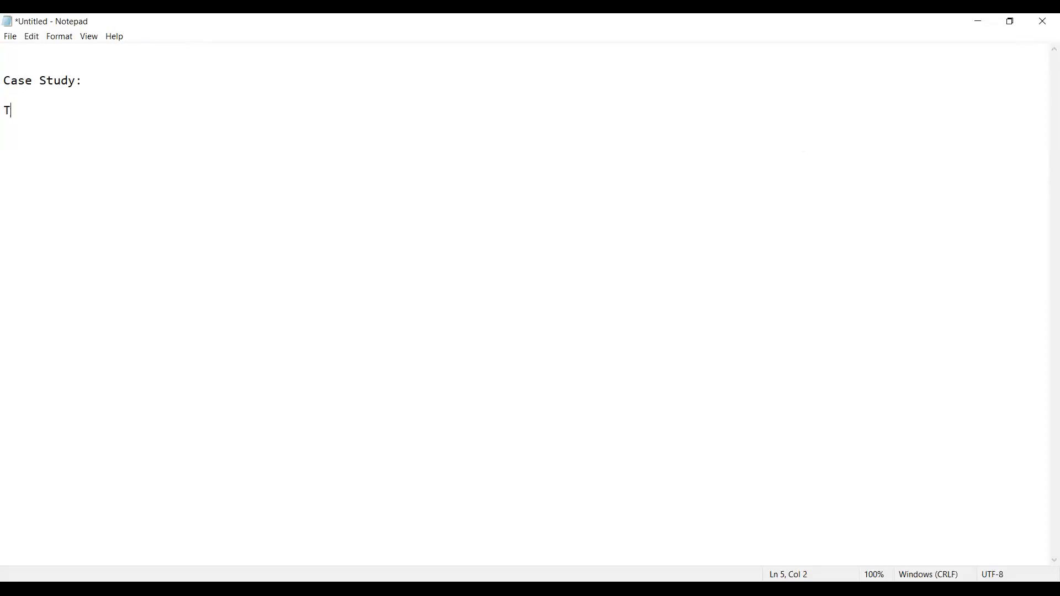
# Step: Write the line "Title : Pipeline Audit Log Uisng the StoredProcedures" under the Case Study heading
pyautogui.write('le      ')
pyautogui.write(' Using ')
pyautogui.write('of')
pyautogui.press('BackSpace')
pyautogui.press('BackSpace')
pyautogui.press('BackSpace')
pyautogui.press('BackSpace')
pyautogui.press('BackSpace')
pyautogui.press('BackSpace')
pyautogui.press('BackSpace')
pyautogui.press('BackSpace')
pyautogui.press('BackSpace')
pyautogui.write('Pipeline Audi')
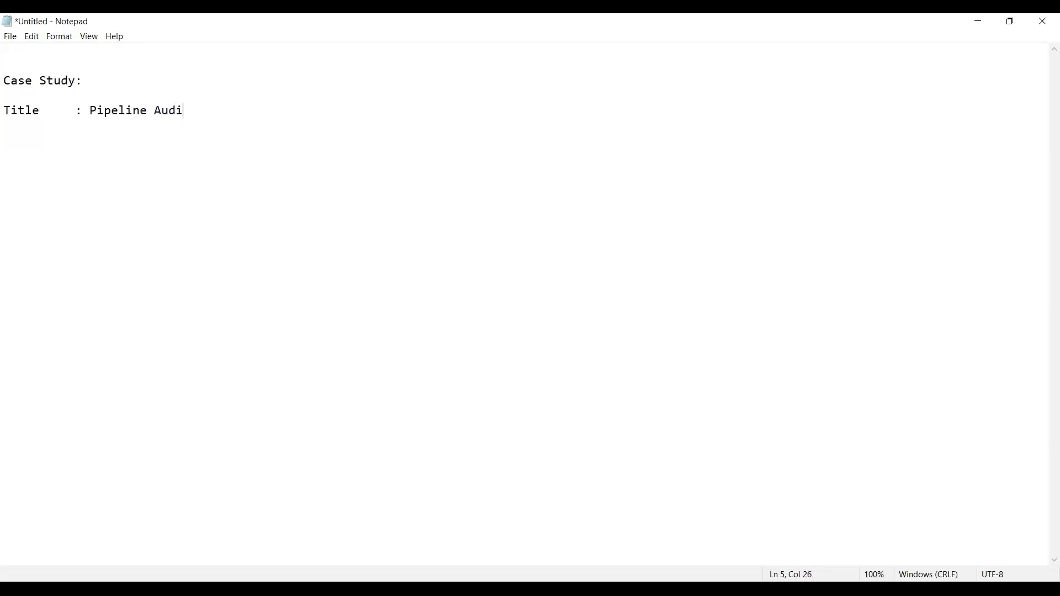
pyautogui.write('t Log Uisng the')
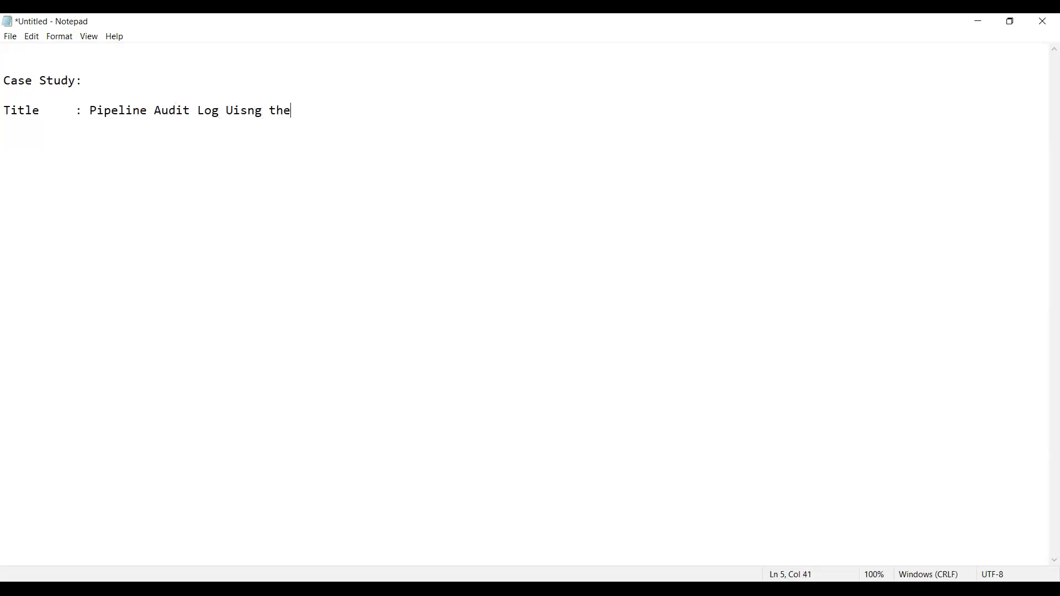
pyautogui.write(' StoredProcedures')
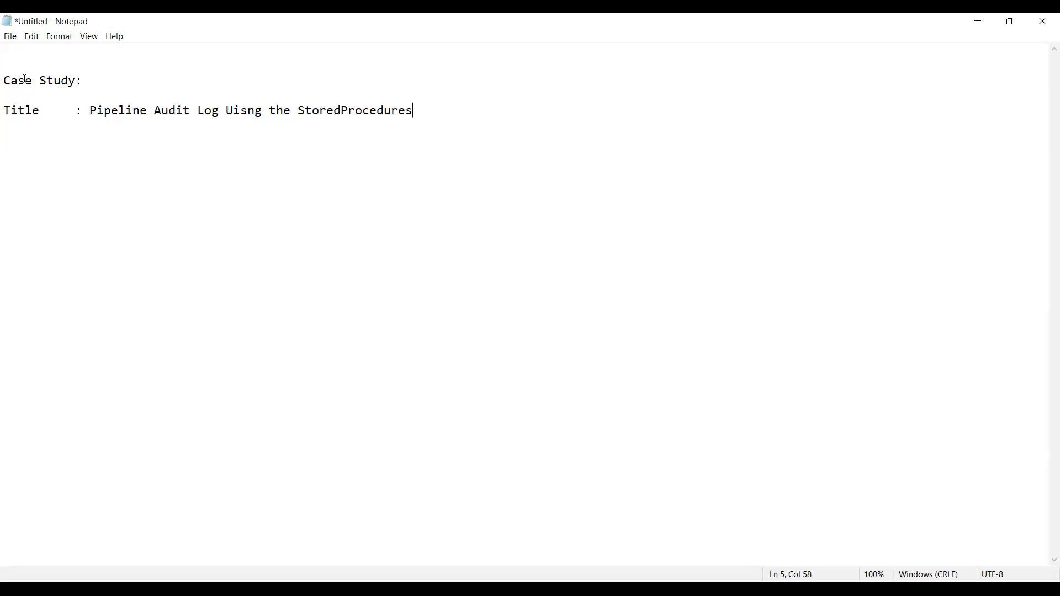
# Step: Change the end of the title so it reads "Stored Procedure Activity"
pyautogui.press('BackSpace')
pyautogui.press('Left')
pyautogui.press('Left')
pyautogui.press('Left')
pyautogui.press('Left')
pyautogui.press('Left')
pyautogui.press('Left')
pyautogui.press('Left')
pyautogui.press('Left')
pyautogui.press('Right')
pyautogui.press('Right')
pyautogui.press('Right')
pyautogui.press('Right')
pyautogui.write('Acti')
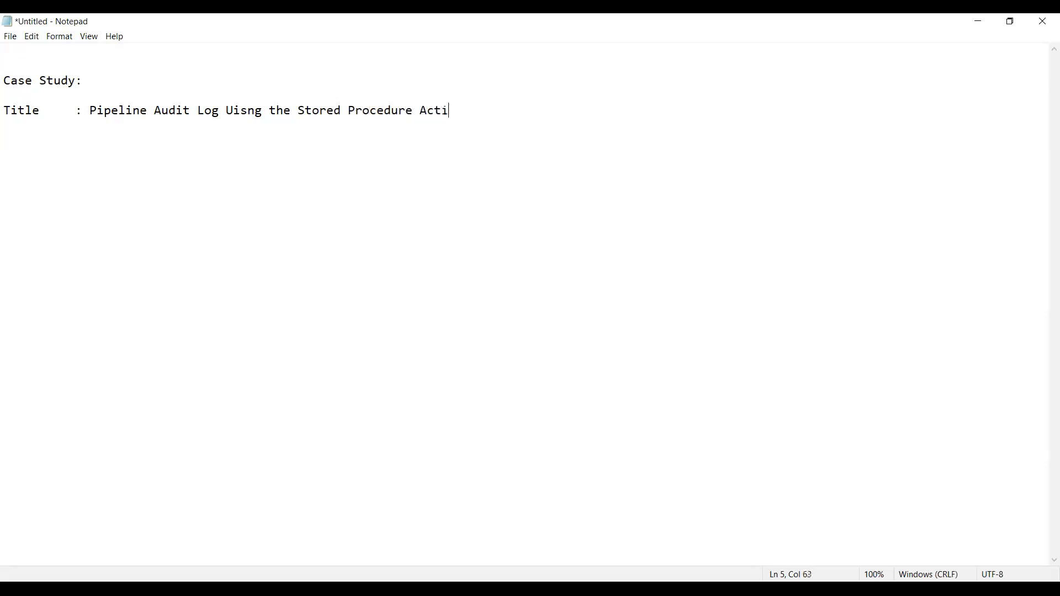
pyautogui.write('vity')
# Step: Add a row of dashes beneath the title, followed by a "Specifications:" heading underlined with dashes
pyautogui.press('Return')
pyautogui.write('------------------------------------------------------------------')
pyautogui.press('Return')
pyautogui.press('Return')
pyautogui.press('BackSpace')
pyautogui.write('Specificat')
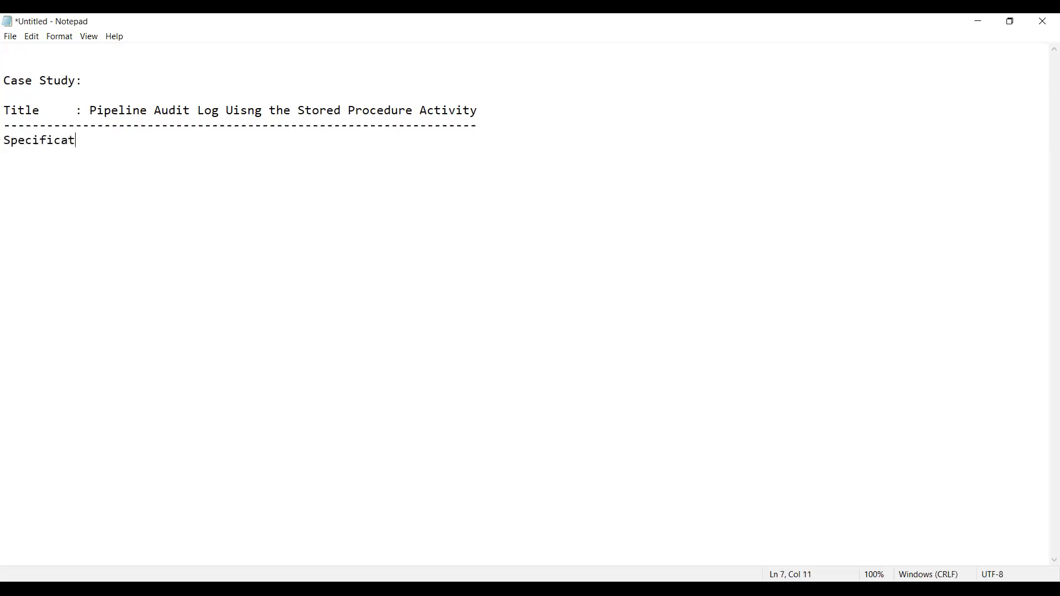
pyautogui.write('ions: ')
pyautogui.write('-')
pyautogui.write('-------------')
# Step: Insert the word "Design" before "Pipeline Audit Log" in the title line
pyautogui.press('Up')
pyautogui.press('Up')
pyautogui.press('Up')
pyautogui.write('Desig')
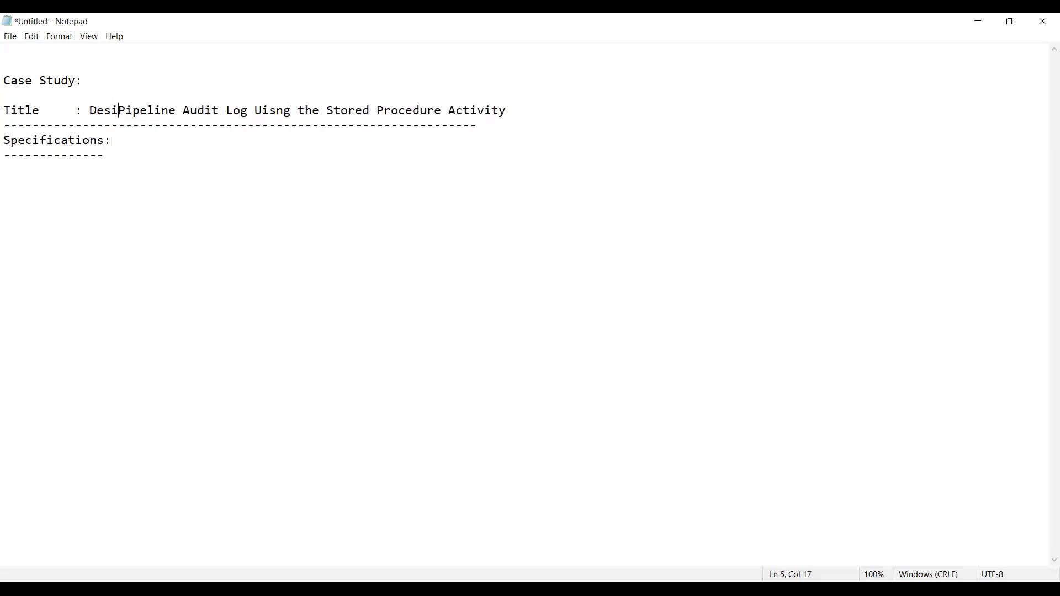
pyautogui.write('n')
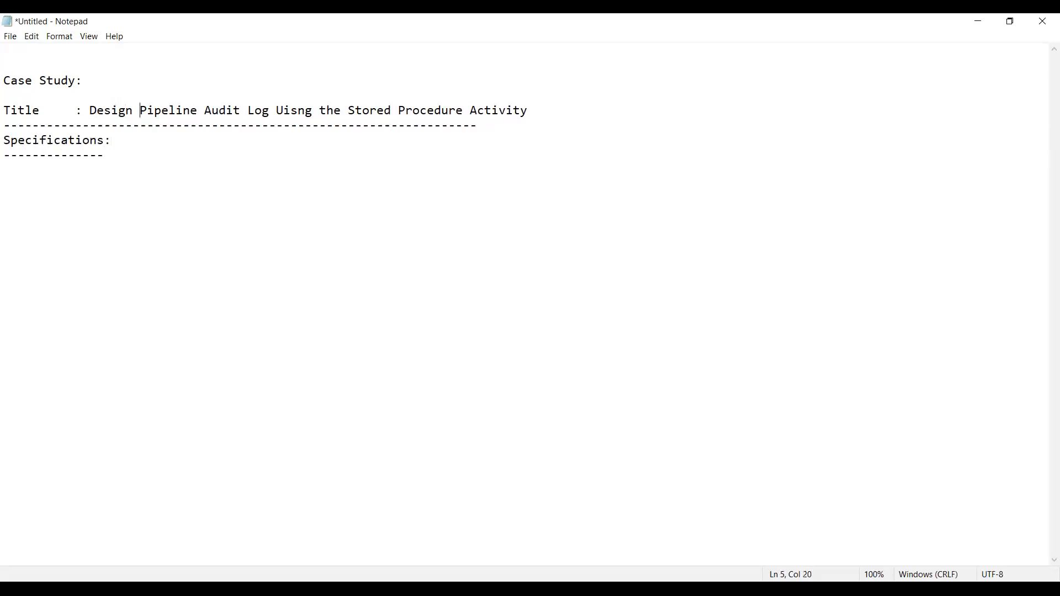
# Step: Append "that Captures audit Log details" to the title and extend the dashed line beneath it to the title's full width
pyautogui.press('Right')
pyautogui.press('Right')
pyautogui.press('Right')
pyautogui.press('Right')
pyautogui.press('Right')
pyautogui.press('Right')
pyautogui.press('Right')
pyautogui.press('Right')
pyautogui.press('Right')
pyautogui.press('Right')
pyautogui.press('Right')
pyautogui.press('Right')
pyautogui.press('Right')
pyautogui.press('Right')
pyautogui.press('Right')
pyautogui.press('Right')
pyautogui.press('Right')
pyautogui.press('Right')
pyautogui.press('Right')
pyautogui.press('Right')
pyautogui.press('Left')
pyautogui.write('that Captures audi')
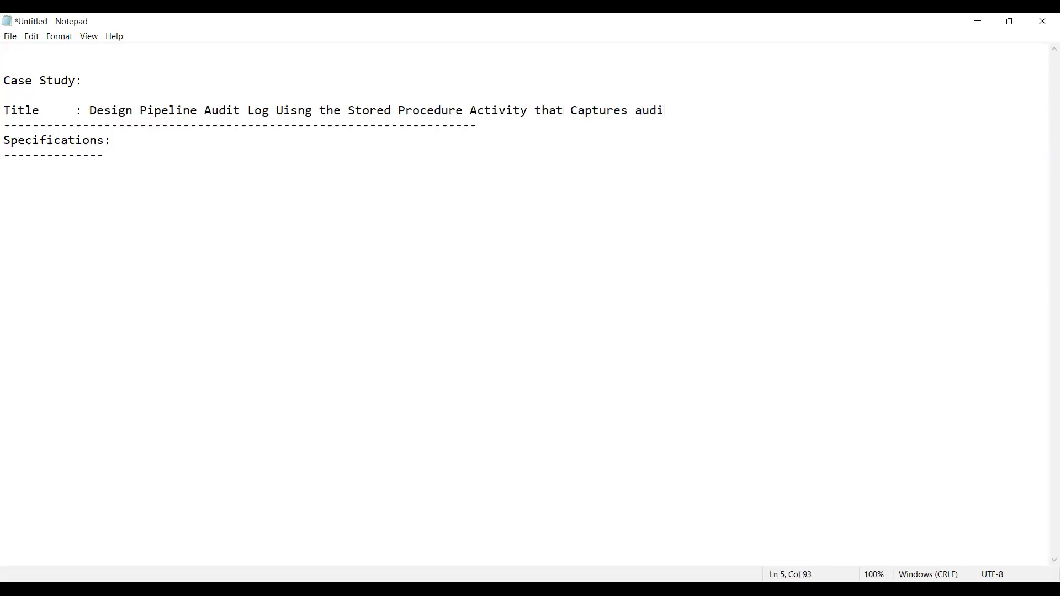
pyautogui.write('t Log details')
pyautogui.press('Down')
pyautogui.write('----------------------------------------------------------------------')
# Step: Switch to the Azure portal in the browser and start creating a new data factory
pyautogui.hotkey('alt', 'Tab')
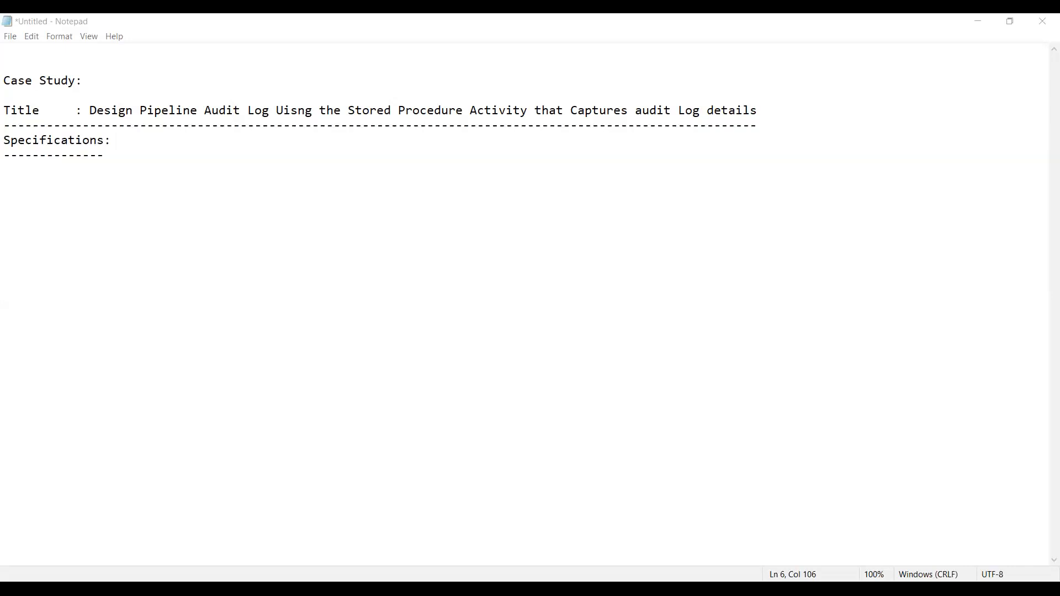
pyautogui.hotkey('alt', 'Tab')
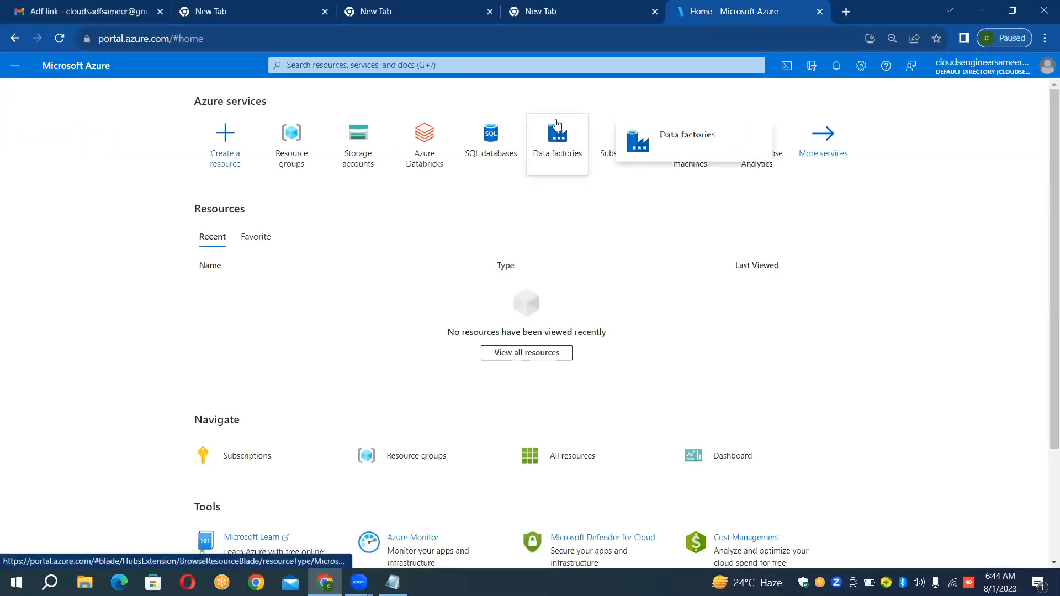
pyautogui.click(557, 135)
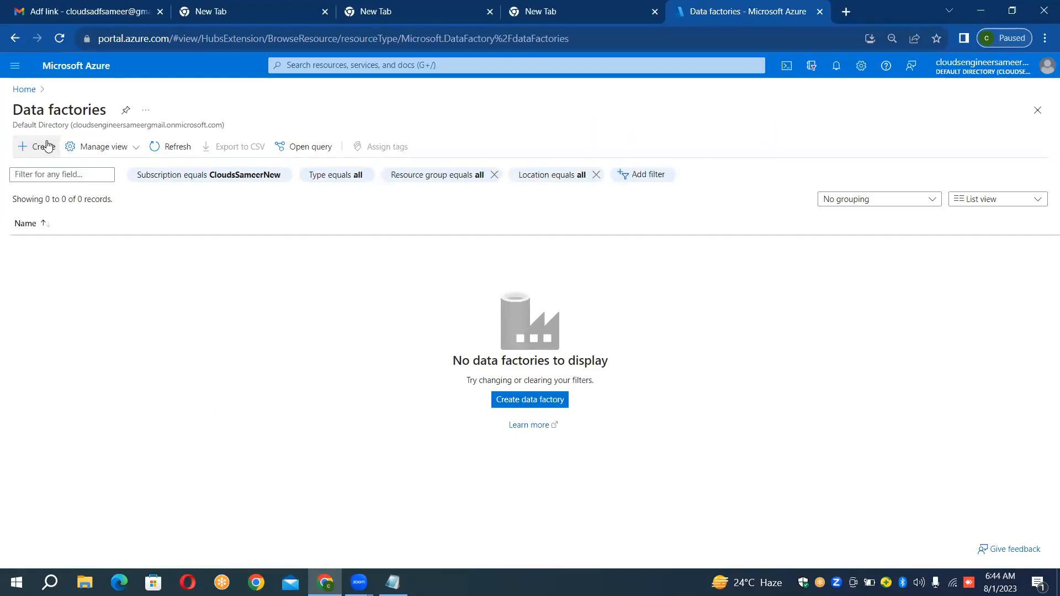
pyautogui.click(48, 146)
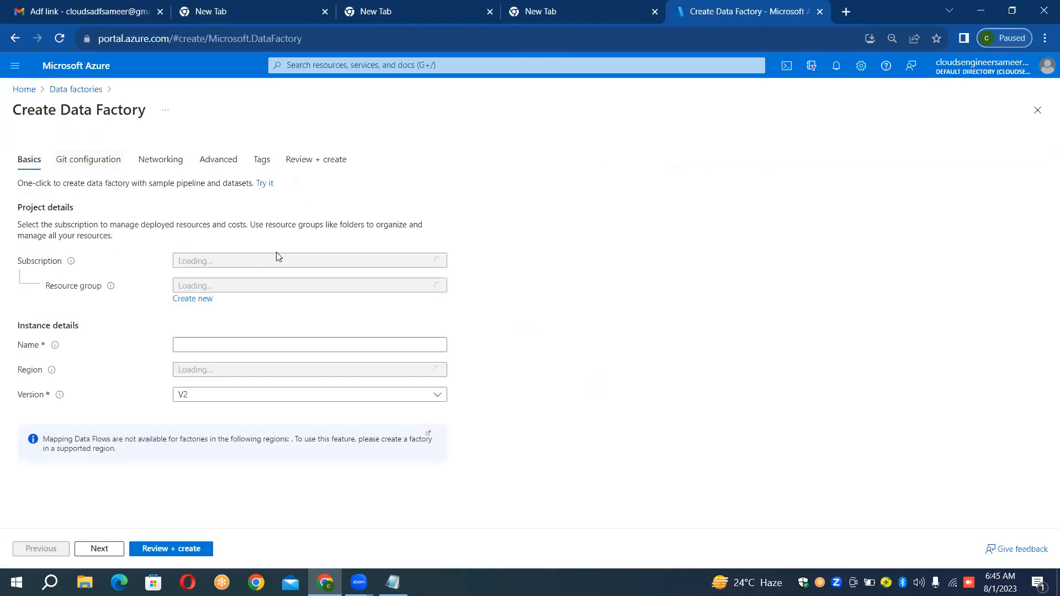
# Step: Create a new resource group named PipelineAuditLogRG for the data factory
pyautogui.click(203, 300)
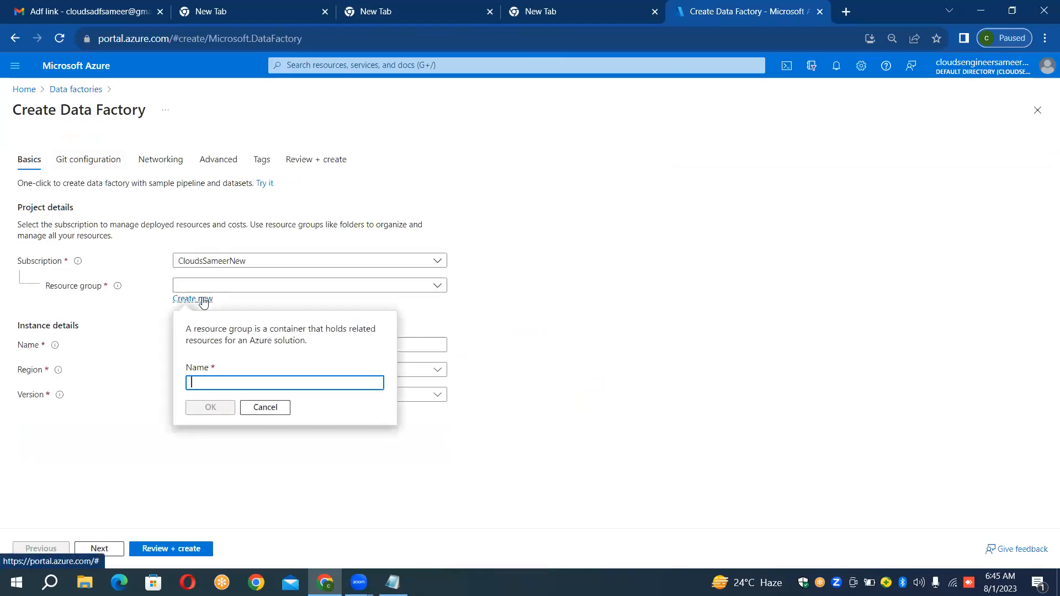
pyautogui.write('Pipeli')
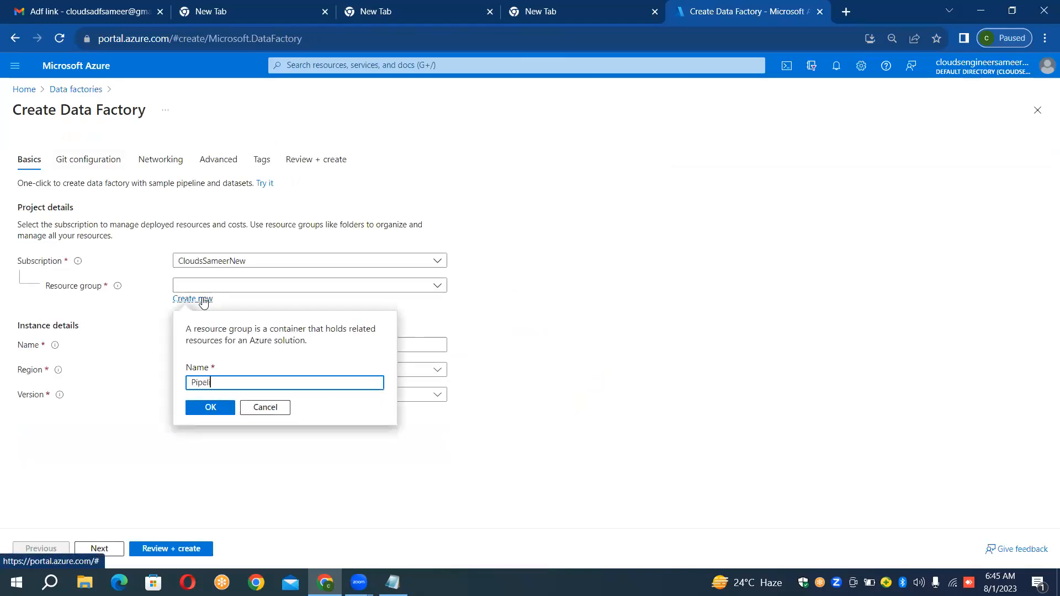
pyautogui.write('neAudit')
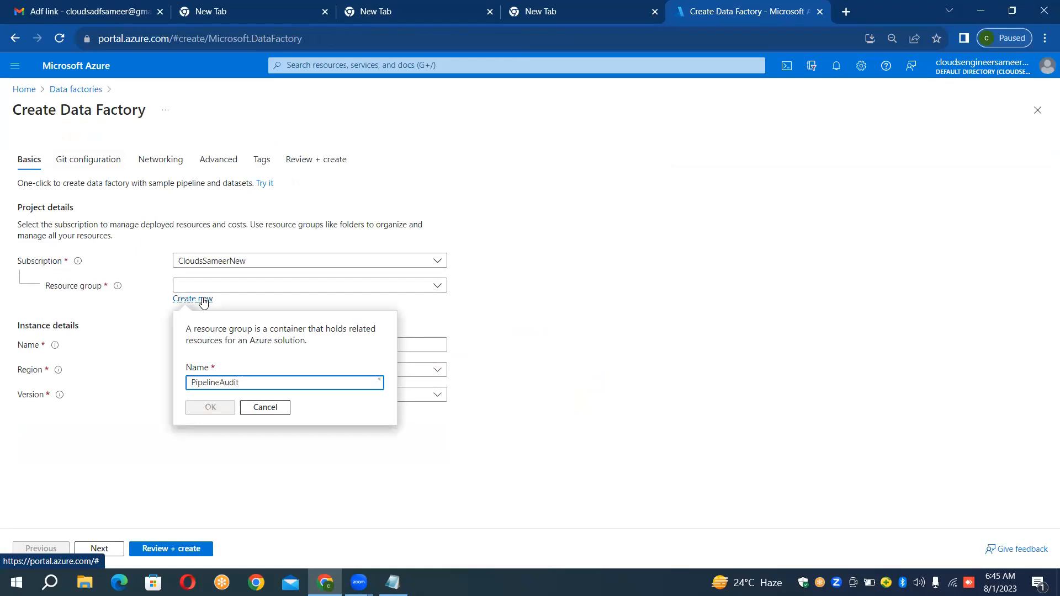
pyautogui.write('LogRG')
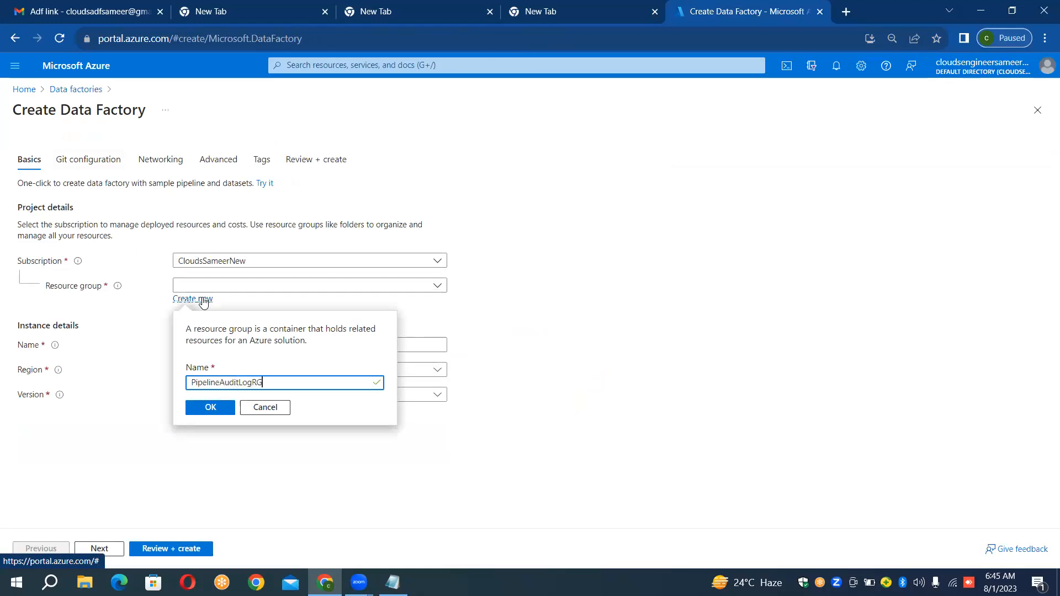
pyautogui.click(227, 408)
# Step: Name the data factory InstancePipelineAuditLog, then review and create it
pyautogui.click(238, 345)
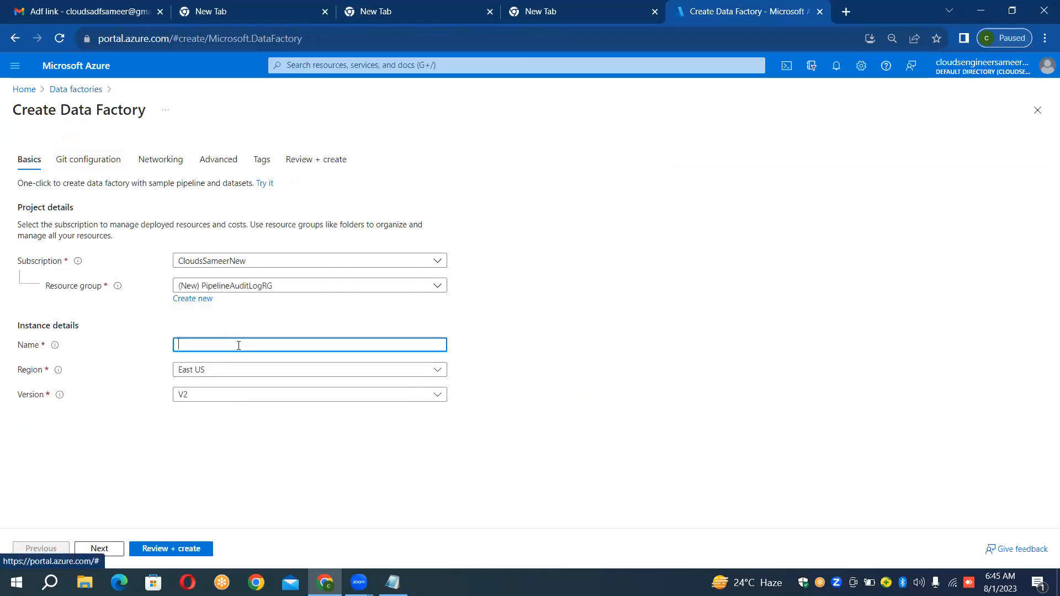
pyautogui.write('Ins')
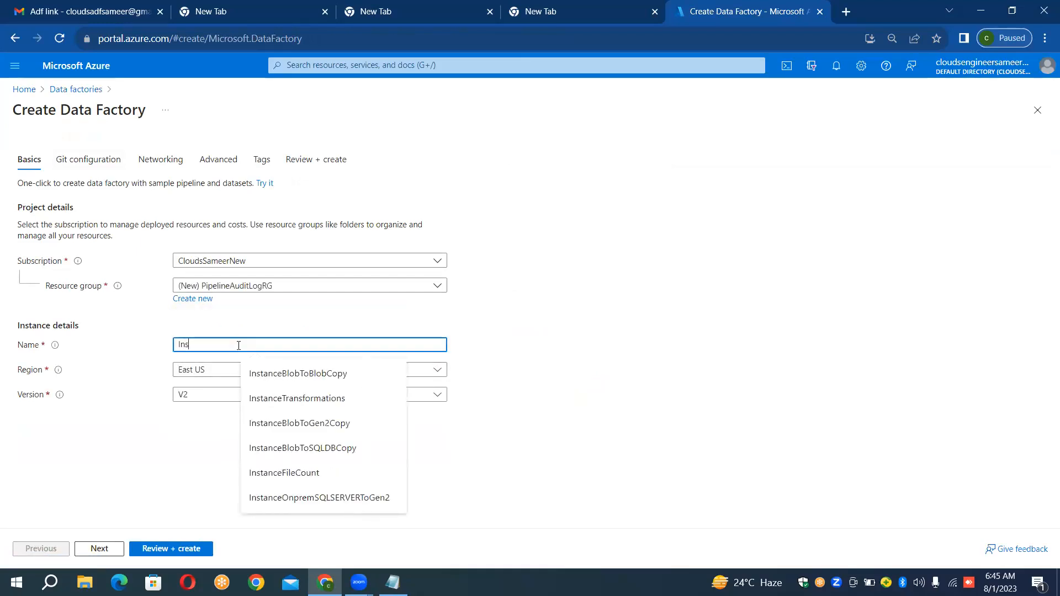
pyautogui.write('tancePi')
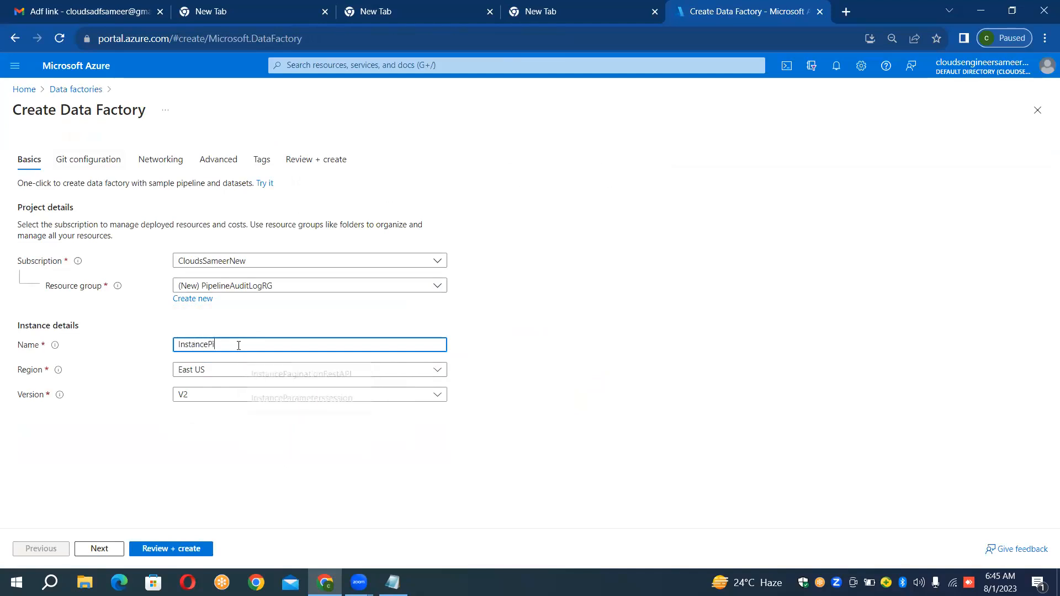
pyautogui.write('pelineA')
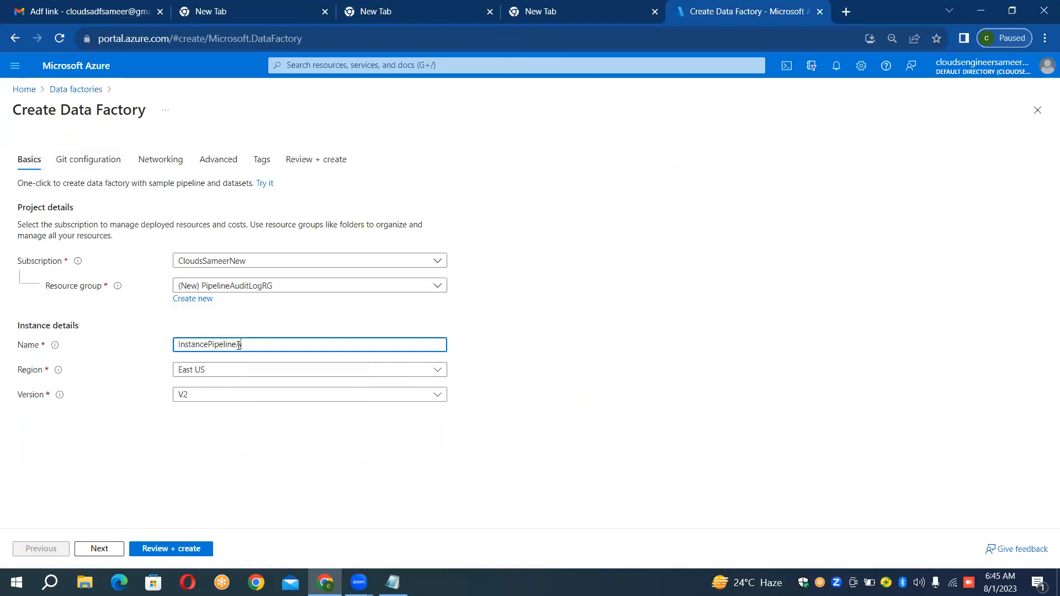
pyautogui.write('uditLog')
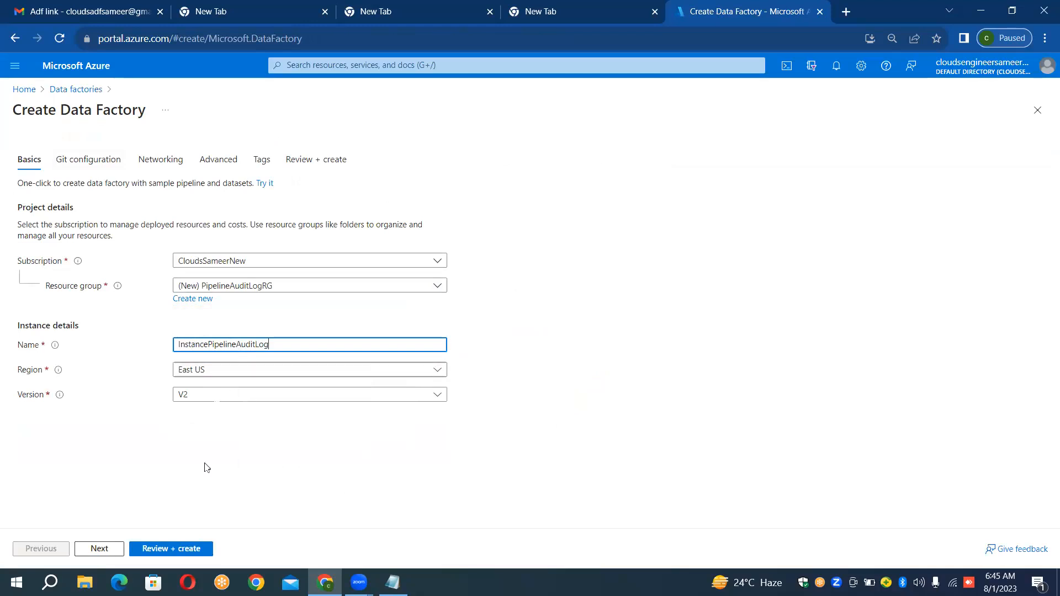
pyautogui.click(153, 551)
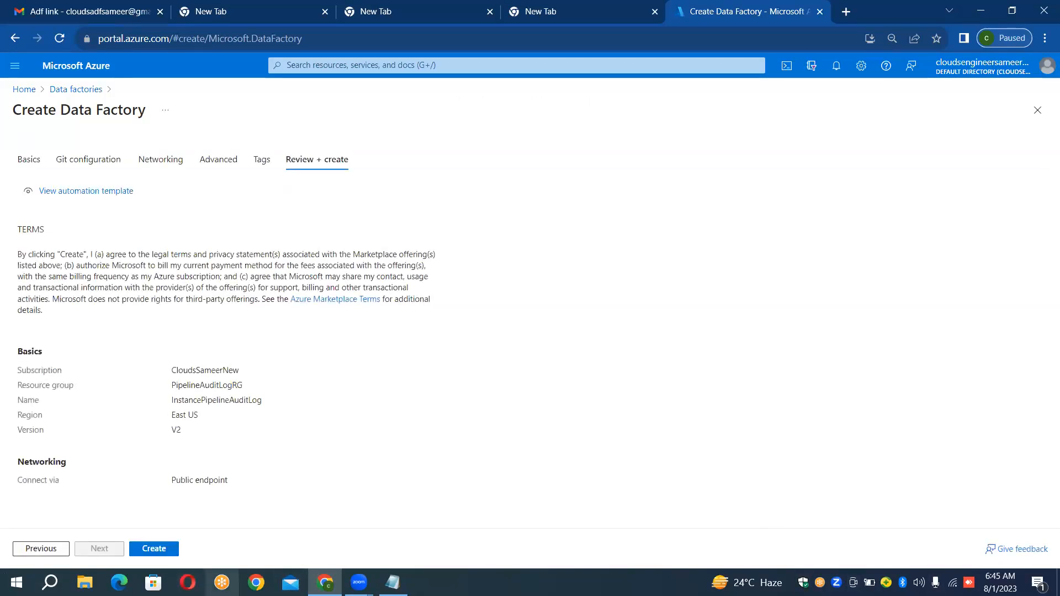
pyautogui.click(147, 553)
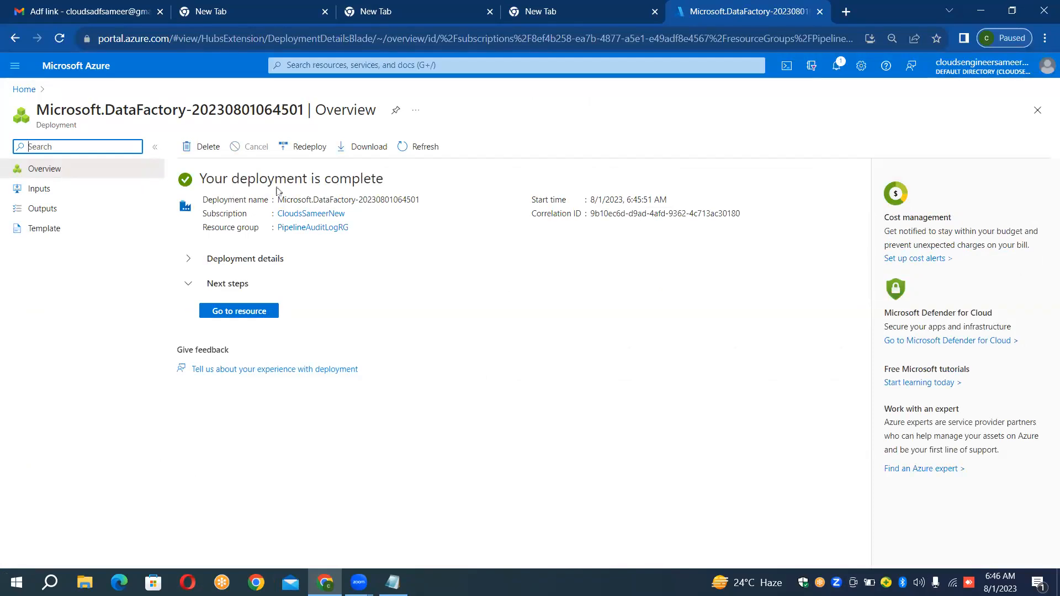
# Step: Go to the deployed data factory and open its authoring workspace in Azure Data Factory Studio
pyautogui.click(245, 313)
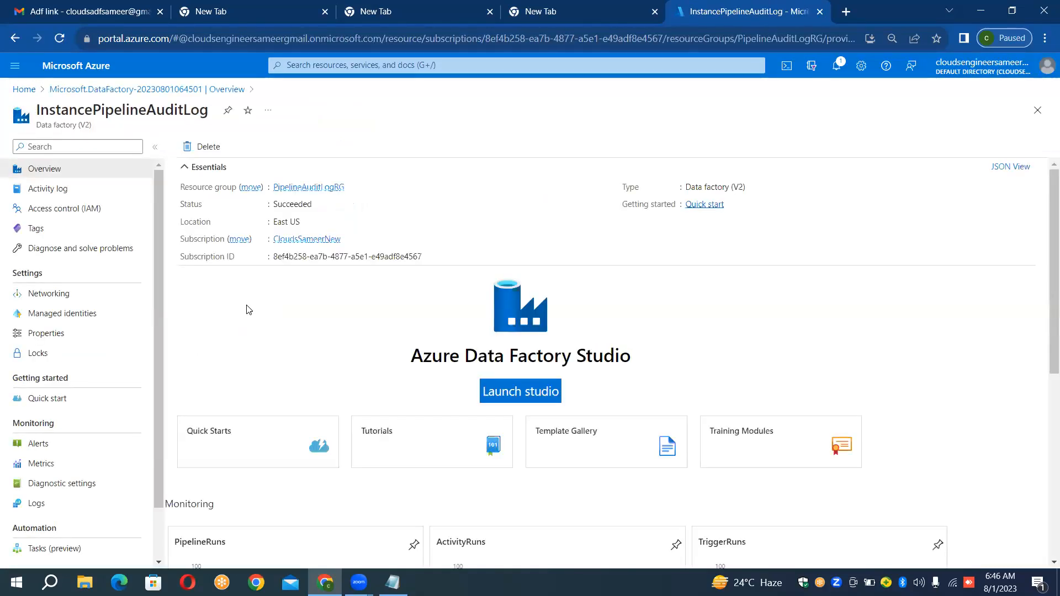
pyautogui.click(494, 399)
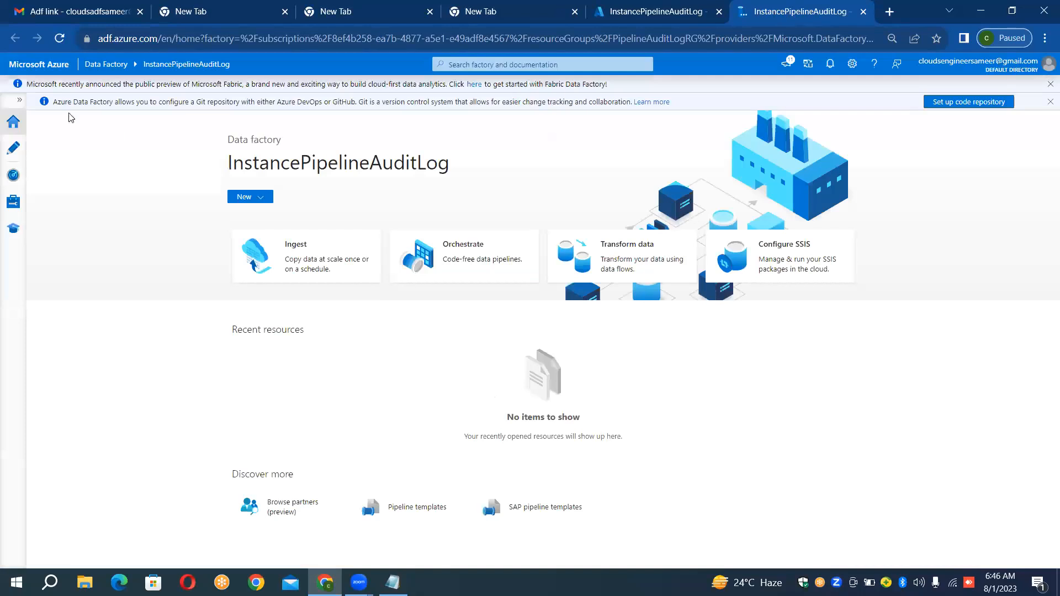
pyautogui.click(17, 102)
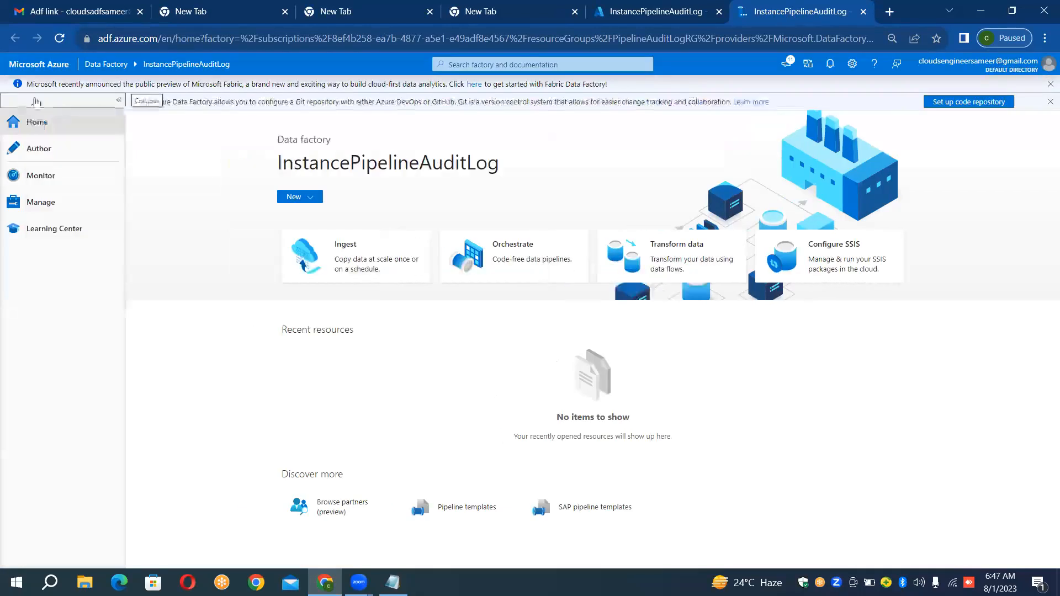
pyautogui.click(60, 161)
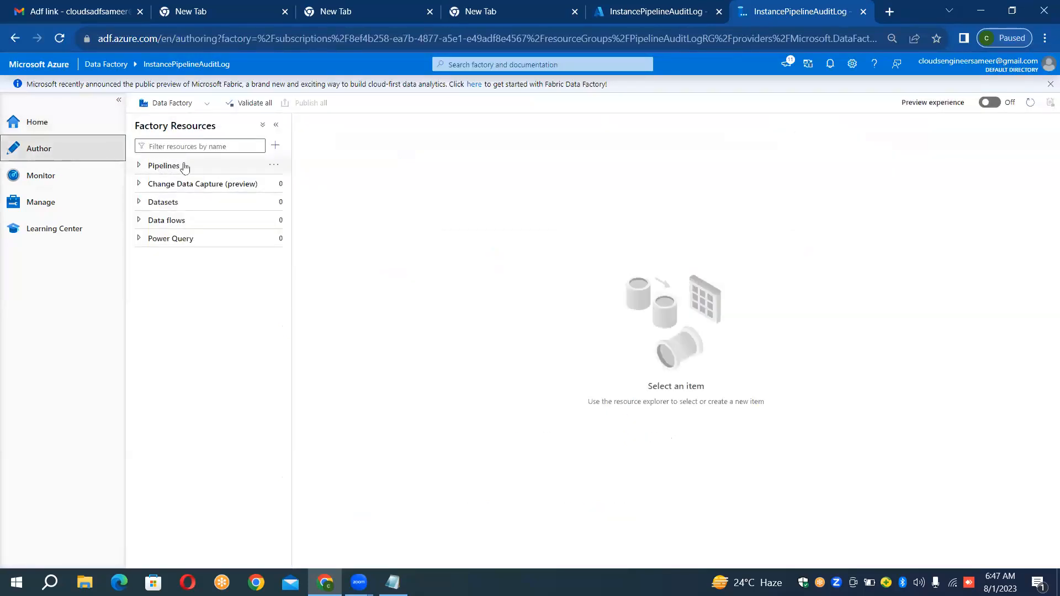
# Step: Create a new pipeline named PL_Audit_Log and hide its properties
pyautogui.click(274, 166)
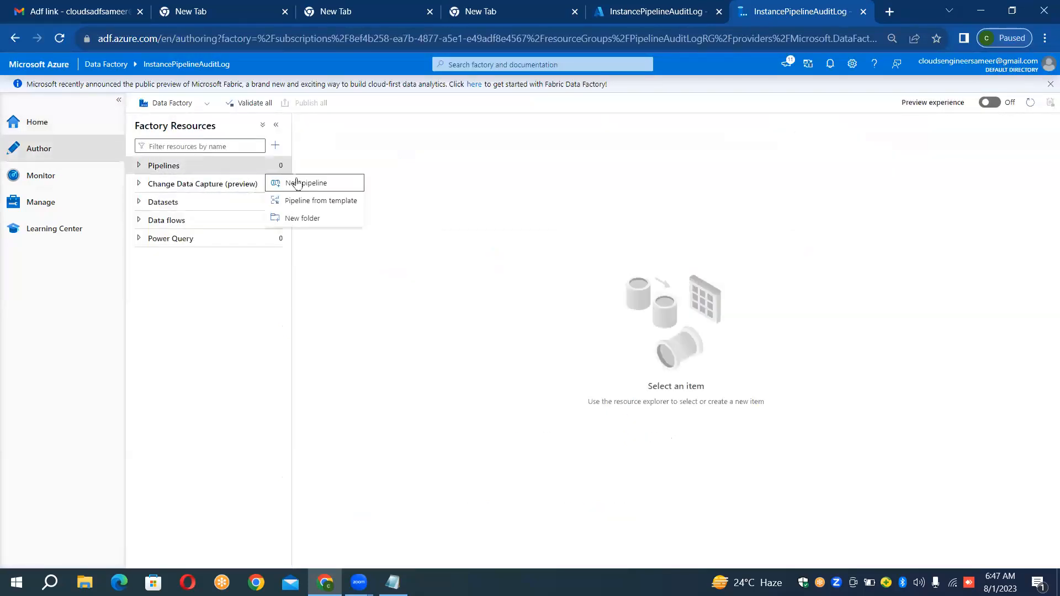
pyautogui.click(299, 184)
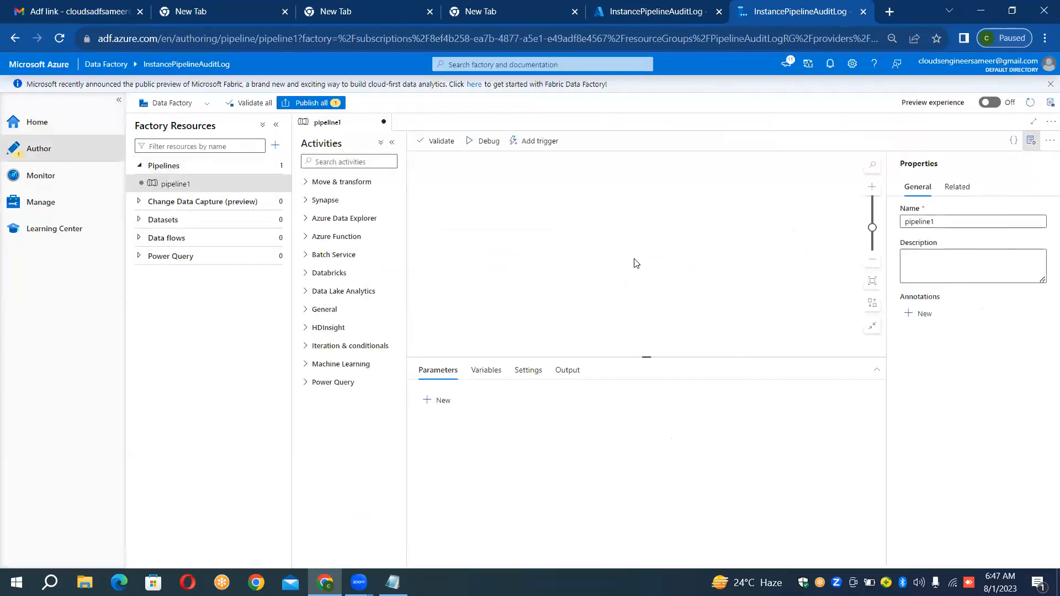
pyautogui.click(939, 222)
pyautogui.hotkey('ctrl', 'a')
pyautogui.press('BackSpace')
pyautogui.write('PL')
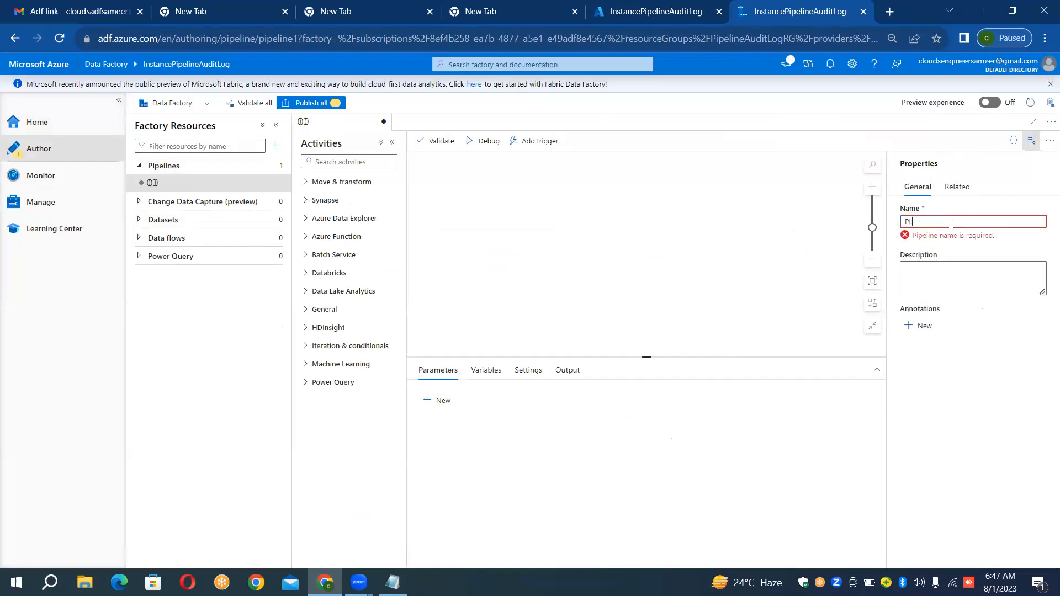
pyautogui.write('_Au')
pyautogui.write('dit_Log')
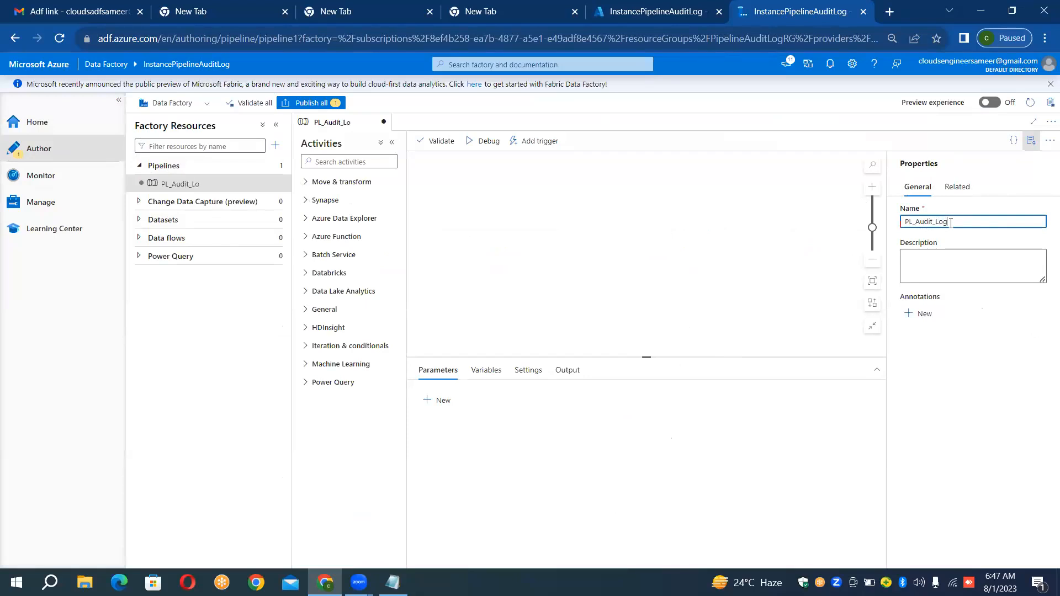
pyautogui.click(1031, 140)
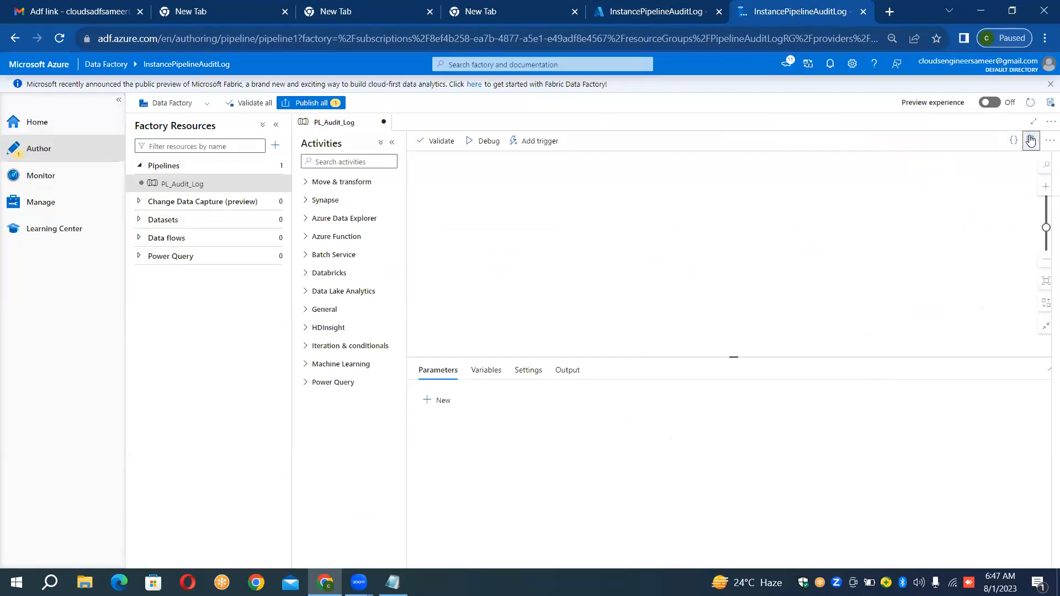
# Step: Add a Copy data activity from the Move & transform group to the PL_Audit_Log pipeline canvas
pyautogui.click(338, 183)
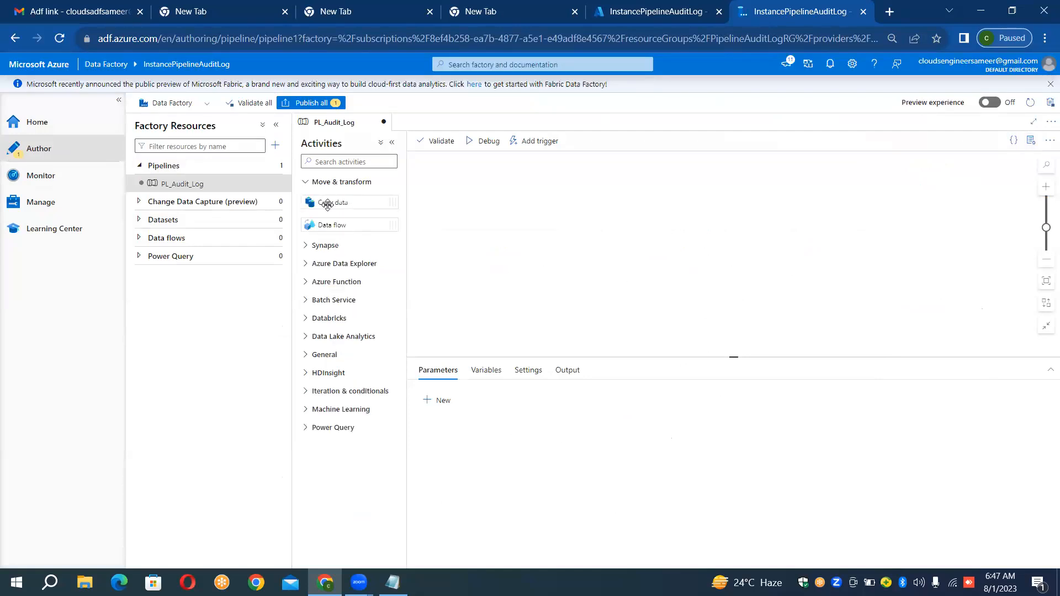
pyautogui.moveTo(341, 203); pyautogui.dragTo(655, 231)
pyautogui.click(721, 289)
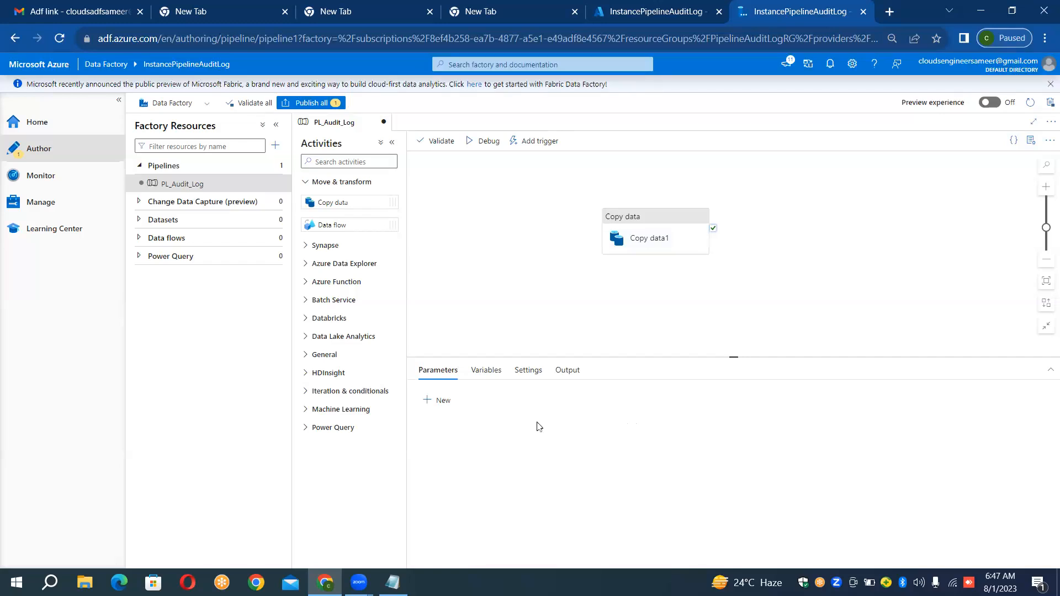
pyautogui.moveTo(660, 232)
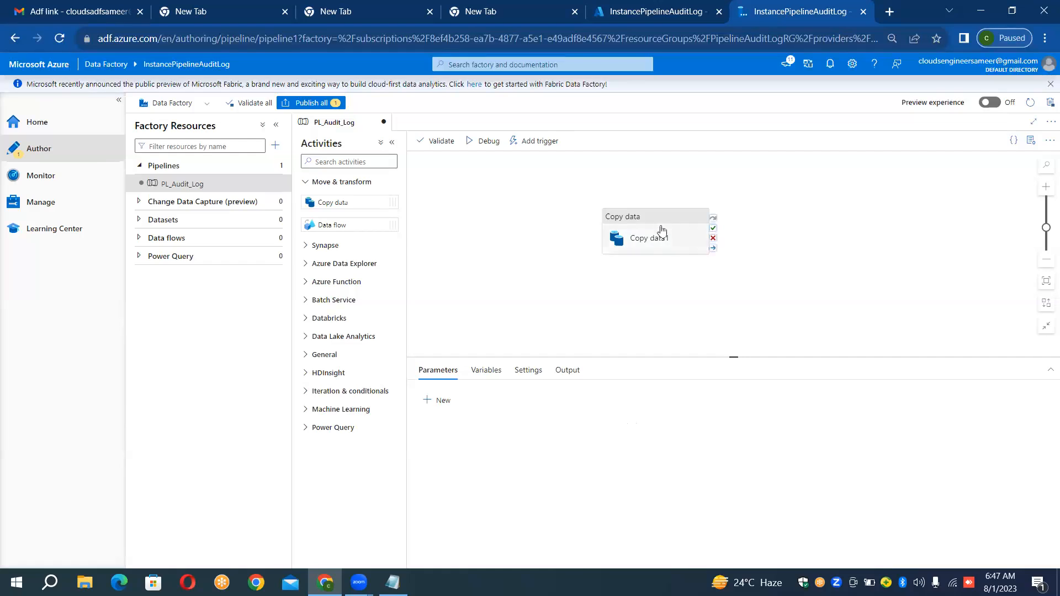
# Step: Delete the Copy data activity from the PL_Audit_Log pipeline canvas
pyautogui.click(661, 225)
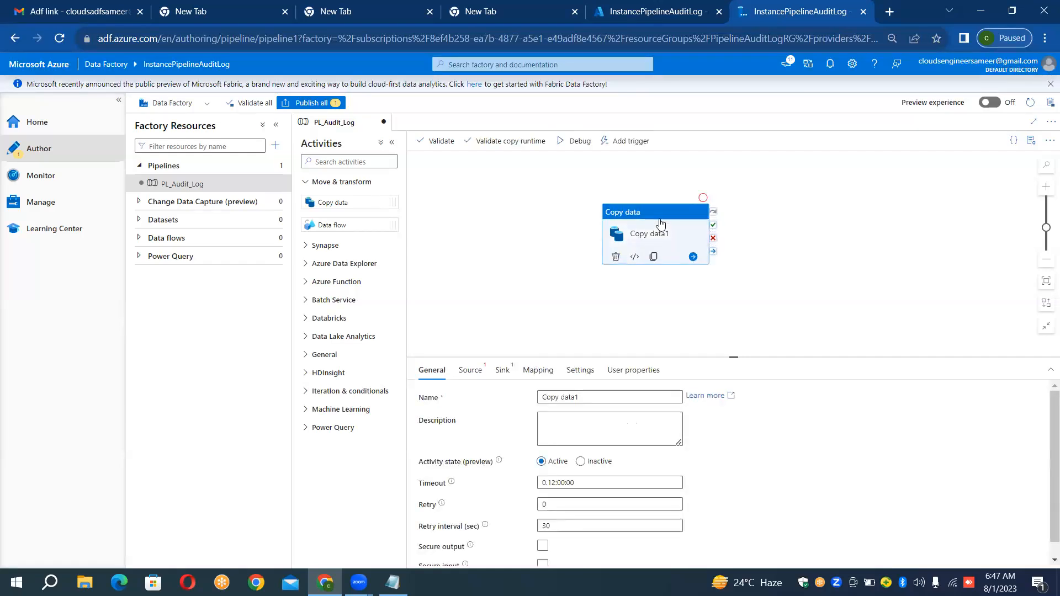
pyautogui.rightClick(661, 223)
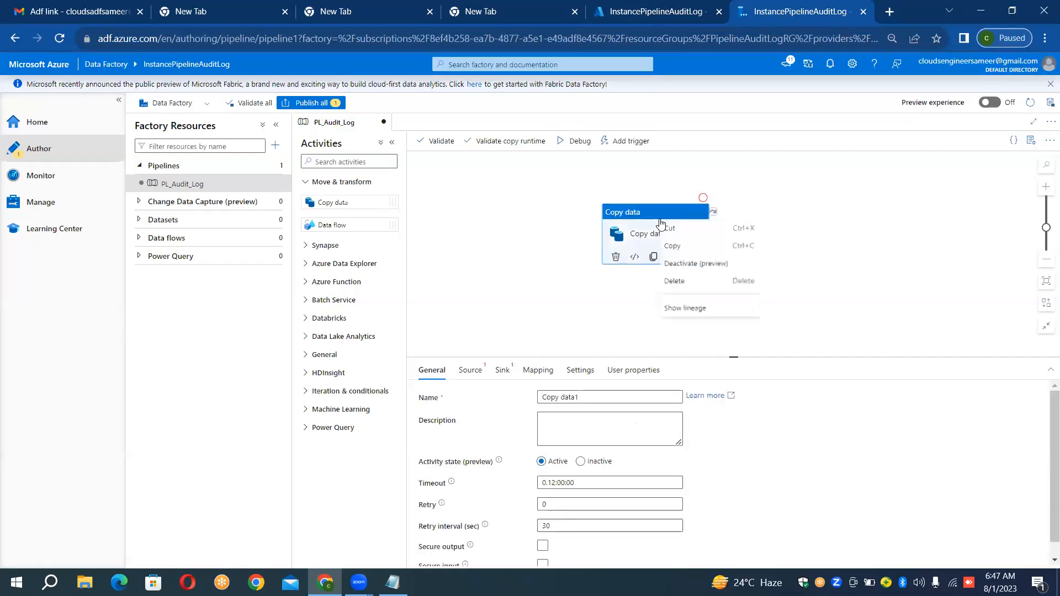
pyautogui.click(676, 281)
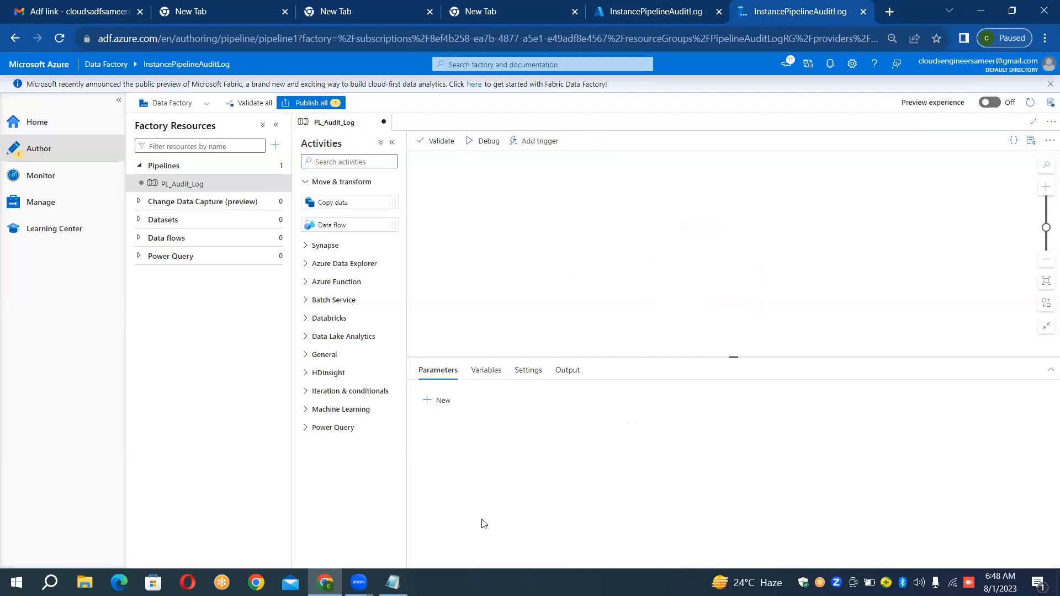
# Step: Switch to the Notepad case study and add a dashed separator and an underlined "Description:" heading a few lines below Specifications
pyautogui.click(393, 583)
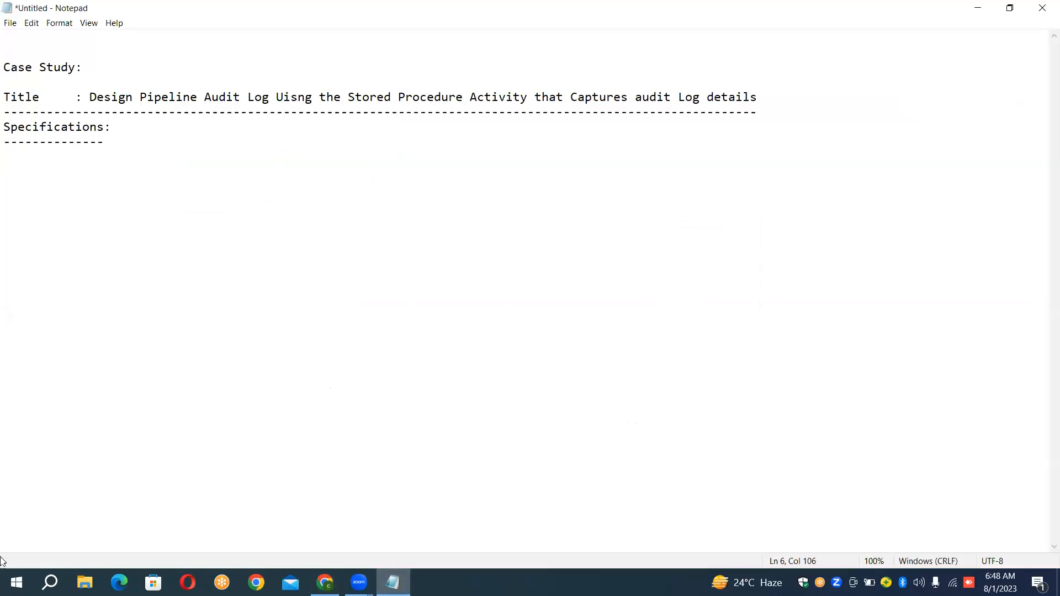
pyautogui.click(5, 430)
pyautogui.press('Return')
pyautogui.press('Return')
pyautogui.press('Return')
pyautogui.write('------------------ ')
pyautogui.write('Descr')
pyautogui.write('iption')
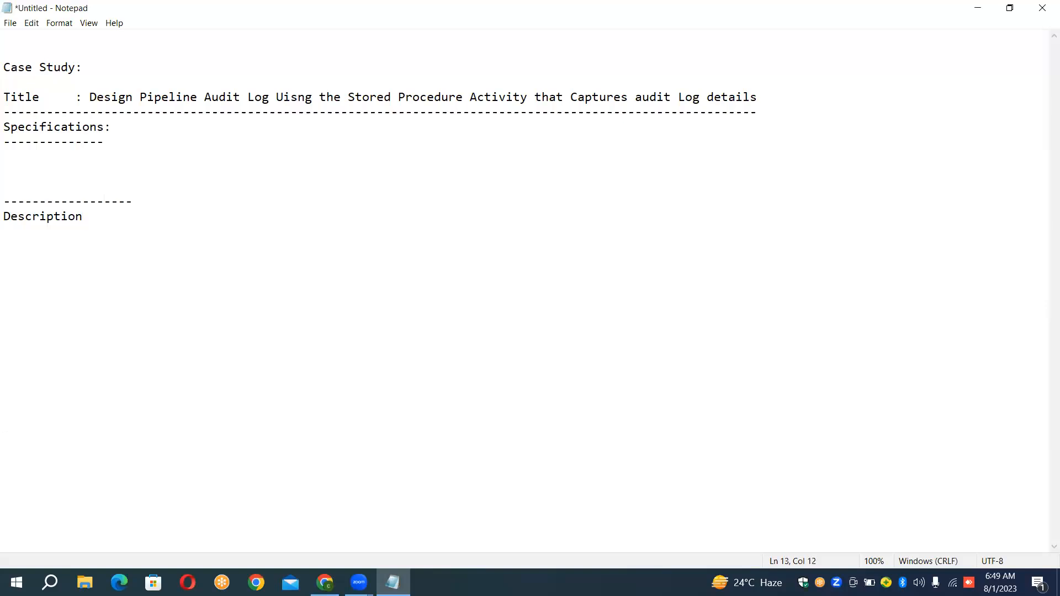
pyautogui.write('----------- ')
# Step: Enter "1.adfname" as the first line under the Description heading
pyautogui.write('1.De')
pyautogui.write('si')
pyautogui.press('BackSpace')
pyautogui.press('BackSpace')
pyautogui.press('BackSpace')
pyautogui.press('BackSpace')
pyautogui.write('adfname')
# Step: Insert the line "1.Design Pipeline with one or more activities." above the adfname line
pyautogui.press('Up')
pyautogui.press('Return')
pyautogui.press('Right')
pyautogui.press('Down')
pyautogui.write('1.Design')
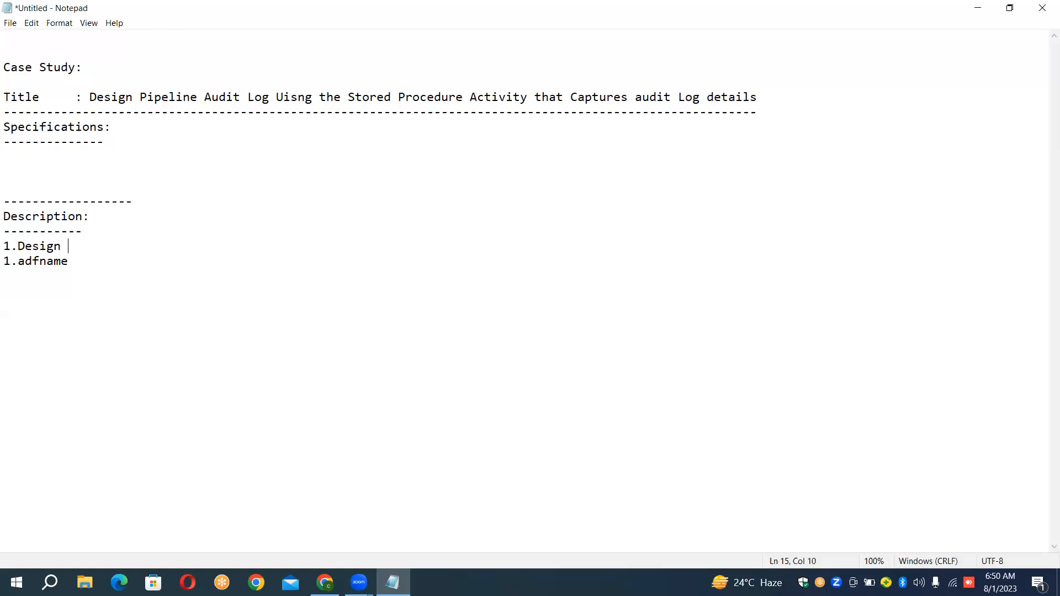
pyautogui.write(' Pipelune')
pyautogui.press('BackSpace')
pyautogui.press('BackSpace')
pyautogui.press('BackSpace')
pyautogui.press('BackSpace')
pyautogui.write('line with one or more')
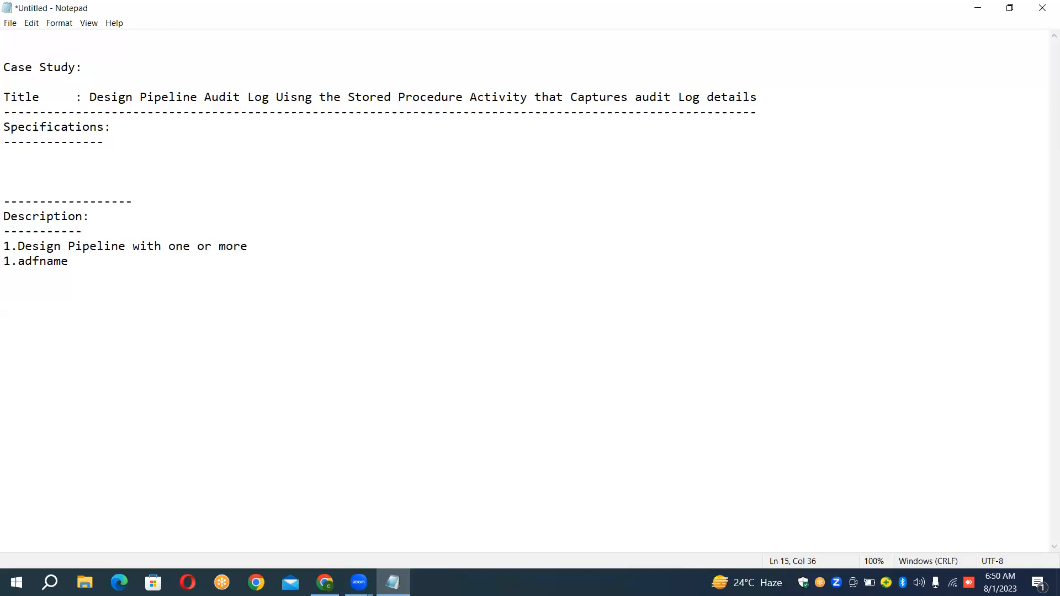
pyautogui.write(' activities.')
pyautogui.press('Return')
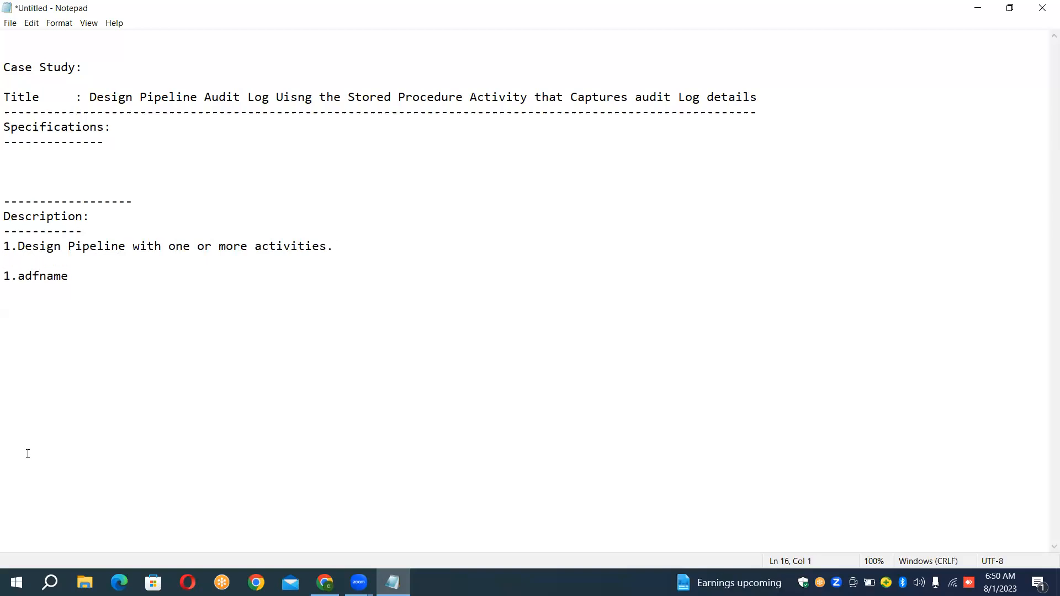
# Step: Add the second description point "2.Captures the execution log details into database table."
pyautogui.press('Return')
pyautogui.write('2')
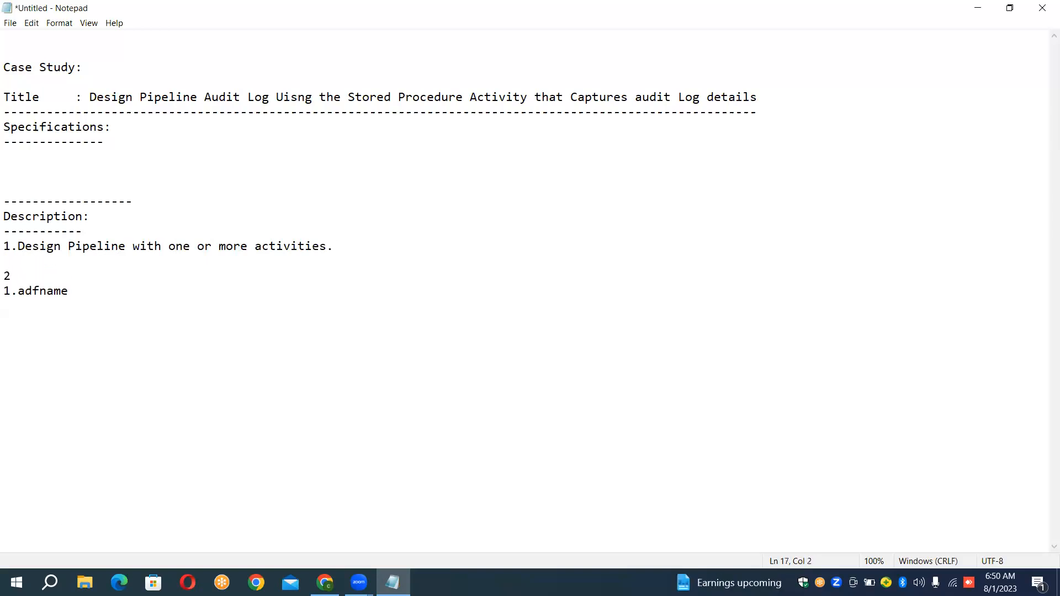
pyautogui.write('.C')
pyautogui.write('ptures the execu')
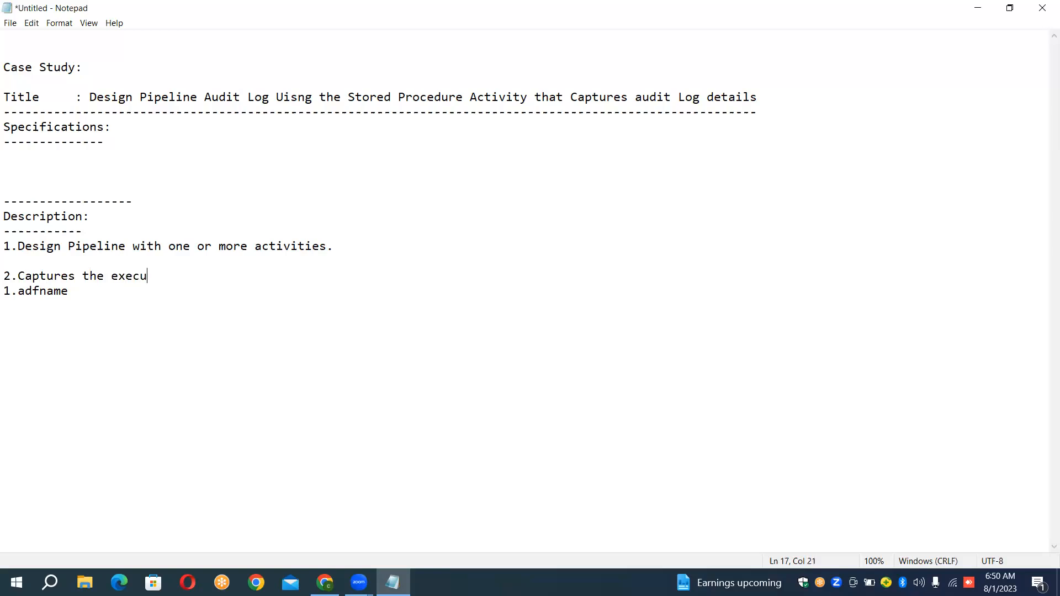
pyautogui.write('tion log details')
pyautogui.press('BackSpace')
pyautogui.press('BackSpace')
pyautogui.press('BackSpace')
pyautogui.press('BackSpace')
pyautogui.write('ails')
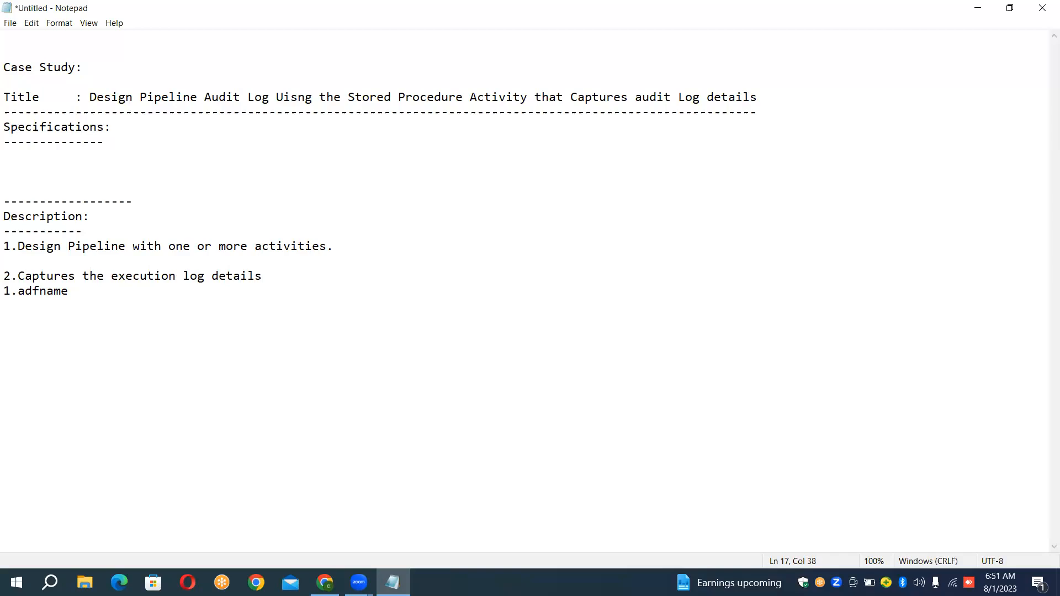
pyautogui.write(' into database')
pyautogui.write('table')
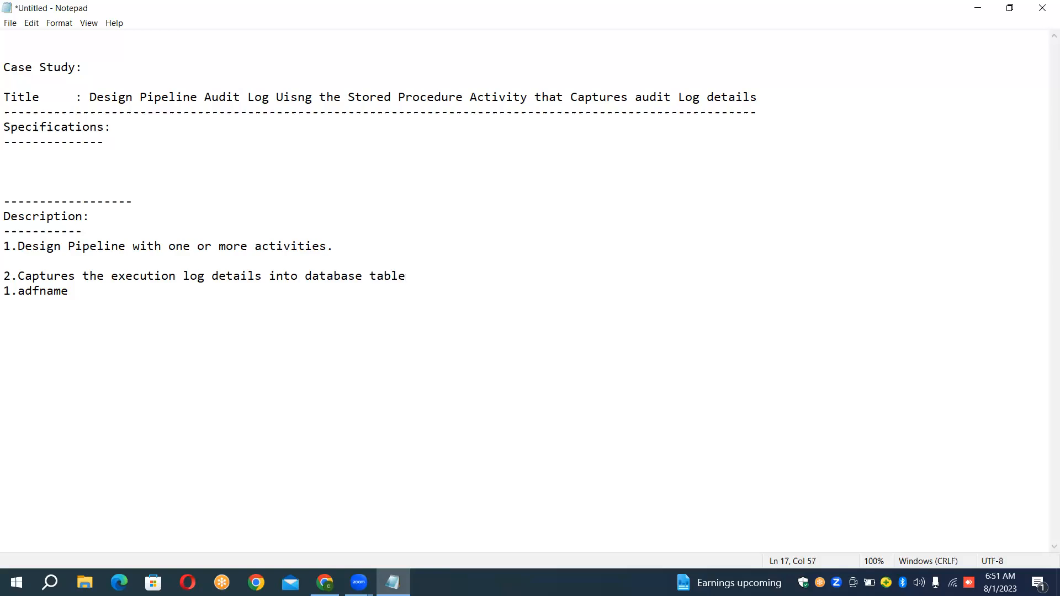
pyautogui.write('.')
# Step: Add the third description point "3.What are the details we want to capture for auditing purpose", followed by a blank line
pyautogui.press('Return')
pyautogui.press('Return')
pyautogui.write('3')
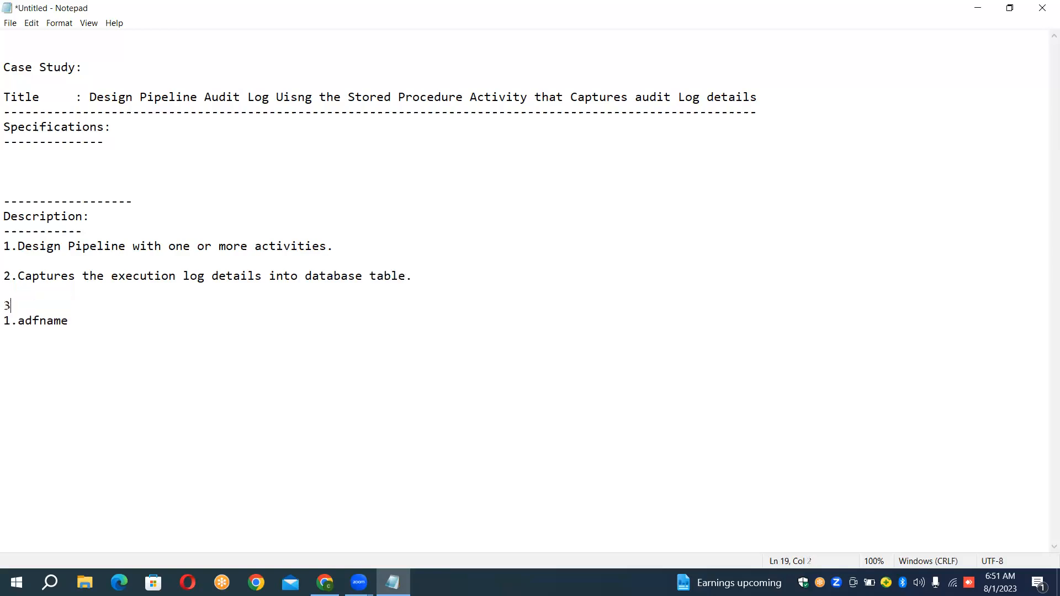
pyautogui.write('.What are the details ')
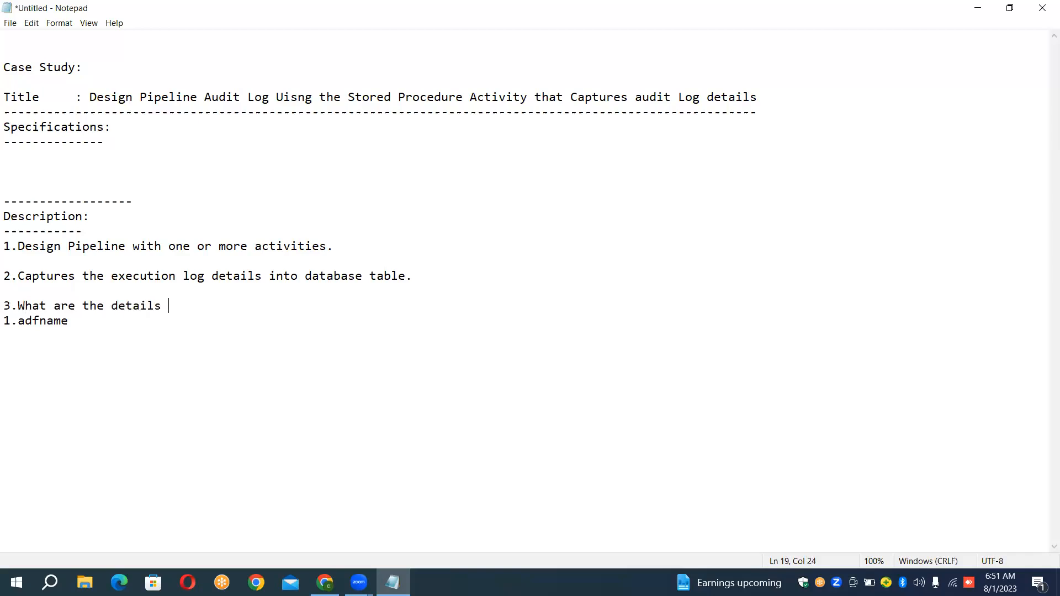
pyautogui.write('we wnt')
pyautogui.press('BackSpace')
pyautogui.press('BackSpace')
pyautogui.write('ant to capture for ')
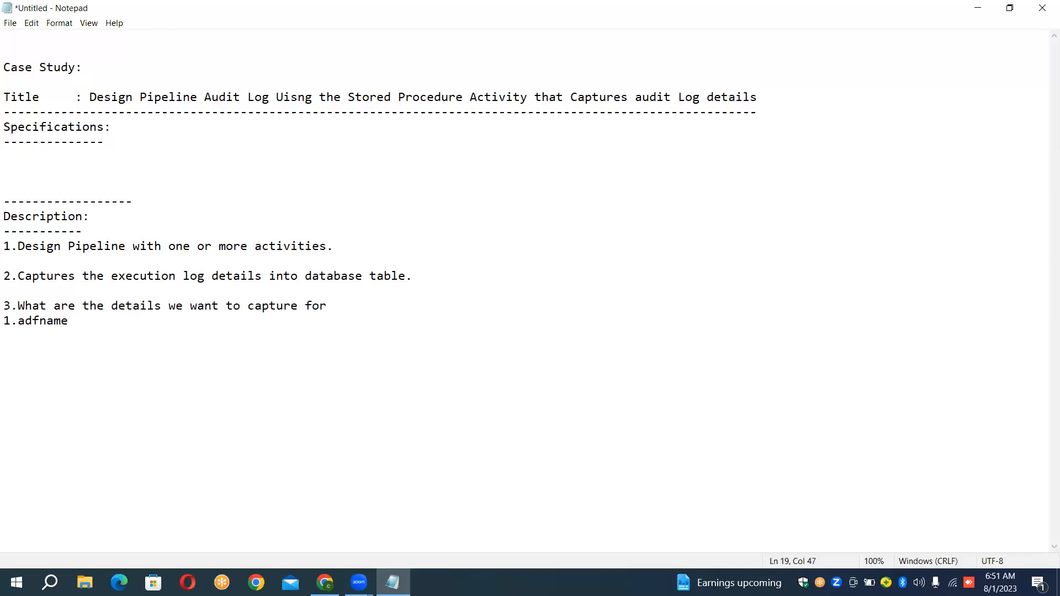
pyautogui.write('auditing purpose')
pyautogui.press('Return')
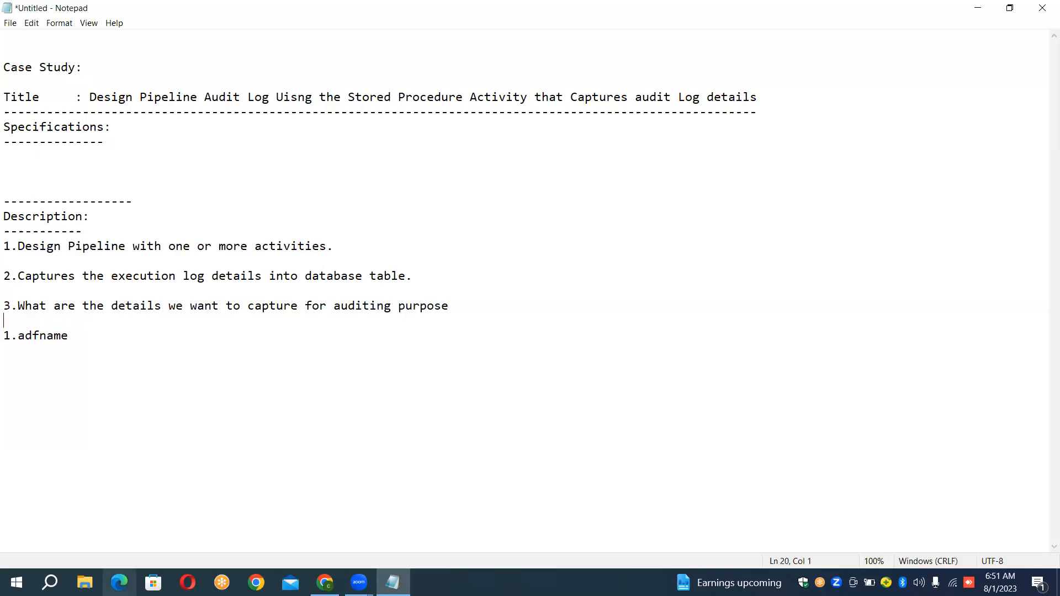
# Step: Complete the adfname line with the data type "varchar(50)," and start a new line below it
pyautogui.press('Down')
pyautogui.hotkey('shift', 'Right')
pyautogui.hotkey('shift', 'Right')
pyautogui.hotkey('shift', 'Right')
pyautogui.press('Right')
pyautogui.press('Right')
pyautogui.press('Right')
pyautogui.press('Right')
pyautogui.press('Right')
pyautogui.press('Right')
pyautogui.write('varchar(50),')
pyautogui.press('Return')
# Step: Add the audit field "2.pipeline name varchar(100)," below adfname
pyautogui.write('2.pipeline')
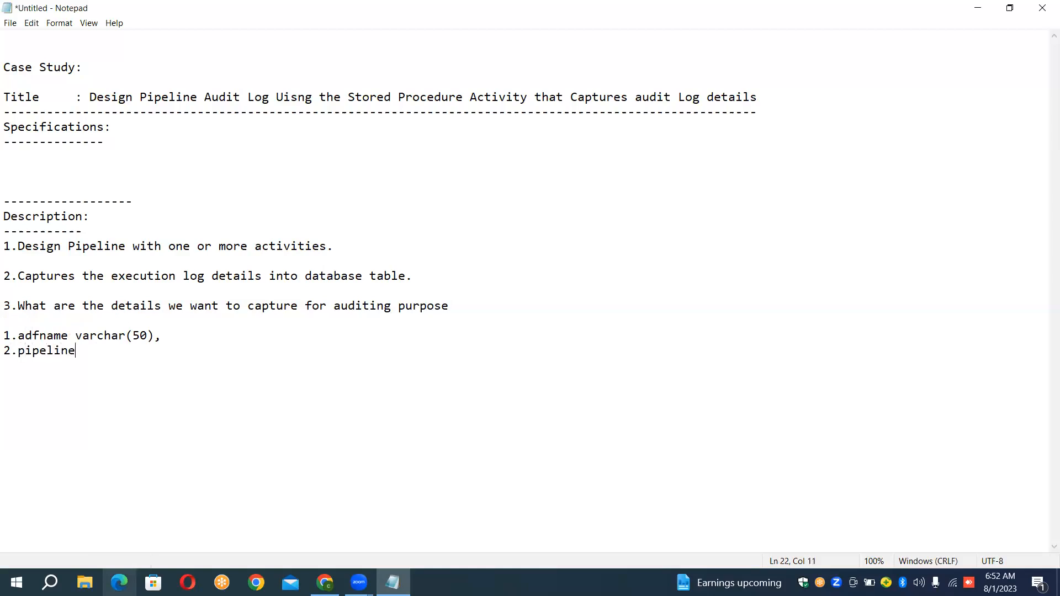
pyautogui.write(' name Va')
pyautogui.press('BackSpace')
pyautogui.press('BackSpace')
pyautogui.write('vrachar')
pyautogui.press('BackSpace')
pyautogui.press('BackSpace')
pyautogui.press('BackSpace')
pyautogui.press('BackSpace')
pyautogui.press('BackSpace')
pyautogui.press('BackSpace')
pyautogui.write('arachar')
pyautogui.press('Delete')
pyautogui.press('End')
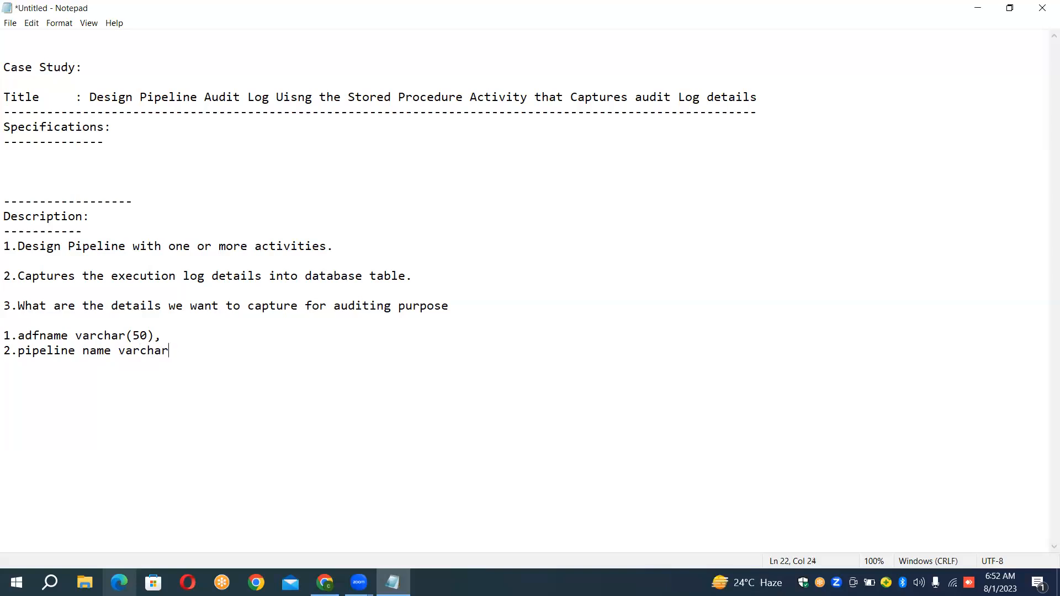
pyautogui.write('(100),')
# Step: Add the audit field "3.pipelinerunid varchar(200)," below the pipeline name
pyautogui.press('Return')
pyautogui.write('4')
pyautogui.press('BackSpace')
pyautogui.write('3.pipelie')
pyautogui.press('BackSpace')
pyautogui.press('BackSpace')
pyautogui.write('ine')
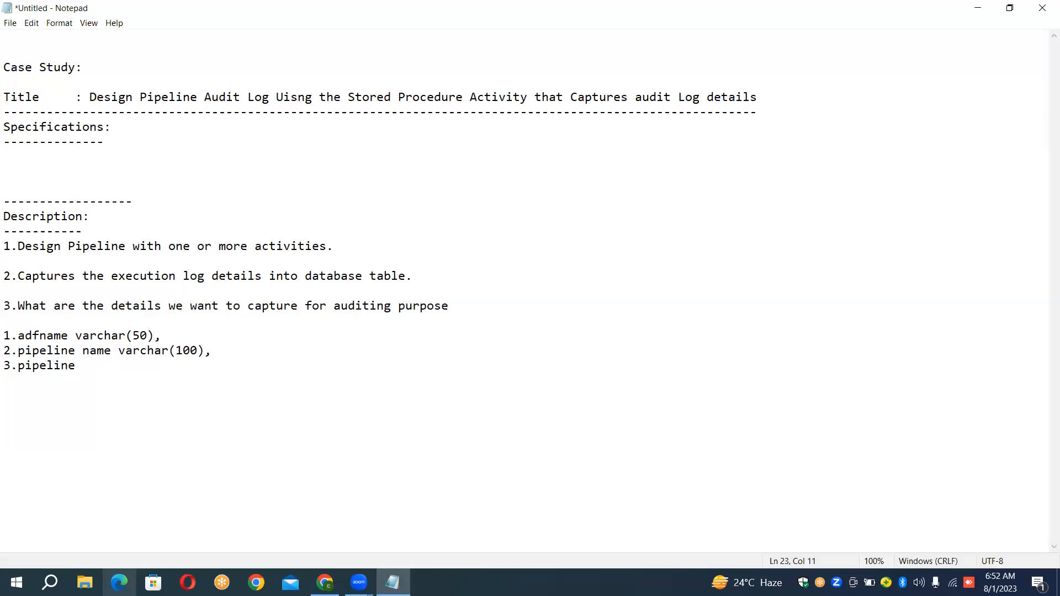
pyautogui.write('runid varchar(200),')
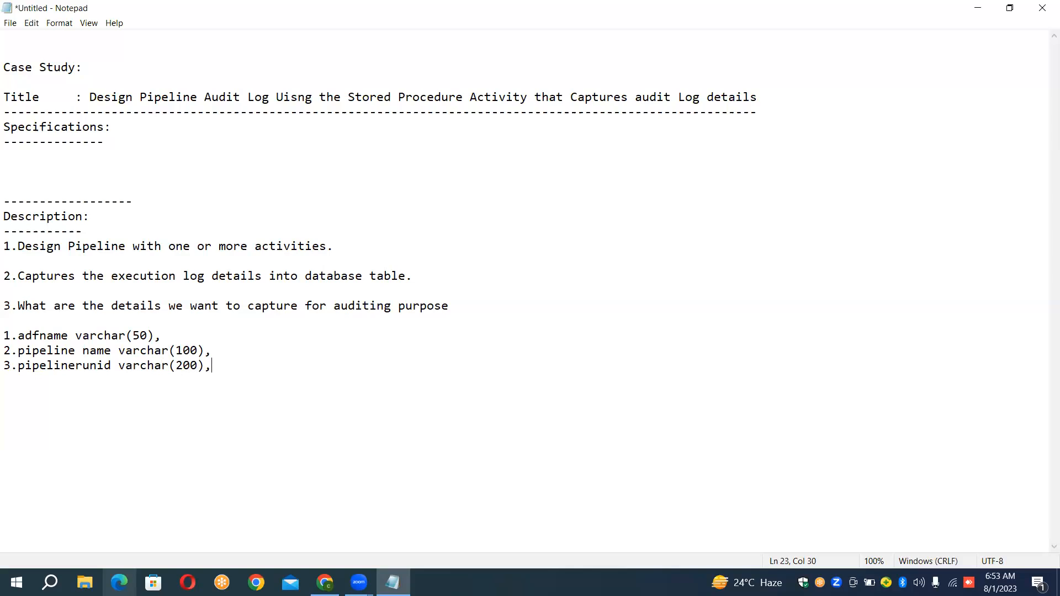
# Step: Add the audit field "4.rowread int" below pipelinerunid
pyautogui.press('Return')
pyautogui.write('4')
pyautogui.write('.row')
pyautogui.write('read')
pyautogui.write(' int ')
# Step: Add the audit field "5.rowwritten int," and end the rowread line with a comma
pyautogui.write('5')
pyautogui.write('.')
pyautogui.write('ro')
pyautogui.write('wwr')
pyautogui.write('itteb')
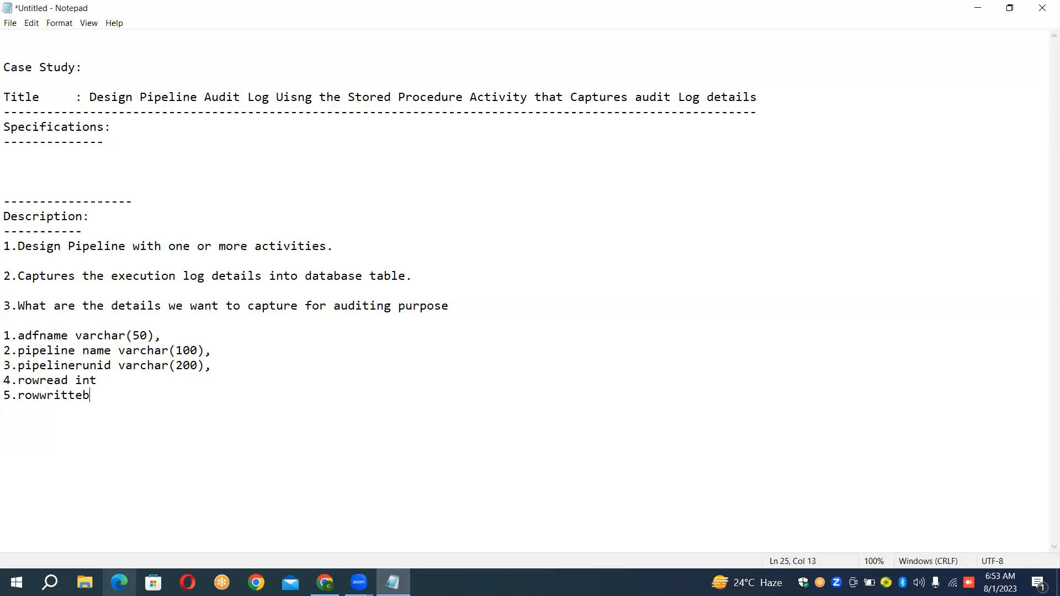
pyautogui.press('BackSpace')
pyautogui.write('n int,,')
pyautogui.press('Down')
pyautogui.press('Right')
pyautogui.press('Right')
# Step: Add the audit fields "6.copyduration int," and "7.starttime datetime," below rowwritten
pyautogui.write('6.copyduration')
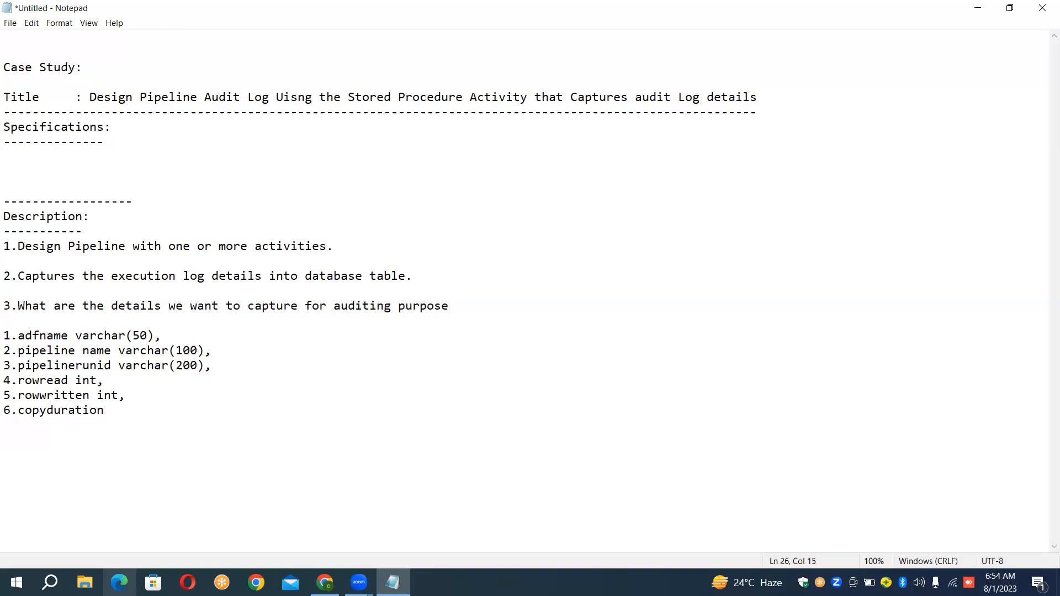
pyautogui.write(' int,')
pyautogui.press('Return')
pyautogui.write('7.starttime datetime')
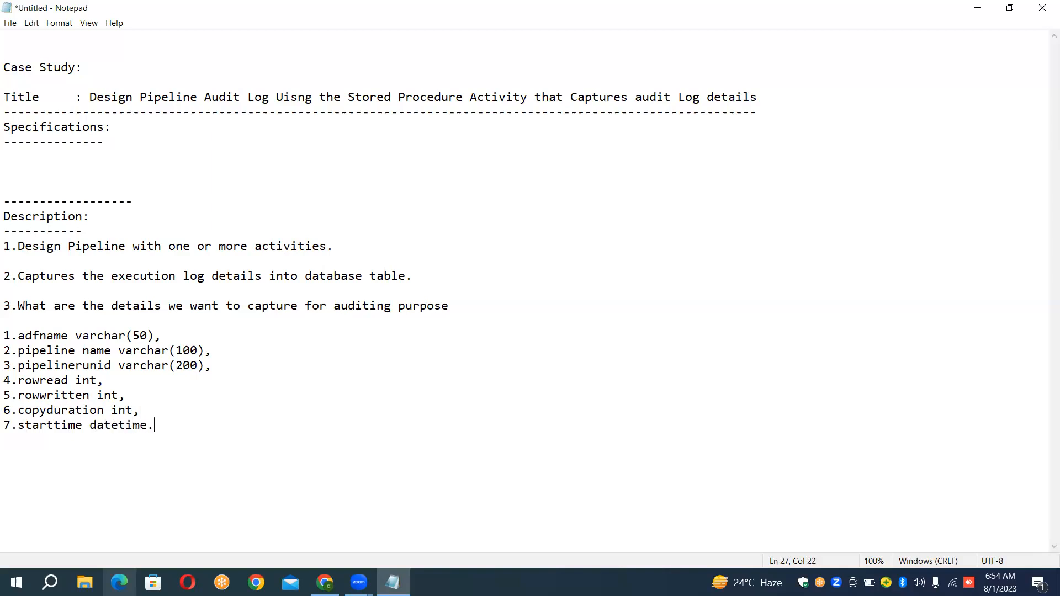
pyautogui.write(',')
# Step: Add the audit fields "8.endtime datetime," and "9.status varchar(50)," below starttime
pyautogui.press('Return')
pyautogui.write('8.endtime data')
pyautogui.press('BackSpace')
pyautogui.write('etime')
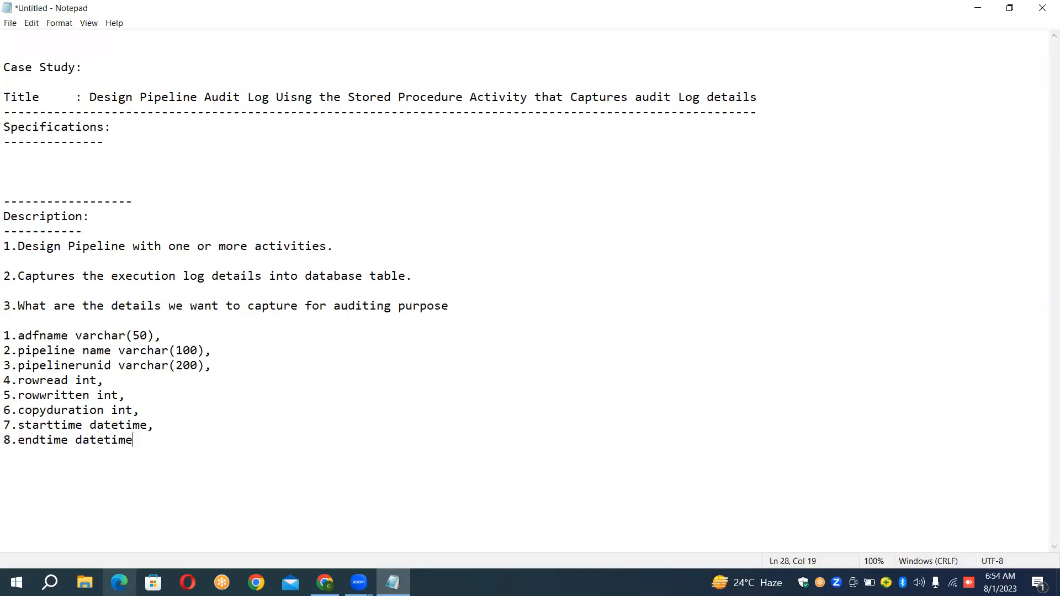
pyautogui.write(',')
pyautogui.press('Return')
pyautogui.write('9.status varchar()')
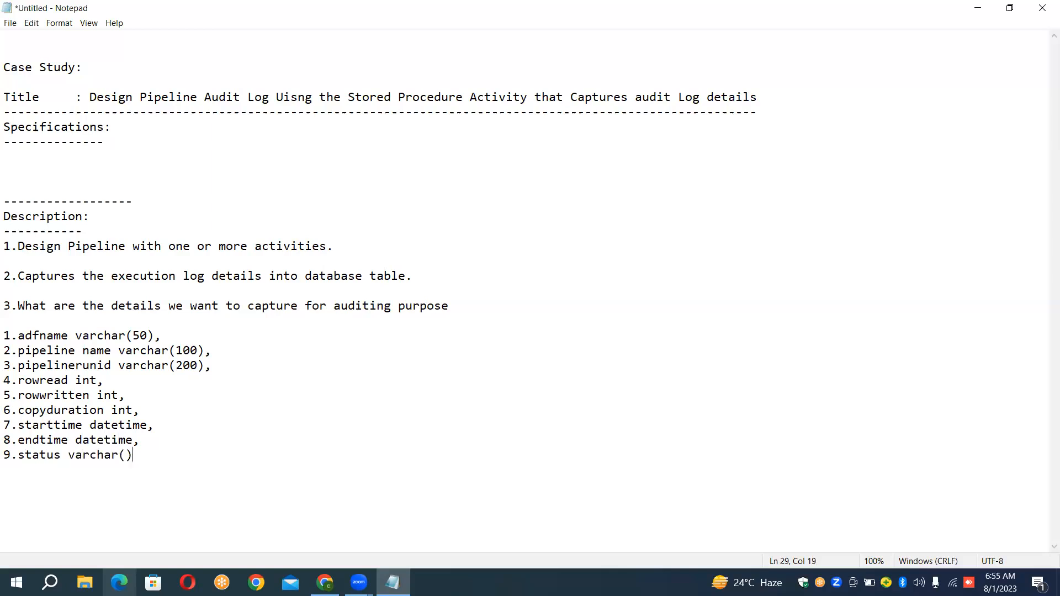
pyautogui.write('50')
# Step: Add the last audit field "10.errormessage varchar(900)" below status
pyautogui.press('Return')
pyautogui.write('10')
pyautogui.write('.s')
pyautogui.press('BackSpace')
pyautogui.write('errormea')
pyautogui.press('BackSpace')
pyautogui.write('ssage')
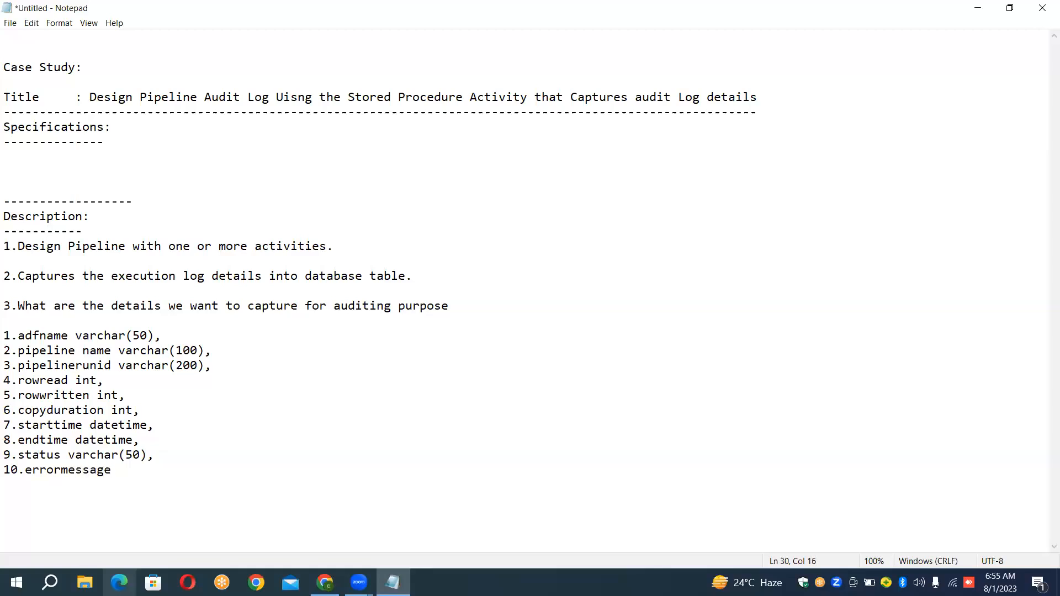
pyautogui.write(' varchar')
pyautogui.write('9')
pyautogui.press('BackSpace')
pyautogui.write('9900')
pyautogui.press('BackSpace')
pyautogui.press('BackSpace')
pyautogui.press('BackSpace')
pyautogui.write('00)')
pyautogui.write('(')
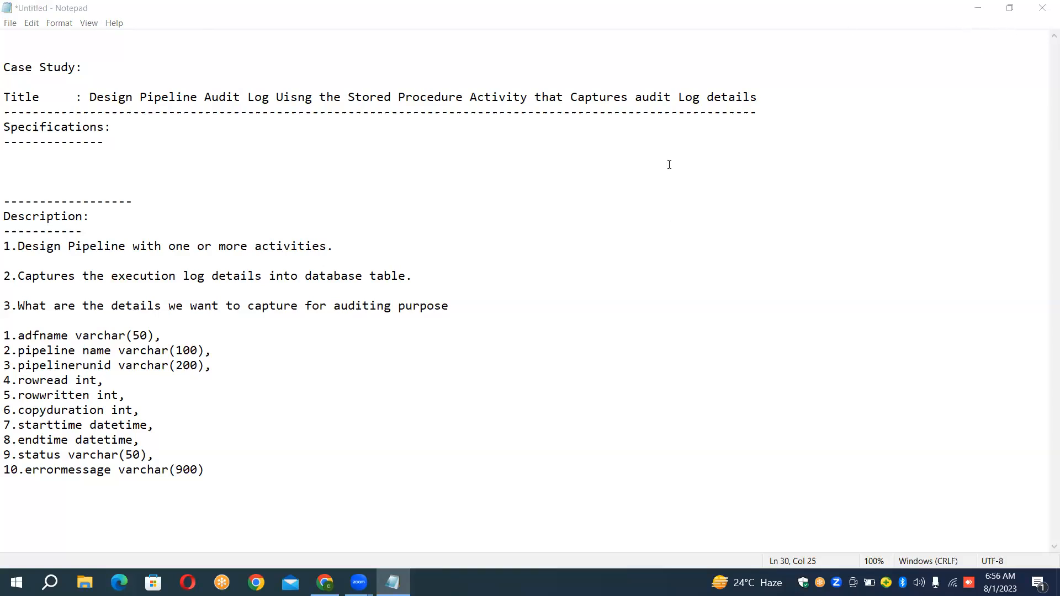
# Step: Under Specifications, add the labels "Source Data Storage:" and "Sink Data Storage", separated by blank lines
pyautogui.click(389, 192)
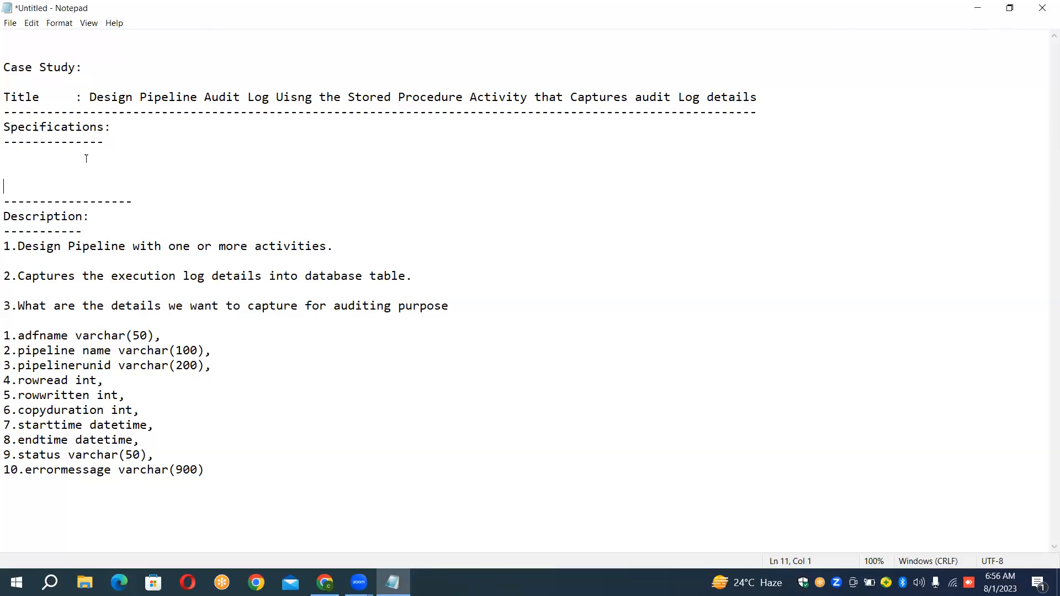
pyautogui.click(10, 153)
pyautogui.write('Source Data Storage:')
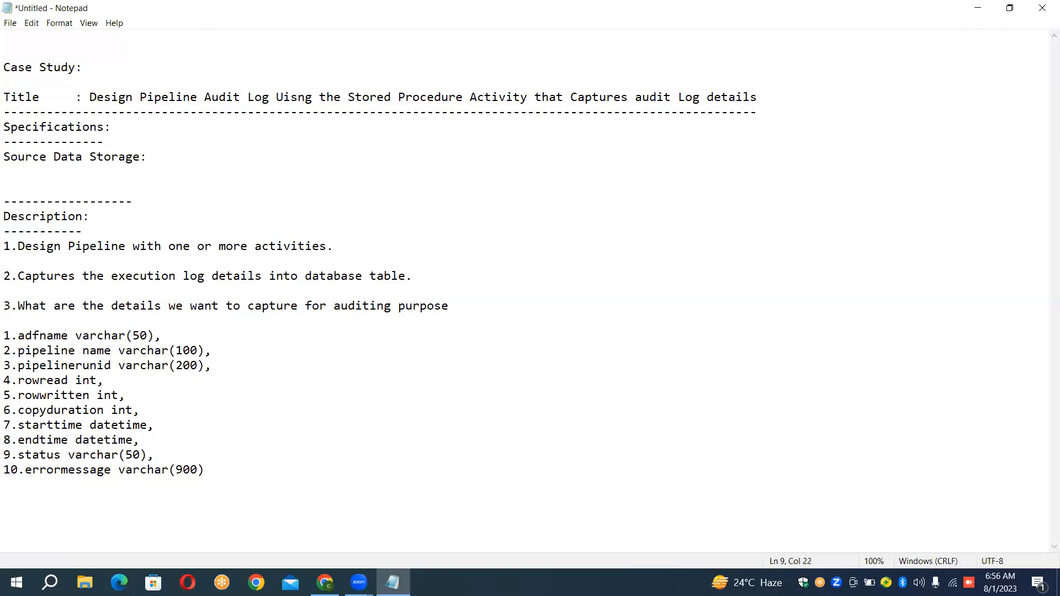
pyautogui.press('Return')
pyautogui.press('Return')
pyautogui.press('Return')
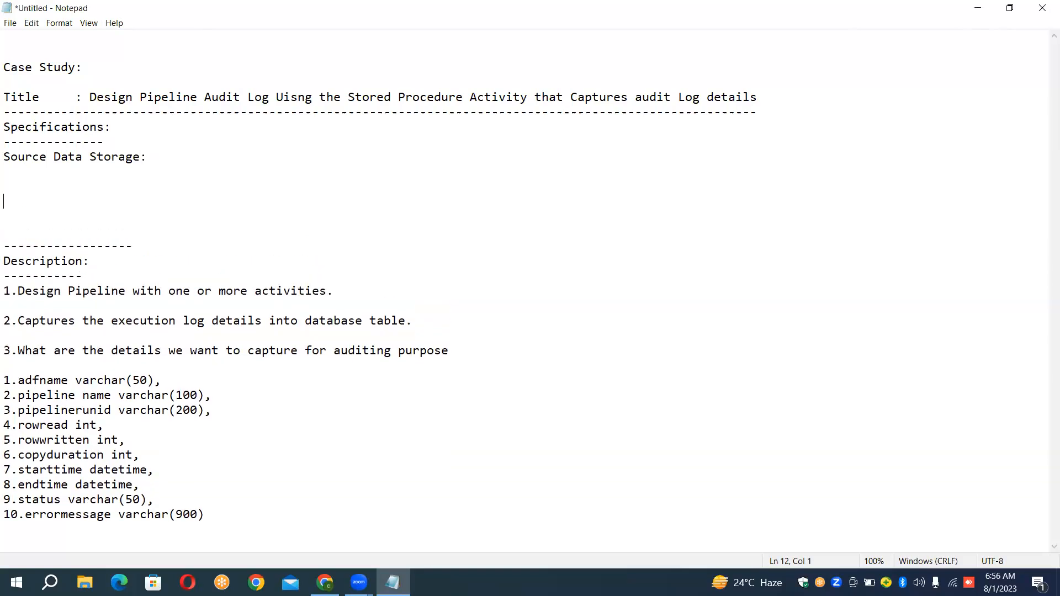
pyautogui.write('Sink Data Storage')
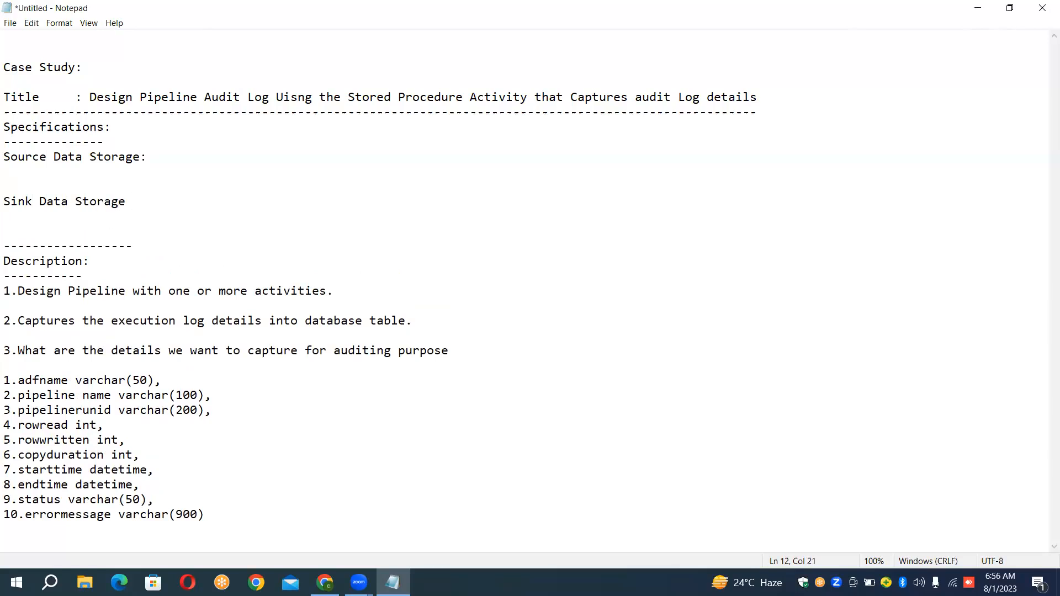
# Step: Specify Azure Blob Storage as the source data storage, with "File : airlines.csv" on an indented line below it, and tidy the blank lines
pyautogui.press('Up')
pyautogui.press('Up')
pyautogui.press('Up')
pyautogui.write('Azure Blob Storage')
pyautogui.press('Return')
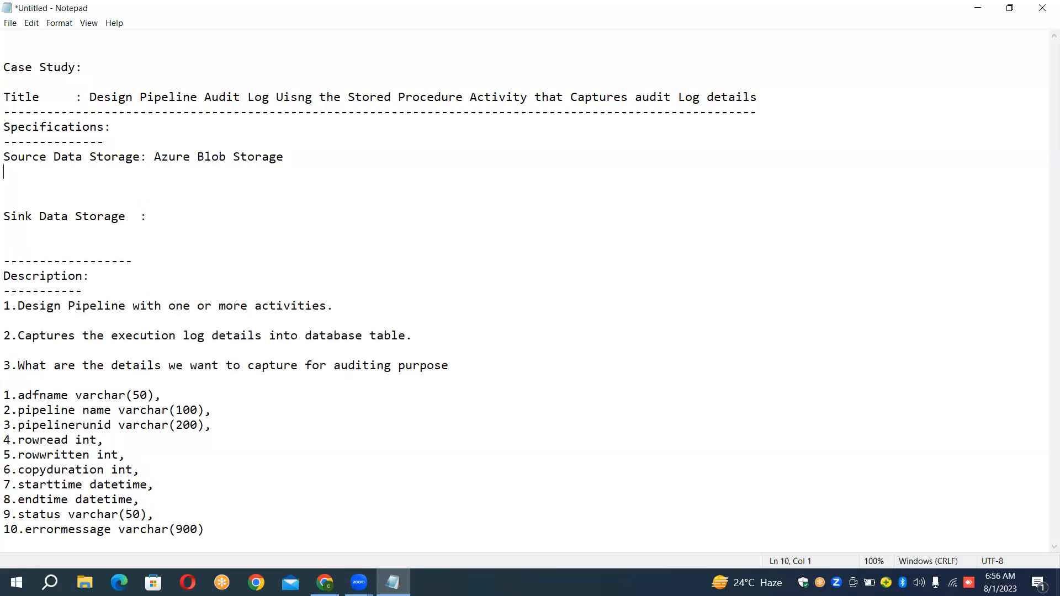
pyautogui.press('Return')
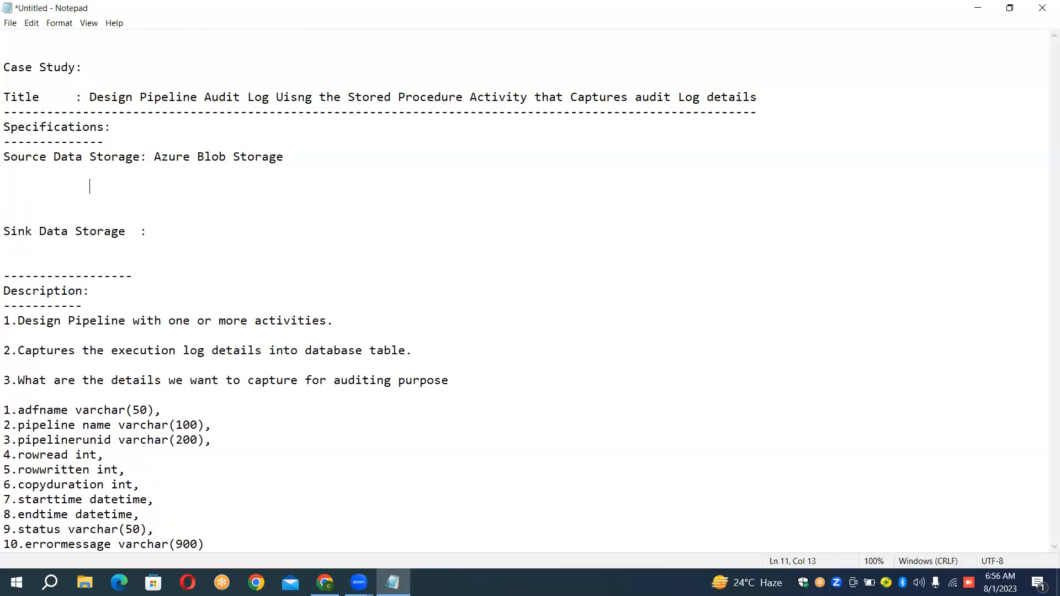
pyautogui.write('File   : airlines.csv')
pyautogui.press('Return')
pyautogui.press('Return')
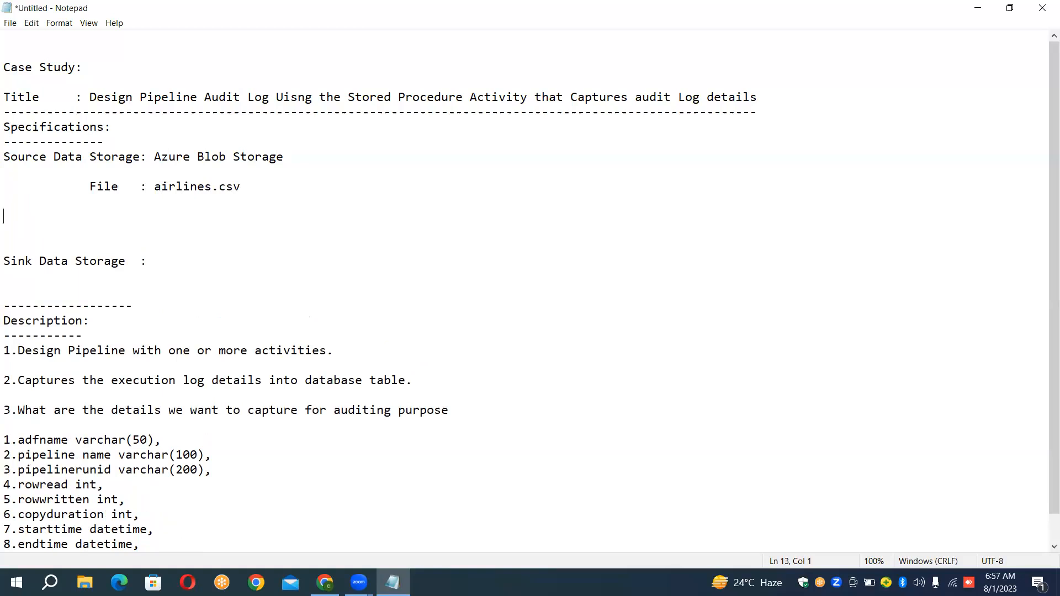
pyautogui.press('Delete')
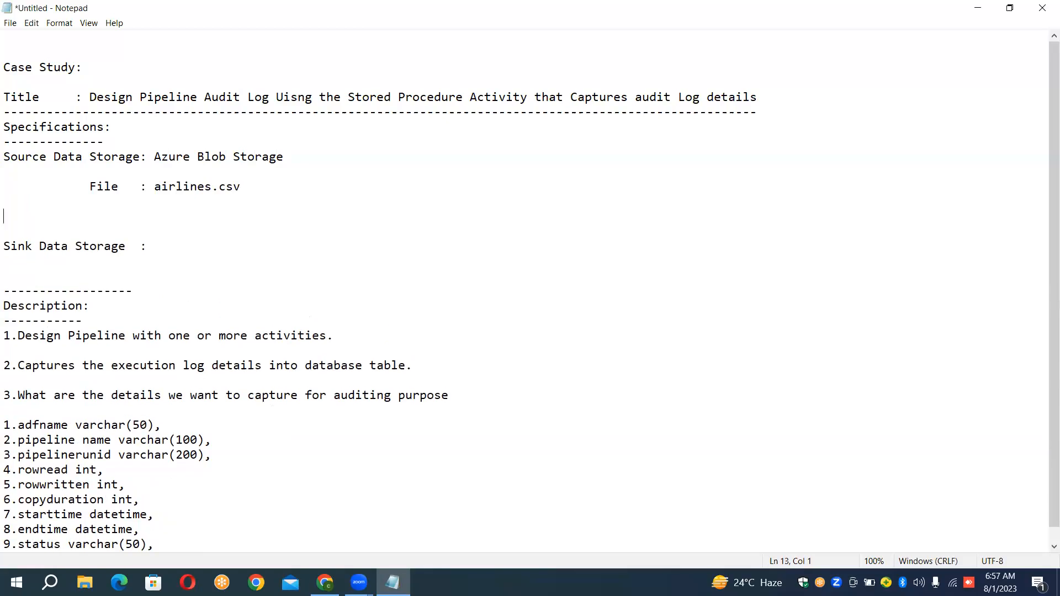
# Step: Remove the extra blank line above Sink Data Storage and specify "Azure SQL Database" as the sink
pyautogui.press('Down')
pyautogui.press('Delete')
pyautogui.press('Right')
pyautogui.press('Right')
pyautogui.press('Right')
pyautogui.press('Right')
pyautogui.press('Right')
pyautogui.press('Right')
pyautogui.press('Right')
pyautogui.press('Right')
pyautogui.press('Right')
pyautogui.press('Right')
pyautogui.press('Right')
pyautogui.press('Right')
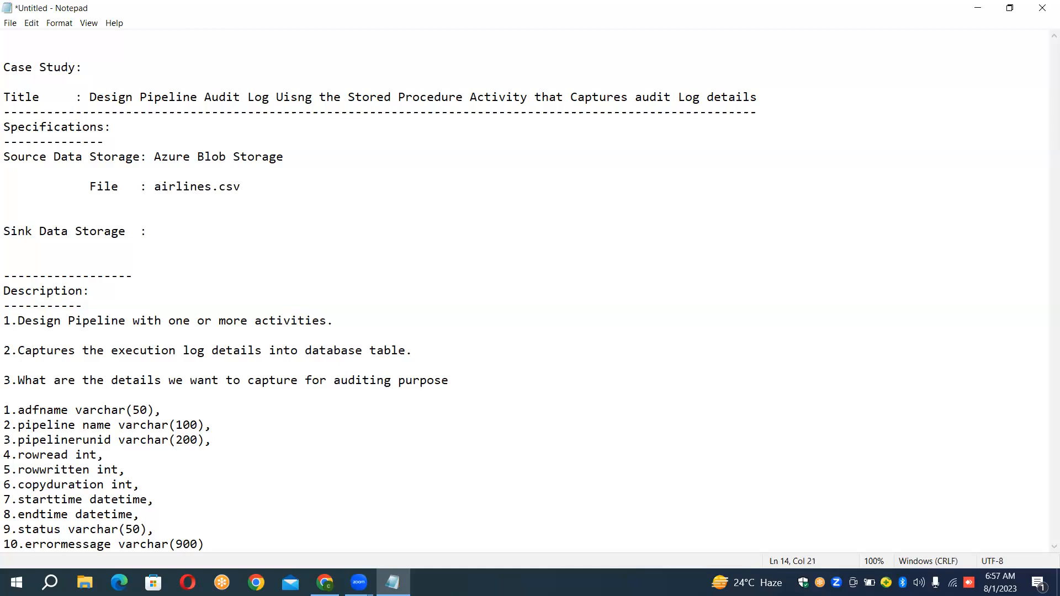
pyautogui.write('Azur')
pyautogui.write('SQL Database')
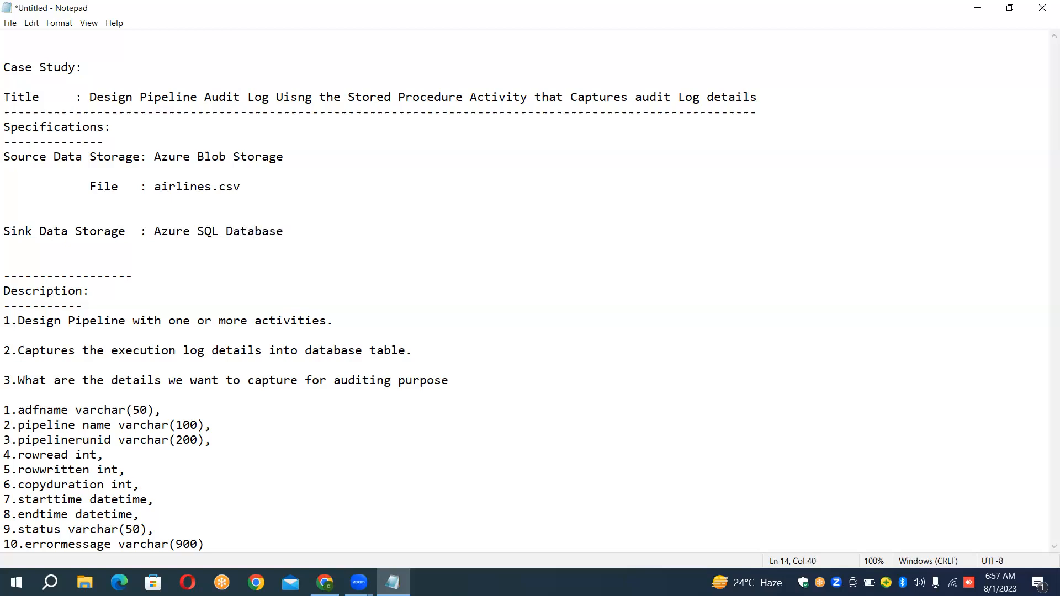
# Step: Below the sink storage, add the indented lines "Table : Audit_table" and "Table2 : AirlinesTbl"
pyautogui.press('Return')
pyautogui.press('Return')
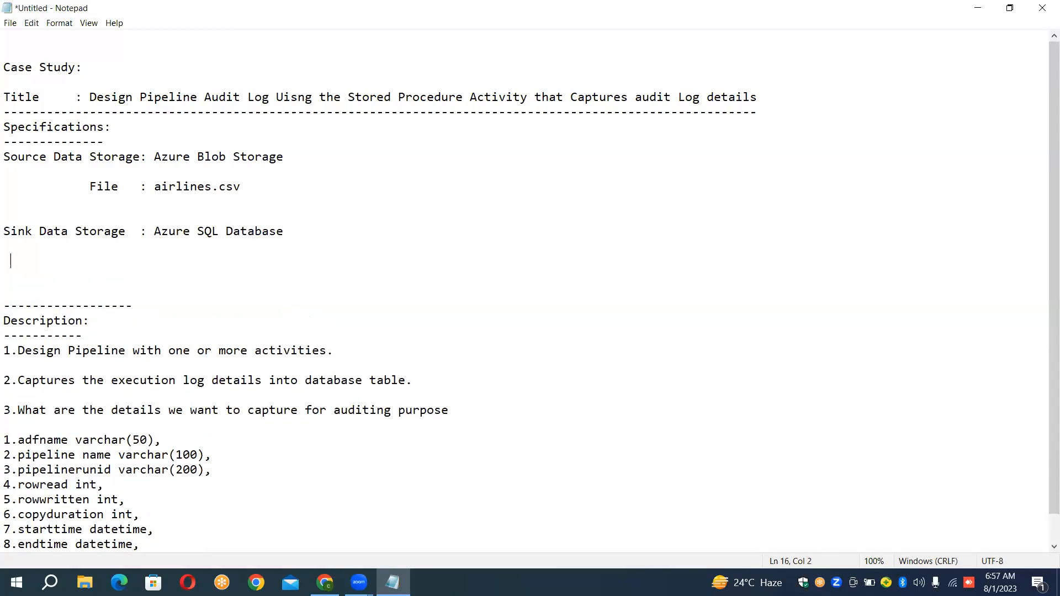
pyautogui.write('Table   : Audit_table')
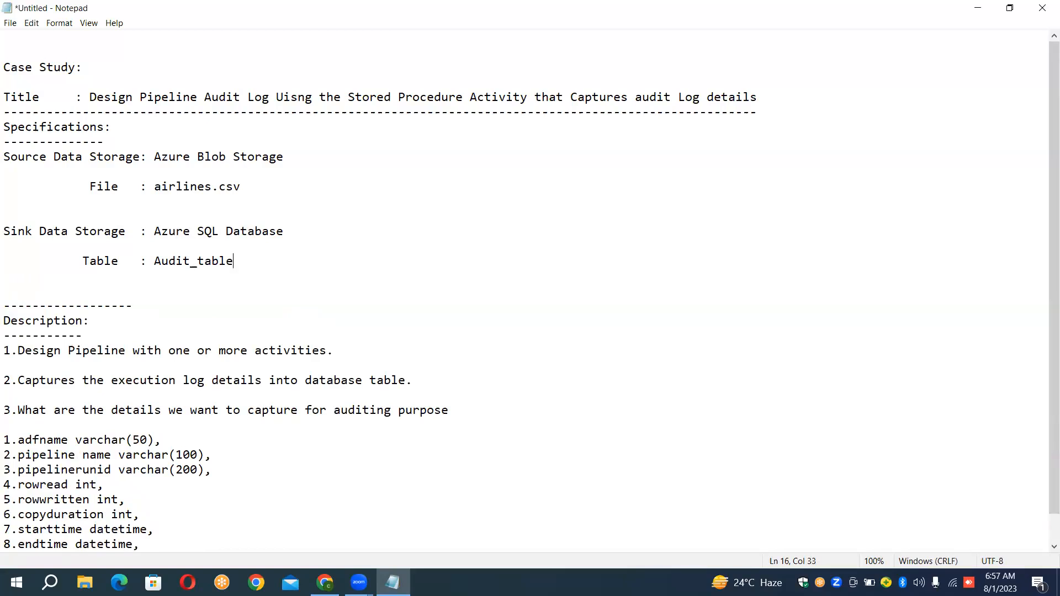
pyautogui.press('Return')
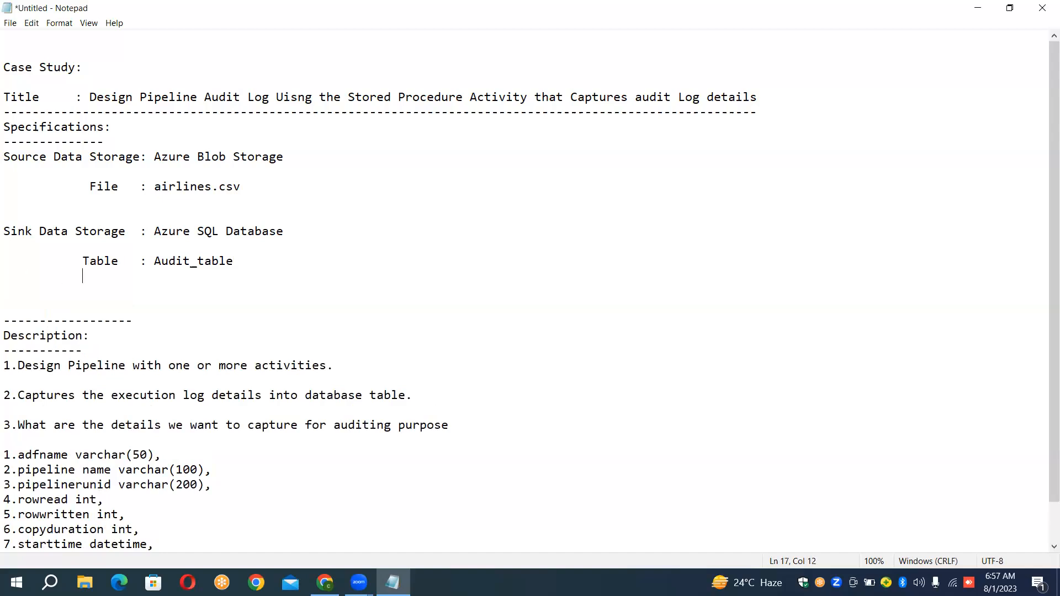
pyautogui.write('Table2  : Airlines')
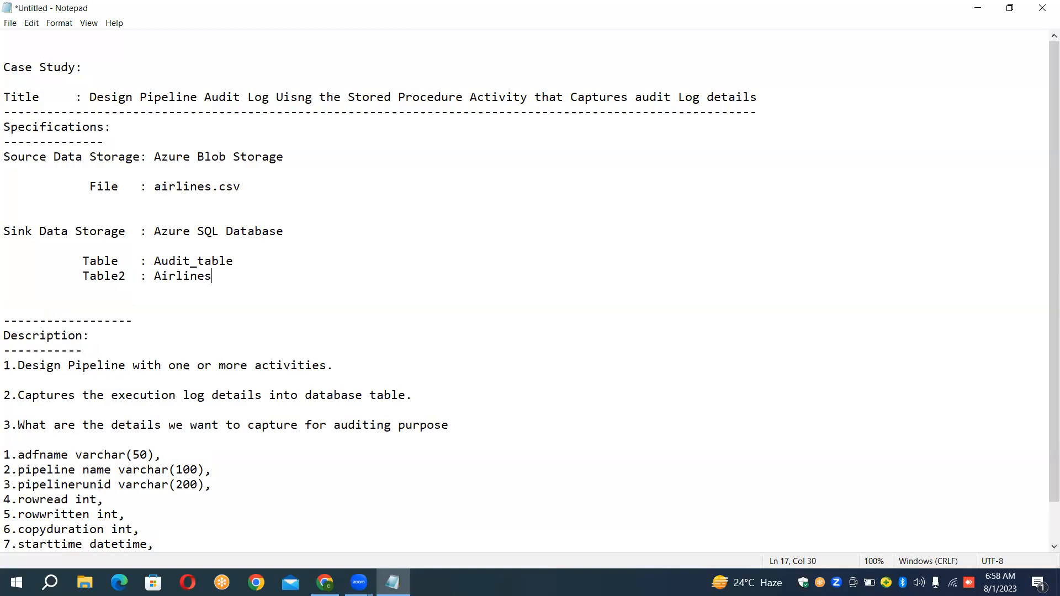
pyautogui.write('Tbl')
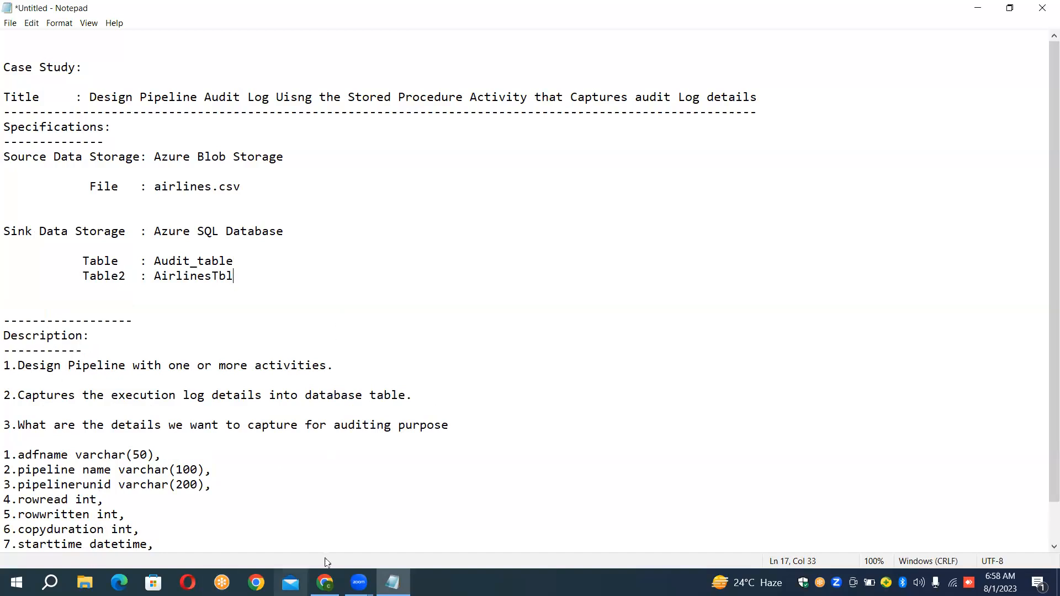
# Step: Switch to Chrome, open the Azure portal's storage accounts in an empty browser tab, and start creating a storage account, ready to enter its name
pyautogui.click(324, 582)
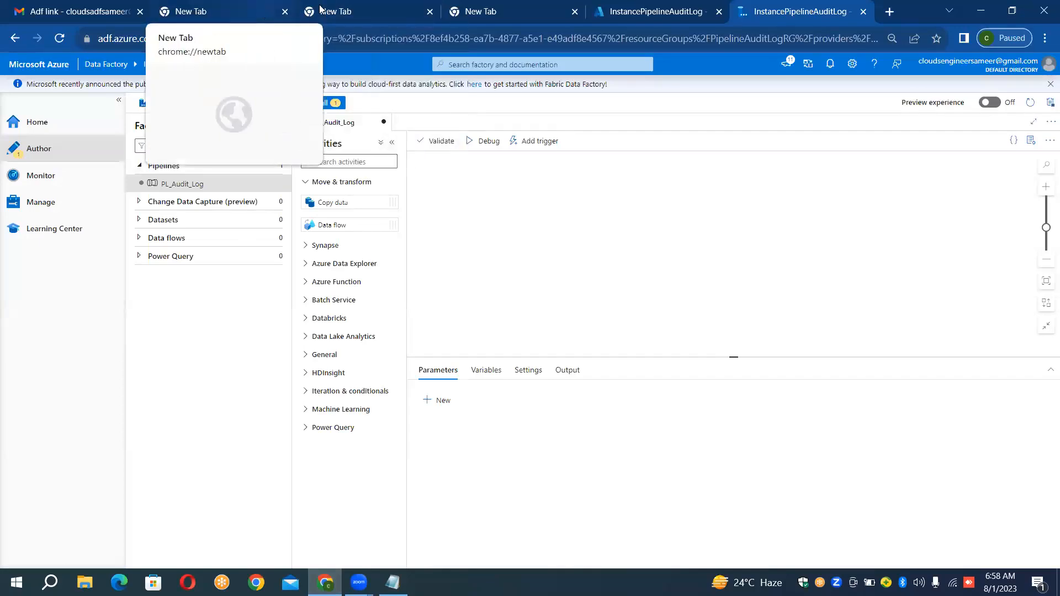
pyautogui.click(211, 7)
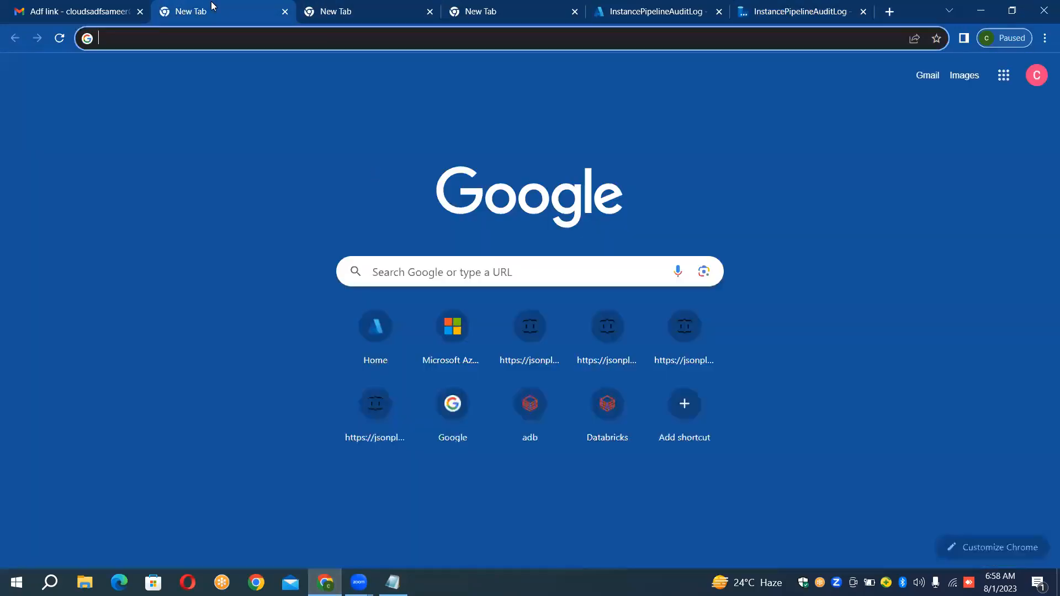
pyautogui.click(368, 347)
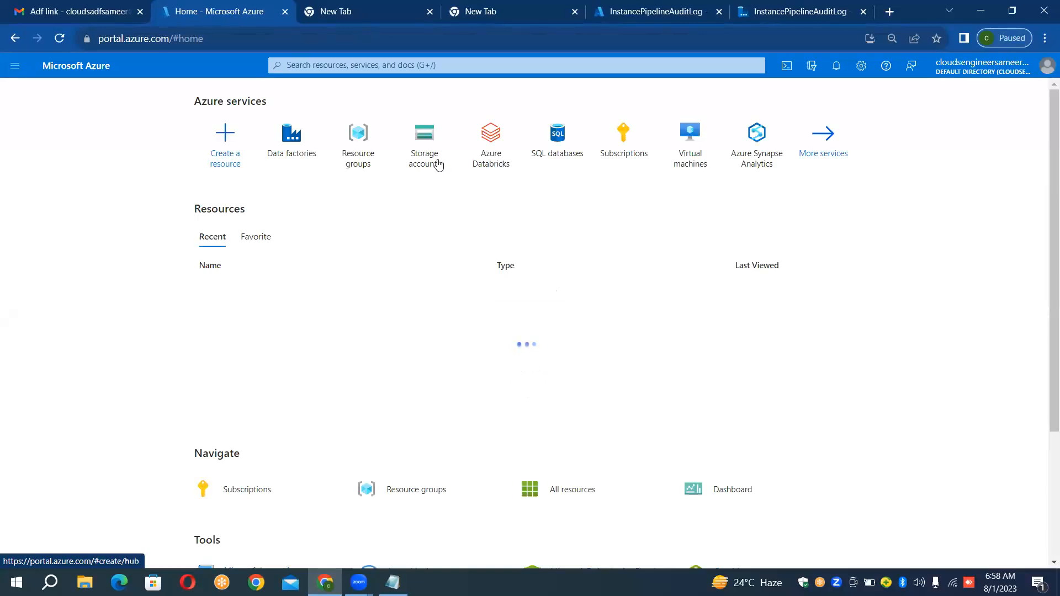
pyautogui.moveTo(437, 163)
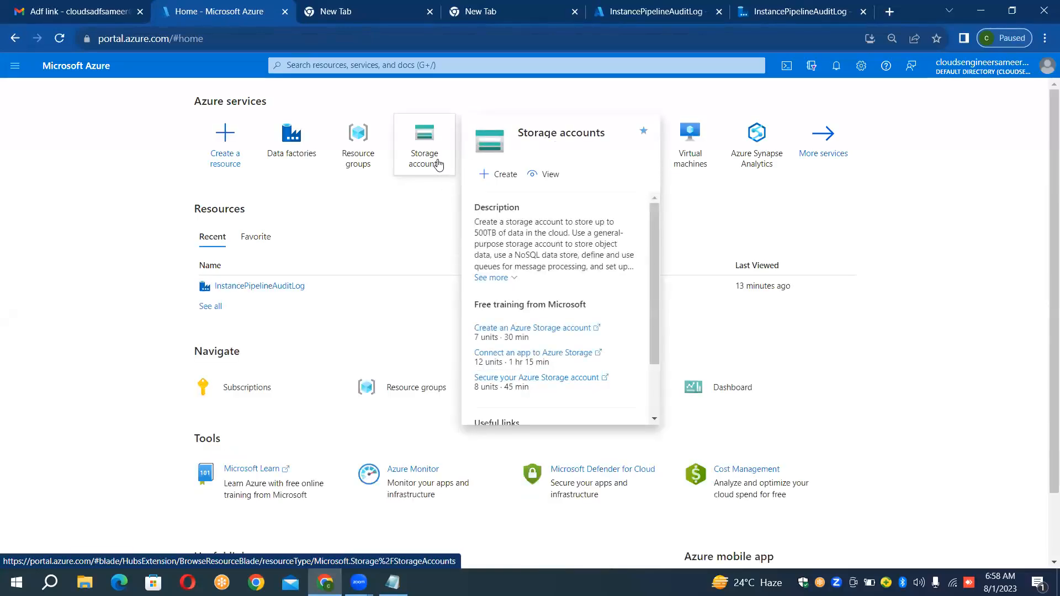
pyautogui.click(438, 164)
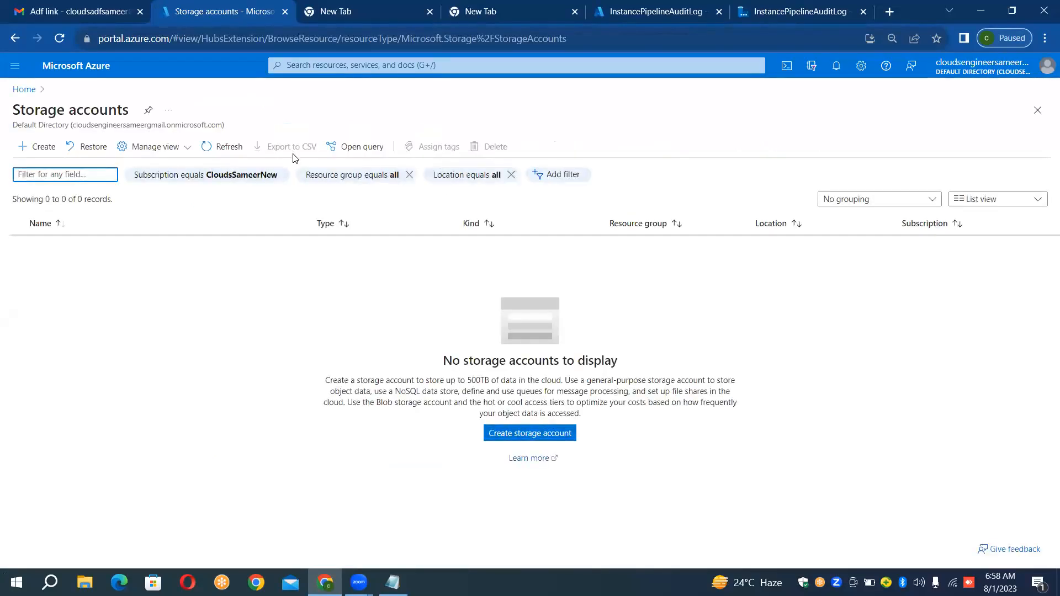
pyautogui.click(23, 150)
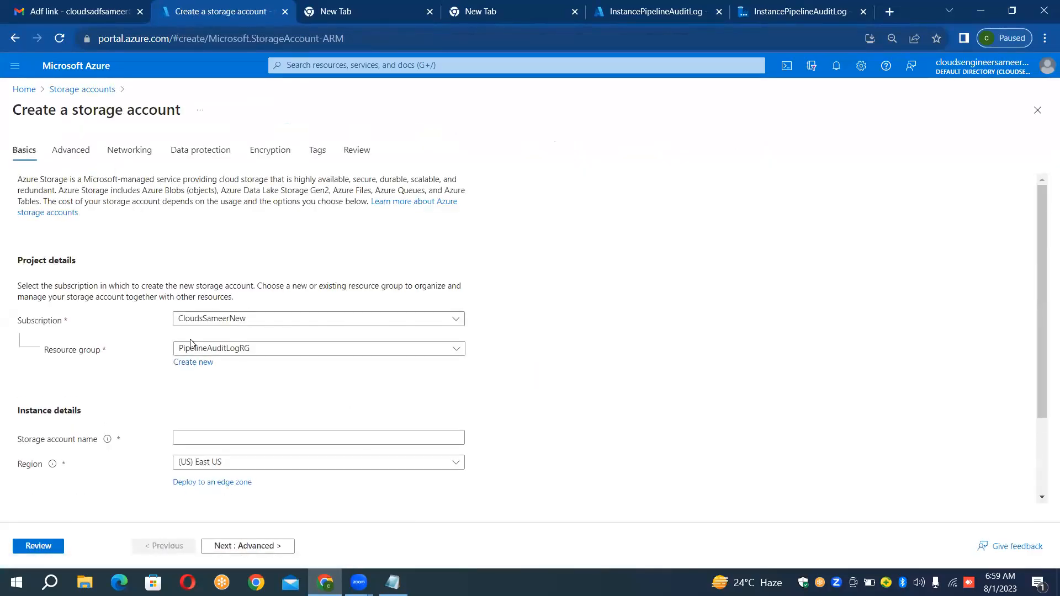
pyautogui.click(239, 437)
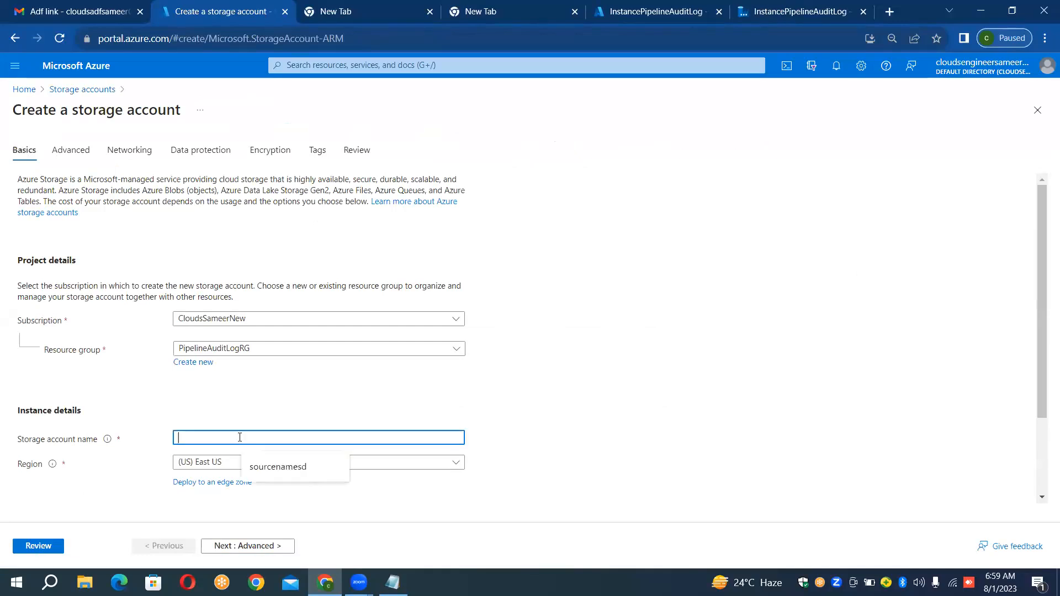
pyautogui.write('Instance')
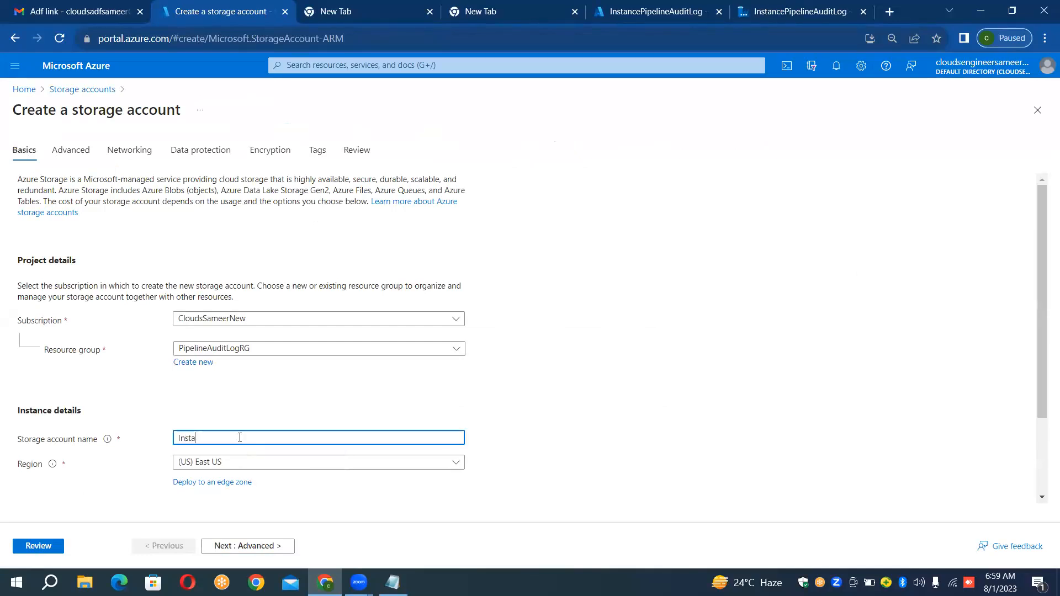
pyautogui.press('BackSpace')
pyautogui.press('BackSpace')
pyautogui.press('BackSpace')
pyautogui.press('BackSpace')
pyautogui.press('BackSpace')
pyautogui.press('BackSpace')
pyautogui.press('BackSpace')
pyautogui.press('BackSpace')
# Step: Set the storage account name to blobauditlogds
pyautogui.write('blu')
pyautogui.write('blob')
pyautogui.write('au')
pyautogui.write('dit')
pyautogui.write('log')
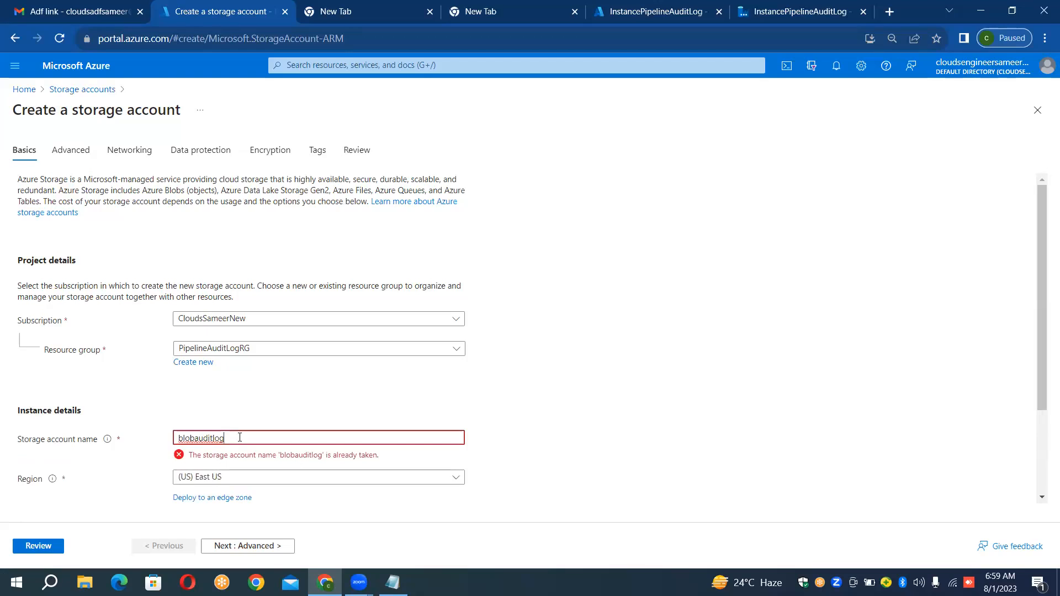
pyautogui.write('ds')
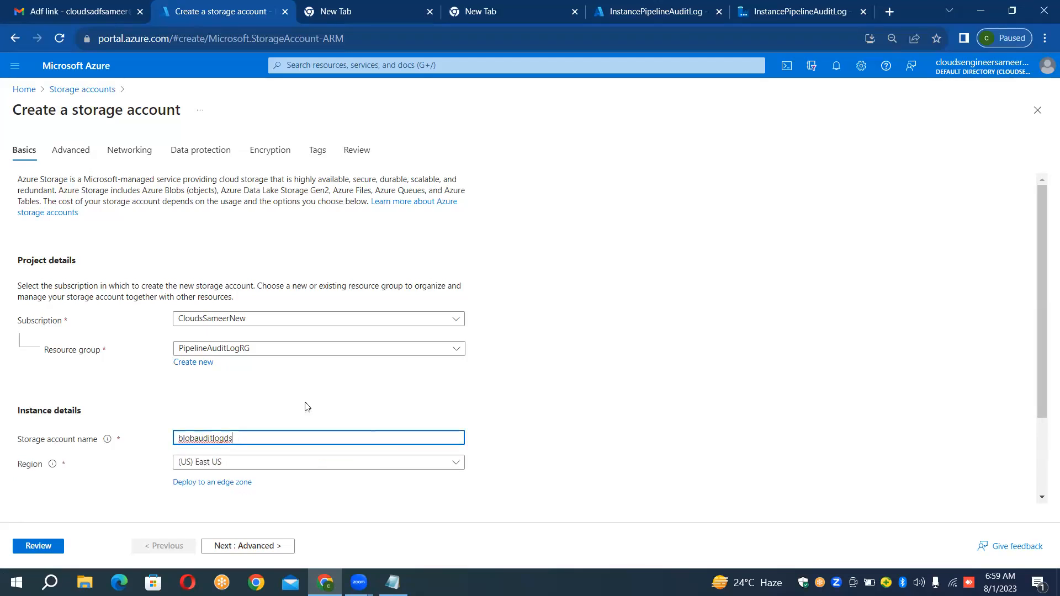
# Step: Review the new storage account's configuration and create the account
pyautogui.click(504, 390)
pyautogui.click(39, 550)
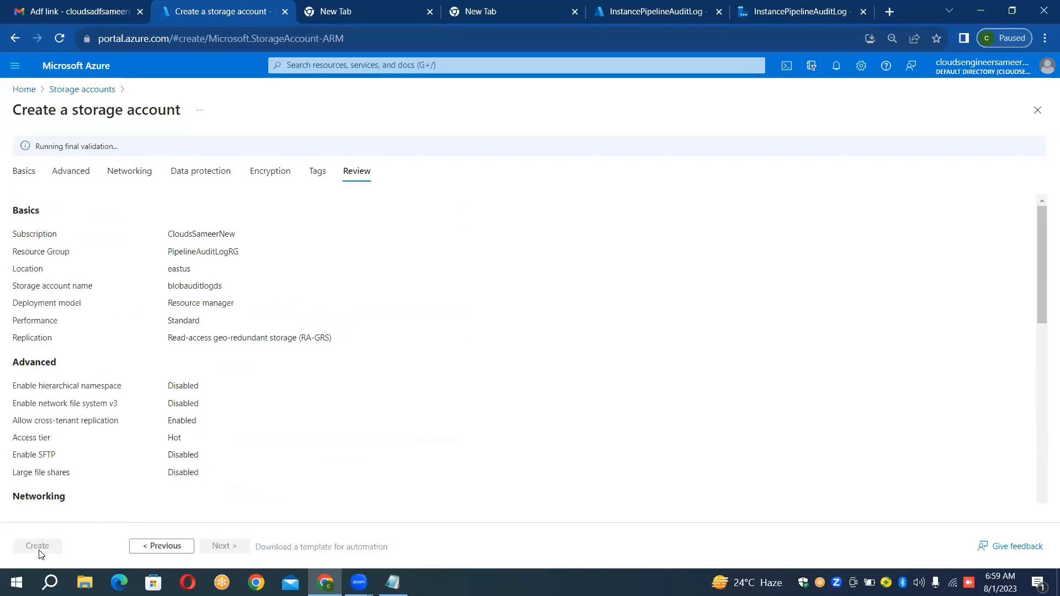
pyautogui.click(37, 548)
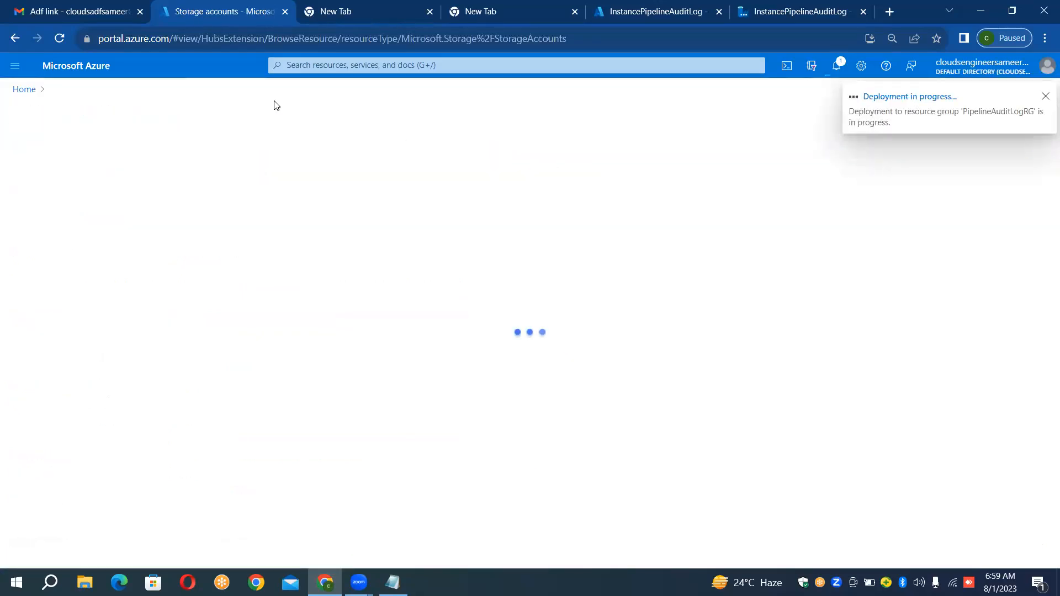
# Step: Open the Azure portal's SQL databases in another empty browser tab and start creating a SQL database
pyautogui.click(355, 12)
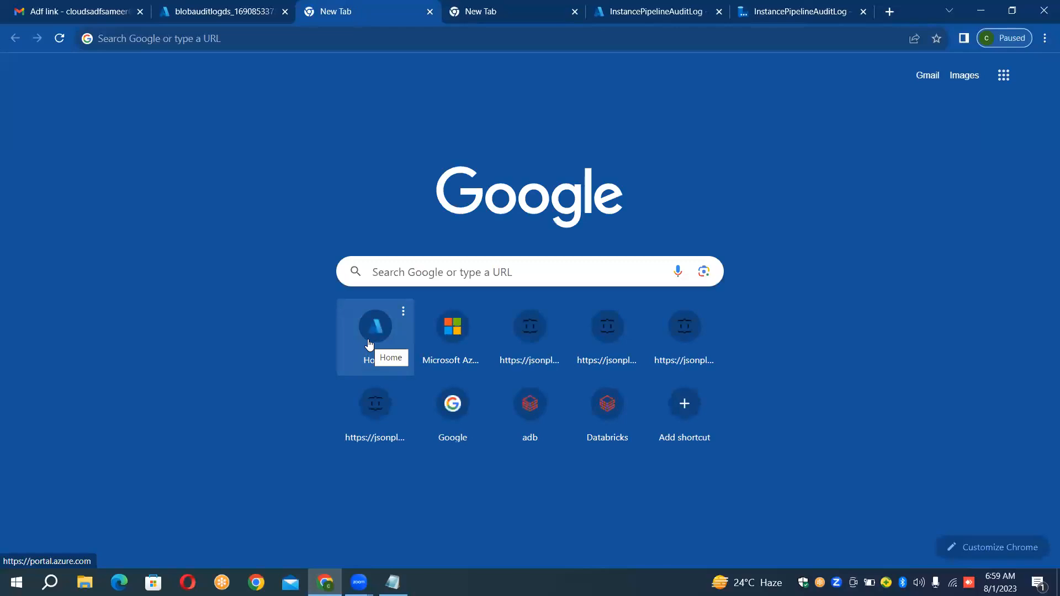
pyautogui.click(370, 343)
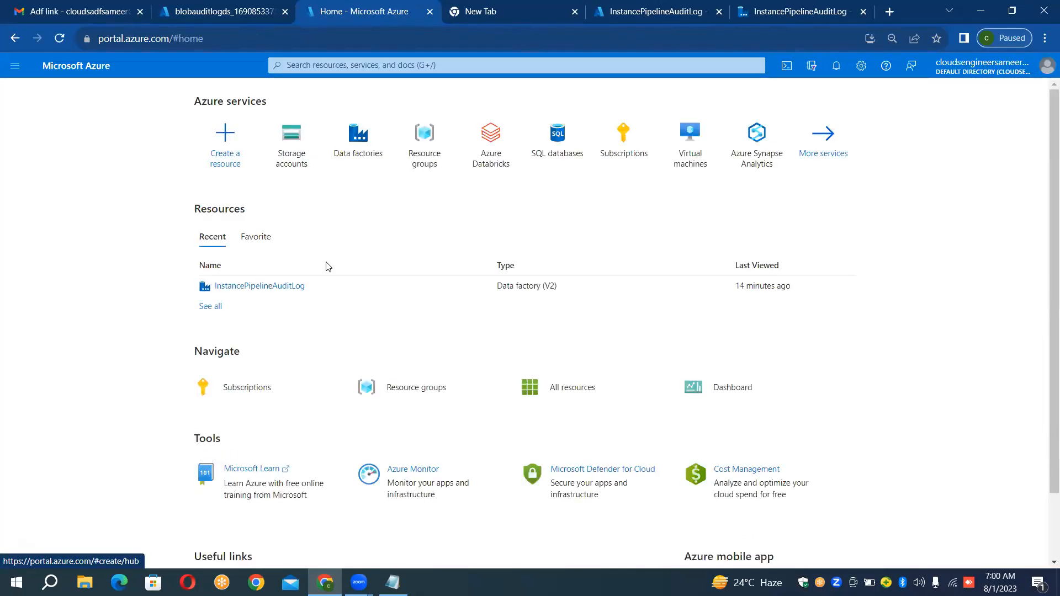
pyautogui.click(558, 159)
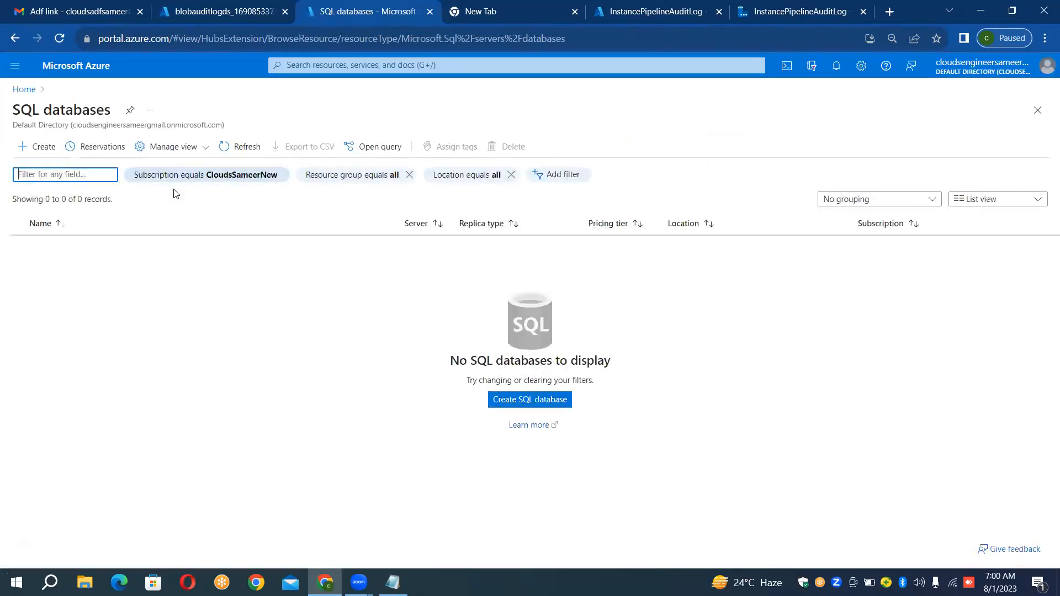
pyautogui.click(46, 153)
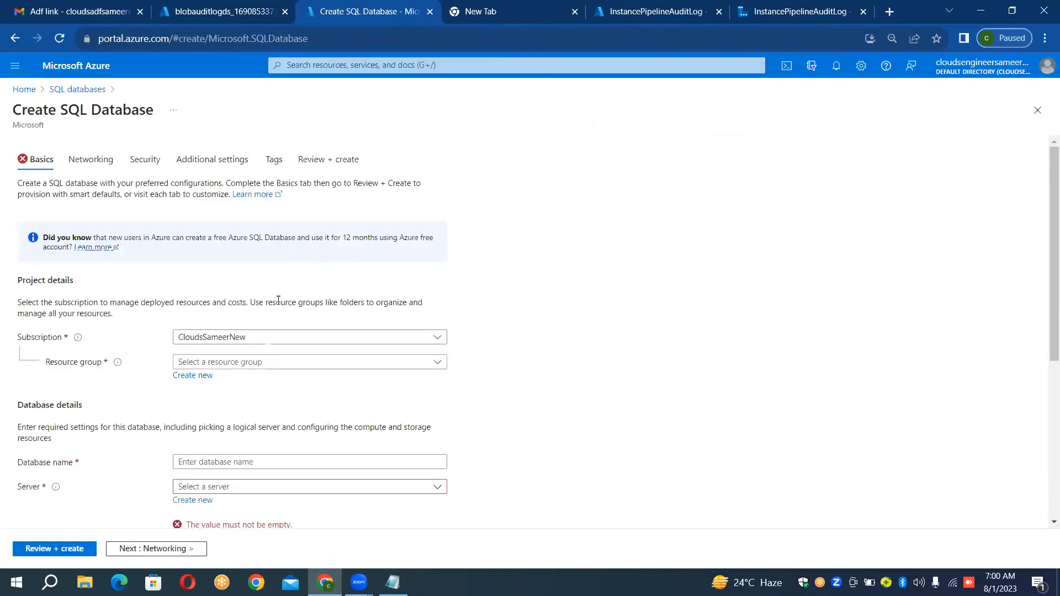
# Step: Assign the SQL database to the PipelineAuditLogRG resource group and name it TargetDB
pyautogui.click(260, 363)
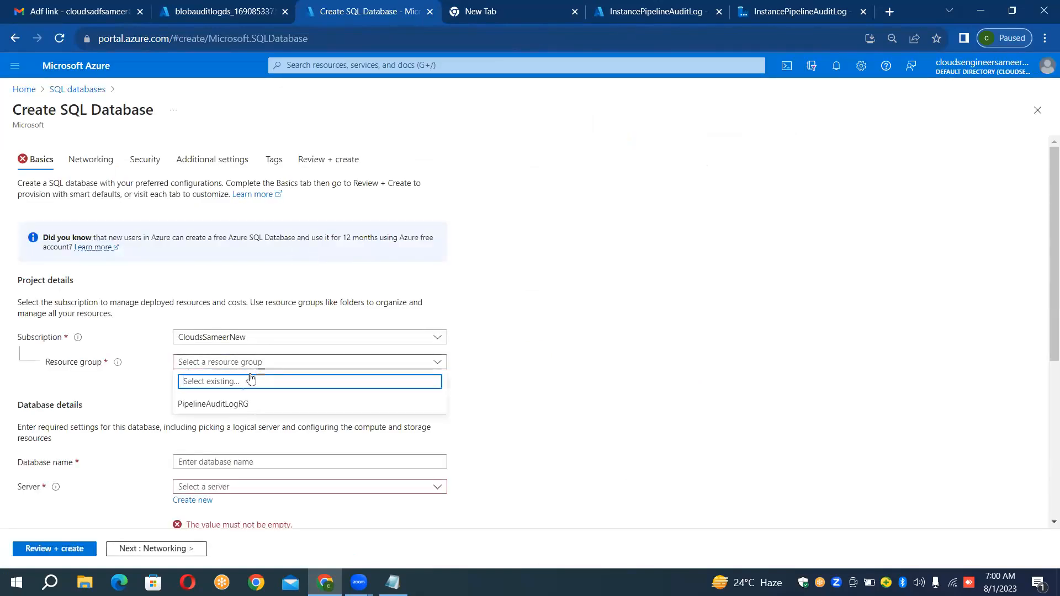
pyautogui.click(237, 404)
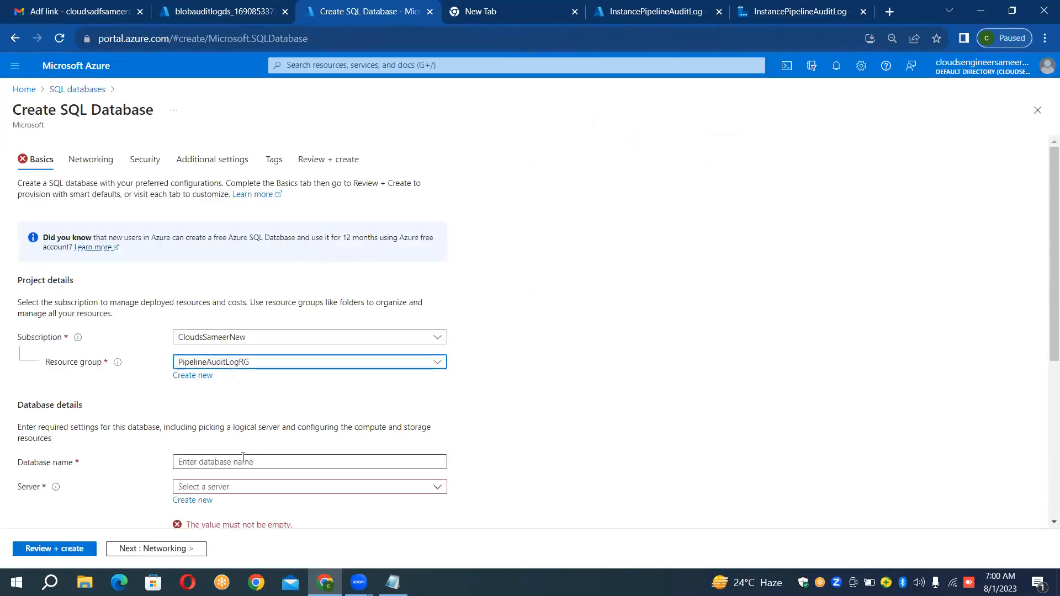
pyautogui.click(243, 462)
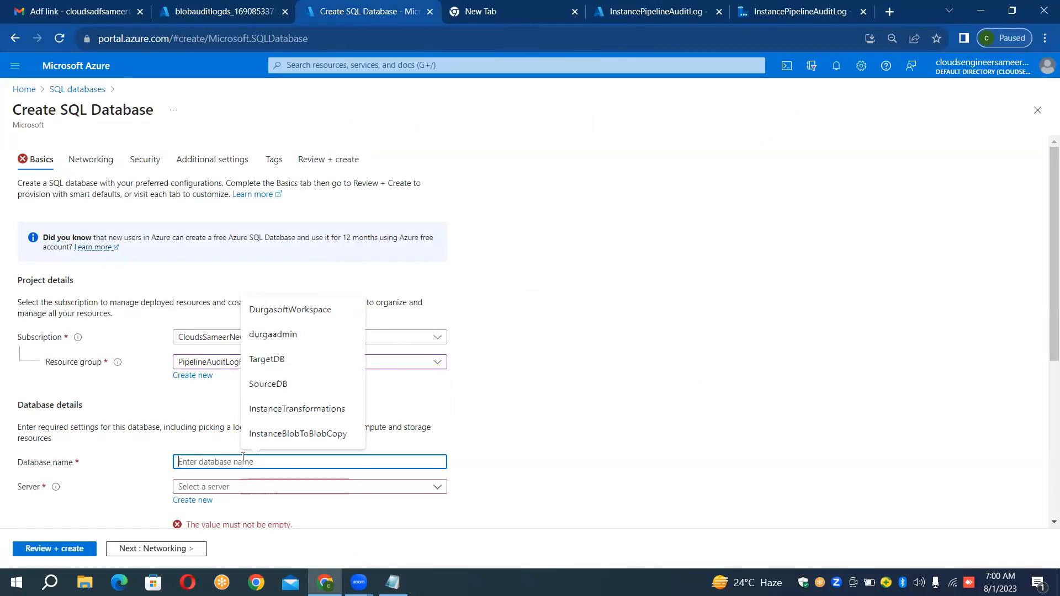
pyautogui.write('Target')
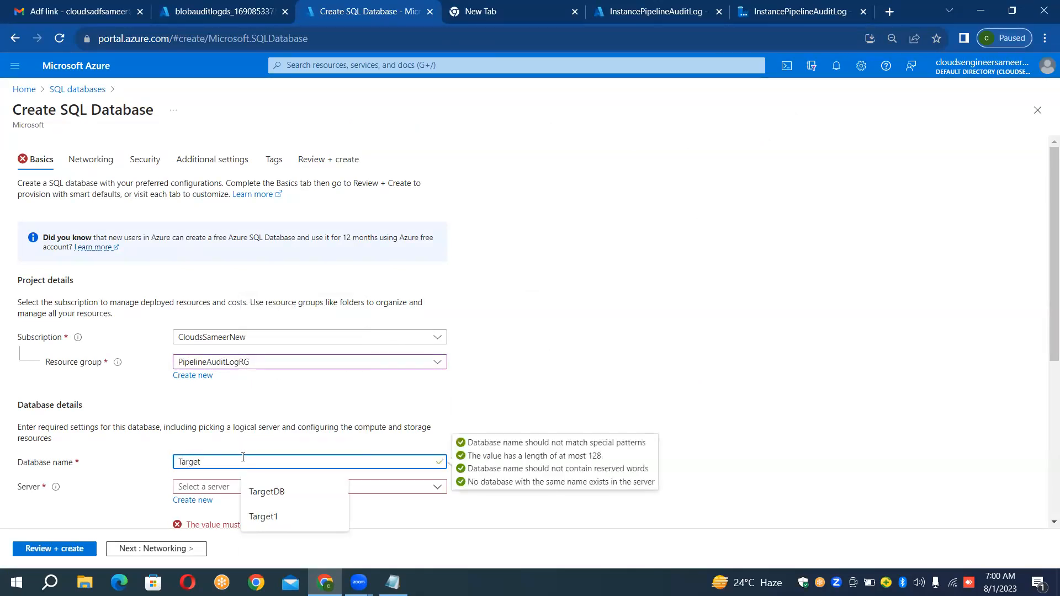
pyautogui.write('DB')
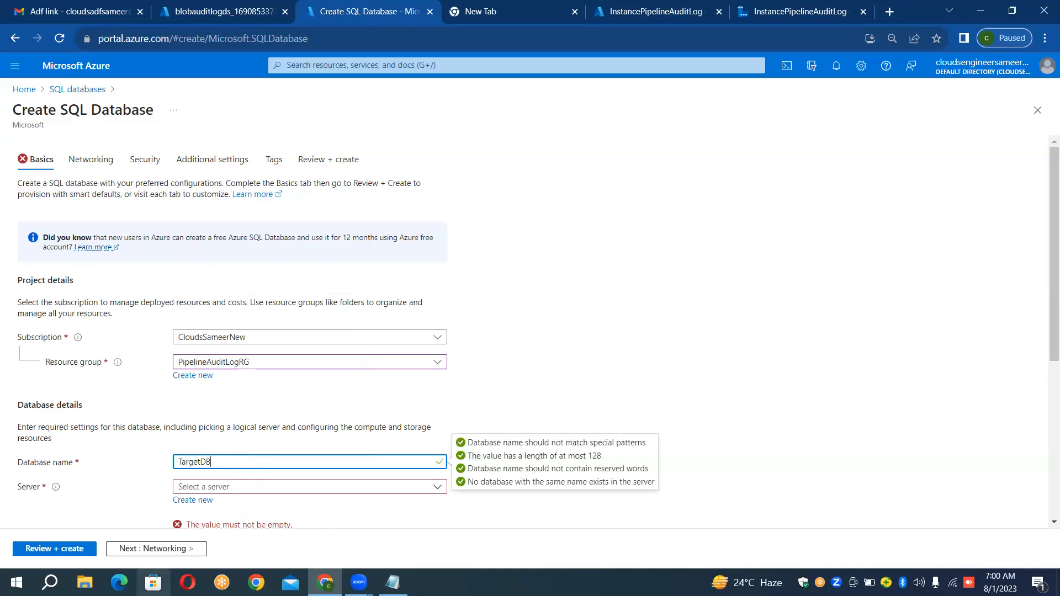
# Step: Start a new server for the SQL database and name it durgasoftserver
pyautogui.click(195, 501)
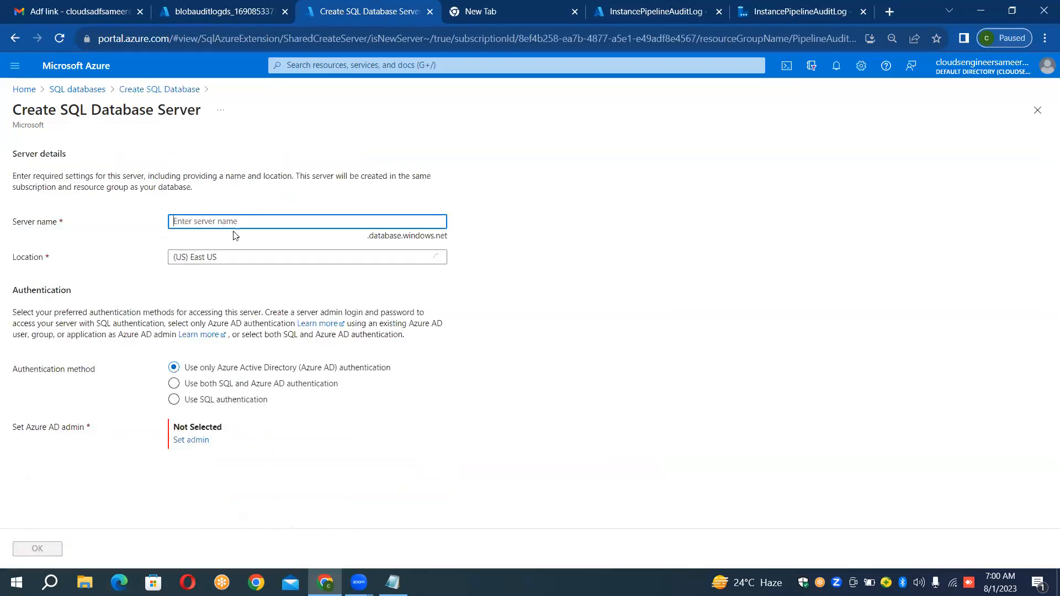
pyautogui.write('gasof')
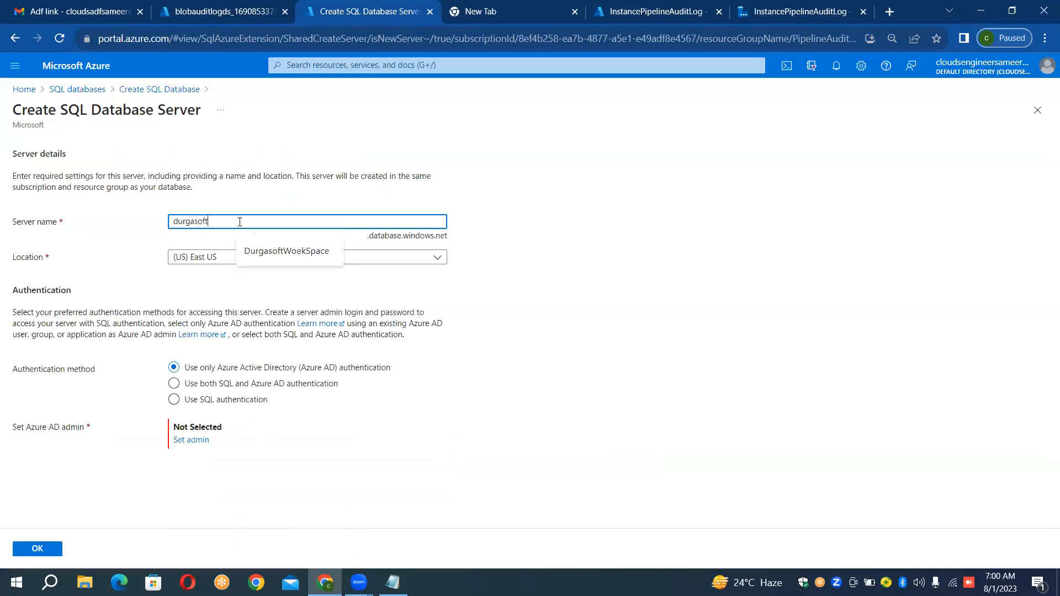
pyautogui.write('t')
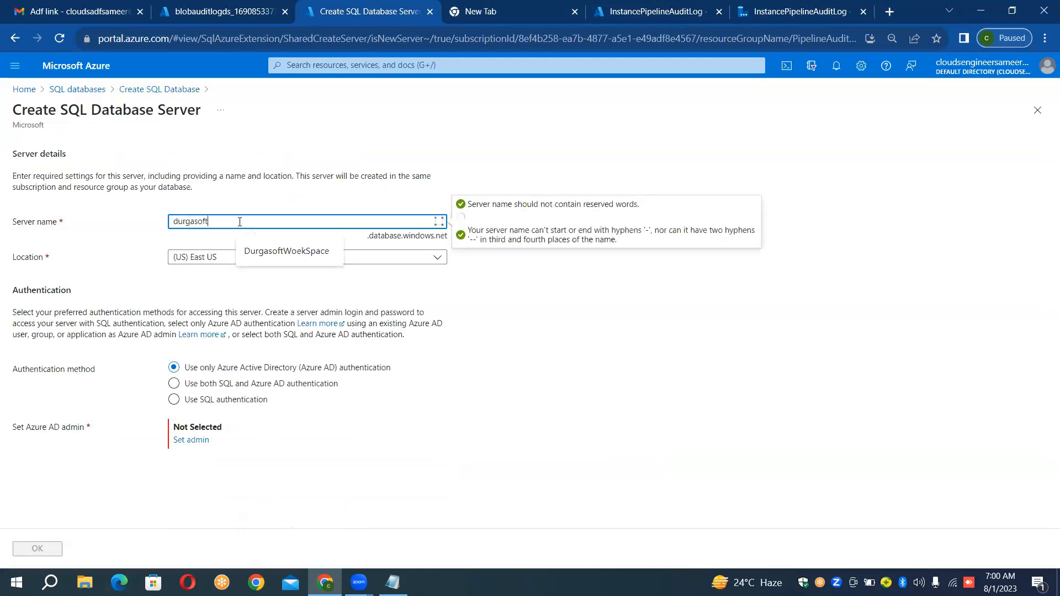
pyautogui.write('server')
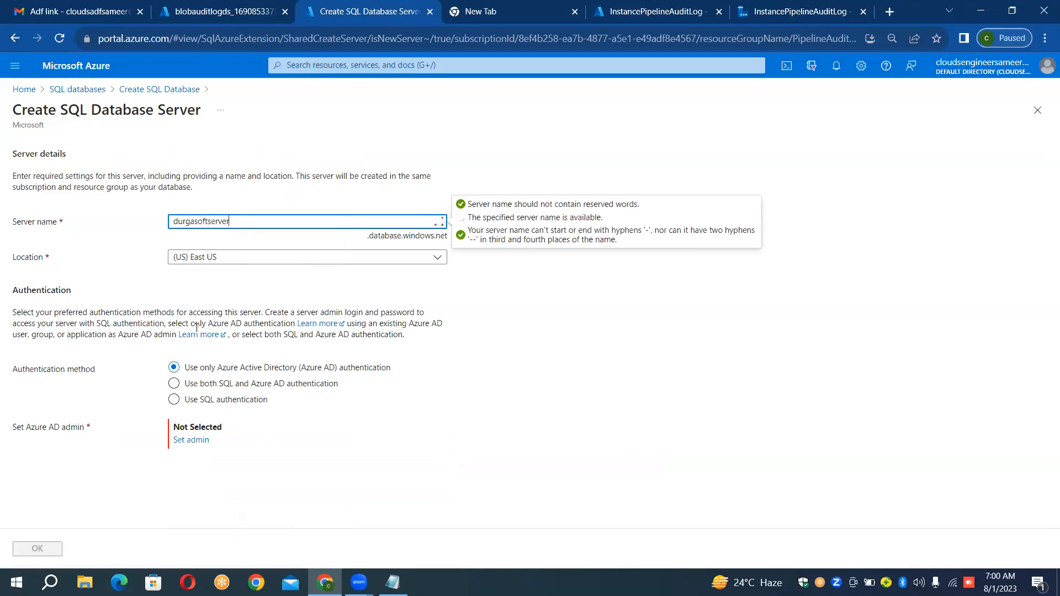
# Step: Use SQL authentication for the new server with admin login durgaadmin, enter and confirm the admin password, and accept the server settings
pyautogui.click(174, 399)
pyautogui.click(210, 423)
pyautogui.write('durgaadmin')
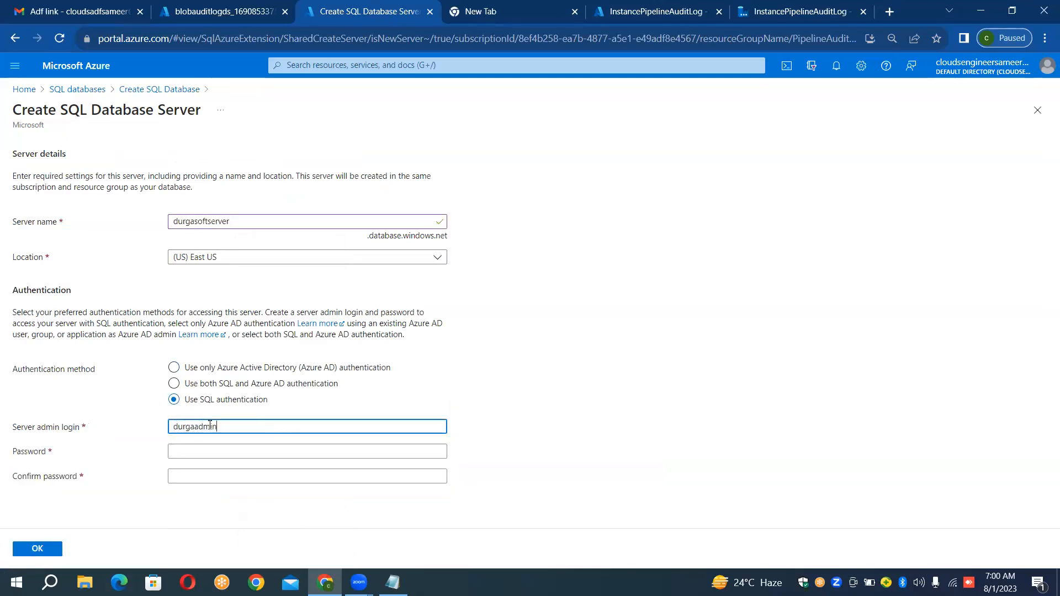
pyautogui.press('Tab')
pyautogui.write('••••••')
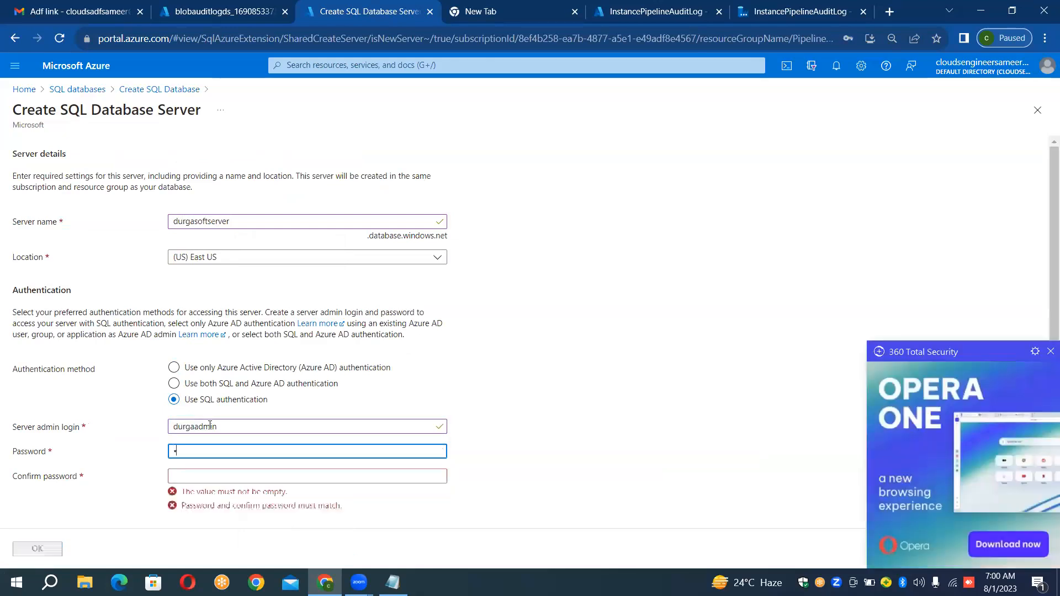
pyautogui.write('••••')
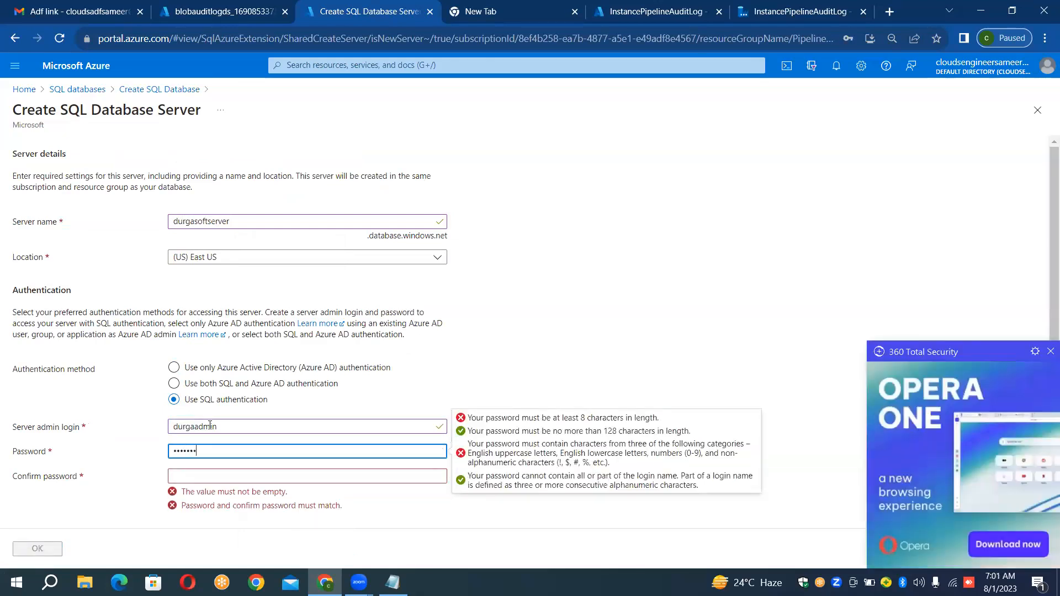
pyautogui.press('Tab')
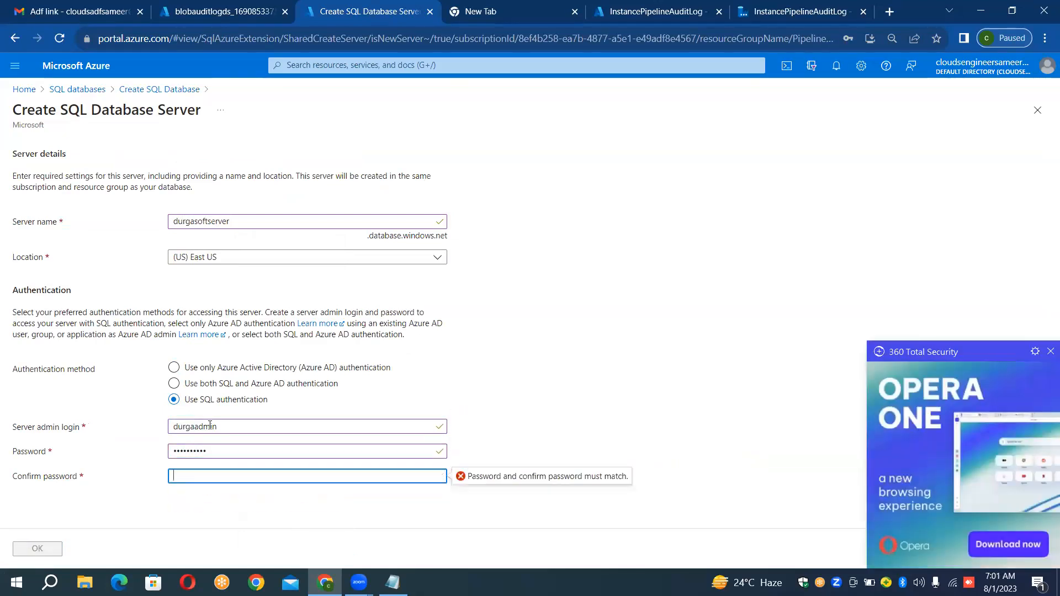
pyautogui.write('••••••••••')
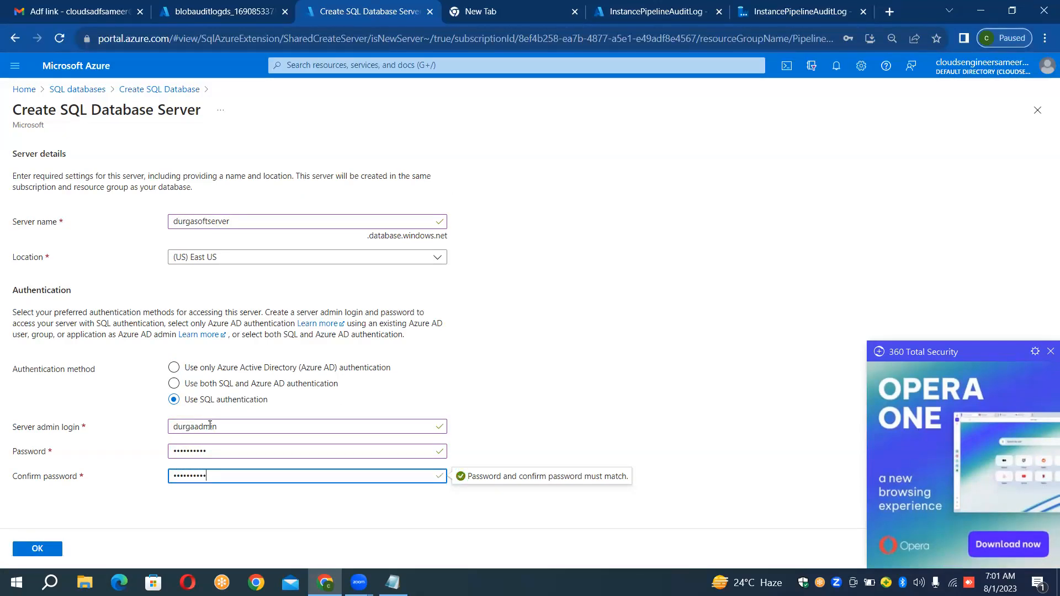
pyautogui.click(49, 555)
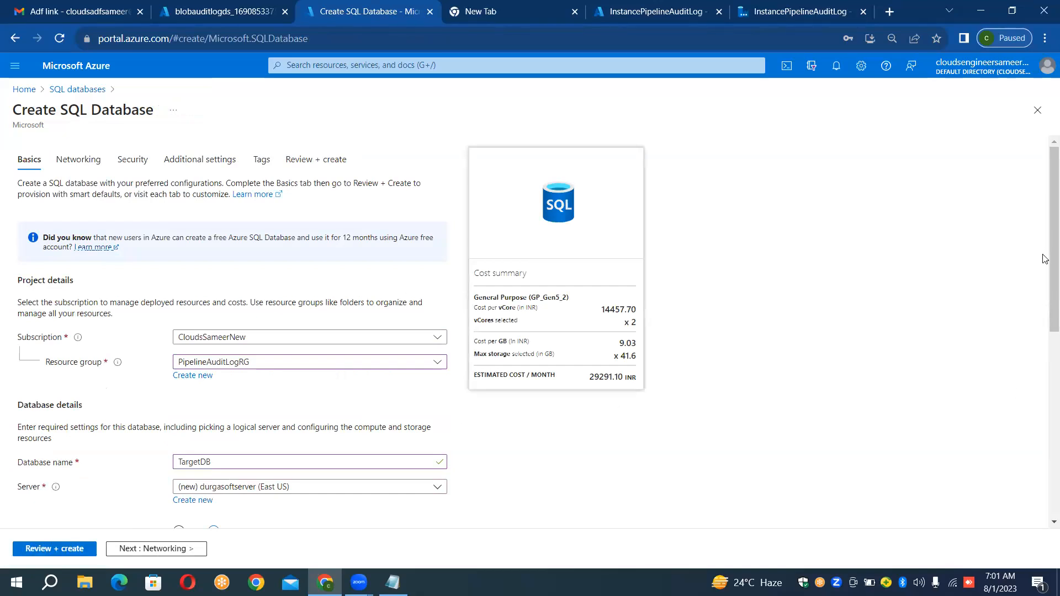
# Step: Configure the database's compute and storage with the DTU-based Basic service tier for less demanding workloads
pyautogui.scroll(-5, 1045, 259)
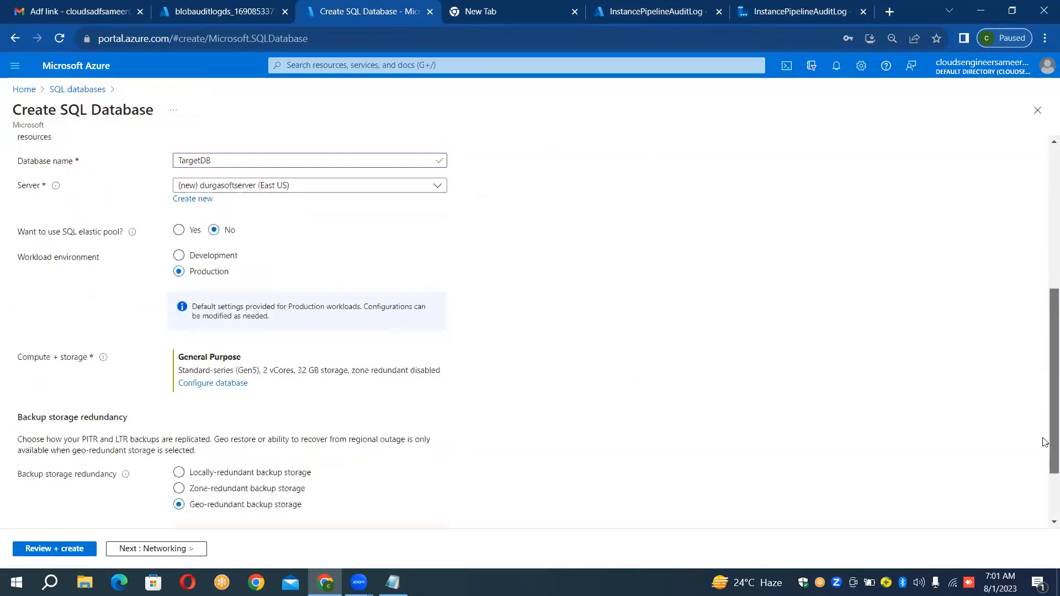
pyautogui.scroll(4, 1046, 359)
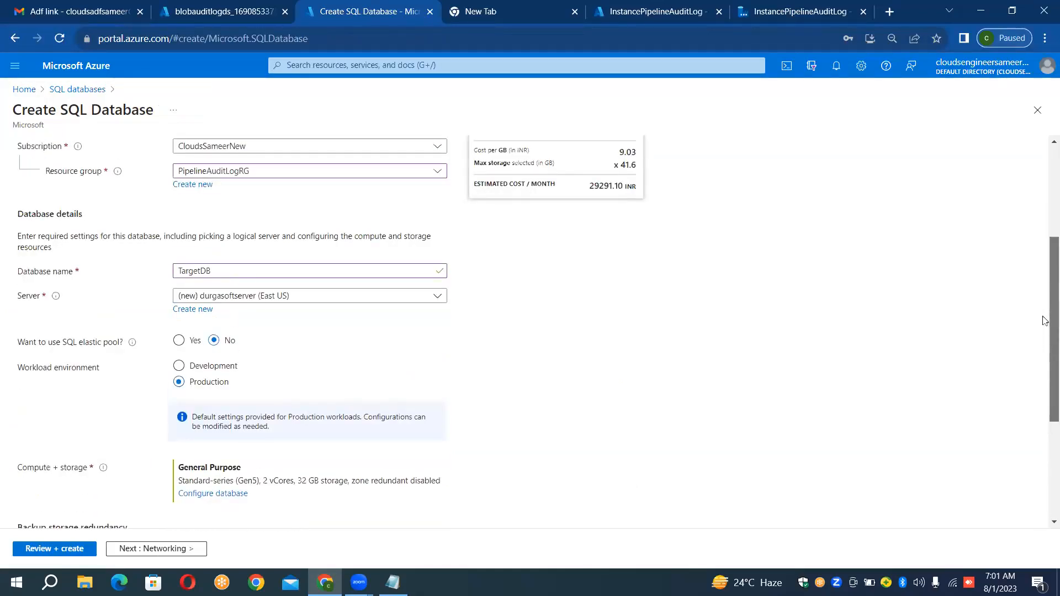
pyautogui.scroll(1, 1046, 322)
pyautogui.moveTo(1046, 323); pyautogui.dragTo(1045, 486)
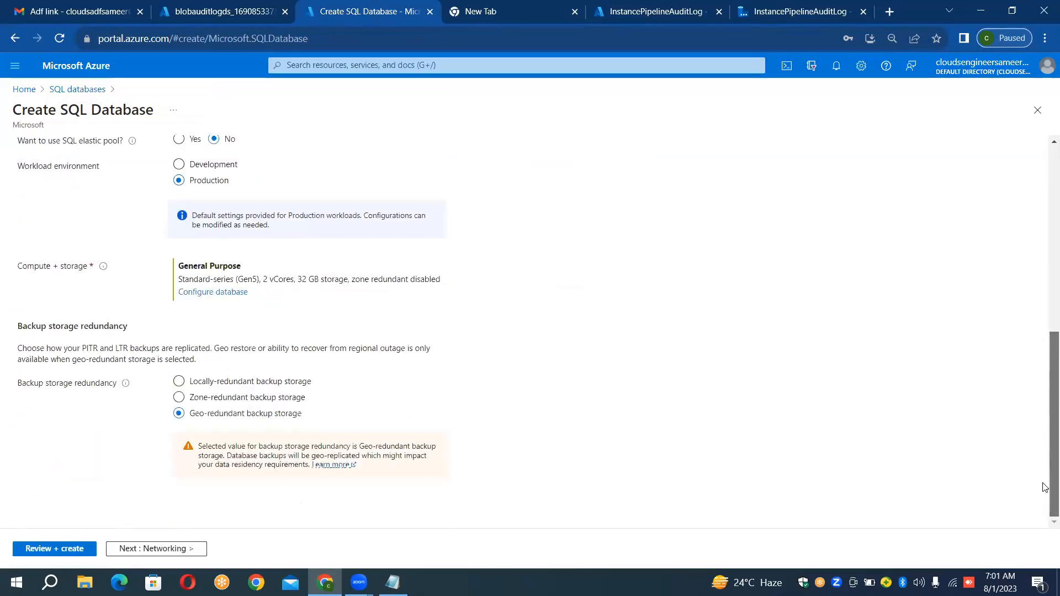
pyautogui.click(202, 293)
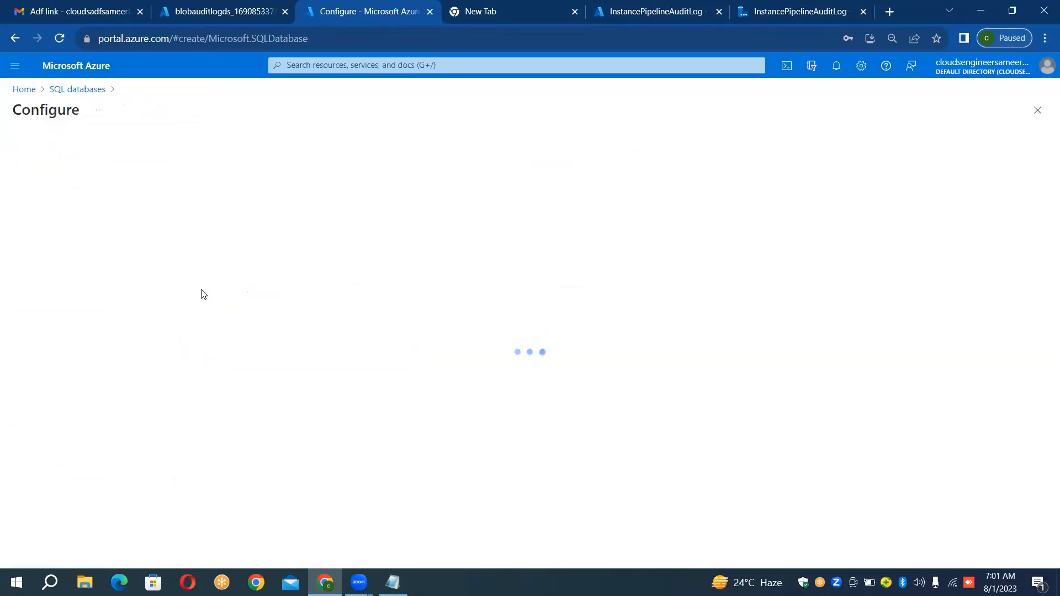
pyautogui.click(294, 240)
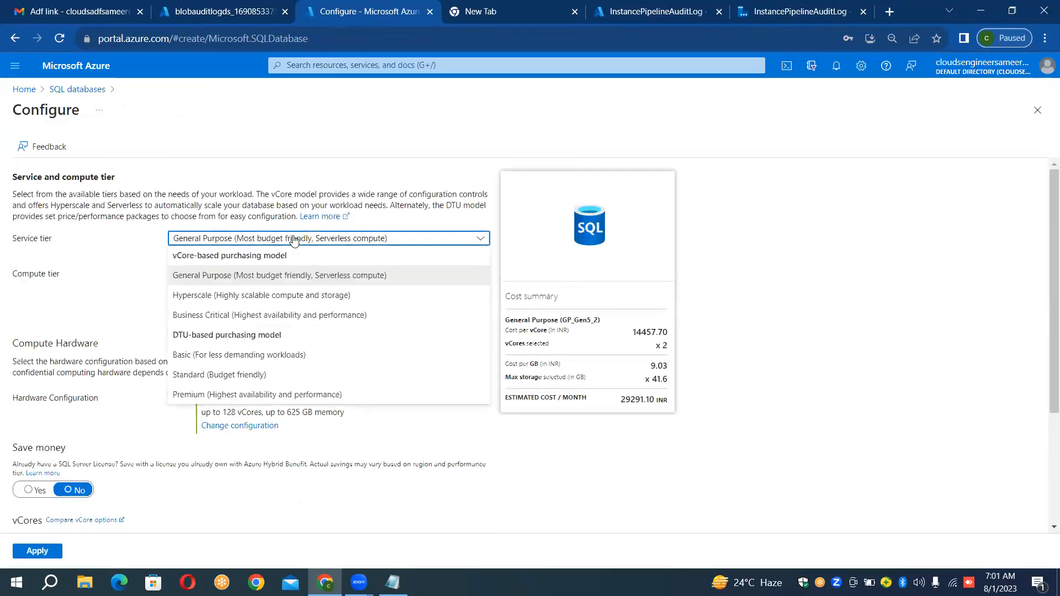
pyautogui.click(259, 361)
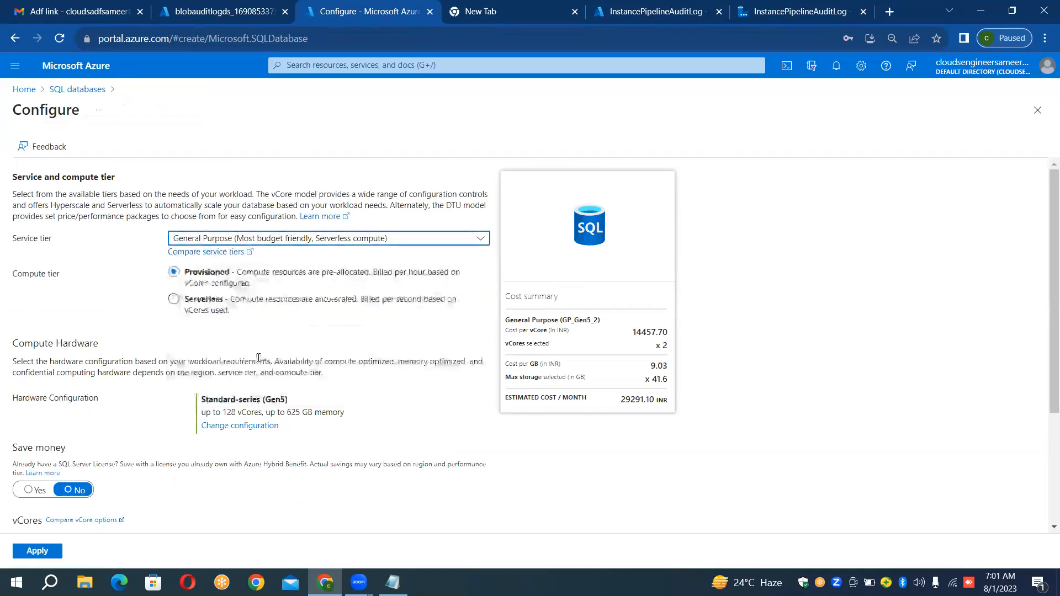
pyautogui.click(47, 552)
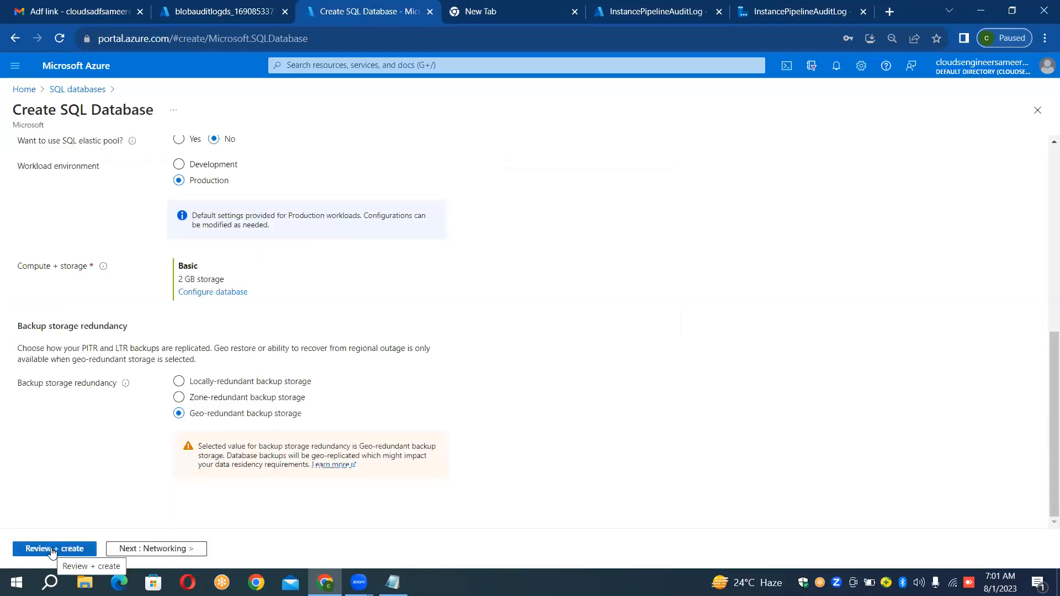
# Step: Set connectivity to a public endpoint, allow Azure services and the current client IP address through the firewall, and create the database
pyautogui.click(138, 549)
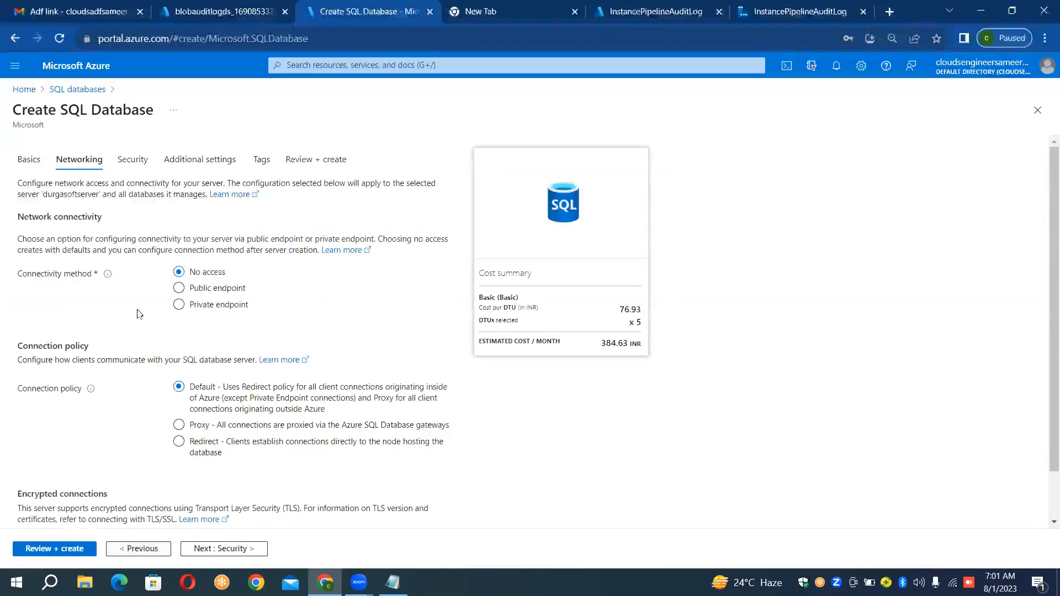
pyautogui.click(178, 288)
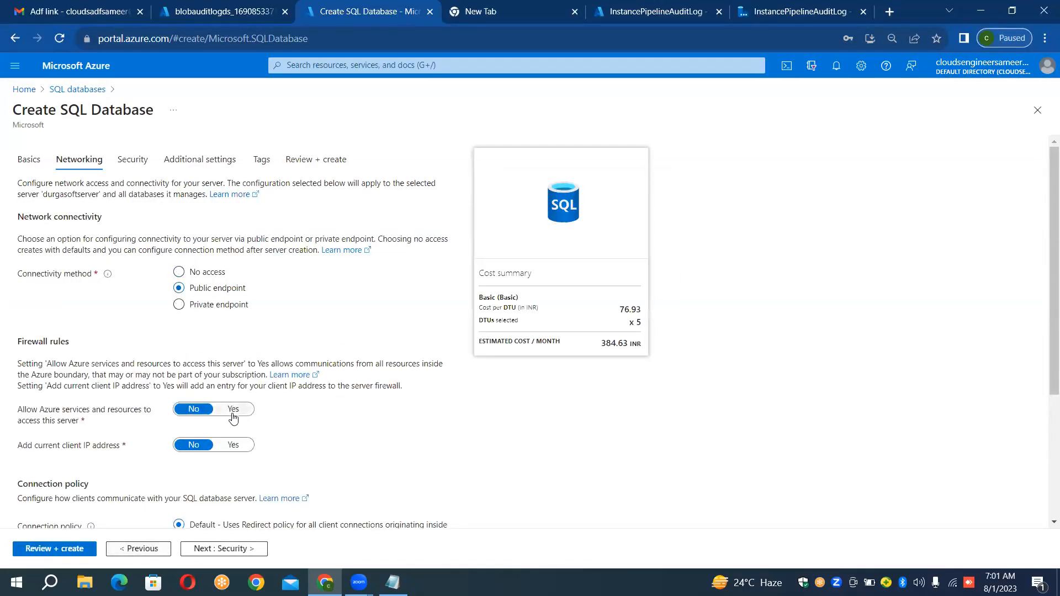
pyautogui.click(233, 416)
pyautogui.click(236, 447)
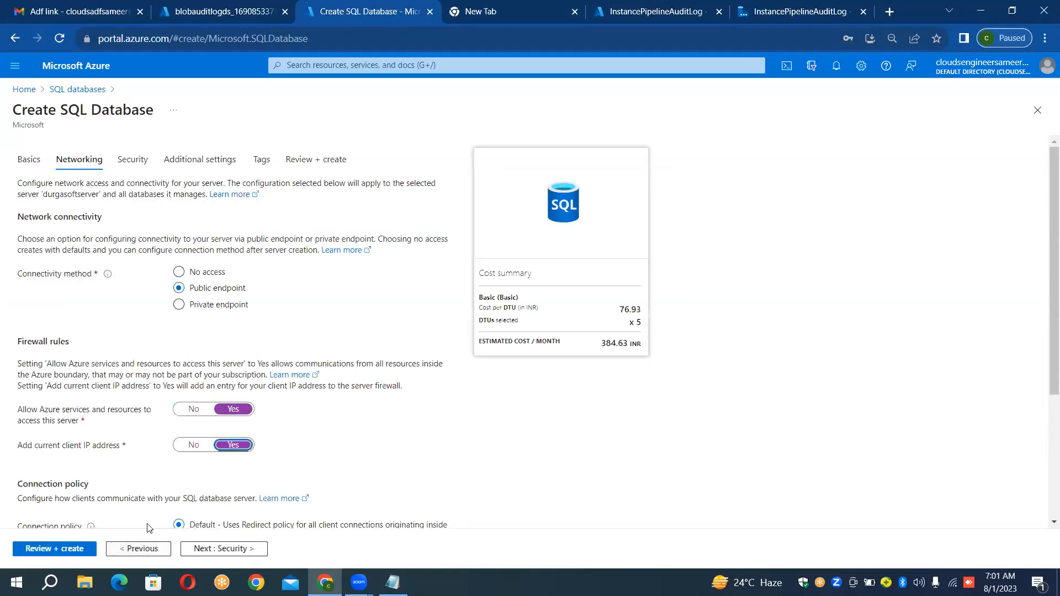
pyautogui.click(67, 553)
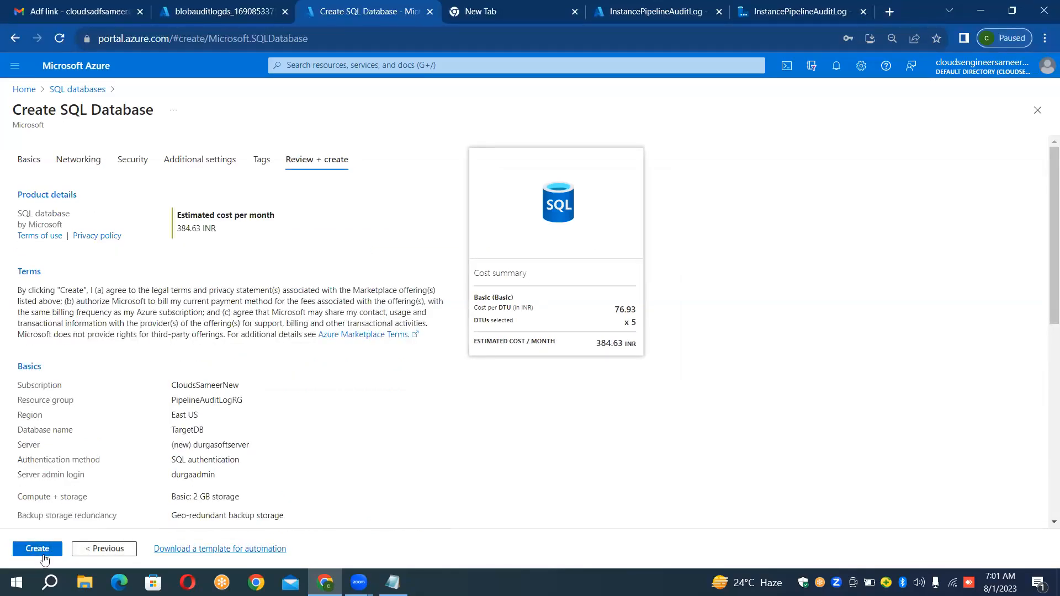
pyautogui.click(44, 555)
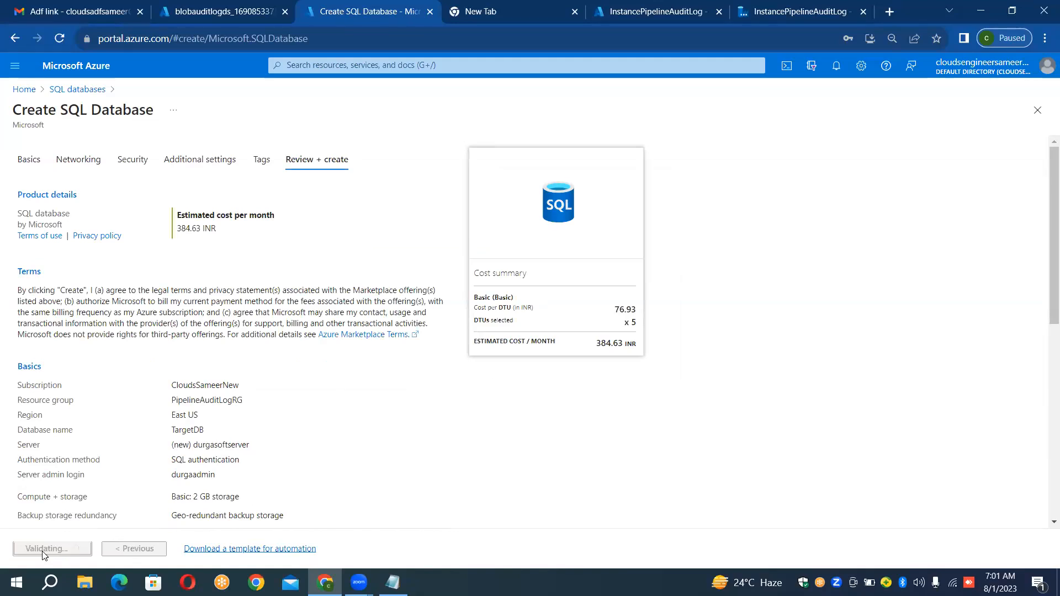
# Step: Open the containers of the deployed blobauditlogds storage account and create a private container named input
pyautogui.click(196, 8)
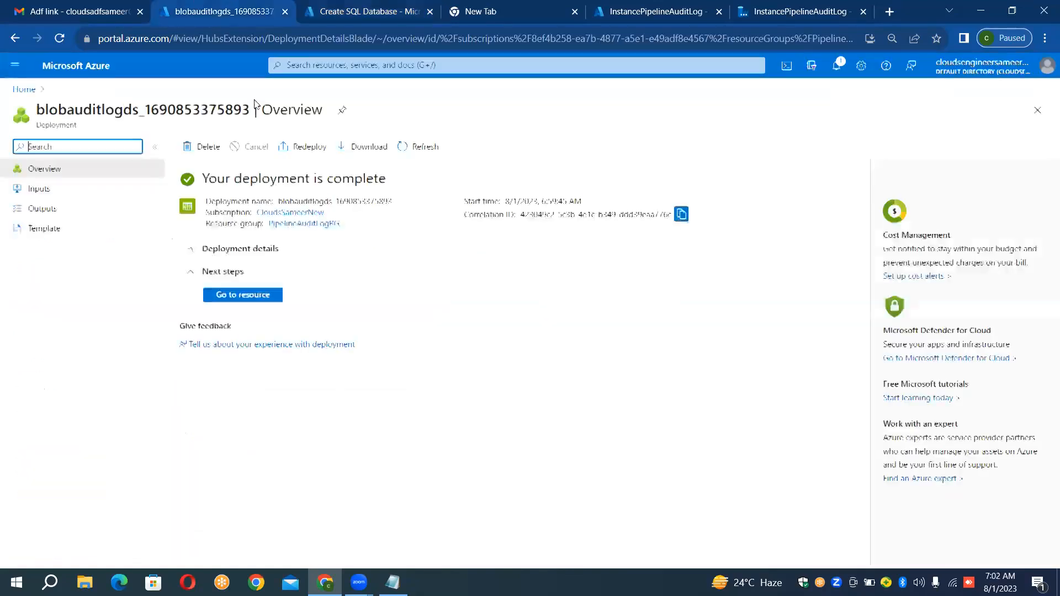
pyautogui.click(244, 294)
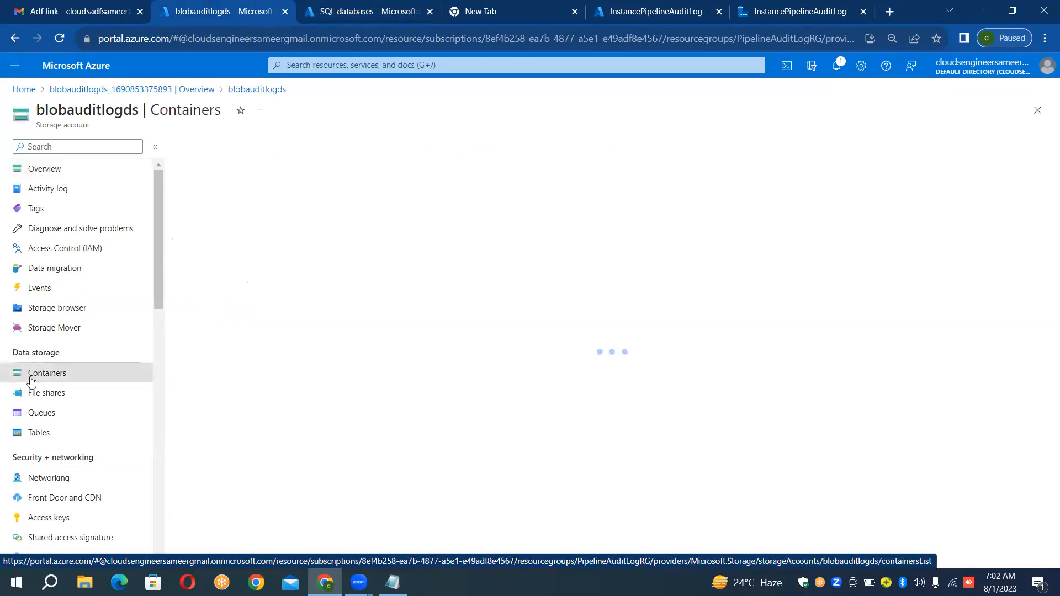
pyautogui.click(215, 148)
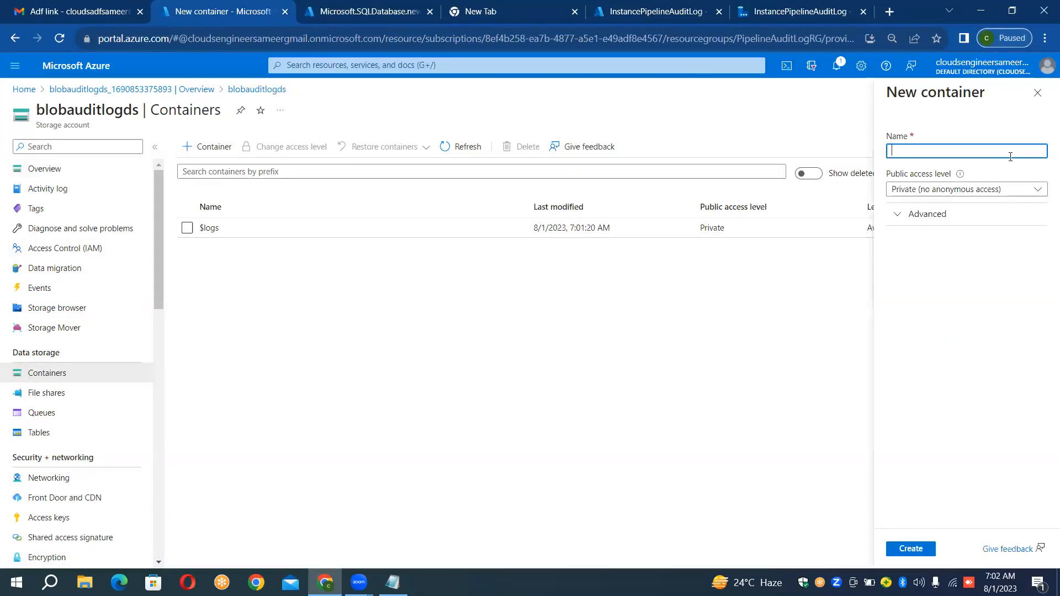
pyautogui.write('inp')
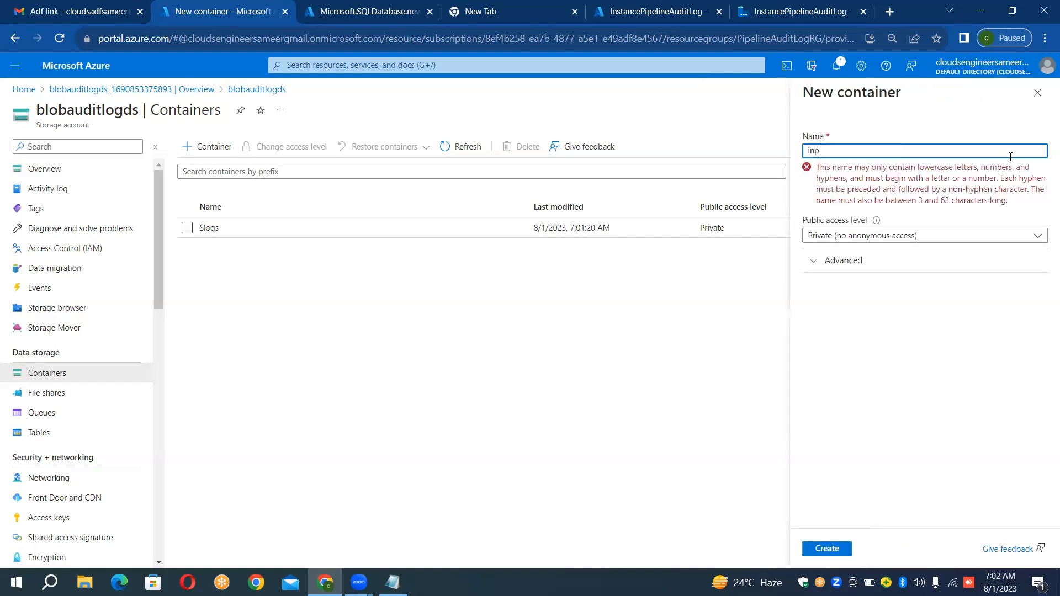
pyautogui.write('uy')
pyautogui.press('BackSpace')
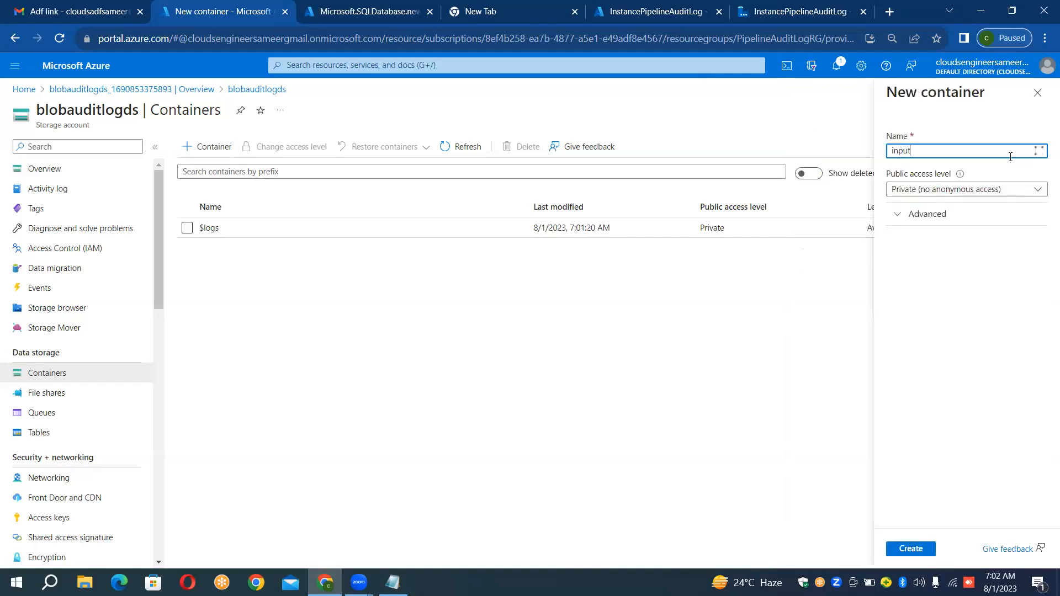
pyautogui.click(911, 549)
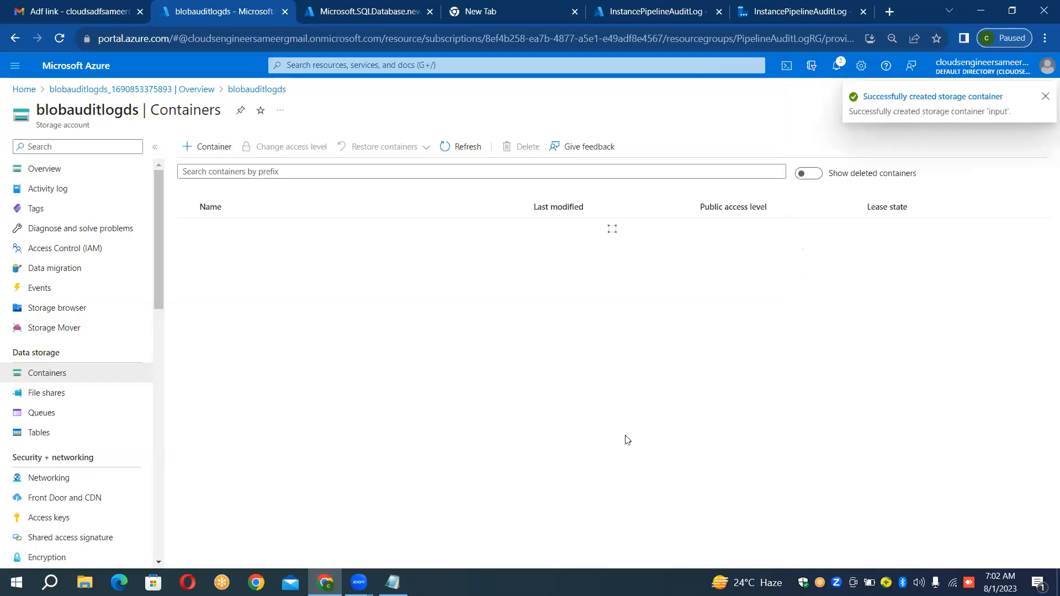
# Step: Upload airlines.csv from the desktop's Data_Files folder into the input container
pyautogui.click(283, 254)
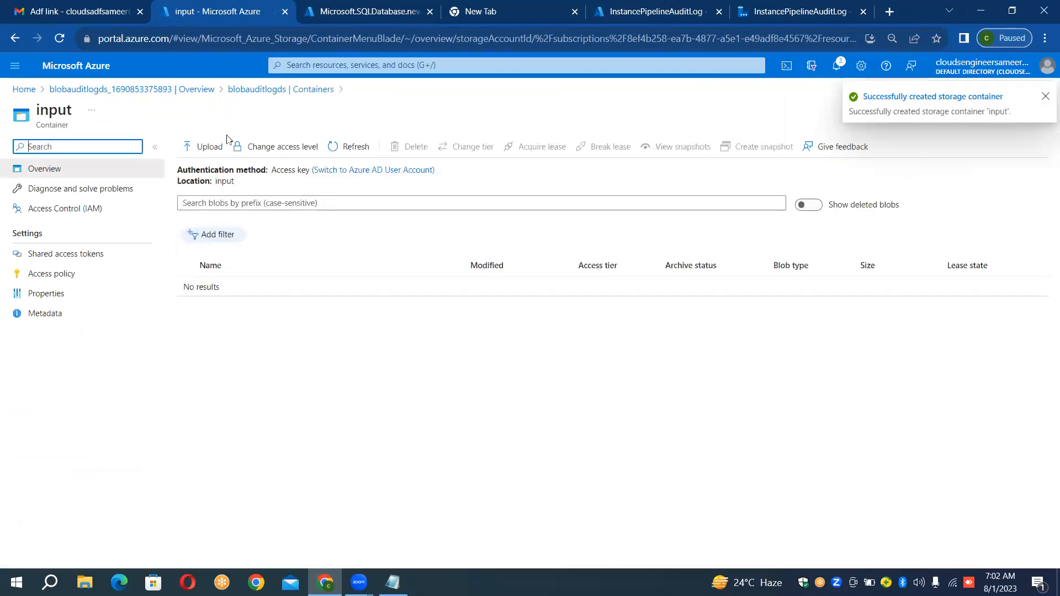
pyautogui.click(212, 146)
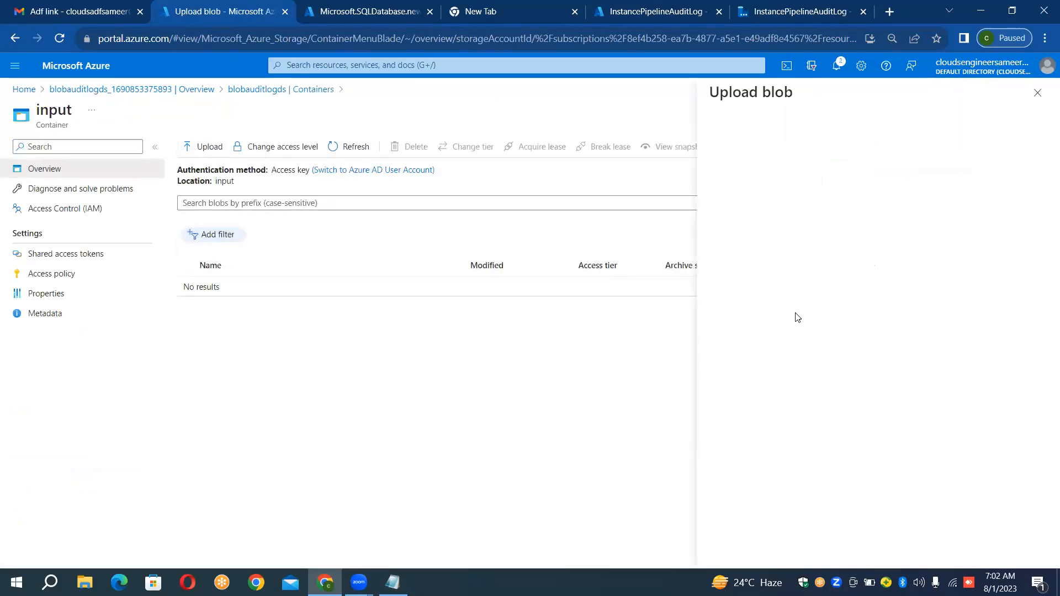
pyautogui.click(875, 219)
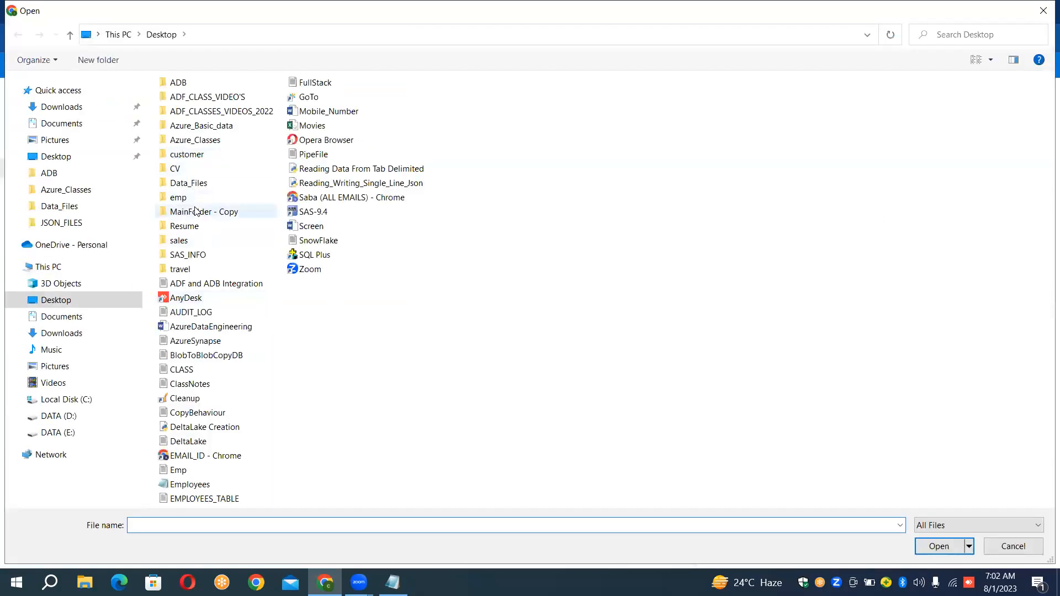
pyautogui.click(185, 179)
pyautogui.doubleClick(185, 179)
pyautogui.click(185, 176)
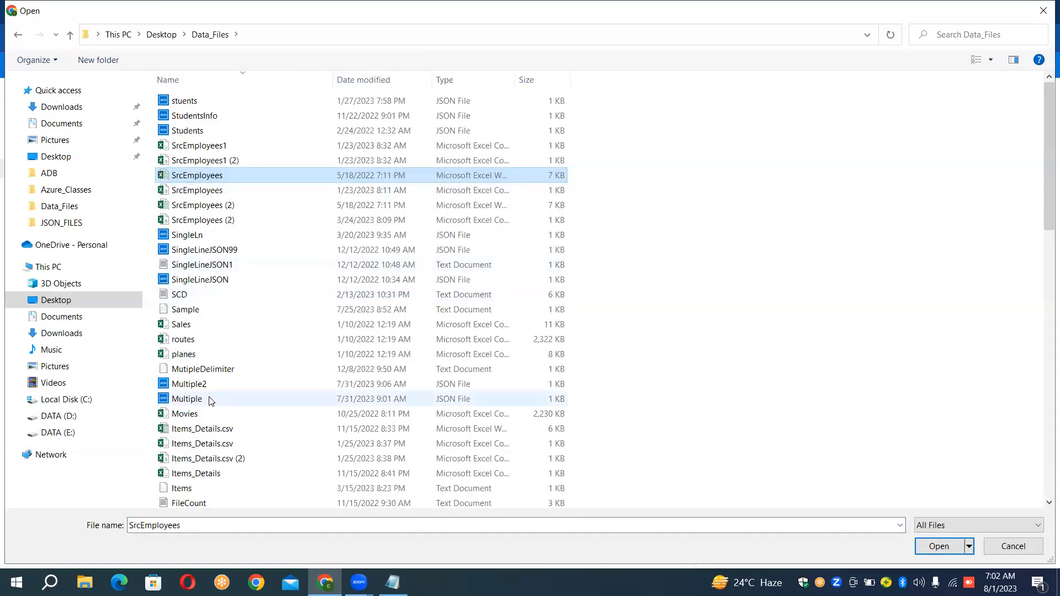
pyautogui.press('Down')
pyautogui.press('Down')
pyautogui.press('Down')
pyautogui.press('Down')
pyautogui.press('Down')
pyautogui.press('Down')
pyautogui.press('Down')
pyautogui.press('Down')
pyautogui.press('Down')
pyautogui.press('Down')
pyautogui.press('Down')
pyautogui.press('Down')
pyautogui.press('Down')
pyautogui.press('Down')
pyautogui.press('Down')
pyautogui.press('Down')
pyautogui.press('Down')
pyautogui.press('Down')
pyautogui.press('Down')
pyautogui.press('Down')
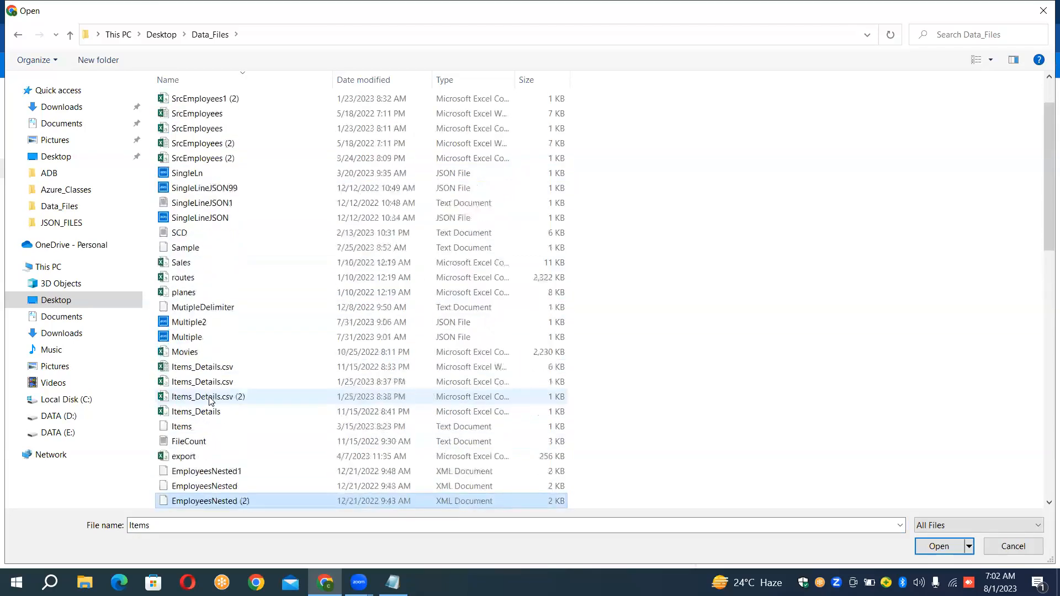
pyautogui.press('Down')
pyautogui.press('Down')
pyautogui.press('Down')
pyautogui.press('Down')
pyautogui.press('Down')
pyautogui.press('Down')
pyautogui.press('Down')
pyautogui.press('Down')
pyautogui.press('Down')
pyautogui.press('Down')
pyautogui.press('Down')
pyautogui.press('Down')
pyautogui.press('Down')
pyautogui.press('Down')
pyautogui.press('Down')
pyautogui.press('Down')
pyautogui.press('Down')
pyautogui.press('Down')
pyautogui.press('Down')
pyautogui.press('Down')
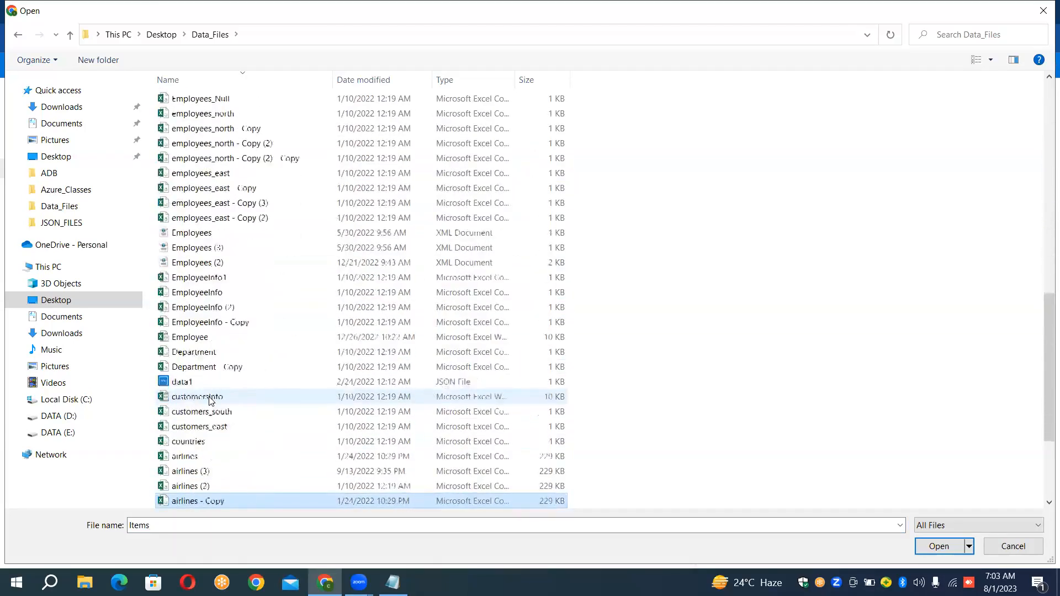
pyautogui.press('Up')
pyautogui.press('Up')
pyautogui.press('Up')
pyautogui.press('Up')
pyautogui.press('Up')
pyautogui.press('Up')
pyautogui.press('Up')
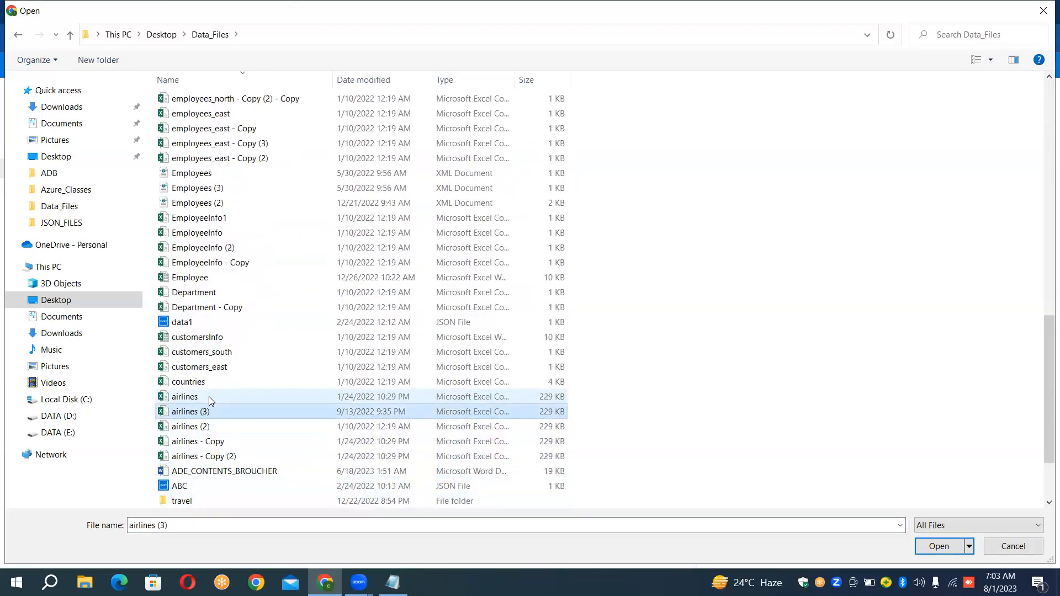
pyautogui.press('Return')
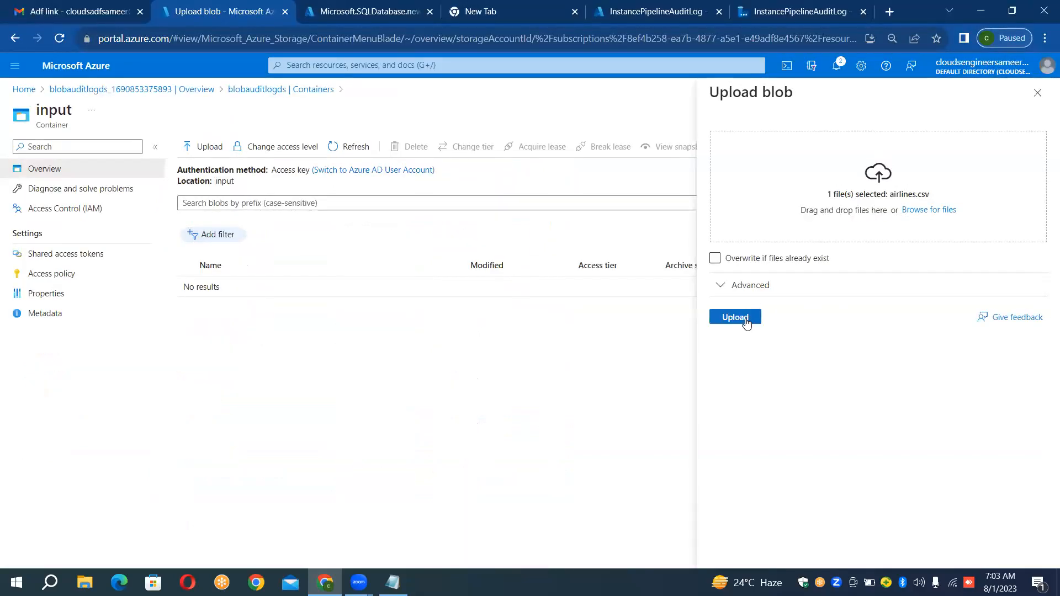
pyautogui.click(749, 320)
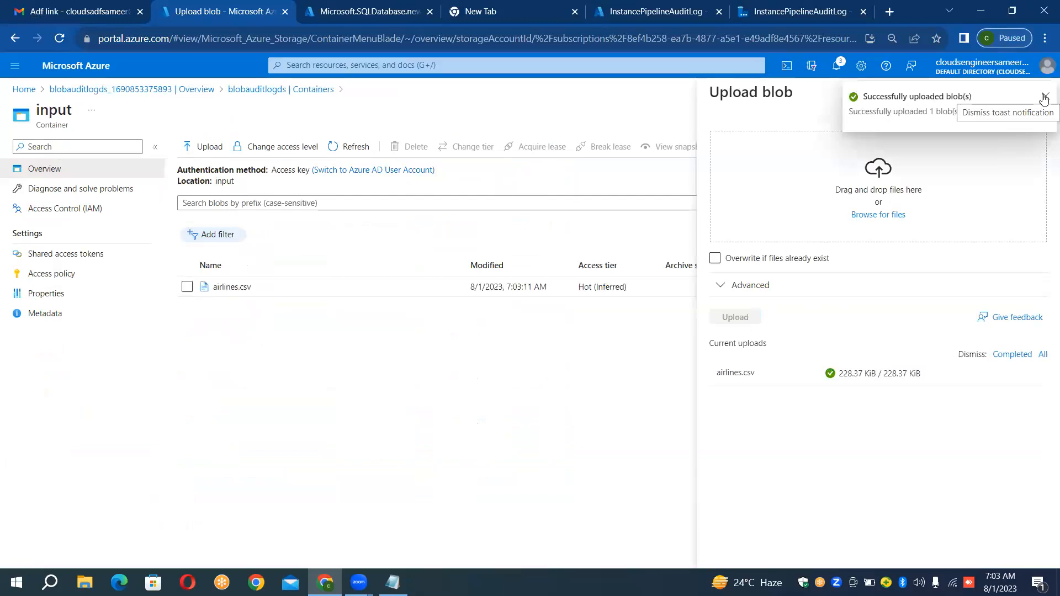
pyautogui.click(1044, 98)
pyautogui.click(1038, 94)
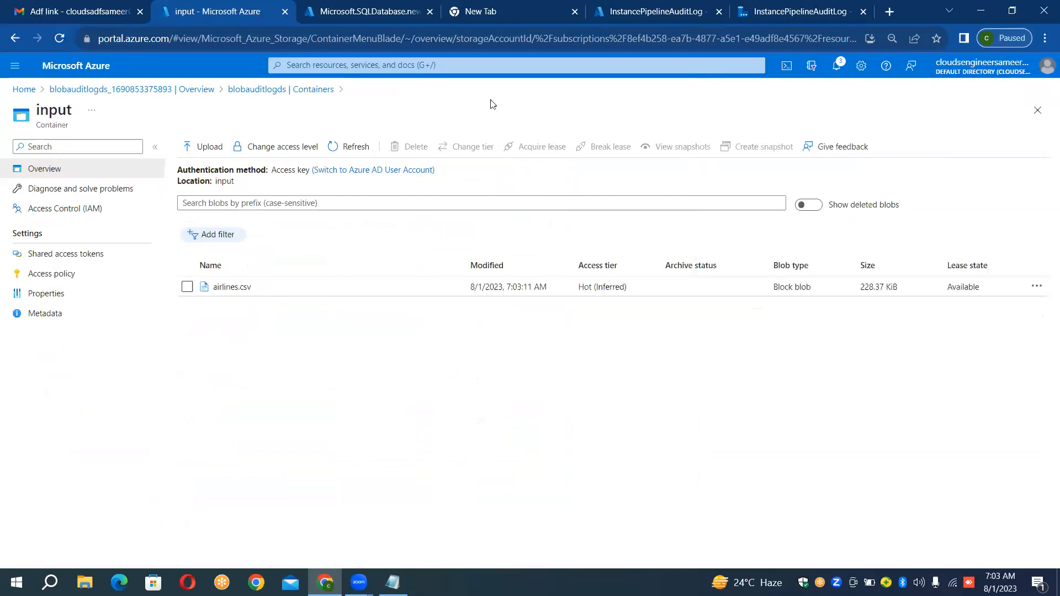
# Step: Check the deployment progress of the SQL database and its server
pyautogui.click(347, 11)
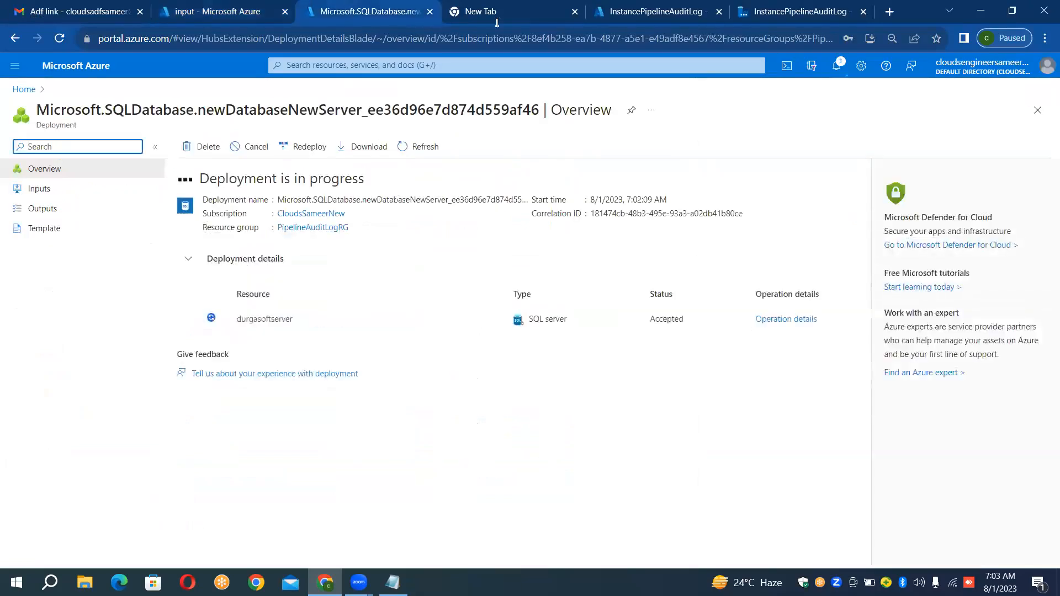
# Step: Close the blank browser tab and check the deployment status of the TargetDB SQL database
pyautogui.click(502, 5)
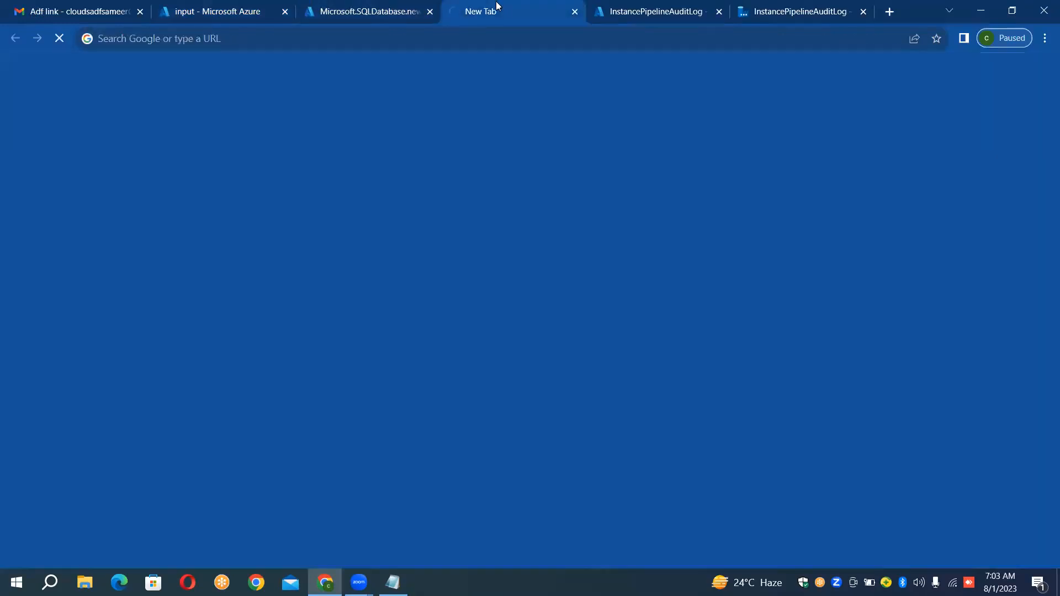
pyautogui.click(574, 11)
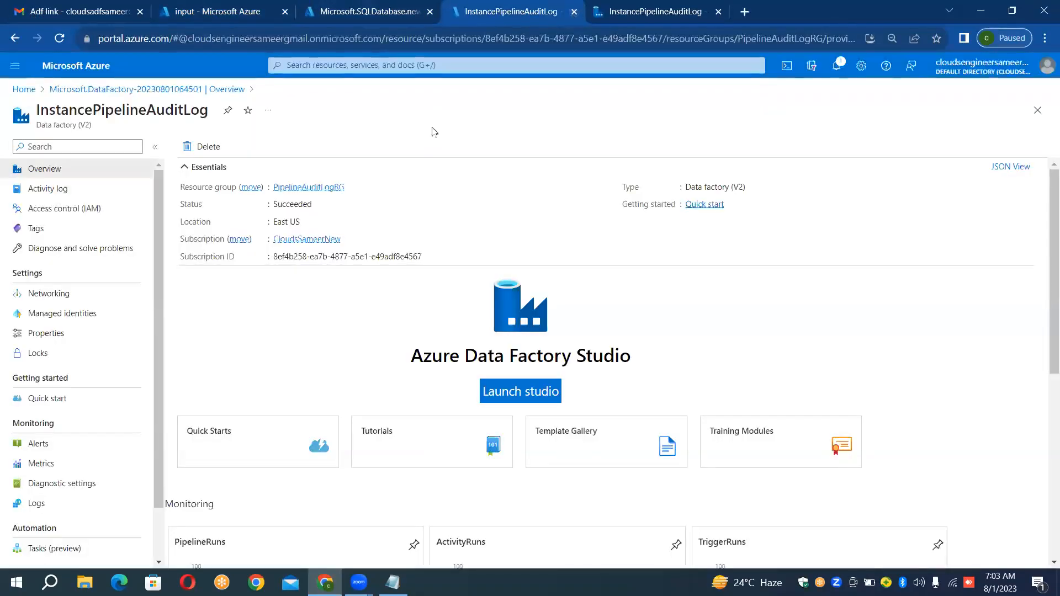
pyautogui.click(740, 10)
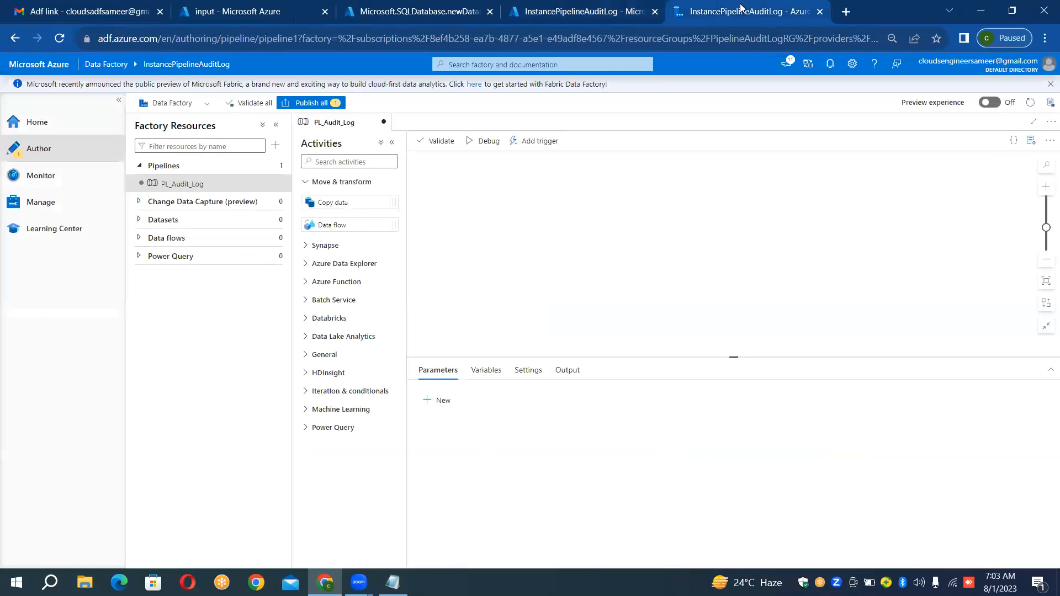
pyautogui.click(411, 5)
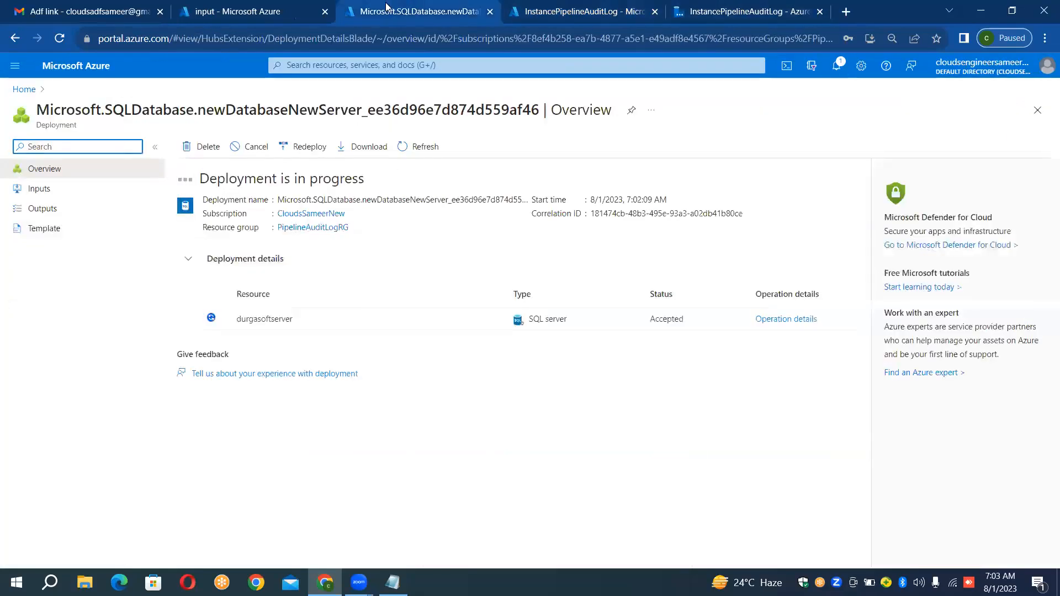
pyautogui.click(421, 158)
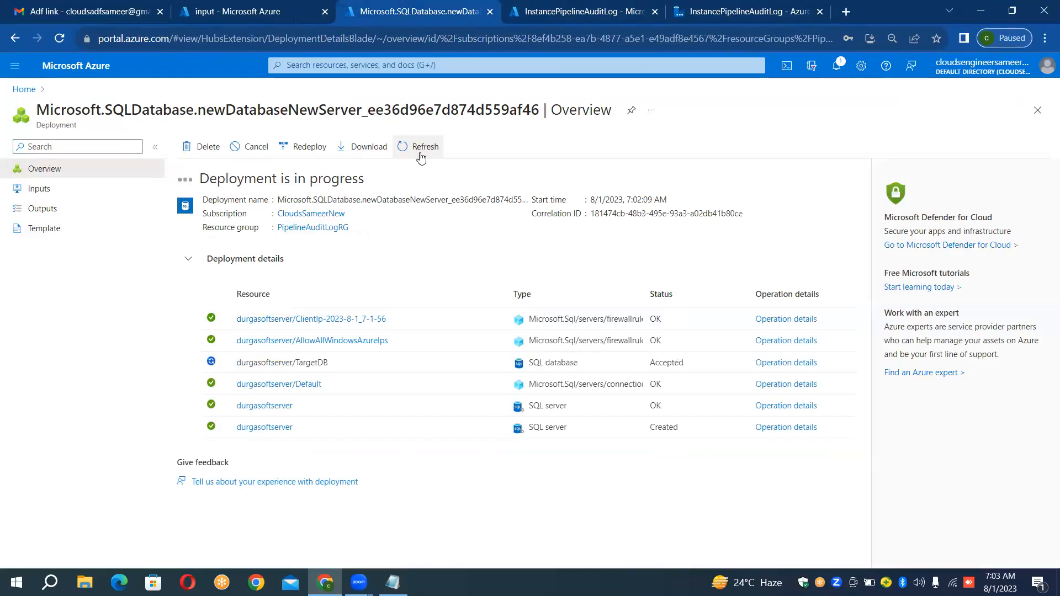
pyautogui.click(421, 159)
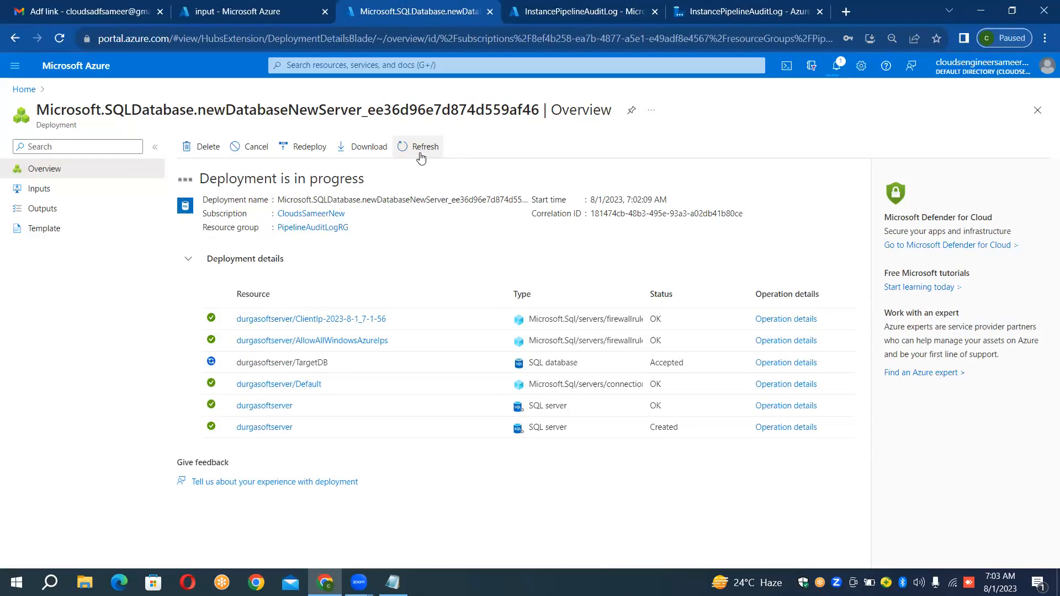
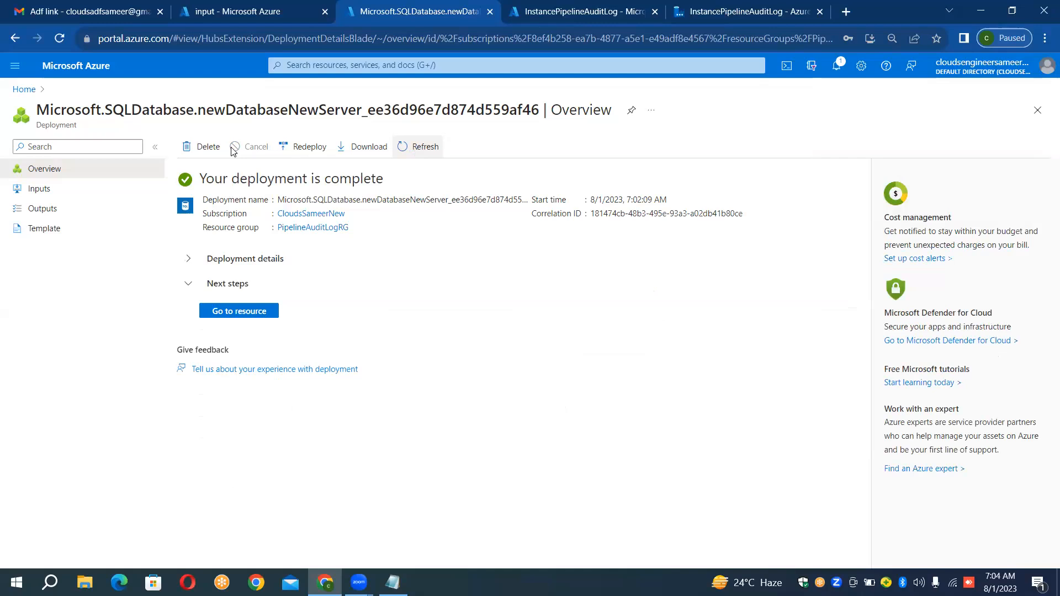
# Step: Open the deployed TargetDB database's query editor and log in with SQL server authentication, entering the admin password
pyautogui.click(258, 312)
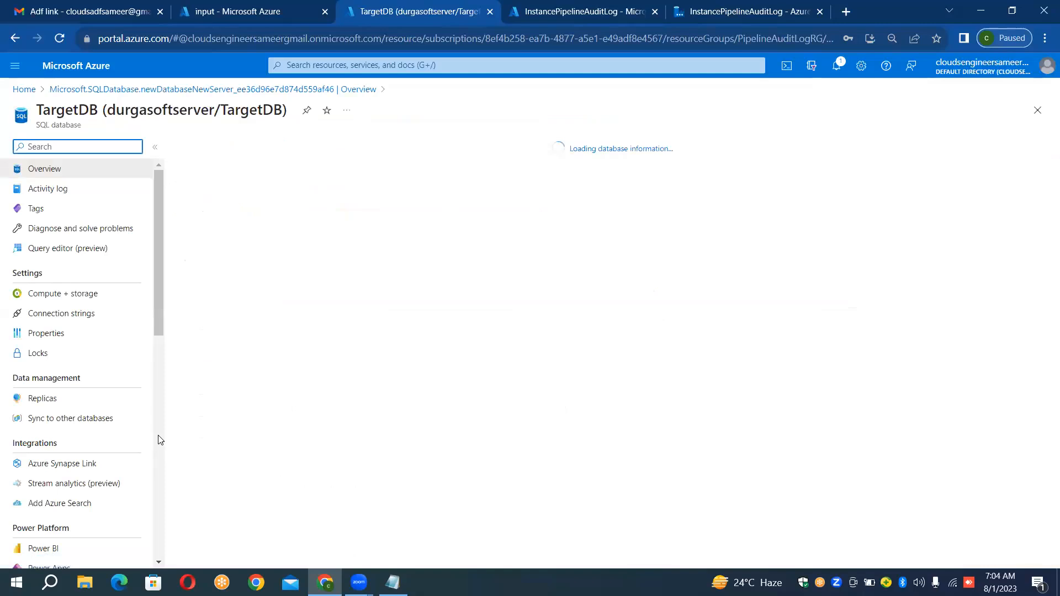
pyautogui.click(108, 252)
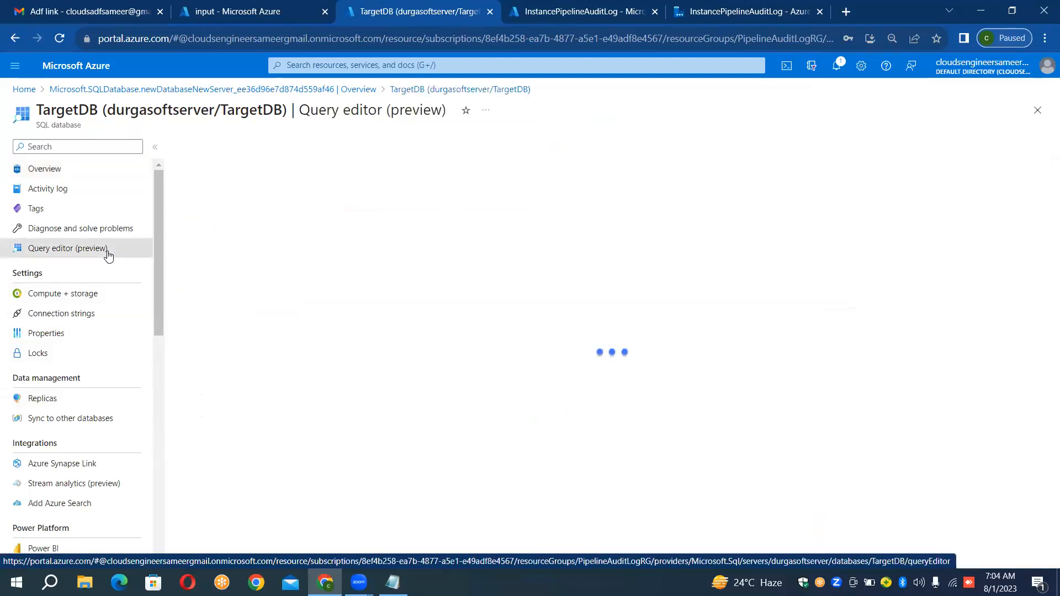
pyautogui.click(463, 375)
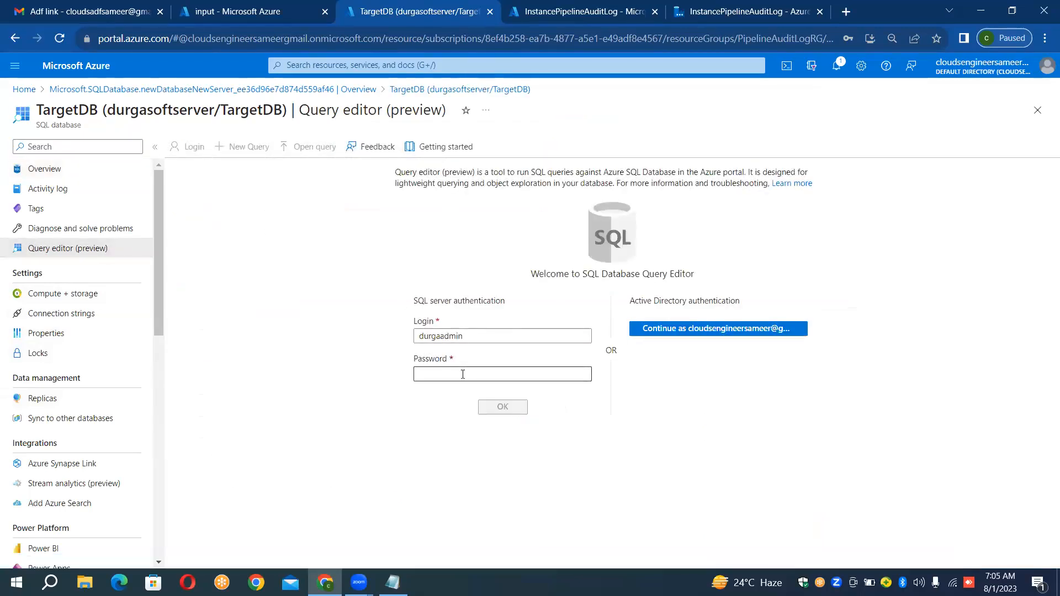
pyautogui.click(463, 375)
pyautogui.write('••••••')
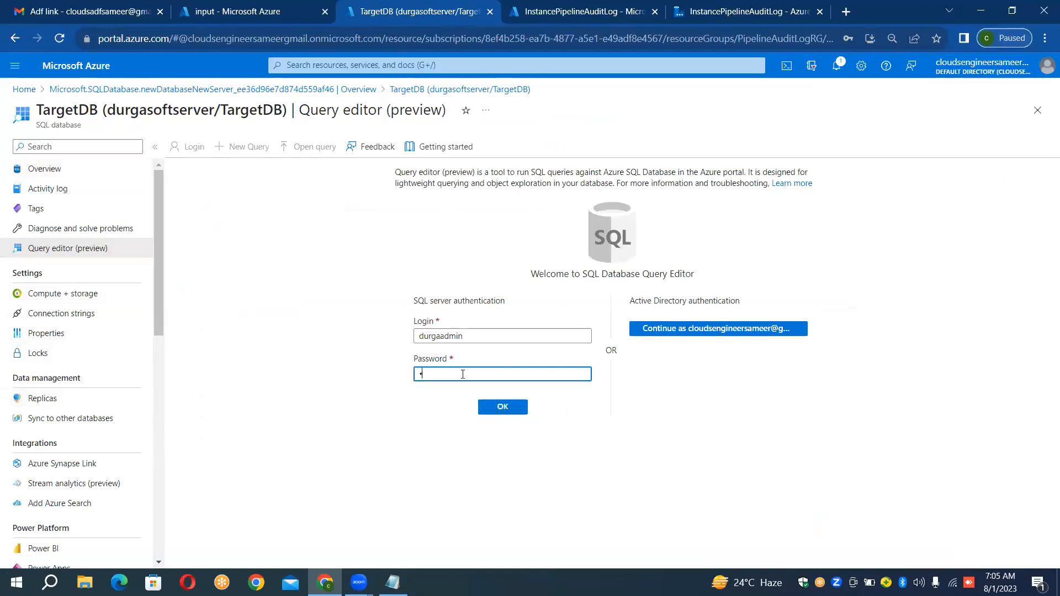
pyautogui.write('••••')
pyautogui.press('Return')
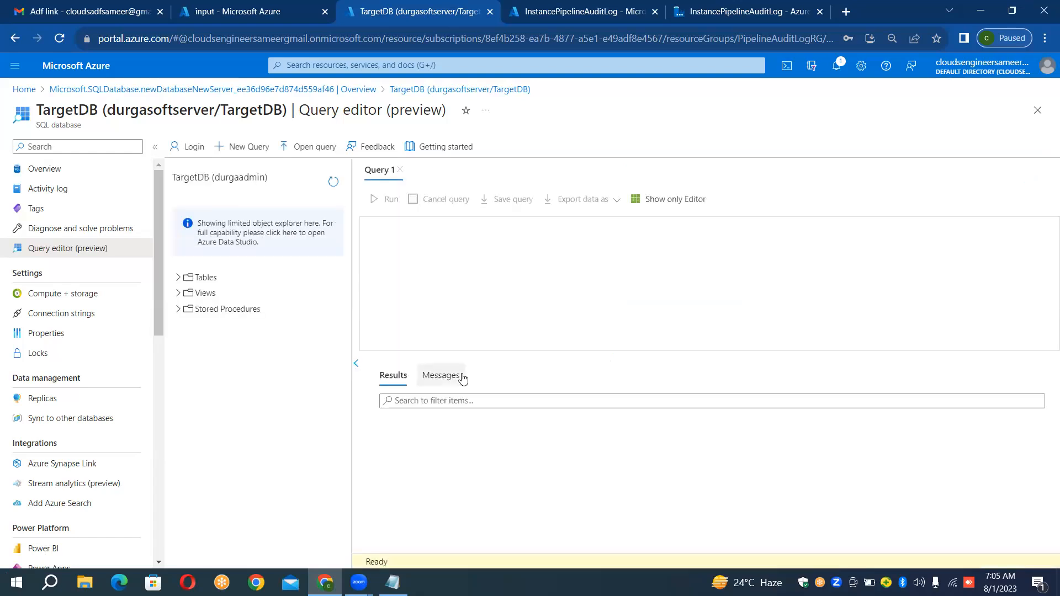
pyautogui.click(462, 224)
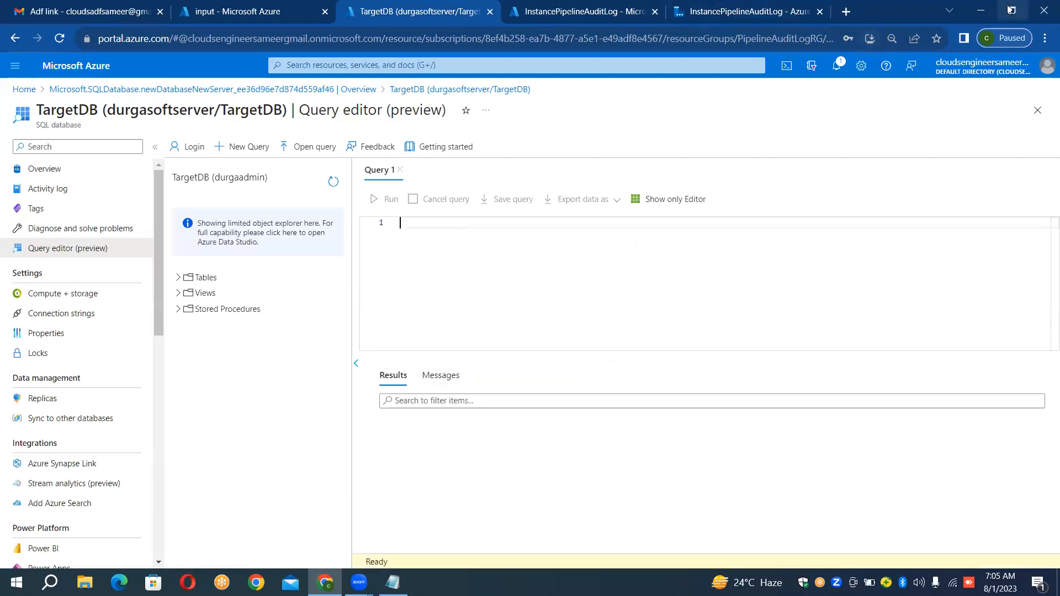
# Step: Clear the desktop of open windows and open the Table_Session_Airline_Script file from the desktop's Azure_Classes folder
pyautogui.click(980, 7)
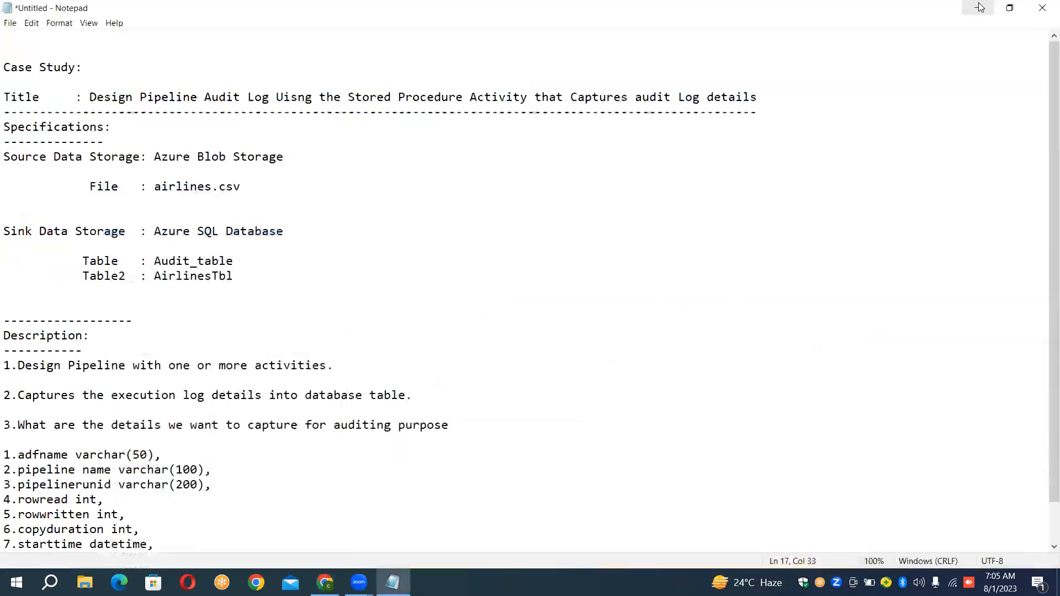
pyautogui.click(981, 8)
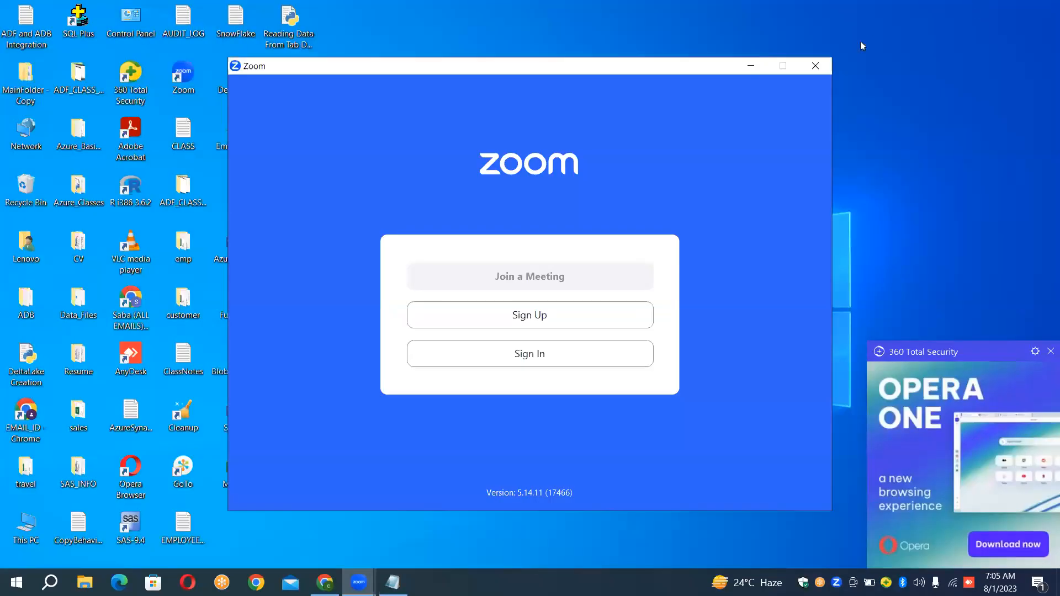
pyautogui.click(755, 69)
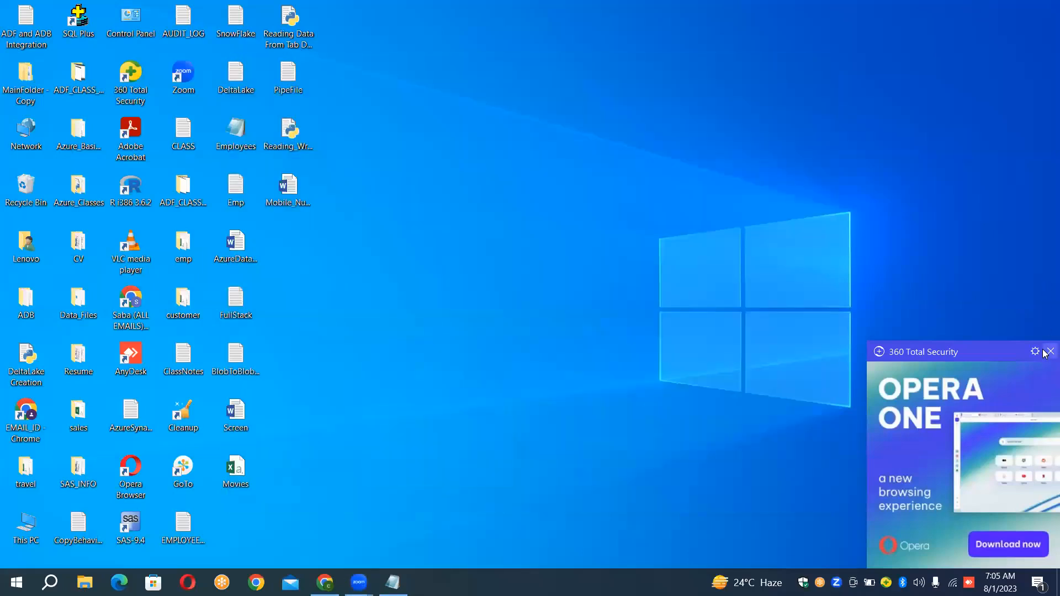
pyautogui.click(1048, 352)
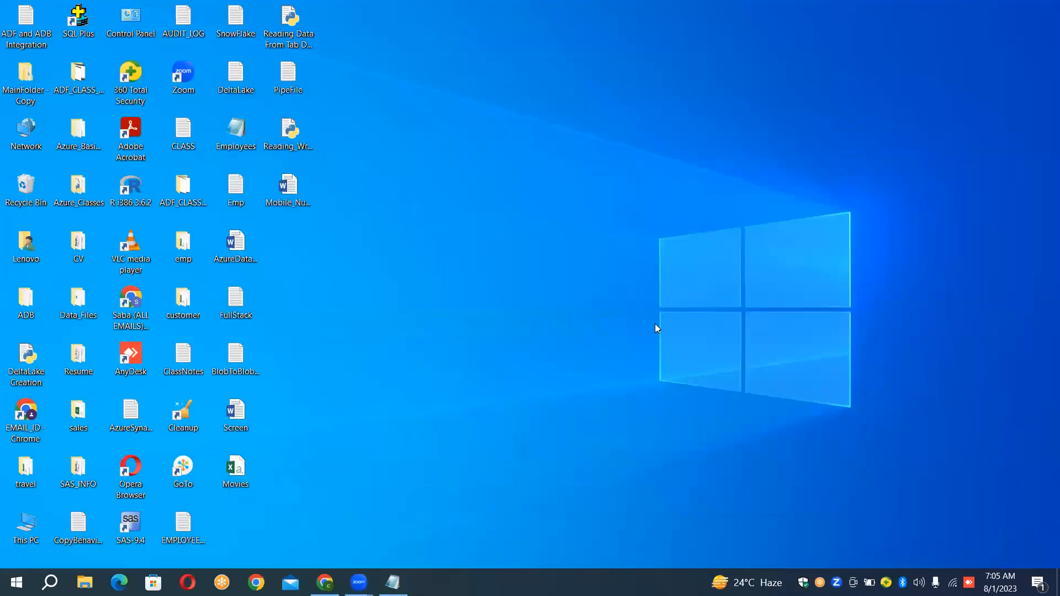
pyautogui.click(81, 136)
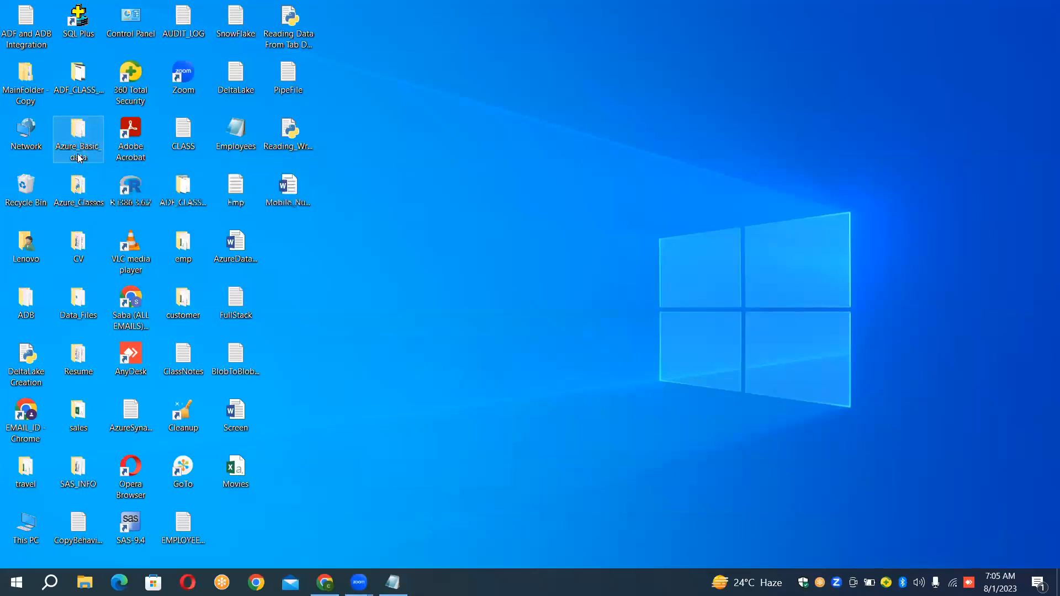
pyautogui.doubleClick(78, 158)
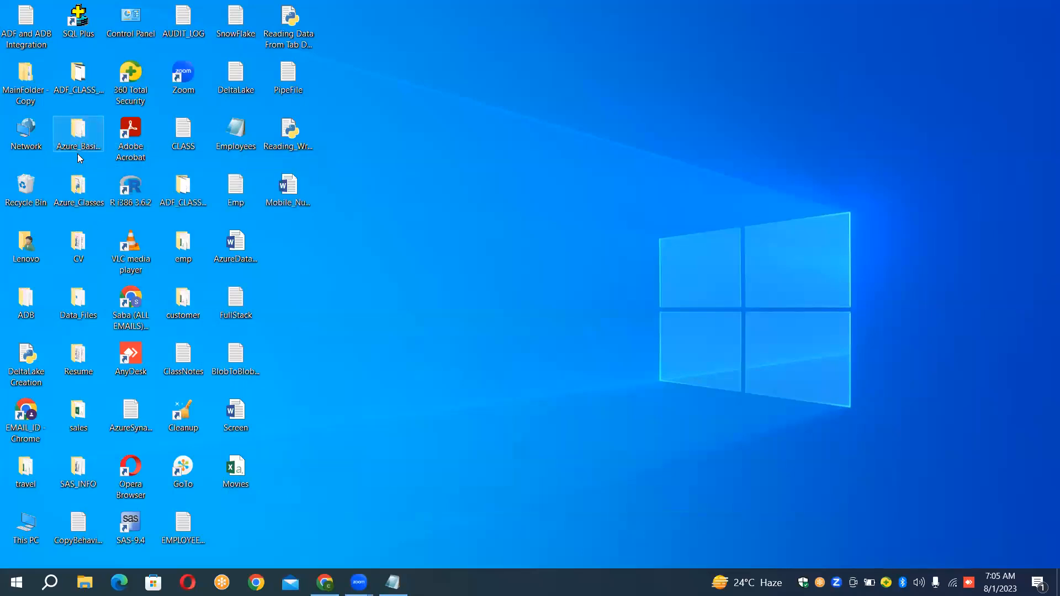
pyautogui.doubleClick(83, 202)
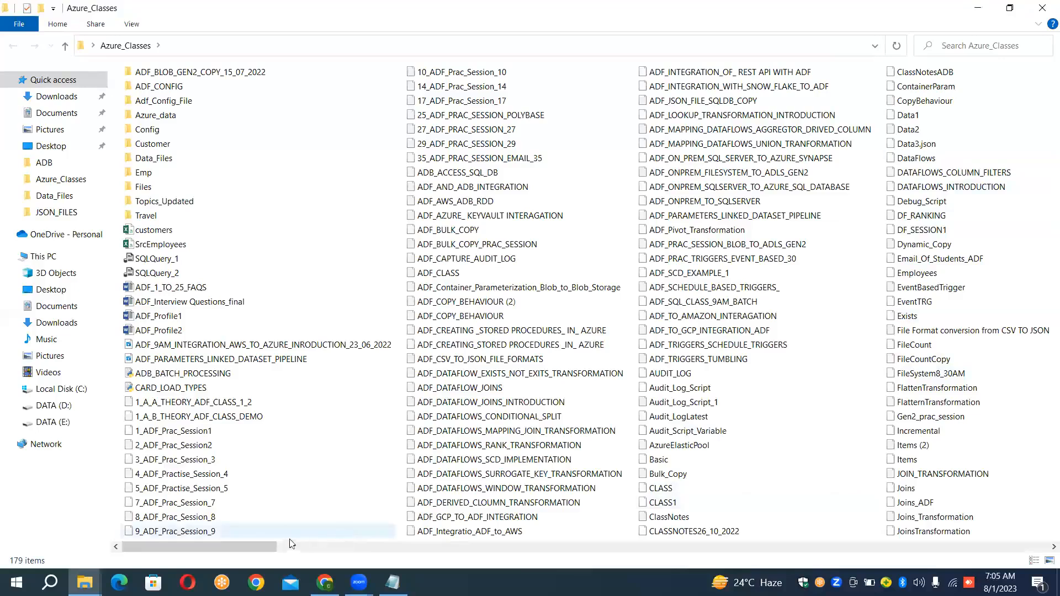
pyautogui.moveTo(264, 545); pyautogui.dragTo(386, 547)
pyautogui.scroll(-1, 466, 533)
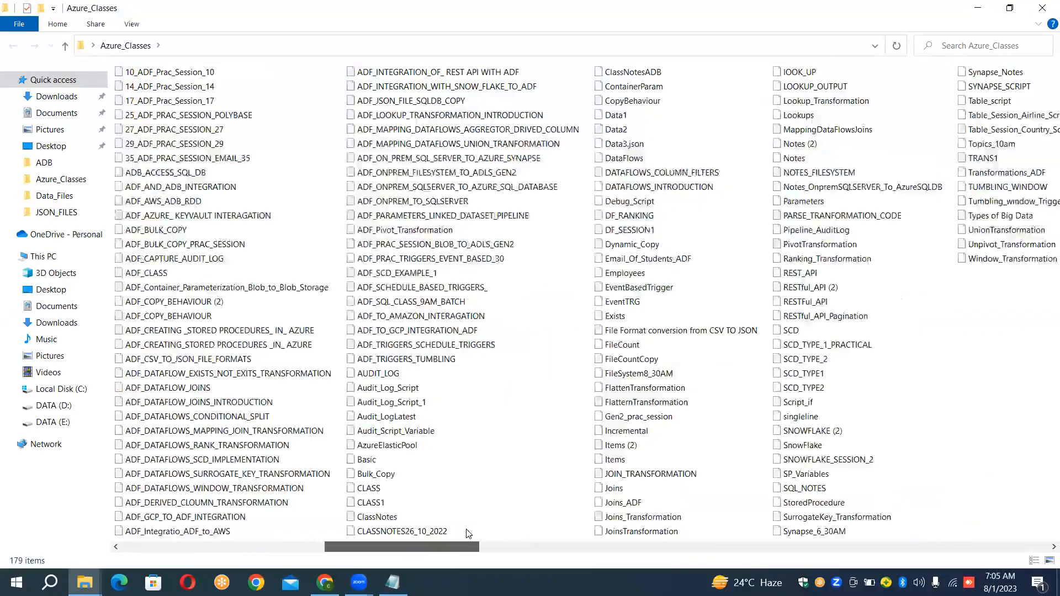
pyautogui.scroll(-1, 622, 518)
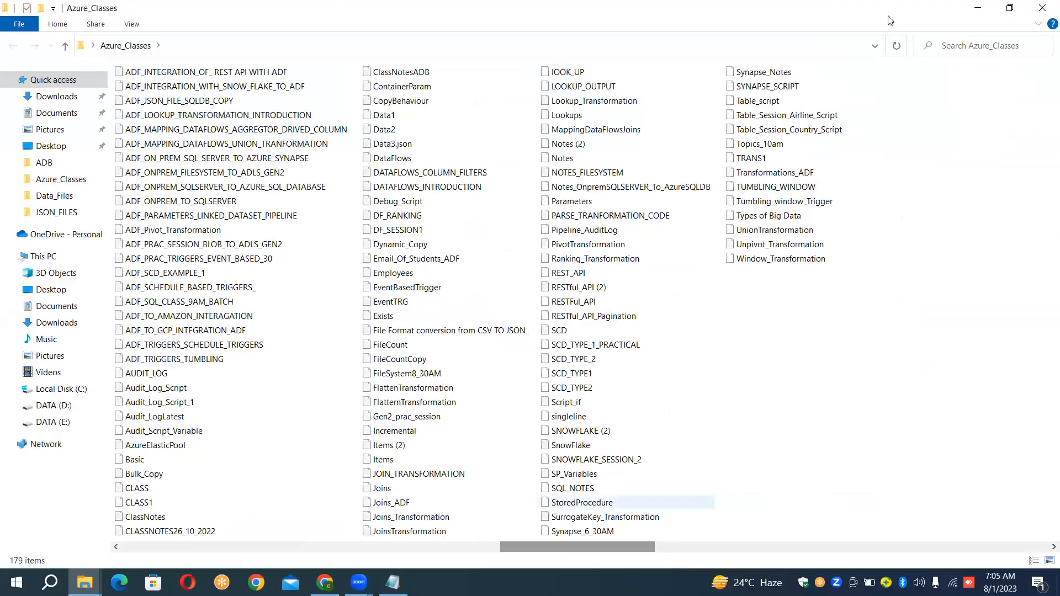
pyautogui.doubleClick(793, 116)
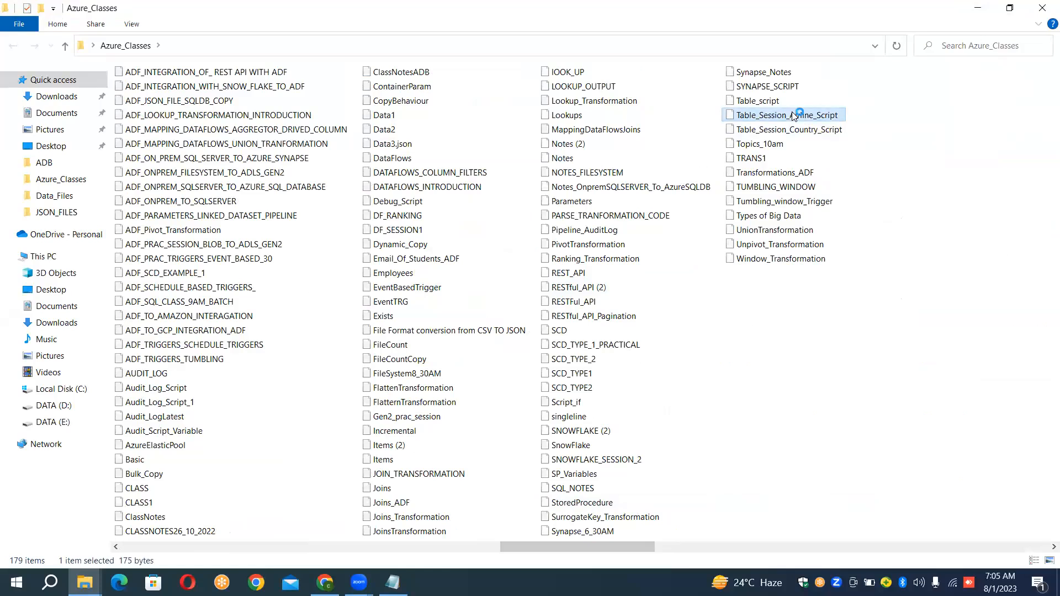
# Step: Copy the entire CREATE TABLE Airline script, and close Notepad and the open folder windows
pyautogui.click(465, 174)
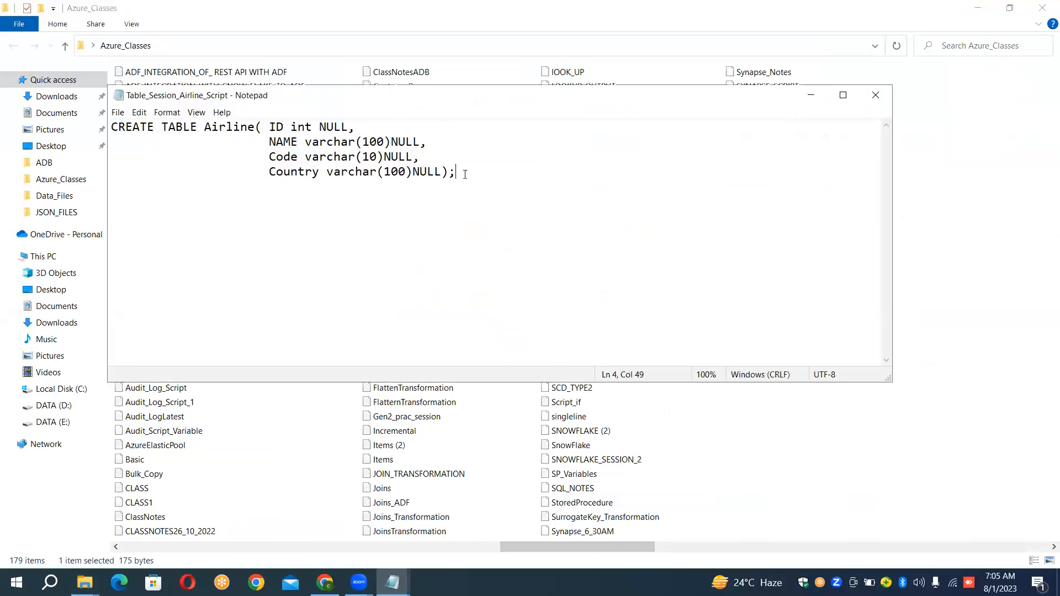
pyautogui.hotkey('shift', 'Up')
pyautogui.hotkey('shift', 'Up')
pyautogui.hotkey('shift', 'Up')
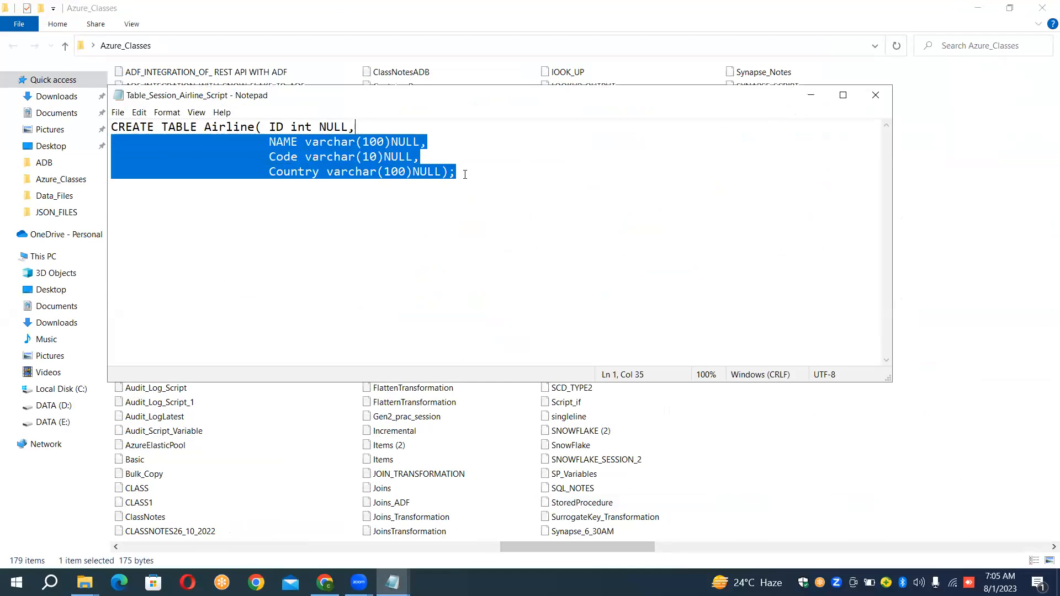
pyautogui.hotkey('shift', 'Left')
pyautogui.hotkey('shift', 'Left')
pyautogui.hotkey('shift', 'Left')
pyautogui.hotkey('shift', 'Left')
pyautogui.hotkey('shift', 'Left')
pyautogui.hotkey('shift', 'Left')
pyautogui.hotkey('shift', 'Left')
pyautogui.hotkey('shift', 'Left')
pyautogui.hotkey('shift', 'Left')
pyautogui.hotkey('shift', 'Left')
pyautogui.hotkey('shift', 'Left')
pyautogui.hotkey('shift', 'Left')
pyautogui.hotkey('shift', 'Left')
pyautogui.hotkey('shift', 'Left')
pyautogui.hotkey('shift', 'Left')
pyautogui.hotkey('shift', 'Left')
pyautogui.hotkey('shift', 'Left')
pyautogui.hotkey('shift', 'Left')
pyautogui.hotkey('shift', 'Left')
pyautogui.hotkey('shift', 'Left')
pyautogui.hotkey('ctrl', 'c')
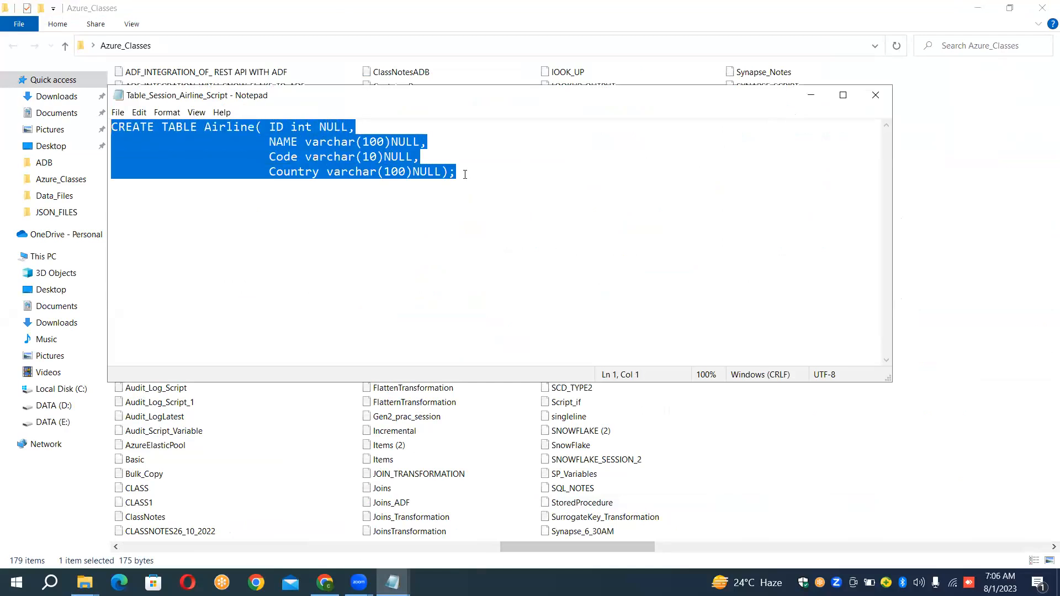
pyautogui.click(890, 96)
pyautogui.click(1044, 7)
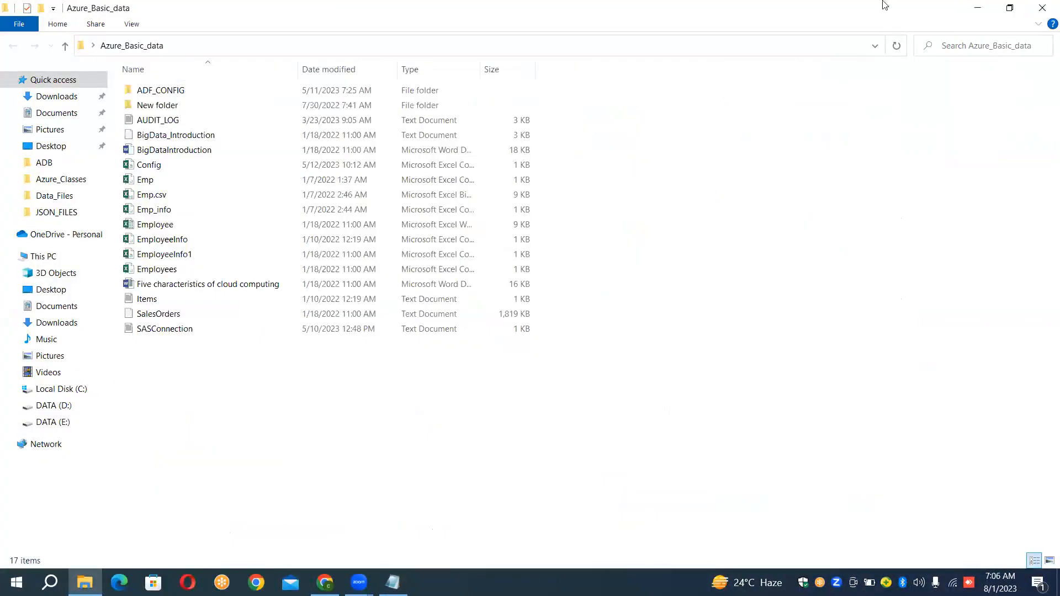
pyautogui.click(1042, 7)
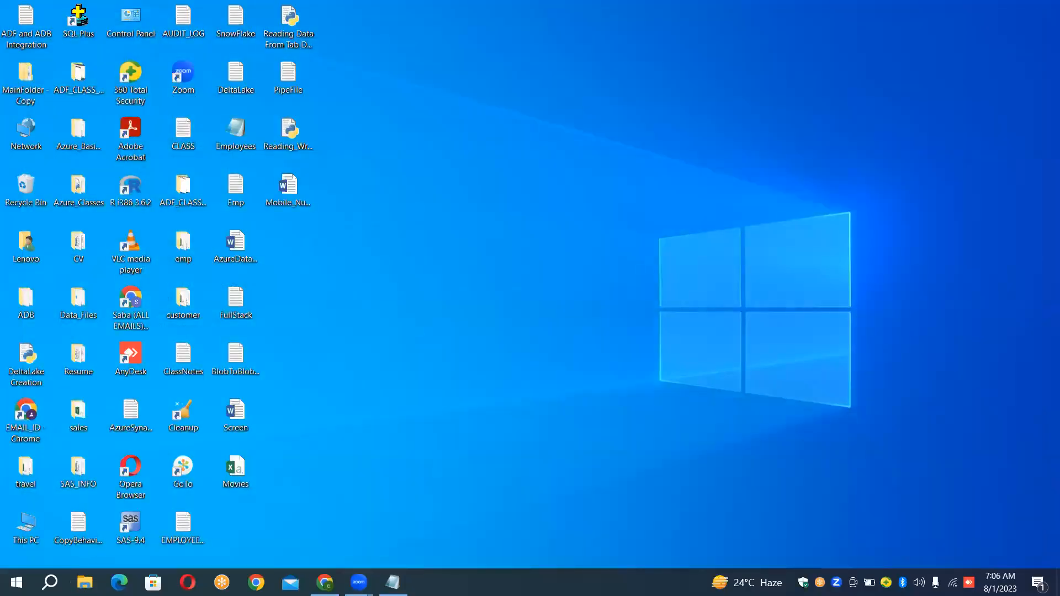
# Step: Switch to Chrome, paste the CREATE TABLE Airline script into the TargetDB query editor and run it
pyautogui.click(326, 582)
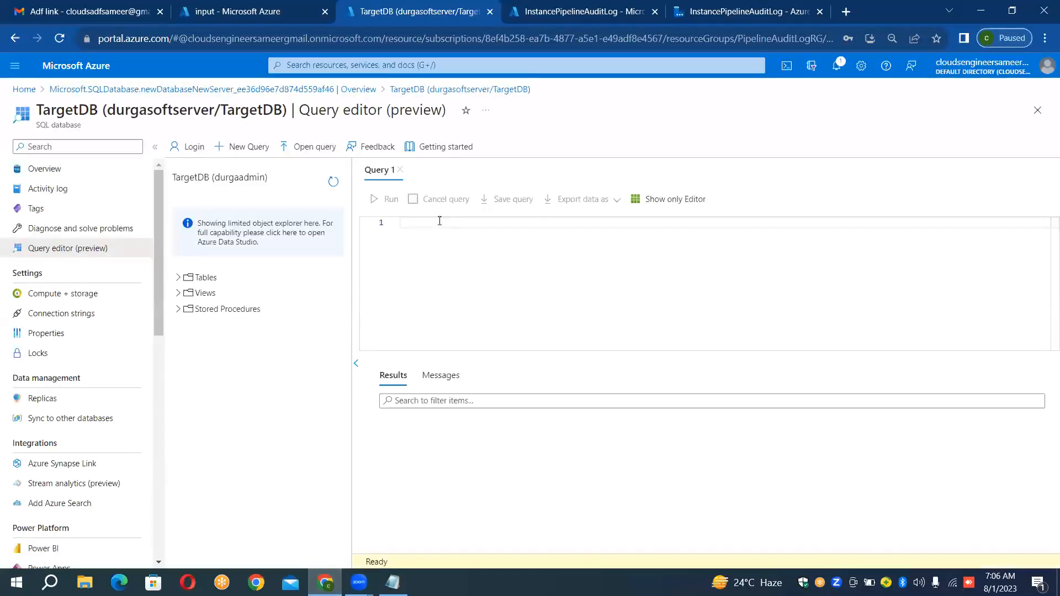
pyautogui.hotkey('ctrl', 'v')
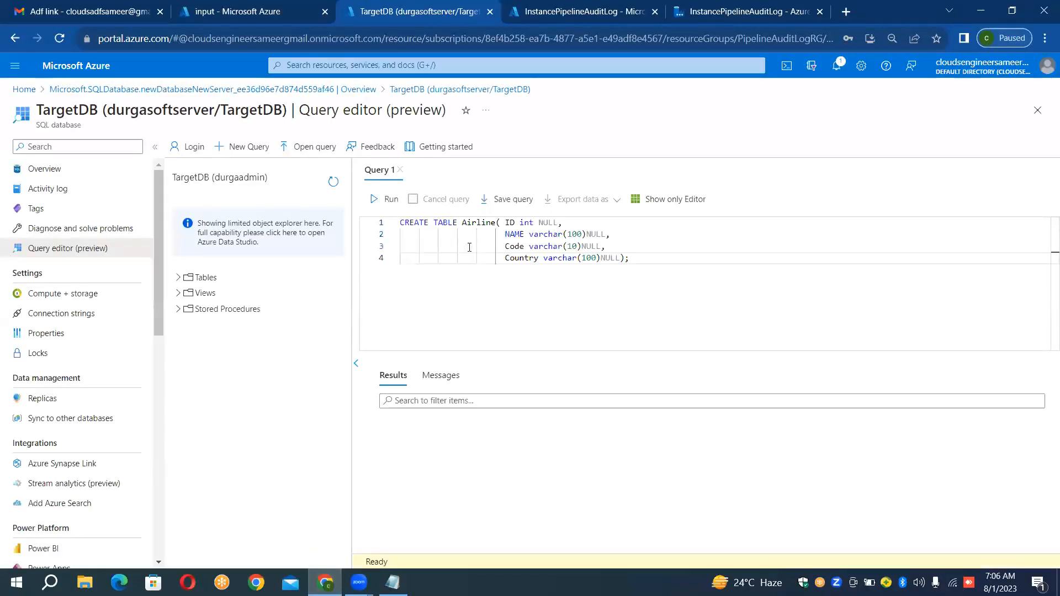
pyautogui.moveTo(467, 235); pyautogui.dragTo(469, 248)
pyautogui.hotkey('shift', 'Up')
pyautogui.hotkey('shift', 'Up')
pyautogui.press('Down')
pyautogui.press('Down')
pyautogui.hotkey('shift', 'Up')
pyautogui.hotkey('shift', 'Up')
pyautogui.hotkey('shift', 'Up')
pyautogui.hotkey('shift', 'Up')
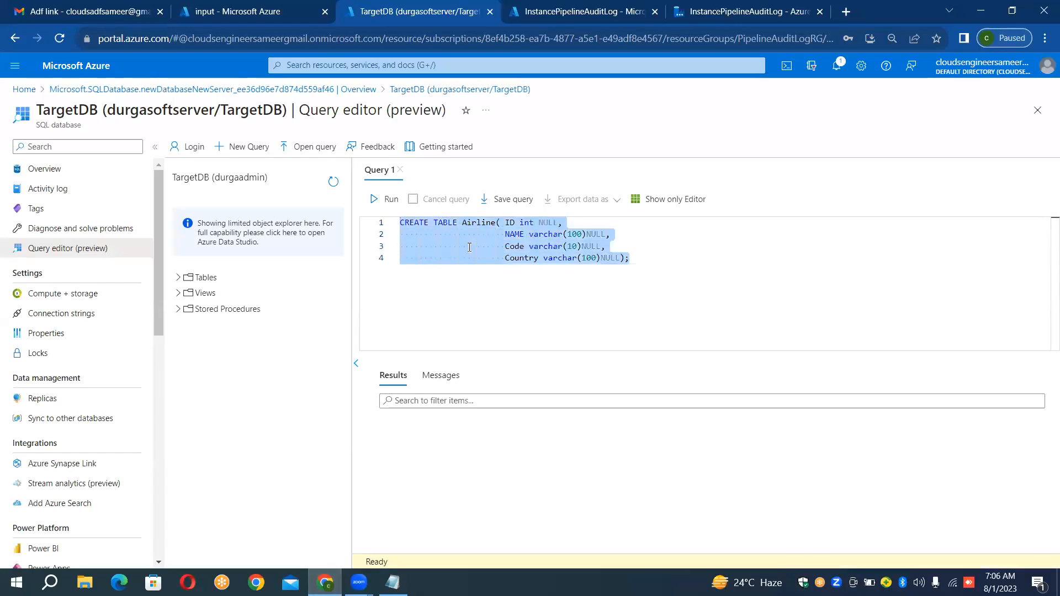
pyautogui.click(381, 200)
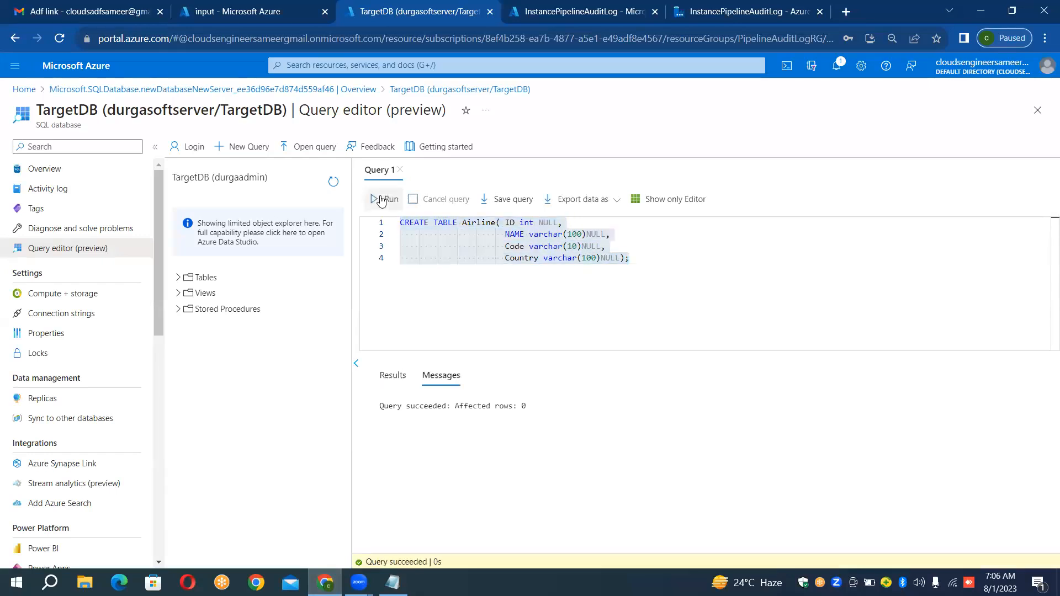
pyautogui.click(658, 251)
pyautogui.click(401, 375)
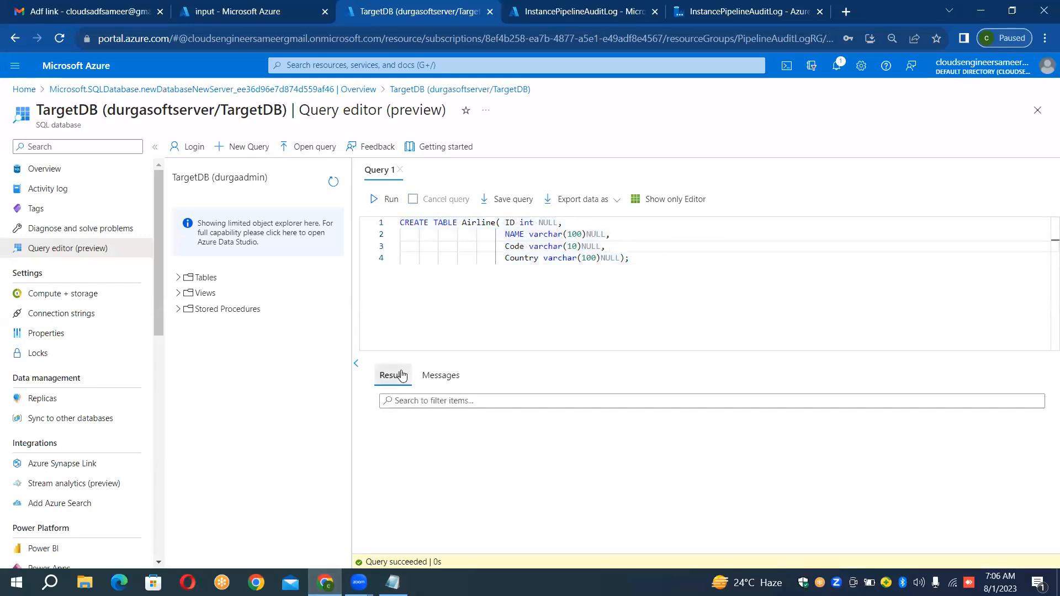
pyautogui.click(439, 376)
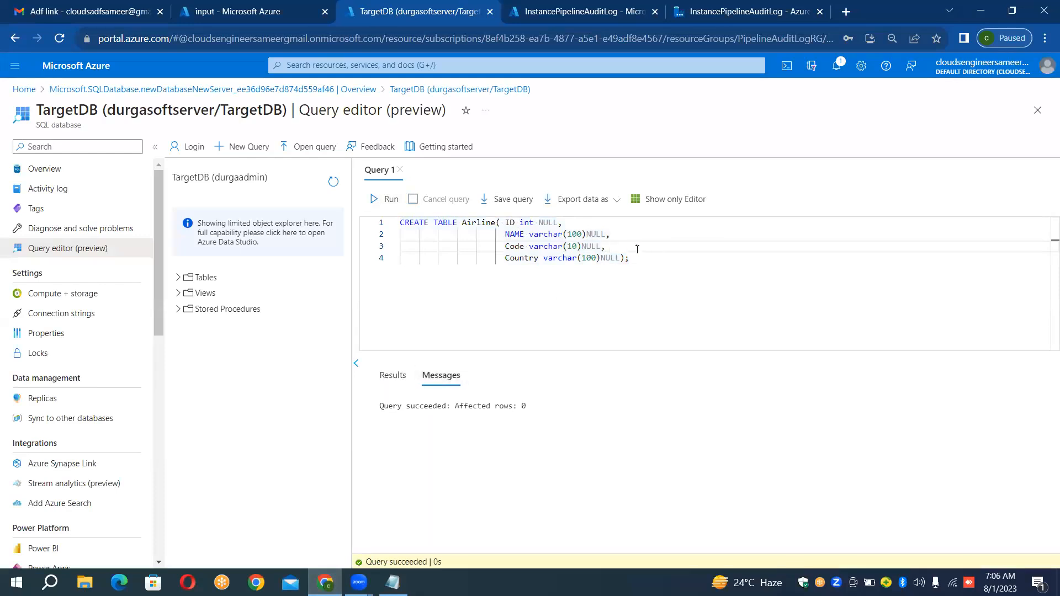
# Step: Add the statement "SELECT * FROM Airline;" on a new line below the CREATE TABLE Airline script
pyautogui.click(640, 257)
pyautogui.press('Return')
pyautogui.press('BackSpace')
pyautogui.press('BackSpace')
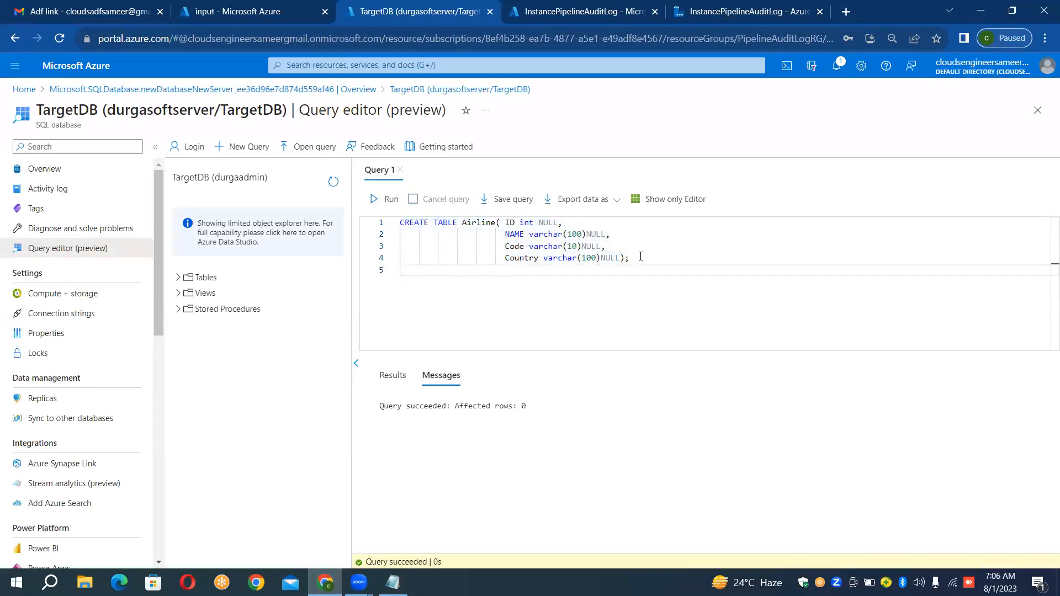
pyautogui.write('SELECT * FROM Airline;')
# Step: Run only the SELECT * FROM Airline statement and show its query results
pyautogui.hotkey('shift', 'Up')
pyautogui.hotkey('shift', 'Right')
pyautogui.hotkey('shift', 'Right')
pyautogui.hotkey('shift', 'Right')
pyautogui.hotkey('shift', 'Right')
pyautogui.hotkey('shift', 'Right')
pyautogui.hotkey('shift', 'Right')
pyautogui.hotkey('shift', 'Right')
pyautogui.hotkey('shift', 'Right')
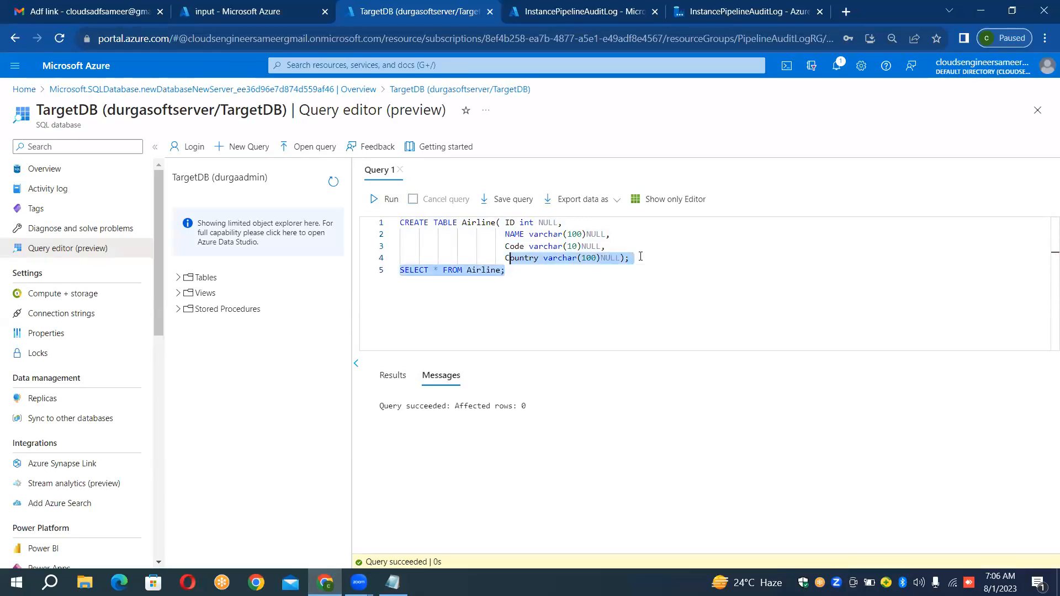
pyautogui.hotkey('shift', 'Right')
pyautogui.hotkey('shift', 'Right')
pyautogui.hotkey('shift', 'Right')
pyautogui.hotkey('shift', 'Right')
pyautogui.hotkey('shift', 'Right')
pyautogui.hotkey('shift', 'Right')
pyautogui.hotkey('shift', 'Right')
pyautogui.hotkey('shift', 'Right')
pyautogui.hotkey('shift', 'Right')
pyautogui.hotkey('shift', 'Right')
pyautogui.hotkey('shift', 'Right')
pyautogui.hotkey('shift', 'Right')
pyautogui.hotkey('shift', 'Right')
pyautogui.hotkey('shift', 'Right')
pyautogui.hotkey('shift', 'Right')
pyautogui.hotkey('shift', 'Right')
pyautogui.hotkey('shift', 'Right')
pyautogui.hotkey('shift', 'Right')
pyautogui.hotkey('shift', 'Right')
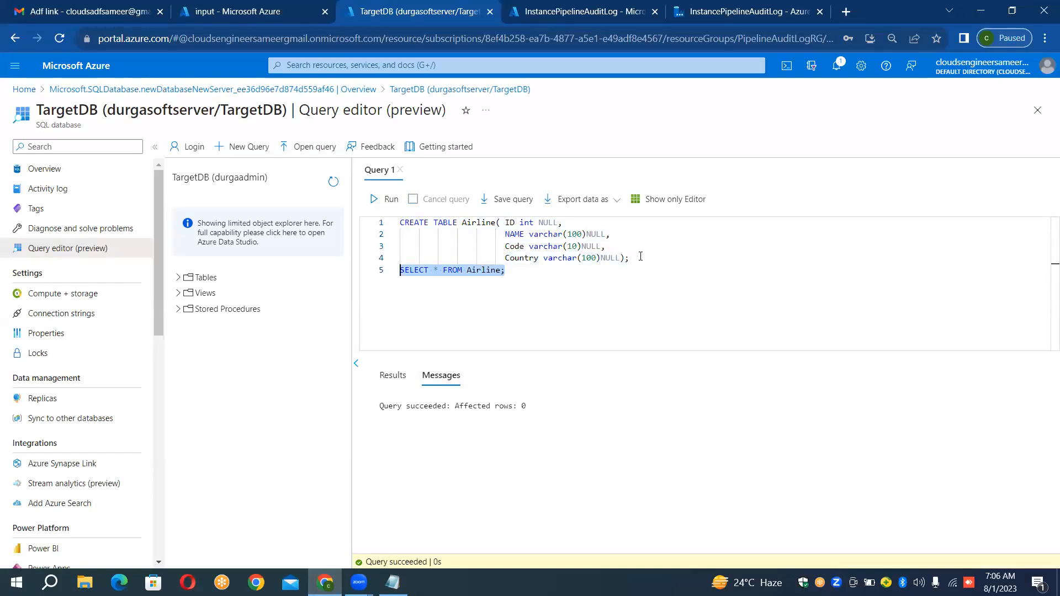
pyautogui.click(377, 202)
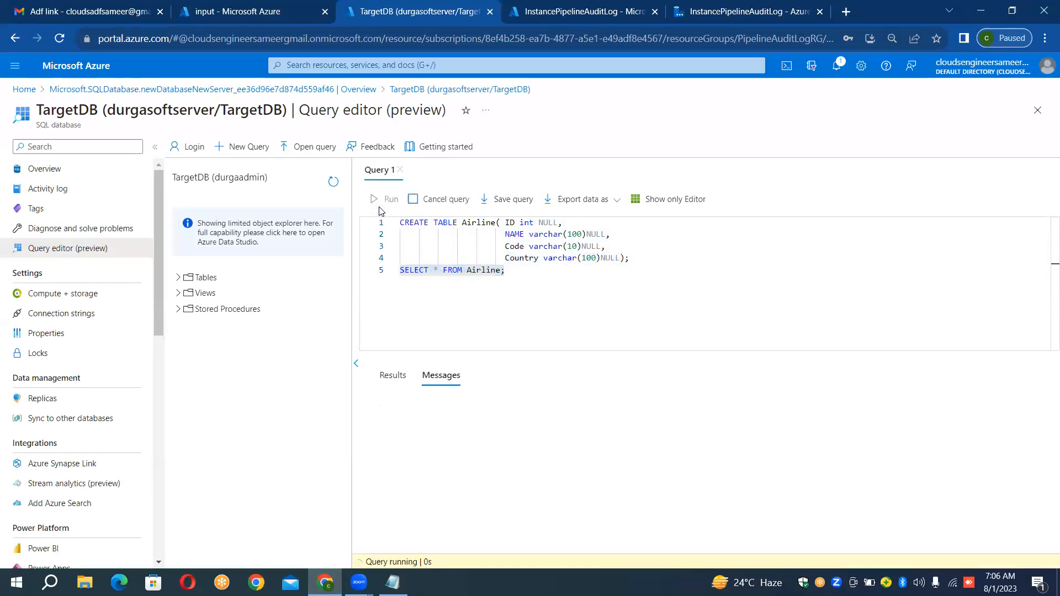
pyautogui.click(392, 376)
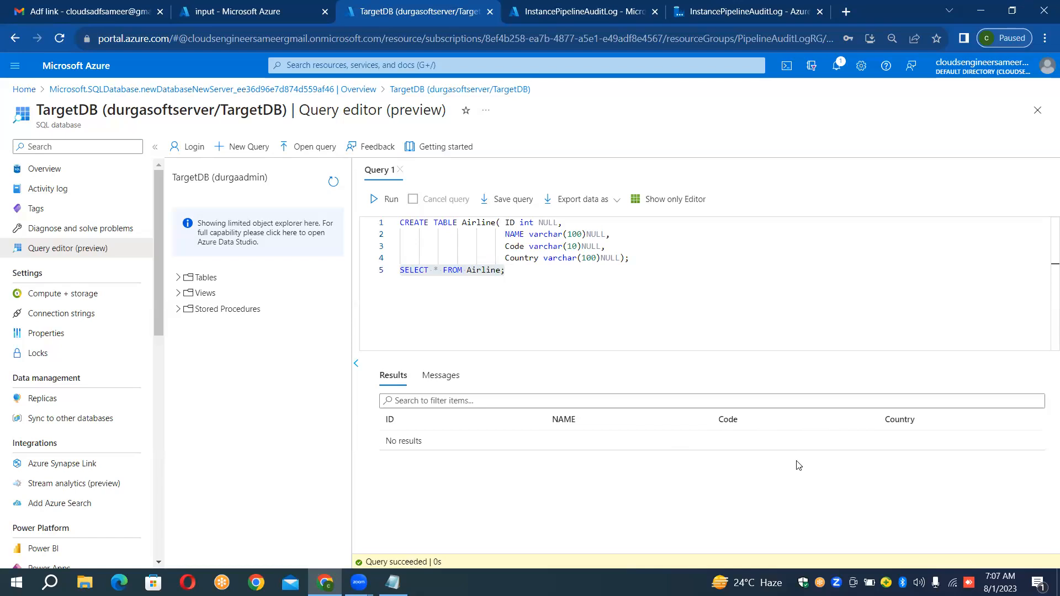
pyautogui.click(791, 403)
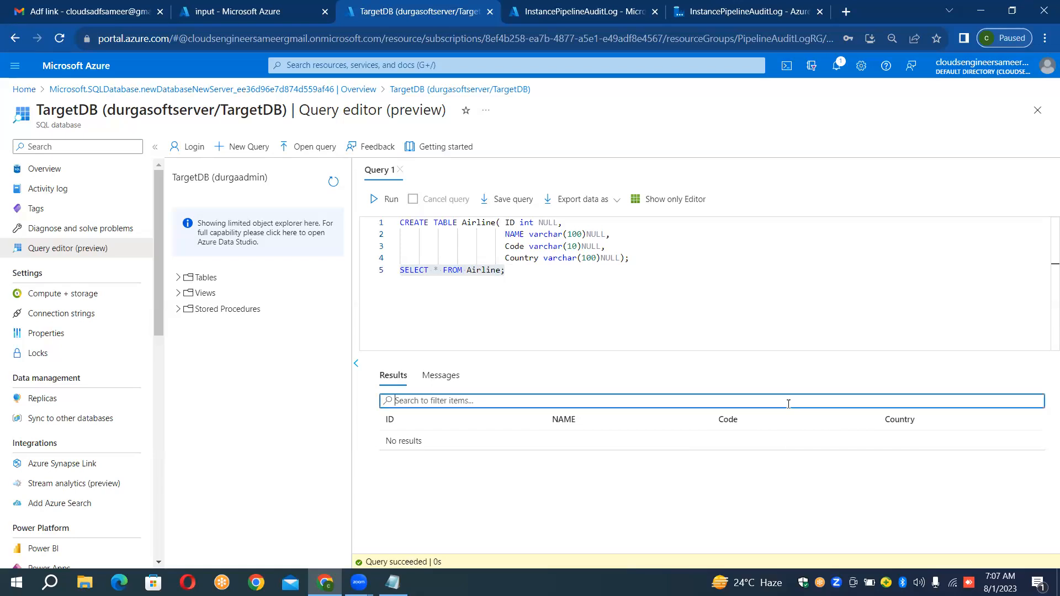
pyautogui.click(520, 273)
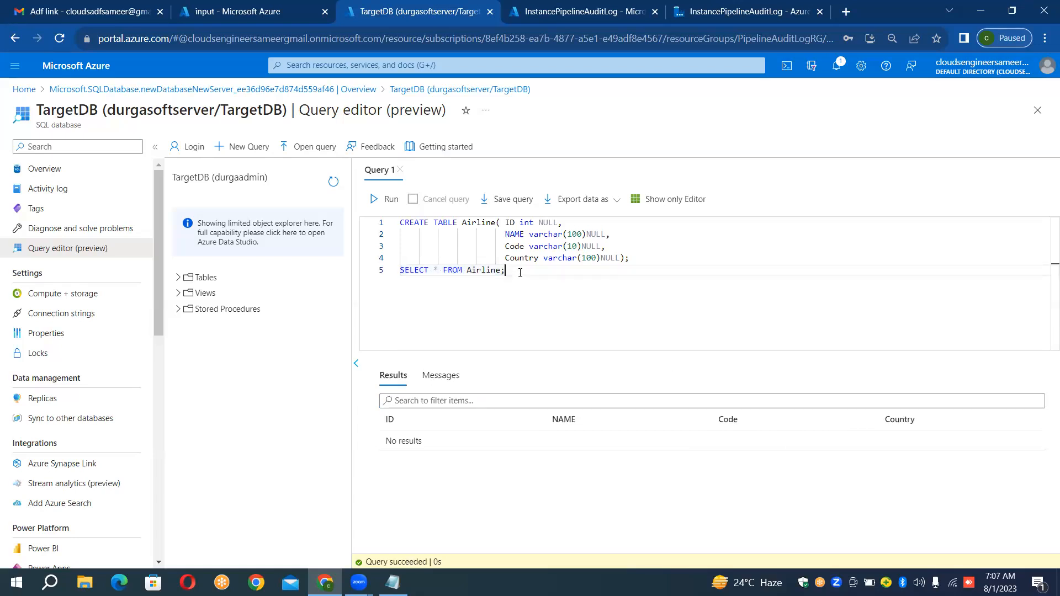
pyautogui.hotkey('shift', 'Up')
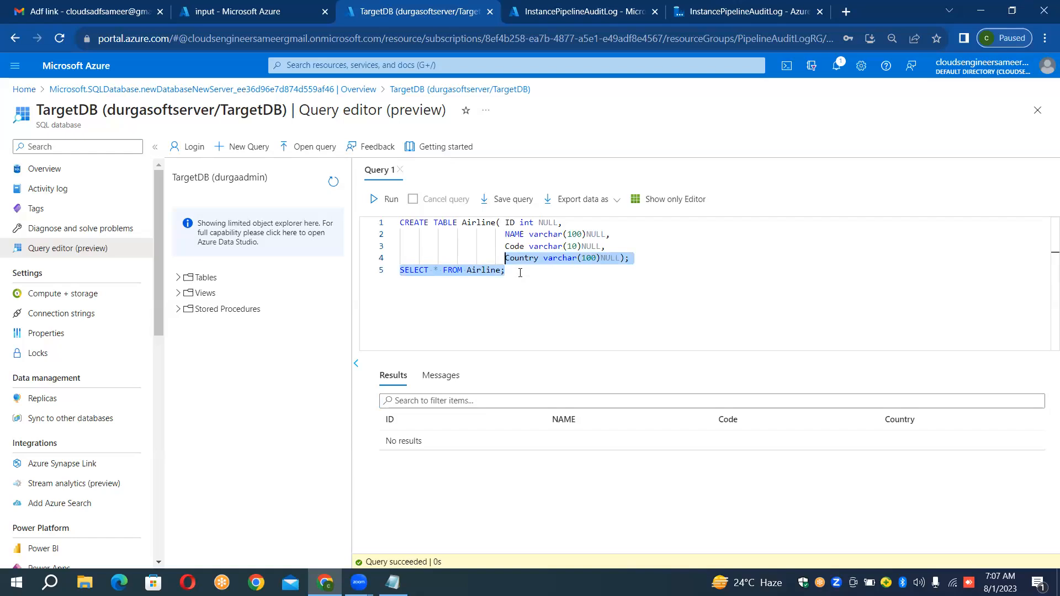
pyautogui.click(520, 273)
pyautogui.hotkey('shift', 'Up')
pyautogui.hotkey('shift', 'Up')
pyautogui.hotkey('shift', 'Up')
pyautogui.hotkey('shift', 'Up')
pyautogui.hotkey('shift', 'Up')
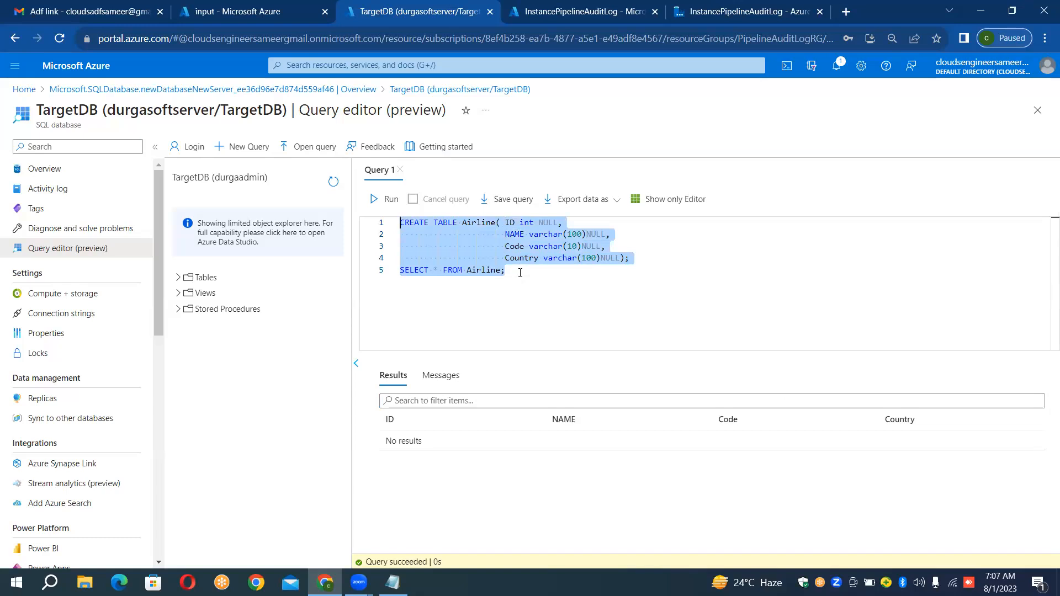
# Step: Begin a CREATE TABLE AUDIT_LOG statement a blank line below the SELECT, with empty parentheses indented on the following line
pyautogui.click(520, 273)
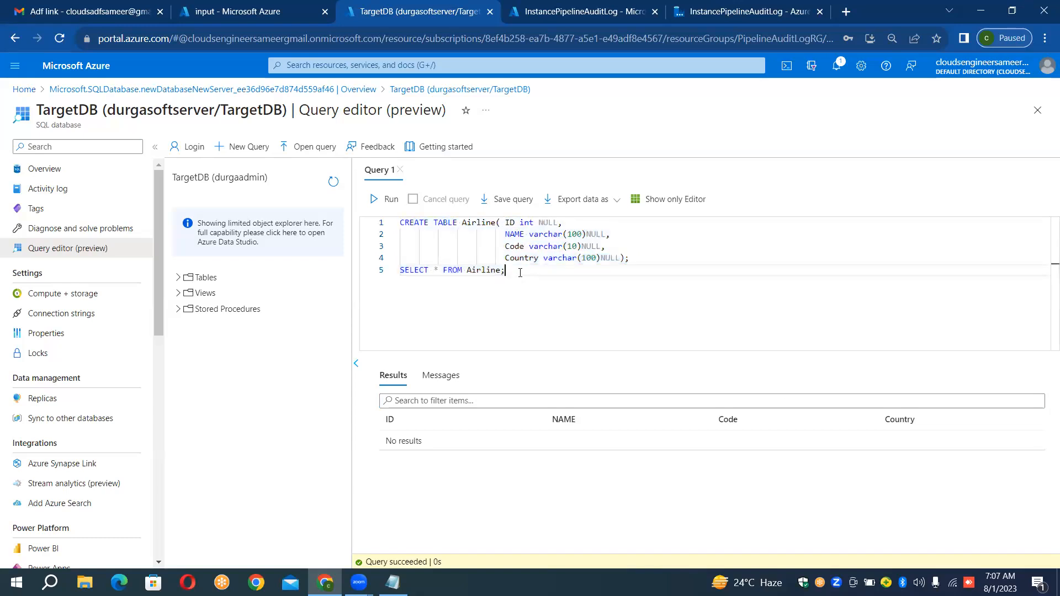
pyautogui.press('Return')
pyautogui.press('Return')
pyautogui.press('Return')
pyautogui.press('Return')
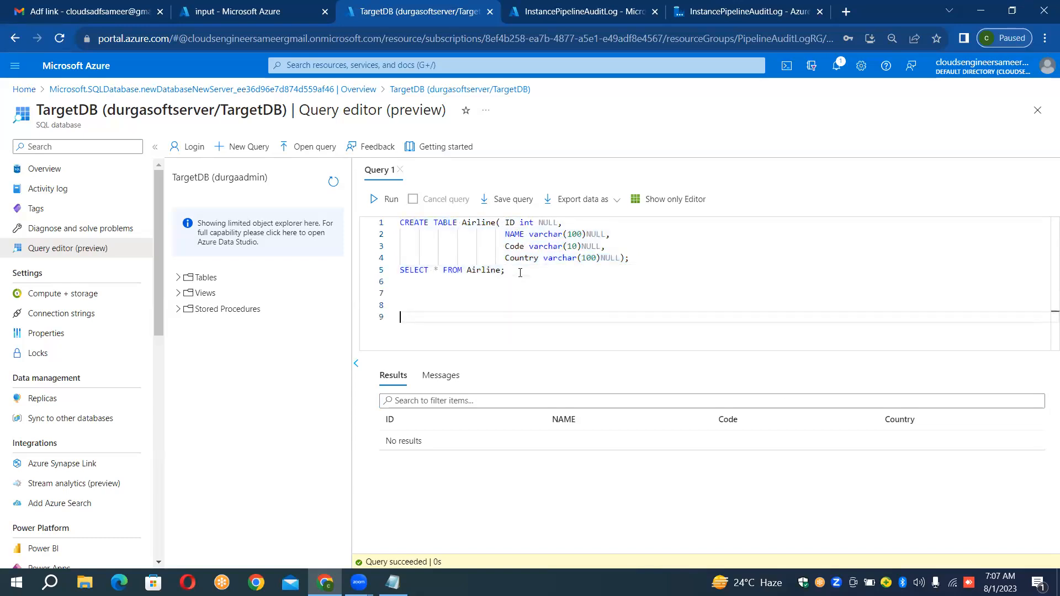
pyautogui.press('Up')
pyautogui.press('Up')
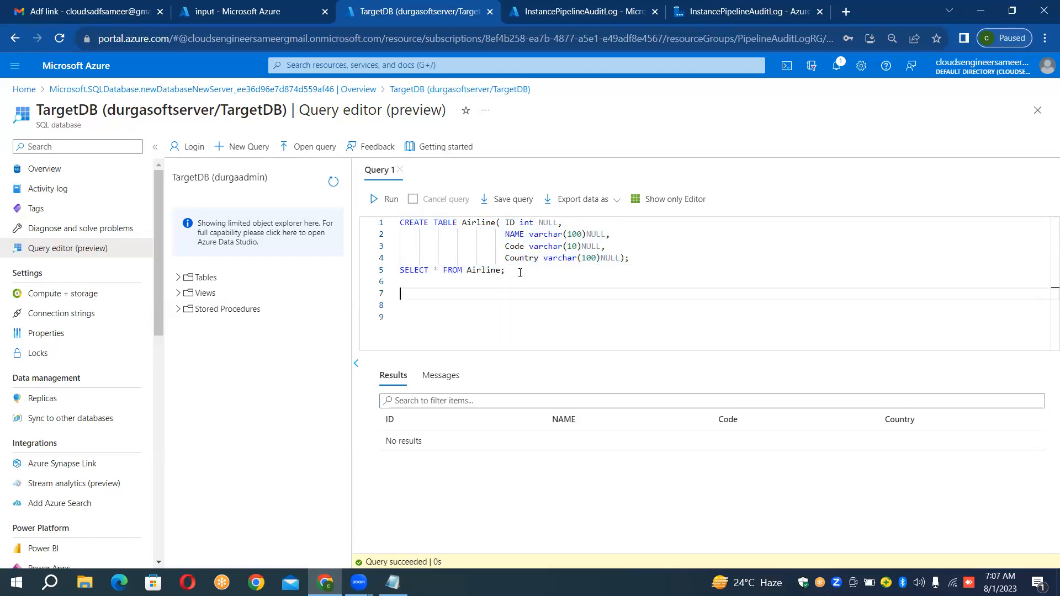
pyautogui.write('C')
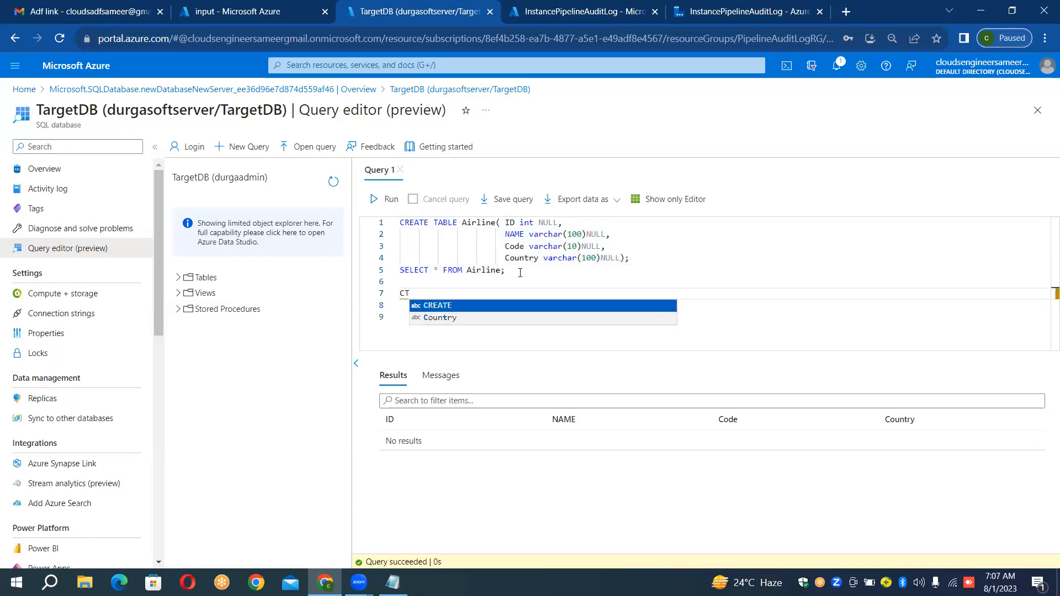
pyautogui.write('REATE ')
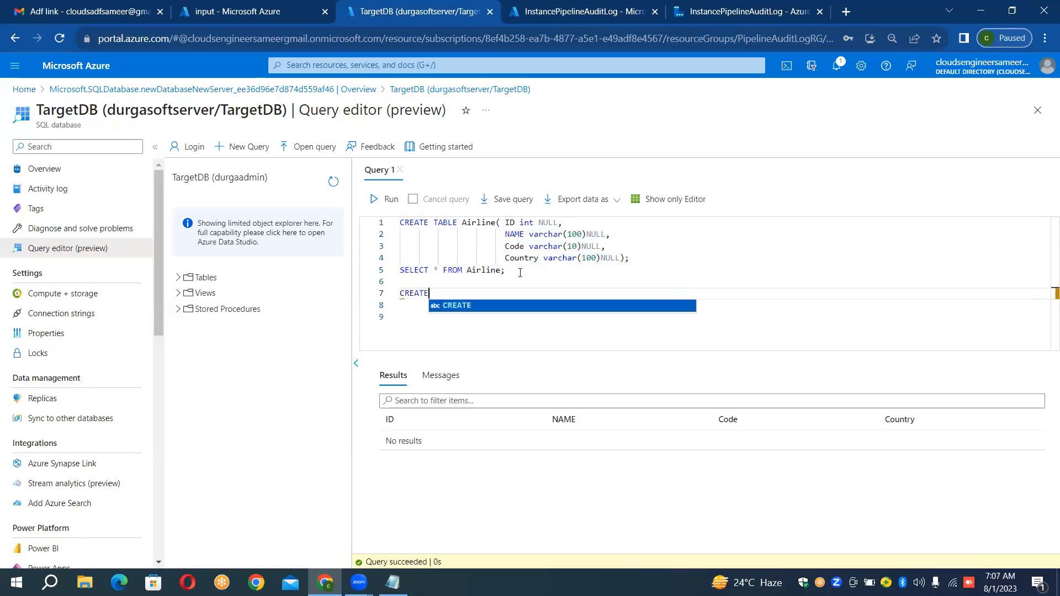
pyautogui.write('TABLE ')
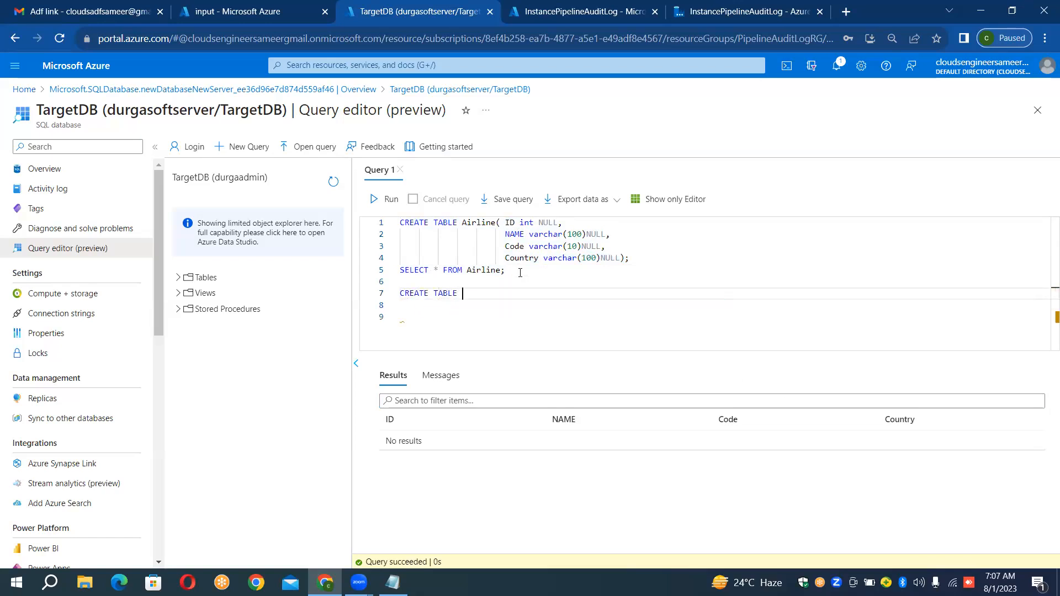
pyautogui.write('AUDIT_LOG')
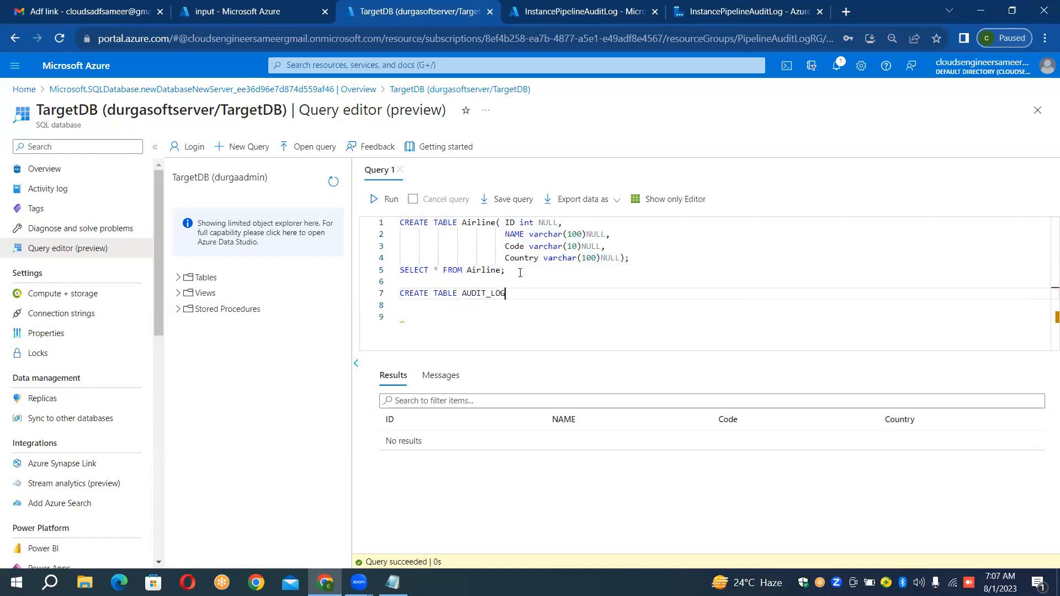
pyautogui.press('Return')
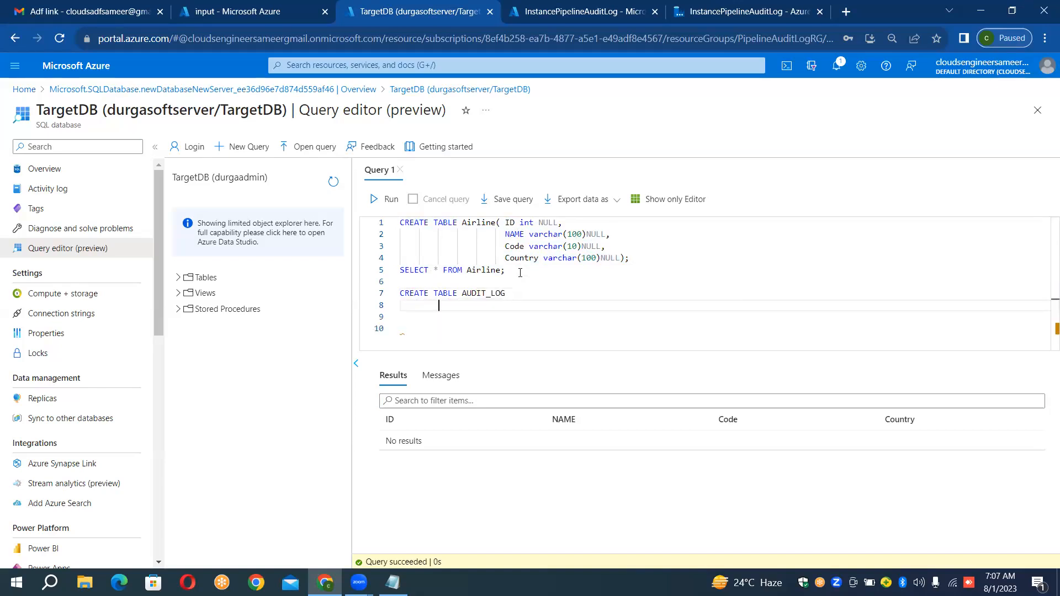
pyautogui.write('()')
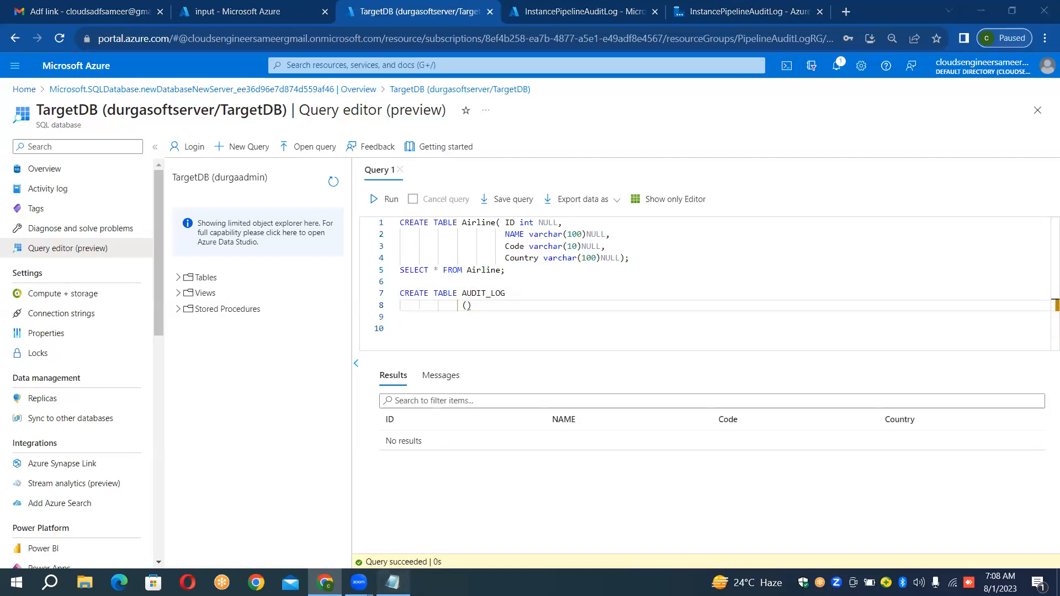
# Step: Switch to the Notepad case study and copy the ten numbered audit columns, from adfname varchar(50) through errormessage varchar(900)
pyautogui.click(393, 583)
pyautogui.press('Down')
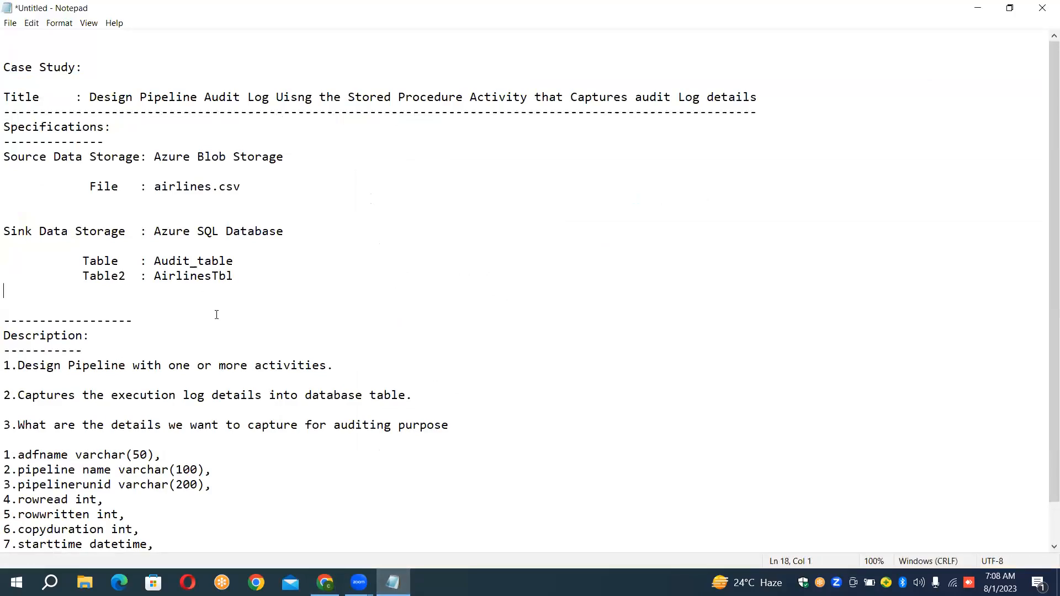
pyautogui.press('Down')
pyautogui.press('Down')
pyautogui.press('Down')
pyautogui.press('Down')
pyautogui.press('Down')
pyautogui.press('Down')
pyautogui.press('Down')
pyautogui.press('Down')
pyautogui.press('Down')
pyautogui.press('Down')
pyautogui.press('Down')
pyautogui.press('Down')
pyautogui.press('Down')
pyautogui.press('Down')
pyautogui.press('Down')
pyautogui.press('Down')
pyautogui.press('Down')
pyautogui.press('Down')
pyautogui.press('Down')
pyautogui.press('Down')
pyautogui.press('Up')
pyautogui.press('Up')
pyautogui.press('Up')
pyautogui.hotkey('shift', 'Down')
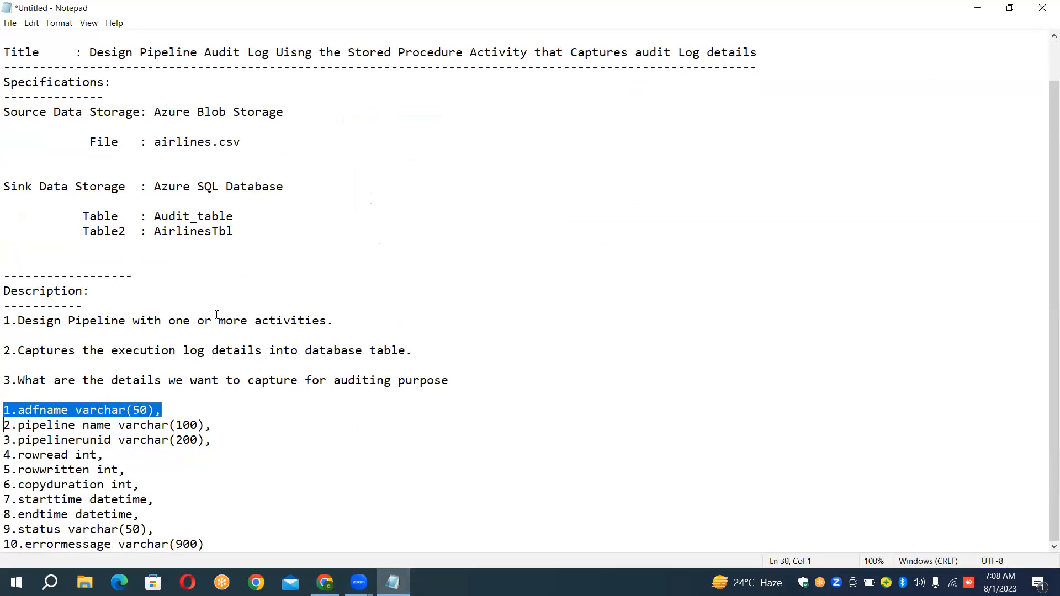
pyautogui.hotkey('shift', 'Down')
pyautogui.hotkey('shift', 'Down')
pyautogui.hotkey('shift', 'Down')
pyautogui.hotkey('shift', 'Down')
pyautogui.hotkey('shift', 'Down')
pyautogui.hotkey('shift', 'Down')
pyautogui.hotkey('shift', 'Down')
pyautogui.hotkey('shift', 'Down')
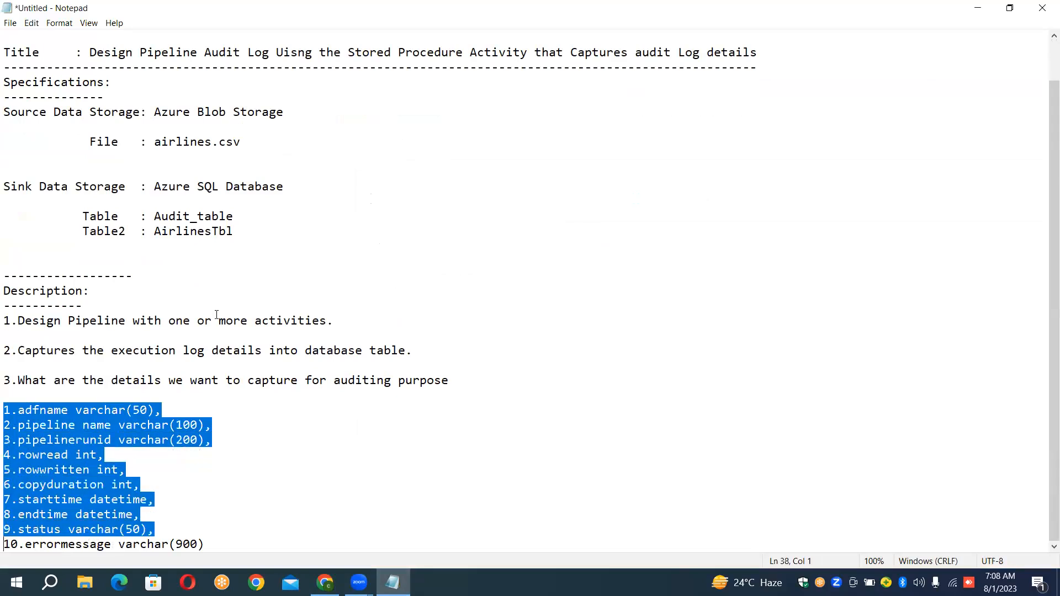
pyautogui.hotkey('shift', 'Right')
pyautogui.hotkey('shift', 'Right')
pyautogui.hotkey('shift', 'Right')
pyautogui.hotkey('shift', 'Right')
pyautogui.hotkey('shift', 'Right')
pyautogui.hotkey('shift', 'Right')
pyautogui.hotkey('shift', 'Right')
pyautogui.hotkey('shift', 'Right')
pyautogui.hotkey('shift', 'Right')
pyautogui.hotkey('shift', 'Right')
pyautogui.hotkey('shift', 'Right')
pyautogui.hotkey('shift', 'Right')
pyautogui.hotkey('shift', 'Right')
pyautogui.hotkey('shift', 'Right')
pyautogui.hotkey('shift', 'Right')
pyautogui.hotkey('shift', 'Right')
pyautogui.hotkey('shift', 'Right')
pyautogui.hotkey('shift', 'Right')
pyautogui.hotkey('shift', 'Right')
pyautogui.hotkey('shift', 'Right')
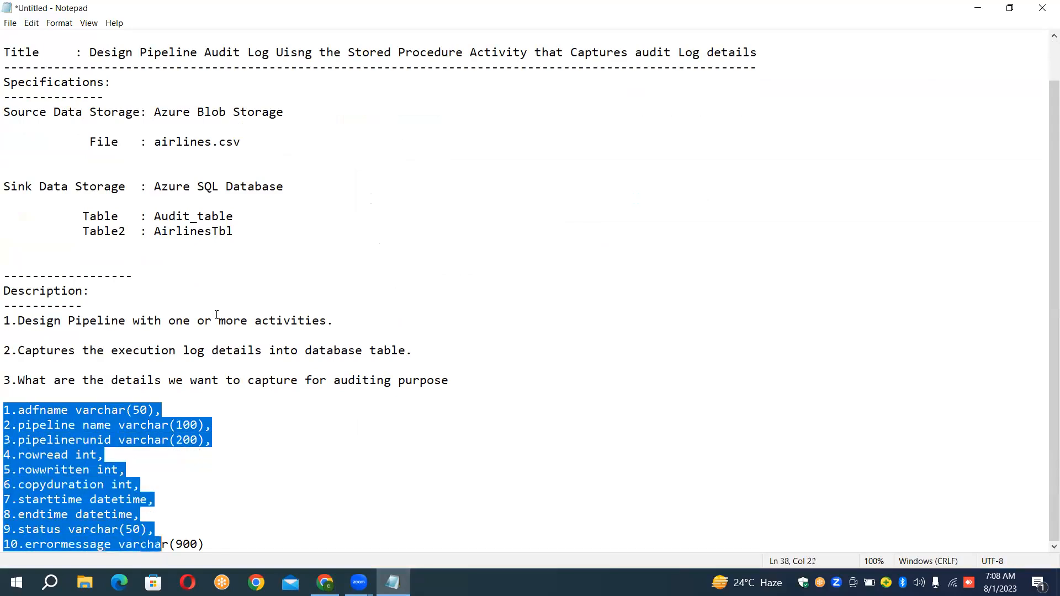
pyautogui.hotkey('shift', 'Left')
pyautogui.hotkey('shift', 'Left')
pyautogui.hotkey('ctrl', 'c')
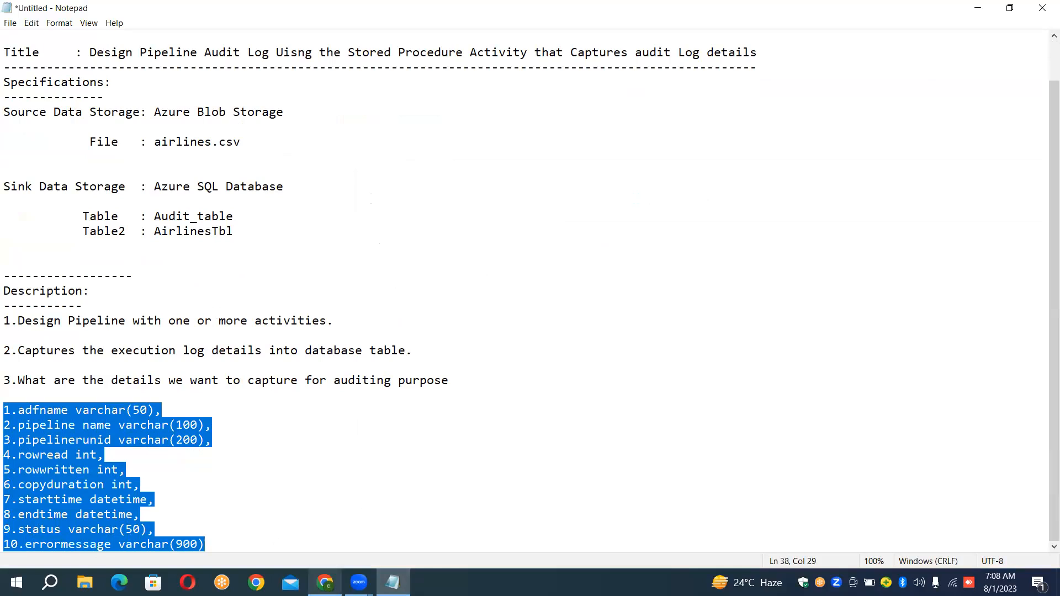
# Step: Switch back to Chrome and paste the copied column list inside the parentheses of the AUDIT_LOG statement
pyautogui.moveTo(325, 583)
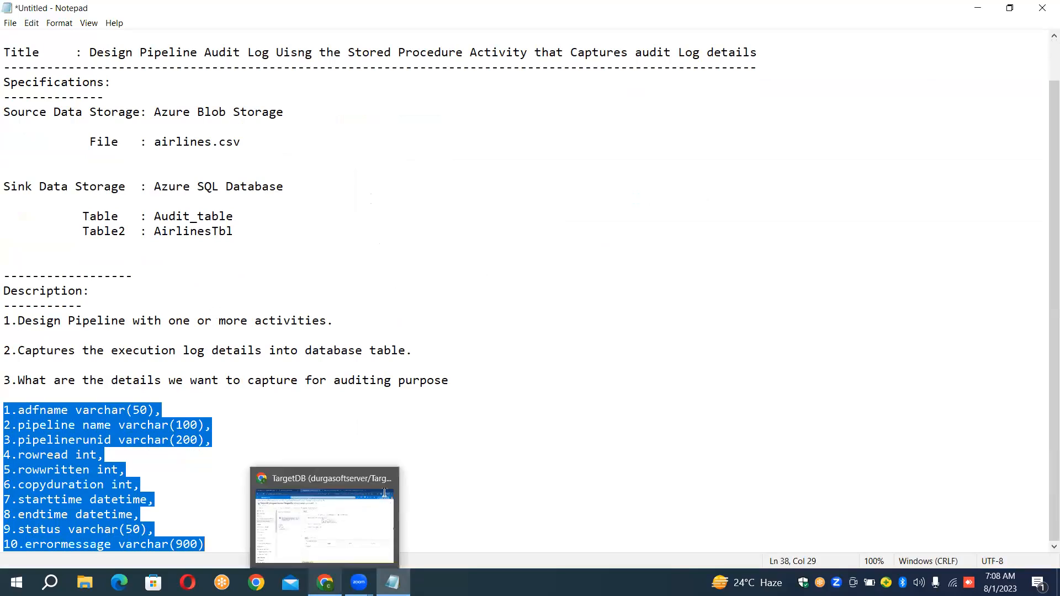
pyautogui.click(334, 500)
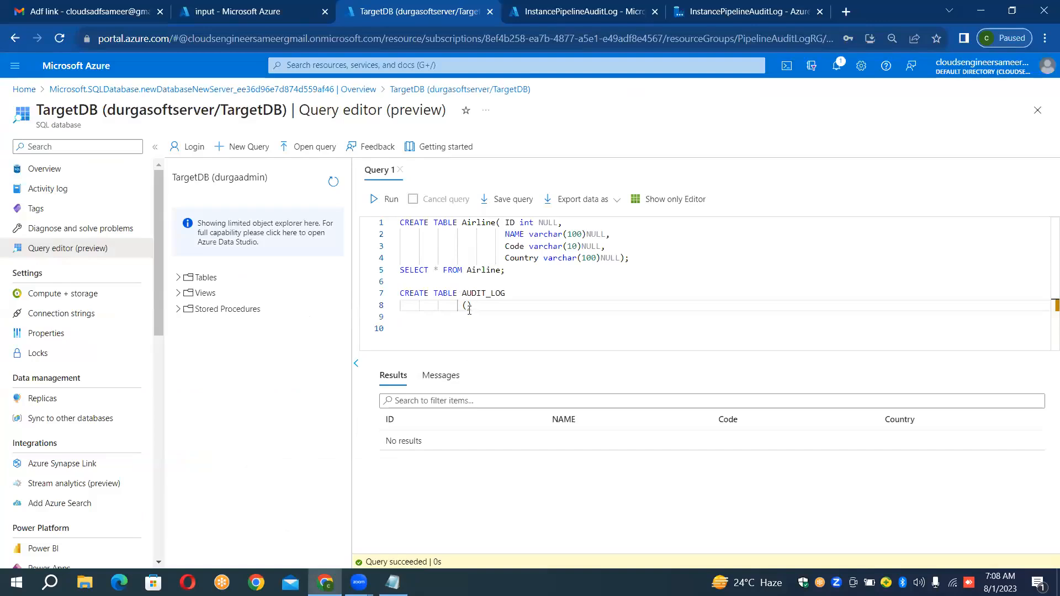
pyautogui.hotkey('ctrl', 'v')
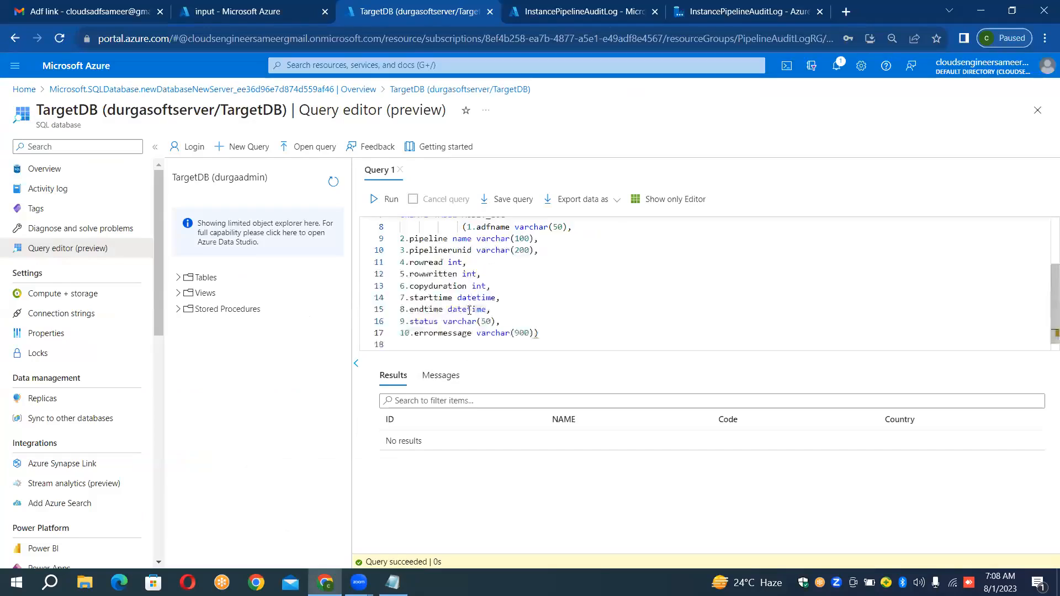
# Step: Remove the "1." numbering in front of the adfname column in the AUDIT_LOG definition
pyautogui.press('Up')
pyautogui.press('Up')
pyautogui.press('Up')
pyautogui.press('Up')
pyautogui.press('Up')
pyautogui.press('Up')
pyautogui.press('Up')
pyautogui.press('Up')
pyautogui.press('Up')
pyautogui.press('Up')
pyautogui.press('Down')
pyautogui.press('Left')
pyautogui.press('Left')
pyautogui.press('Left')
pyautogui.press('Left')
pyautogui.press('Left')
pyautogui.press('Left')
pyautogui.press('Left')
pyautogui.press('Left')
pyautogui.press('Left')
pyautogui.press('Left')
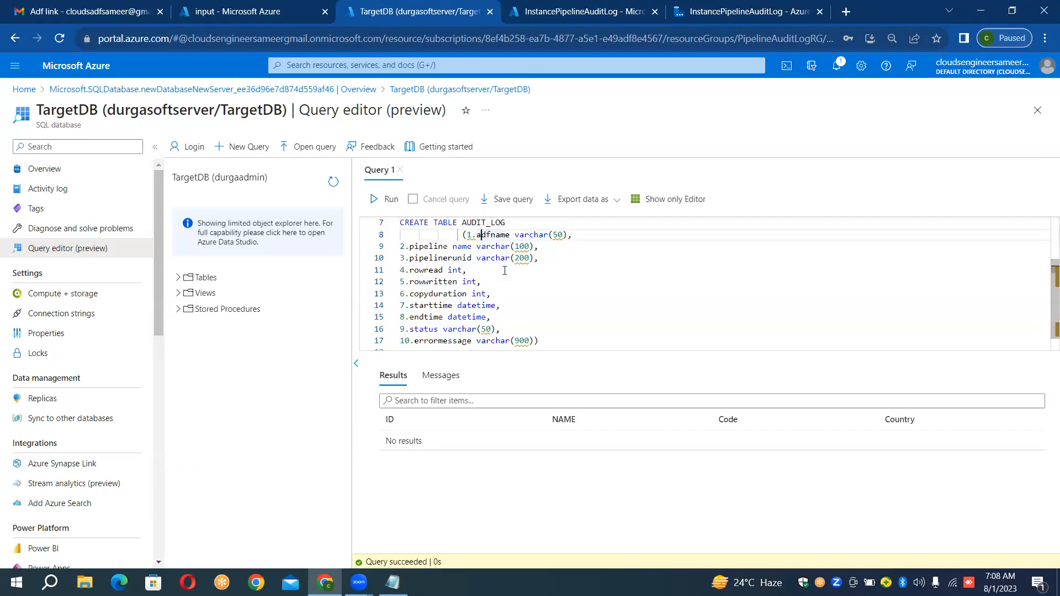
pyautogui.press('BackSpace')
pyautogui.press('BackSpace')
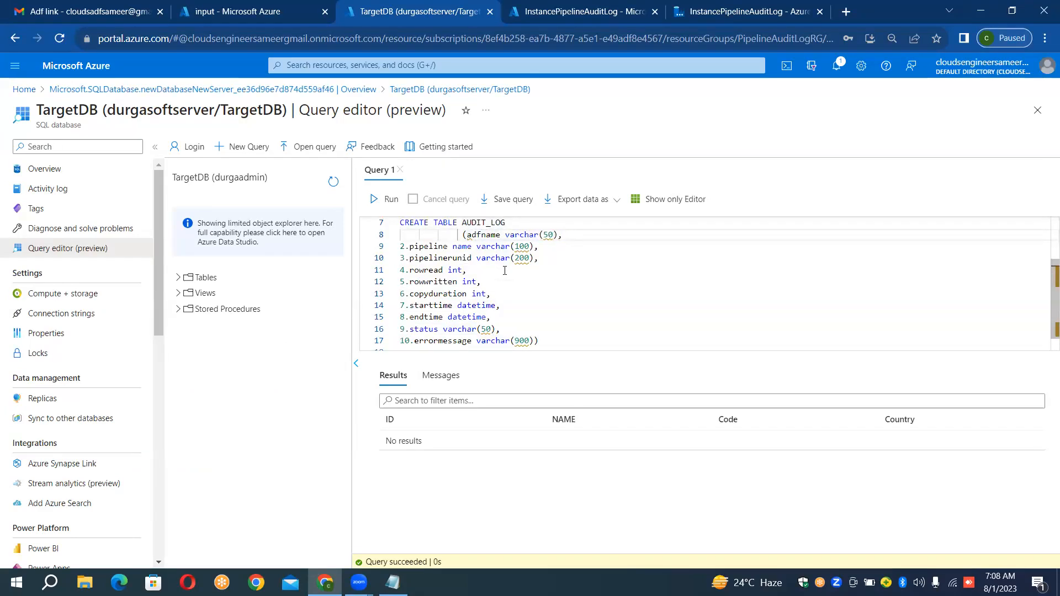
# Step: Correct the second column to pipelinename by removing its space and "2." numbering, and indent it under adfname
pyautogui.press('Right')
pyautogui.press('Right')
pyautogui.press('Down')
pyautogui.press('Left')
pyautogui.press('Left')
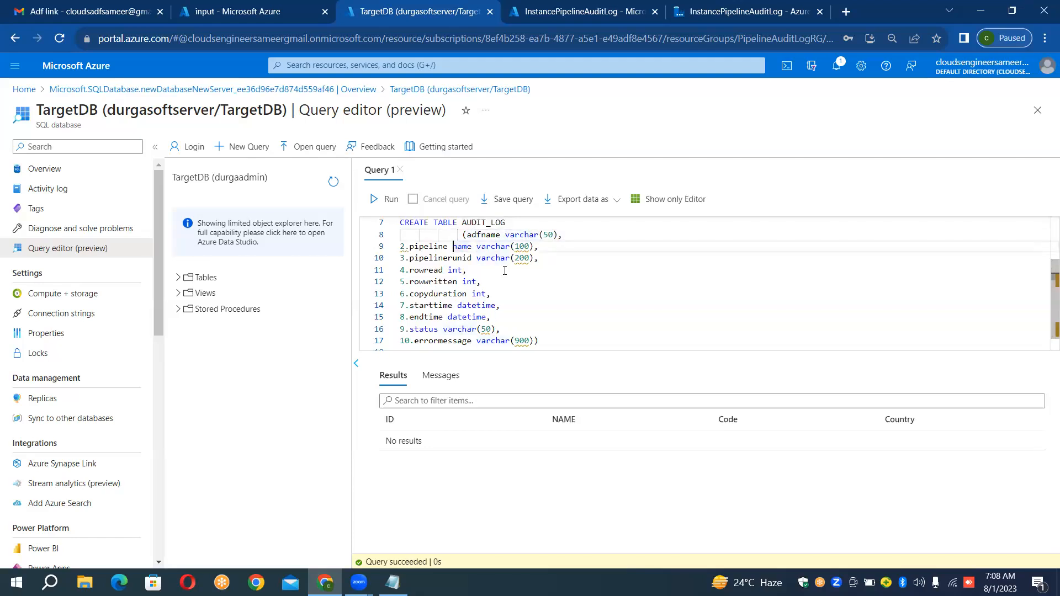
pyautogui.press('BackSpace')
pyautogui.press('Left')
pyautogui.press('Left')
pyautogui.press('Left')
pyautogui.press('Left')
pyautogui.press('Left')
pyautogui.press('Left')
pyautogui.press('Left')
pyautogui.press('BackSpace')
pyautogui.press('BackSpace')
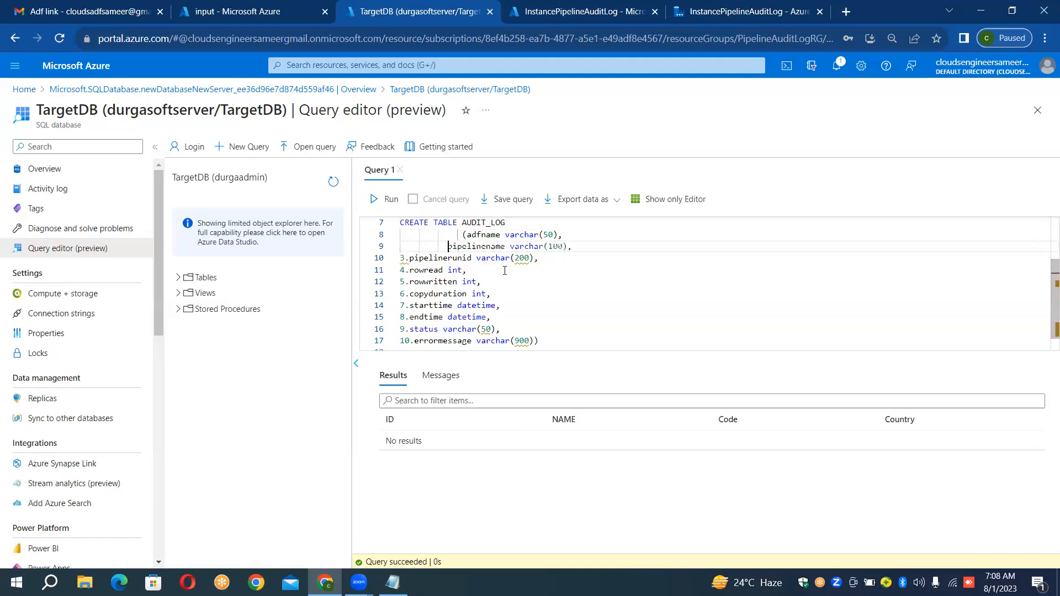
# Step: Remove the "3." numbering from the pipelinerunid column and indent the line to align with pipelinename
pyautogui.press('Down')
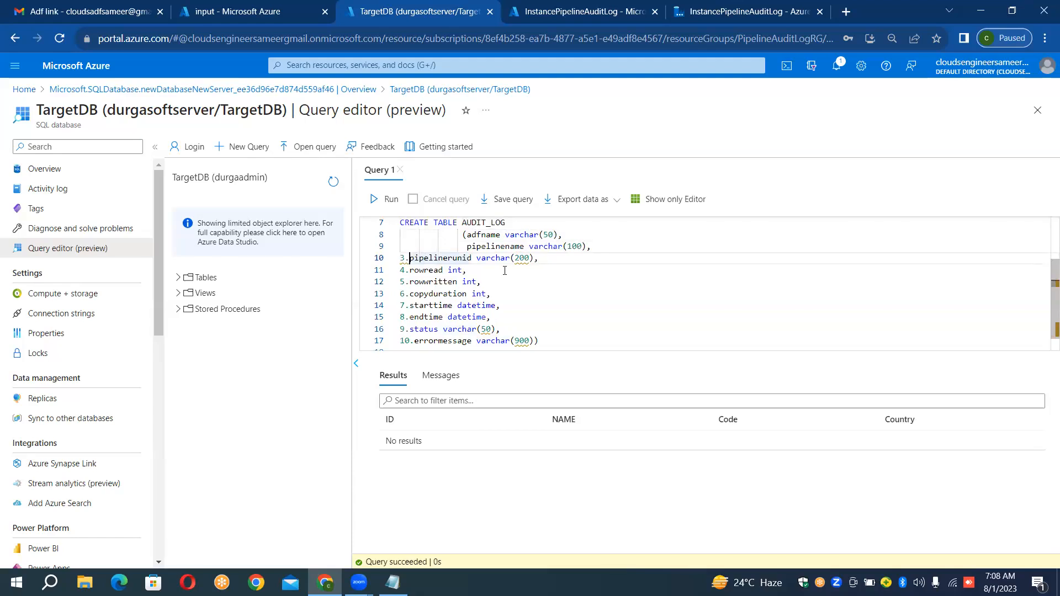
pyautogui.press('BackSpace')
pyautogui.press('BackSpace')
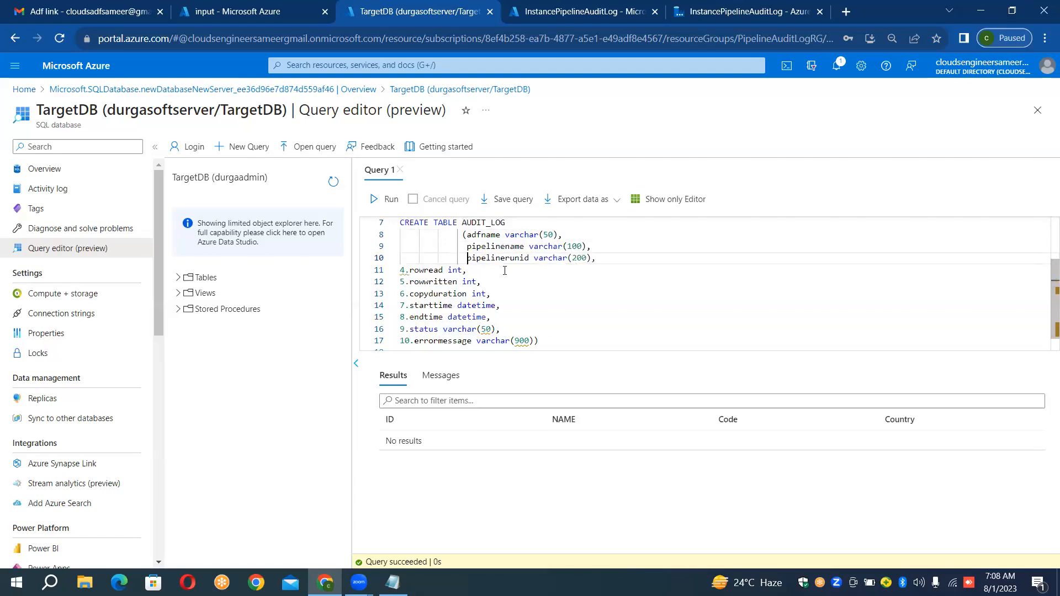
# Step: Remove the "4." numbering from the rowread column and indent the line to align with pipelinerunid
pyautogui.press('Down')
pyautogui.press('Left')
pyautogui.press('Left')
pyautogui.press('Left')
pyautogui.press('Left')
pyautogui.press('Left')
pyautogui.press('Left')
pyautogui.press('Left')
pyautogui.press('Left')
pyautogui.press('Left')
pyautogui.press('Left')
pyautogui.press('Left')
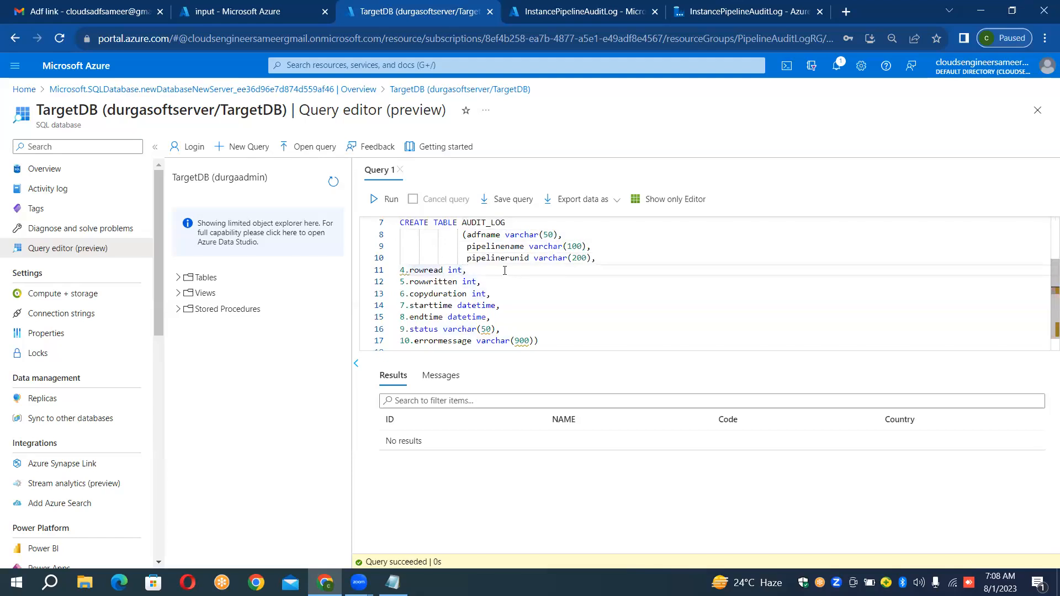
pyautogui.press('BackSpace')
pyautogui.press('BackSpace')
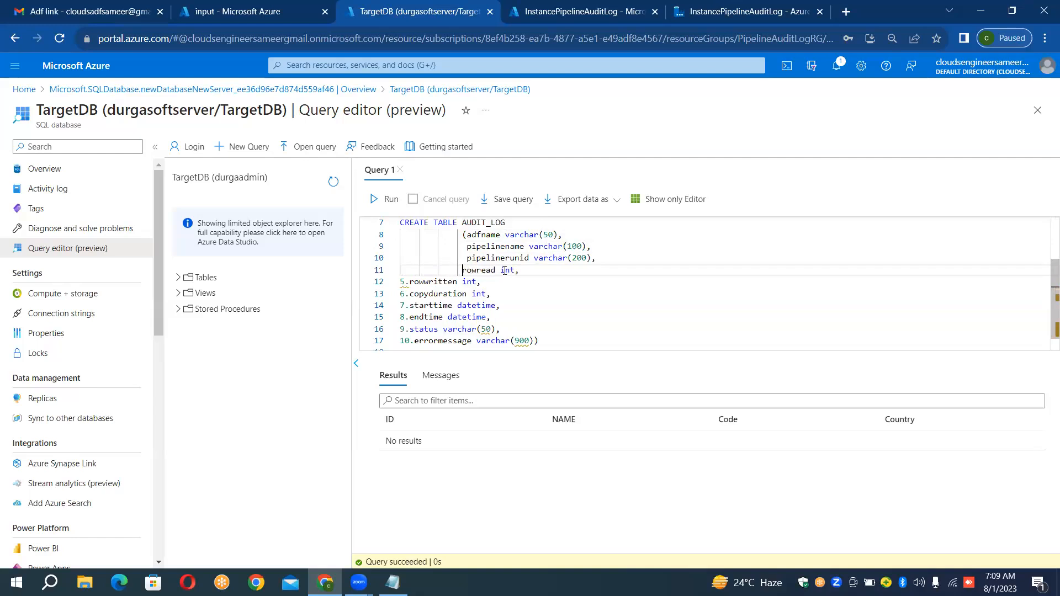
# Step: Remove the "5." numbering from the rowwritten column and indent the line to align with rowread
pyautogui.press('Down')
pyautogui.press('Left')
pyautogui.press('Left')
pyautogui.press('Left')
pyautogui.press('Left')
pyautogui.press('Left')
pyautogui.press('Left')
pyautogui.press('Left')
pyautogui.press('Left')
pyautogui.press('Left')
pyautogui.press('Left')
pyautogui.press('Left')
pyautogui.press('Left')
pyautogui.press('BackSpace')
pyautogui.press('BackSpace')
pyautogui.press('Tab')
pyautogui.press('Tab')
pyautogui.press('Tab')
# Step: Remove the "6." numbering from the copyduration column and indent the line to align with rowwritten
pyautogui.press('Down')
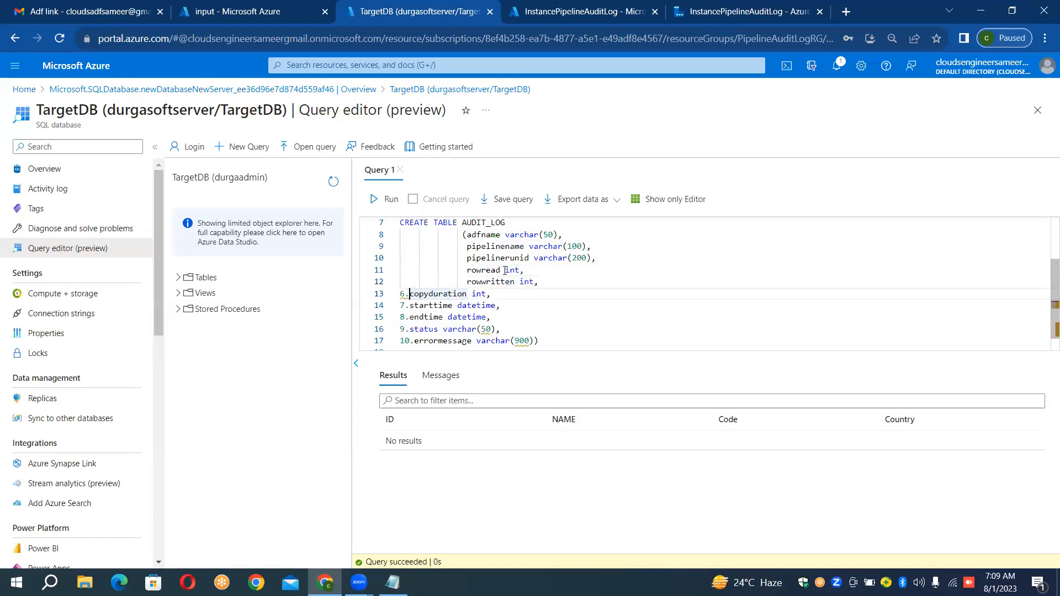
pyautogui.press('BackSpace')
pyautogui.press('BackSpace')
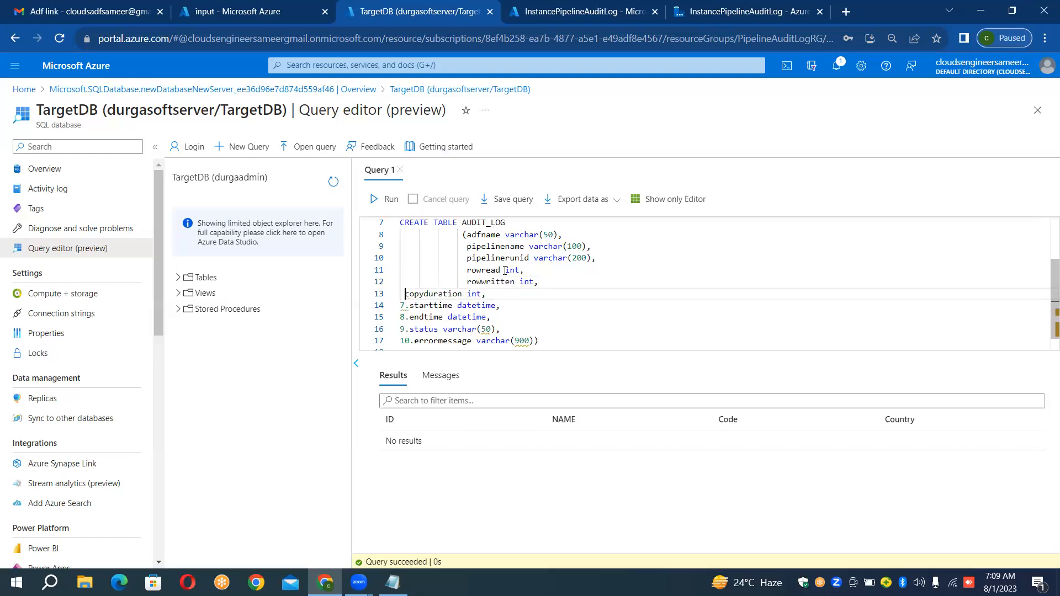
pyautogui.press('BackSpace')
pyautogui.press('BackSpace')
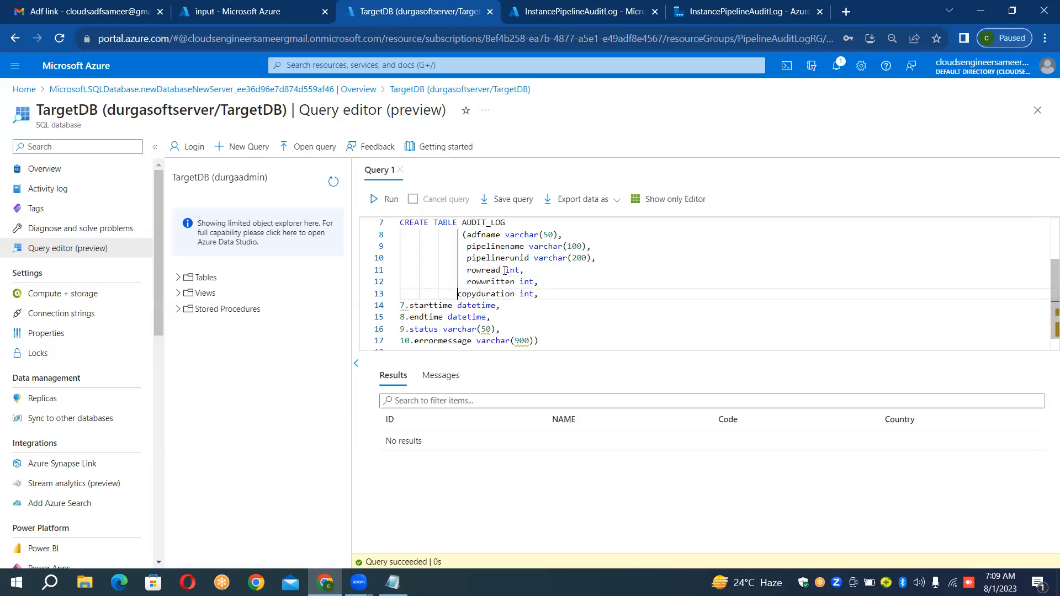
# Step: Remove the "7." numbering from the starttime column and indent the line to align with copyduration
pyautogui.press('Down')
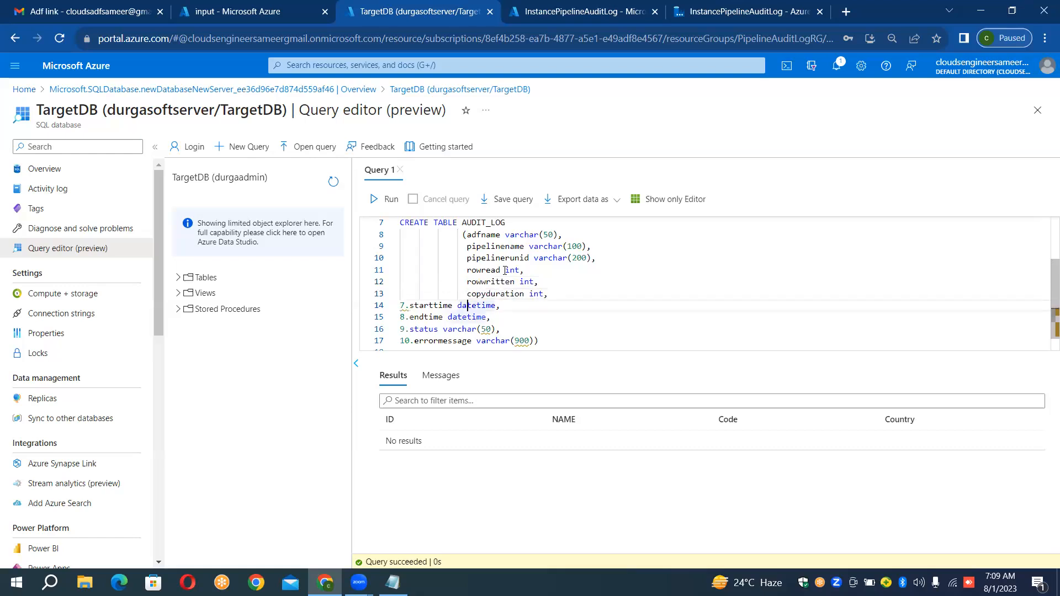
pyautogui.press('Left')
pyautogui.press('Left')
pyautogui.press('Left')
pyautogui.press('Left')
pyautogui.press('Left')
pyautogui.press('Left')
pyautogui.press('Left')
pyautogui.press('Left')
pyautogui.press('Left')
pyautogui.press('Left')
pyautogui.press('BackSpace')
pyautogui.press('BackSpace')
pyautogui.press('Tab')
pyautogui.press('Tab')
pyautogui.press('Tab')
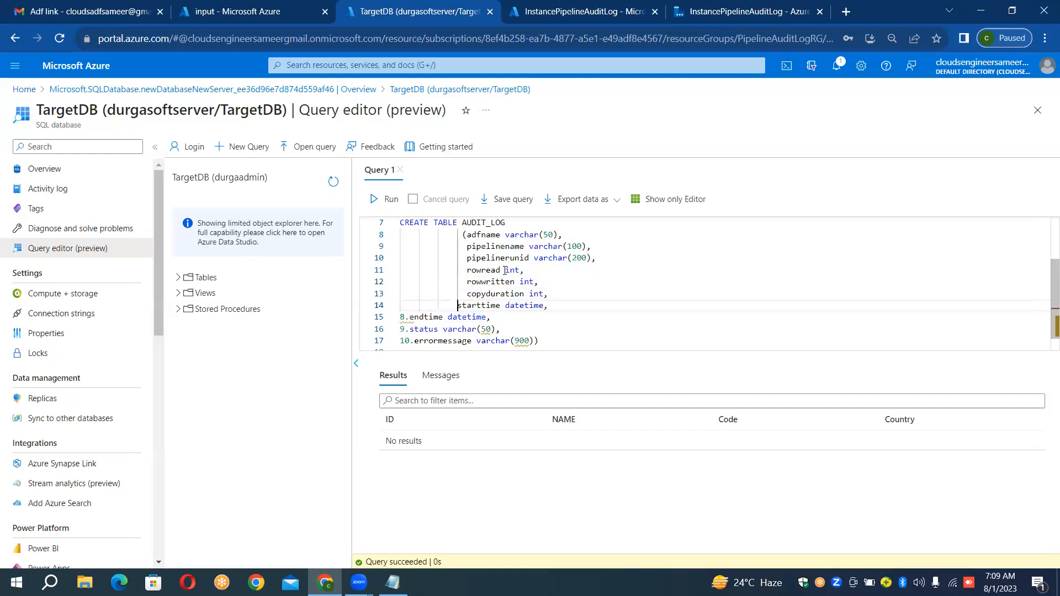
# Step: Remove the "8." numbering from the endtime column and indent the line to align with starttime
pyautogui.press('Down')
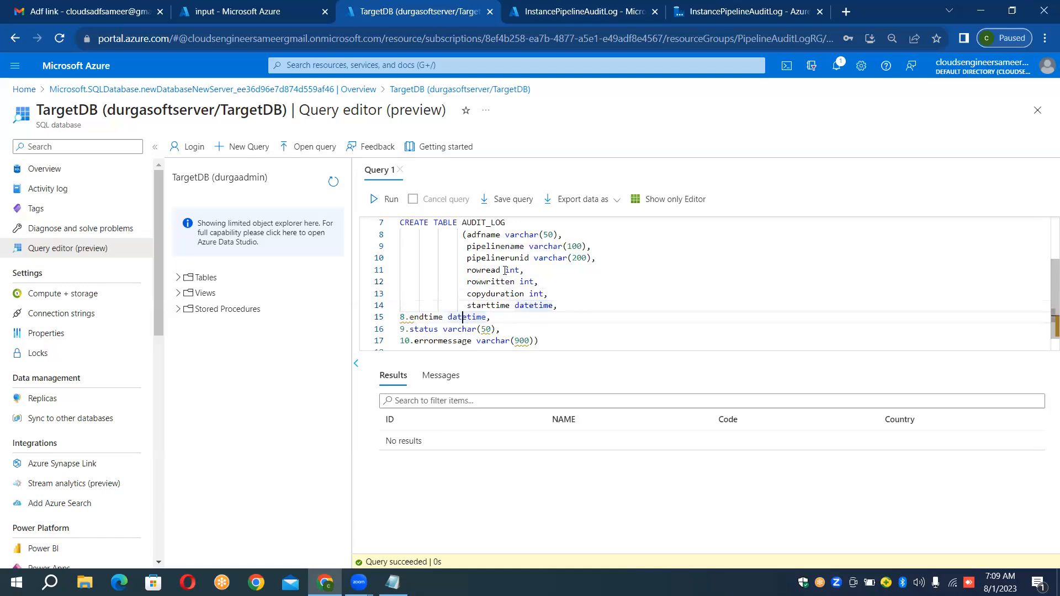
pyautogui.press('Left')
pyautogui.press('Left')
pyautogui.press('BackSpace')
pyautogui.press('BackSpace')
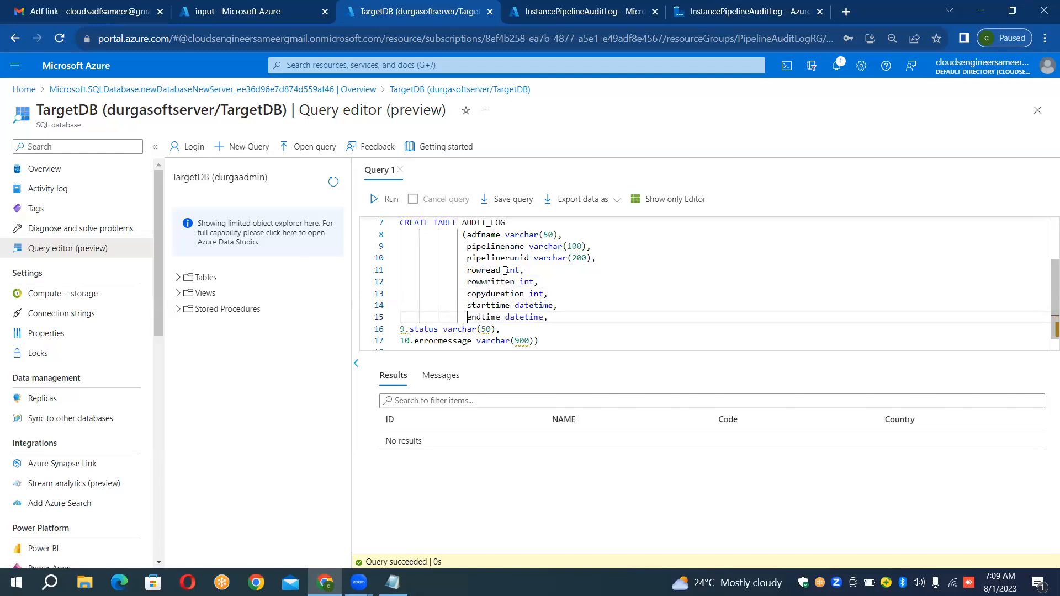
# Step: Remove the "9." numbering from the status column and indent the line to align with endtime
pyautogui.press('Down')
pyautogui.press('Left')
pyautogui.press('Left')
pyautogui.press('Left')
pyautogui.press('Left')
pyautogui.press('Left')
pyautogui.press('Left')
pyautogui.press('Left')
pyautogui.press('Left')
pyautogui.press('Left')
pyautogui.press('Left')
pyautogui.press('Left')
pyautogui.press('Left')
pyautogui.press('BackSpace')
pyautogui.press('BackSpace')
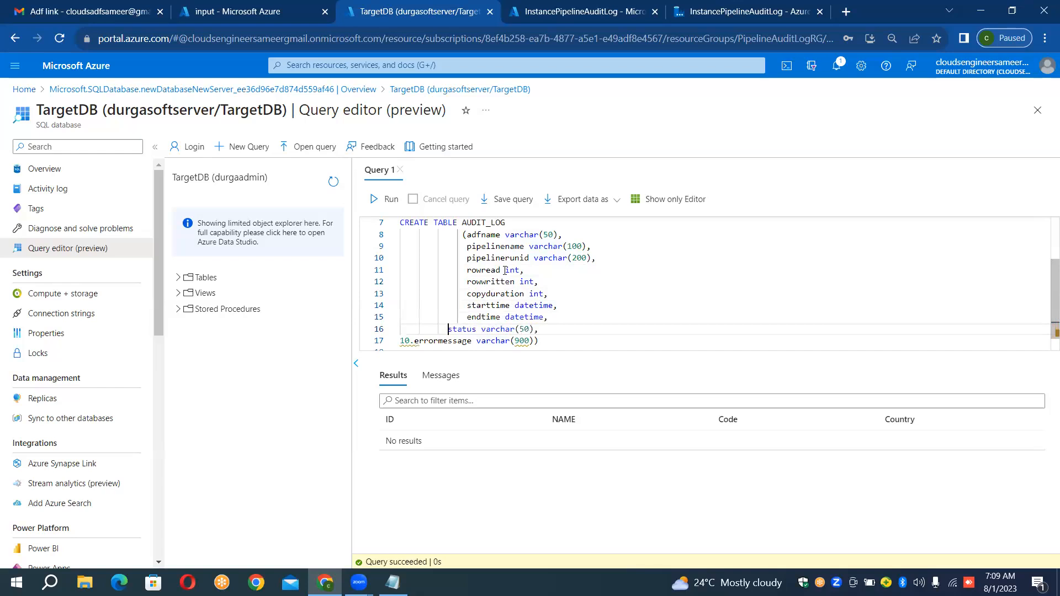
# Step: Remove the "10." numbering from the errormessage column and indent the line to align with status
pyautogui.press('Down')
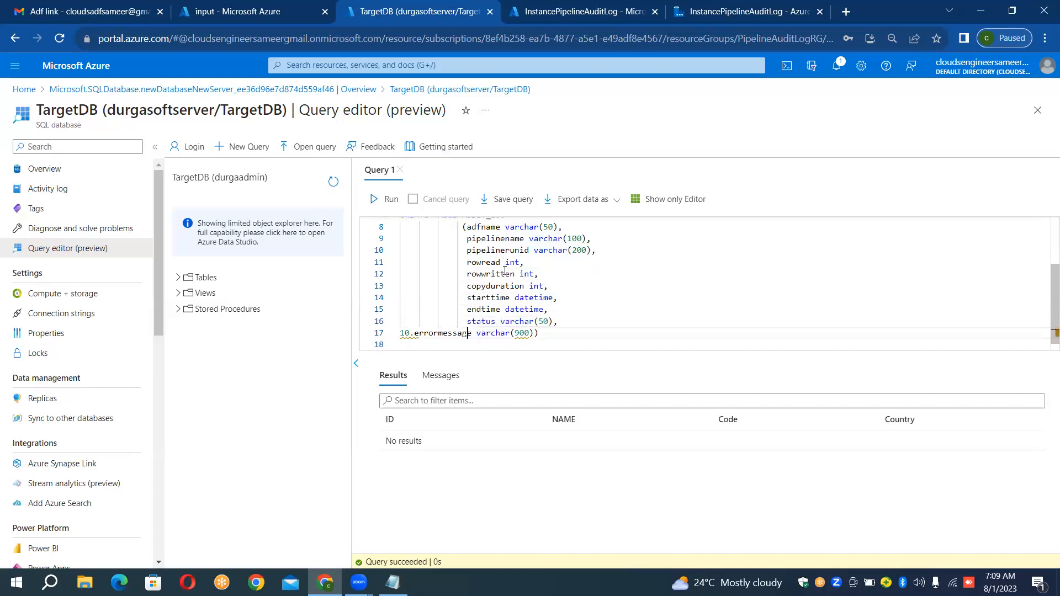
pyautogui.hotkey('ctrl', 'Left')
pyautogui.press('BackSpace')
pyautogui.press('BackSpace')
pyautogui.press('BackSpace')
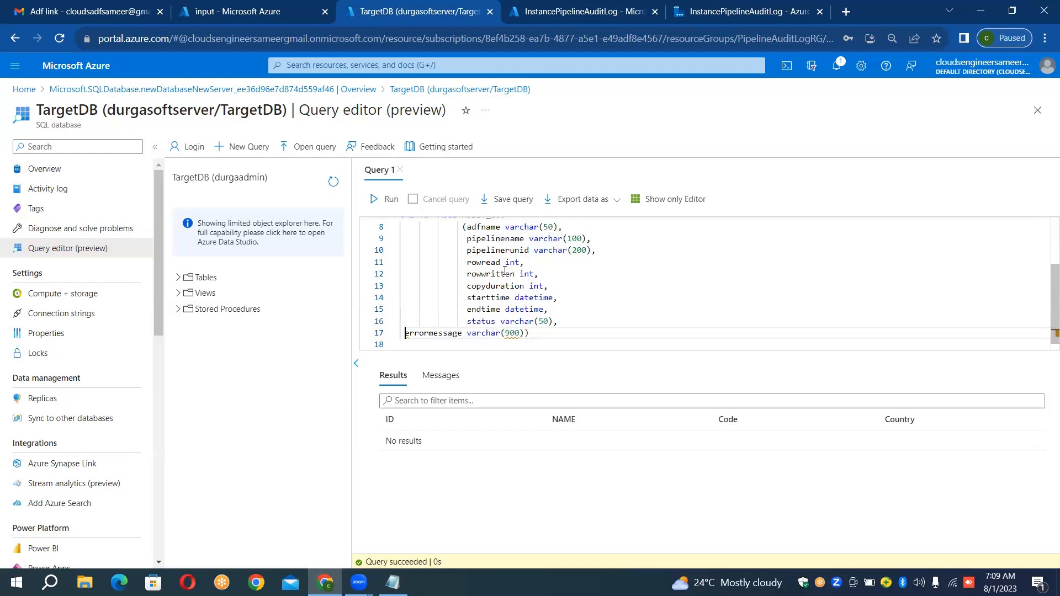
pyautogui.press('Tab')
pyautogui.press('Tab')
pyautogui.press('Tab')
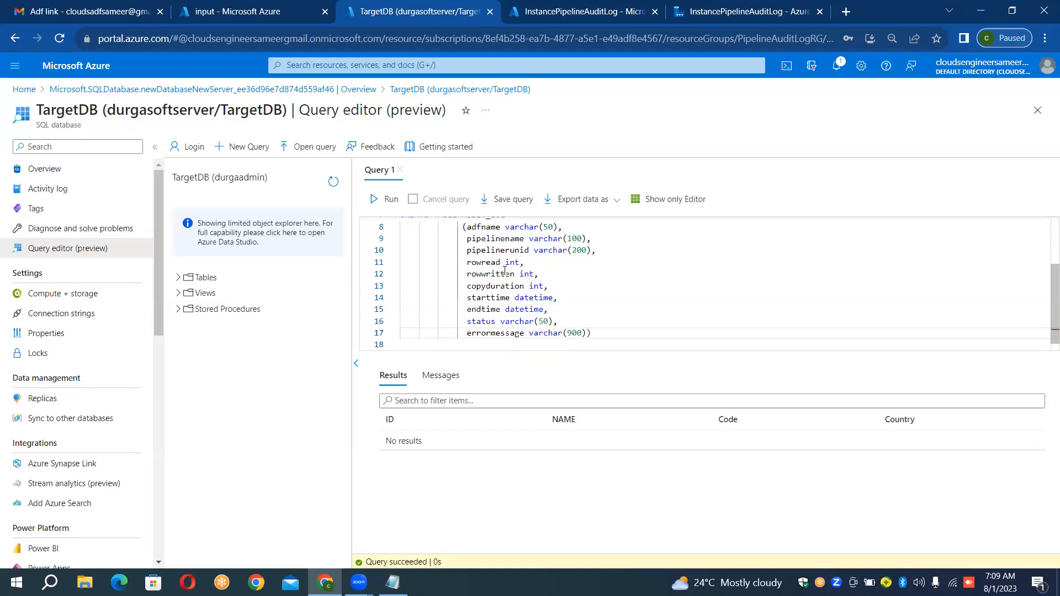
# Step: End the CREATE TABLE AUDIT_LOG statement with a semicolon and start a new line below it
pyautogui.press('Right')
pyautogui.press('Right')
pyautogui.press('Right')
pyautogui.press('Right')
pyautogui.press('Right')
pyautogui.press('Right')
pyautogui.press('Right')
pyautogui.press('Right')
pyautogui.press('Right')
pyautogui.press('Right')
pyautogui.press('Right')
pyautogui.press('Right')
pyautogui.press('Right')
pyautogui.press('Right')
pyautogui.press('Right')
pyautogui.press('Right')
pyautogui.press('Right')
pyautogui.press('Right')
pyautogui.press('Right')
pyautogui.press('Right')
pyautogui.press('Return')
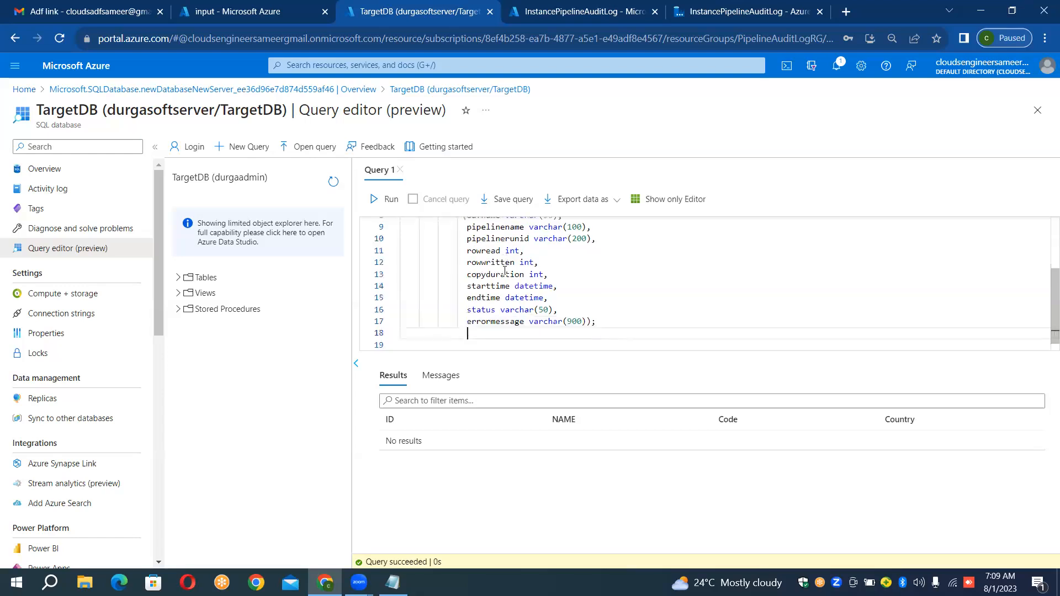
# Step: Write the query "SELECT * FROM AUDIT_LOG;" unindented on the line below the CREATE TABLE statement
pyautogui.press('BackSpace')
pyautogui.press('BackSpace')
pyautogui.press('BackSpace')
pyautogui.write('select 8 FROM')
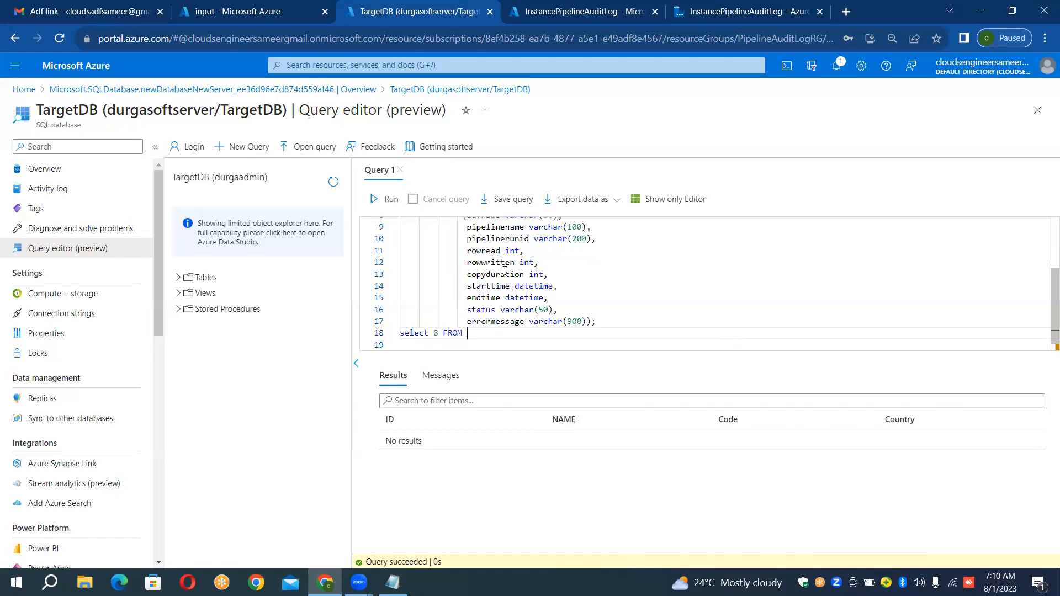
pyautogui.press('Left')
pyautogui.press('Left')
pyautogui.press('Left')
pyautogui.press('Left')
pyautogui.press('BackSpace')
pyautogui.press('BackSpace')
pyautogui.press('BackSpace')
pyautogui.press('BackSpace')
pyautogui.press('BackSpace')
pyautogui.press('BackSpace')
pyautogui.write('SELECT')
pyautogui.press('Right')
pyautogui.press('Right')
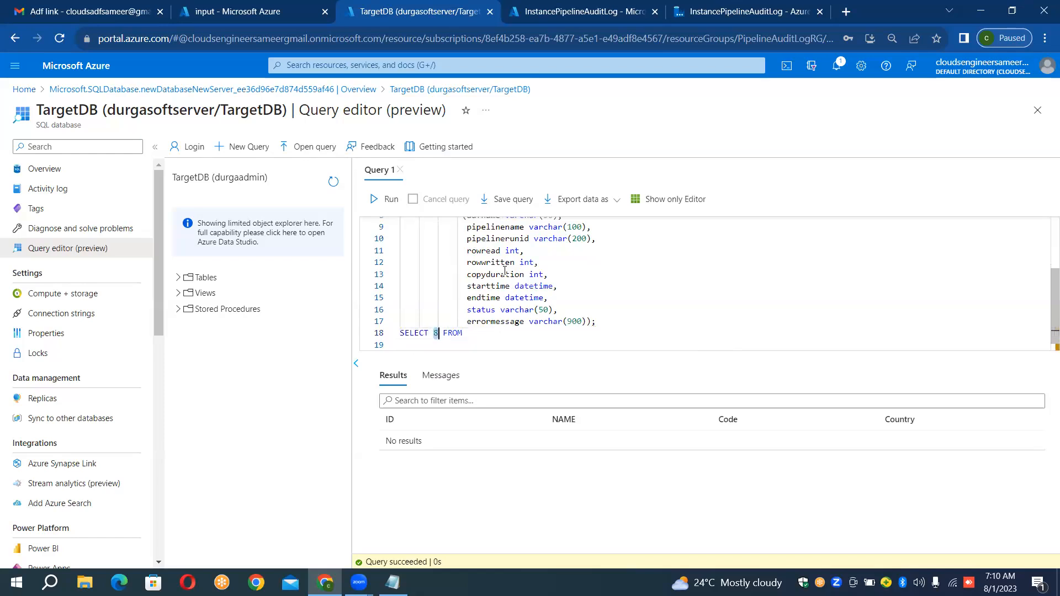
pyautogui.click(504, 274)
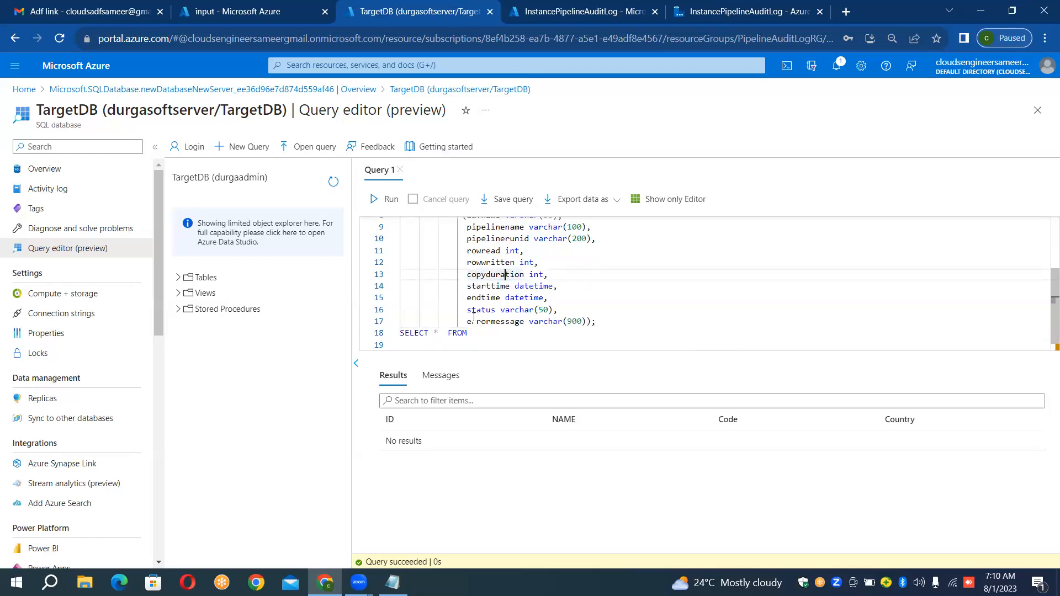
pyautogui.click(449, 333)
pyautogui.press('BackSpace')
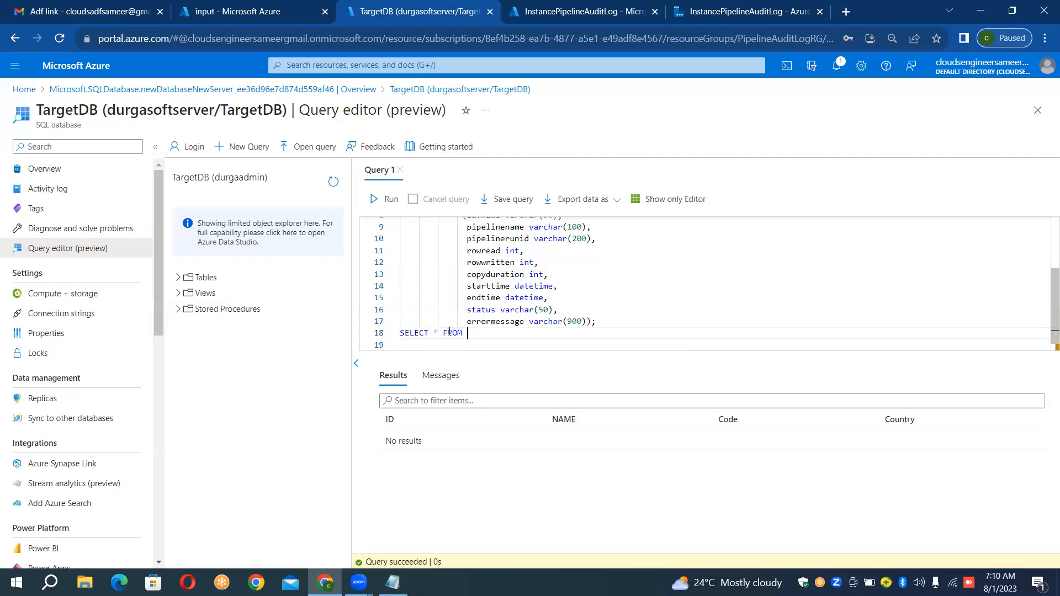
pyautogui.write('AUDIT')
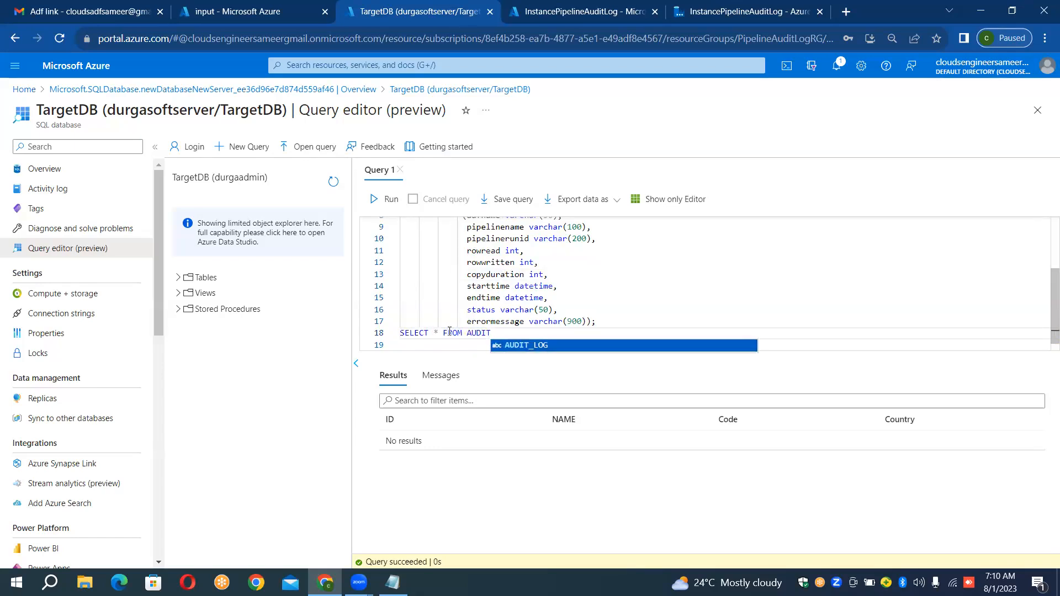
pyautogui.press('Tab')
pyautogui.write(';')
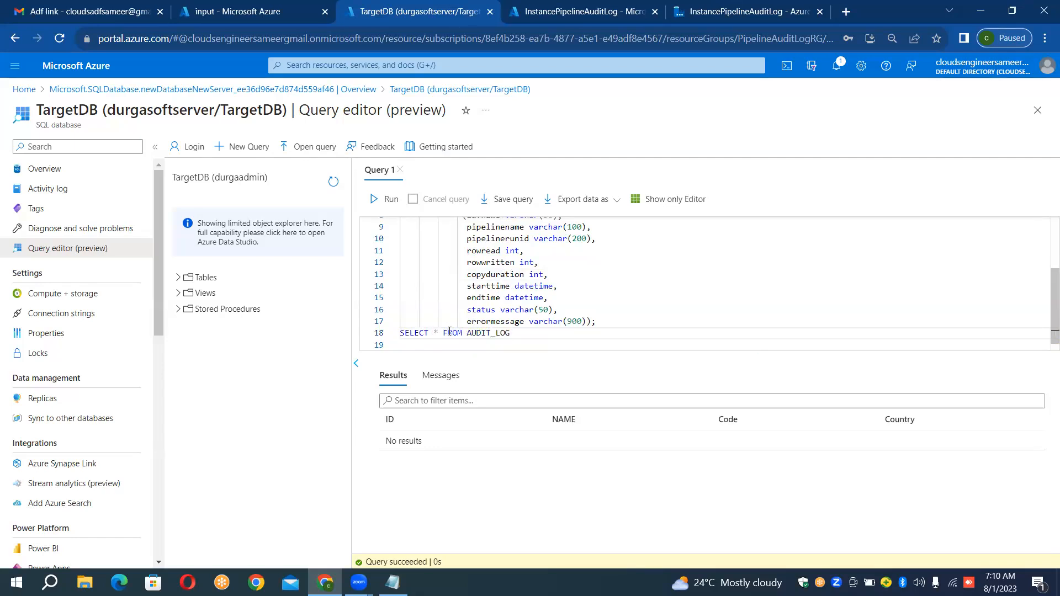
# Step: Insert a blank line between the CREATE TABLE statement and the SELECT query, and another below the query
pyautogui.press('Up')
pyautogui.press('Right')
pyautogui.press('Right')
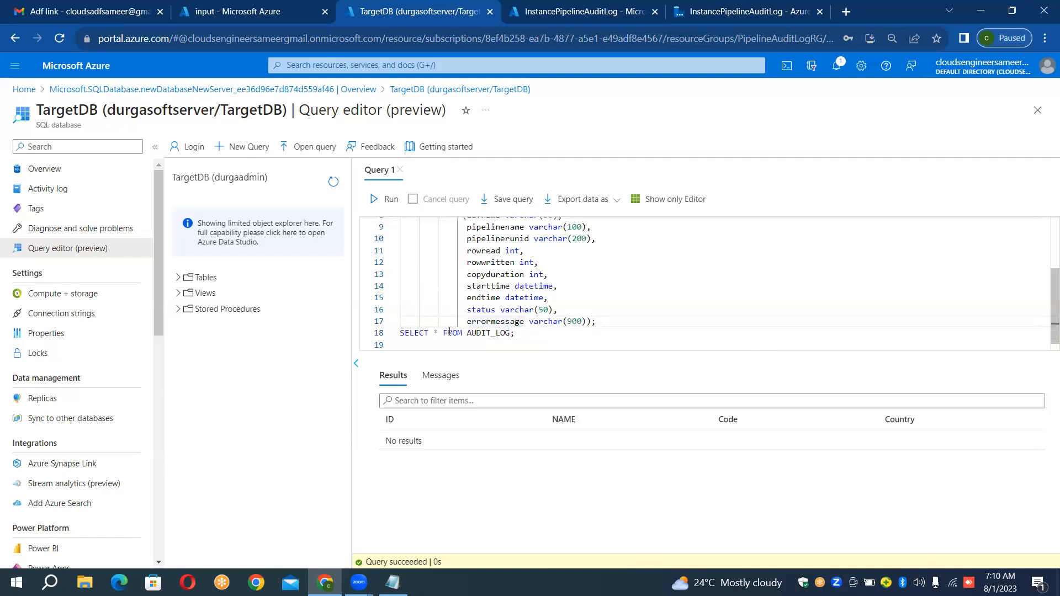
pyautogui.press('Return')
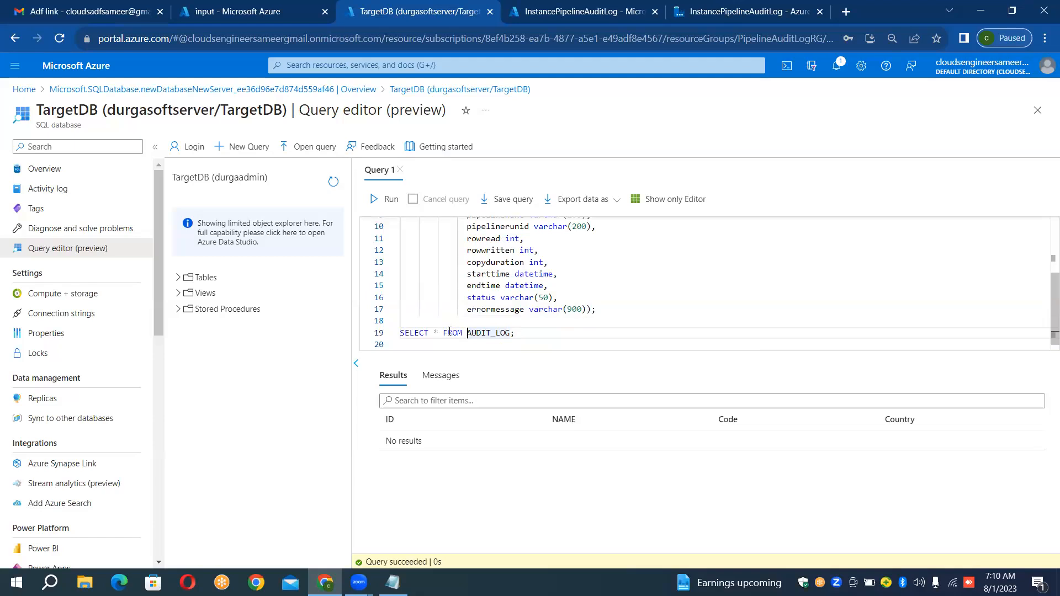
pyautogui.press('End')
pyautogui.press('Return')
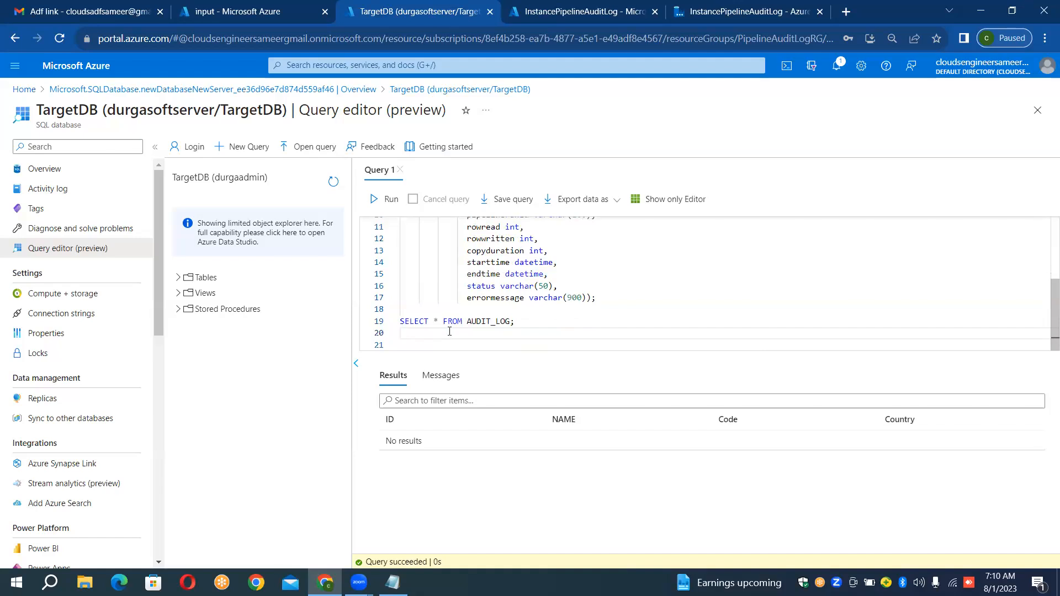
# Step: Select the whole CREATE TABLE AUDIT_LOG statement and run only that selection to create the table
pyautogui.press('Up')
pyautogui.press('Up')
pyautogui.press('Up')
pyautogui.press('Down')
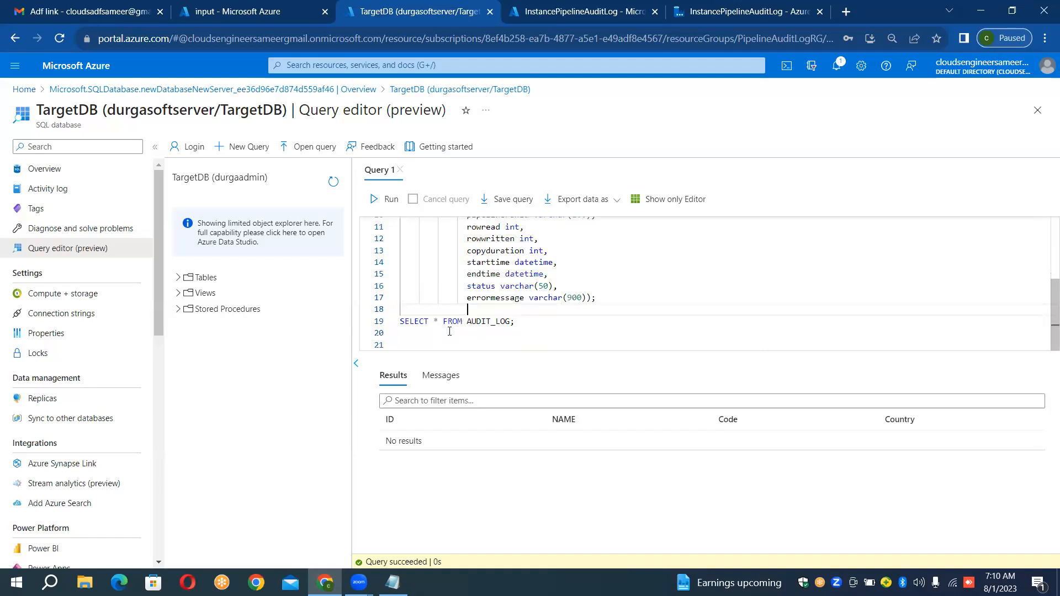
pyautogui.hotkey('shift', 'Up')
pyautogui.hotkey('shift', 'Up')
pyautogui.hotkey('shift', 'Up')
pyautogui.hotkey('shift', 'Up')
pyautogui.hotkey('shift', 'Up')
pyautogui.hotkey('shift', 'Up')
pyautogui.hotkey('shift', 'Up')
pyautogui.hotkey('shift', 'Up')
pyautogui.hotkey('shift', 'Up')
pyautogui.hotkey('shift', 'Up')
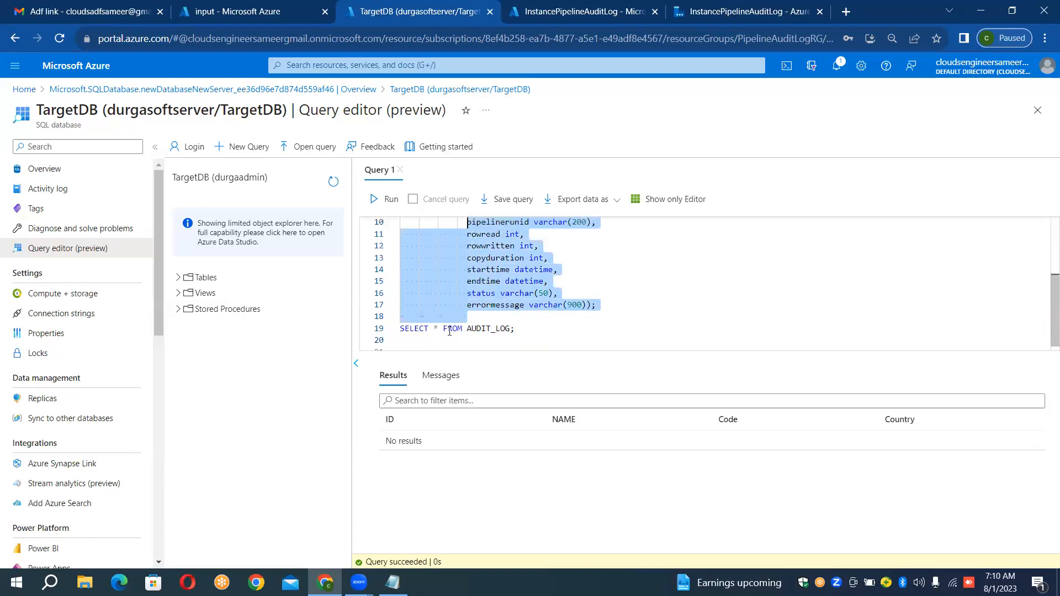
pyautogui.hotkey('shift', 'Up')
pyautogui.hotkey('shift', 'Home')
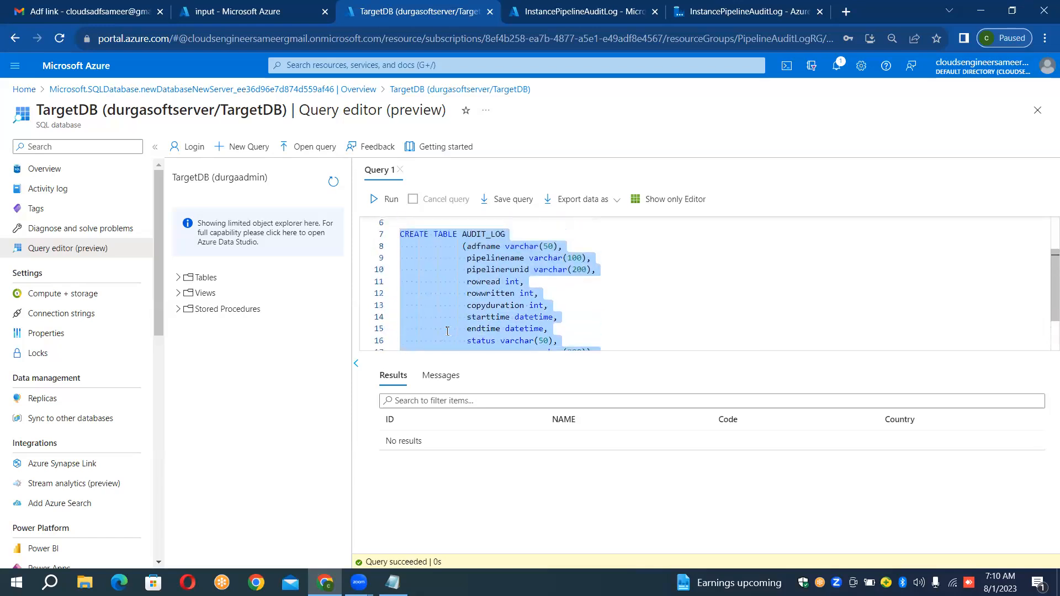
pyautogui.click(376, 201)
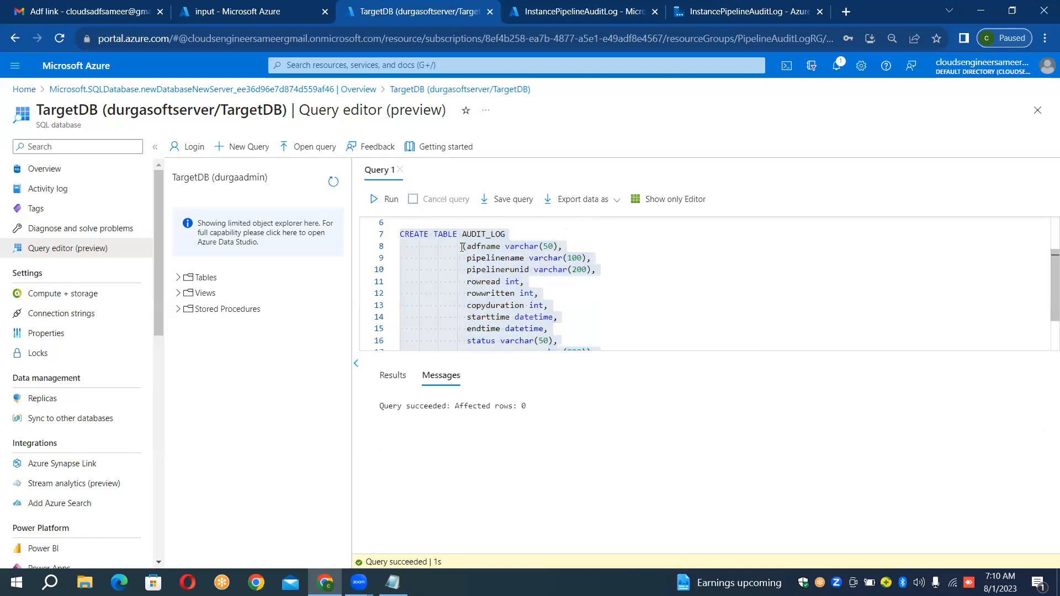
# Step: Select only the "SELECT * FROM AUDIT_LOG;" line and run it to check the new table
pyautogui.moveTo(531, 268); pyautogui.dragTo(583, 289)
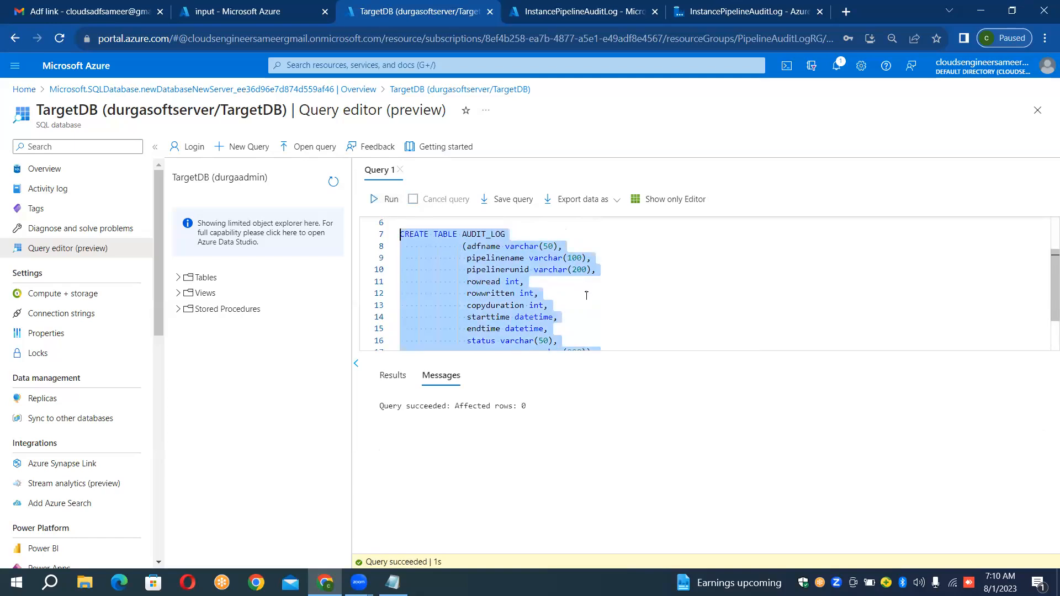
pyautogui.click(588, 296)
pyautogui.press('Down')
pyautogui.press('Down')
pyautogui.press('Down')
pyautogui.press('Down')
pyautogui.press('Down')
pyautogui.press('Down')
pyautogui.press('Down')
pyautogui.press('Down')
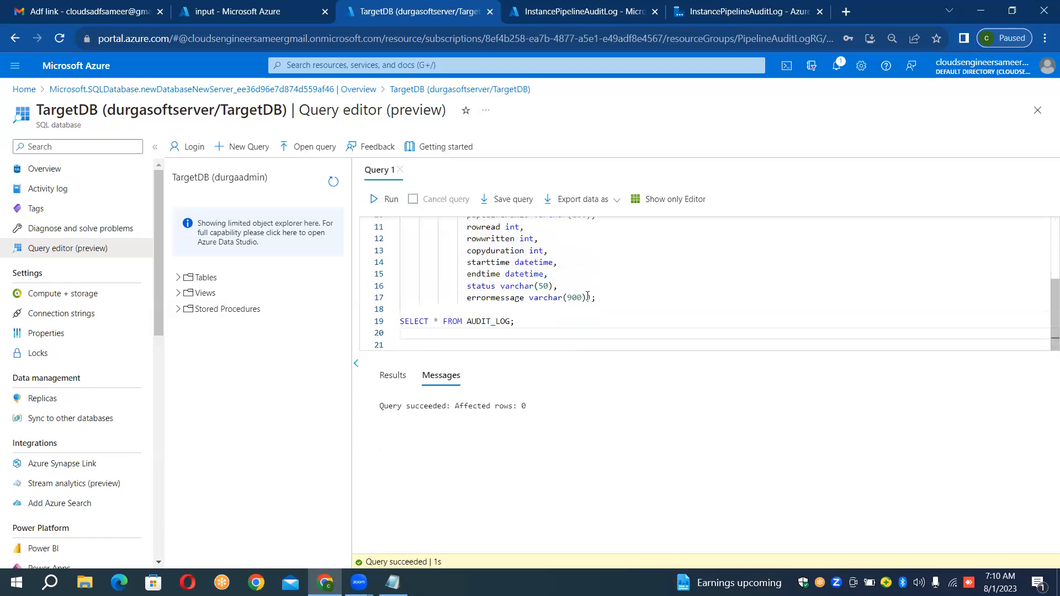
pyautogui.hotkey('shift', 'Up')
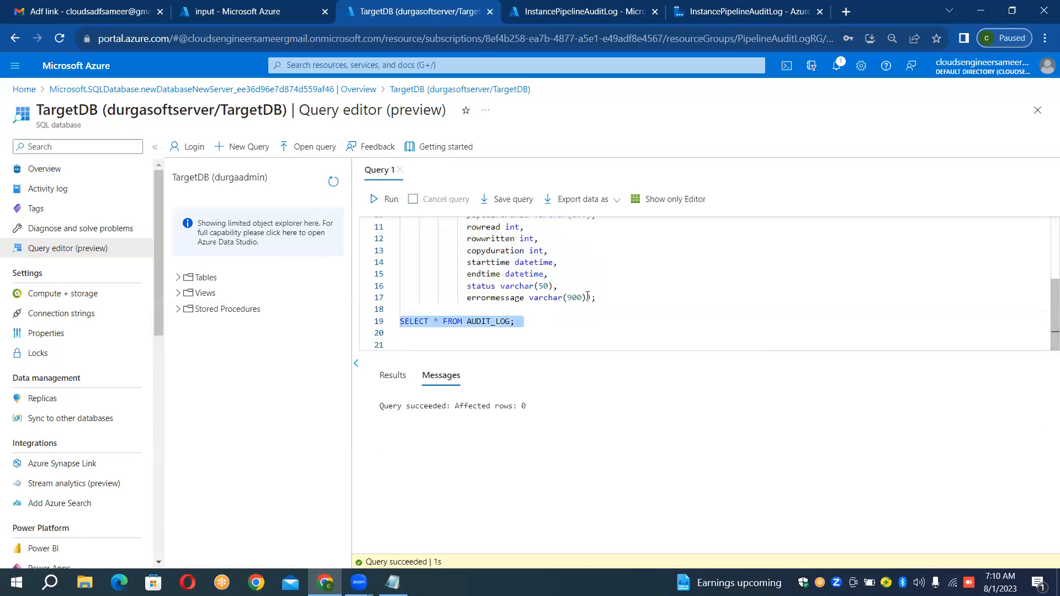
pyautogui.click(385, 200)
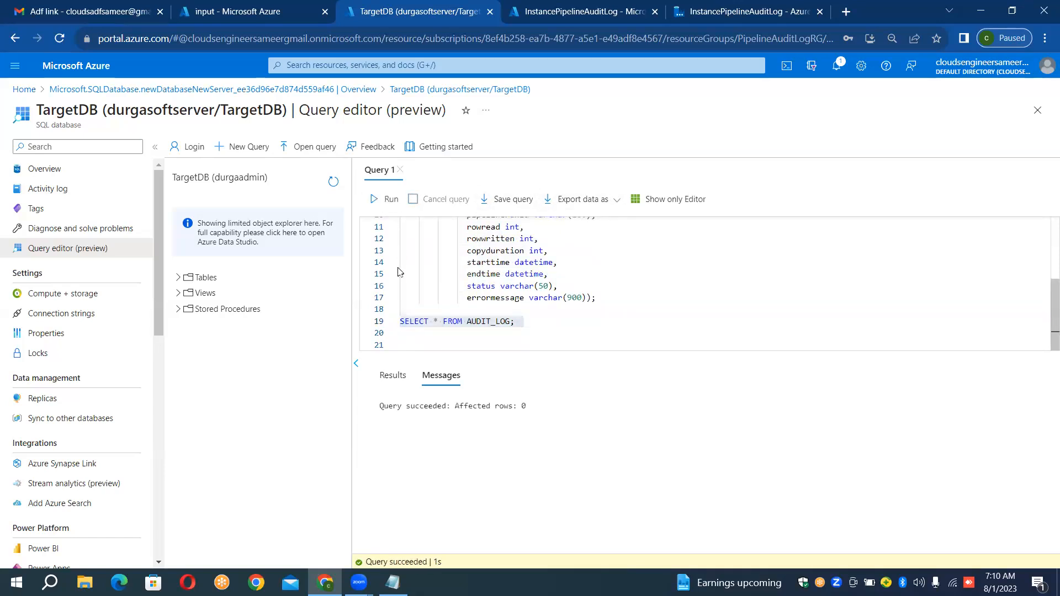
# Step: Show the result grid of the AUDIT_LOG query to examine the table's columns
pyautogui.click(397, 376)
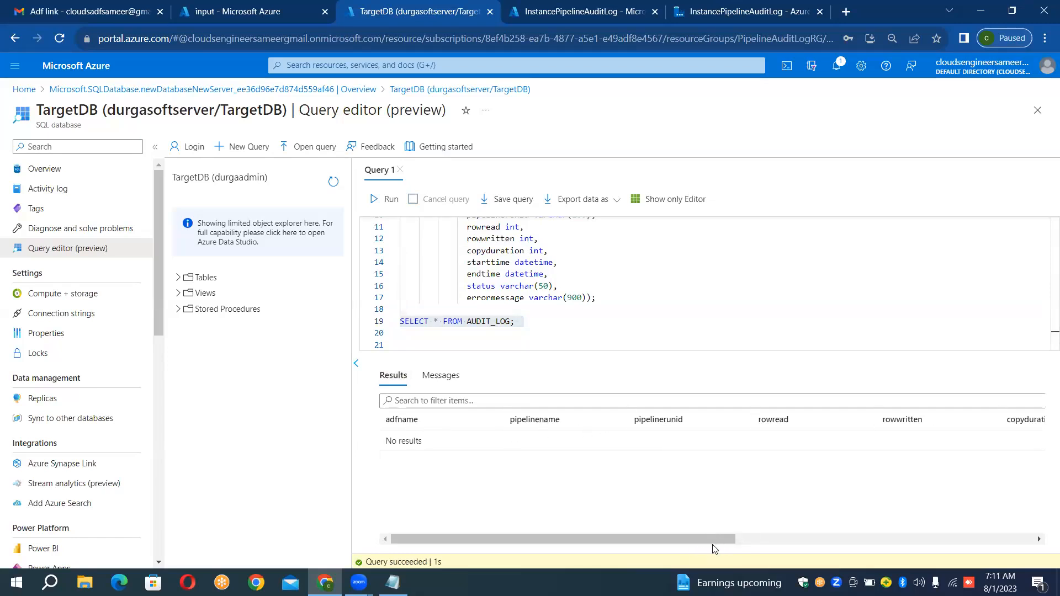
pyautogui.moveTo(713, 540); pyautogui.dragTo(585, 524)
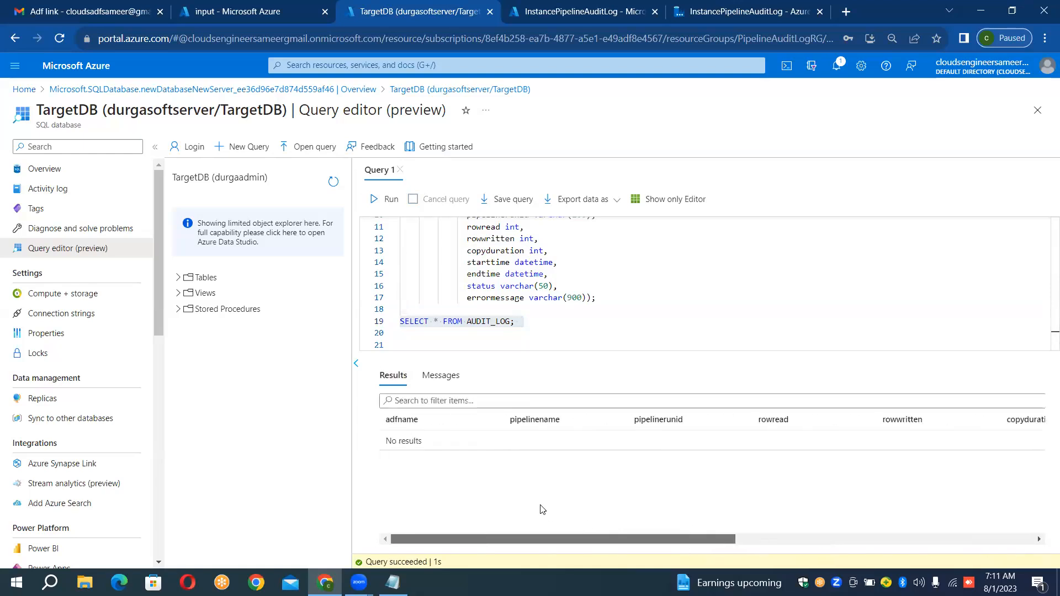
# Step: Go back through the script to its first line and examine the Airline table's CREATE and SELECT statements
pyautogui.click(536, 323)
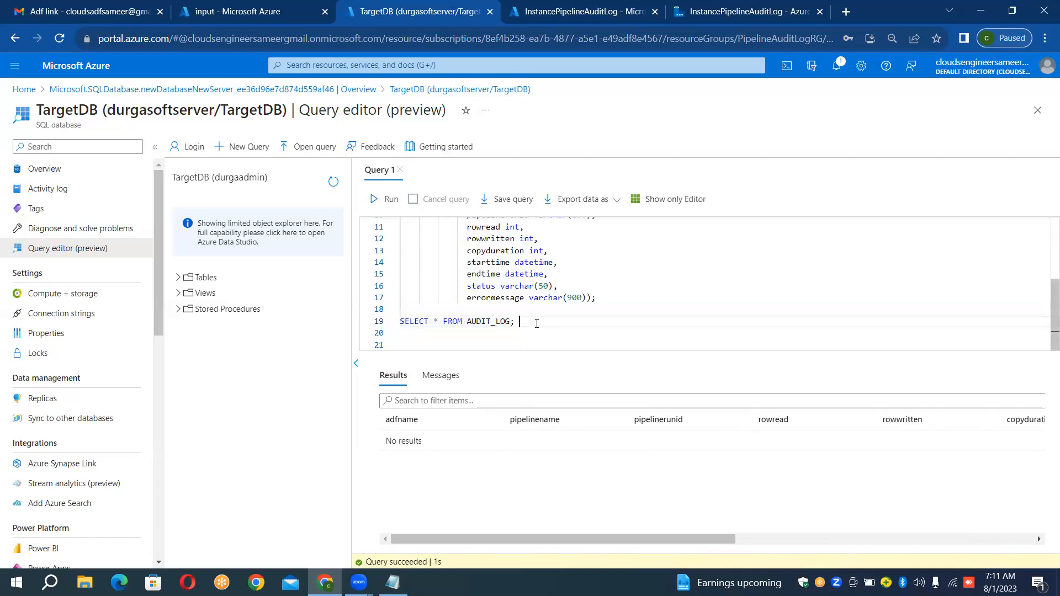
pyautogui.hotkey('shift', 'Up')
pyautogui.hotkey('shift', 'Up')
pyautogui.hotkey('shift', 'Up')
pyautogui.hotkey('shift', 'Up')
pyautogui.hotkey('shift', 'Up')
pyautogui.hotkey('shift', 'Up')
pyautogui.hotkey('shift', 'Up')
pyautogui.hotkey('shift', 'Up')
pyautogui.hotkey('shift', 'Up')
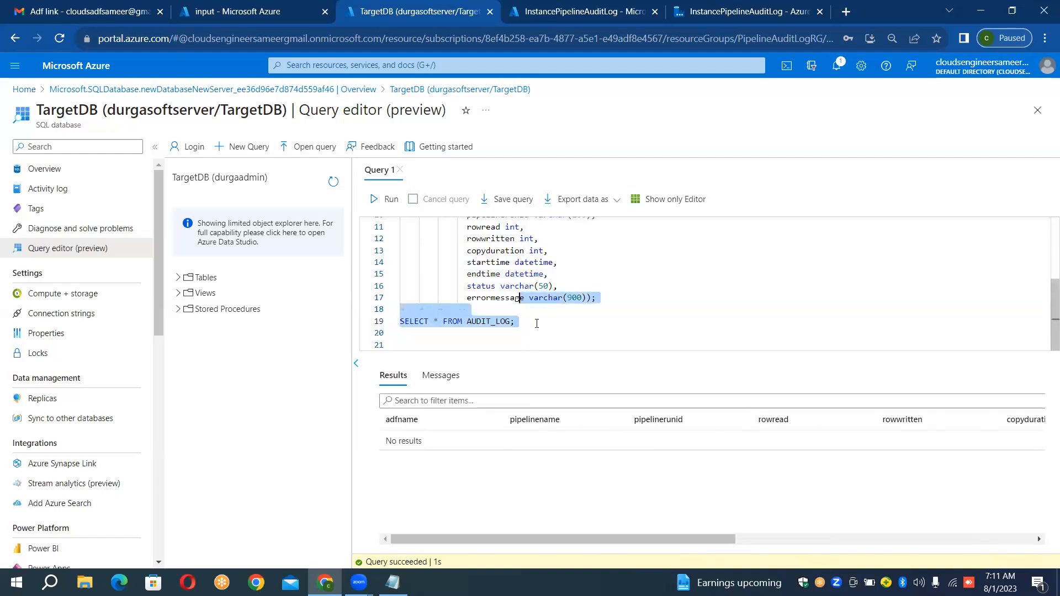
pyautogui.hotkey('shift', 'Up')
pyautogui.hotkey('shift', 'Up')
pyautogui.hotkey('shift', 'Up')
pyautogui.hotkey('shift', 'Up')
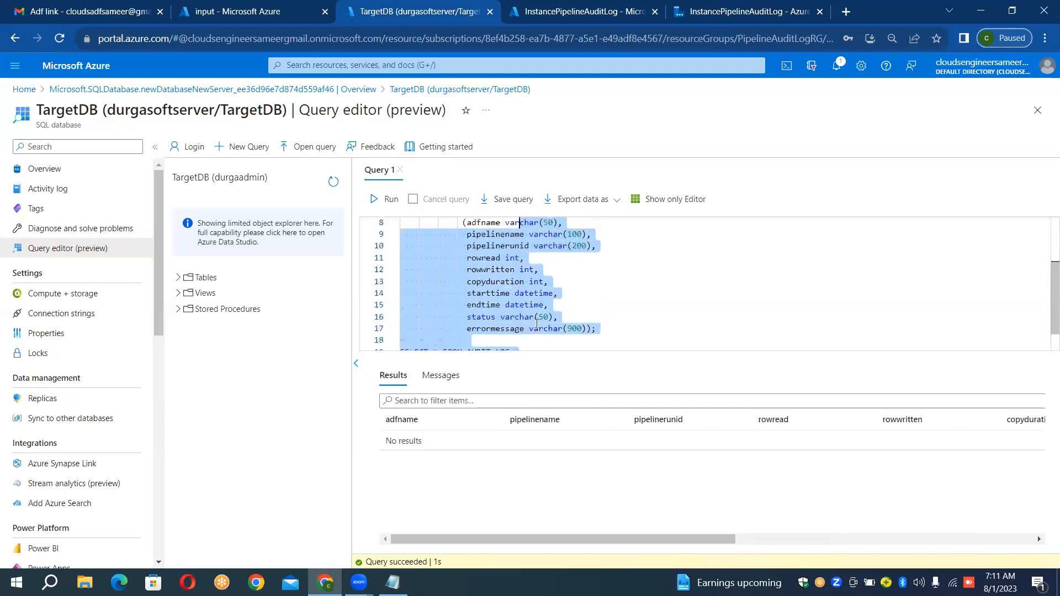
pyautogui.press('Up')
pyautogui.press('Up')
pyautogui.press('Up')
pyautogui.press('Up')
pyautogui.press('Up')
pyautogui.press('Home')
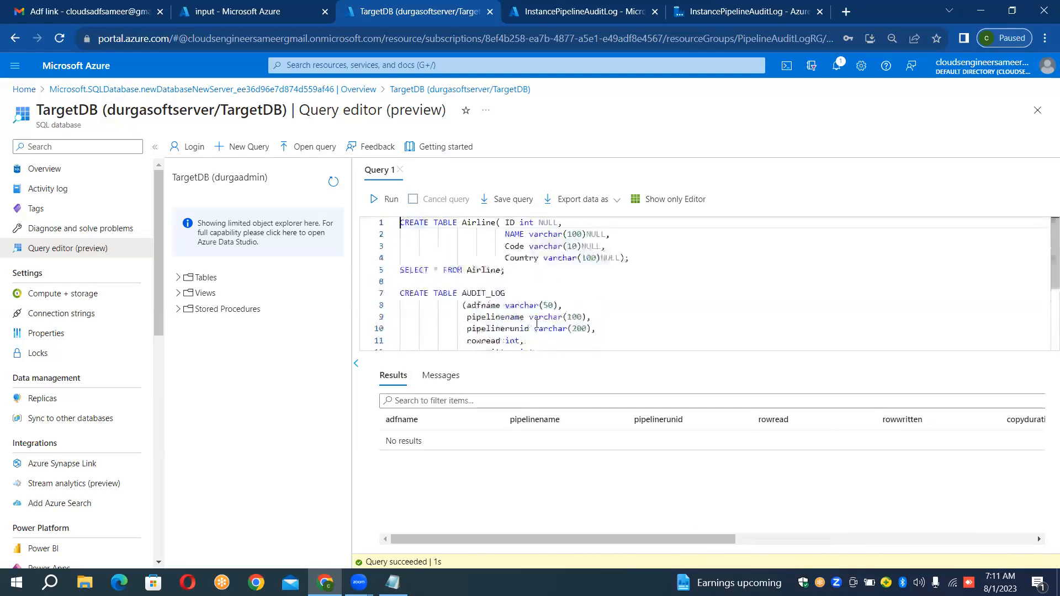
pyautogui.hotkey('shift', 'Down')
pyautogui.hotkey('shift', 'Down')
pyautogui.hotkey('shift', 'Down')
pyautogui.hotkey('shift', 'Down')
pyautogui.hotkey('shift', 'Down')
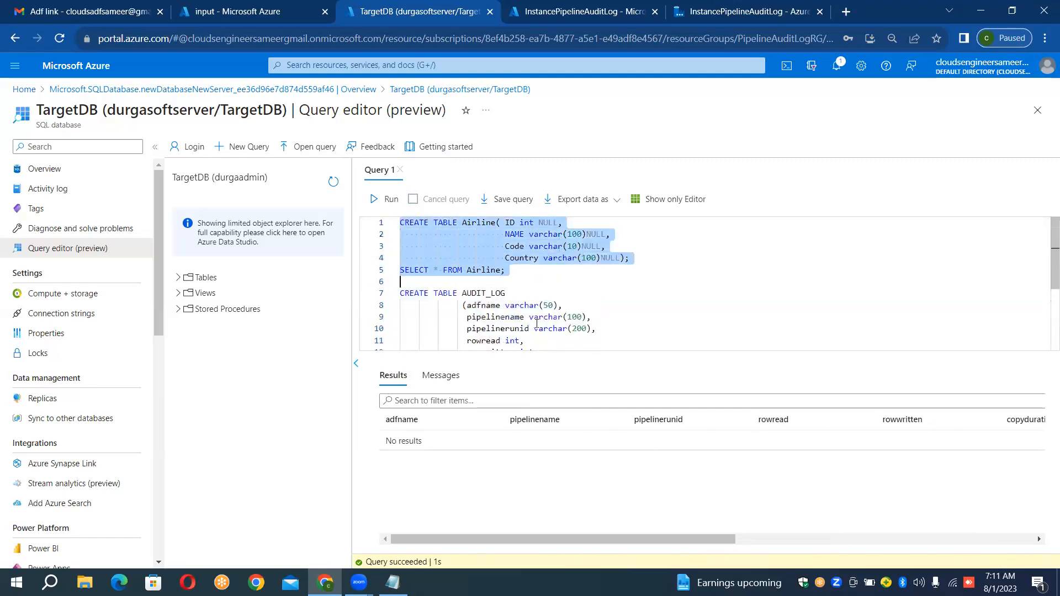
# Step: Examine the CREATE TABLE AUDIT_LOG statement and its SELECT query in the script
pyautogui.press('Down')
pyautogui.hotkey('shift', 'Down')
pyautogui.hotkey('shift', 'Down')
pyautogui.hotkey('shift', 'Down')
pyautogui.hotkey('shift', 'Down')
pyautogui.hotkey('shift', 'Down')
pyautogui.hotkey('shift', 'Down')
pyautogui.hotkey('shift', 'Down')
pyautogui.hotkey('shift', 'Down')
pyautogui.hotkey('shift', 'Down')
pyautogui.hotkey('shift', 'Down')
pyautogui.hotkey('shift', 'Down')
pyautogui.hotkey('shift', 'Down')
pyautogui.hotkey('shift', 'Down')
pyautogui.hotkey('shift', 'Down')
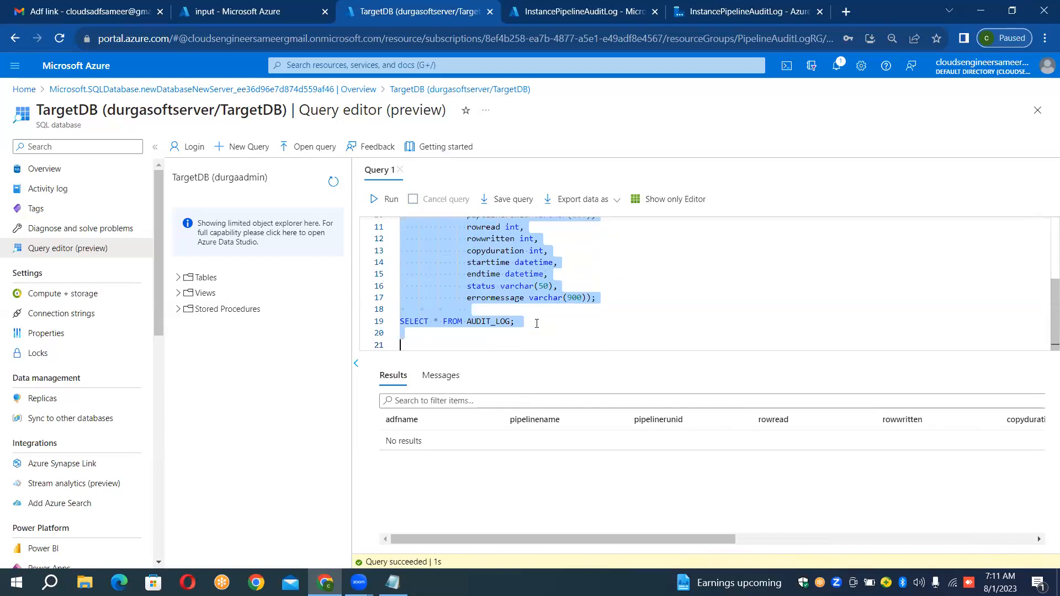
pyautogui.press('Down')
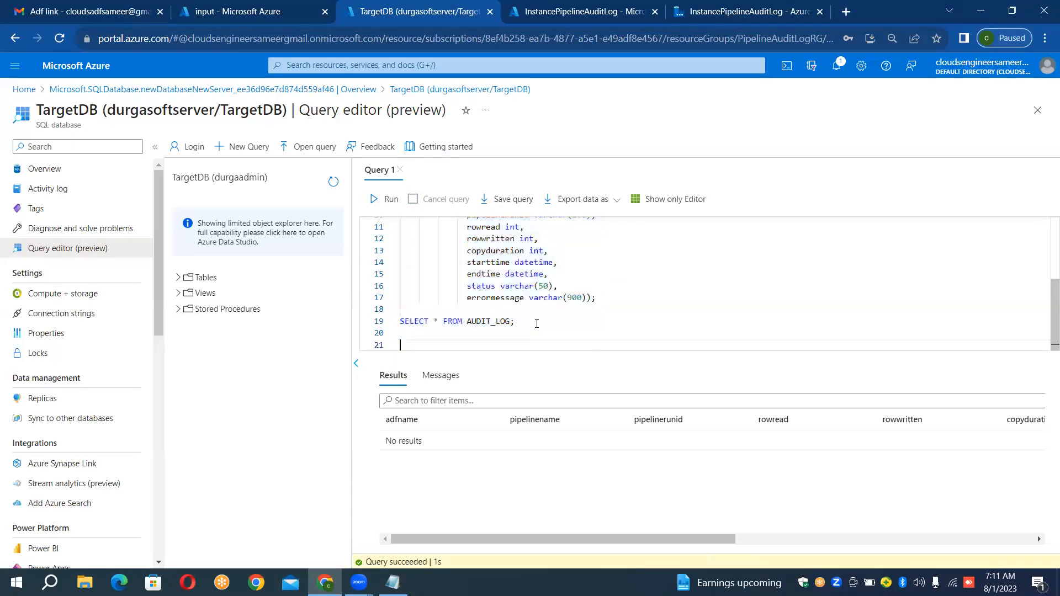
pyautogui.press('Up')
pyautogui.hotkey('shift', 'Up')
pyautogui.hotkey('shift', 'Up')
pyautogui.hotkey('shift', 'Up')
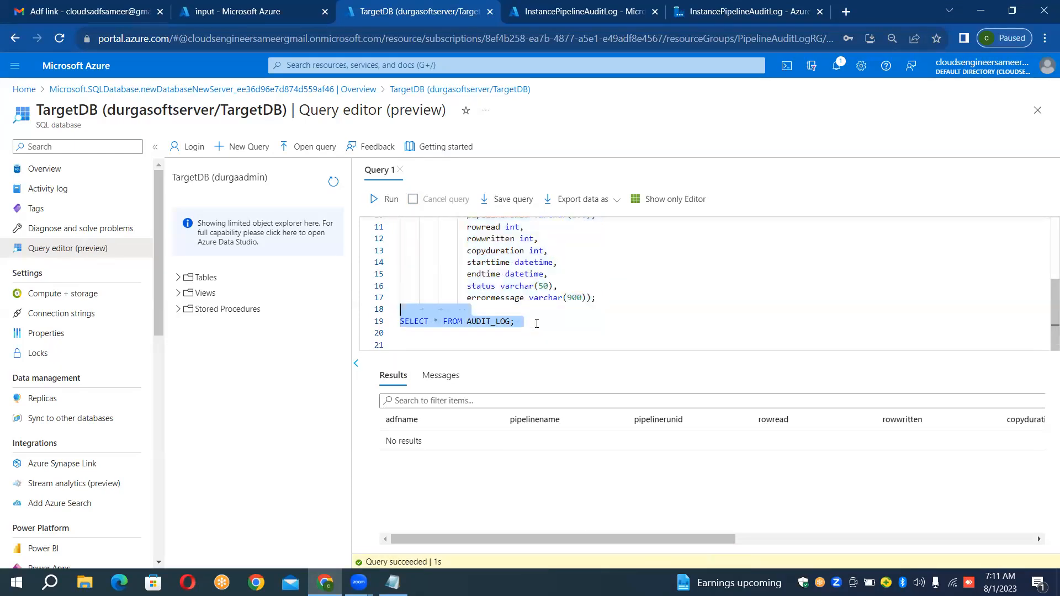
pyautogui.hotkey('shift', 'Up')
pyautogui.hotkey('shift', 'Up')
pyautogui.hotkey('shift', 'Up')
pyautogui.hotkey('shift', 'Up')
pyautogui.hotkey('shift', 'Up')
pyautogui.hotkey('shift', 'Up')
pyautogui.hotkey('shift', 'Up')
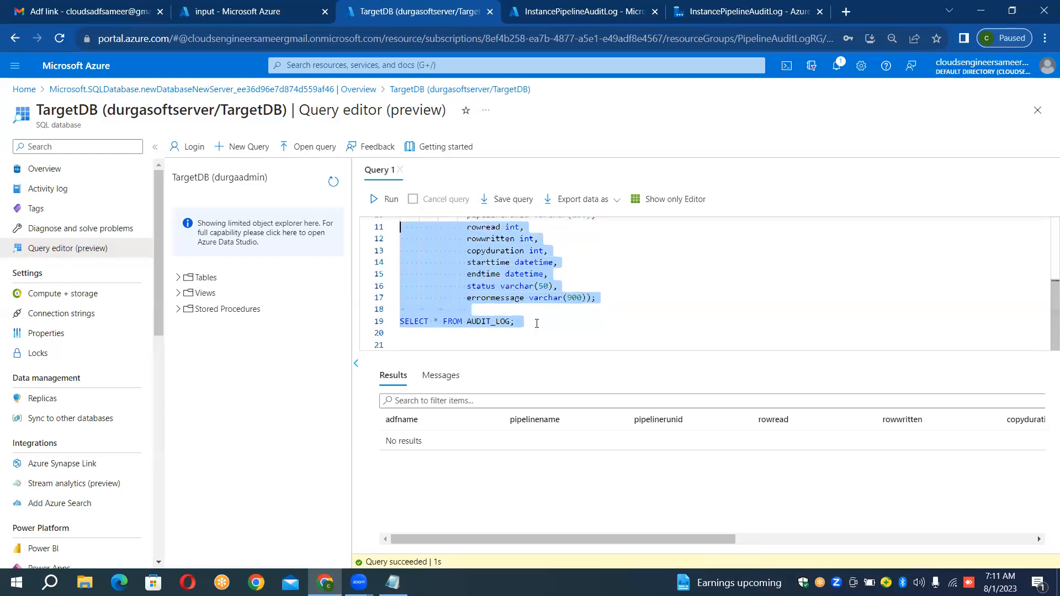
pyautogui.hotkey('shift', 'Up')
pyautogui.hotkey('shift', 'Up')
pyautogui.hotkey('shift', 'Up')
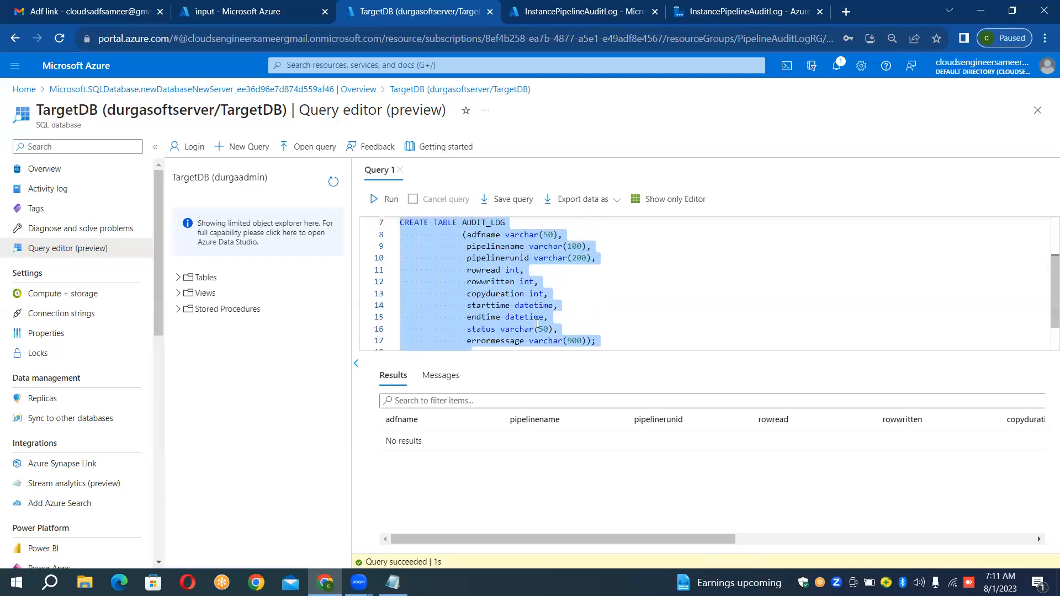
# Step: Write the header "CREATE PROCEDURE USP_AUDIT_LOG" on the last line of the script, below the AUDIT_LOG query
pyautogui.hotkey('ctrl', 'End')
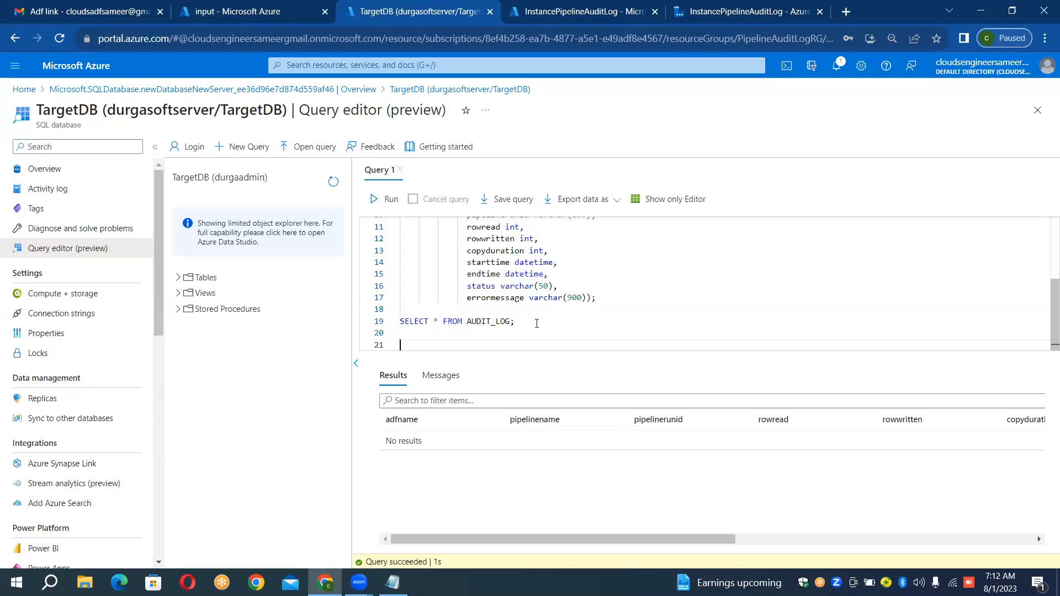
pyautogui.write('CREATE PR')
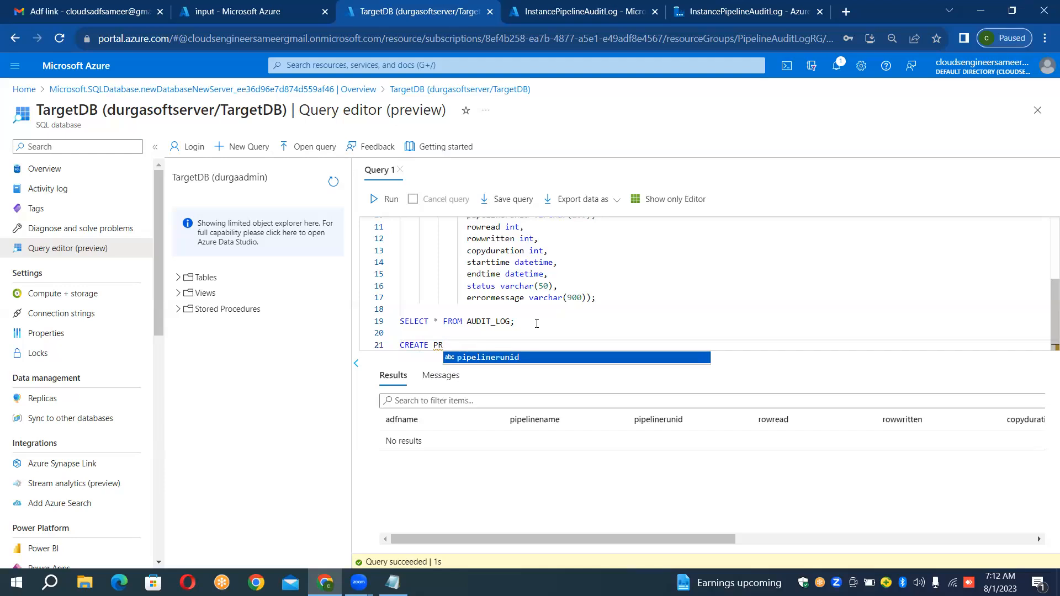
pyautogui.write('OCE')
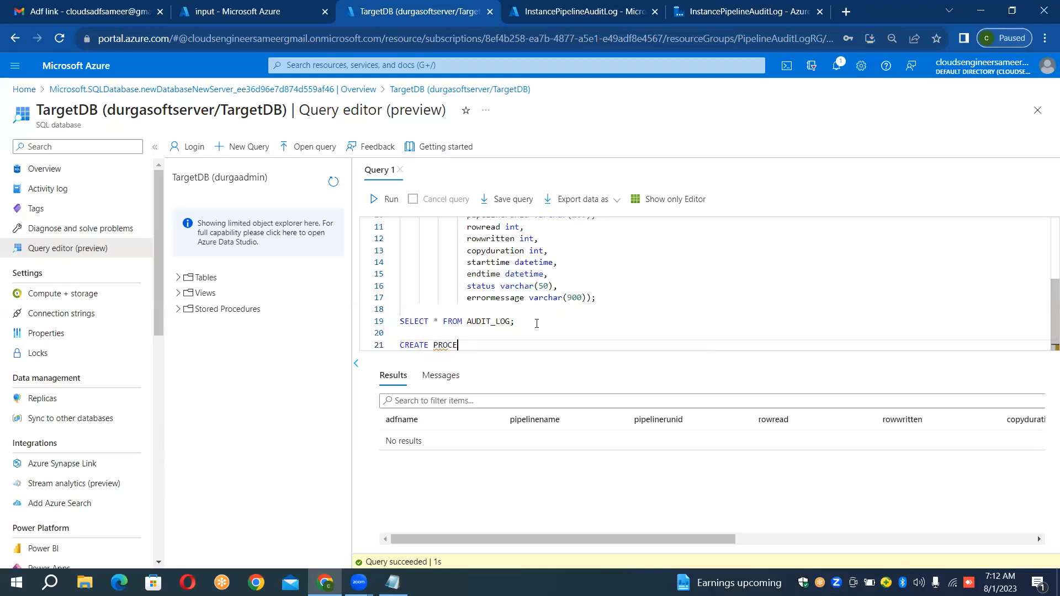
pyautogui.write('DURE U')
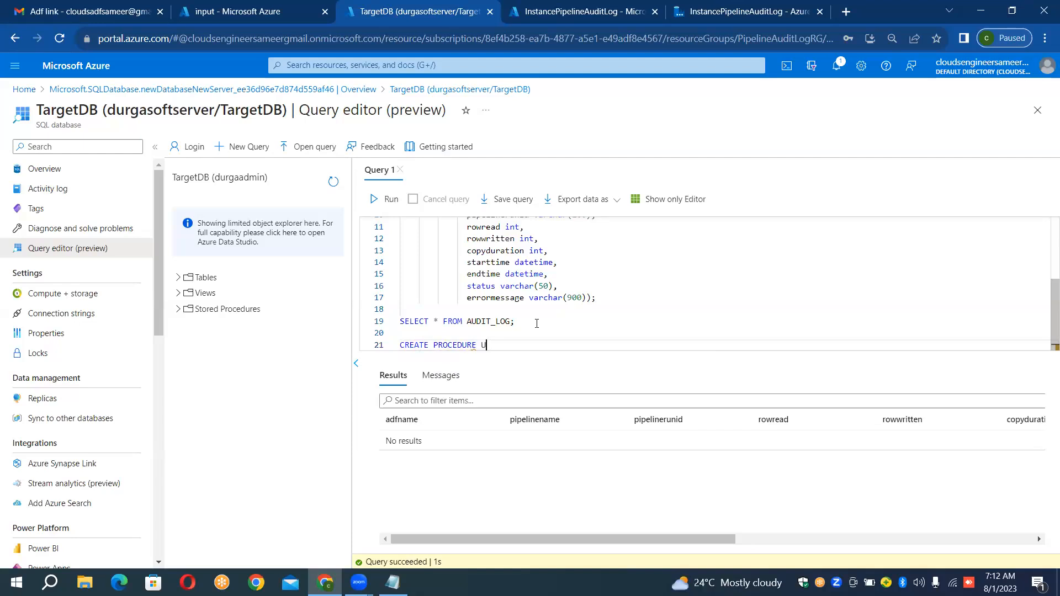
pyautogui.write('SP_')
pyautogui.write('AUIT')
pyautogui.press('BackSpace')
pyautogui.press('BackSpace')
pyautogui.write('DIT_LOG')
# Step: Copy the AUDIT_LOG column definitions from adfname through errormessage, leaving out the opening parenthesis
pyautogui.press('Up')
pyautogui.press('Up')
pyautogui.press('Up')
pyautogui.press('Up')
pyautogui.press('Up')
pyautogui.press('Up')
pyautogui.press('Up')
pyautogui.press('Up')
pyautogui.press('Up')
pyautogui.press('Up')
pyautogui.press('Up')
pyautogui.press('Up')
pyautogui.press('Up')
pyautogui.press('Up')
pyautogui.press('Up')
pyautogui.press('Up')
pyautogui.press('Up')
pyautogui.press('Down')
pyautogui.press('Down')
pyautogui.press('Down')
pyautogui.press('Down')
pyautogui.press('Left')
pyautogui.press('Left')
pyautogui.press('Left')
pyautogui.press('Left')
pyautogui.press('Left')
pyautogui.press('Left')
pyautogui.press('Left')
pyautogui.press('Left')
pyautogui.press('Left')
pyautogui.press('Left')
pyautogui.press('Left')
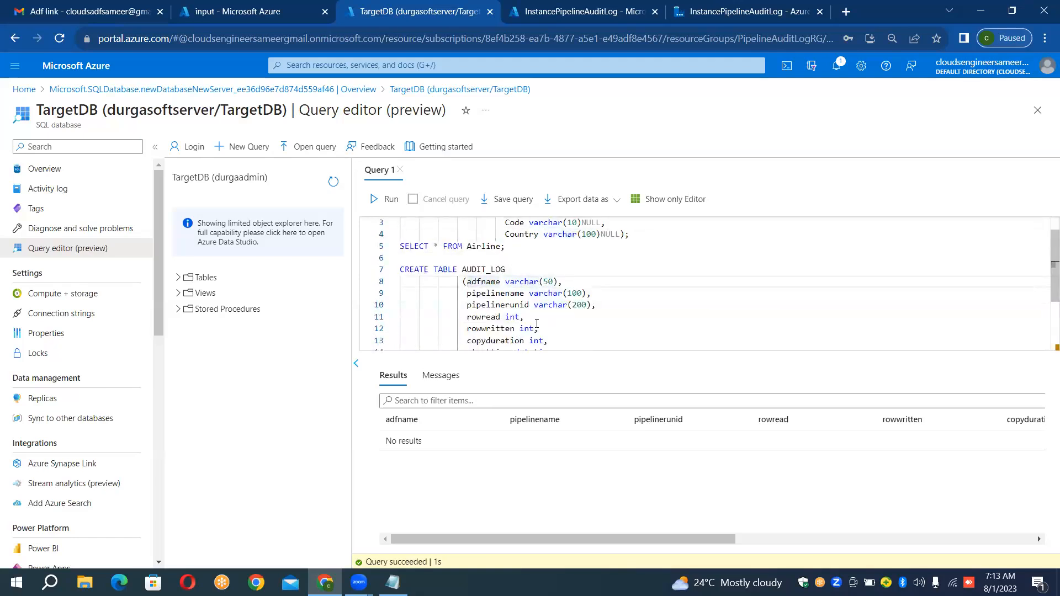
pyautogui.hotkey('shift', 'Down')
pyautogui.hotkey('shift', 'Down')
pyautogui.hotkey('shift', 'Down')
pyautogui.hotkey('shift', 'Down')
pyautogui.hotkey('shift', 'Down')
pyautogui.hotkey('shift', 'Down')
pyautogui.hotkey('shift', 'Down')
pyautogui.hotkey('shift', 'Down')
pyautogui.hotkey('shift', 'Down')
pyautogui.hotkey('shift', 'Down')
pyautogui.hotkey('ctrl', 'c')
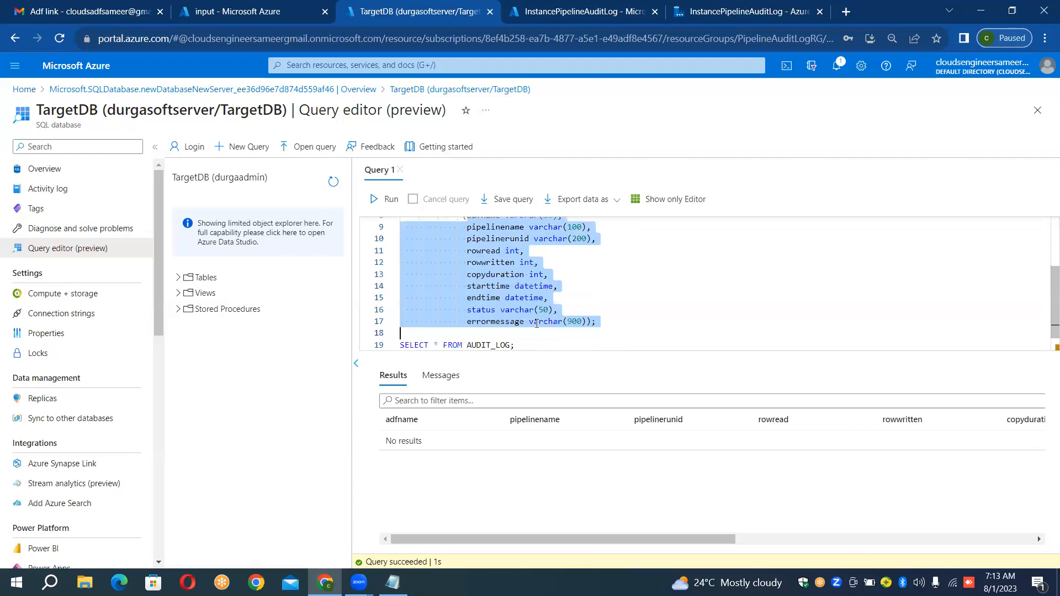
# Step: Paste the copied column definitions on a new line below the CREATE PROCEDURE USP_AUDIT_LOG header
pyautogui.press('Down')
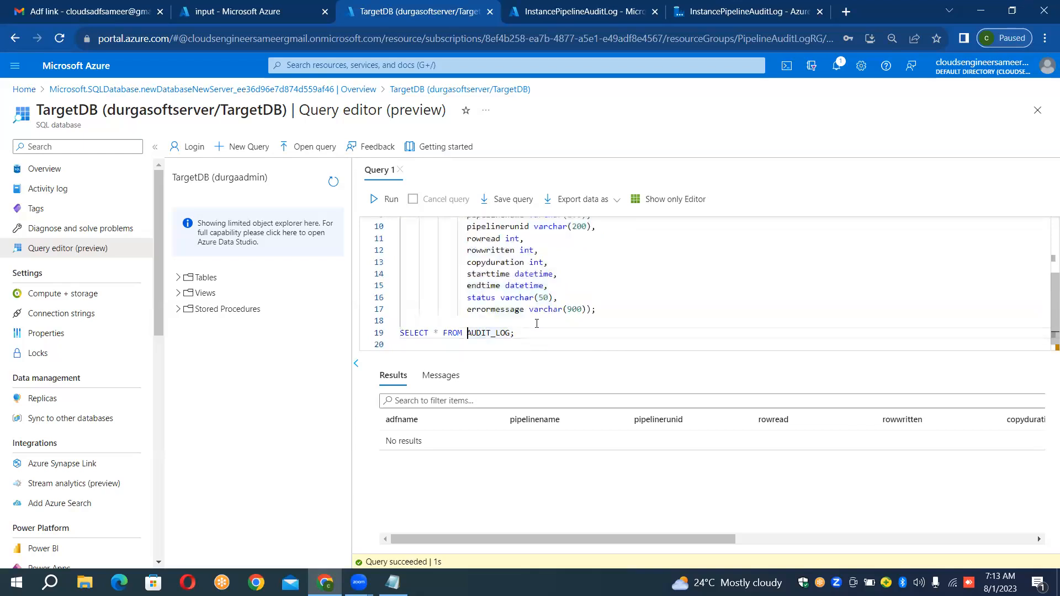
pyautogui.press('Down')
pyautogui.press('Down')
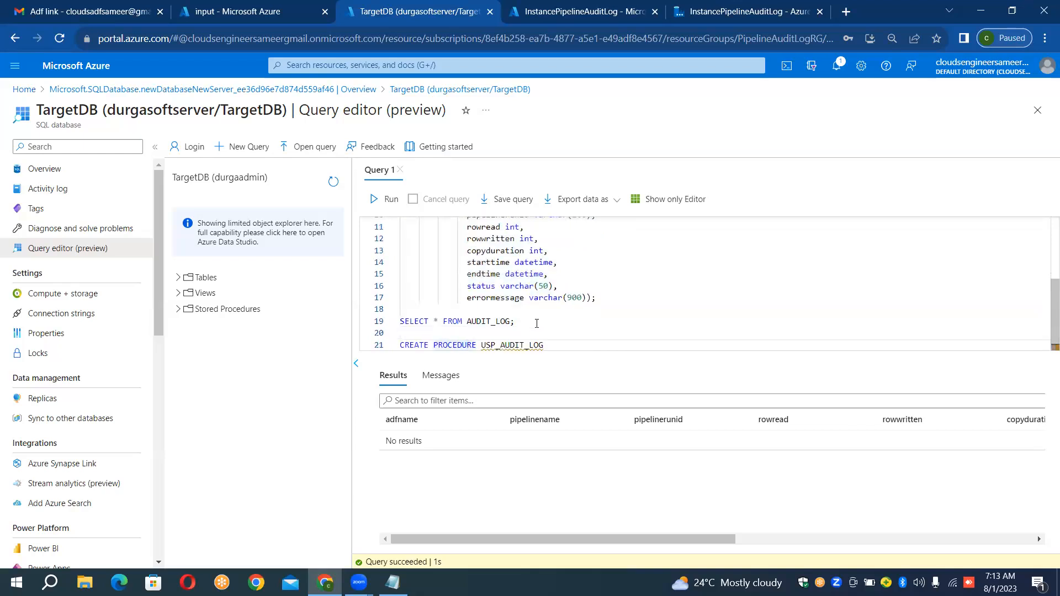
pyautogui.press('Right')
pyautogui.press('Right')
pyautogui.press('Right')
pyautogui.press('Right')
pyautogui.press('Right')
pyautogui.press('Right')
pyautogui.press('Right')
pyautogui.press('Right')
pyautogui.press('Return')
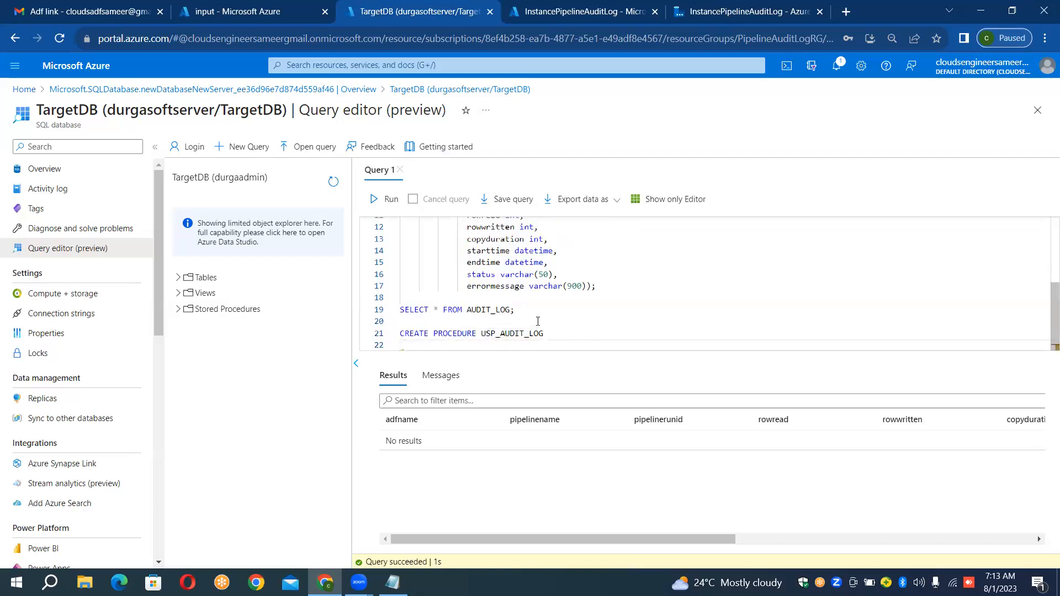
pyautogui.hotkey('ctrl', 'v')
# Step: Indent the pasted adfname line so it aligns with the other parameter lines of the procedure
pyautogui.press('Up')
pyautogui.press('Up')
pyautogui.press('Up')
pyautogui.press('Up')
pyautogui.press('Up')
pyautogui.press('Up')
pyautogui.press('Up')
pyautogui.press('Up')
pyautogui.press('Up')
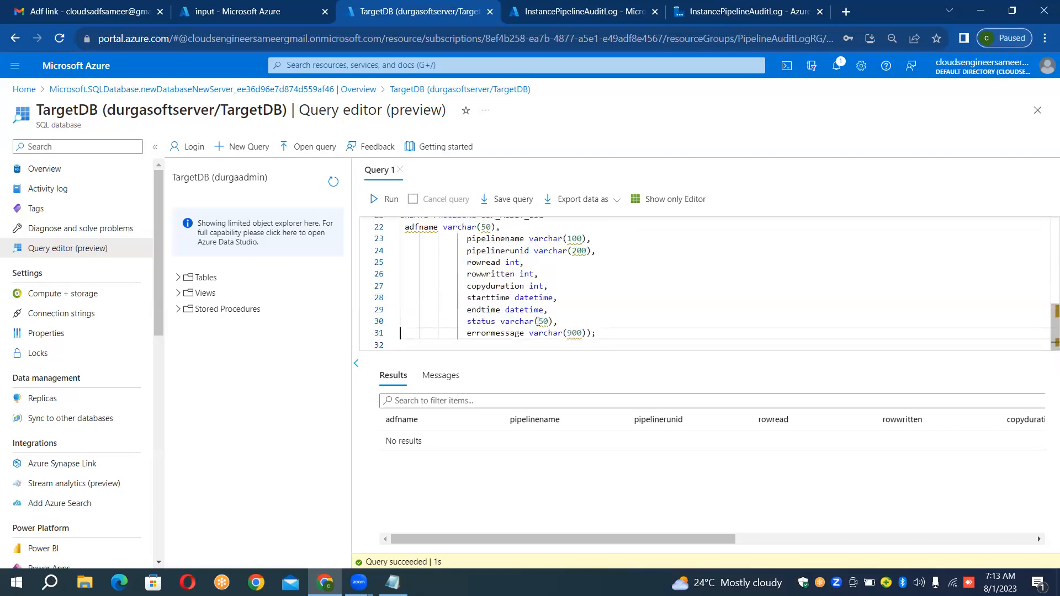
pyautogui.press('Up')
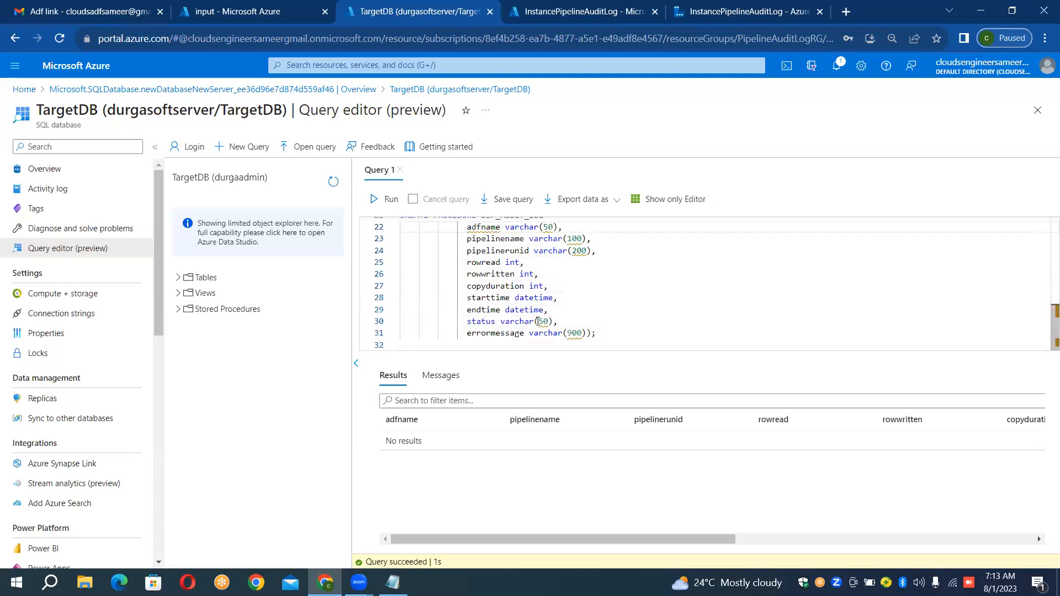
# Step: Prefix each procedure parameter from adfname through errormessage with "@"
pyautogui.scroll(1, 538, 322)
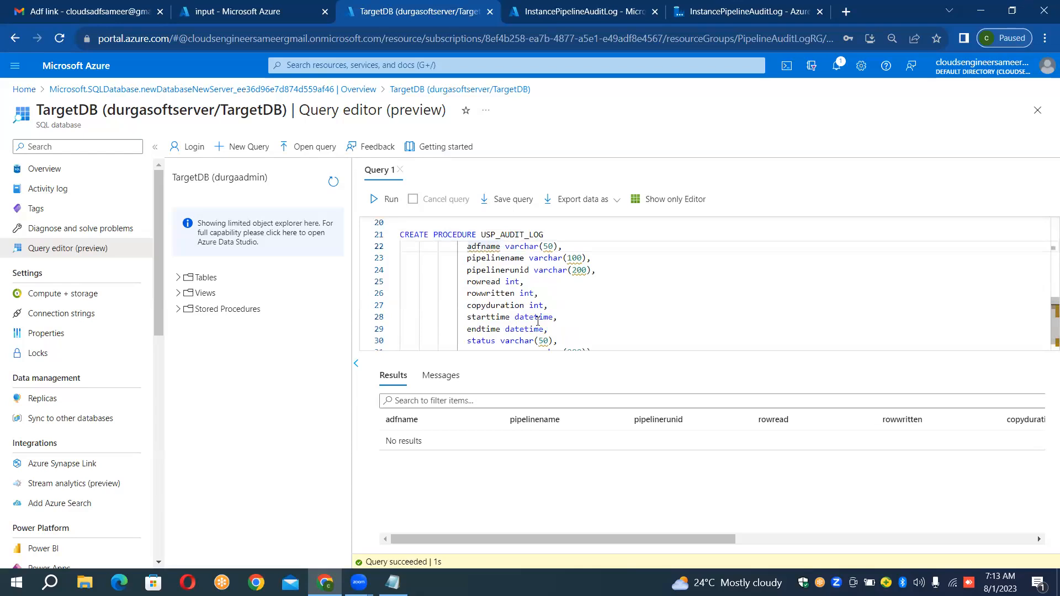
pyautogui.write('@')
pyautogui.press('Down')
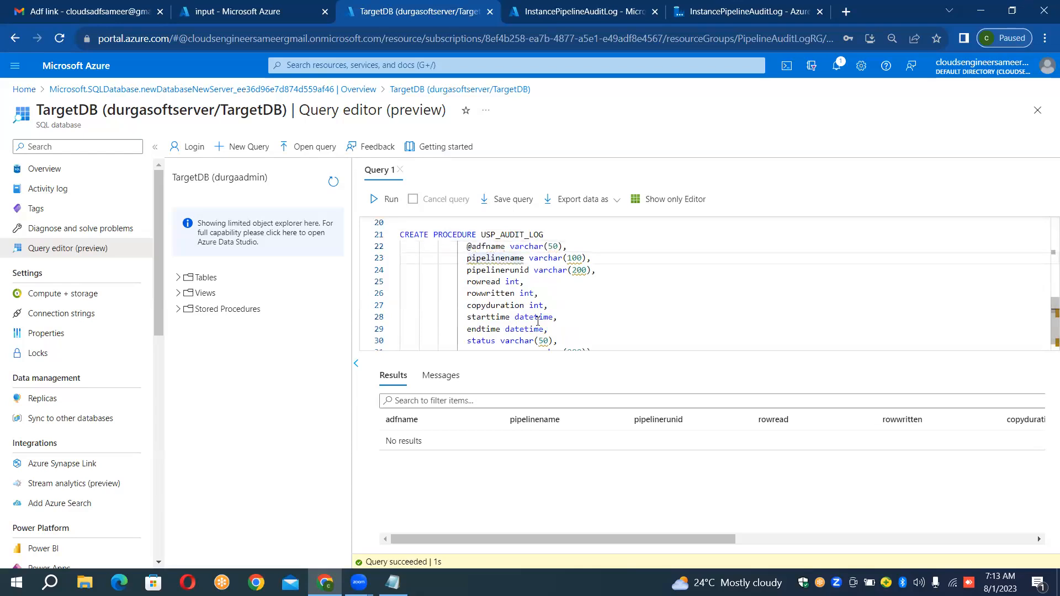
pyautogui.write('@')
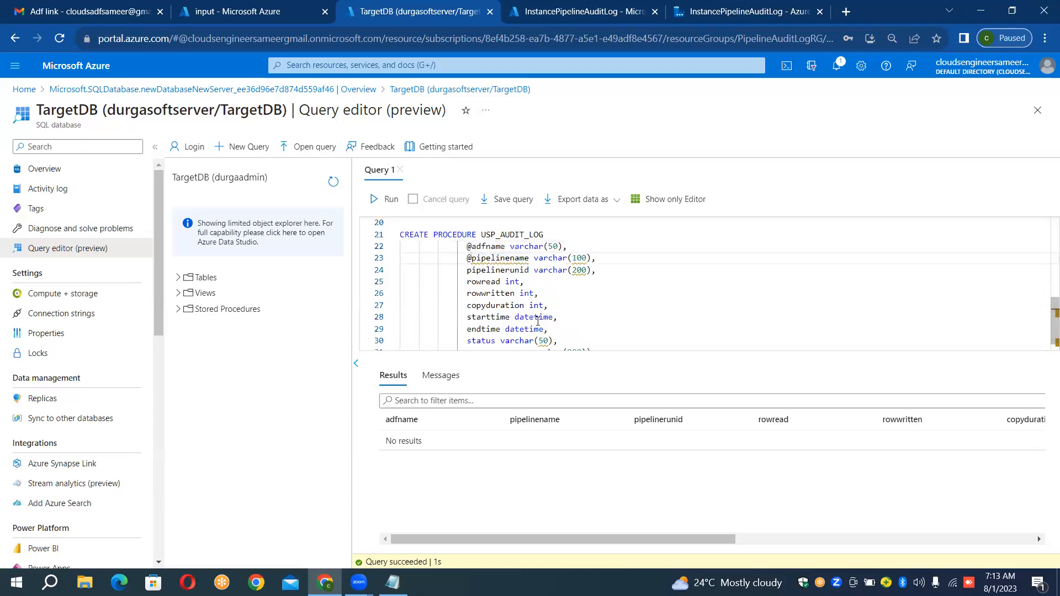
pyautogui.press('Down')
pyautogui.write('@')
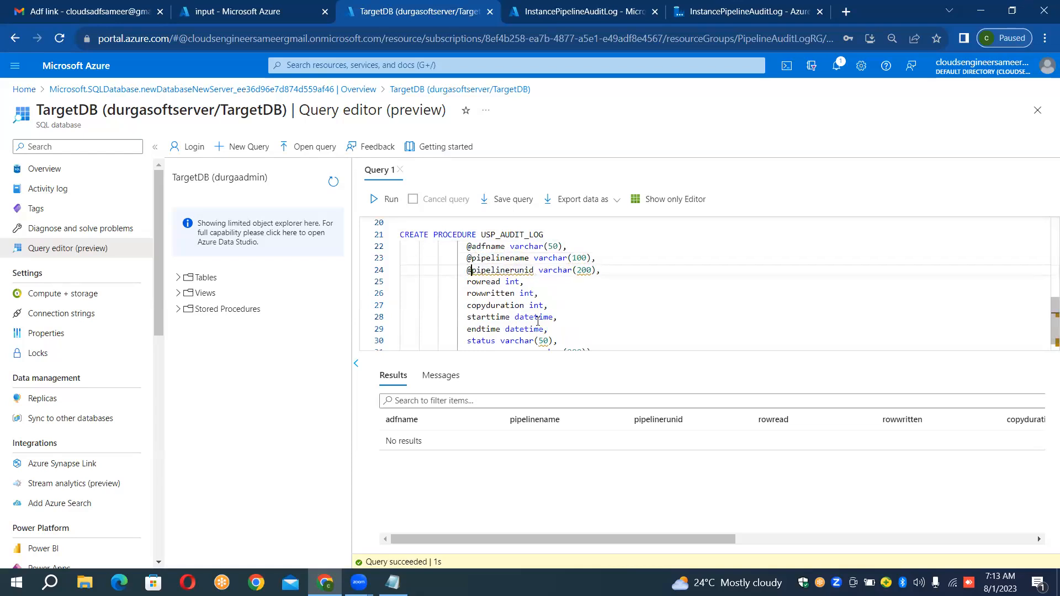
pyautogui.press('Down')
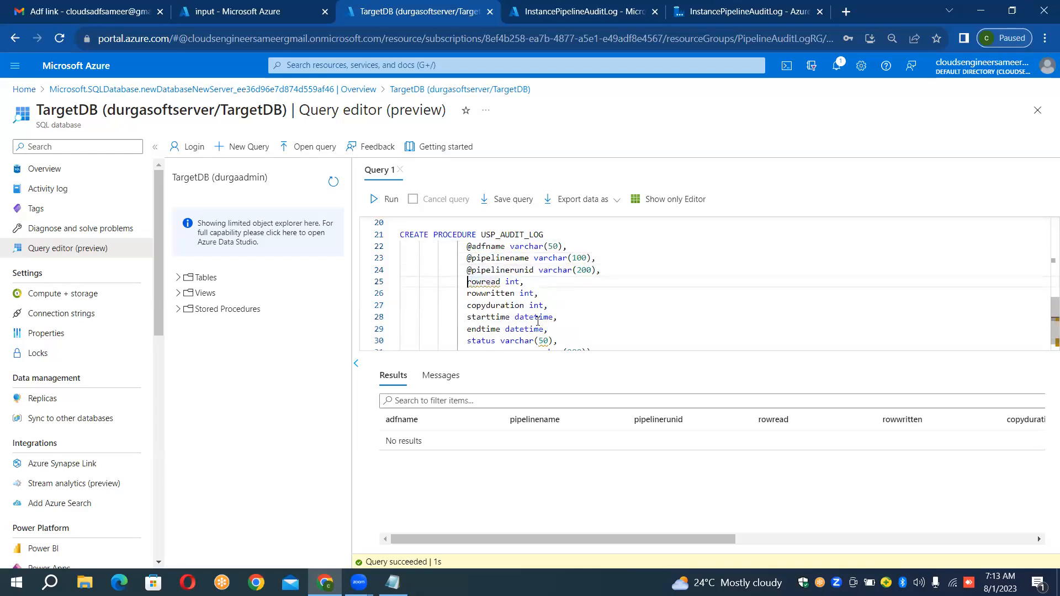
pyautogui.write('@')
pyautogui.press('Down')
pyautogui.press('Left')
pyautogui.write('@')
pyautogui.press('Down')
pyautogui.write('@')
pyautogui.press('Down')
pyautogui.write('@')
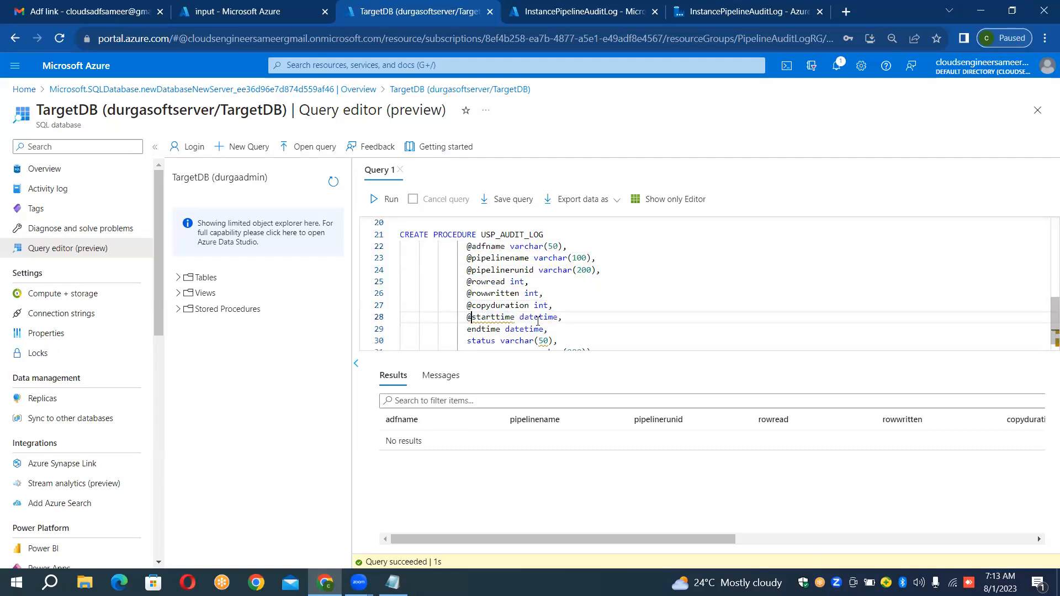
pyautogui.press('Down')
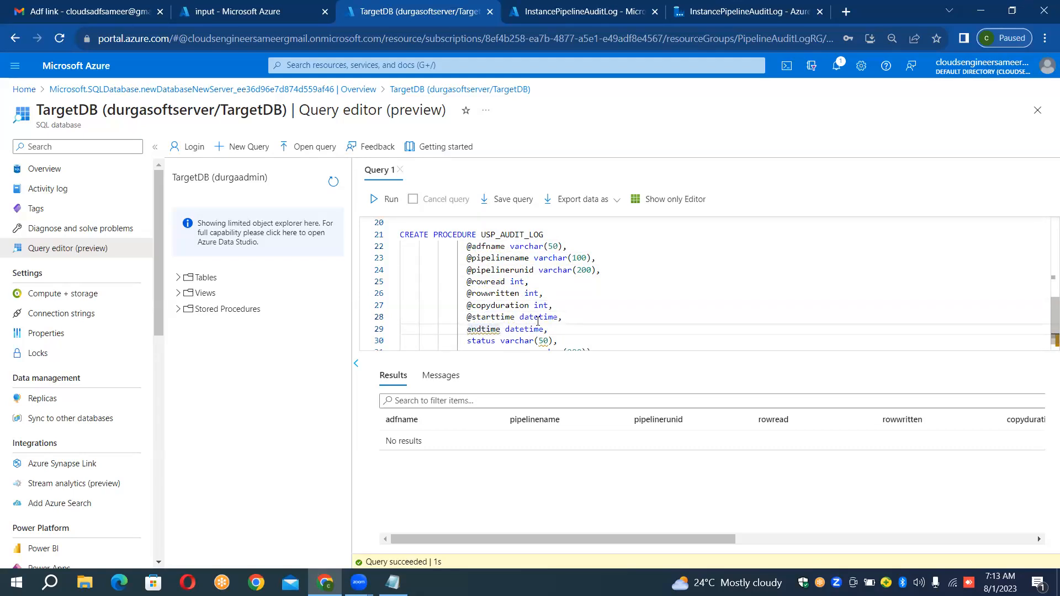
pyautogui.write('@')
pyautogui.press('Down')
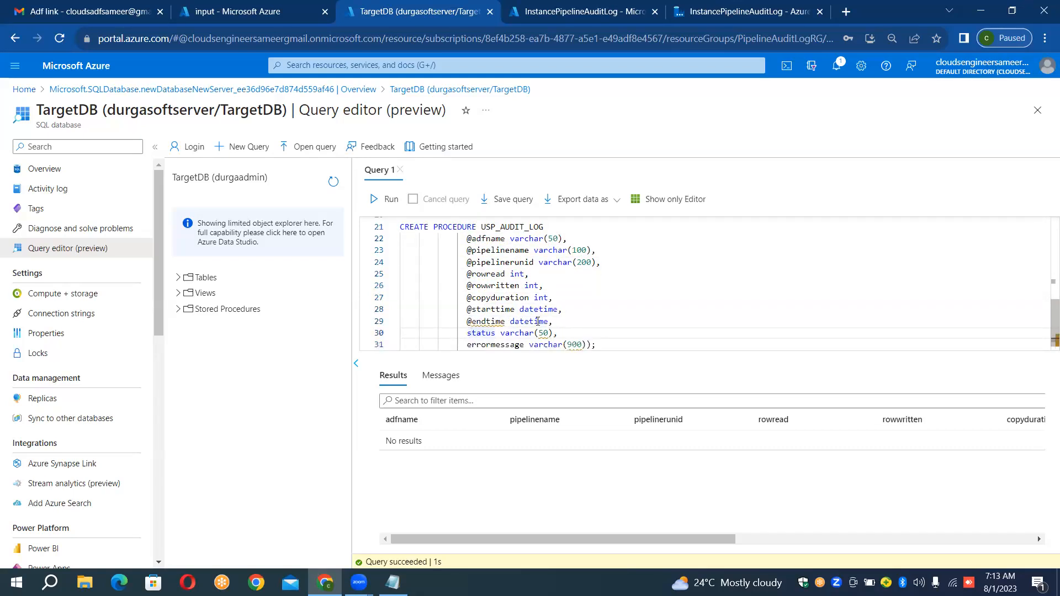
pyautogui.write('@')
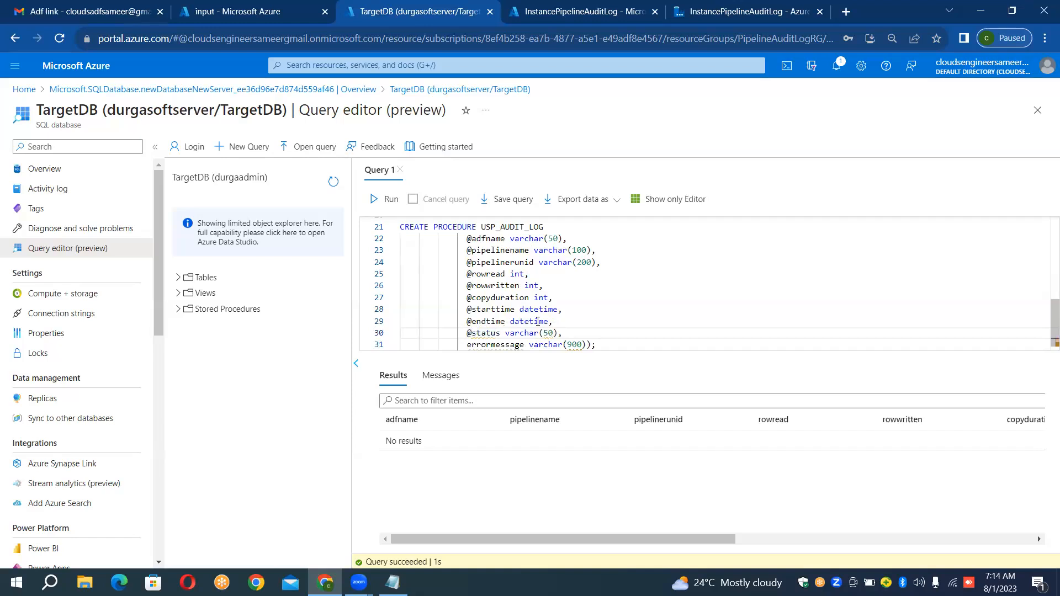
pyautogui.press('Down')
pyautogui.press('Home')
pyautogui.write('@')
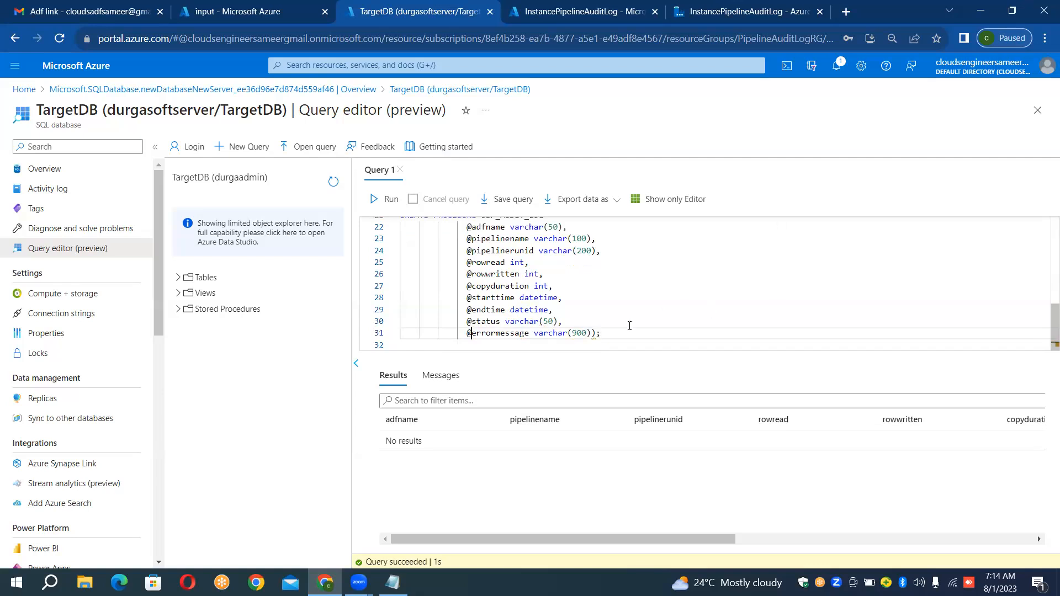
pyautogui.press('BackSpace')
pyautogui.press('BackSpace')
pyautogui.press('Return')
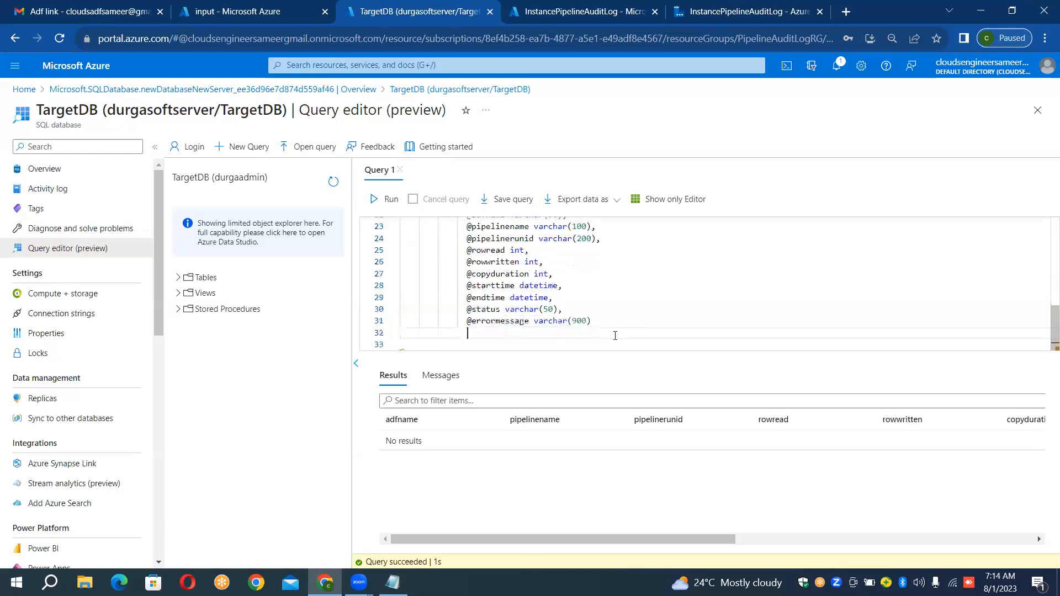
pyautogui.press('BackSpace')
pyautogui.press('BackSpace')
pyautogui.press('BackSpace')
pyautogui.press('BackSpace')
pyautogui.write('a')
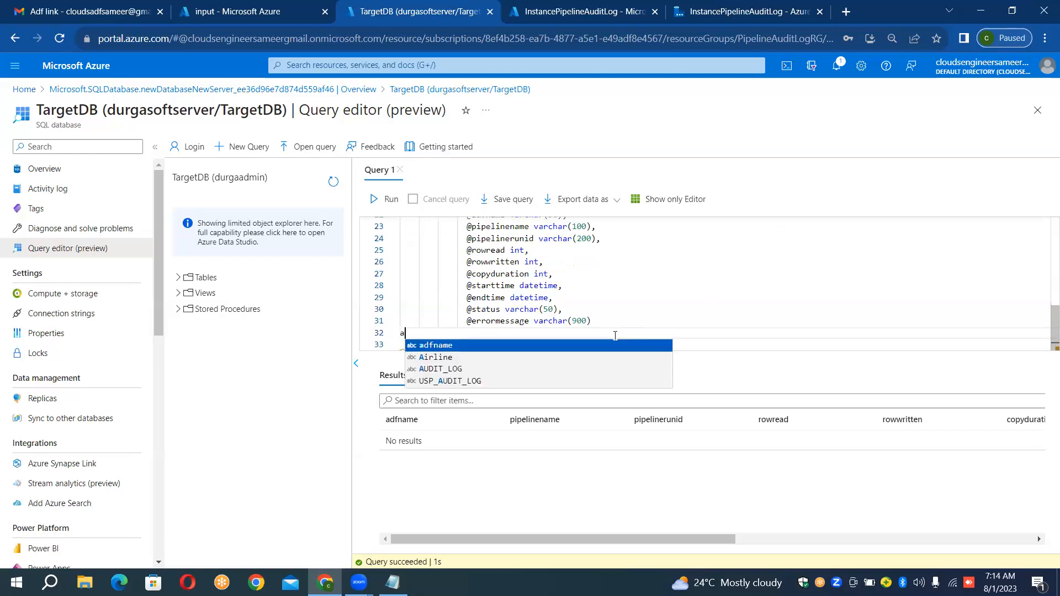
pyautogui.write('s')
pyautogui.press('Return')
pyautogui.press('Return')
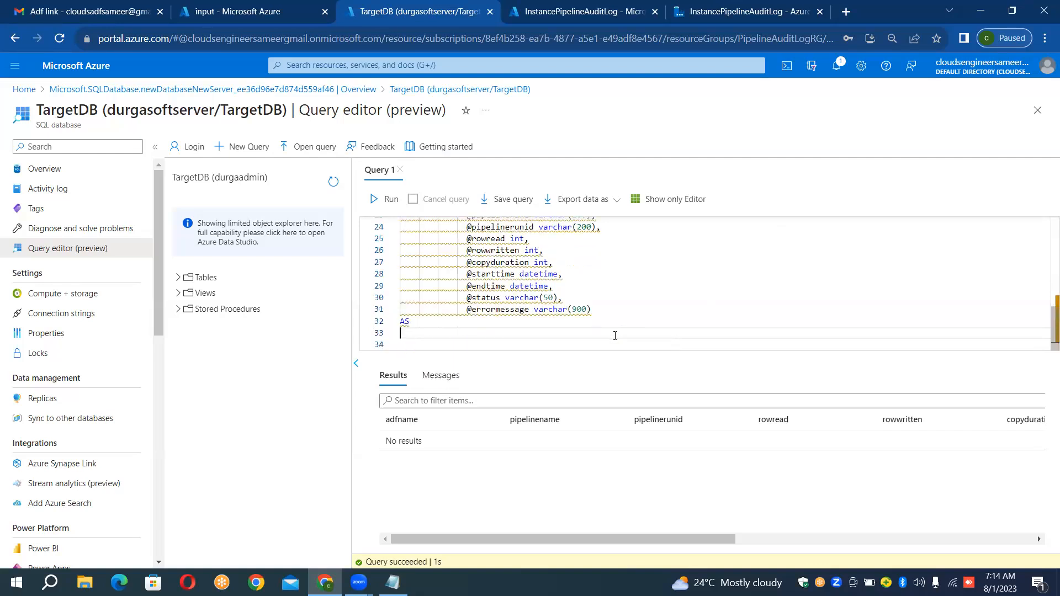
pyautogui.write('BEGIN')
pyautogui.press('Return')
pyautogui.press('Return')
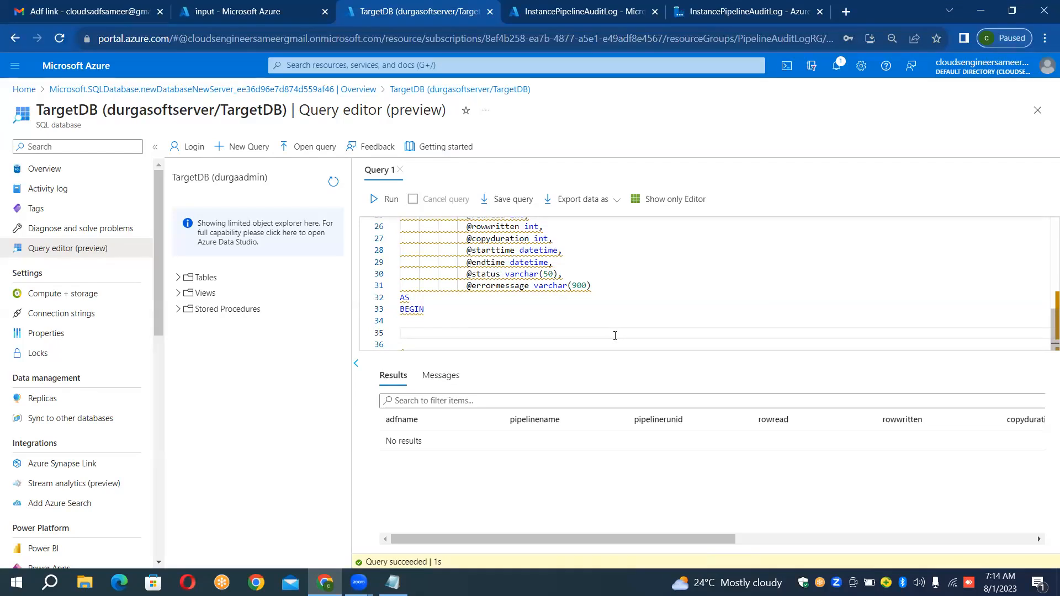
# Step: Write INSERT INTO AUDIT_LOG() with empty parentheses in the procedure body below BEGIN
pyautogui.write('INSERT INT')
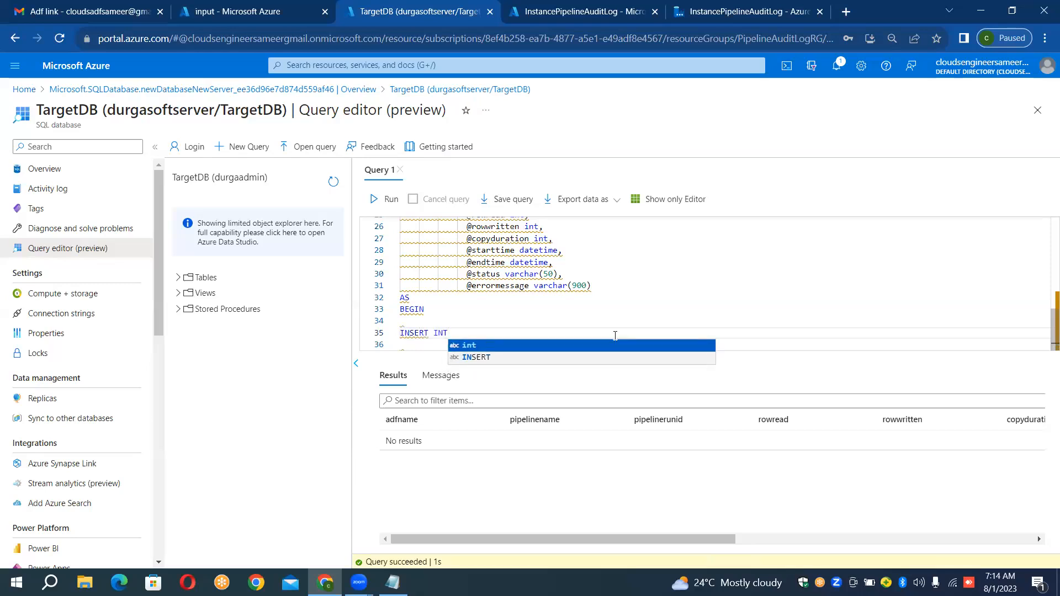
pyautogui.write('O A')
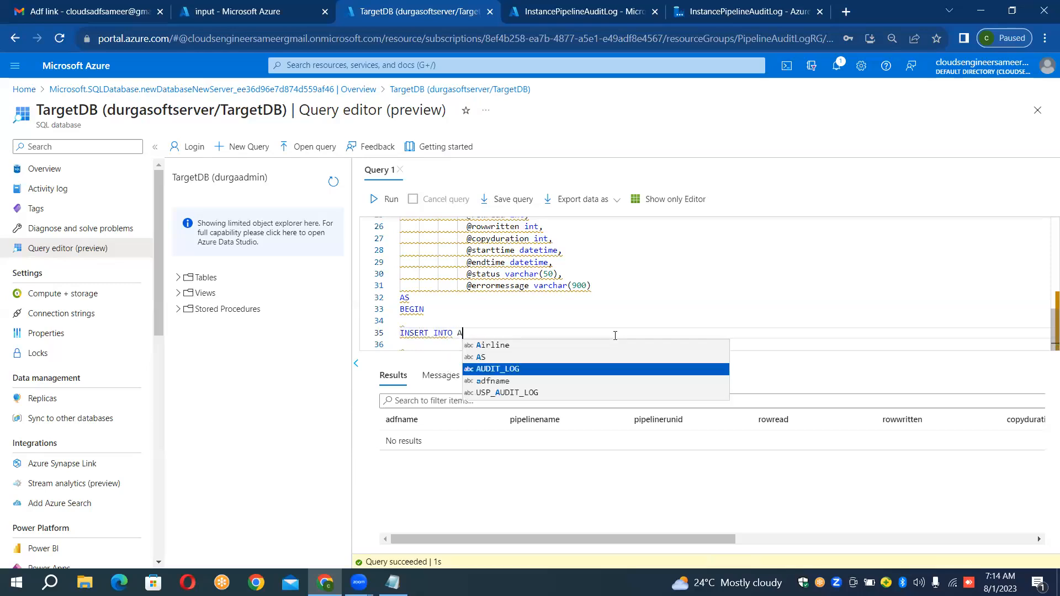
pyautogui.press('Return')
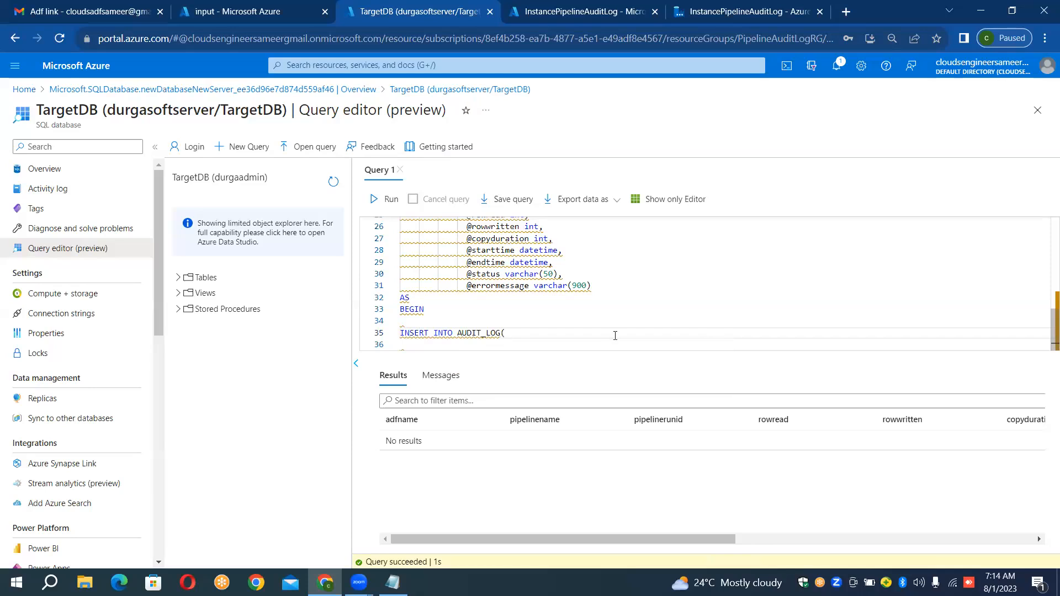
pyautogui.write('()')
# Step: Copy the column definitions from adfname through errormessage in the CREATE TABLE AUDIT_LOG statement
pyautogui.press('Up')
pyautogui.press('Up')
pyautogui.press('Up')
pyautogui.press('Up')
pyautogui.press('Up')
pyautogui.press('Up')
pyautogui.press('Up')
pyautogui.press('Up')
pyautogui.press('Up')
pyautogui.press('Up')
pyautogui.press('Up')
pyautogui.press('Up')
pyautogui.press('Up')
pyautogui.press('Up')
pyautogui.press('Up')
pyautogui.press('Up')
pyautogui.press('Up')
pyautogui.press('Up')
pyautogui.press('Up')
pyautogui.press('Up')
pyautogui.press('Up')
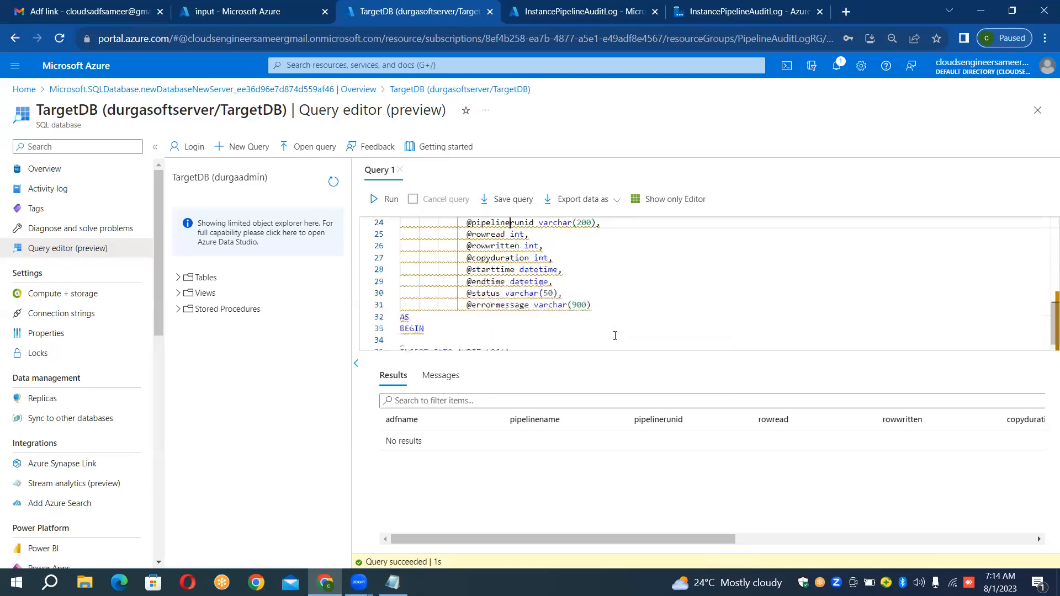
pyautogui.press('Up')
pyautogui.press('Down')
pyautogui.press('Left')
pyautogui.press('Left')
pyautogui.press('Left')
pyautogui.press('Left')
pyautogui.press('Left')
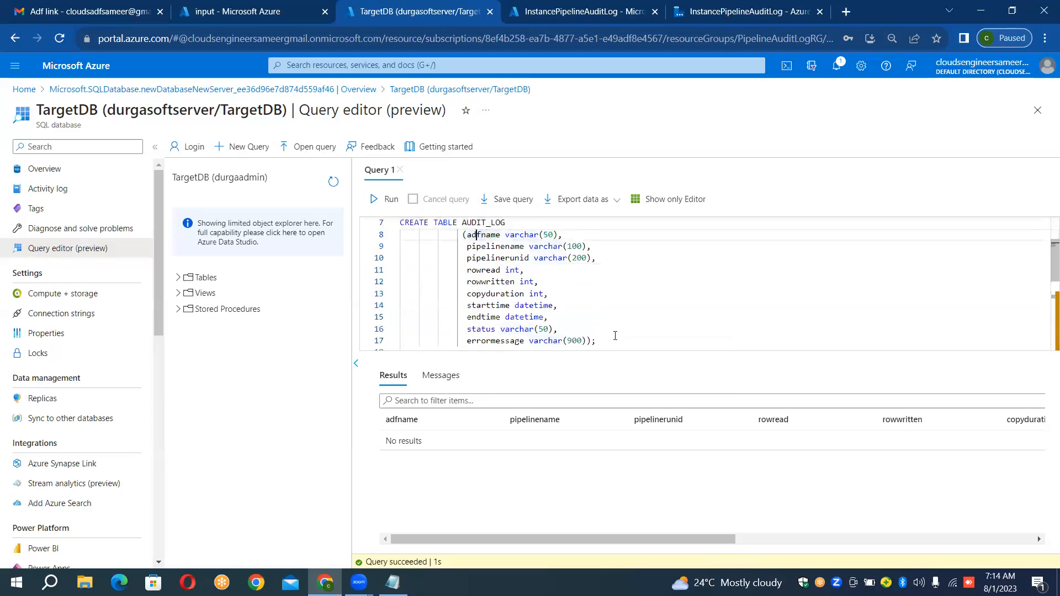
pyautogui.hotkey('shift', 'Down')
pyautogui.hotkey('shift', 'Down')
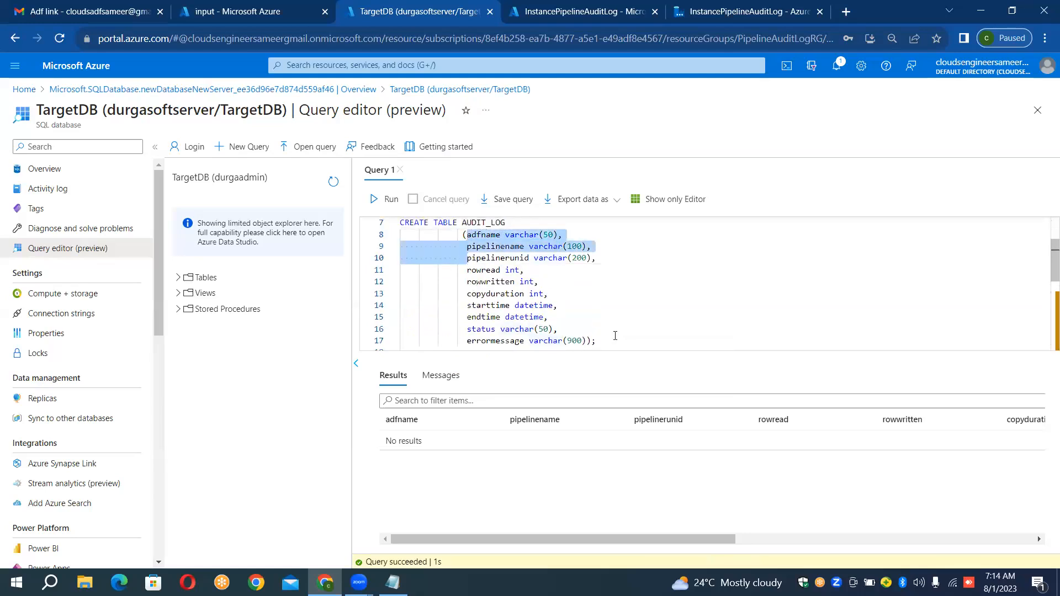
pyautogui.hotkey('shift', 'Down')
pyautogui.hotkey('shift', 'Down')
pyautogui.hotkey('shift', 'Down')
pyautogui.hotkey('shift', 'Down')
pyautogui.hotkey('shift', 'Down')
pyautogui.hotkey('shift', 'Down')
pyautogui.hotkey('shift', 'Down')
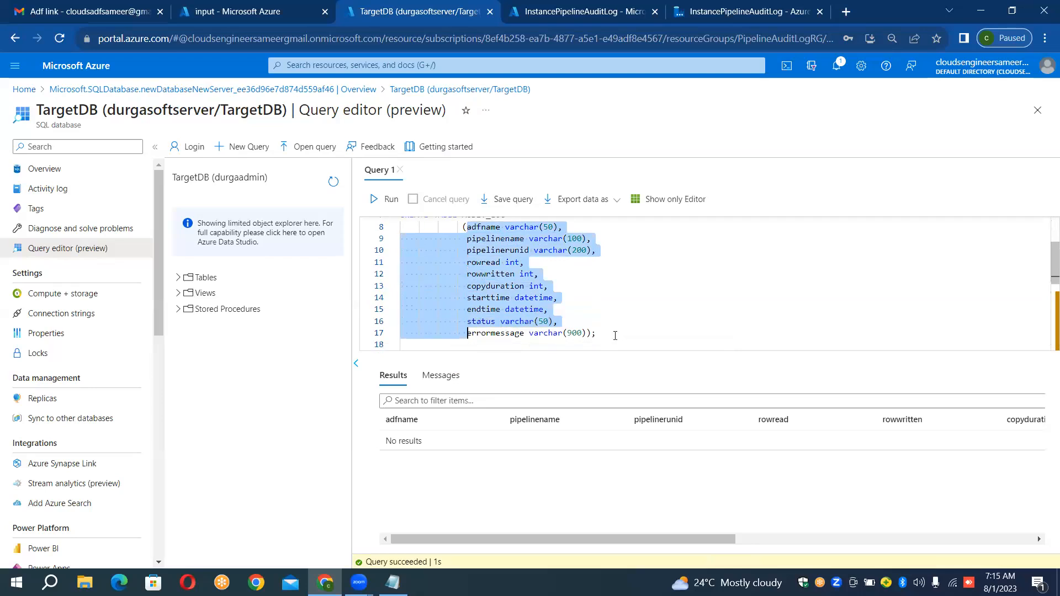
pyautogui.hotkey('shift', 'Down')
pyautogui.hotkey('ctrl', 'c')
# Step: Paste the copied column definitions inside the parentheses of the INSERT INTO AUDIT_LOG statement
pyautogui.press('Down')
pyautogui.press('Down')
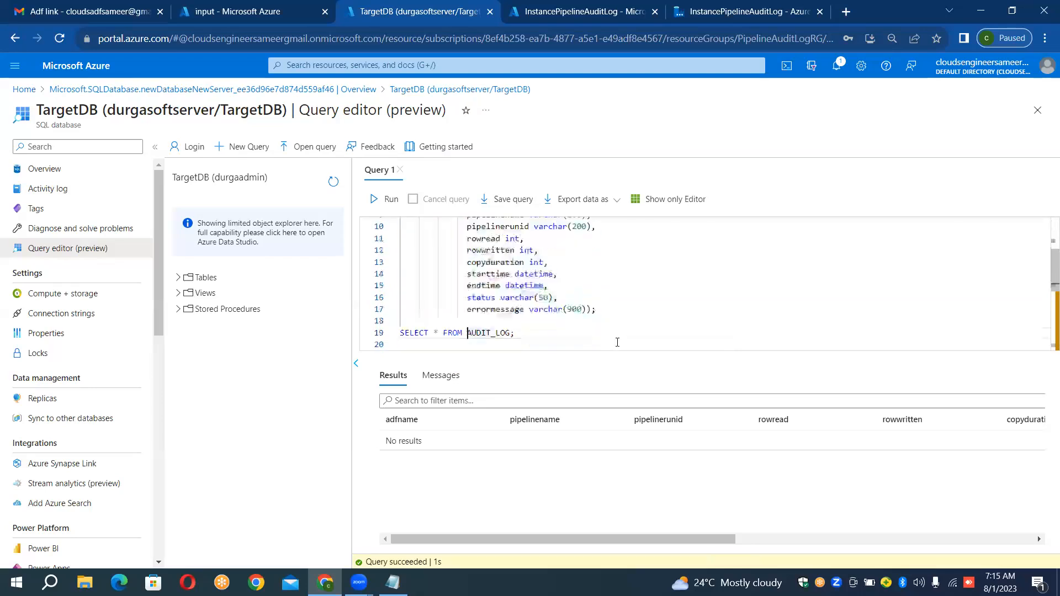
pyautogui.press('Down')
pyautogui.press('Down')
pyautogui.press('Down')
pyautogui.press('Down')
pyautogui.press('Down')
pyautogui.press('Down')
pyautogui.press('Down')
pyautogui.press('Down')
pyautogui.press('Down')
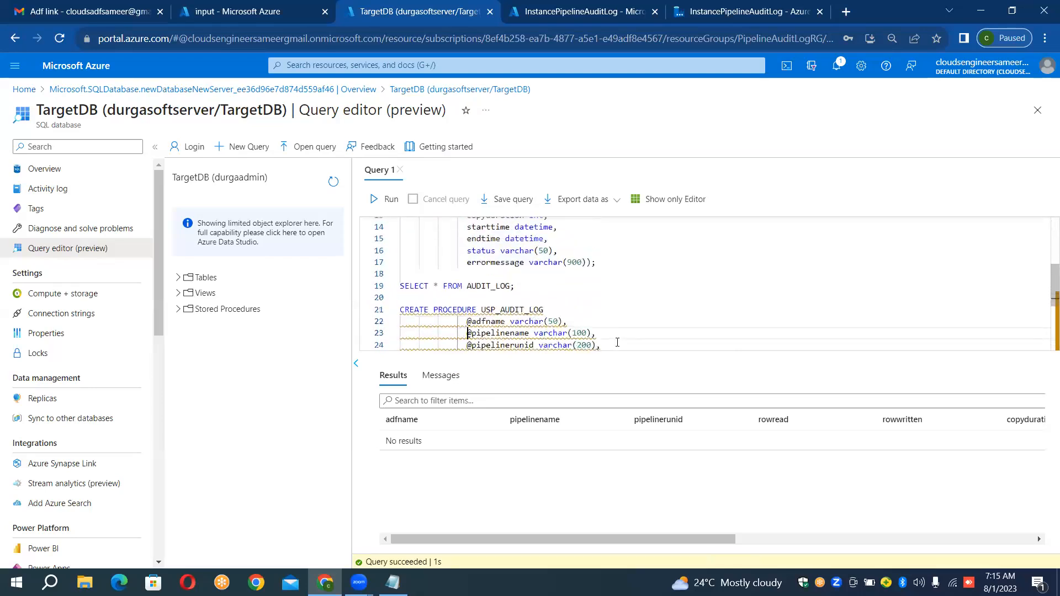
pyautogui.press('Down')
pyautogui.press('Down')
pyautogui.press('Down')
pyautogui.press('Down')
pyautogui.press('Down')
pyautogui.press('Down')
pyautogui.press('Down')
pyautogui.press('Right')
pyautogui.press('Right')
pyautogui.press('Right')
pyautogui.press('Right')
pyautogui.press('Right')
pyautogui.press('Right')
pyautogui.press('Right')
pyautogui.press('Right')
pyautogui.press('Right')
pyautogui.press('Right')
pyautogui.press('Right')
pyautogui.press('Right')
pyautogui.press('Right')
pyautogui.press('Right')
pyautogui.press('Right')
pyautogui.press('Right')
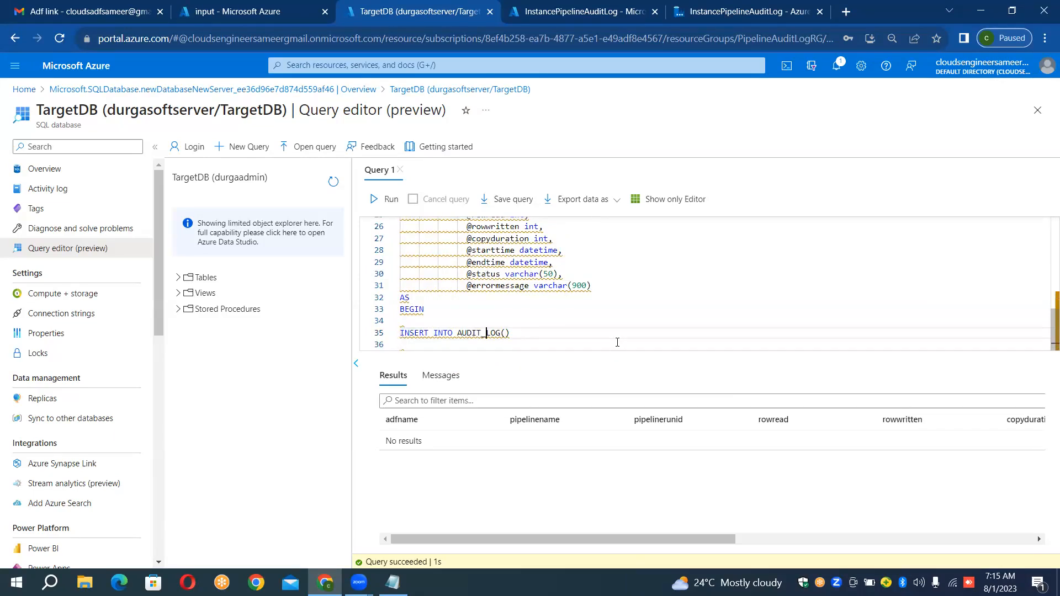
pyautogui.hotkey('ctrl', 'v')
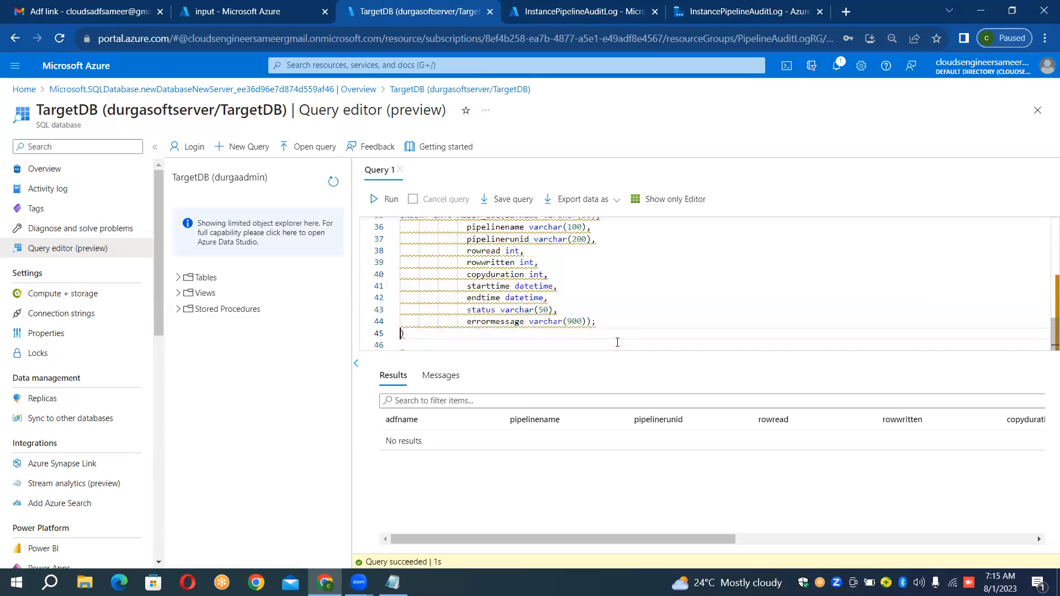
# Step: Remove the varchar(50) data type after adfname in the INSERT INTO AUDIT_LOG column list, keeping the comma
pyautogui.press('Up')
pyautogui.press('Up')
pyautogui.press('Up')
pyautogui.press('Up')
pyautogui.press('Up')
pyautogui.press('Up')
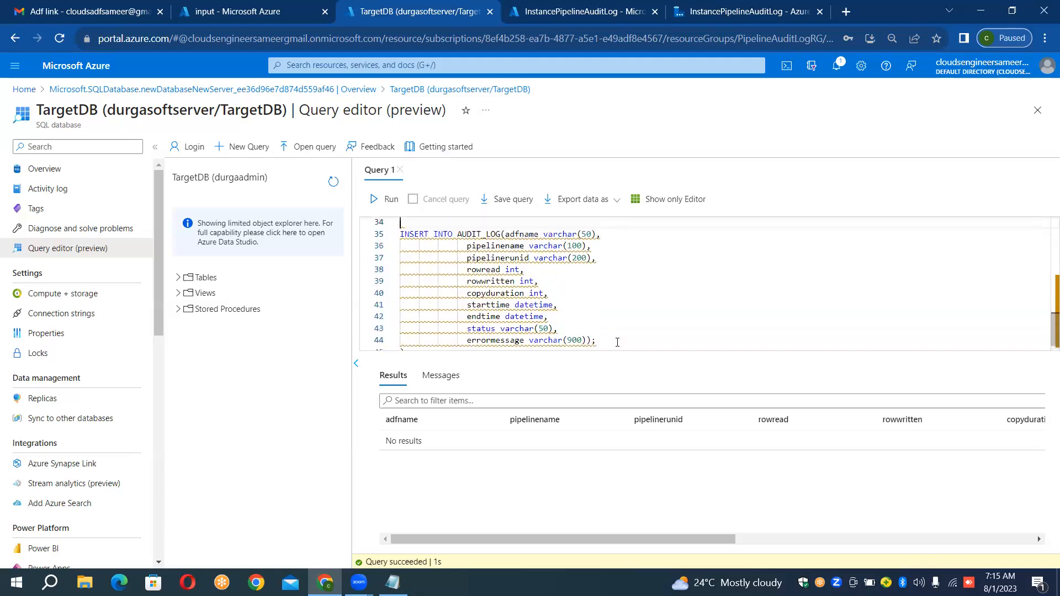
pyautogui.press('Down')
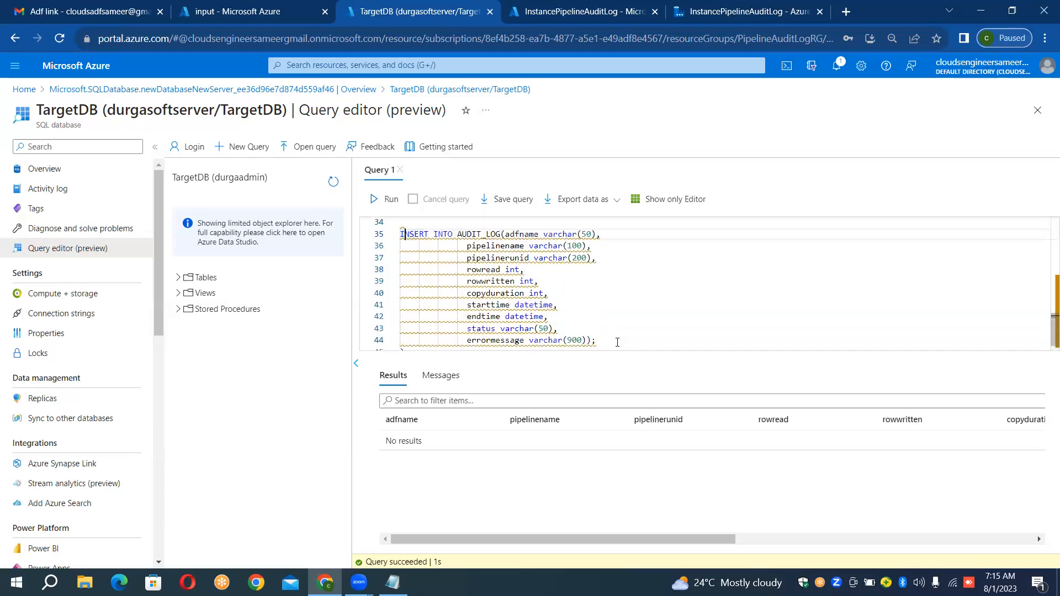
pyautogui.press('Right')
pyautogui.press('Right')
pyautogui.press('Right')
pyautogui.press('Right')
pyautogui.press('Right')
pyautogui.press('Right')
pyautogui.press('Right')
pyautogui.press('Right')
pyautogui.press('Right')
pyautogui.press('Right')
pyautogui.press('Right')
pyautogui.press('Right')
pyautogui.press('Right')
pyautogui.press('Right')
pyautogui.press('Right')
pyautogui.press('Right')
pyautogui.press('Right')
pyautogui.press('Right')
pyautogui.press('Right')
pyautogui.press('Right')
pyautogui.press('Right')
pyautogui.press('Right')
pyautogui.press('Right')
pyautogui.press('Right')
pyautogui.press('Right')
pyautogui.press('Right')
pyautogui.press('Right')
pyautogui.press('Right')
pyautogui.press('Right')
pyautogui.press('Right')
pyautogui.press('Right')
pyautogui.press('Right')
pyautogui.press('Right')
pyautogui.press('Right')
pyautogui.press('Right')
pyautogui.press('Right')
pyautogui.press('BackSpace')
pyautogui.press('BackSpace')
pyautogui.press('BackSpace')
pyautogui.press('BackSpace')
pyautogui.press('BackSpace')
pyautogui.press('BackSpace')
pyautogui.press('BackSpace')
pyautogui.press('BackSpace')
pyautogui.press('BackSpace')
pyautogui.press('BackSpace')
pyautogui.press('BackSpace')
pyautogui.press('BackSpace')
# Step: Join the pipelinename line onto the INSERT INTO AUDIT_LOG line after adfname, leaving a single space between them
pyautogui.press('Delete')
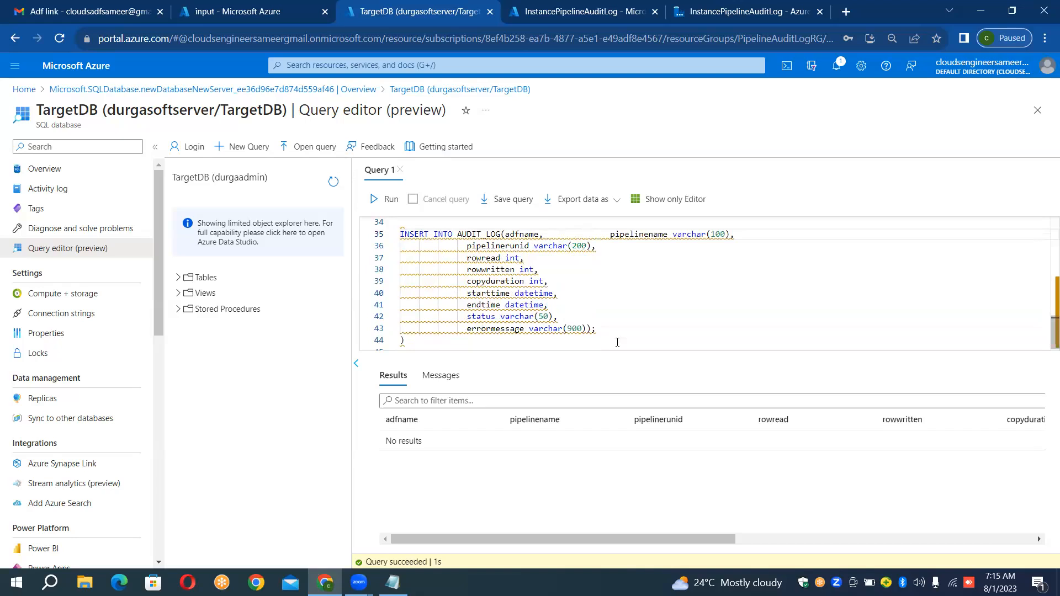
pyautogui.press('Delete')
pyautogui.press('Delete')
pyautogui.press('Delete')
pyautogui.press('Delete')
pyautogui.press('Delete')
pyautogui.press('Delete')
pyautogui.press('Delete')
pyautogui.press('Delete')
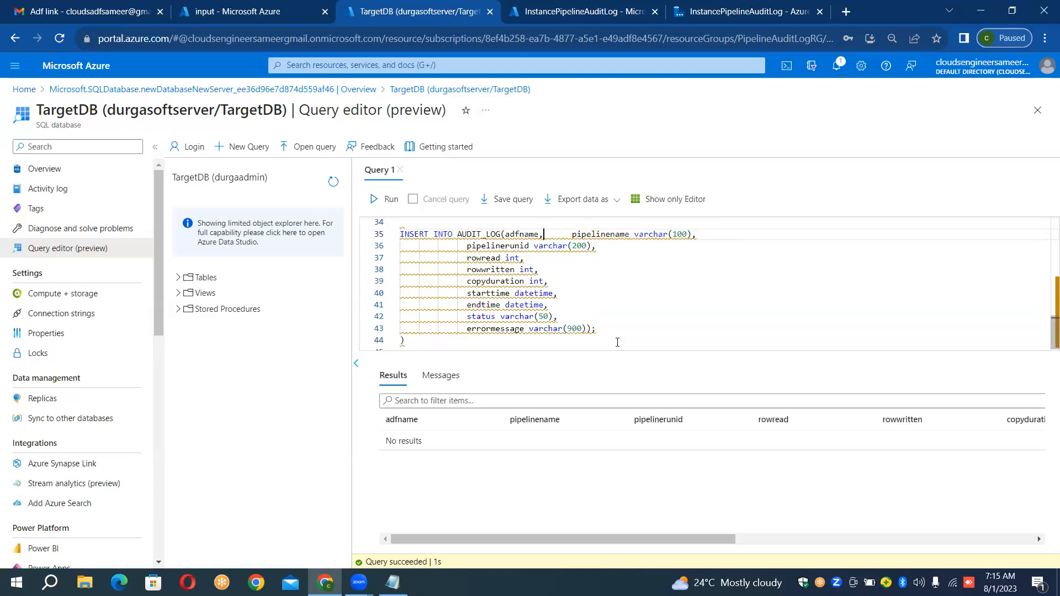
pyautogui.press('Delete')
pyautogui.press('Delete')
pyautogui.press('Delete')
pyautogui.press('Delete')
pyautogui.press('Delete')
pyautogui.press('Delete')
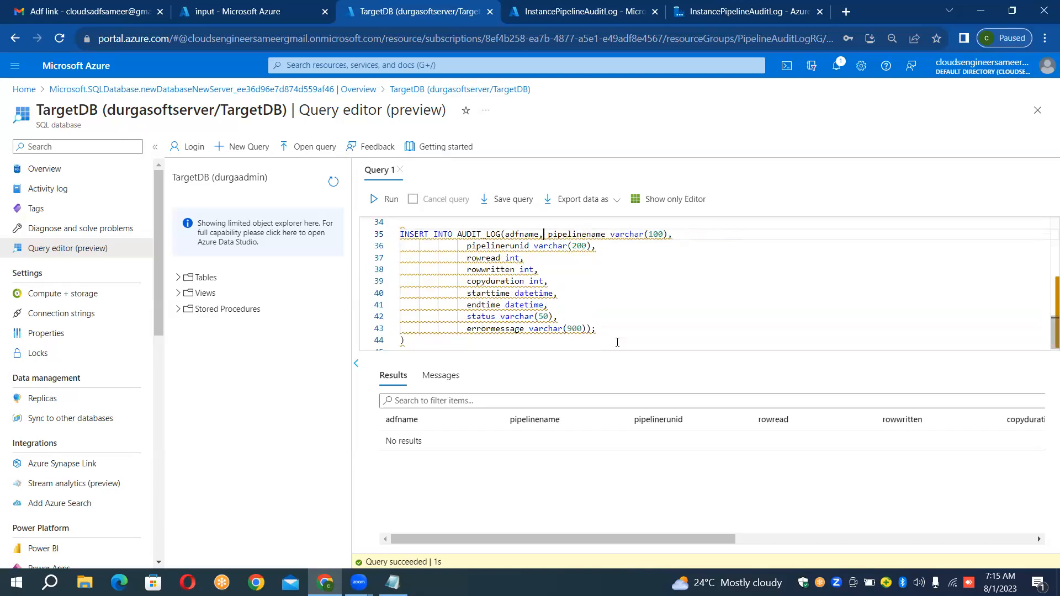
# Step: Remove the space before pipelinename and its varchar(100) data type in the INSERT INTO AUDIT_LOG column list, keeping the comma
pyautogui.press('Right')
pyautogui.press('Right')
pyautogui.hotkey('ctrl', 'Right')
pyautogui.press('Right')
pyautogui.hotkey('shift', 'Right')
pyautogui.hotkey('shift', 'Right')
pyautogui.hotkey('shift', 'Right')
pyautogui.hotkey('shift', 'Right')
pyautogui.hotkey('shift', 'Right')
pyautogui.hotkey('shift', 'Right')
pyautogui.hotkey('shift', 'Right')
pyautogui.hotkey('shift', 'Right')
pyautogui.hotkey('shift', 'Right')
pyautogui.hotkey('shift', 'Right')
pyautogui.hotkey('shift', 'Right')
pyautogui.hotkey('shift', 'Right')
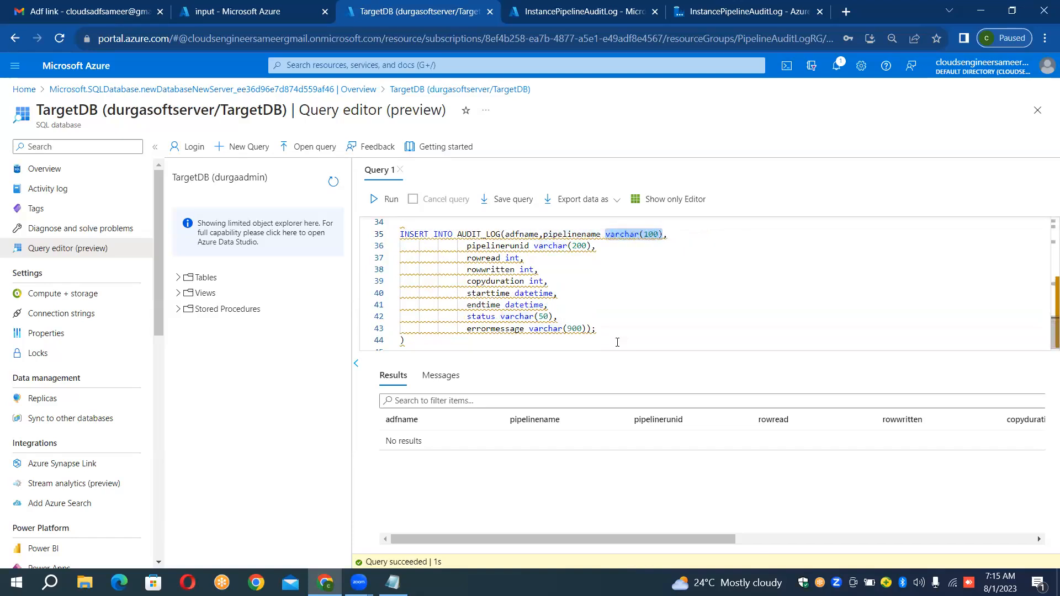
pyautogui.press('Delete')
pyautogui.press('BackSpace')
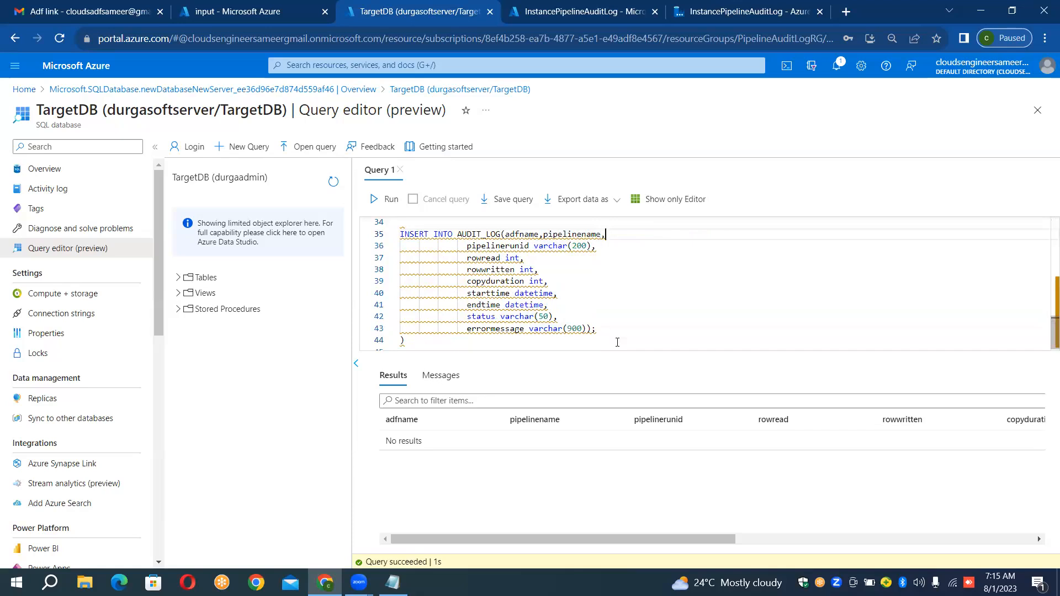
# Step: Join the pipelinerunid line onto the INSERT INTO AUDIT_LOG line after pipelinename
pyautogui.press('End')
pyautogui.press('Delete')
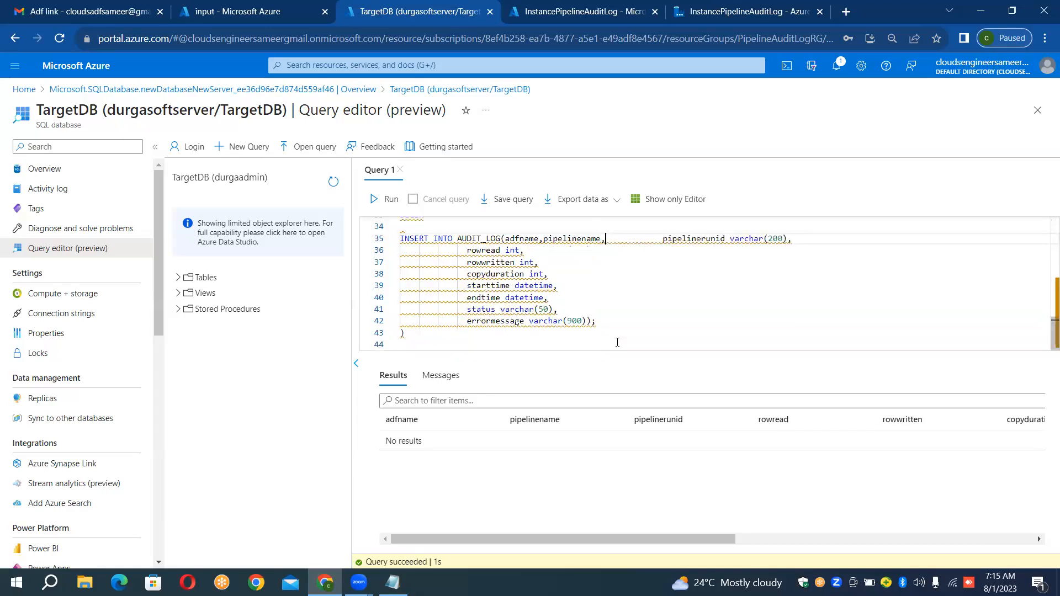
# Step: Close the gap after pipelinename so pipelinerunid directly follows its comma in the AUDIT_LOG insert column list
pyautogui.press('Delete')
pyautogui.press('Delete')
pyautogui.press('Delete')
pyautogui.press('Delete')
pyautogui.press('Delete')
pyautogui.press('Delete')
pyautogui.press('Delete')
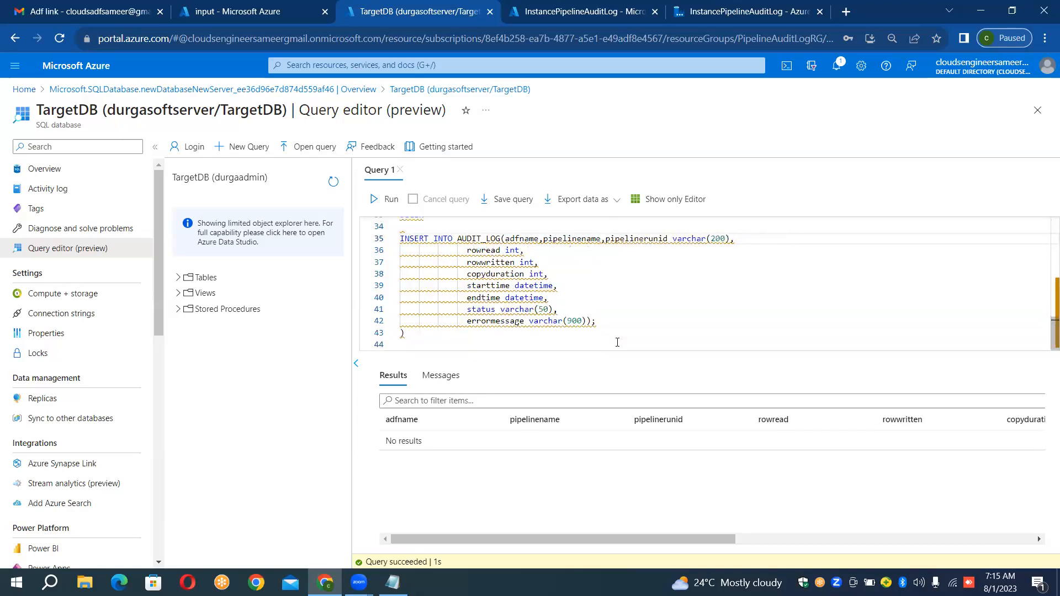
# Step: Remove the varchar(200) data type after pipelinerunid in the INSERT INTO AUDIT_LOG column list, keeping the comma
pyautogui.press('Right')
pyautogui.press('Right')
pyautogui.press('Right')
pyautogui.press('Right')
pyautogui.press('Right')
pyautogui.press('Right')
pyautogui.hotkey('shift', 'Right')
pyautogui.hotkey('shift', 'Right')
pyautogui.hotkey('shift', 'Right')
pyautogui.hotkey('shift', 'Right')
pyautogui.hotkey('shift', 'Right')
pyautogui.hotkey('shift', 'Right')
pyautogui.hotkey('shift', 'Right')
pyautogui.hotkey('shift', 'Right')
pyautogui.hotkey('shift', 'Right')
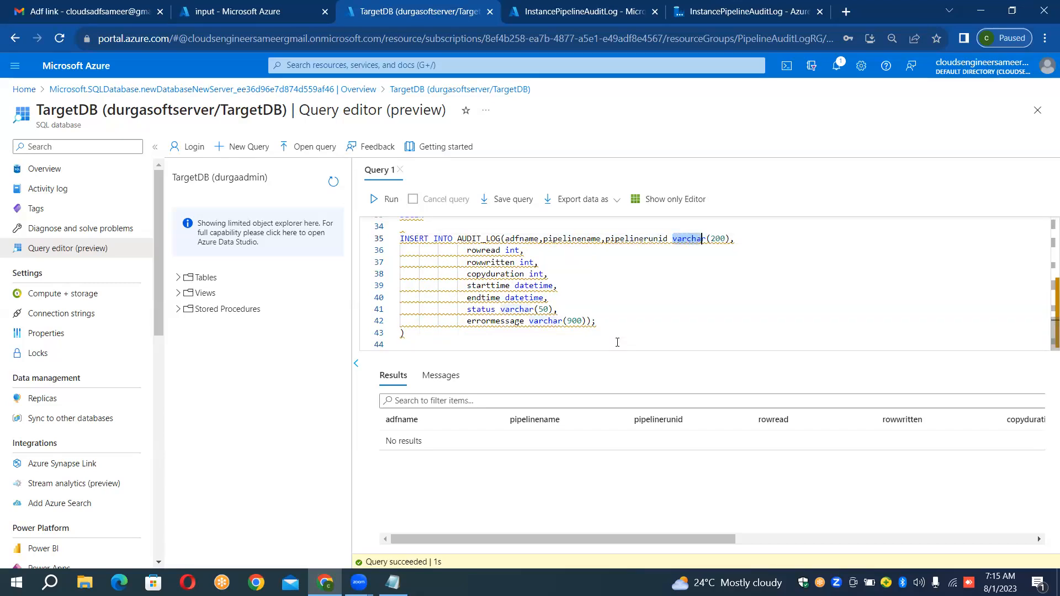
pyautogui.hotkey('shift', 'Right')
pyautogui.hotkey('shift', 'Right')
pyautogui.hotkey('shift', 'Right')
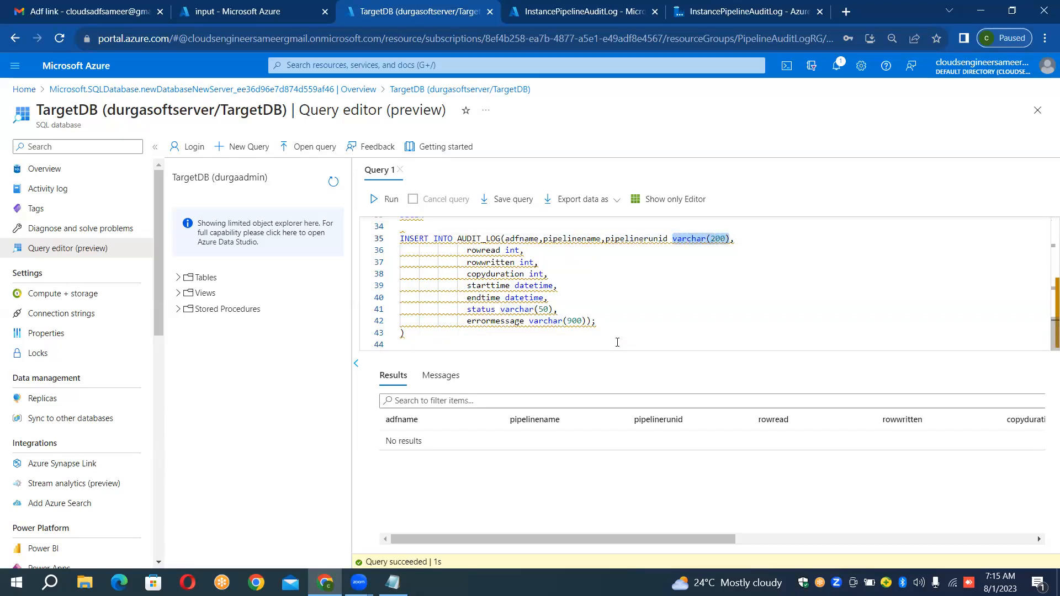
pyautogui.press('BackSpace')
pyautogui.press('BackSpace')
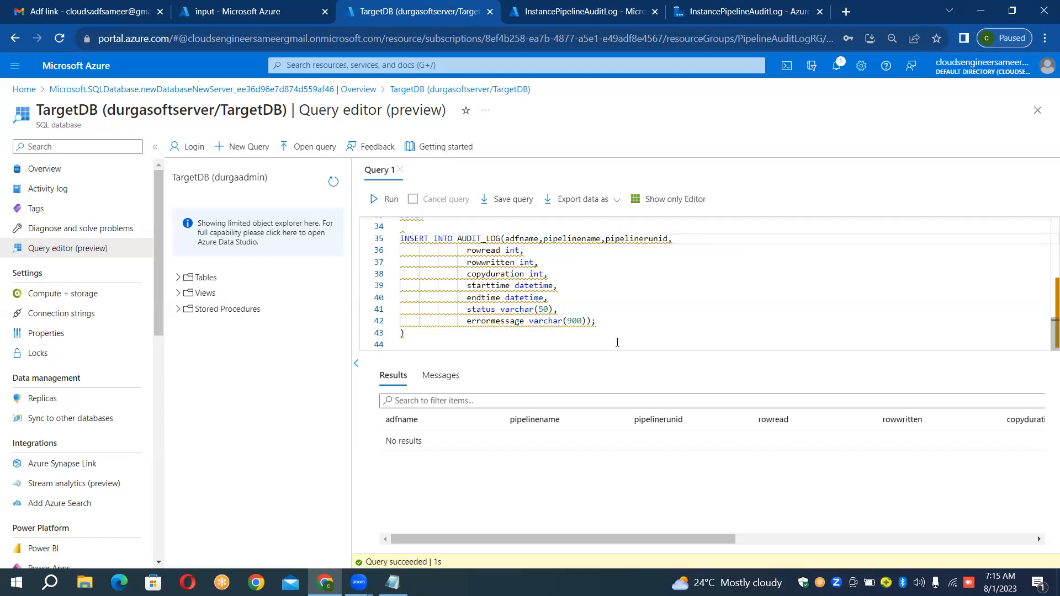
# Step: Join the rowread line onto the INSERT INTO line, directly after the pipelinerunid comma without any spaces
pyautogui.press('Delete')
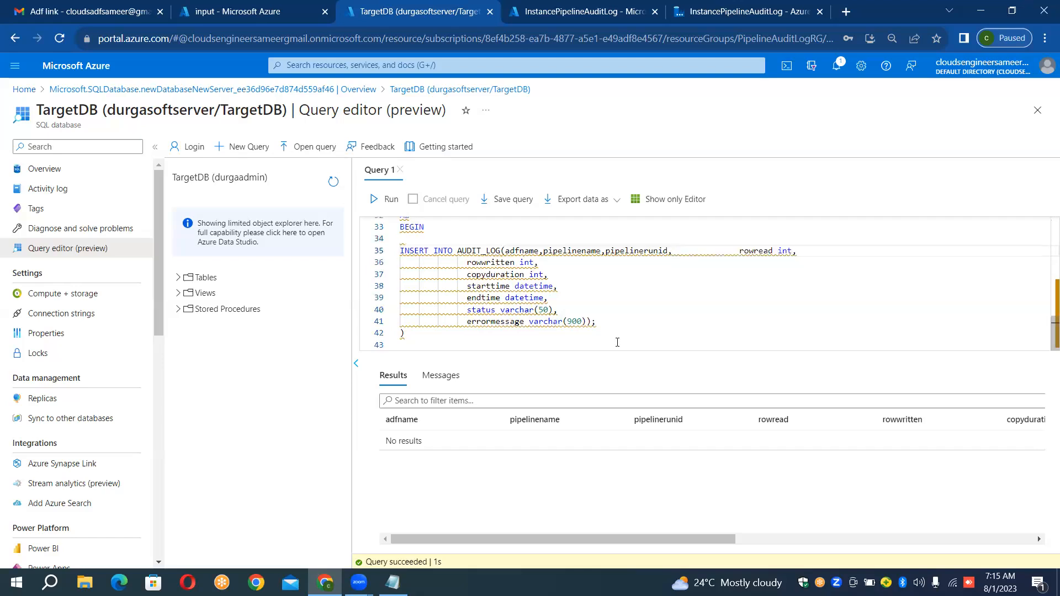
pyautogui.press('Delete')
pyautogui.press('Delete')
pyautogui.press('Delete')
pyautogui.press('Delete')
pyautogui.press('Delete')
pyautogui.press('Delete')
pyautogui.press('Delete')
pyautogui.press('Delete')
pyautogui.press('Delete')
pyautogui.press('Delete')
pyautogui.press('Delete')
pyautogui.press('Delete')
pyautogui.press('Delete')
pyautogui.press('Delete')
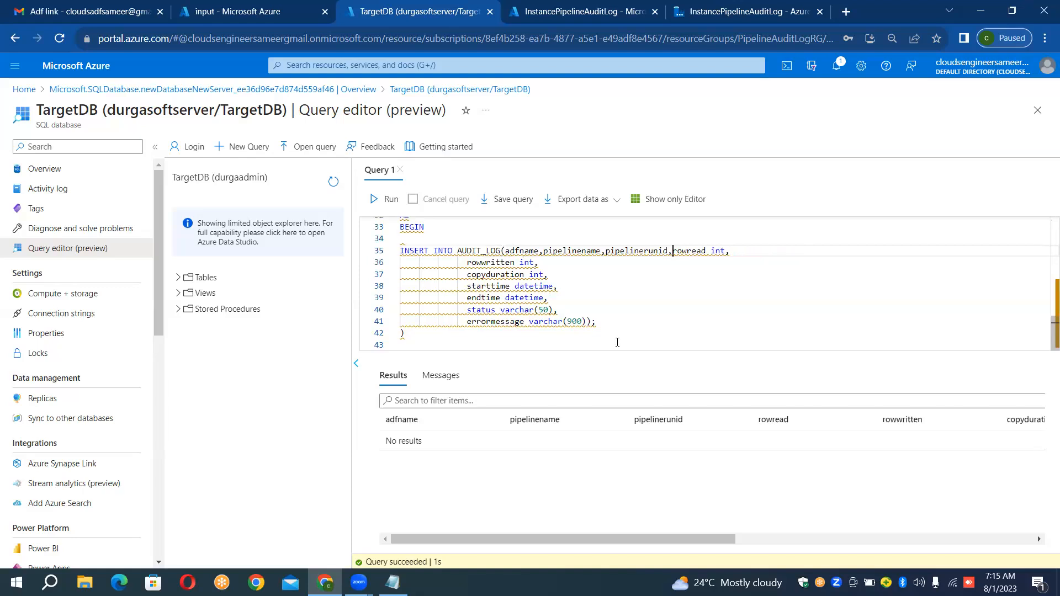
# Step: Remove the int data type after rowread in the insert column list, keeping the comma
pyautogui.press('Right')
pyautogui.press('Right')
pyautogui.press('Right')
pyautogui.press('Right')
pyautogui.press('Right')
pyautogui.press('Right')
pyautogui.press('Right')
pyautogui.press('Right')
pyautogui.press('Right')
pyautogui.hotkey('shift', 'Right')
pyautogui.hotkey('shift', 'Right')
pyautogui.press('Delete')
# Step: Bring the rowwritten line up onto the INSERT INTO line, directly after the rowread comma
pyautogui.press('Delete')
pyautogui.press('Delete')
pyautogui.press('Delete')
pyautogui.press('Delete')
pyautogui.press('Delete')
pyautogui.press('Delete')
pyautogui.press('Delete')
pyautogui.press('Delete')
pyautogui.press('Delete')
pyautogui.press('Delete')
pyautogui.press('Delete')
pyautogui.press('Delete')
pyautogui.press('Delete')
pyautogui.press('Delete')
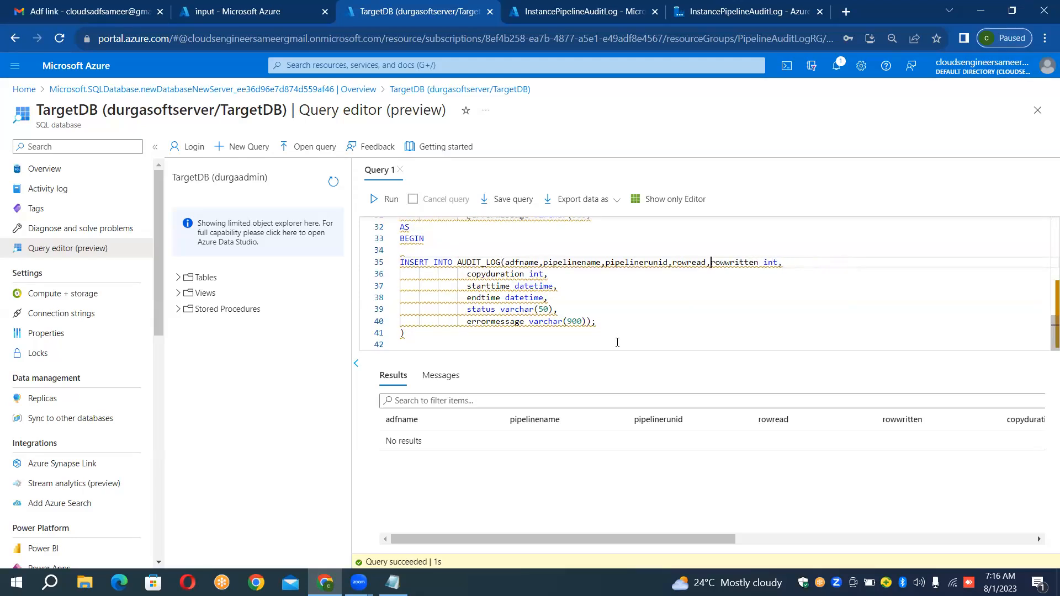
# Step: Remove the int data type after rowwritten in the AUDIT_LOG insert column list
pyautogui.press('Right')
pyautogui.press('Right')
pyautogui.press('Right')
pyautogui.press('Right')
pyautogui.press('Right')
pyautogui.press('Right')
pyautogui.press('Right')
pyautogui.press('Right')
pyautogui.hotkey('shift', 'Right')
pyautogui.hotkey('shift', 'Right')
pyautogui.hotkey('shift', 'Right')
pyautogui.press('BackSpace')
pyautogui.press('BackSpace')
# Step: Join the copyduration line onto the INSERT INTO line, directly after the rowwritten comma without any spaces
pyautogui.press('Right')
pyautogui.press('Delete')
pyautogui.press('Delete')
pyautogui.press('Delete')
pyautogui.press('Delete')
pyautogui.press('Delete')
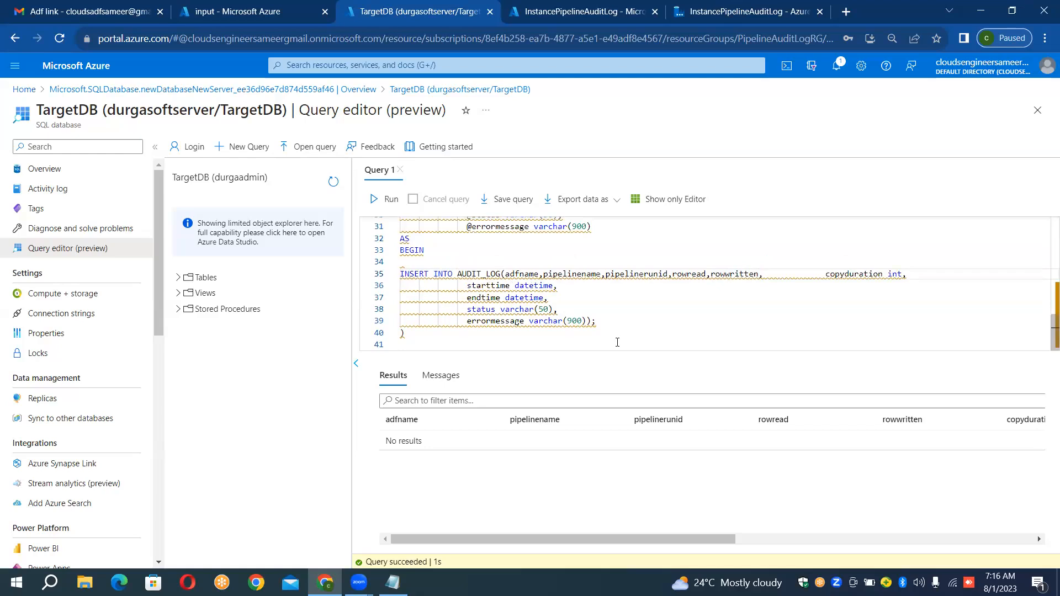
pyautogui.press('Delete')
# Step: Remove the int data type after copyduration in the insert column list, keeping the comma
pyautogui.press('Right')
pyautogui.press('Right')
pyautogui.press('Right')
pyautogui.press('Right')
pyautogui.press('Right')
pyautogui.hotkey('ctrl', 'Right')
pyautogui.press('Right')
pyautogui.hotkey('shift', 'Right')
pyautogui.hotkey('shift', 'Right')
pyautogui.hotkey('shift', 'Right')
pyautogui.press('BackSpace')
pyautogui.press('BackSpace')
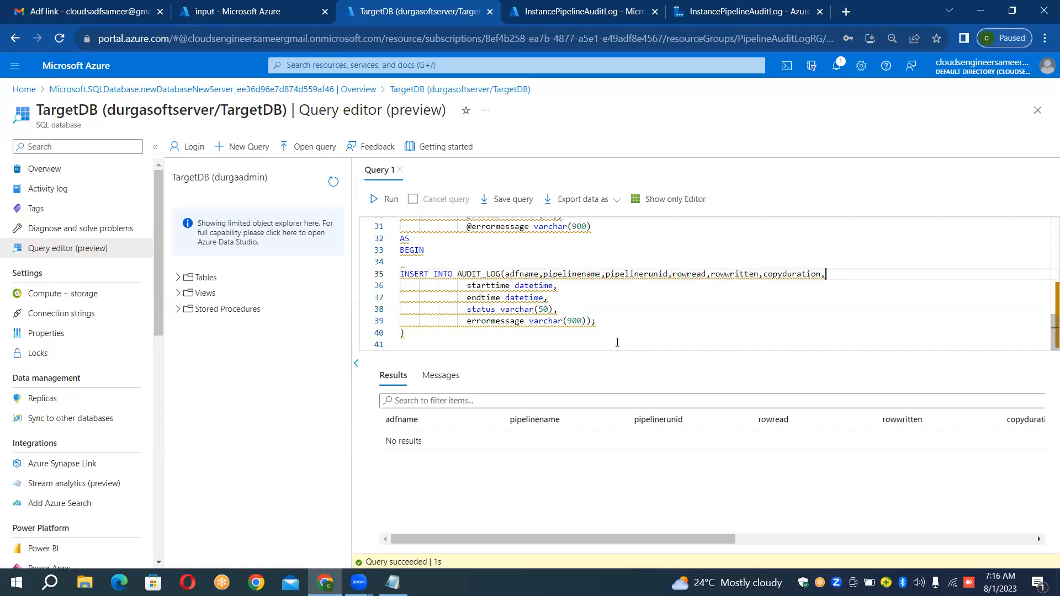
# Step: Bring the starttime line up onto the INSERT INTO line, directly after the copyduration comma
pyautogui.press('Delete')
pyautogui.press('Delete')
pyautogui.press('Delete')
pyautogui.press('Delete')
pyautogui.press('Delete')
# Step: Remove the datetime data type after starttime in the AUDIT_LOG insert column list, keeping the comma
pyautogui.press('Right')
pyautogui.press('Right')
pyautogui.press('Right')
pyautogui.press('Right')
pyautogui.press('Right')
pyautogui.press('Right')
pyautogui.press('Right')
pyautogui.press('Right')
pyautogui.press('Right')
pyautogui.press('Right')
pyautogui.press('Right')
pyautogui.press('Right')
pyautogui.press('Right')
pyautogui.press('Right')
pyautogui.press('Right')
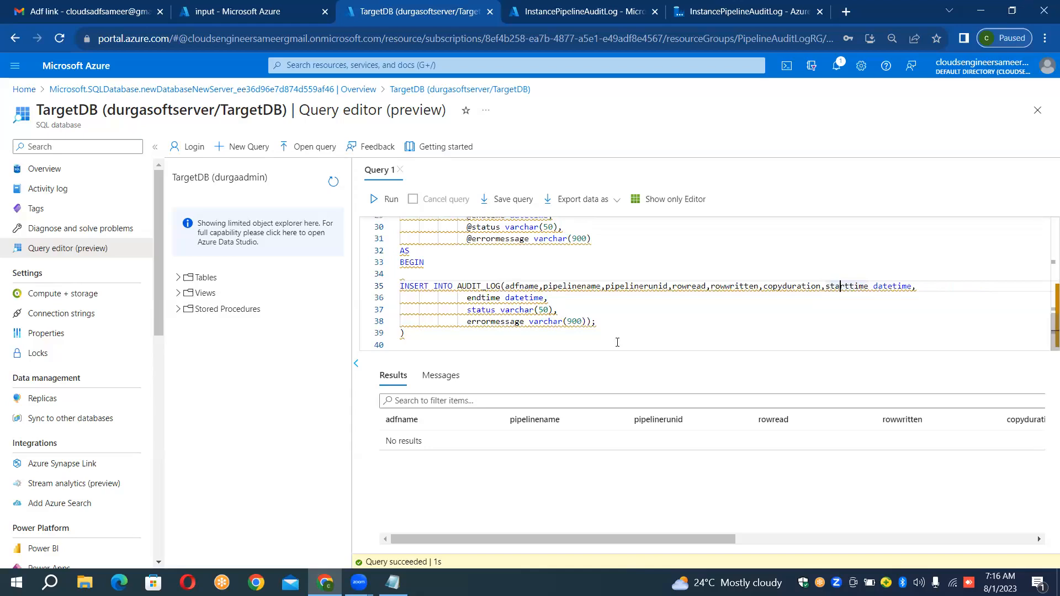
pyautogui.press('BackSpace')
pyautogui.press('BackSpace')
pyautogui.press('BackSpace')
pyautogui.press('BackSpace')
pyautogui.press('BackSpace')
pyautogui.press('BackSpace')
pyautogui.press('BackSpace')
pyautogui.press('BackSpace')
pyautogui.press('BackSpace')
# Step: Join the endtime line onto the INSERT INTO line, directly after the starttime comma without any spaces
pyautogui.press('Delete')
pyautogui.press('Delete')
pyautogui.press('Delete')
pyautogui.press('Delete')
pyautogui.press('Delete')
pyautogui.press('Delete')
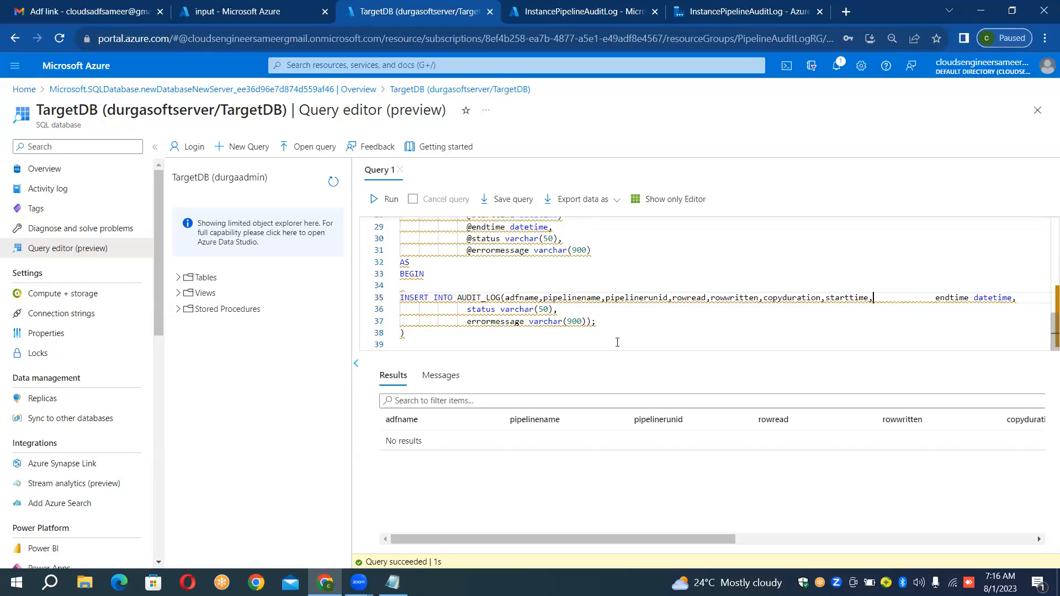
pyautogui.press('Delete')
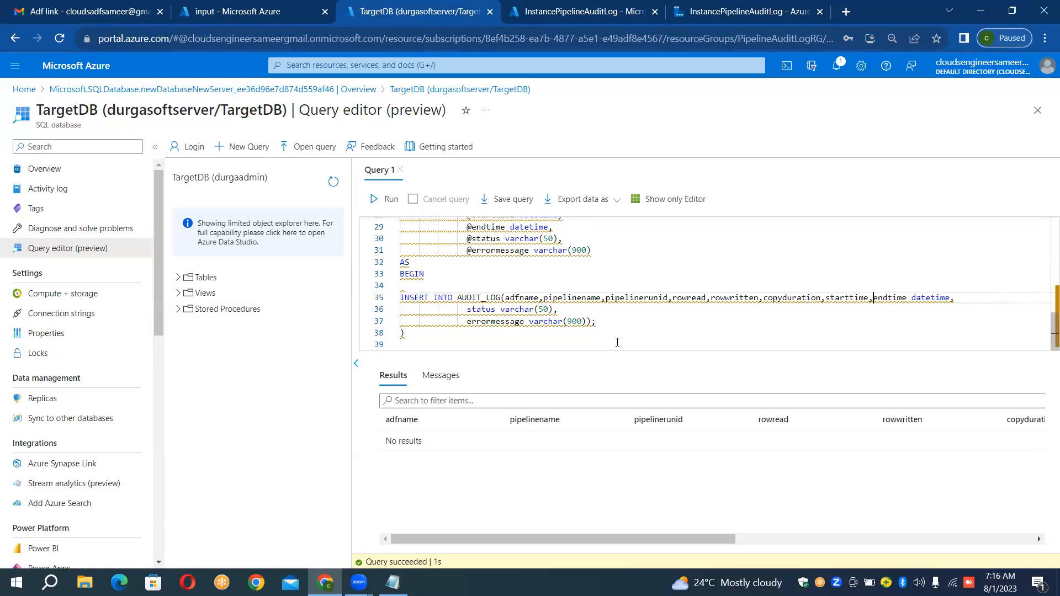
# Step: Remove the datetime data type after endtime in the insert column list, keeping the comma
pyautogui.press('Right')
pyautogui.press('Right')
pyautogui.press('Right')
pyautogui.press('Right')
pyautogui.press('Right')
pyautogui.press('Right')
pyautogui.press('Right')
pyautogui.press('Right')
pyautogui.press('Right')
pyautogui.hotkey('shift', 'Right')
pyautogui.hotkey('shift', 'Right')
pyautogui.hotkey('shift', 'Right')
pyautogui.hotkey('shift', 'Right')
pyautogui.hotkey('shift', 'Right')
pyautogui.hotkey('shift', 'Right')
pyautogui.hotkey('shift', 'Right')
pyautogui.hotkey('shift', 'Right')
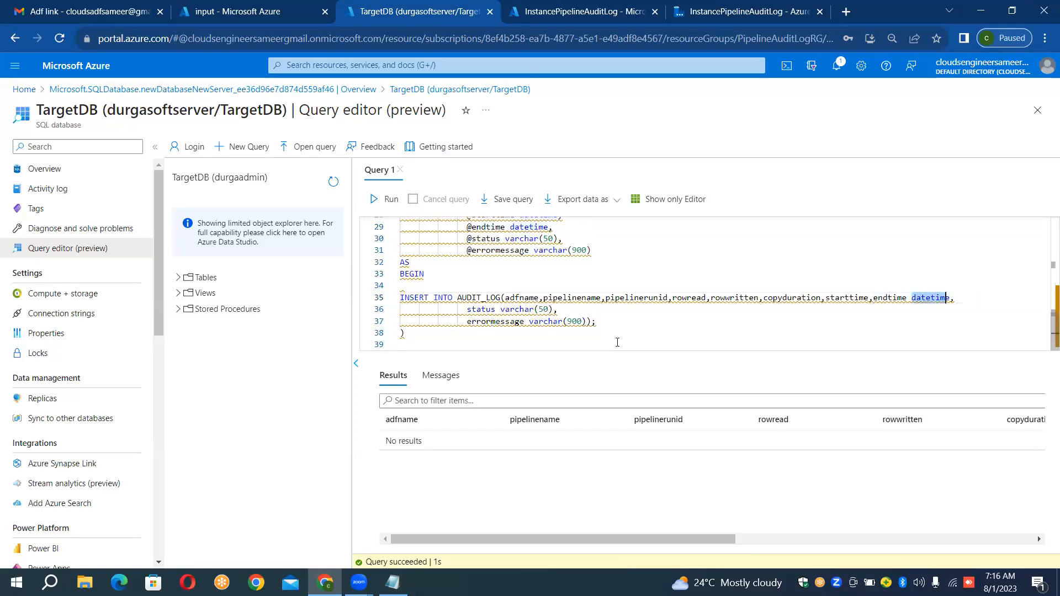
pyautogui.press('BackSpace')
pyautogui.press('BackSpace')
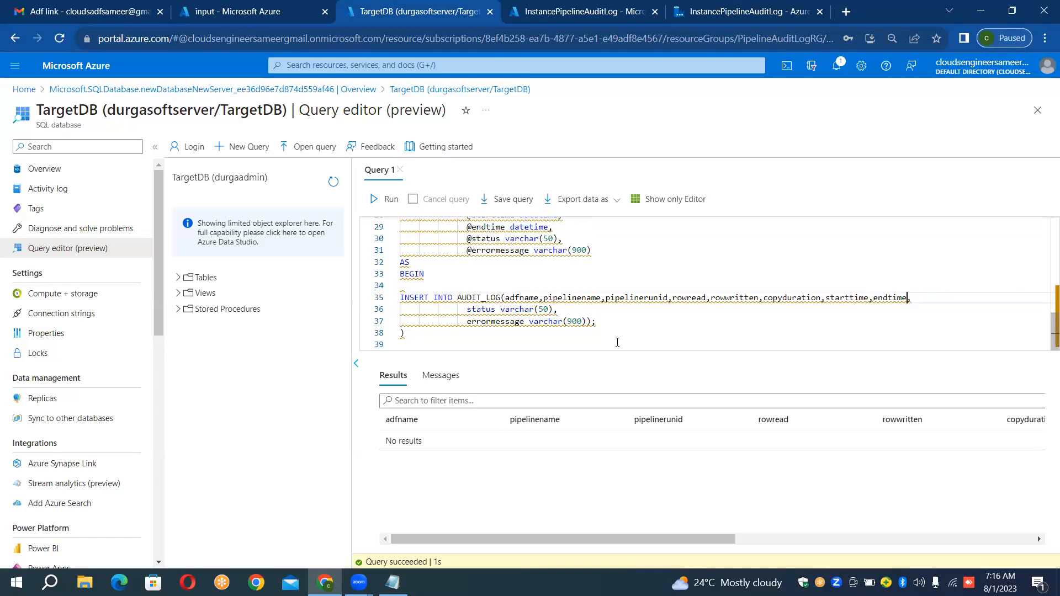
# Step: Join the status line onto the INSERT INTO line, following the endtime comma
pyautogui.press('Delete')
pyautogui.press('Delete')
pyautogui.press('Delete')
pyautogui.press('Delete')
pyautogui.press('Delete')
pyautogui.press('Delete')
pyautogui.press('Delete')
pyautogui.press('Delete')
pyautogui.press('Delete')
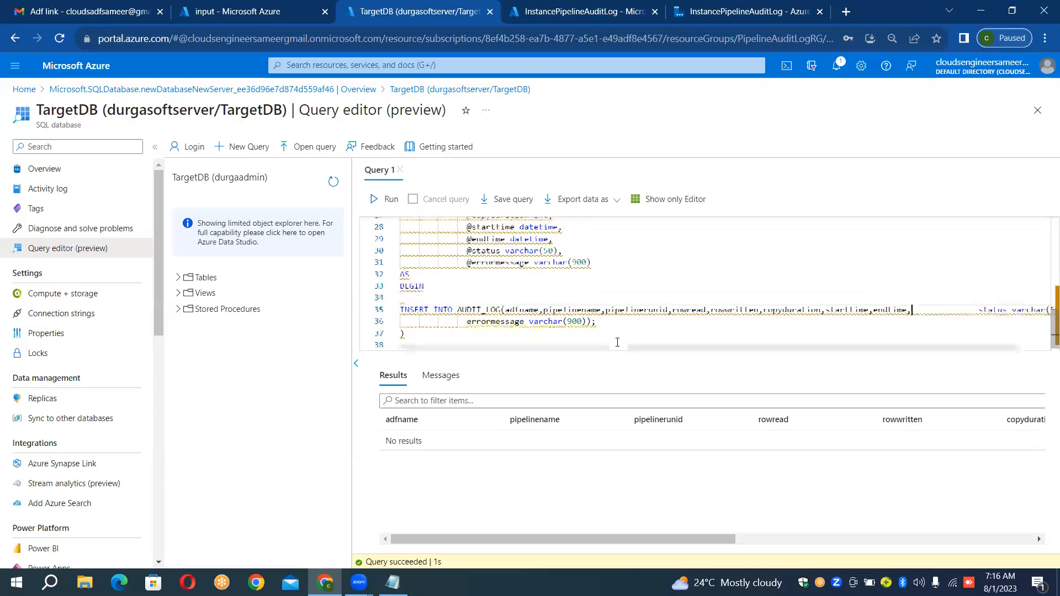
pyautogui.press('Delete')
pyautogui.press('Delete')
pyautogui.press('Delete')
pyautogui.press('Delete')
pyautogui.press('Delete')
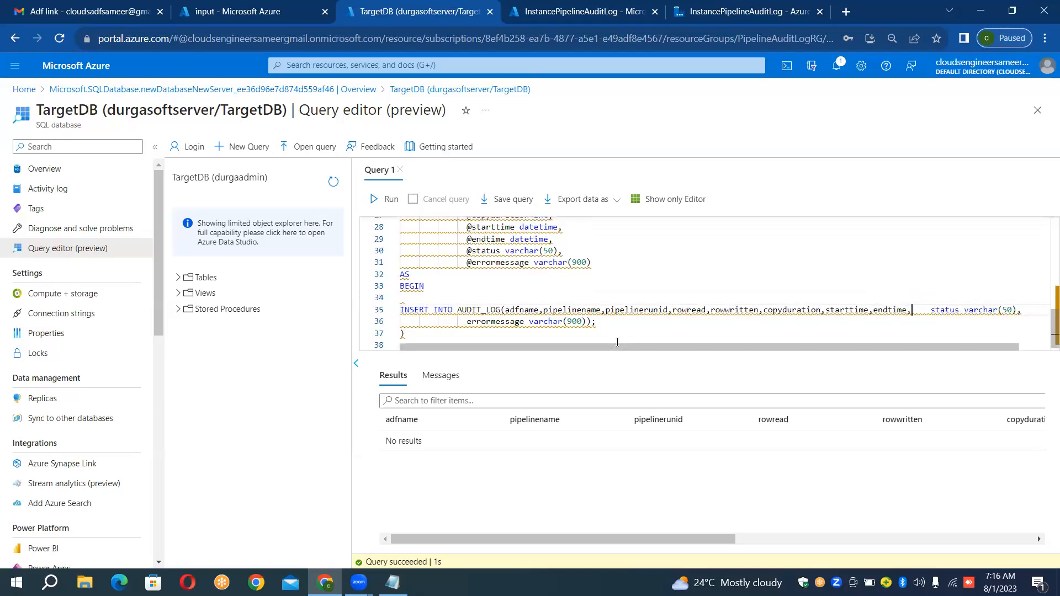
# Step: Remove the varchar(50) data type after status in the AUDIT_LOG insert column list, keeping the comma
pyautogui.press('Right')
pyautogui.press('Right')
pyautogui.press('Left')
pyautogui.press('Left')
pyautogui.hotkey('shift', 'Right')
pyautogui.hotkey('shift', 'Right')
pyautogui.hotkey('shift', 'Right')
pyautogui.hotkey('shift', 'Right')
pyautogui.hotkey('shift', 'Right')
pyautogui.hotkey('shift', 'Right')
pyautogui.hotkey('shift', 'Right')
pyautogui.hotkey('shift', 'Right')
pyautogui.hotkey('shift', 'Right')
pyautogui.hotkey('shift', 'Right')
pyautogui.hotkey('shift', 'Right')
pyautogui.press('BackSpace')
pyautogui.press('BackSpace')
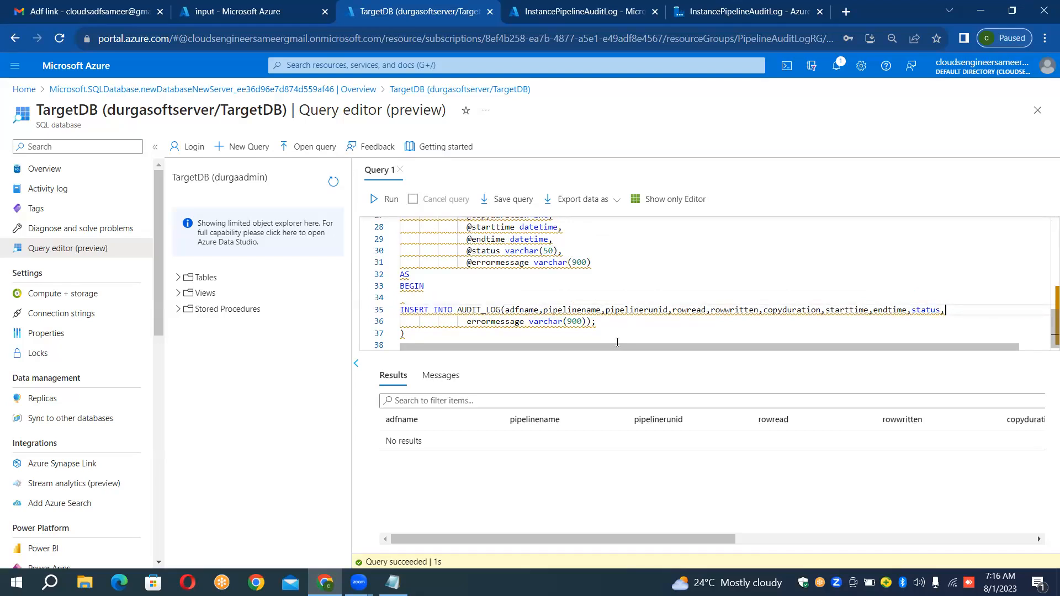
pyautogui.write(',')
# Step: Bring the errormessage line up onto the INSERT INTO line, directly after the status comma without any spaces
pyautogui.press('Delete')
pyautogui.press('Delete')
pyautogui.press('Delete')
pyautogui.press('Delete')
pyautogui.press('Delete')
pyautogui.press('Delete')
pyautogui.press('Delete')
pyautogui.press('Delete')
pyautogui.press('Delete')
pyautogui.press('Delete')
pyautogui.press('Delete')
pyautogui.press('Delete')
pyautogui.press('Delete')
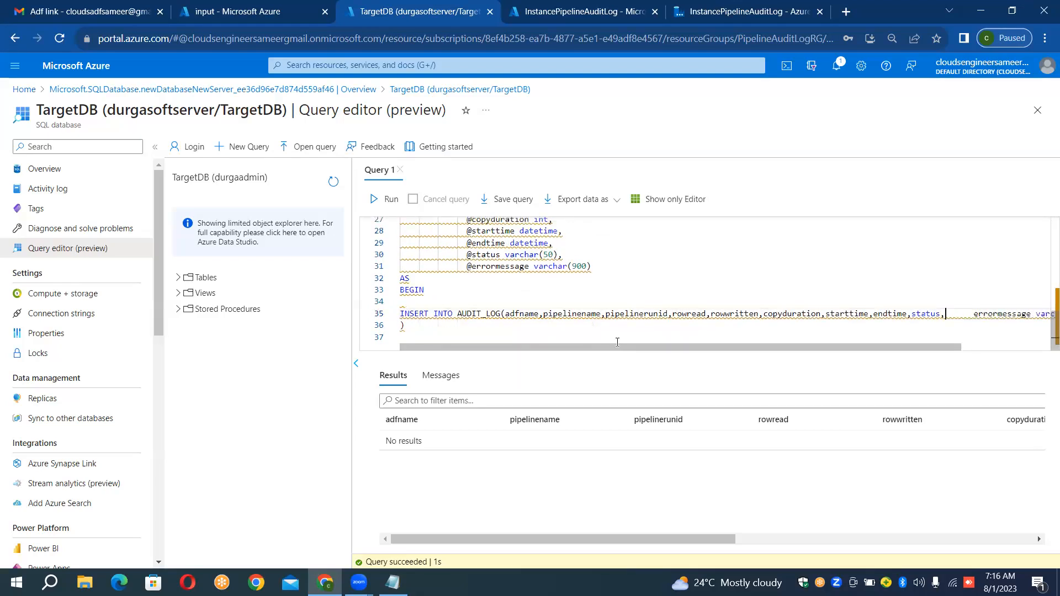
pyautogui.press('Delete')
pyautogui.press('Delete')
# Step: Remove the varchar(900) data type and the space after errormessage, keeping the closing parenthesis and semicolon of the column list
pyautogui.press('Right')
pyautogui.press('Right')
pyautogui.press('Right')
pyautogui.press('Right')
pyautogui.press('Right')
pyautogui.press('Right')
pyautogui.press('Right')
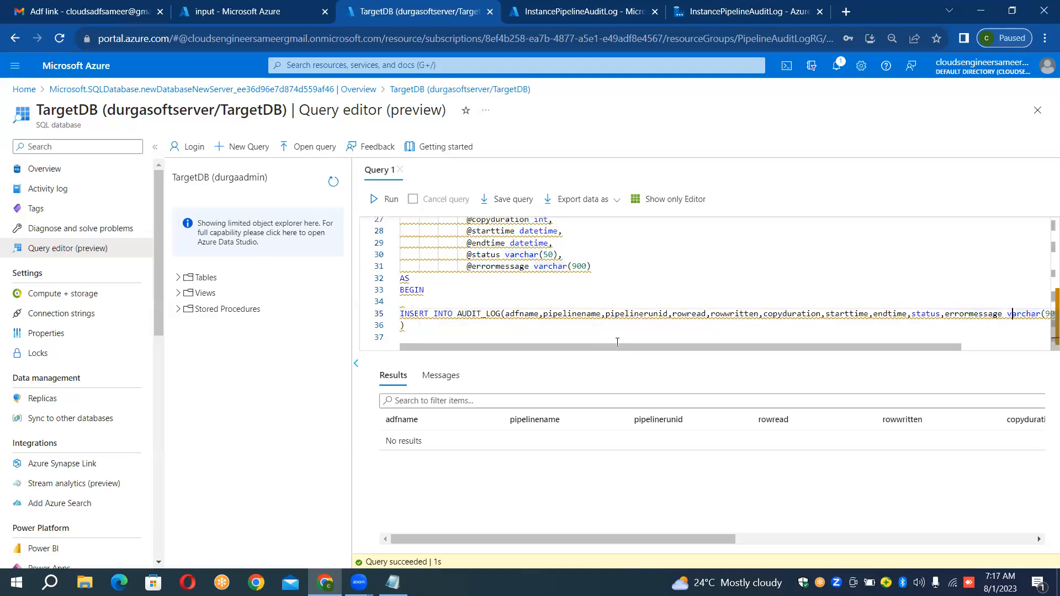
pyautogui.hotkey('shift', 'Right')
pyautogui.hotkey('shift', 'Right')
pyautogui.hotkey('shift', 'Right')
pyautogui.hotkey('shift', 'Right')
pyautogui.hotkey('shift', 'Right')
pyautogui.hotkey('shift', 'Right')
pyautogui.hotkey('shift', 'Right')
pyautogui.hotkey('shift', 'Right')
pyautogui.hotkey('shift', 'Right')
pyautogui.hotkey('shift', 'Right')
pyautogui.hotkey('shift', 'Right')
pyautogui.hotkey('shift', 'Right')
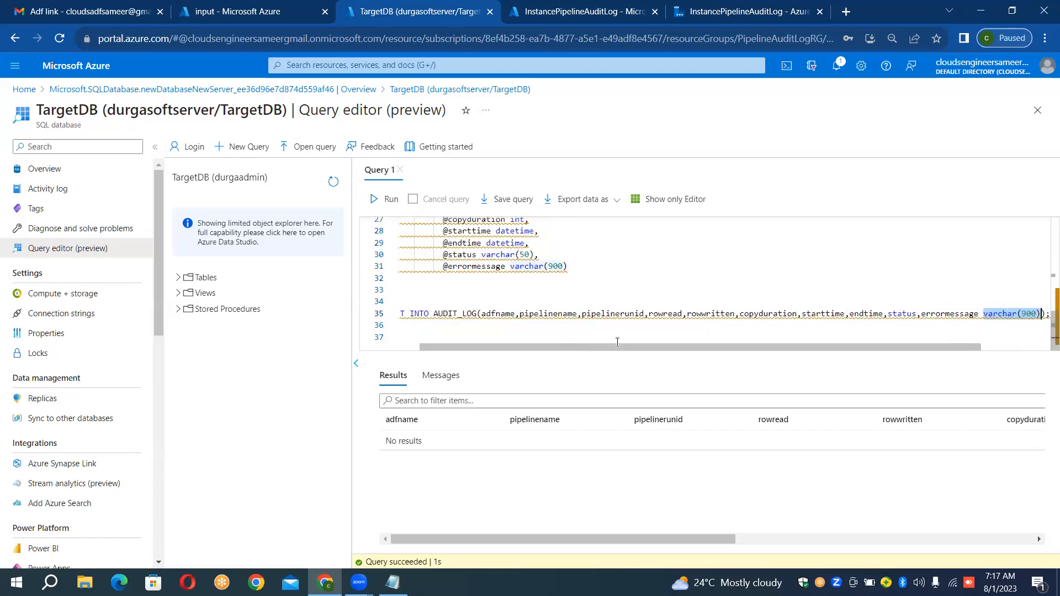
pyautogui.press('BackSpace')
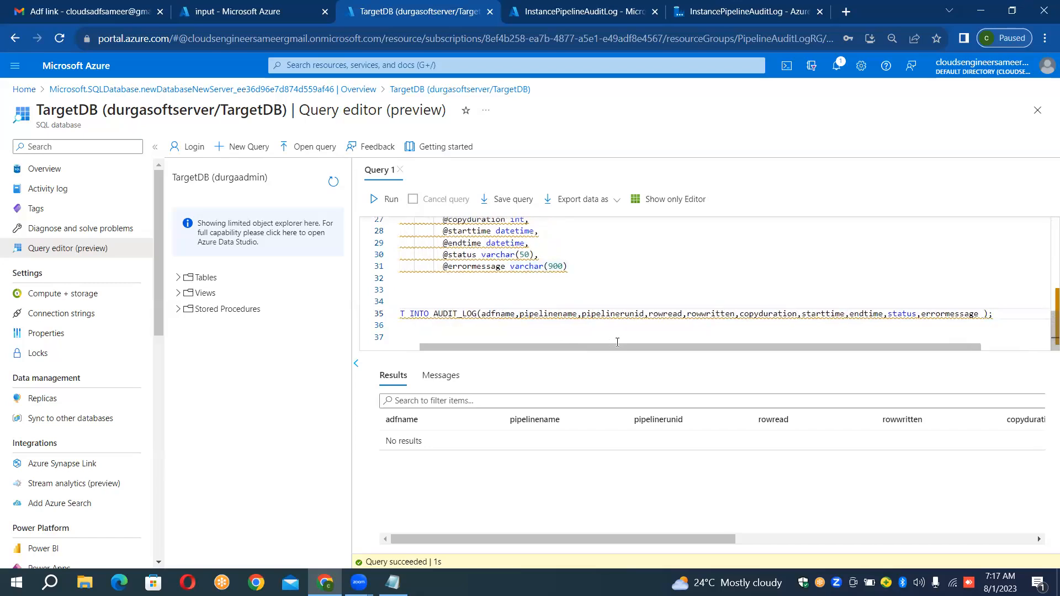
pyautogui.press('BackSpace')
# Step: Delete the leftover closing parenthesis below the INSERT INTO statement, leaving an empty line directly beneath it
pyautogui.press('Right')
pyautogui.press('Right')
pyautogui.press('Down')
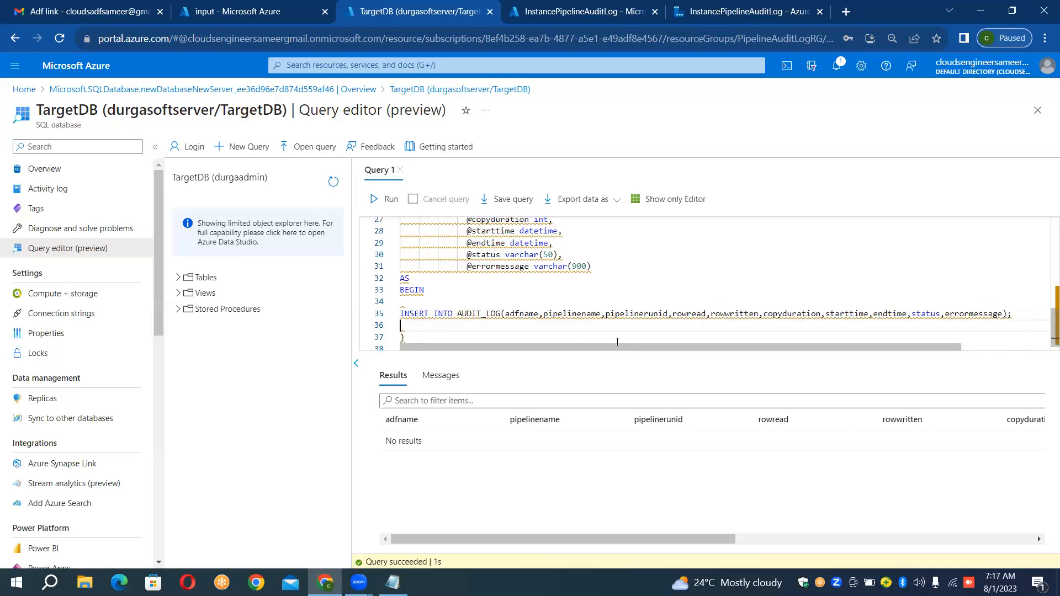
pyautogui.press('Down')
pyautogui.press('BackSpace')
pyautogui.press('BackSpace')
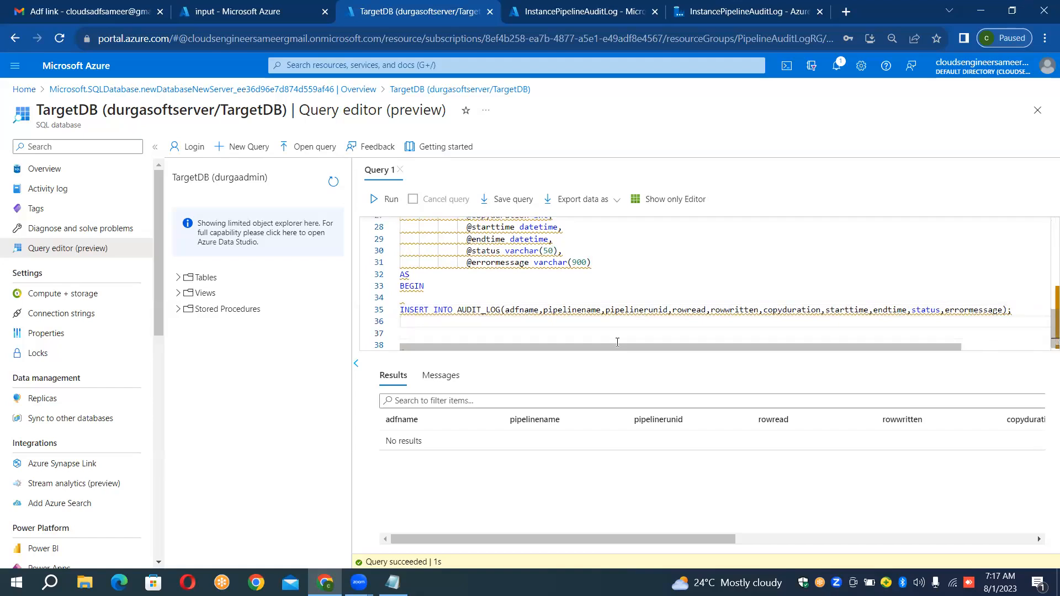
# Step: Add a VALUES clause with empty parentheses on the line below the INSERT INTO statement
pyautogui.write('VAL')
pyautogui.write('UES')
pyautogui.press('Return')
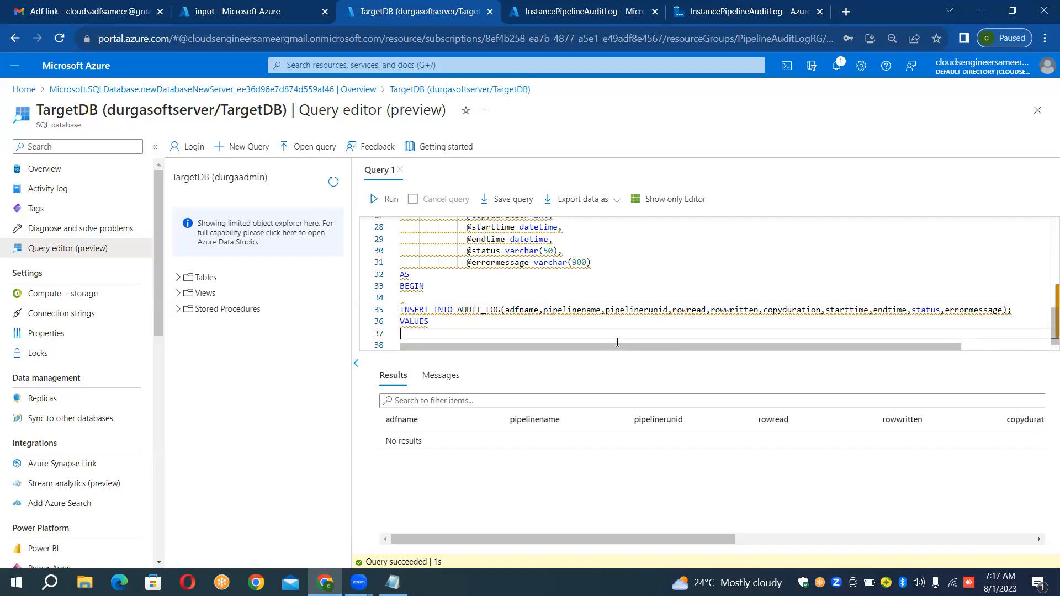
pyautogui.press('BackSpace')
pyautogui.write('()')
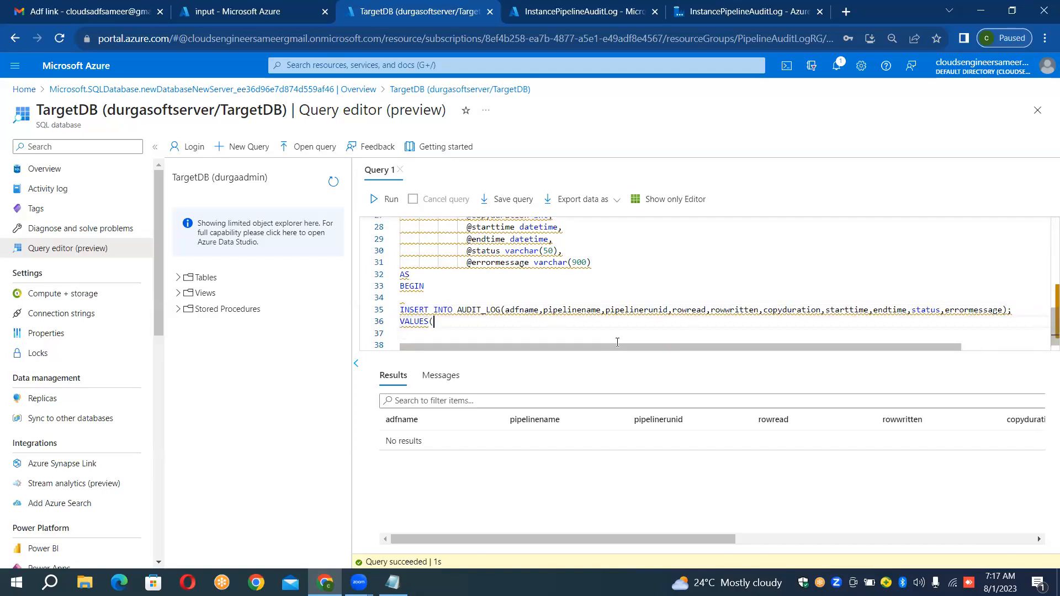
# Step: Copy the full column list, adfname through errormessage, from the INSERT INTO line into the parentheses of the VALUES clause
pyautogui.press('Up')
pyautogui.press('Right')
pyautogui.press('Right')
pyautogui.press('Right')
pyautogui.press('Right')
pyautogui.press('Right')
pyautogui.press('Right')
pyautogui.press('Right')
pyautogui.press('Right')
pyautogui.press('Right')
pyautogui.press('Right')
pyautogui.press('Right')
pyautogui.press('Right')
pyautogui.press('Right')
pyautogui.press('Right')
pyautogui.press('Left')
pyautogui.hotkey('shift', 'Right')
pyautogui.hotkey('shift', 'Right')
pyautogui.hotkey('shift', 'Right')
pyautogui.hotkey('shift', 'Right')
pyautogui.hotkey('shift', 'Right')
pyautogui.hotkey('shift', 'Right')
pyautogui.hotkey('shift', 'Right')
pyautogui.hotkey('shift', 'Right')
pyautogui.hotkey('shift', 'Right')
pyautogui.hotkey('shift', 'Right')
pyautogui.hotkey('shift', 'Right')
pyautogui.hotkey('shift', 'Right')
pyautogui.hotkey('shift', 'Right')
pyautogui.hotkey('shift', 'Right')
pyautogui.hotkey('shift', 'Right')
pyautogui.hotkey('shift', 'Right')
pyautogui.hotkey('shift', 'Right')
pyautogui.hotkey('shift', 'Right')
pyautogui.hotkey('shift', 'Right')
pyautogui.hotkey('shift', 'Right')
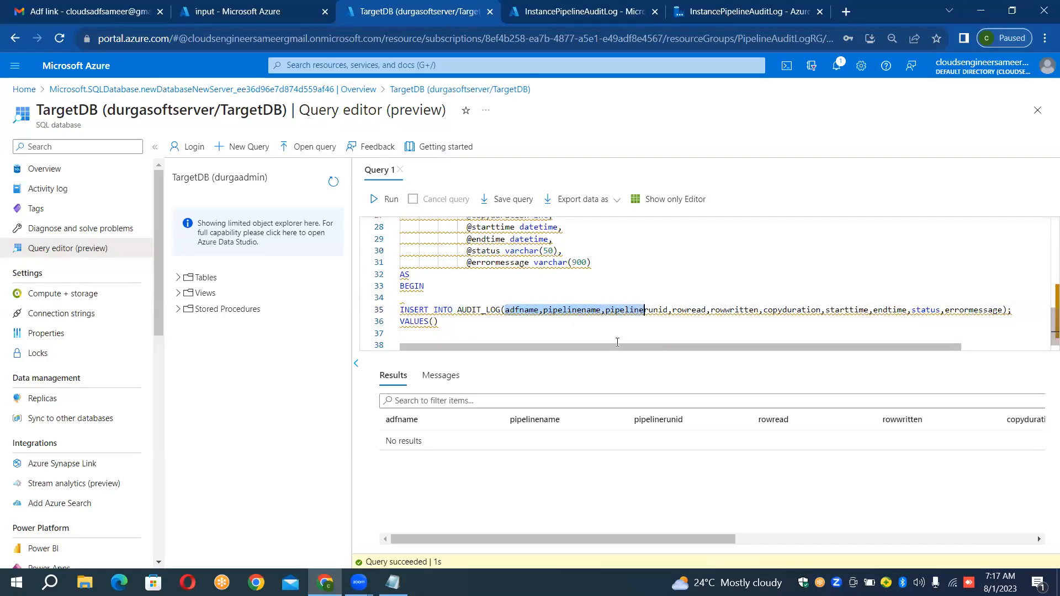
pyautogui.hotkey('shift', 'Right')
pyautogui.hotkey('shift', 'Right')
pyautogui.hotkey('shift', 'Right')
pyautogui.hotkey('shift', 'Right')
pyautogui.hotkey('shift', 'Right')
pyautogui.hotkey('shift', 'Right')
pyautogui.hotkey('shift', 'Right')
pyautogui.hotkey('shift', 'Right')
pyautogui.hotkey('shift', 'Right')
pyautogui.hotkey('shift', 'Right')
pyautogui.hotkey('shift', 'Right')
pyautogui.hotkey('shift', 'Right')
pyautogui.hotkey('shift', 'Right')
pyautogui.hotkey('shift', 'Right')
pyautogui.hotkey('shift', 'Right')
pyautogui.hotkey('shift', 'Right')
pyautogui.hotkey('shift', 'Right')
pyautogui.hotkey('shift', 'Right')
pyautogui.hotkey('shift', 'Right')
pyautogui.hotkey('shift', 'Right')
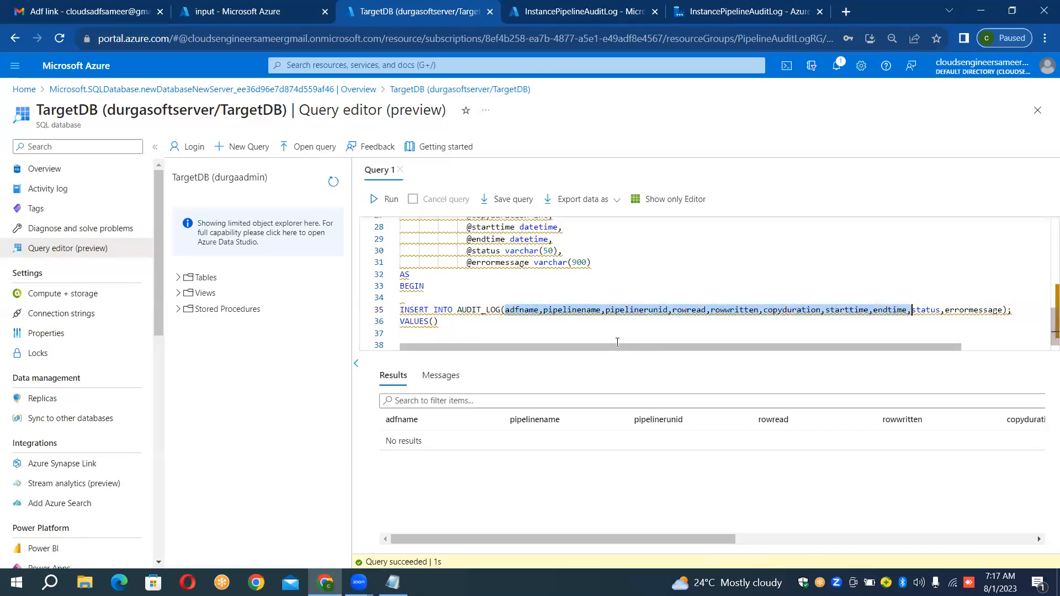
pyautogui.hotkey('shift', 'Right')
pyautogui.hotkey('shift', 'Right')
pyautogui.hotkey('shift', 'Right')
pyautogui.hotkey('ctrl', 'c')
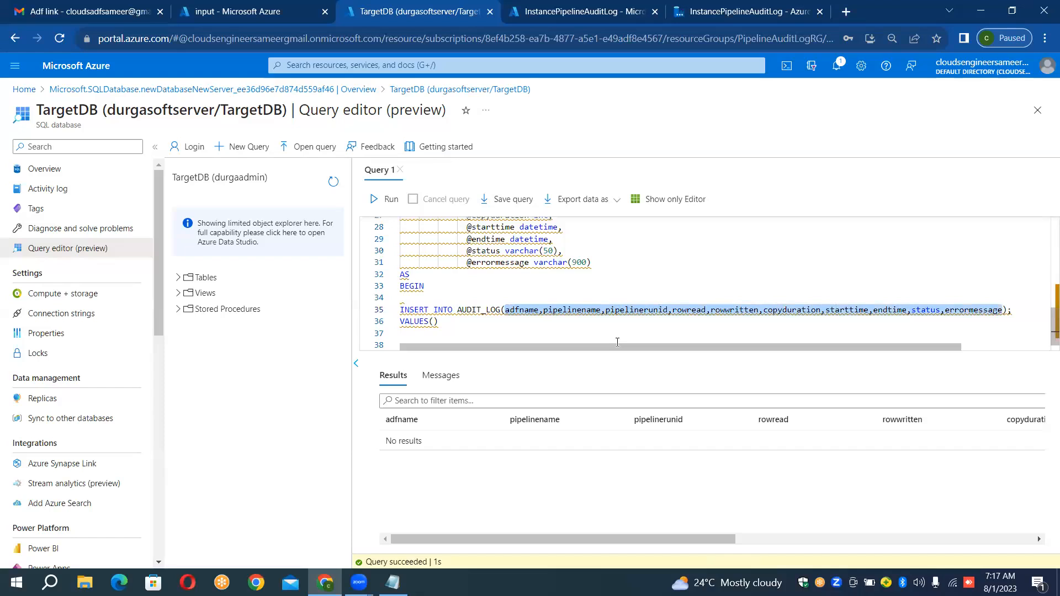
pyautogui.press('Down')
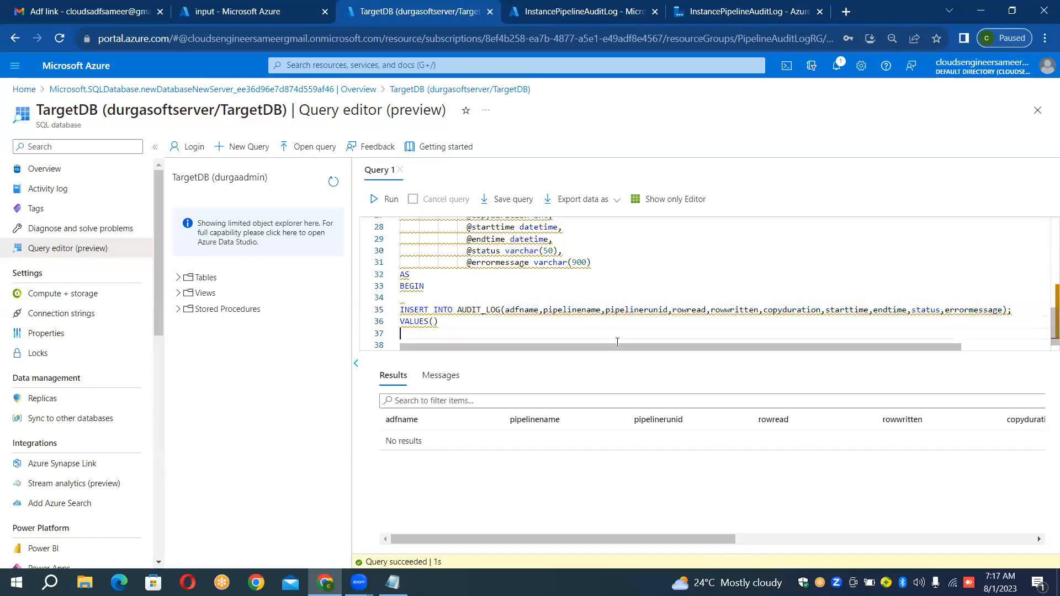
pyautogui.press('Left')
pyautogui.hotkey('ctrl', 'v')
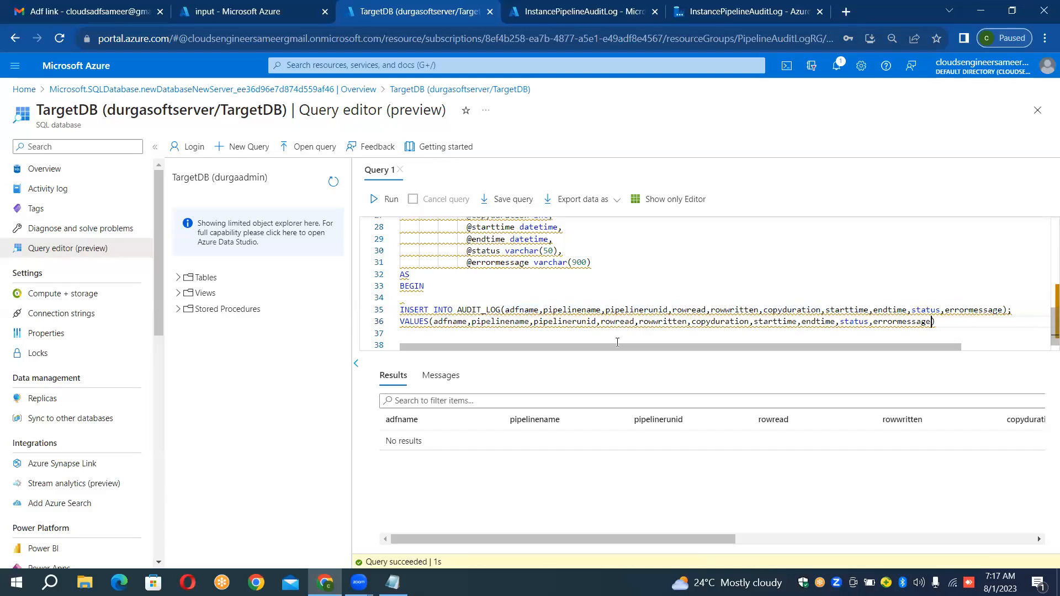
# Step: Prefix adfname, pipelinename and pipelinerunid in the VALUES clause with @ so they refer to the procedure's parameters
pyautogui.press('Left')
pyautogui.press('Left')
pyautogui.press('Left')
pyautogui.press('Left')
pyautogui.press('Left')
pyautogui.press('Left')
pyautogui.press('Left')
pyautogui.press('Left')
pyautogui.press('Left')
pyautogui.press('Left')
pyautogui.press('Left')
pyautogui.press('Left')
pyautogui.press('Left')
pyautogui.press('Left')
pyautogui.press('Left')
pyautogui.press('Left')
pyautogui.press('Left')
pyautogui.press('Left')
pyautogui.press('Left')
pyautogui.press('Left')
pyautogui.press('Left')
pyautogui.press('Left')
pyautogui.press('Left')
pyautogui.press('Left')
pyautogui.press('Left')
pyautogui.press('Left')
pyautogui.press('Left')
pyautogui.press('Left')
pyautogui.press('Left')
pyautogui.press('Left')
pyautogui.press('Left')
pyautogui.press('Left')
pyautogui.press('Left')
pyautogui.press('Left')
pyautogui.press('Left')
pyautogui.press('Left')
pyautogui.press('Left')
pyautogui.press('Left')
pyautogui.press('Left')
pyautogui.press('Left')
pyautogui.press('Left')
pyautogui.press('Left')
pyautogui.press('Left')
pyautogui.press('Left')
pyautogui.press('Left')
pyautogui.press('Left')
pyautogui.press('Left')
pyautogui.press('Left')
pyautogui.press('Left')
pyautogui.press('Left')
pyautogui.press('Left')
pyautogui.press('Left')
pyautogui.press('Left')
pyautogui.write('@')
pyautogui.press('Right')
pyautogui.press('Right')
pyautogui.press('Right')
pyautogui.press('Right')
pyautogui.press('Right')
pyautogui.press('Right')
pyautogui.press('Right')
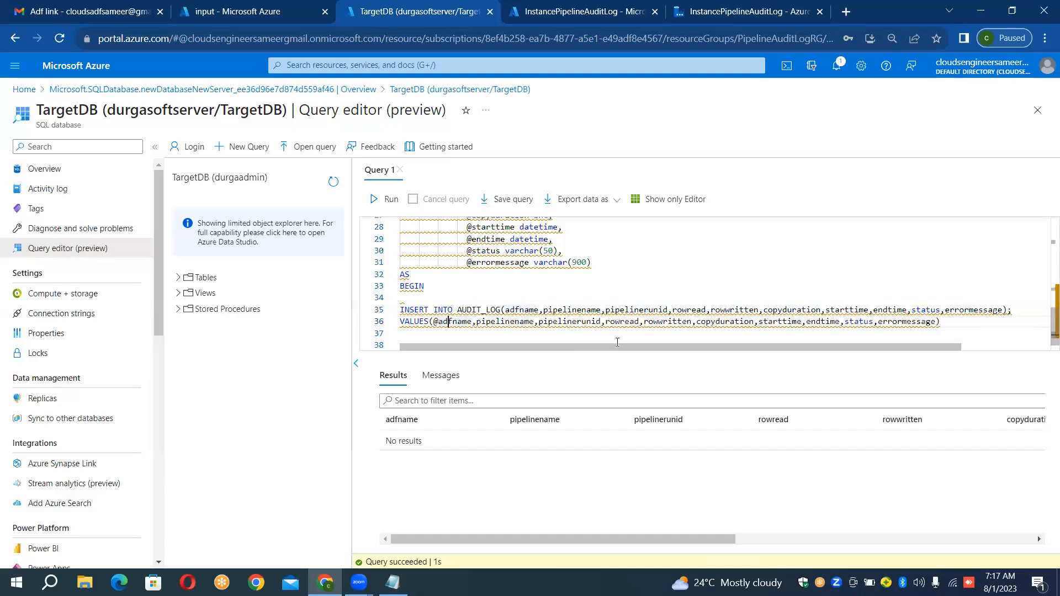
pyautogui.write('@')
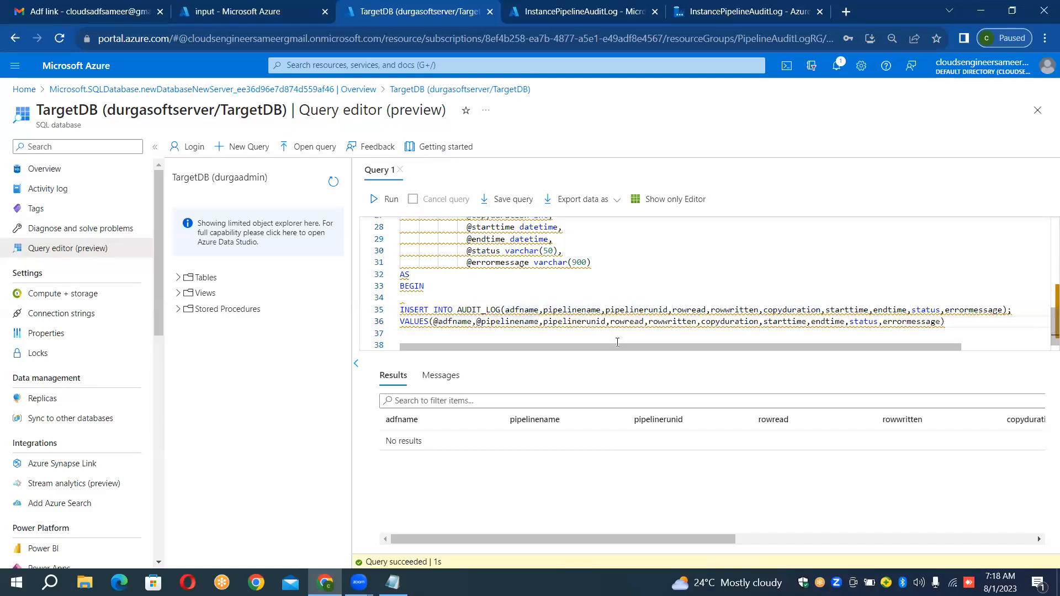
pyautogui.press('Right')
pyautogui.press('Right')
pyautogui.press('Right')
pyautogui.press('Right')
pyautogui.press('Right')
pyautogui.press('Right')
pyautogui.press('Right')
pyautogui.press('Right')
pyautogui.press('Right')
pyautogui.press('Right')
pyautogui.press('Right')
pyautogui.press('Right')
pyautogui.write('@')
# Step: Prefix rowread, rowwritten and copyduration in the VALUES clause with @
pyautogui.press('Right')
pyautogui.press('Right')
pyautogui.press('Right')
pyautogui.press('Right')
pyautogui.press('Right')
pyautogui.press('Right')
pyautogui.press('Right')
pyautogui.press('Right')
pyautogui.press('Right')
pyautogui.press('Right')
pyautogui.press('Right')
pyautogui.press('Right')
pyautogui.press('Right')
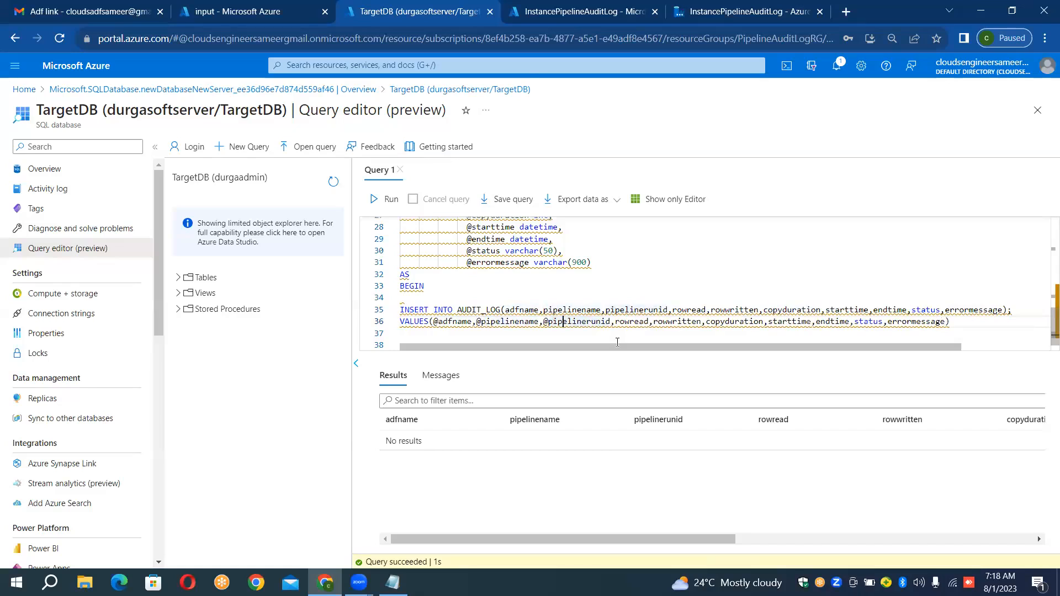
pyautogui.press('Right')
pyautogui.write('@')
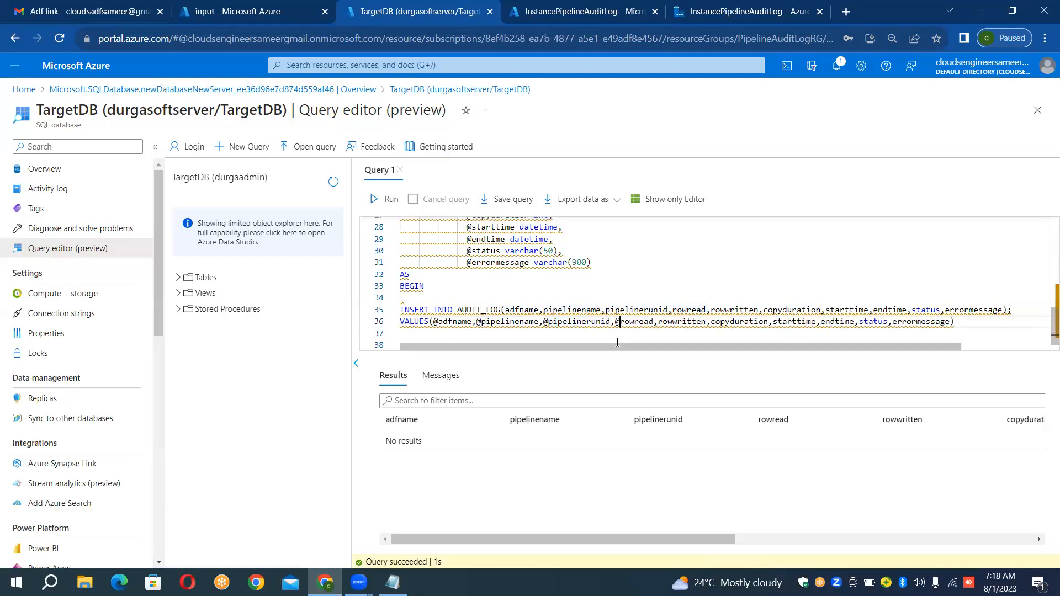
pyautogui.press('Right')
pyautogui.press('Right')
pyautogui.press('Right')
pyautogui.press('Right')
pyautogui.press('Right')
pyautogui.press('Right')
pyautogui.press('Right')
pyautogui.press('Right')
pyautogui.write('@')
pyautogui.press('Right')
pyautogui.press('Right')
pyautogui.press('Right')
pyautogui.press('Right')
pyautogui.press('Right')
pyautogui.press('Right')
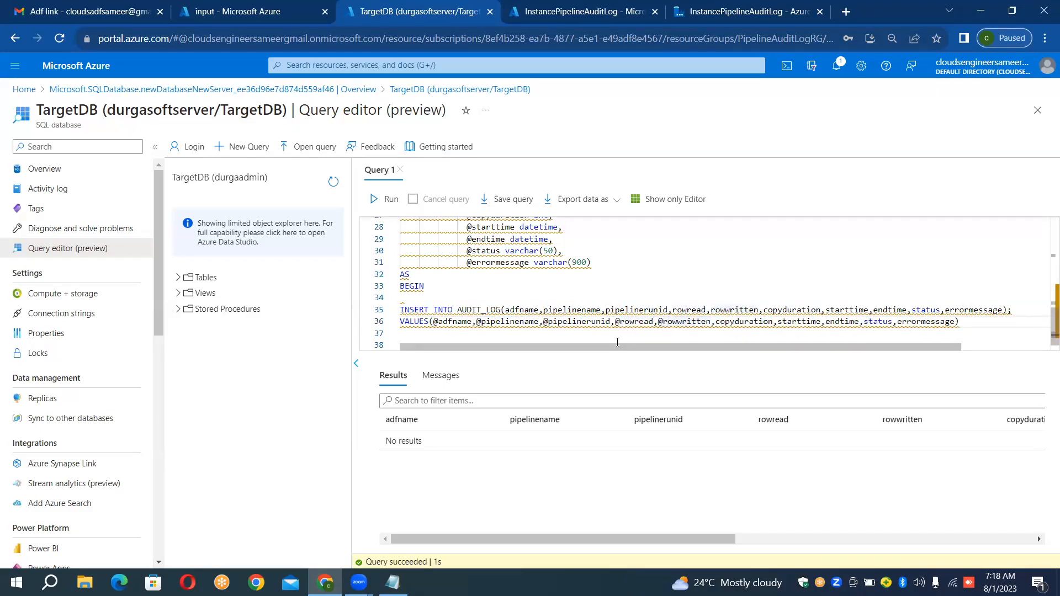
pyautogui.press('Right')
pyautogui.write('@')
# Step: Prefix the remaining VALUES entries, starttime, endtime, status and errormessage, with @
pyautogui.press('Right')
pyautogui.press('Right')
pyautogui.press('Right')
pyautogui.press('Right')
pyautogui.press('Right')
pyautogui.press('Right')
pyautogui.press('Right')
pyautogui.press('Right')
pyautogui.press('Right')
pyautogui.press('Right')
pyautogui.press('Right')
pyautogui.press('Right')
pyautogui.press('Right')
pyautogui.write('@')
pyautogui.press('Right')
pyautogui.press('Right')
pyautogui.press('Right')
pyautogui.press('Right')
pyautogui.press('Right')
pyautogui.press('Right')
pyautogui.press('Right')
pyautogui.press('Right')
pyautogui.press('Right')
pyautogui.write('@')
pyautogui.press('Right')
pyautogui.press('Right')
pyautogui.press('Right')
pyautogui.press('Right')
pyautogui.press('Right')
pyautogui.press('Right')
pyautogui.press('Right')
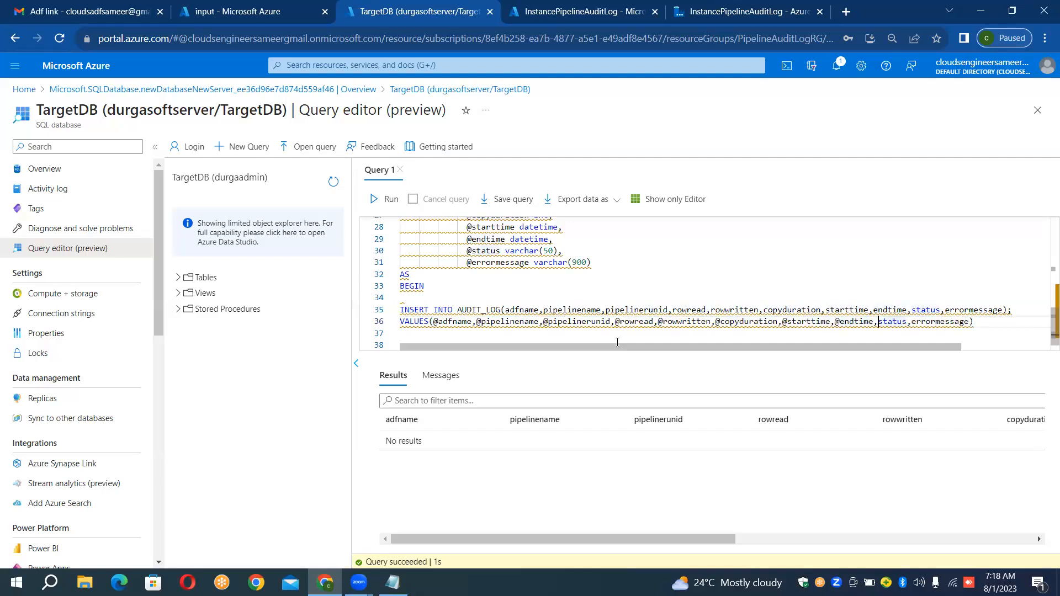
pyautogui.write('@')
pyautogui.press('Right')
pyautogui.press('Right')
pyautogui.press('Right')
pyautogui.press('Right')
pyautogui.press('Right')
pyautogui.press('Right')
pyautogui.press('Right')
pyautogui.write('@')
# Step: End the VALUES line of the procedure with a semicolon and close the BEGIN block with END; on the next line
pyautogui.press('Right')
pyautogui.press('Right')
pyautogui.press('Right')
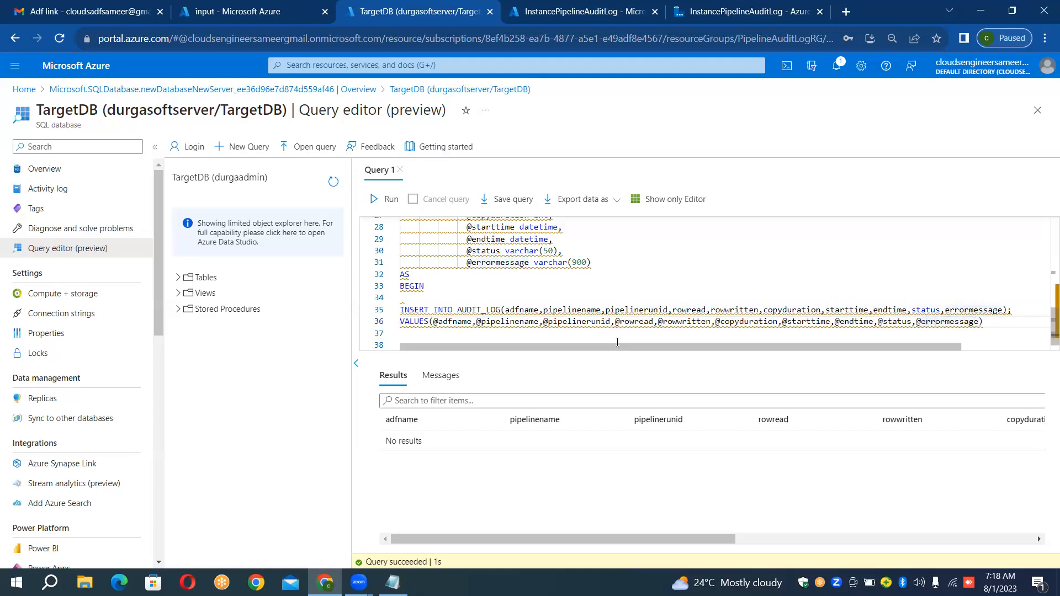
pyautogui.press('Right')
pyautogui.press('Right')
pyautogui.press('Right')
pyautogui.press('Right')
pyautogui.press('Right')
pyautogui.press('Right')
pyautogui.write(';')
pyautogui.press('Return')
pyautogui.write('EN')
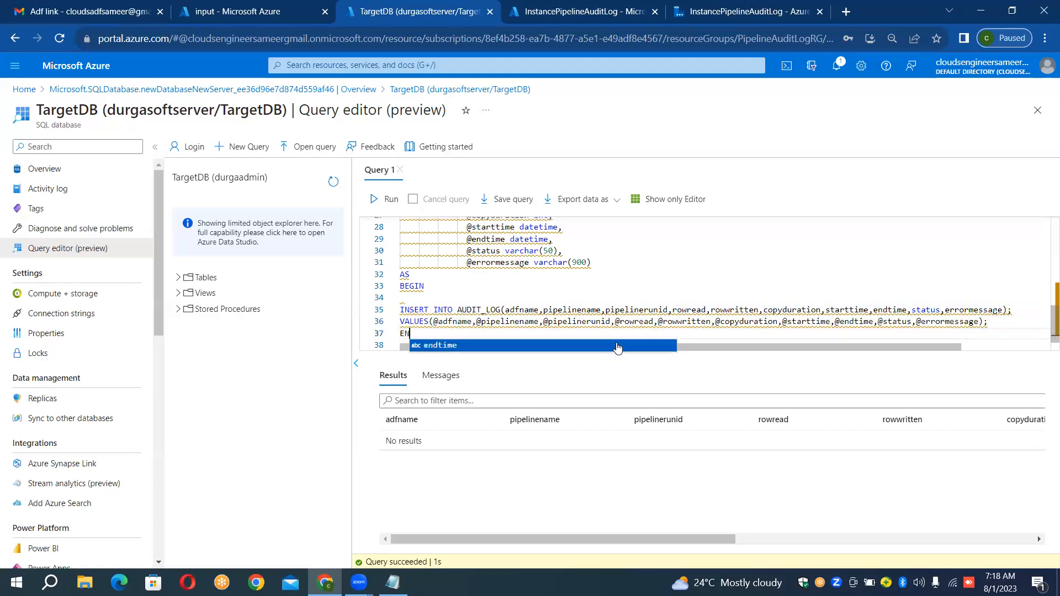
pyautogui.write('D')
pyautogui.write(';')
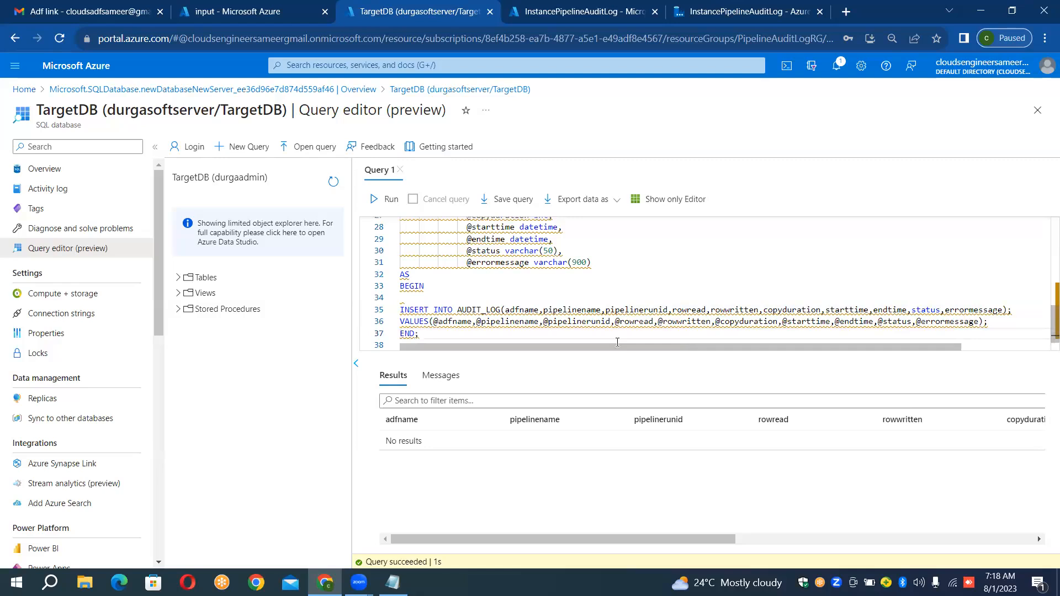
# Step: Remove the semicolon after the INSERT INTO column list and run only the CREATE PROCEDURE USP_AUDIT_LOG statement
pyautogui.click(1013, 311)
pyautogui.press('BackSpace')
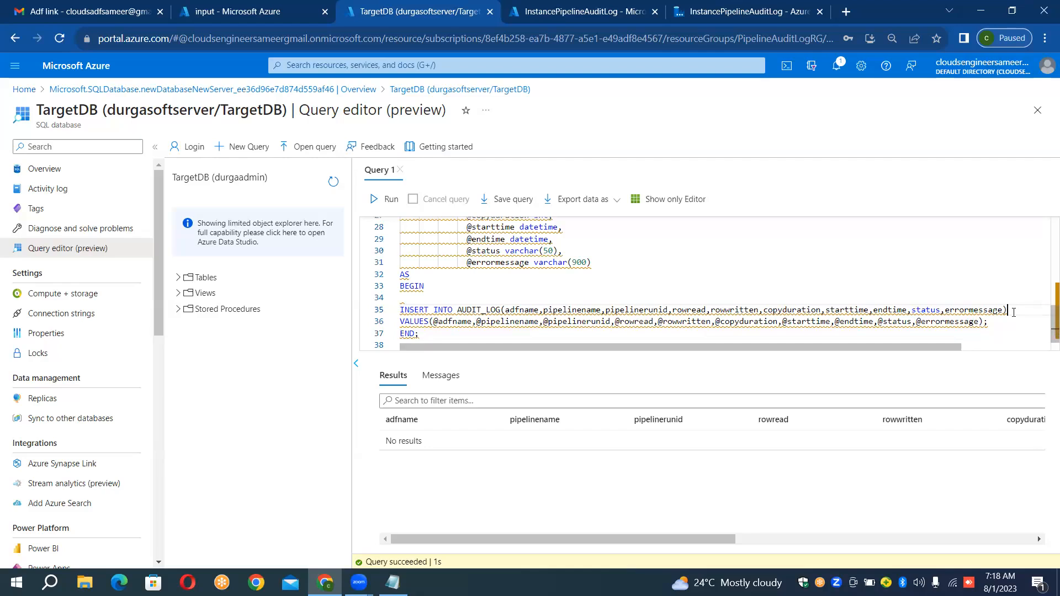
pyautogui.hotkey('shift', 'Up')
pyautogui.hotkey('shift', 'Up')
pyautogui.hotkey('shift', 'Up')
pyautogui.hotkey('shift', 'Up')
pyautogui.hotkey('shift', 'Up')
pyautogui.hotkey('shift', 'Up')
pyautogui.hotkey('shift', 'Up')
pyautogui.hotkey('shift', 'Up')
pyautogui.hotkey('shift', 'Up')
pyautogui.hotkey('shift', 'Up')
pyautogui.hotkey('shift', 'Up')
pyautogui.hotkey('shift', 'Up')
pyautogui.hotkey('shift', 'Up')
pyautogui.hotkey('shift', 'Up')
pyautogui.hotkey('shift', 'Up')
pyautogui.hotkey('shift', 'Up')
pyautogui.hotkey('shift', 'Up')
pyautogui.hotkey('shift', 'Up')
pyautogui.hotkey('shift', 'Down')
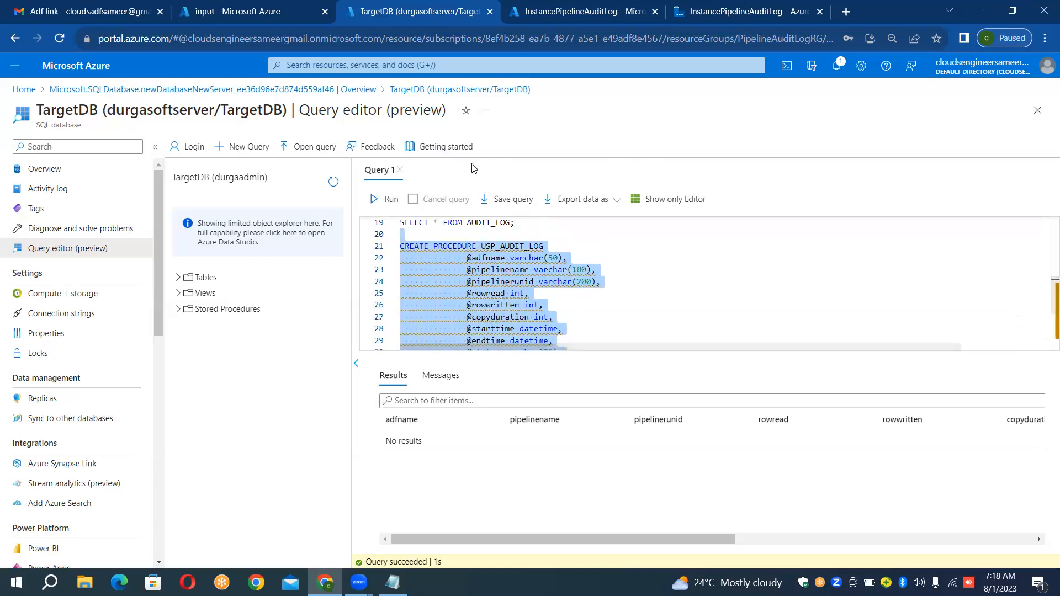
pyautogui.click(388, 200)
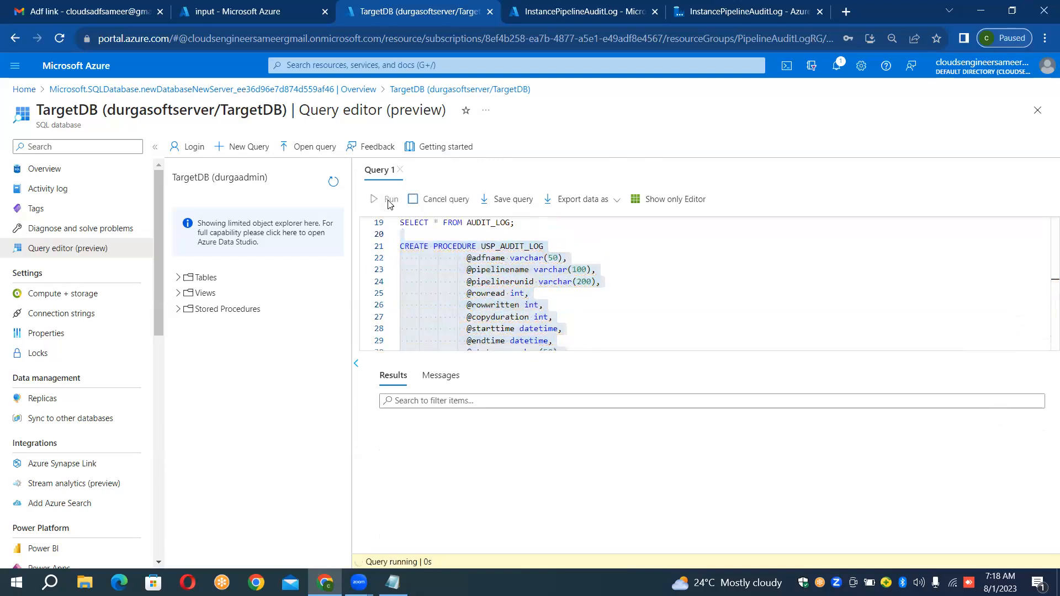
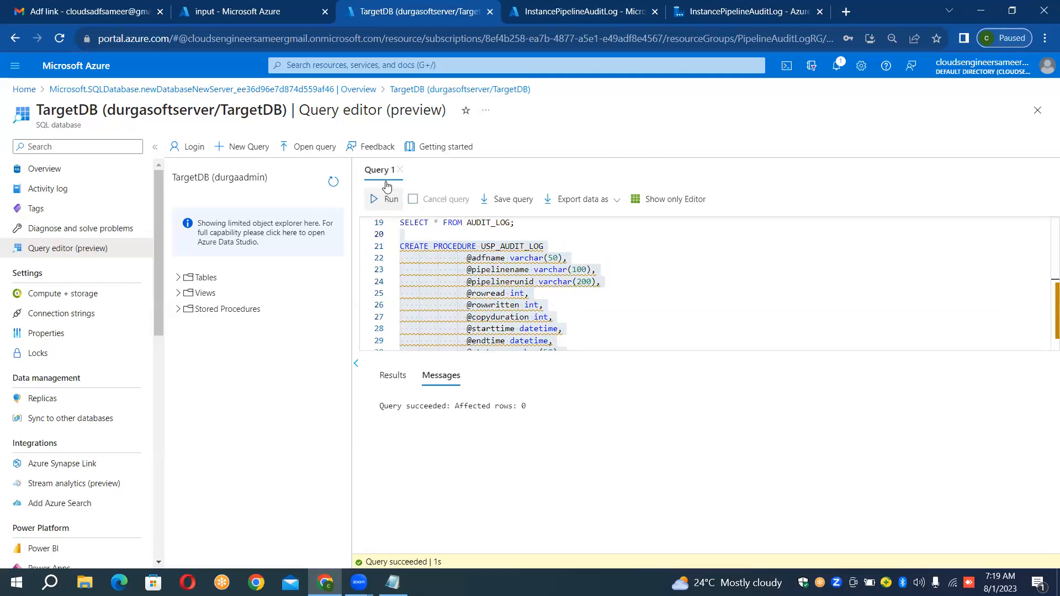
# Step: Switch to the InstancePipelineAuditLog data factory and start a new linked service of type Azure Blob Storage
pyautogui.click(738, 4)
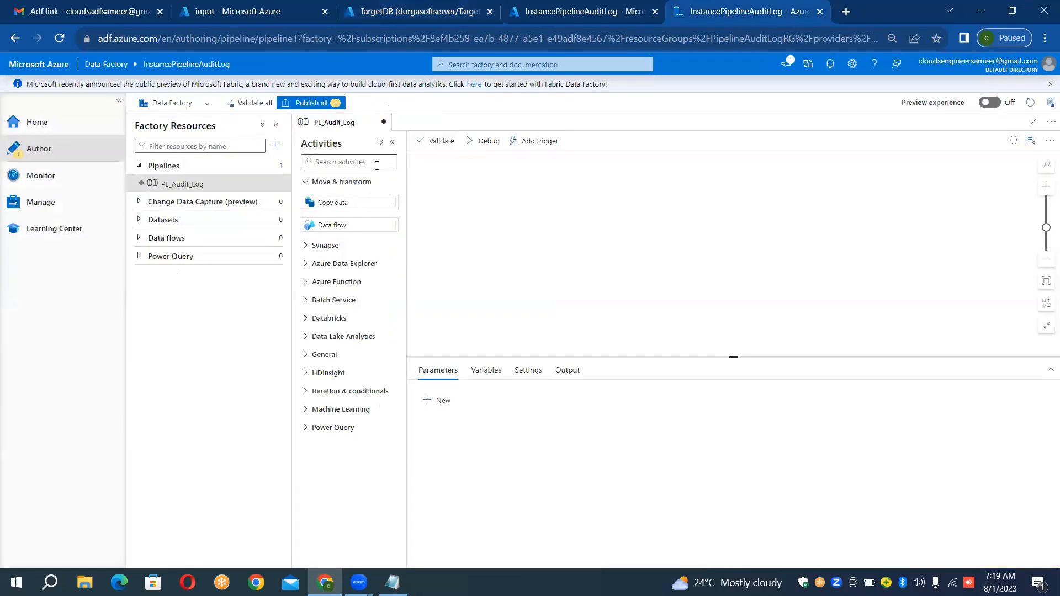
pyautogui.click(222, 184)
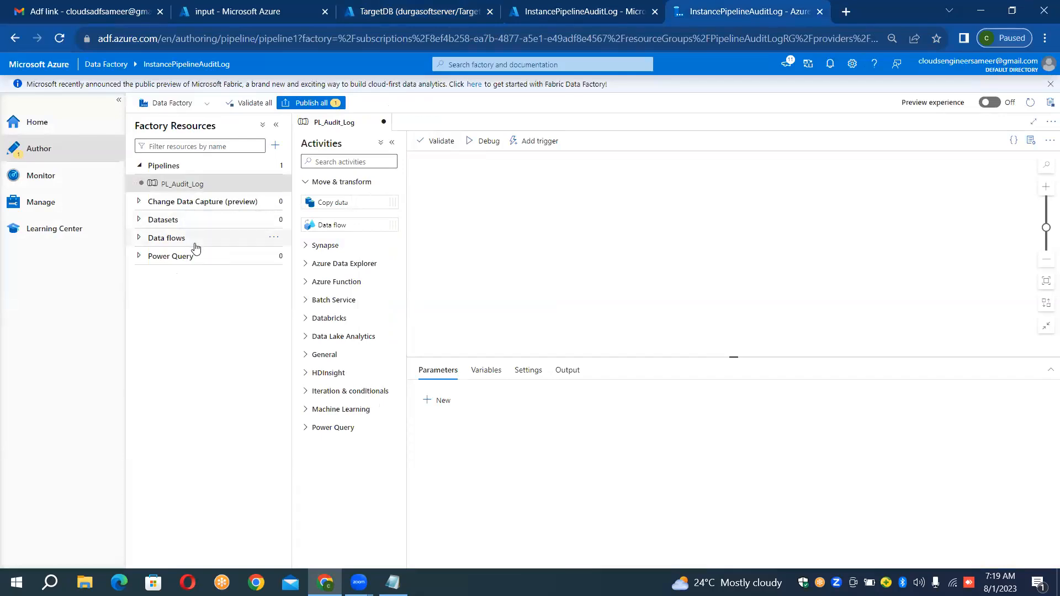
pyautogui.click(77, 212)
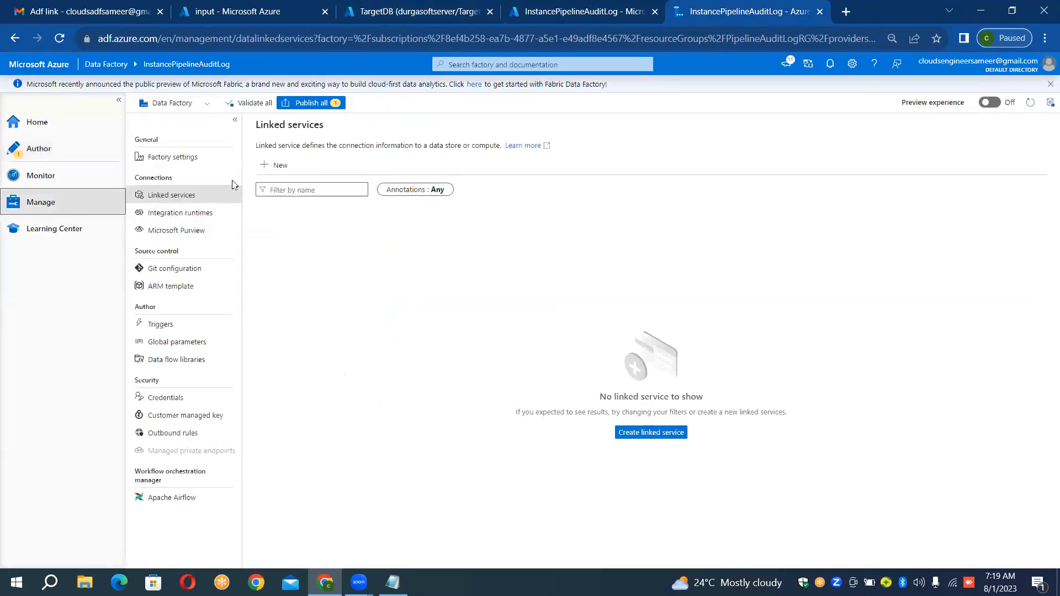
pyautogui.click(265, 167)
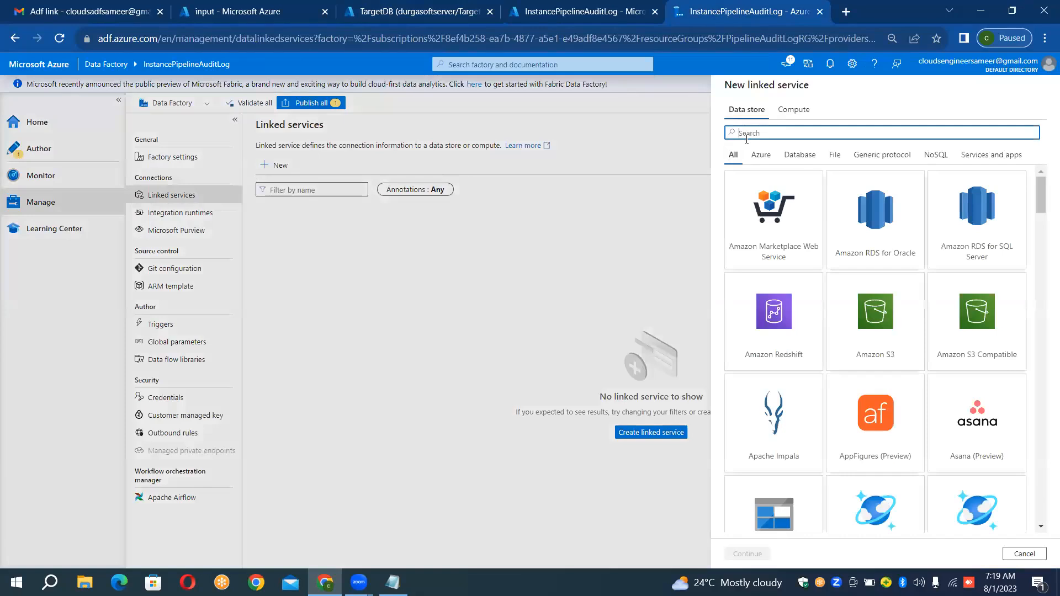
pyautogui.write('BLOB')
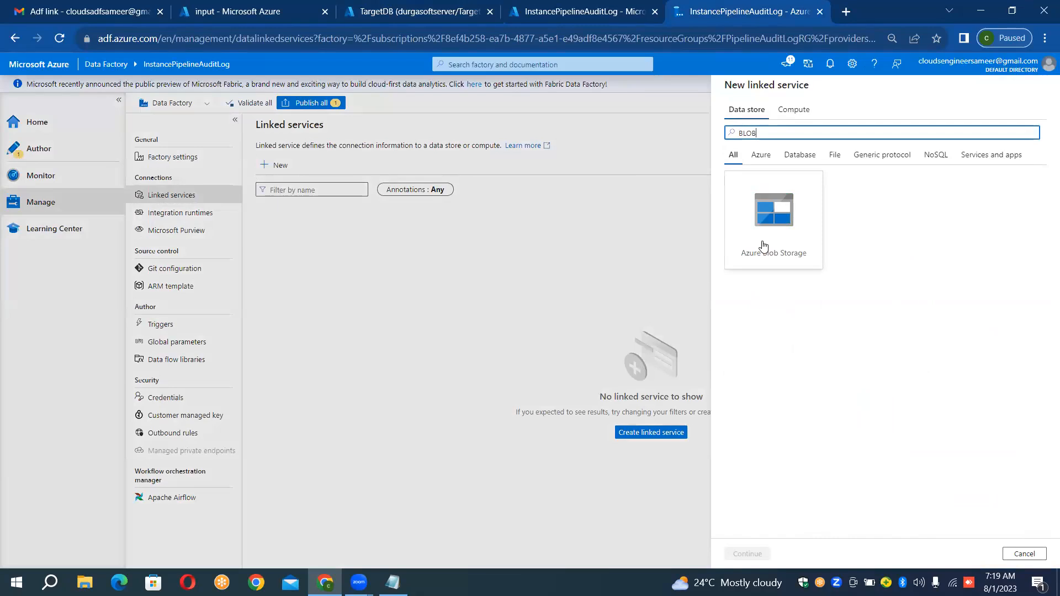
pyautogui.doubleClick(764, 245)
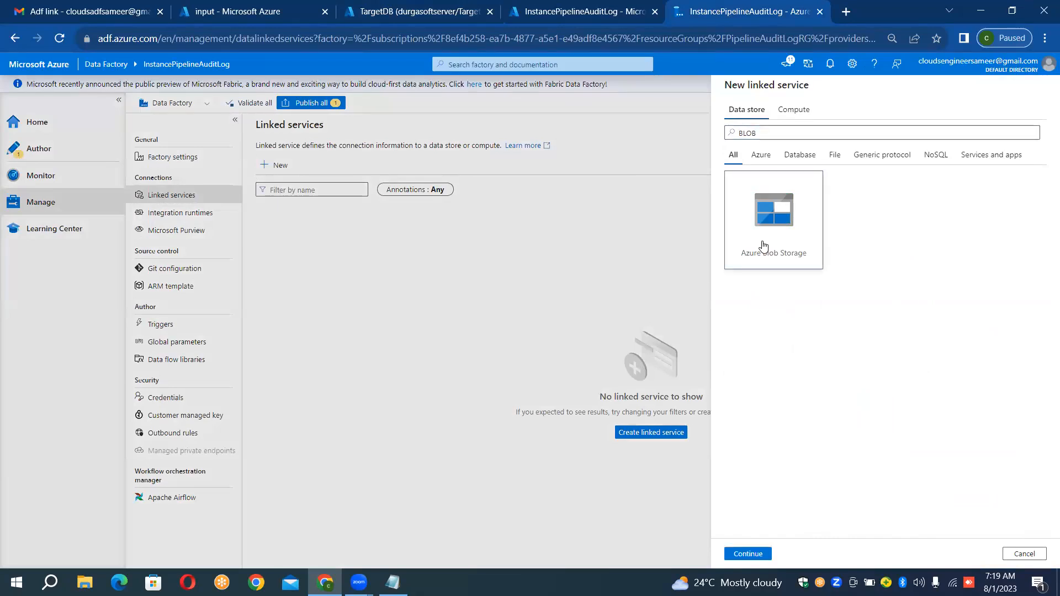
# Step: Name the new Azure Blob Storage linked service LS_BLOB_SOURCE
pyautogui.doubleClick(799, 128)
pyautogui.press('BackSpace')
pyautogui.write('D')
pyautogui.press('BackSpace')
pyautogui.write('LS_BLOB_')
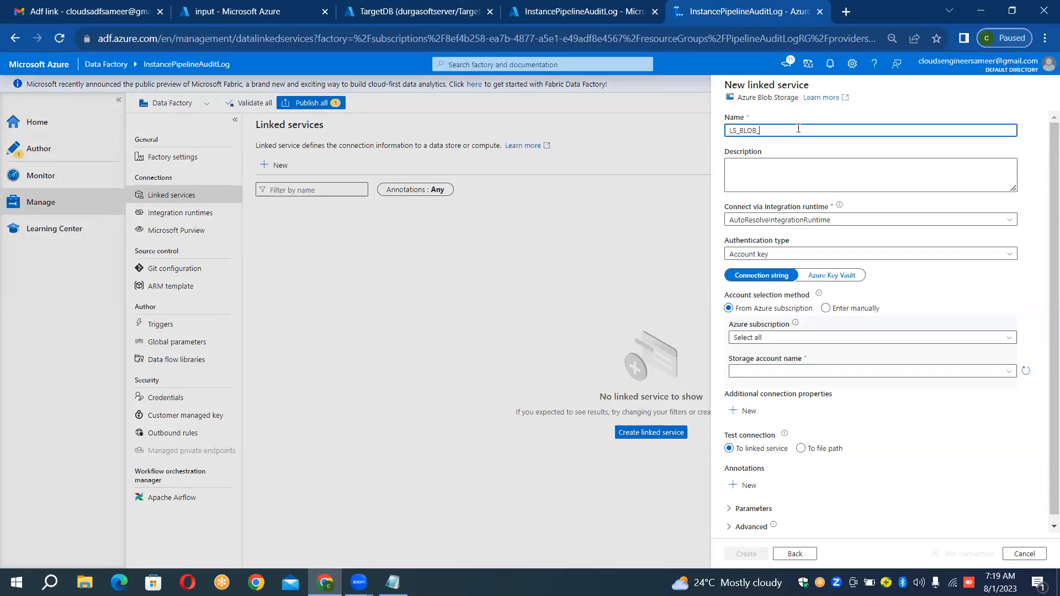
pyautogui.write('SOURCE')
# Step: Point the linked service to storage account blobauditlogds in the CloudsSameerNew subscription, and create it after testing the connection
pyautogui.click(793, 339)
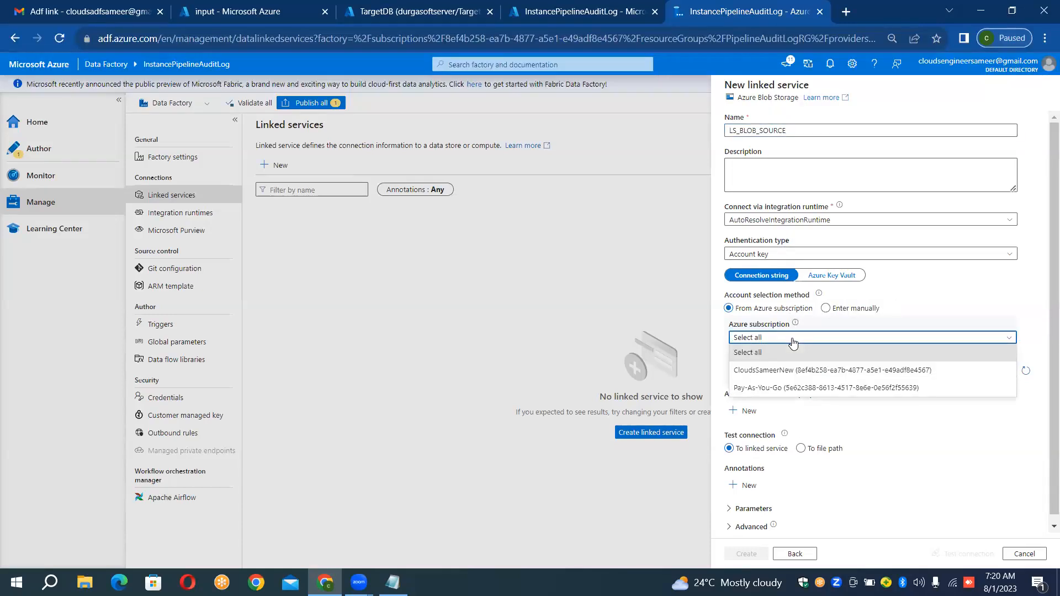
pyautogui.click(780, 370)
pyautogui.click(779, 371)
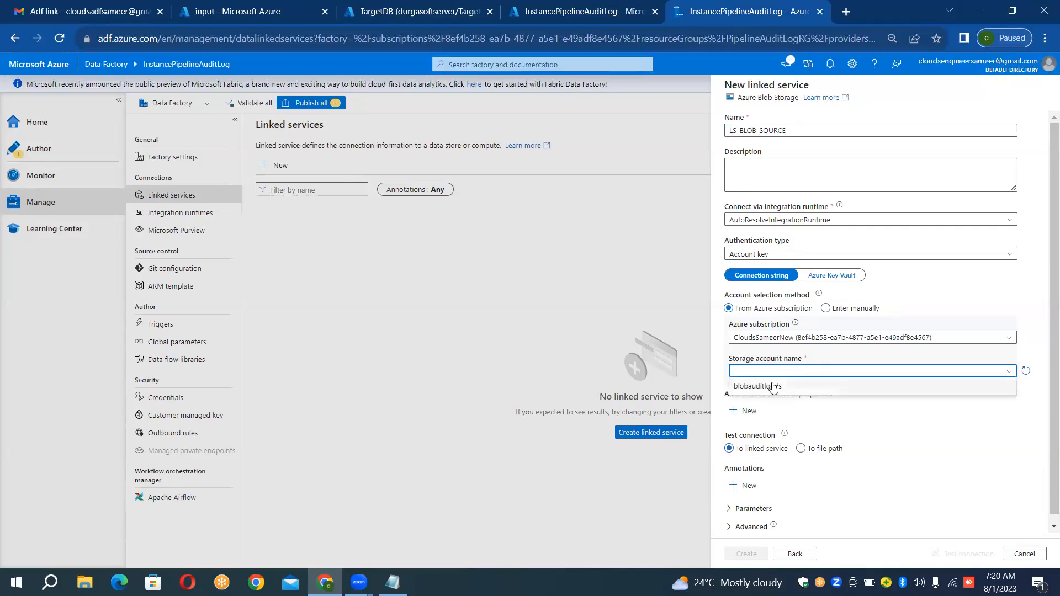
pyautogui.click(774, 386)
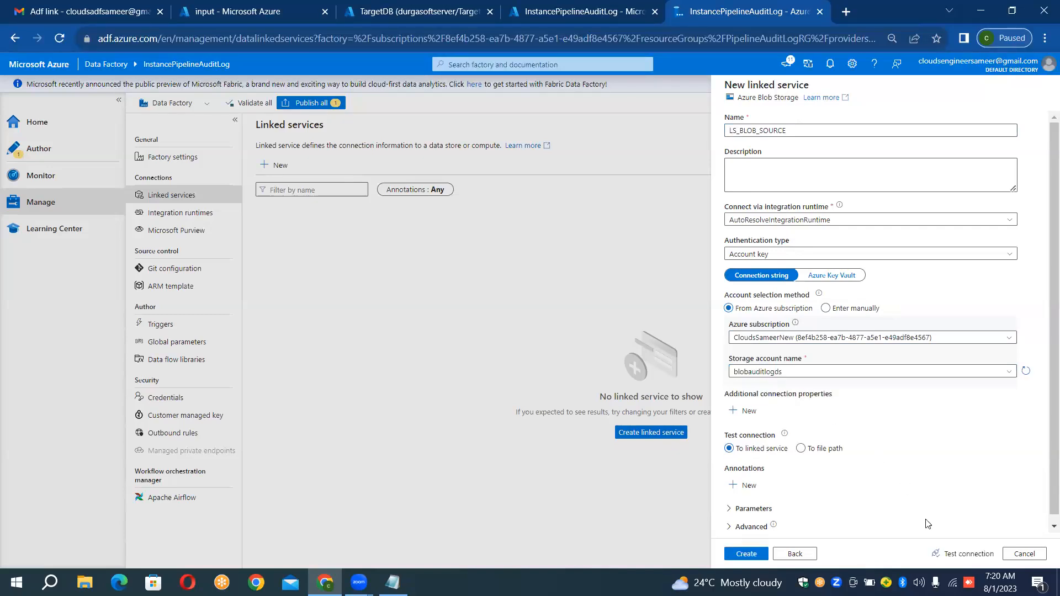
pyautogui.click(979, 556)
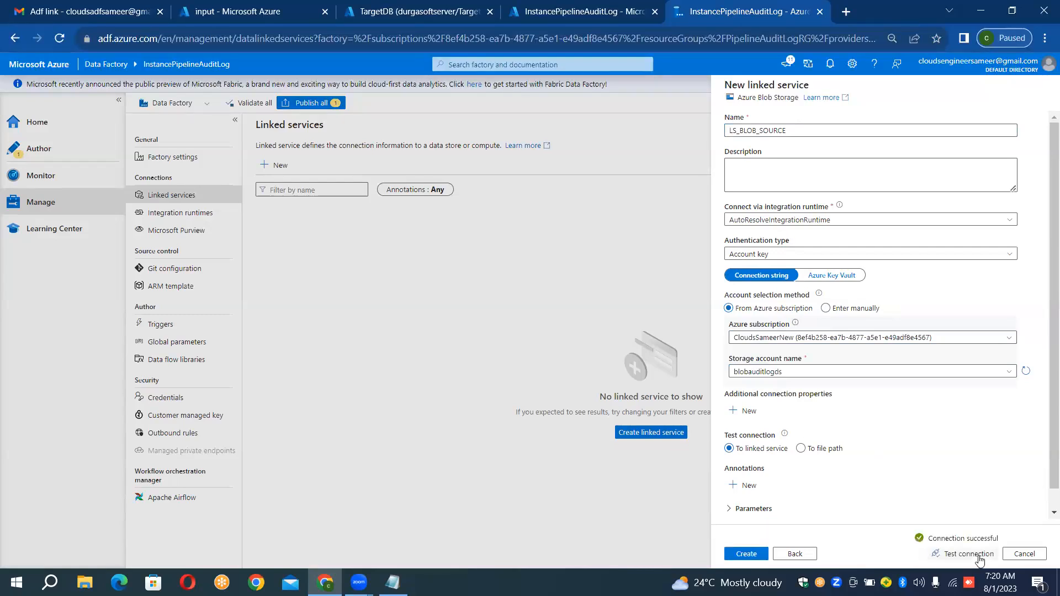
pyautogui.click(758, 555)
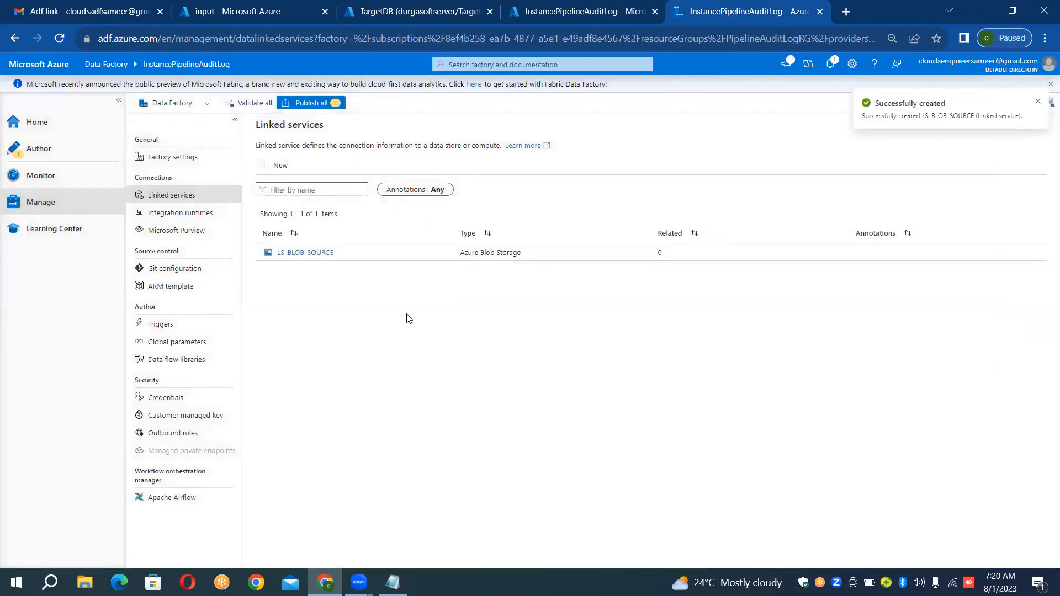
# Step: Start a second linked service of type Azure SQL Database and name it LS_SQLDB_SINK
pyautogui.click(279, 165)
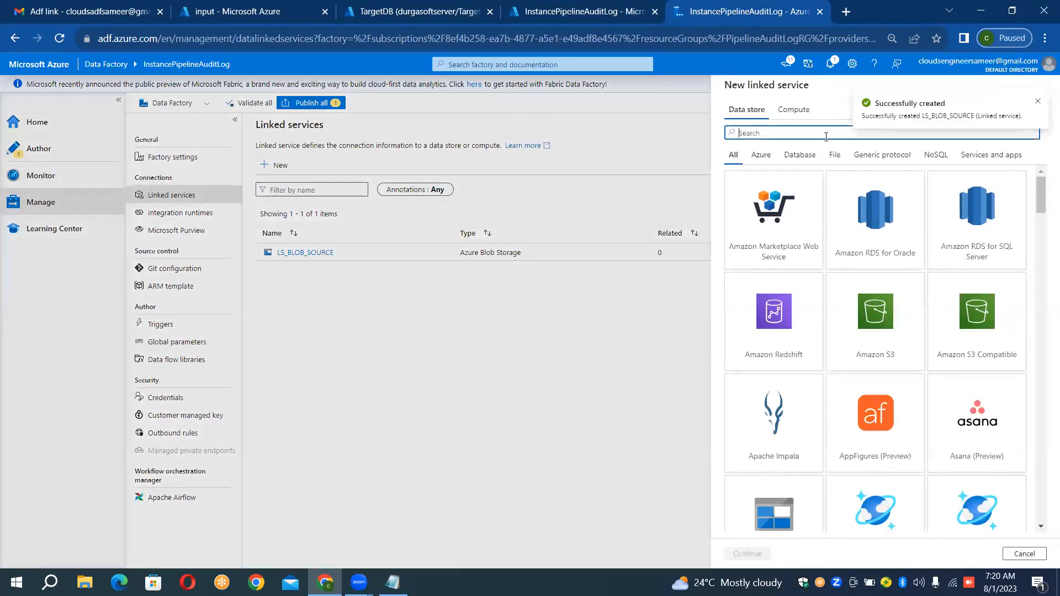
pyautogui.write('sql')
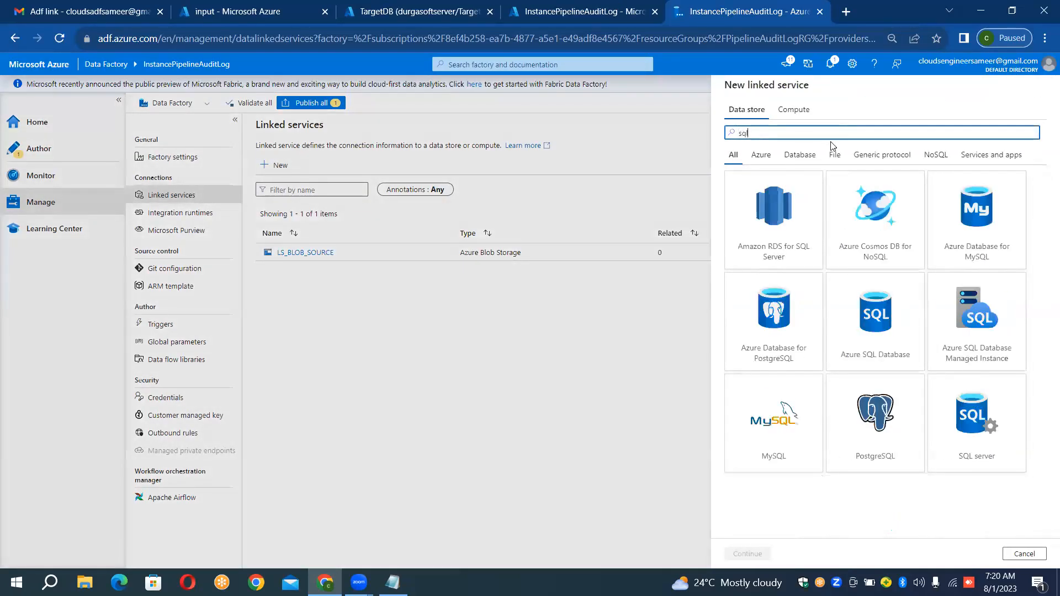
pyautogui.doubleClick(889, 323)
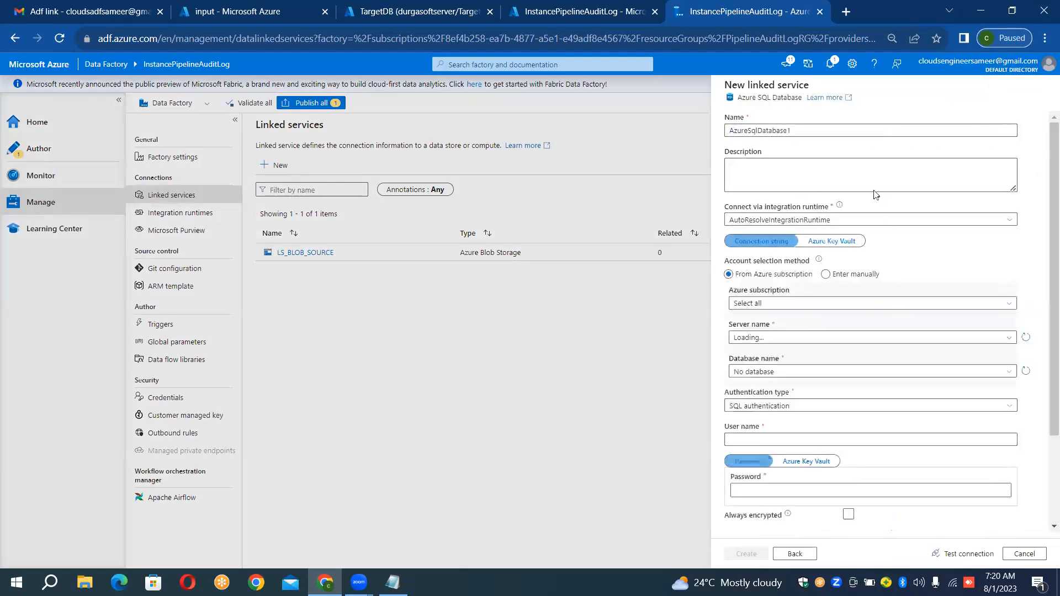
pyautogui.click(886, 130)
pyautogui.hotkey('ctrl', 'a')
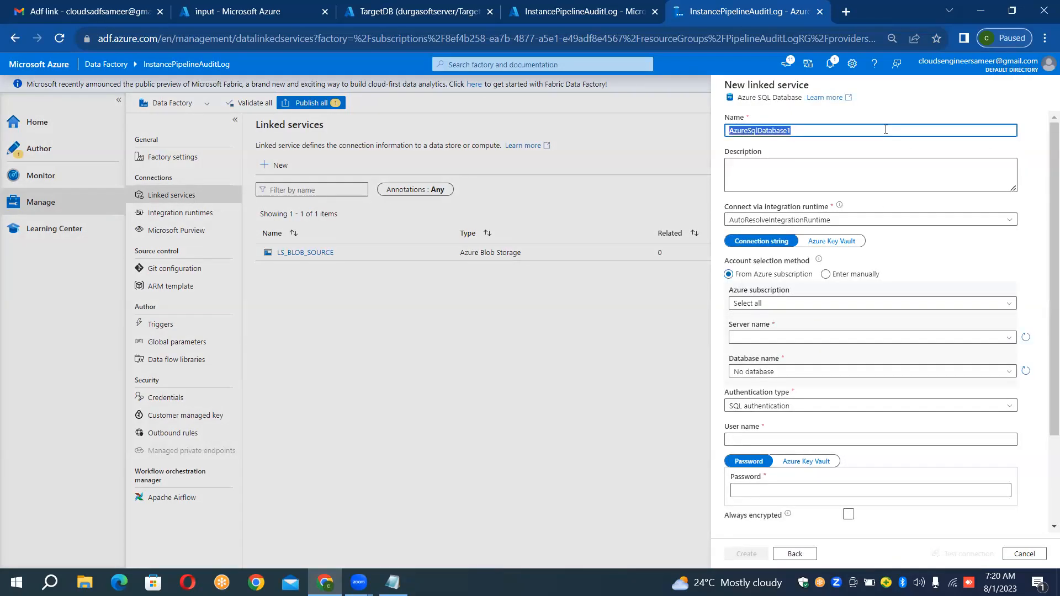
pyautogui.press('BackSpace')
pyautogui.write('LS_')
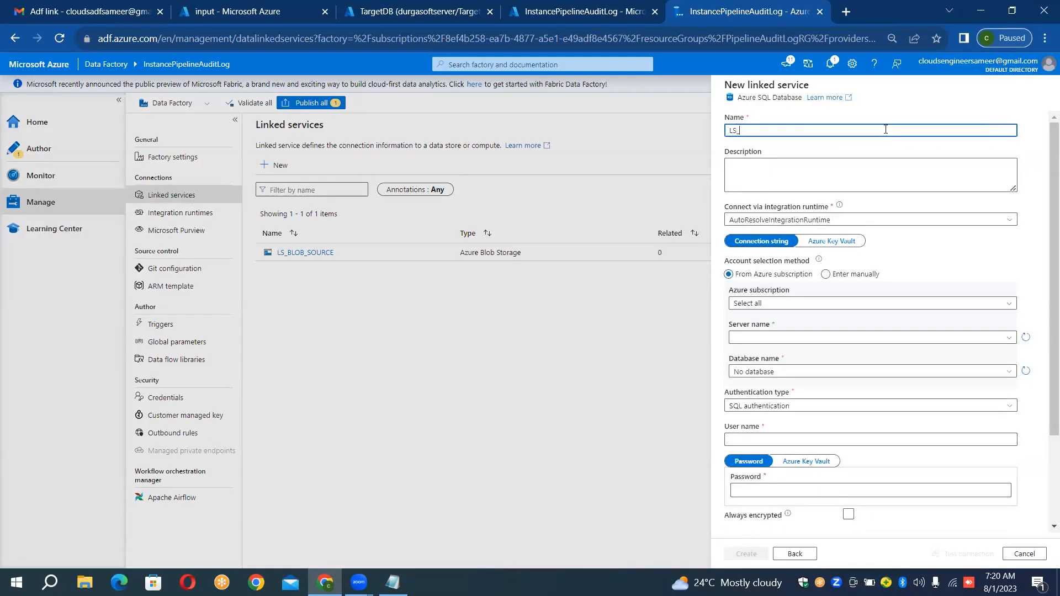
pyautogui.write('SQLDB_SINK')
# Step: Set the SQL linked service to the CloudsSameerNew subscription, server durgasoftserver and database TargetDB
pyautogui.click(847, 303)
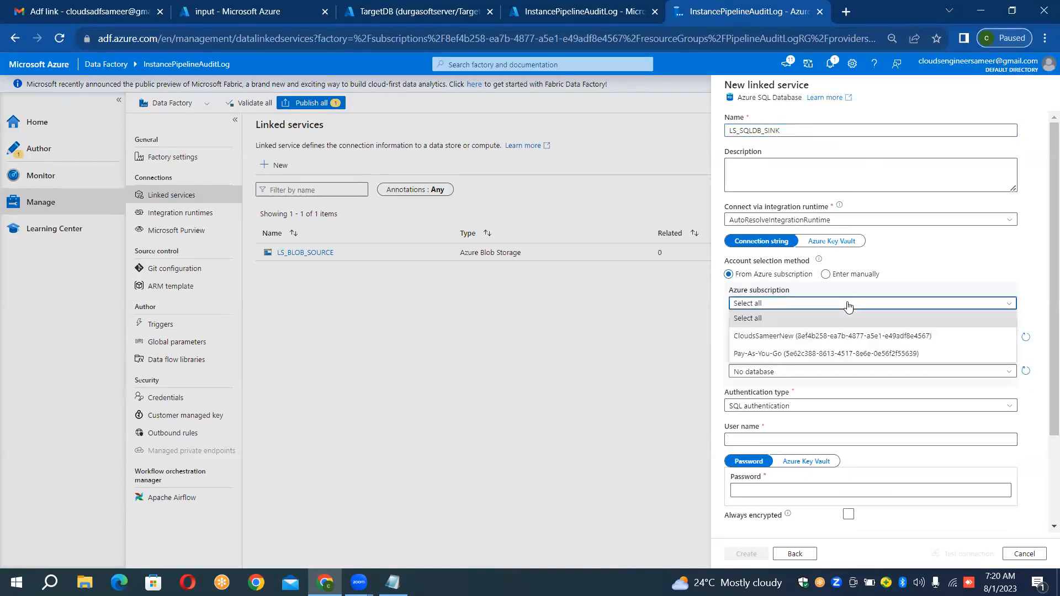
pyautogui.click(825, 337)
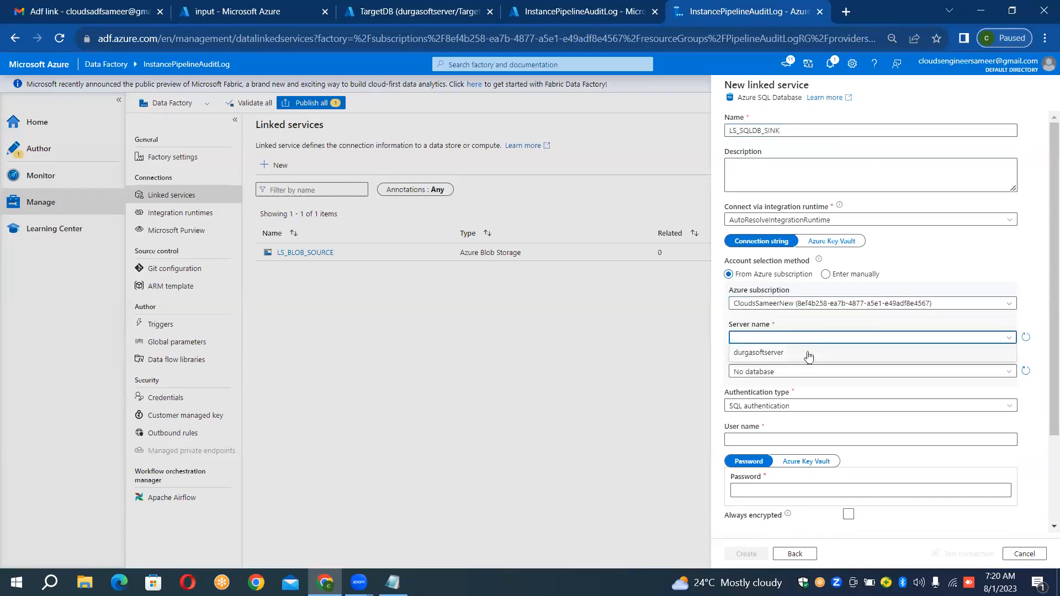
pyautogui.click(808, 351)
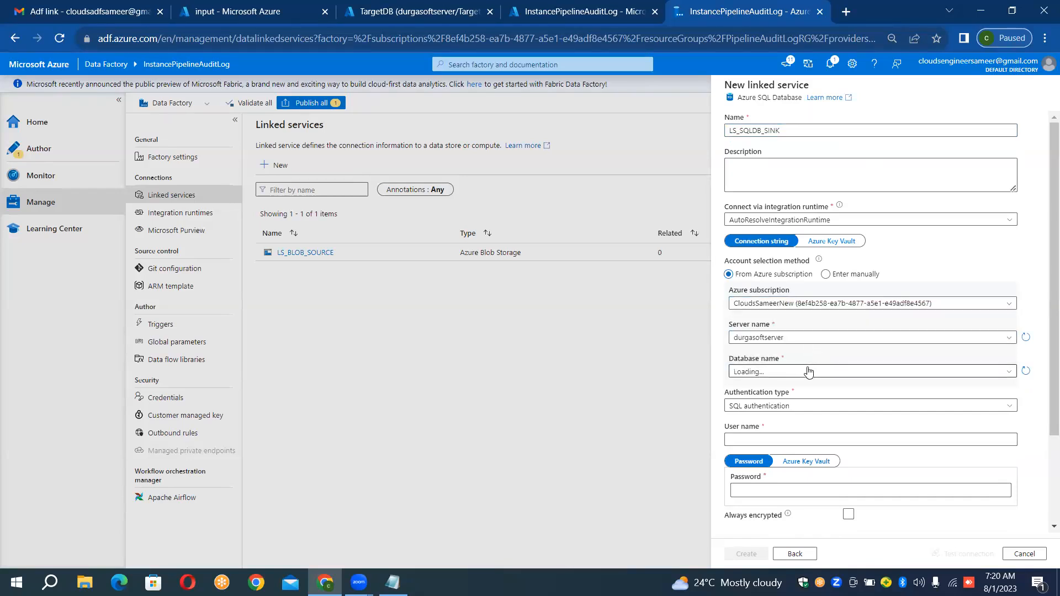
pyautogui.click(808, 372)
pyautogui.click(781, 389)
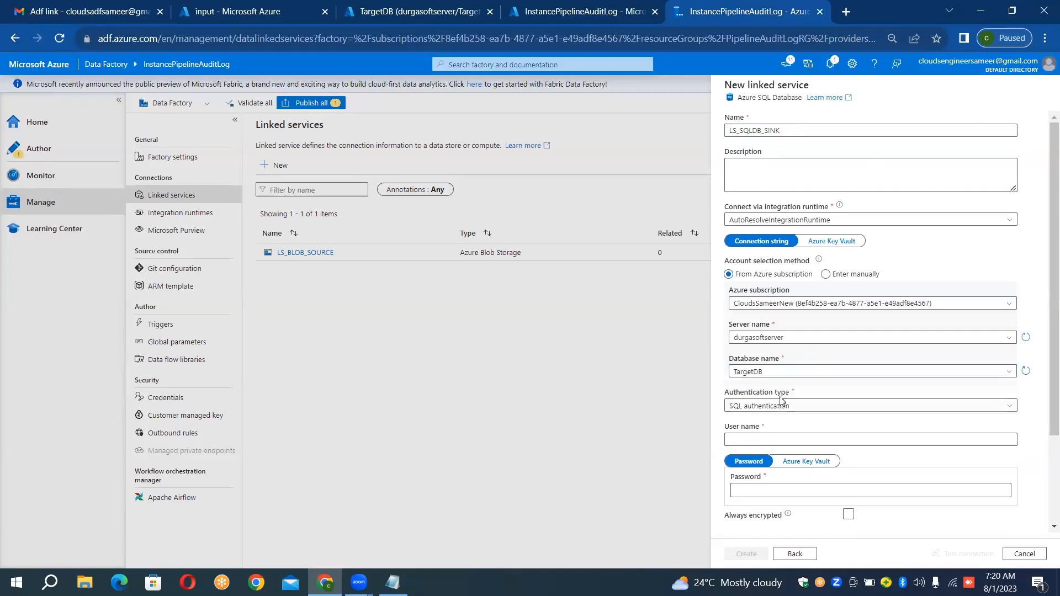
# Step: Enter the SQL login's user name and password, and create the linked service after testing its connection
pyautogui.click(783, 438)
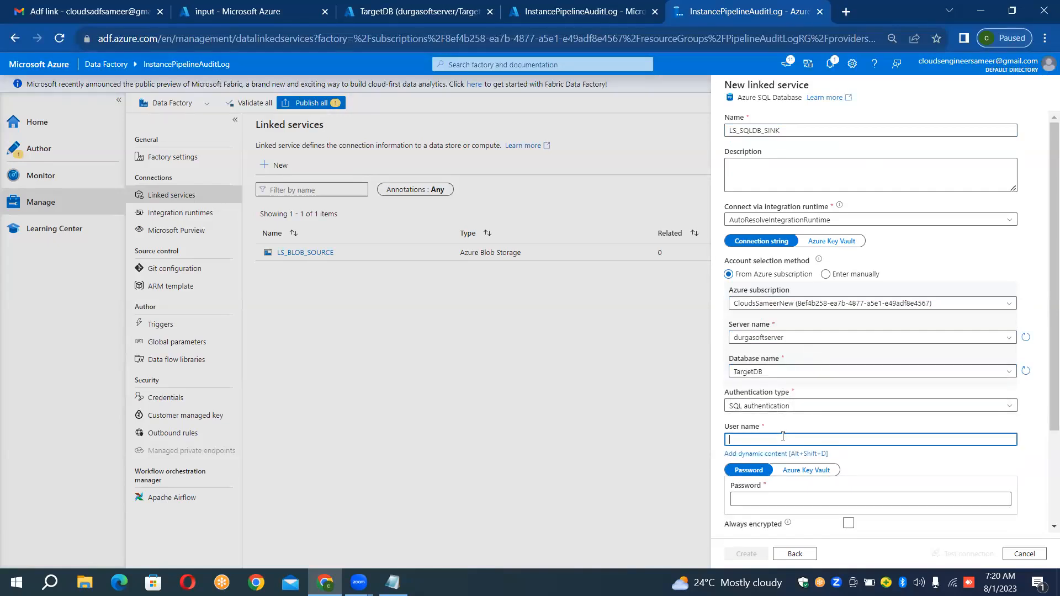
pyautogui.write('DURGA')
pyautogui.press('BackSpace')
pyautogui.press('BackSpace')
pyautogui.press('BackSpace')
pyautogui.press('BackSpace')
pyautogui.write('durgaadm')
pyautogui.press('Tab')
pyautogui.press('Tab')
pyautogui.write('******')
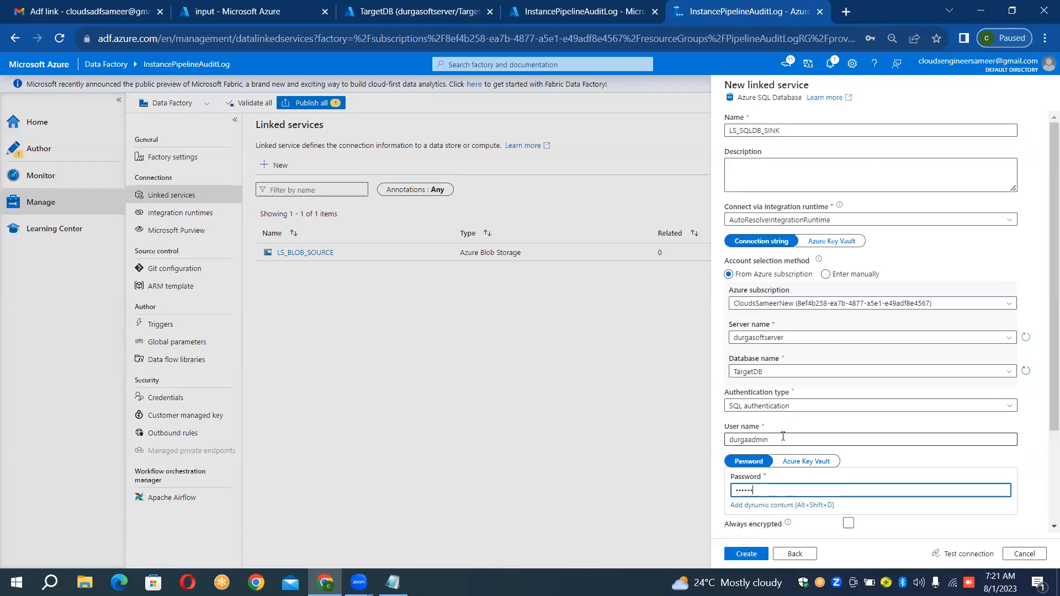
pyautogui.write('***')
pyautogui.click(982, 555)
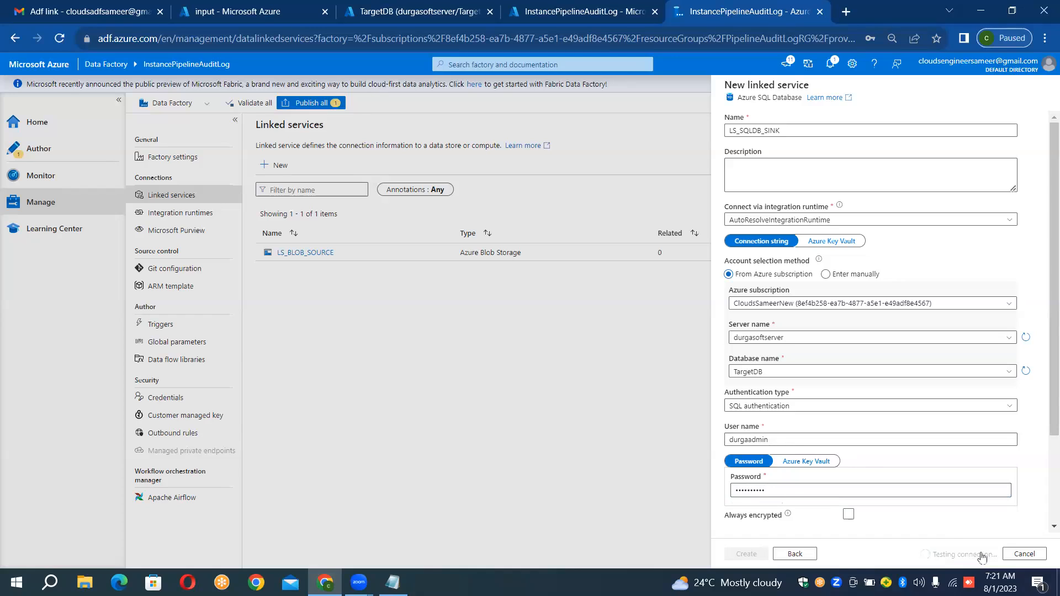
pyautogui.click(746, 554)
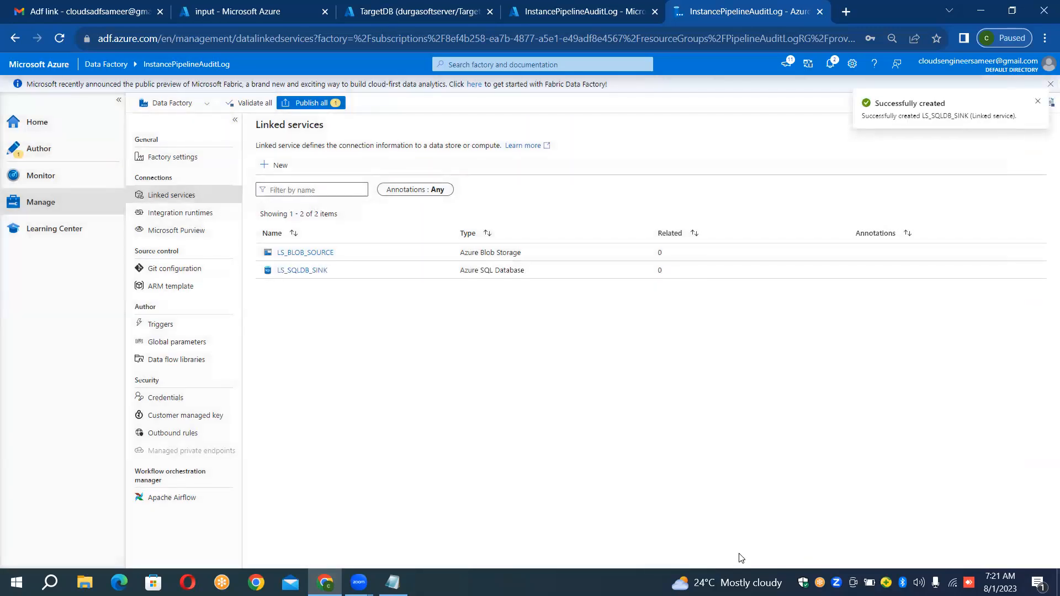
# Step: Start a new dataset for Azure Blob Storage in DelimitedText format from the authoring area
pyautogui.moveTo(474, 274); pyautogui.dragTo(272, 190)
pyautogui.click(45, 158)
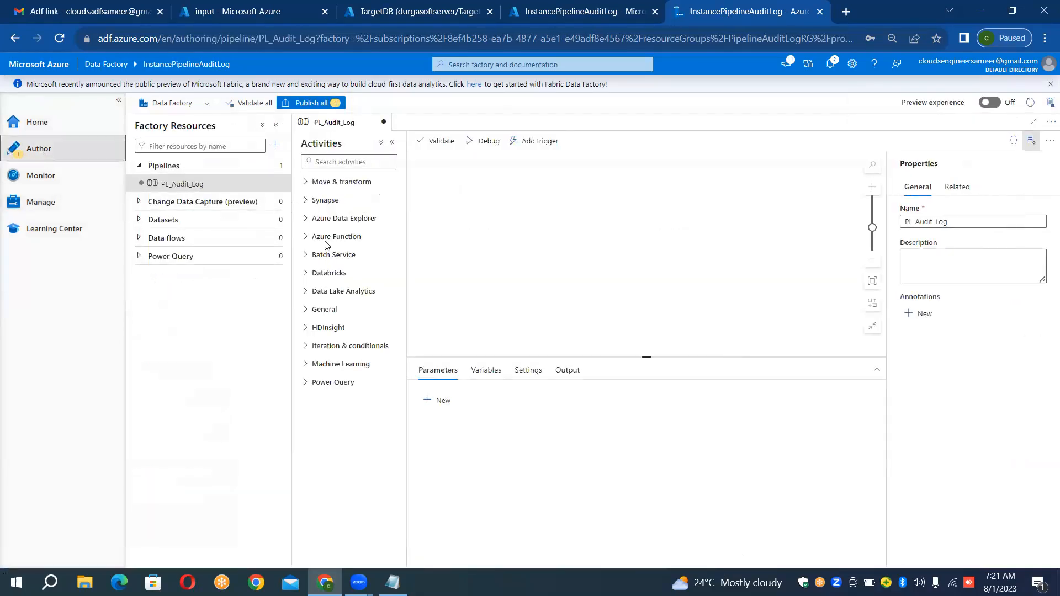
pyautogui.click(279, 220)
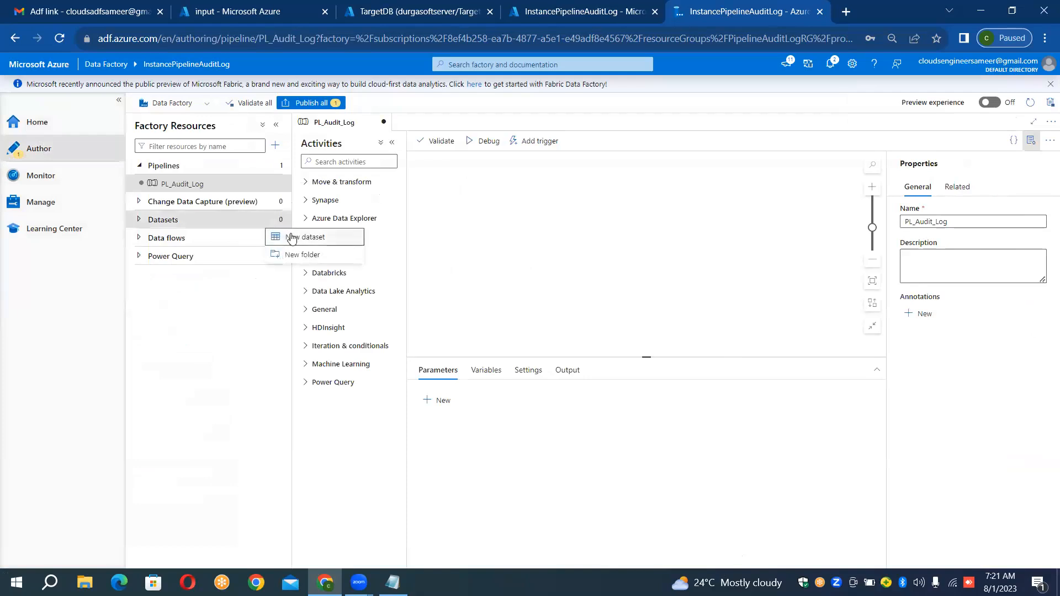
pyautogui.click(298, 237)
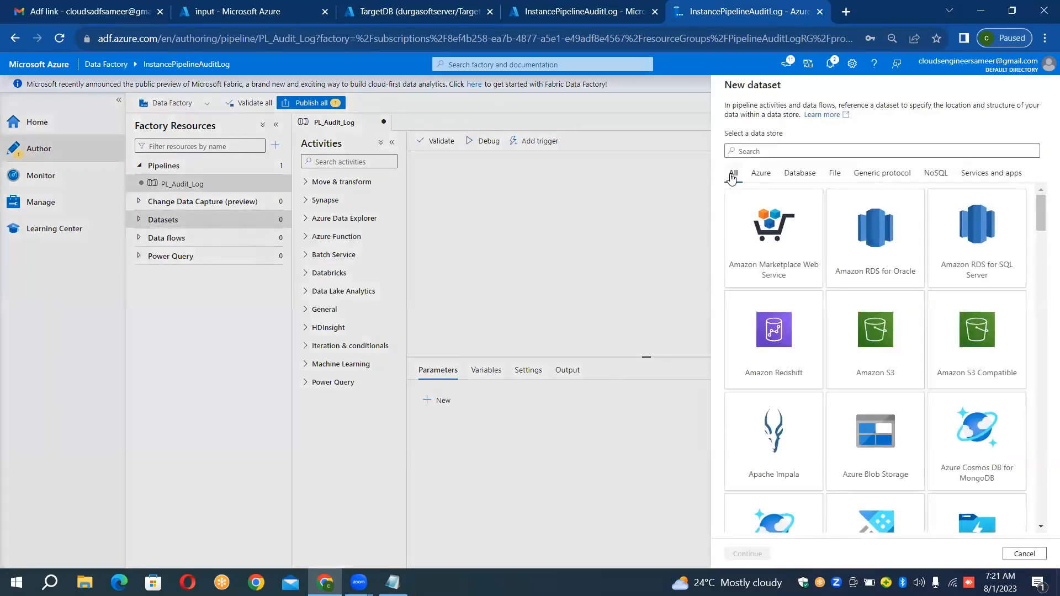
pyautogui.click(771, 157)
pyautogui.write('blob')
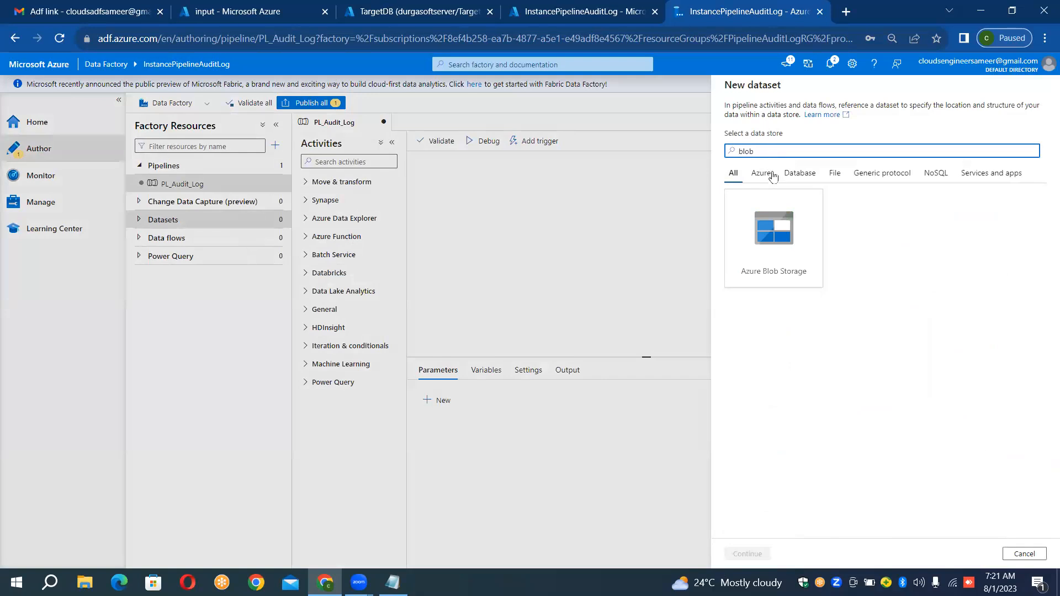
pyautogui.doubleClick(770, 213)
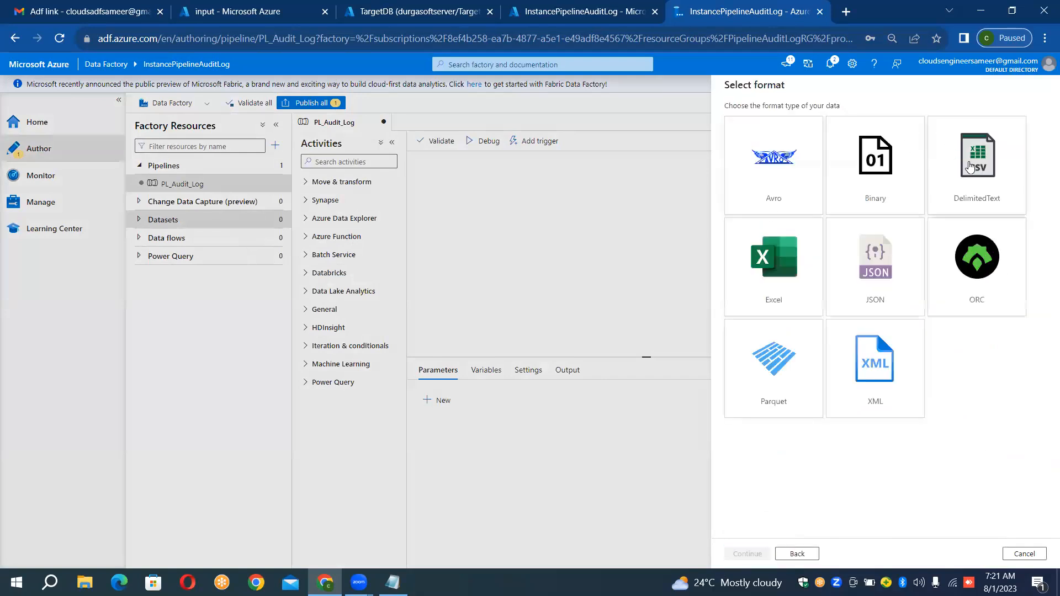
pyautogui.doubleClick(971, 167)
# Step: Name the blob dataset DS_BLOB_SOURCE and assign it the linked service LS_BLOB_SOURCE
pyautogui.click(896, 120)
pyautogui.hotkey('ctrl', 'a')
pyautogui.press('BackSpace')
pyautogui.write('DS_')
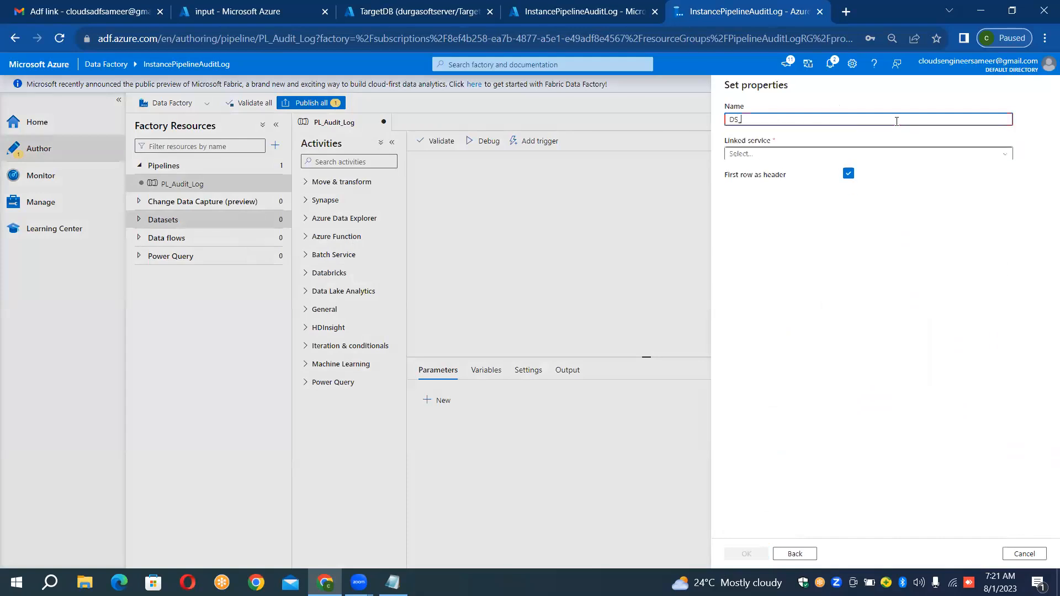
pyautogui.write('BLOB')
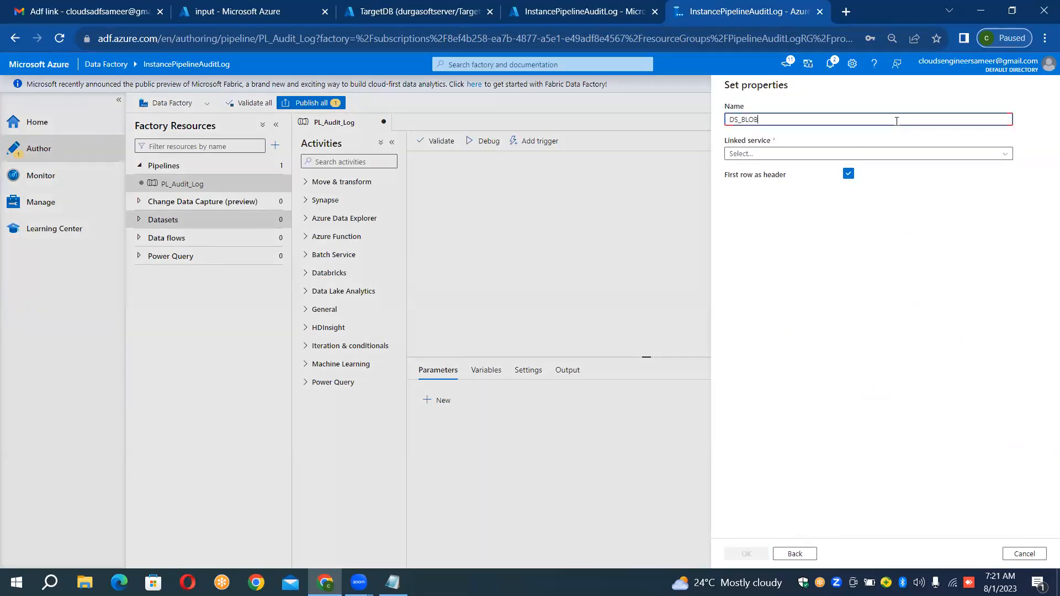
pyautogui.write('_SOURCE')
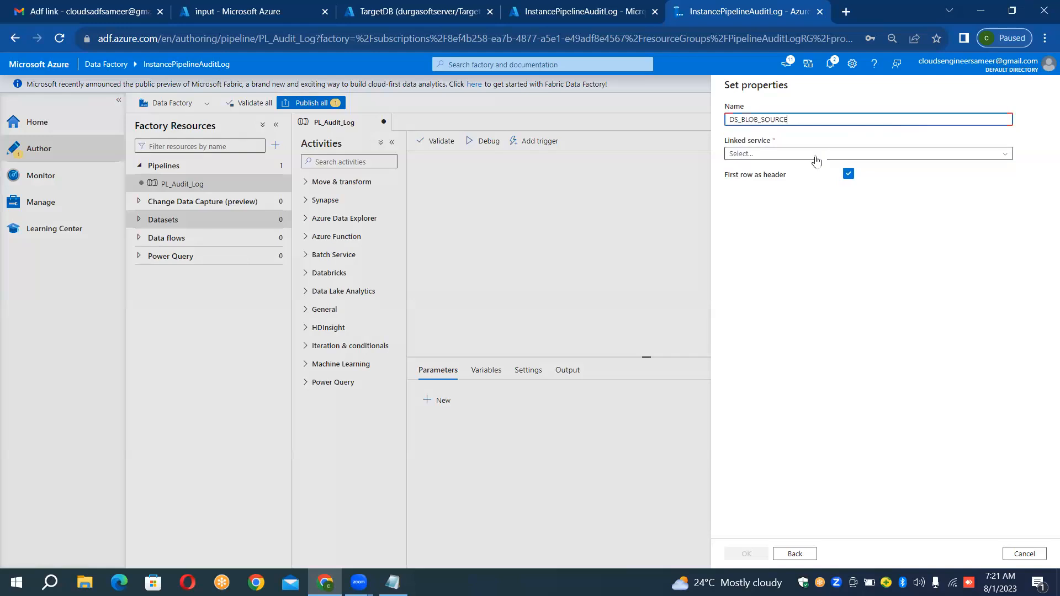
pyautogui.click(816, 155)
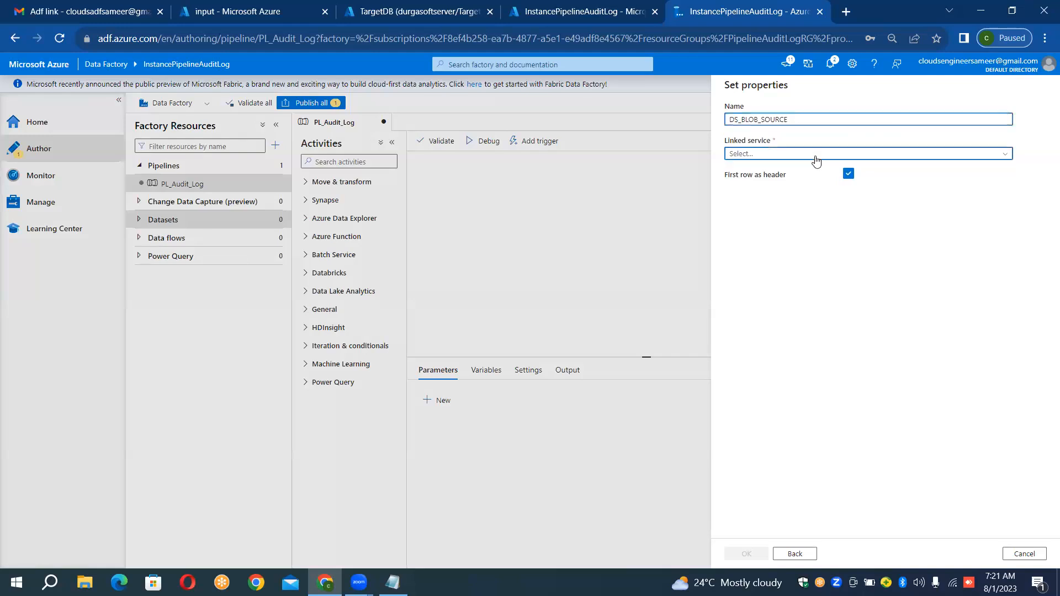
pyautogui.click(790, 206)
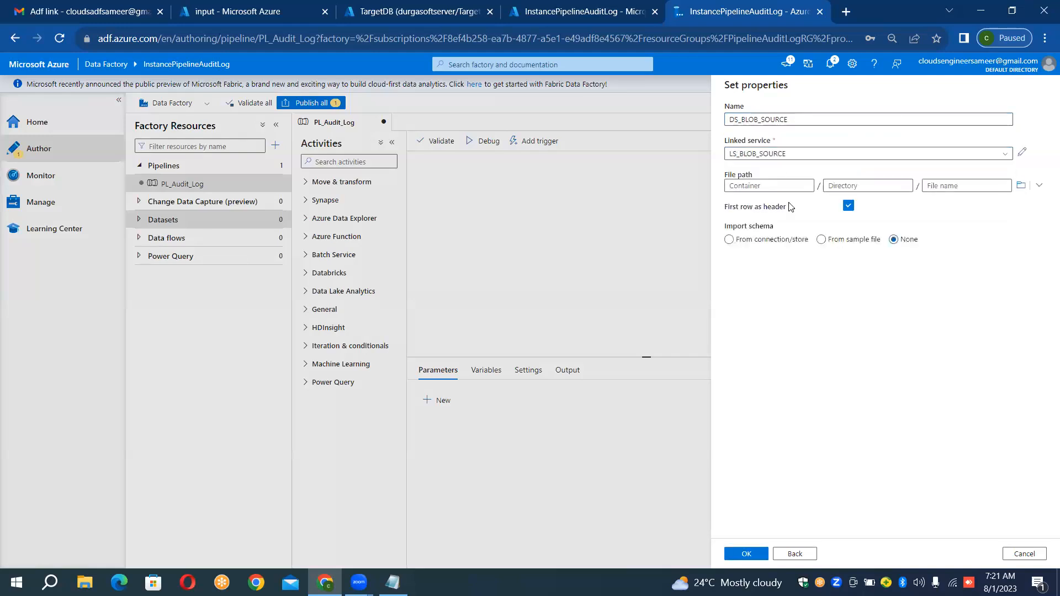
# Step: Set the dataset's file path to airlines.csv in the input container, create the dataset and hide its properties pane
pyautogui.click(1021, 186)
pyautogui.doubleClick(766, 145)
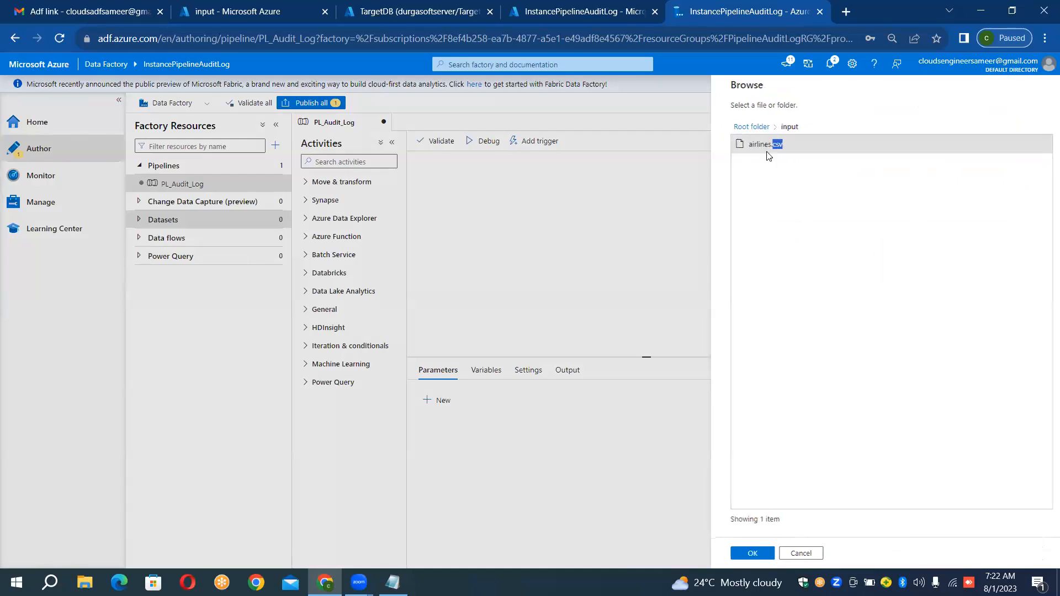
pyautogui.doubleClick(766, 154)
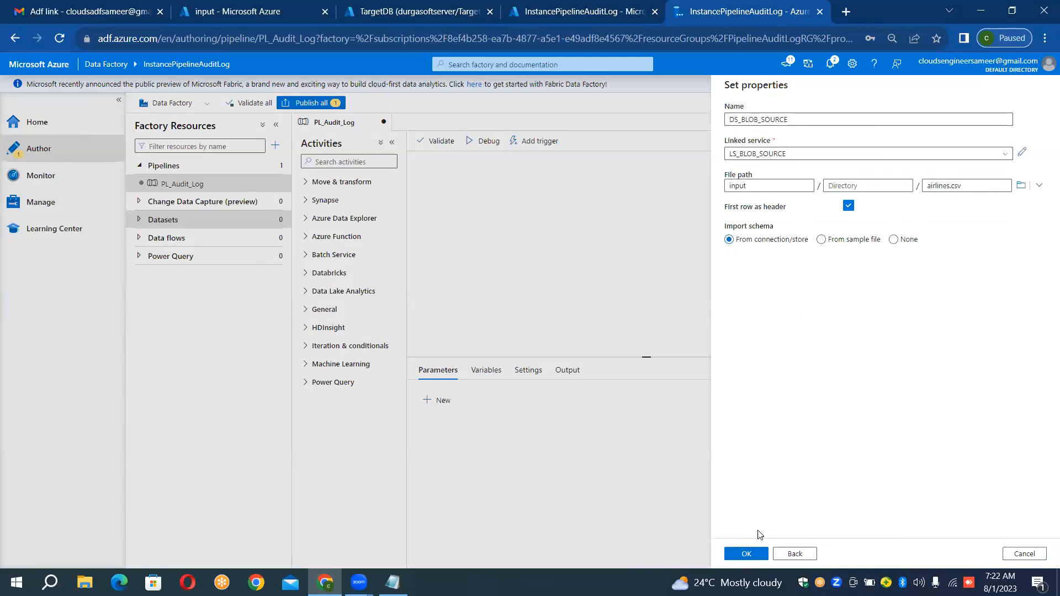
pyautogui.click(755, 557)
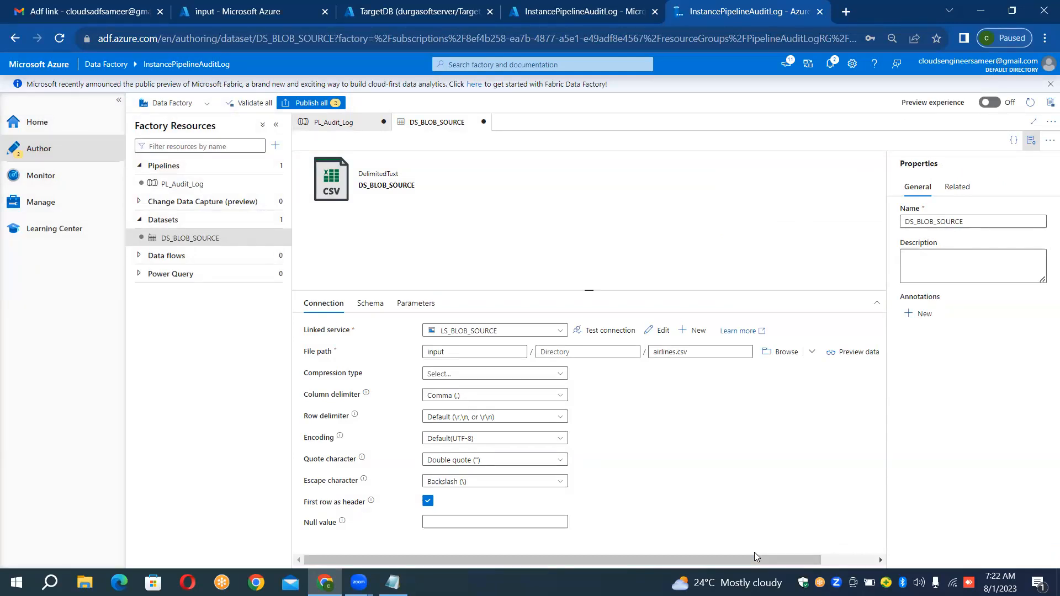
pyautogui.click(1032, 141)
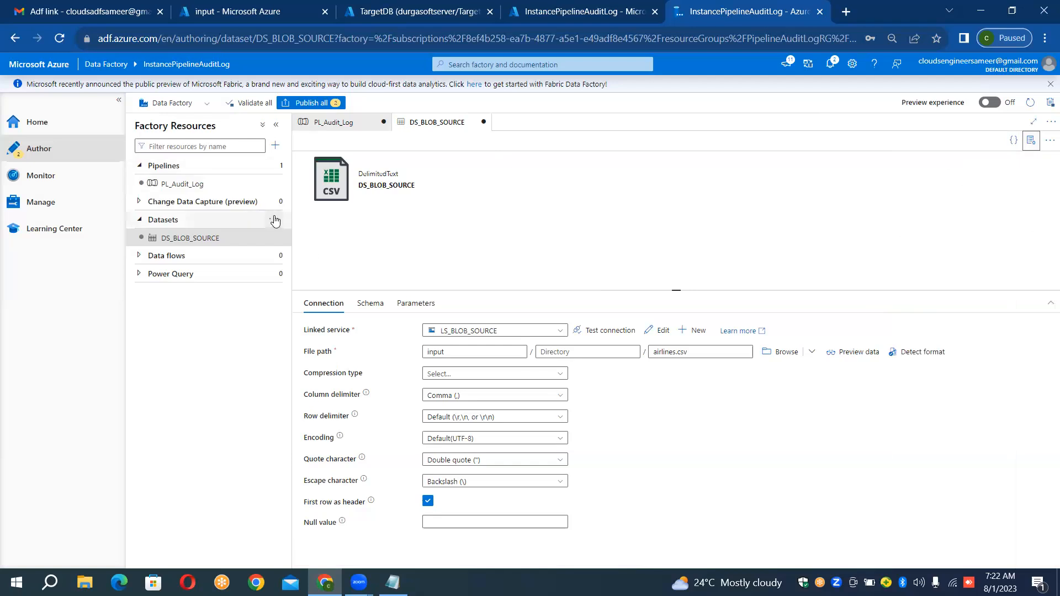
# Step: Start a second dataset of type Azure SQL Database and name it DS_SQLDB_SINK
pyautogui.click(275, 221)
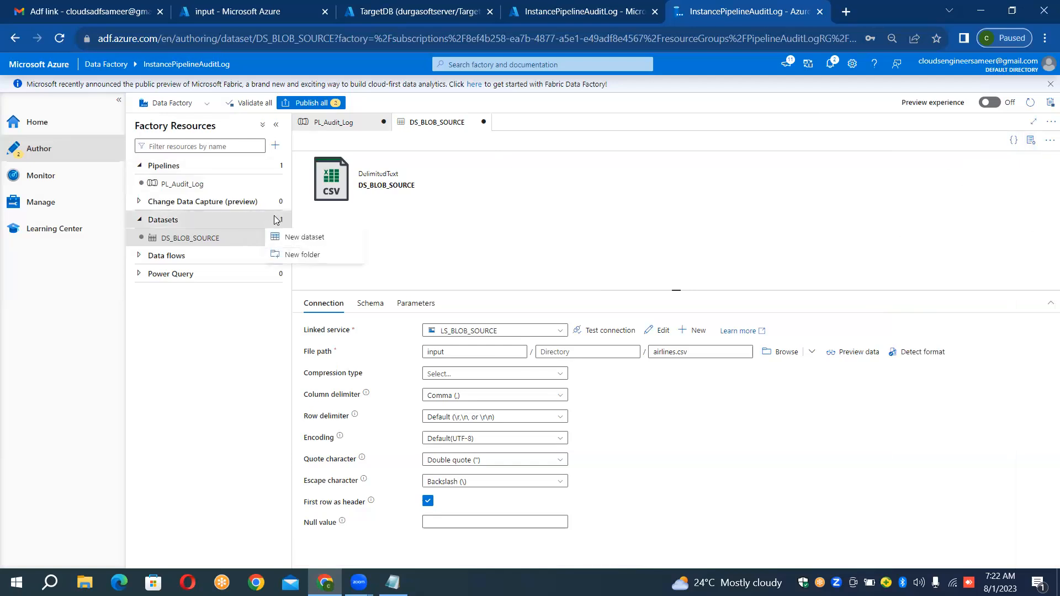
pyautogui.click(293, 237)
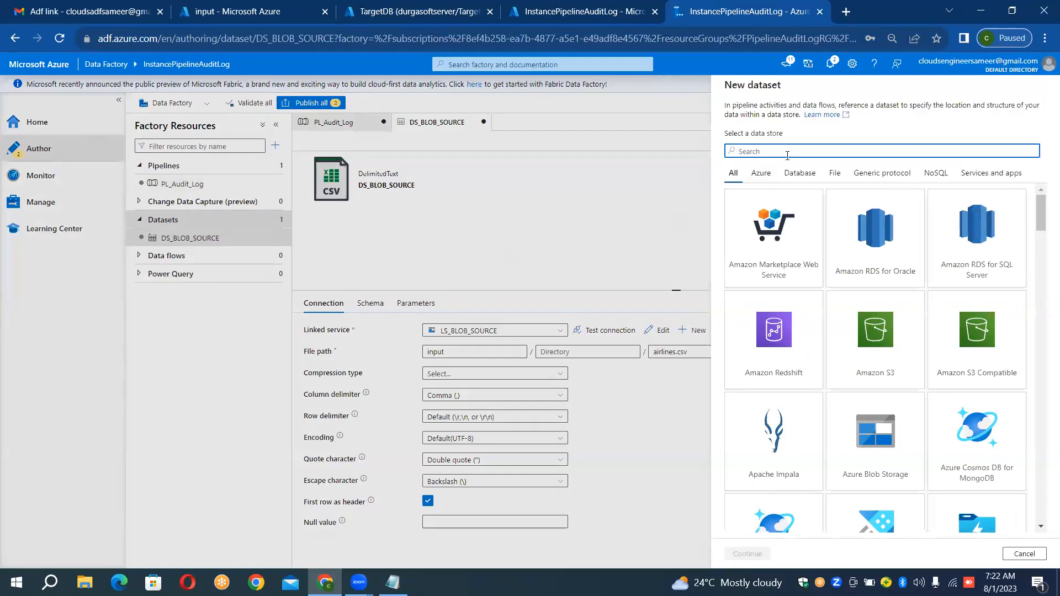
pyautogui.write('SQL')
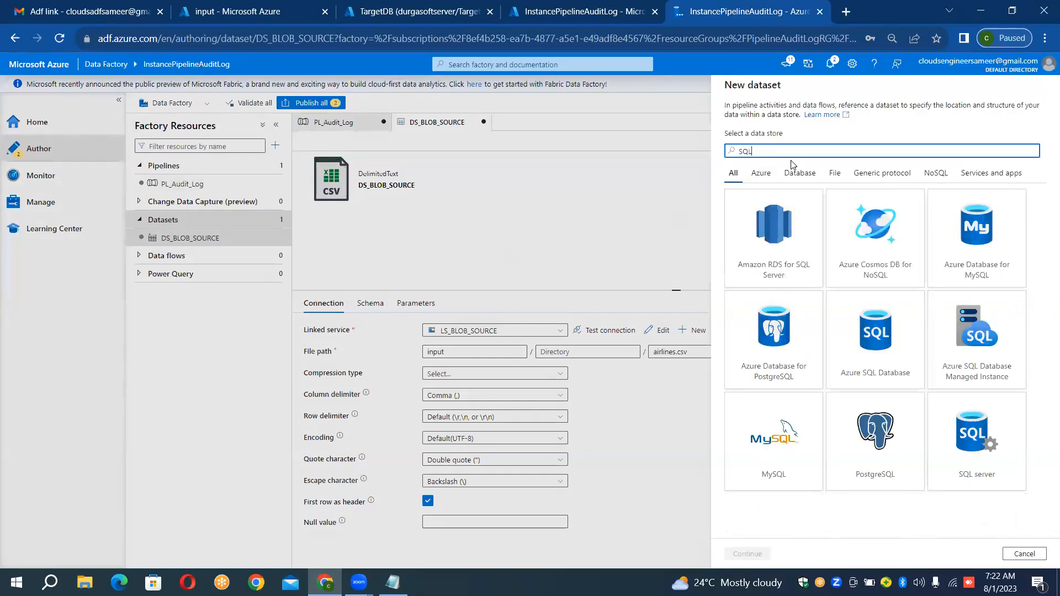
pyautogui.doubleClick(858, 331)
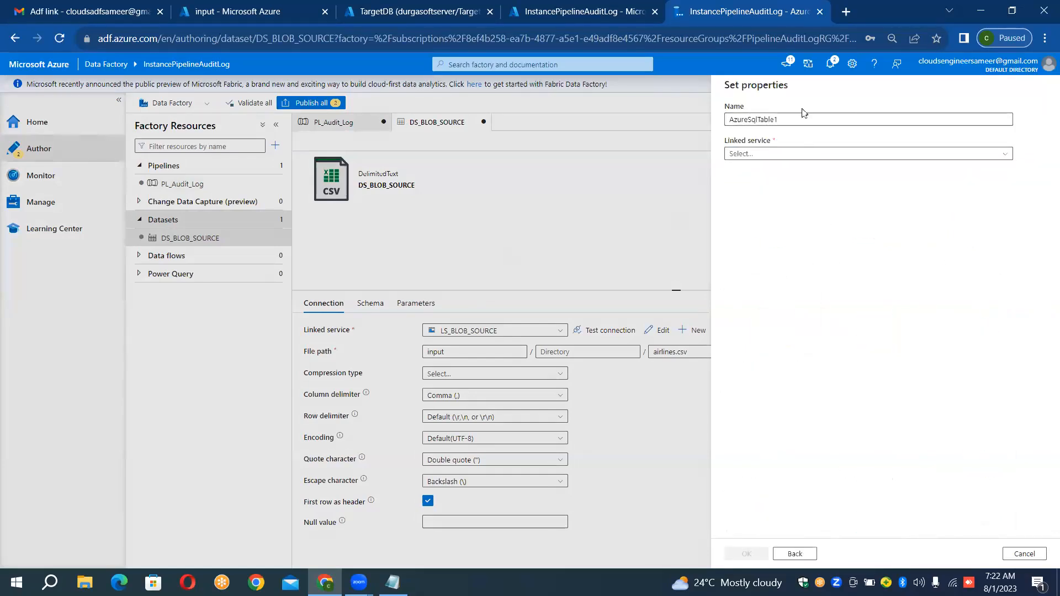
pyautogui.click(798, 120)
pyautogui.hotkey('ctrl', 'a')
pyautogui.press('BackSpace')
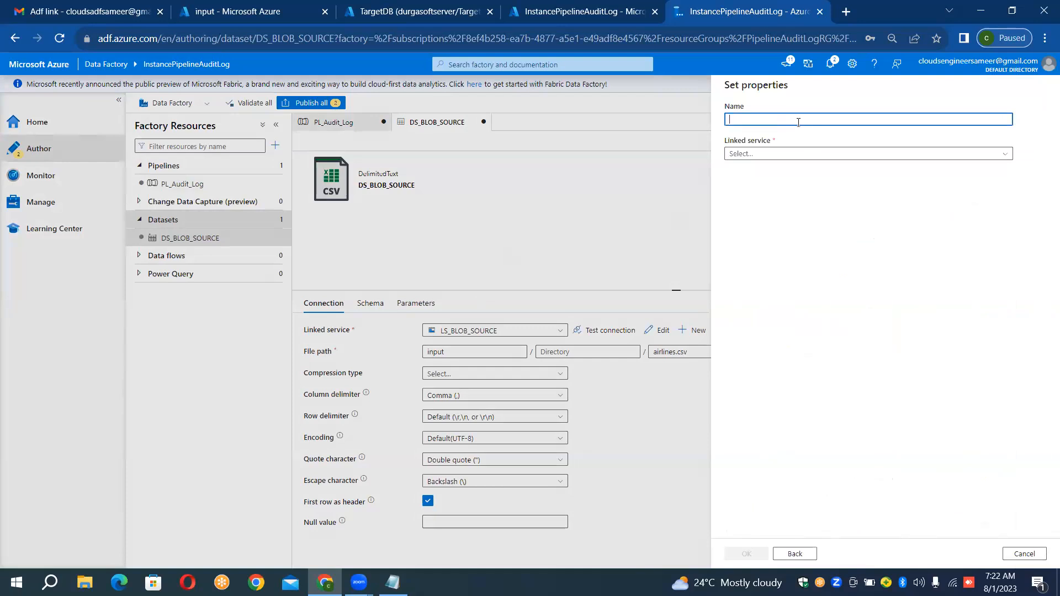
pyautogui.write('DS_SQL')
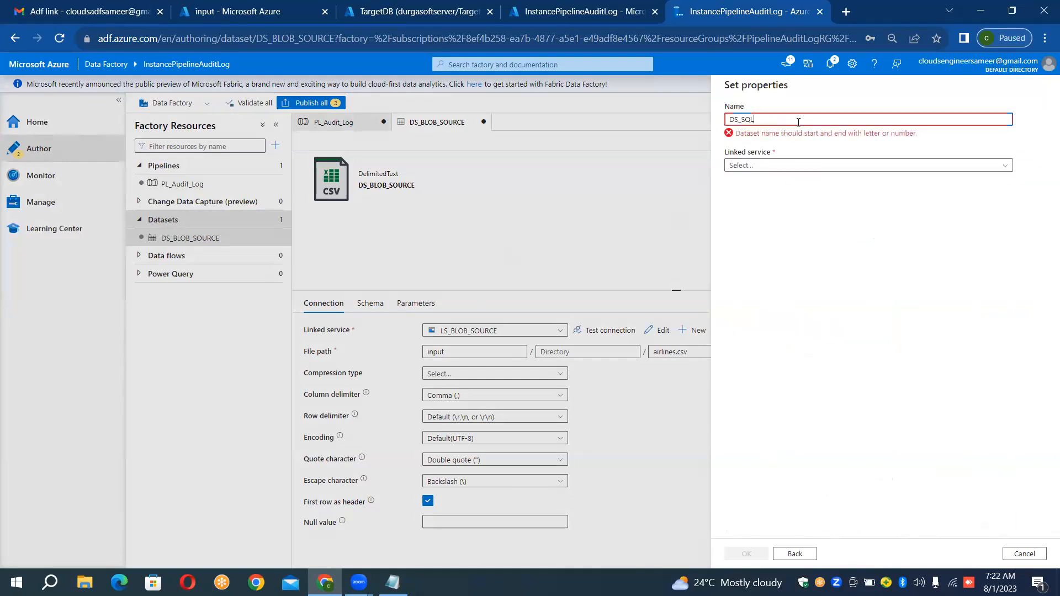
pyautogui.write('DB_SINK')
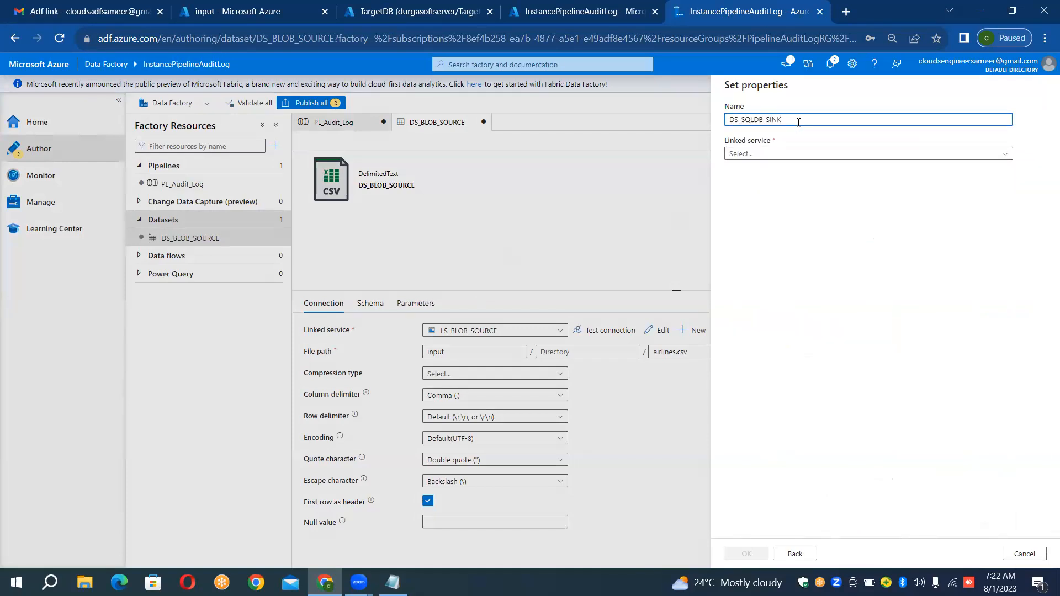
# Step: Assign linked service LS_SQLDB_SINK and table dbo.Airline to the SQL dataset, and create it
pyautogui.click(786, 155)
pyautogui.click(767, 207)
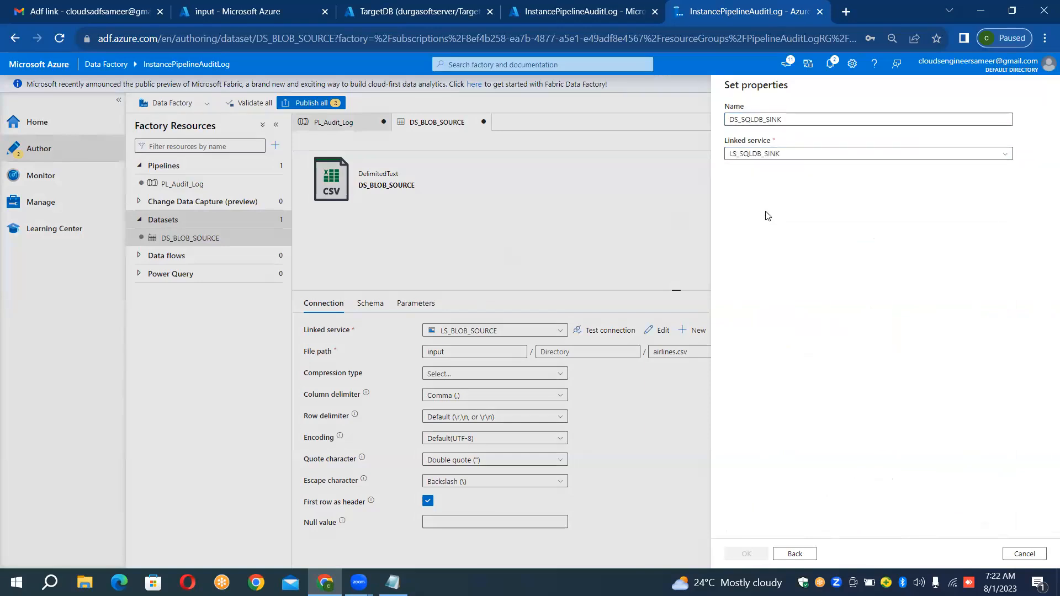
pyautogui.click(784, 186)
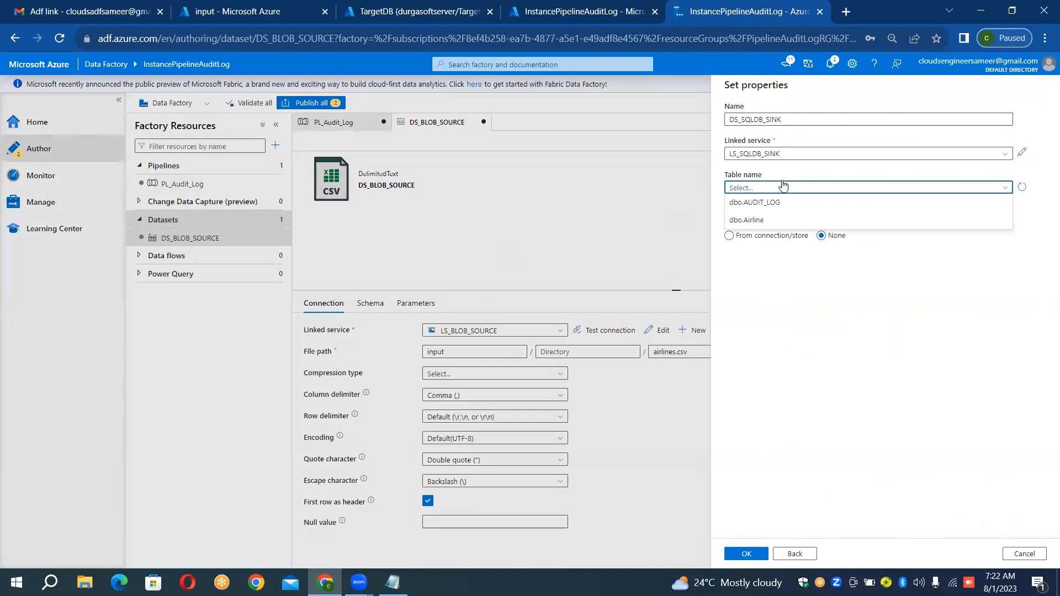
pyautogui.click(778, 220)
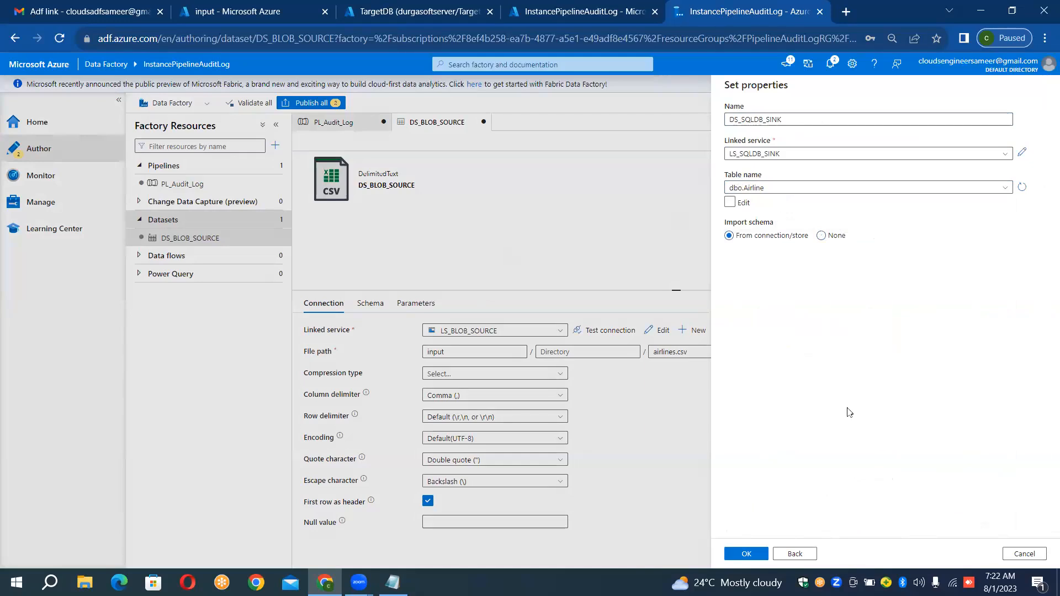
pyautogui.click(747, 554)
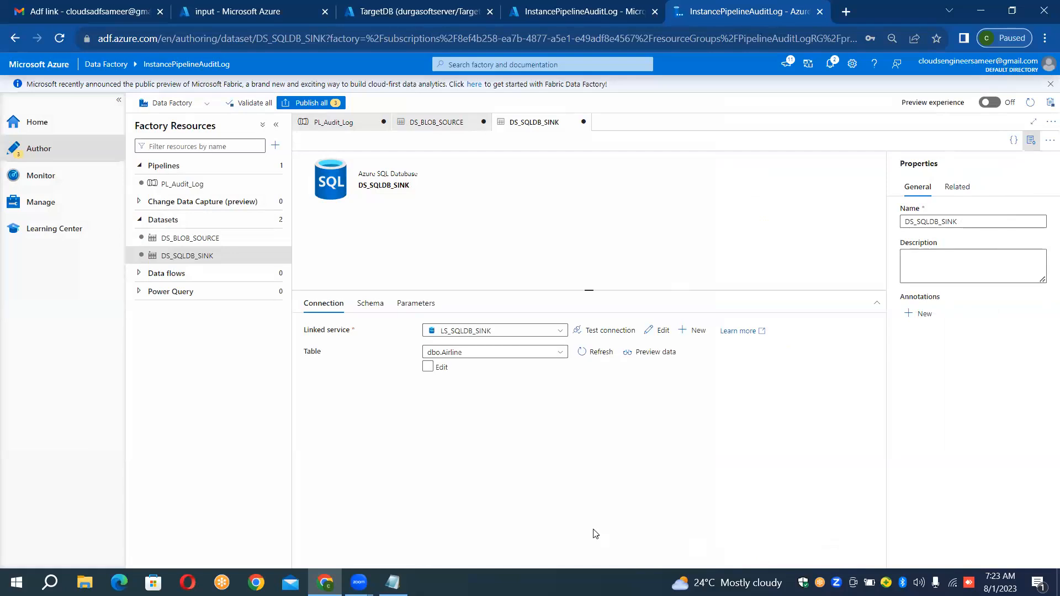
# Step: Add a Copy data activity to pipeline PL_Audit_Log and set its source dataset to DS_BLOB_SOURCE
pyautogui.click(193, 185)
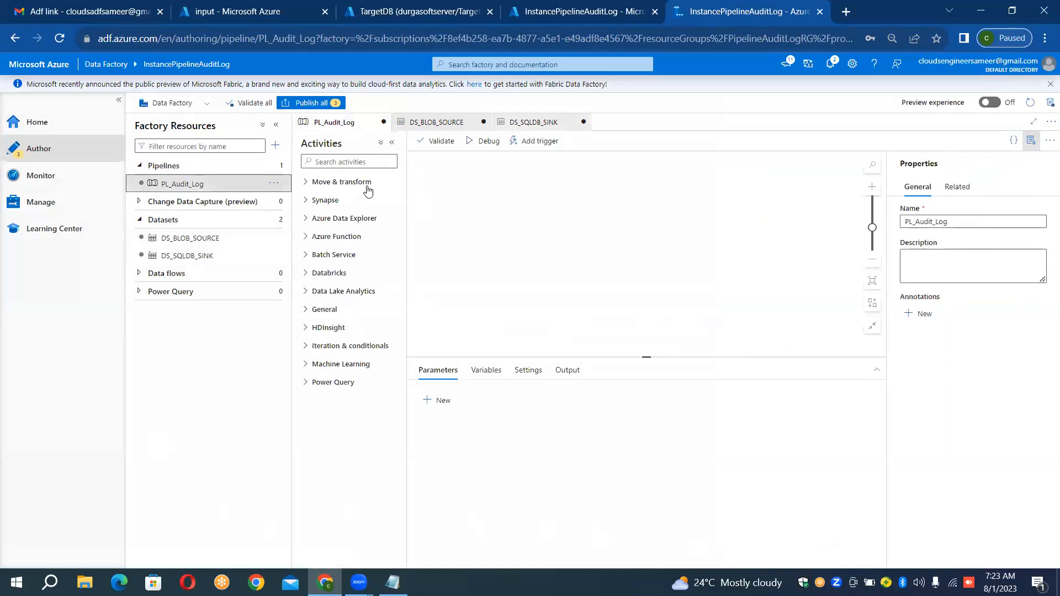
pyautogui.click(368, 191)
pyautogui.moveTo(358, 205); pyautogui.dragTo(494, 214)
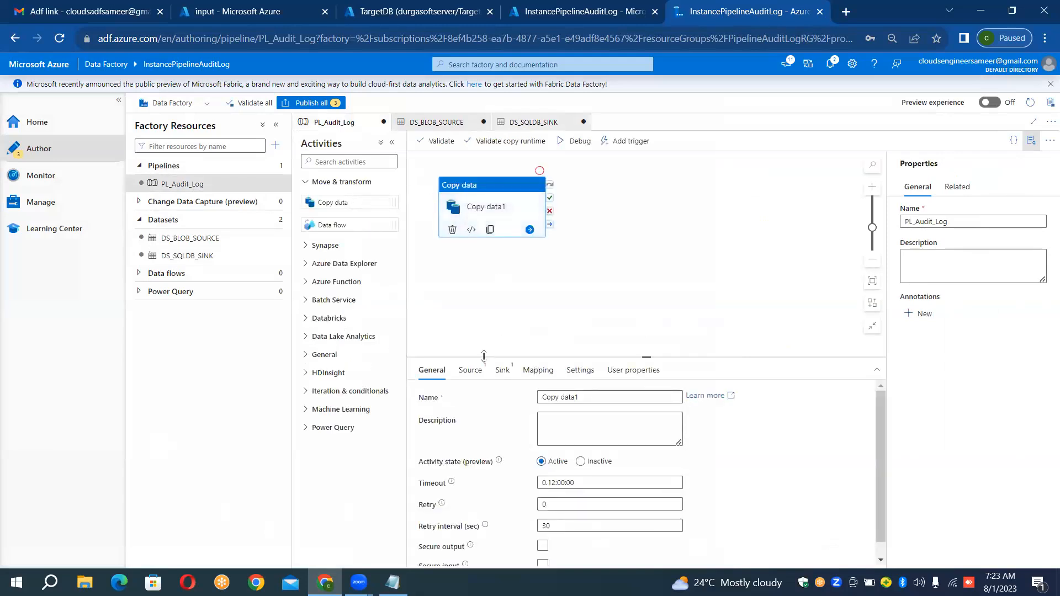
pyautogui.click(470, 370)
pyautogui.click(556, 398)
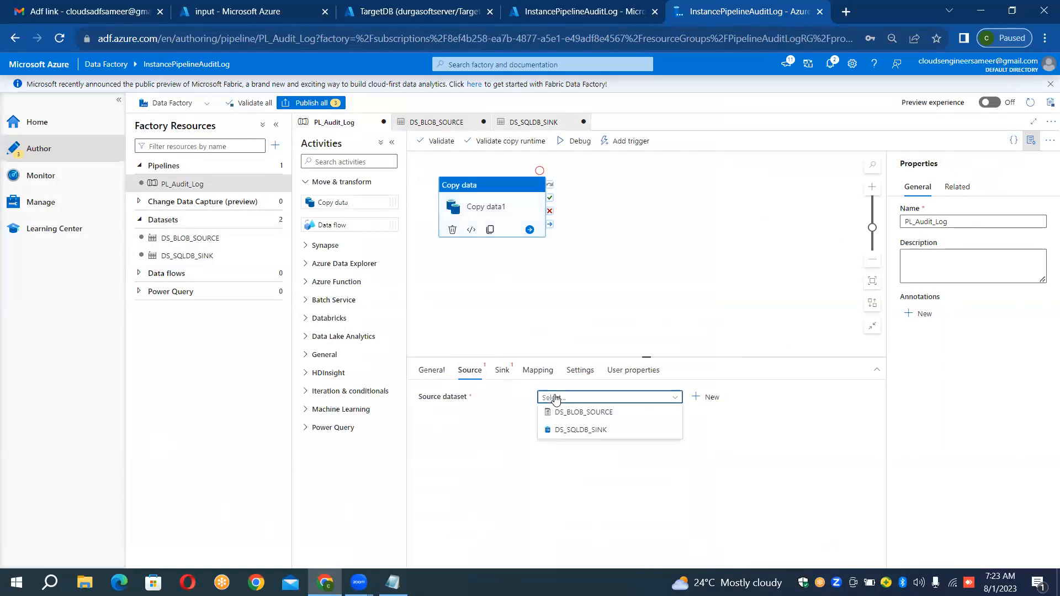
pyautogui.click(564, 418)
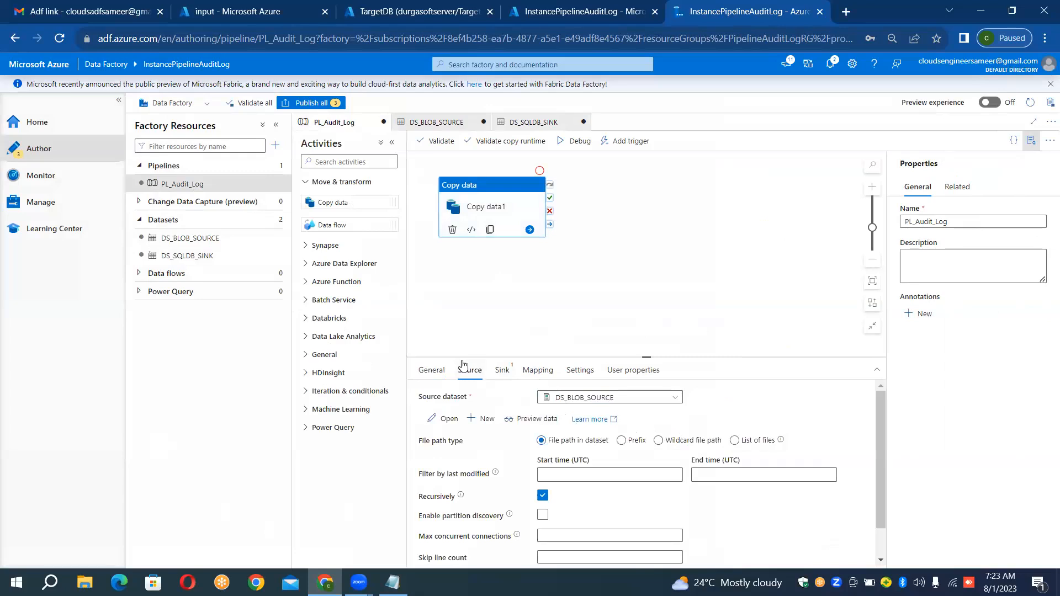
# Step: Set the copy activity's sink dataset to DS_SQLDB_SINK and hide the pipeline's properties pane
pyautogui.click(500, 374)
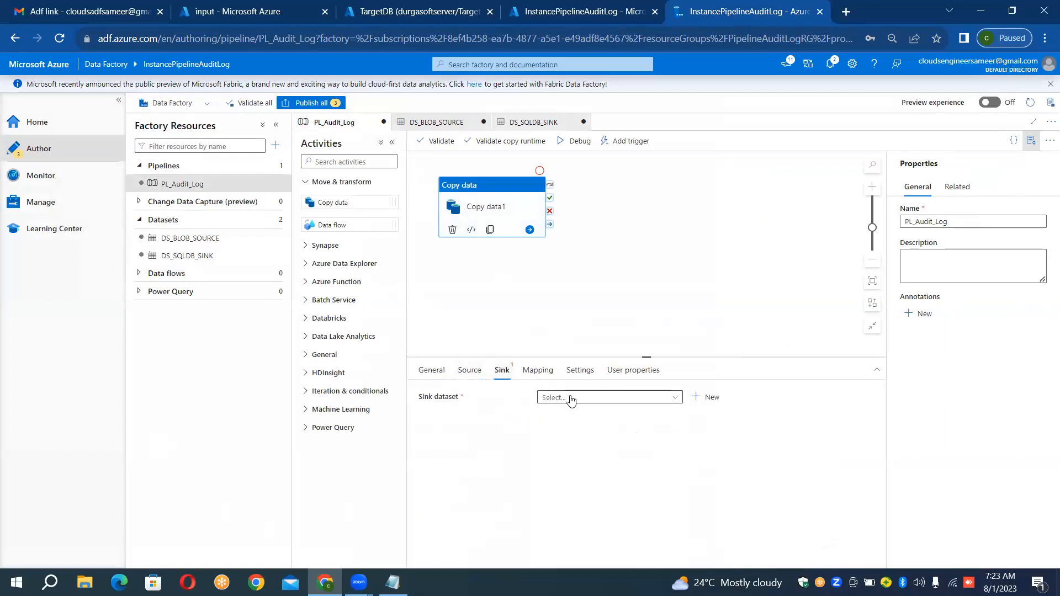
pyautogui.click(568, 397)
pyautogui.click(575, 431)
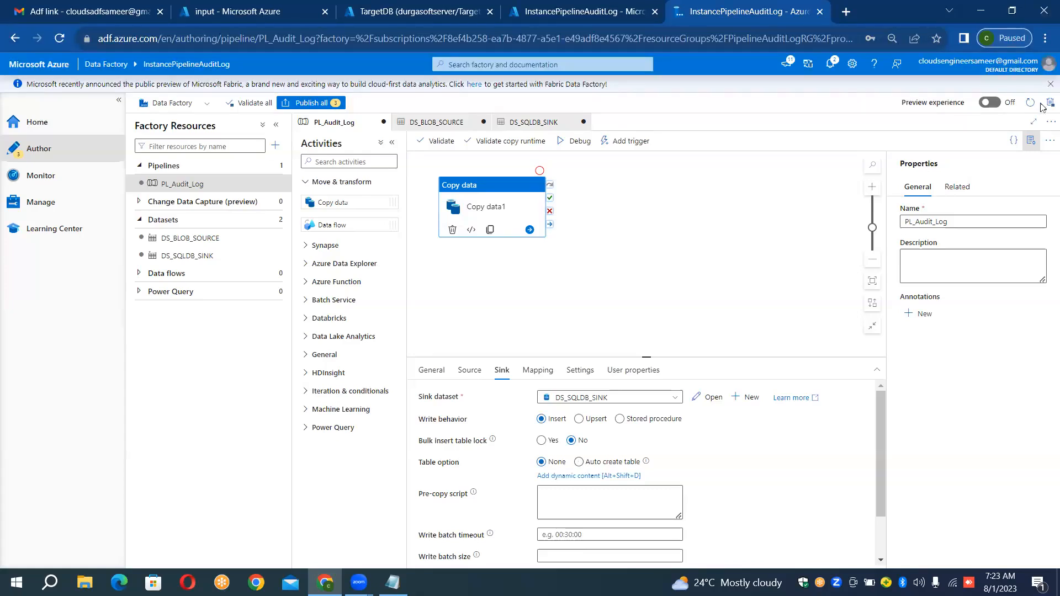
pyautogui.click(1032, 142)
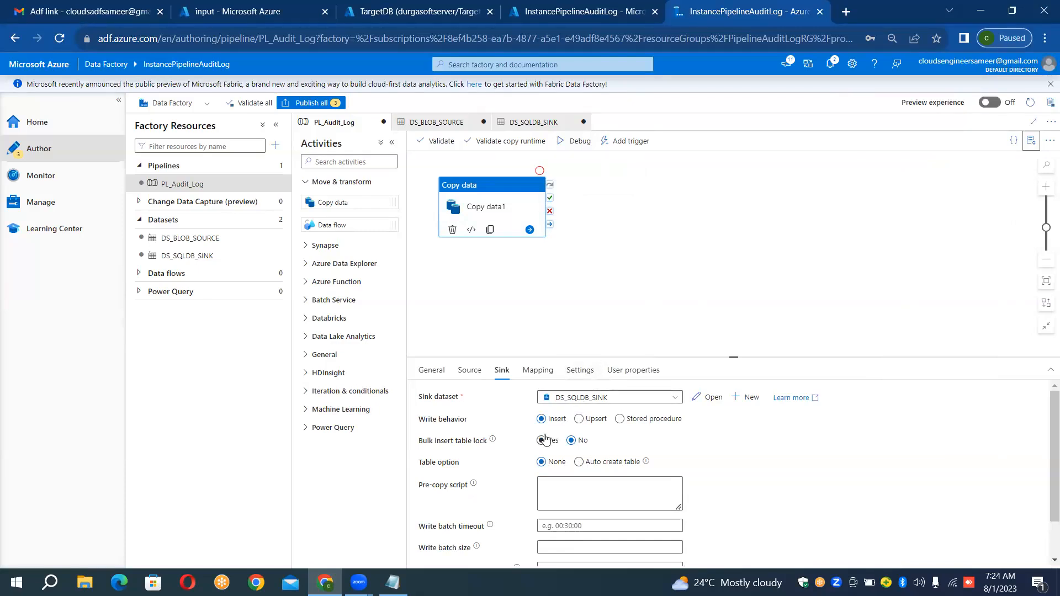
pyautogui.moveTo(590, 401); pyautogui.dragTo(617, 419)
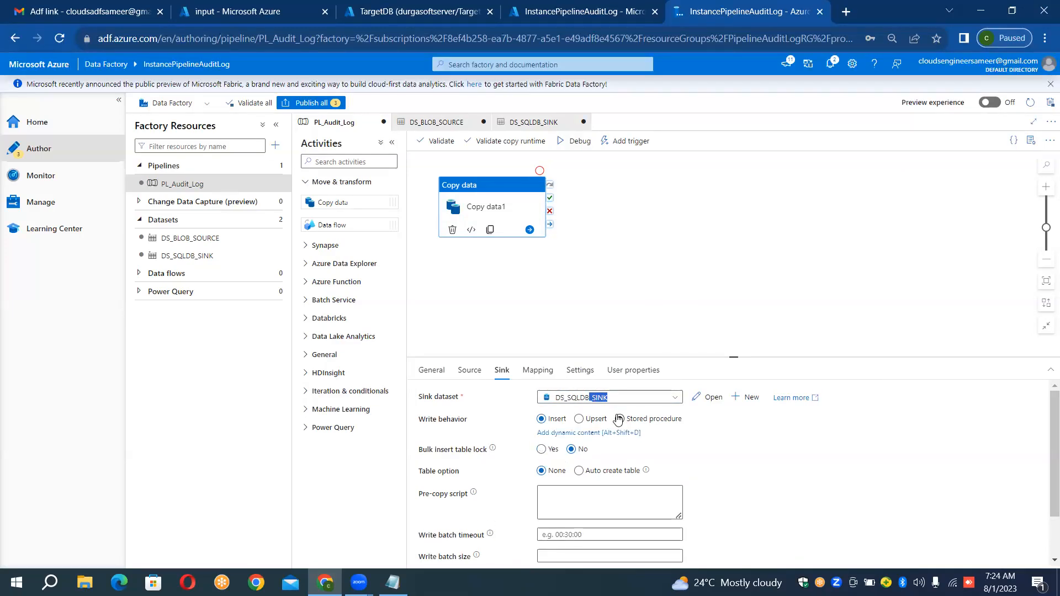
pyautogui.click(619, 419)
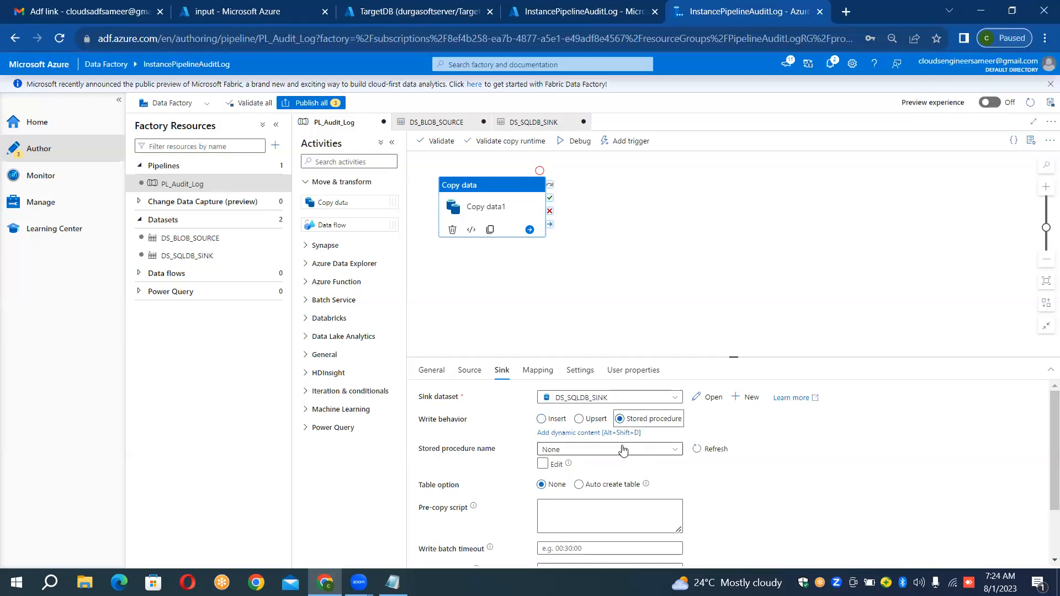
pyautogui.click(623, 444)
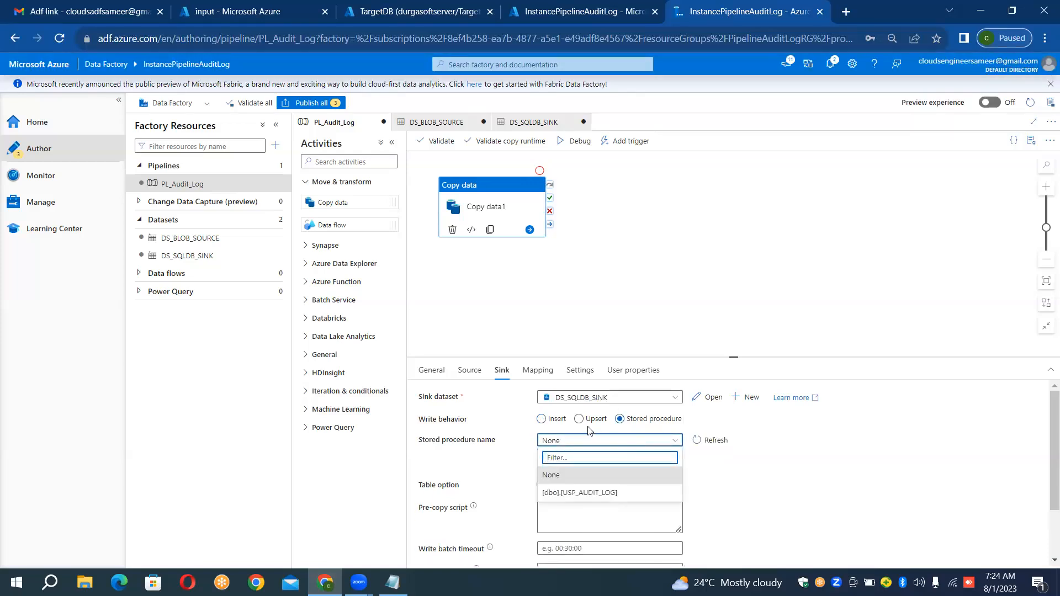
pyautogui.click(543, 420)
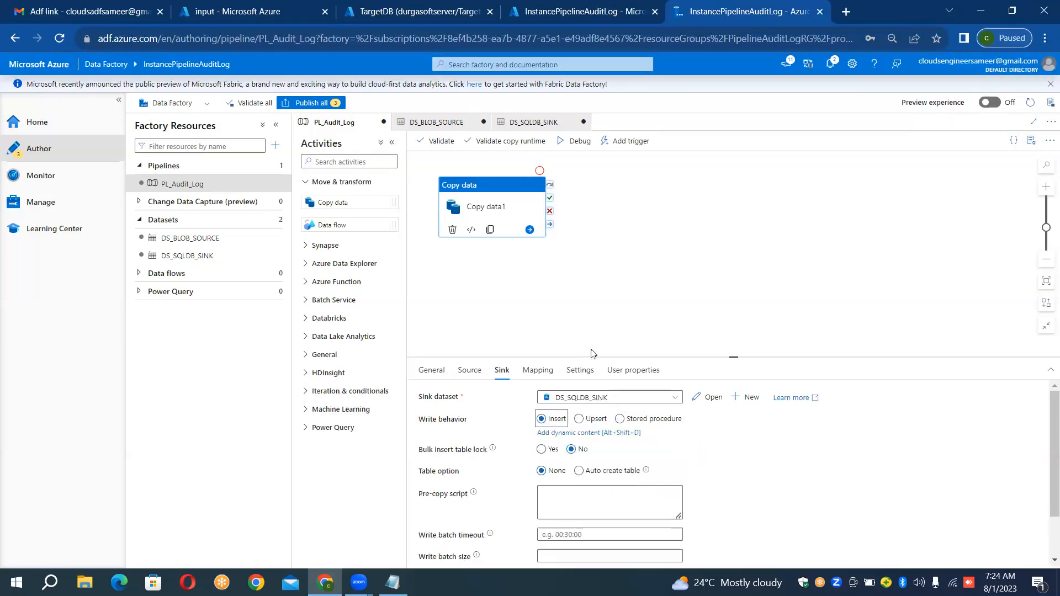
# Step: Add a Stored procedure activity to the pipeline and connect it to the success output of Copy data1
pyautogui.click(479, 275)
pyautogui.click(376, 163)
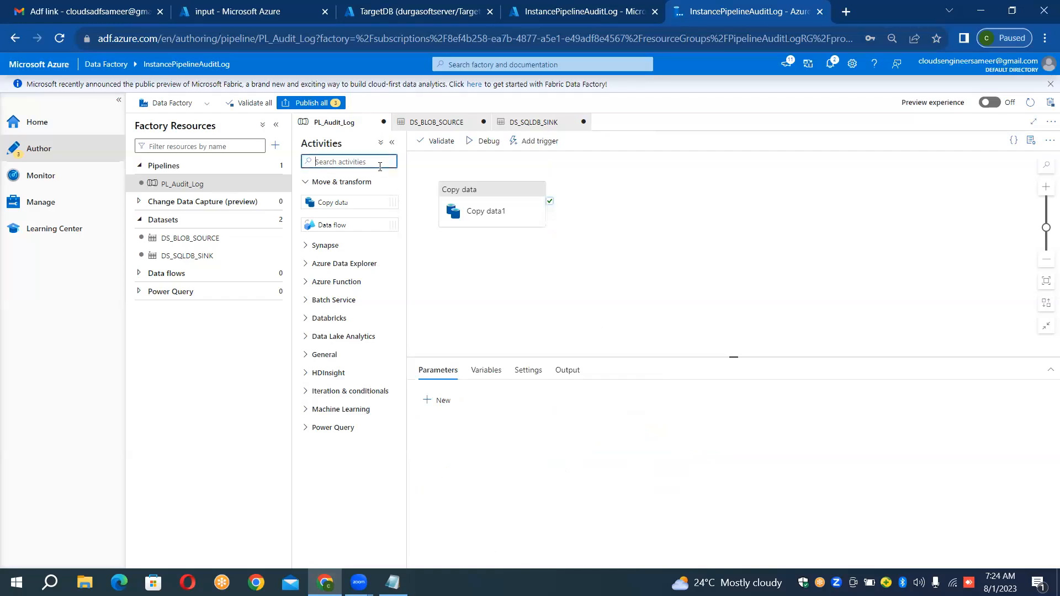
pyautogui.write('Sp')
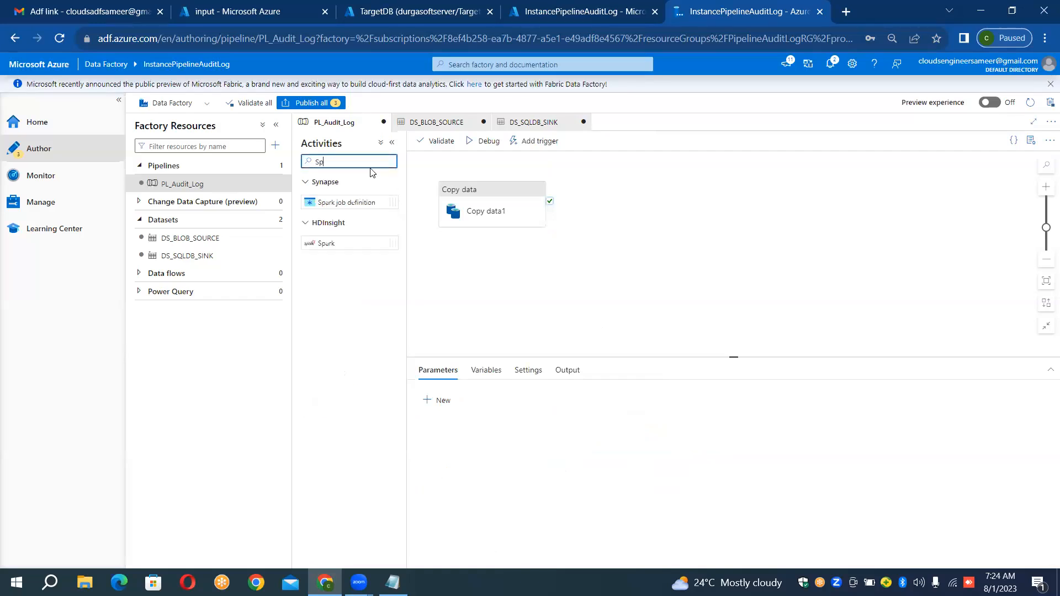
pyautogui.press('BackSpace')
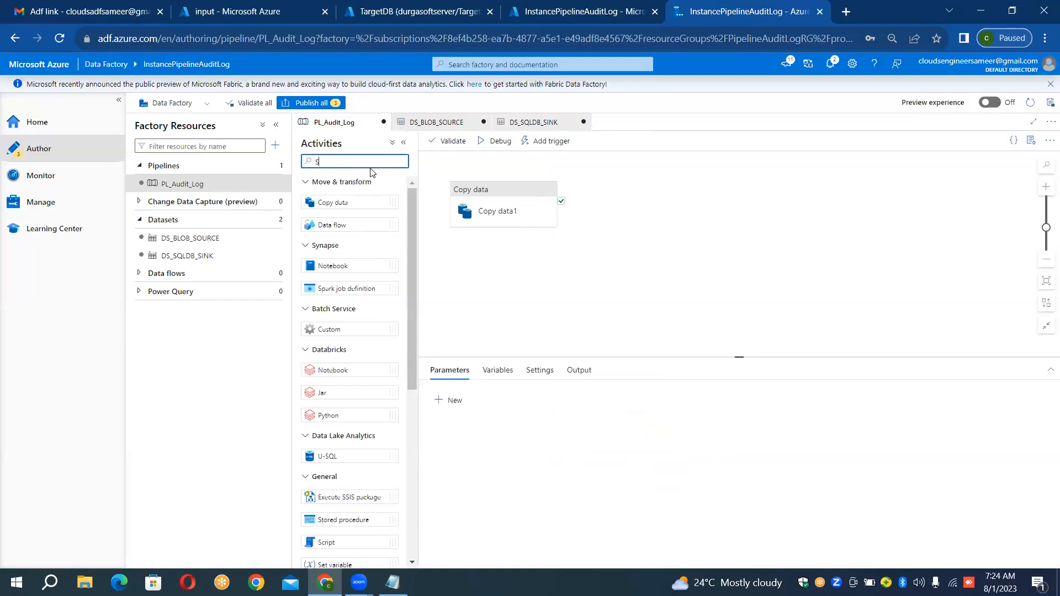
pyautogui.write('to')
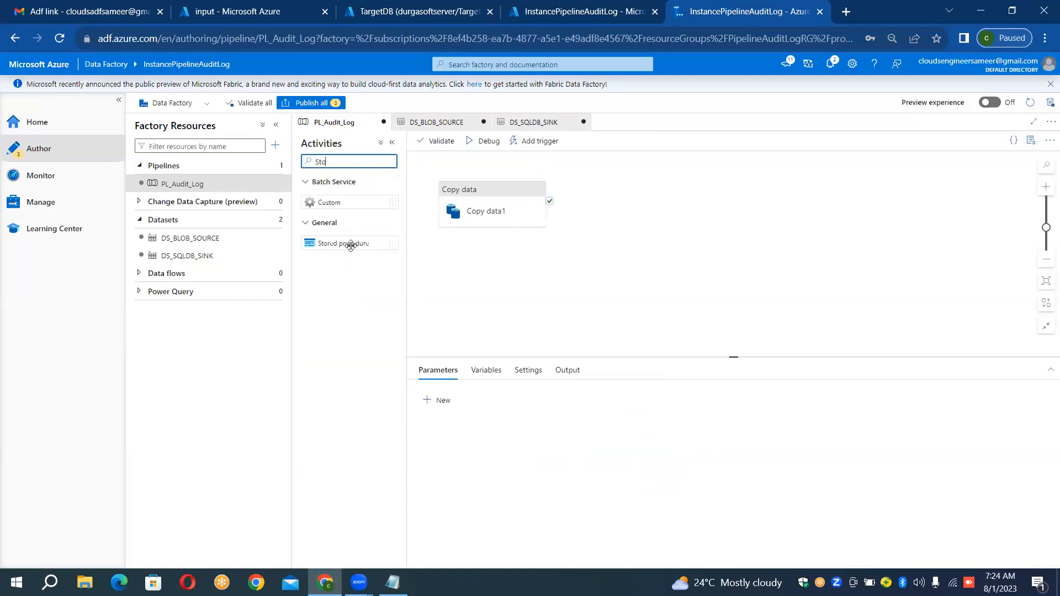
pyautogui.moveTo(351, 245); pyautogui.dragTo(651, 197)
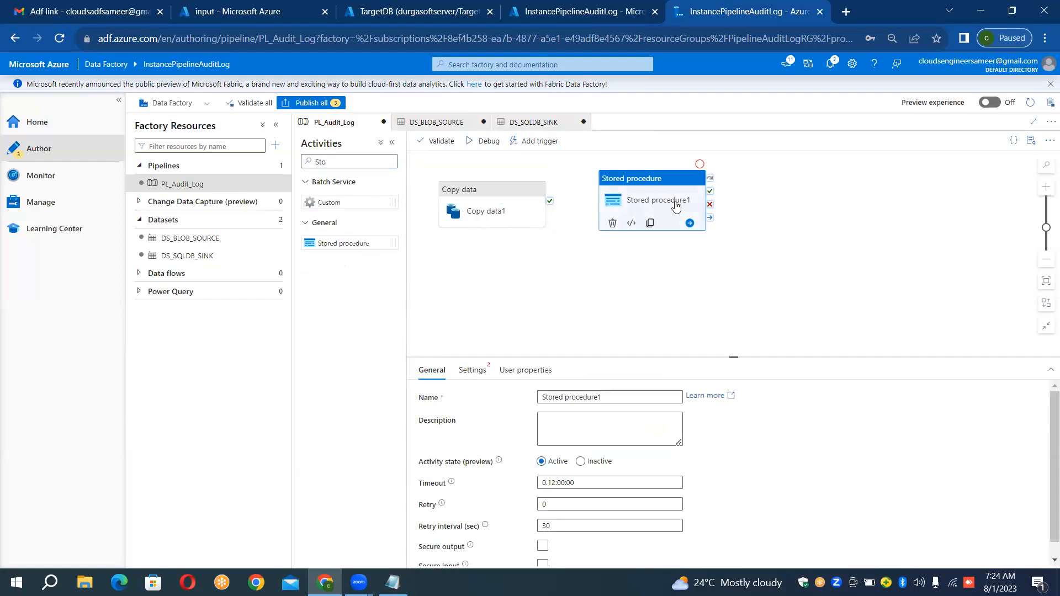
pyautogui.moveTo(550, 201); pyautogui.dragTo(638, 203)
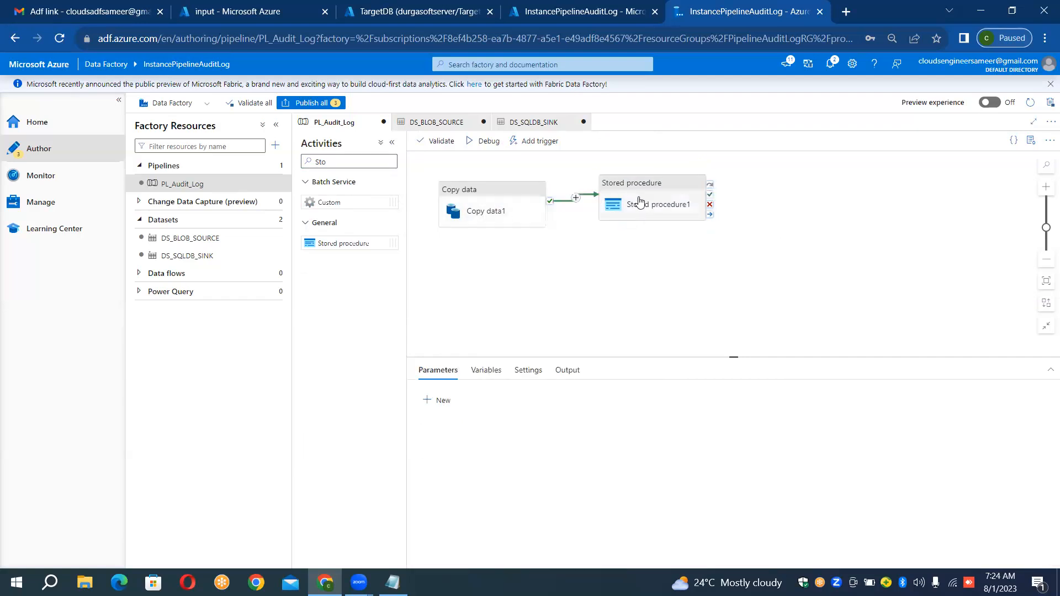
# Step: Rename the stored procedure activity as SP_ON_SUCCESS
pyautogui.click(608, 401)
pyautogui.hotkey('ctrl', 'a')
pyautogui.press('BackSpace')
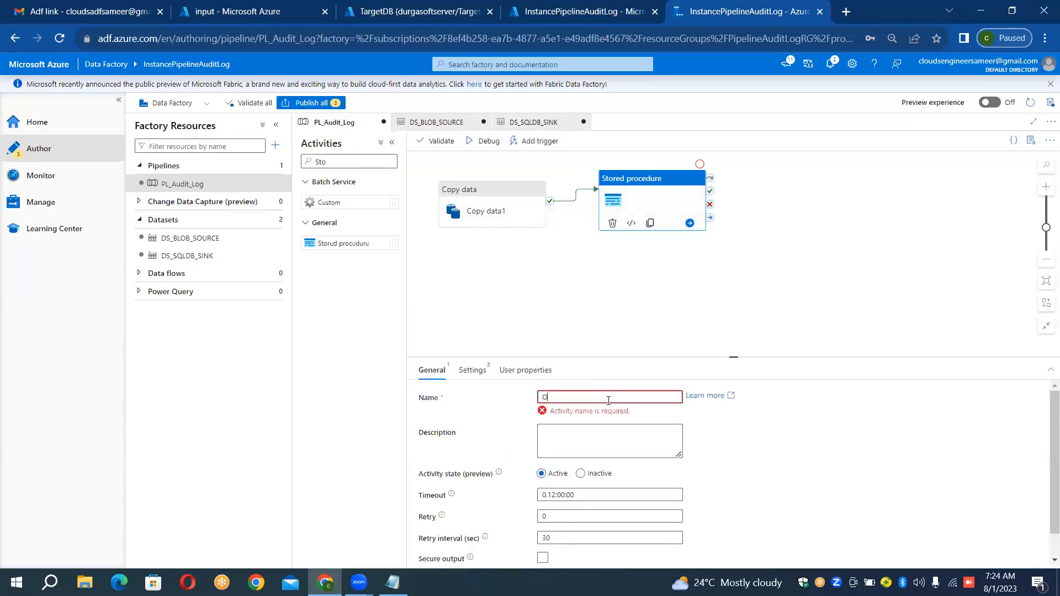
pyautogui.write('O')
pyautogui.write('SP_ON')
pyautogui.write('_SUCC')
pyautogui.write('ESS')
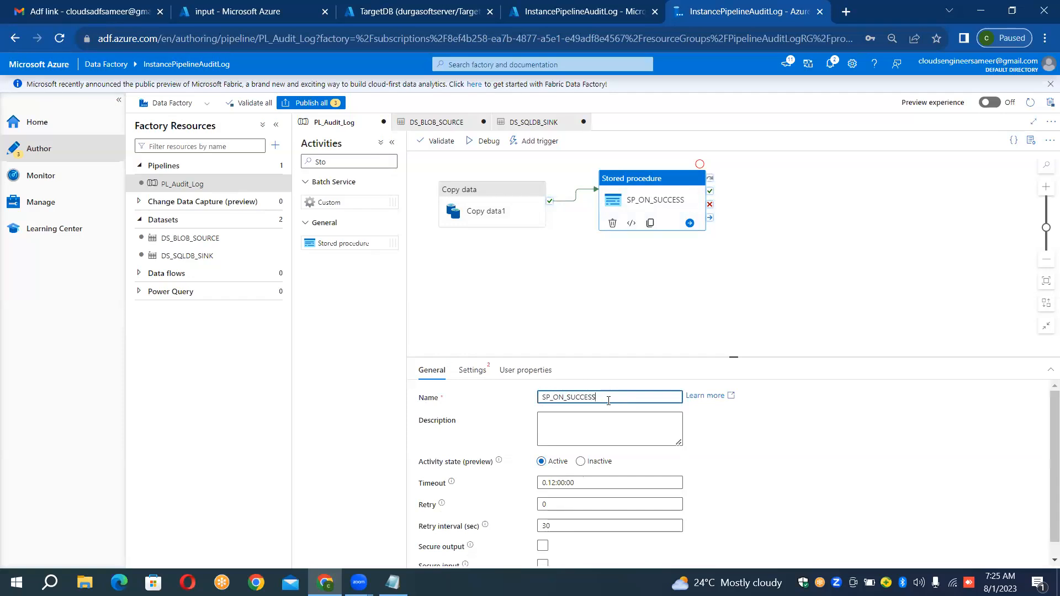
# Step: Assign linked service LS_SQLDB_SINK and stored procedure [dbo].[USP_AUDIT_LOG] to the SP_ON_SUCCESS activity
pyautogui.click(473, 370)
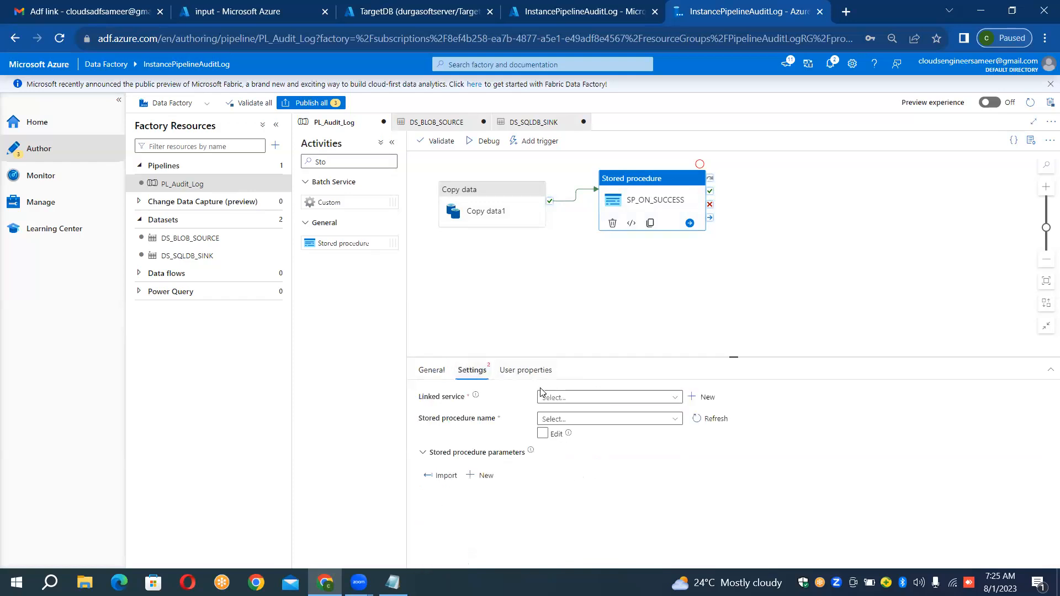
pyautogui.click(669, 401)
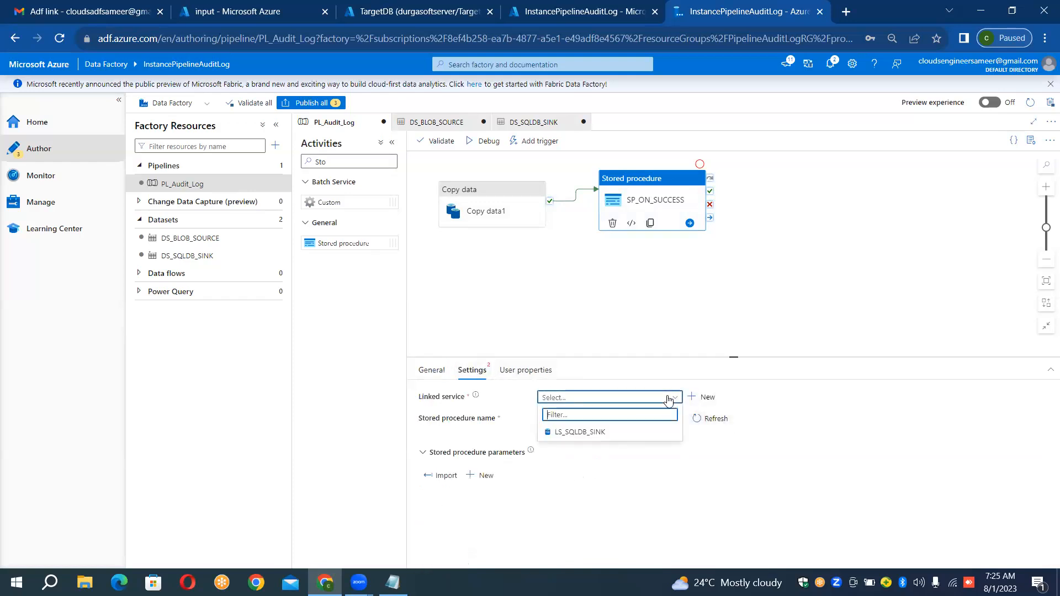
pyautogui.click(629, 434)
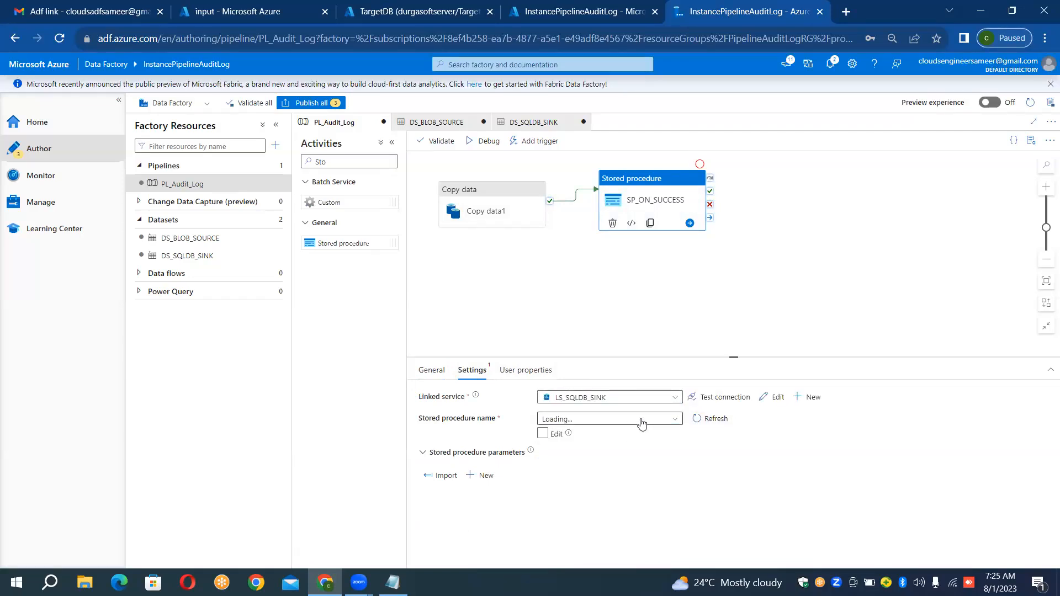
pyautogui.click(639, 421)
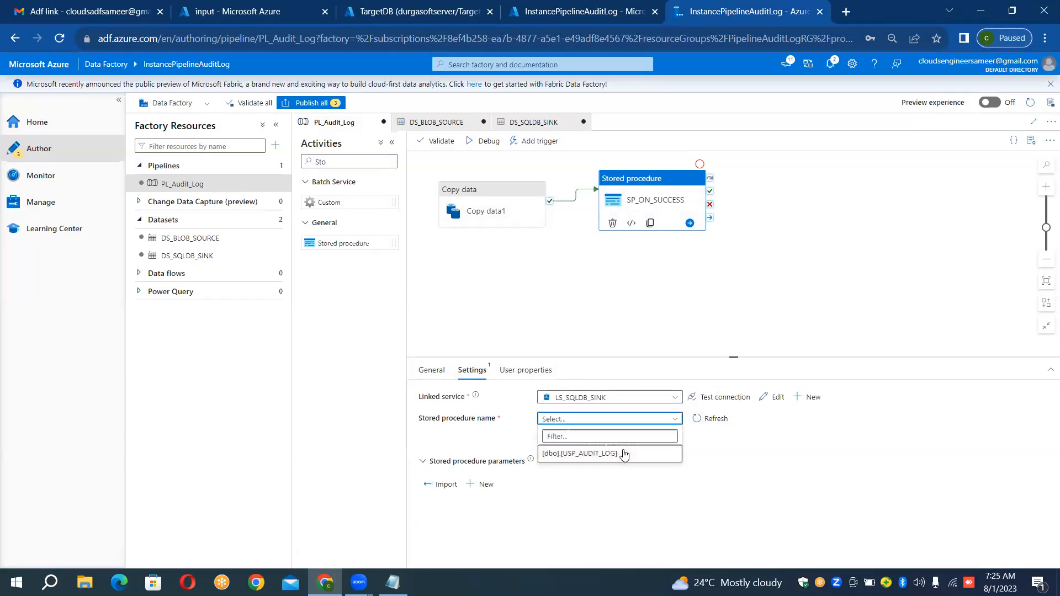
pyautogui.click(624, 454)
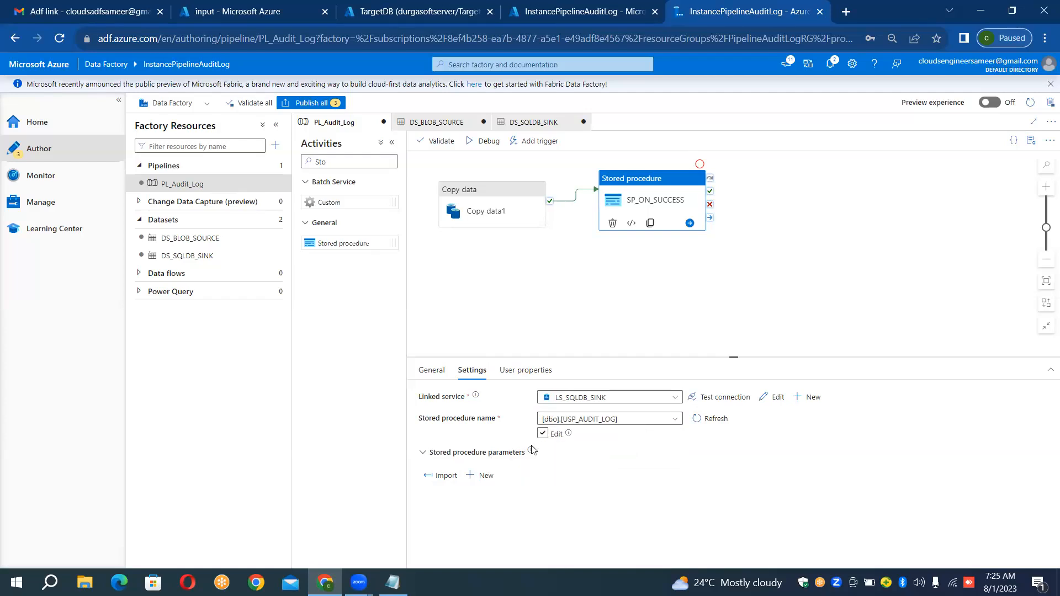
# Step: Import the stored procedure's parameters and enlarge the activity's settings area to show the parameter list
pyautogui.click(448, 476)
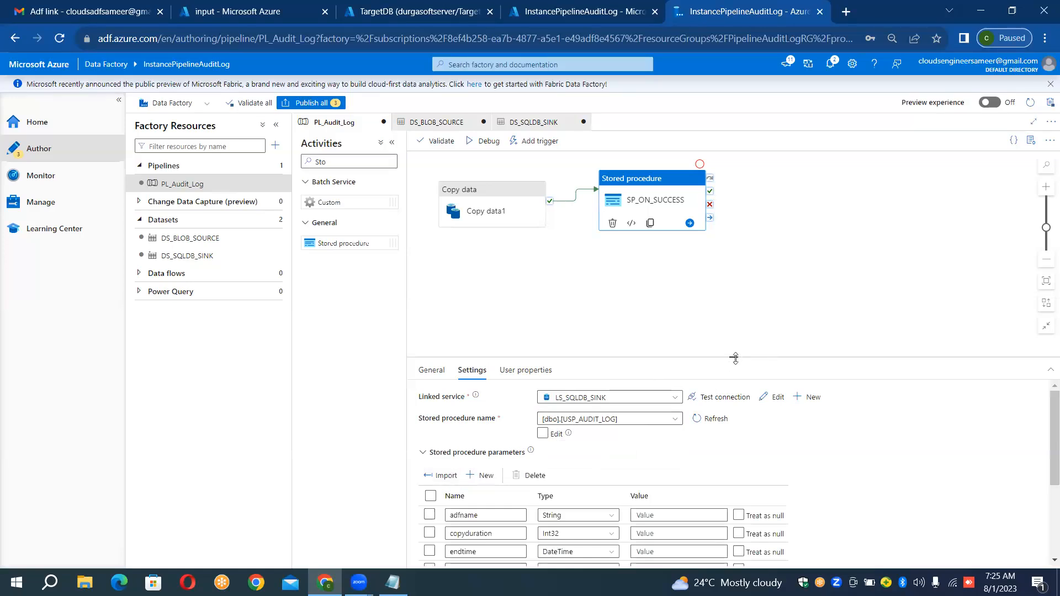
pyautogui.moveTo(735, 358); pyautogui.dragTo(731, 272)
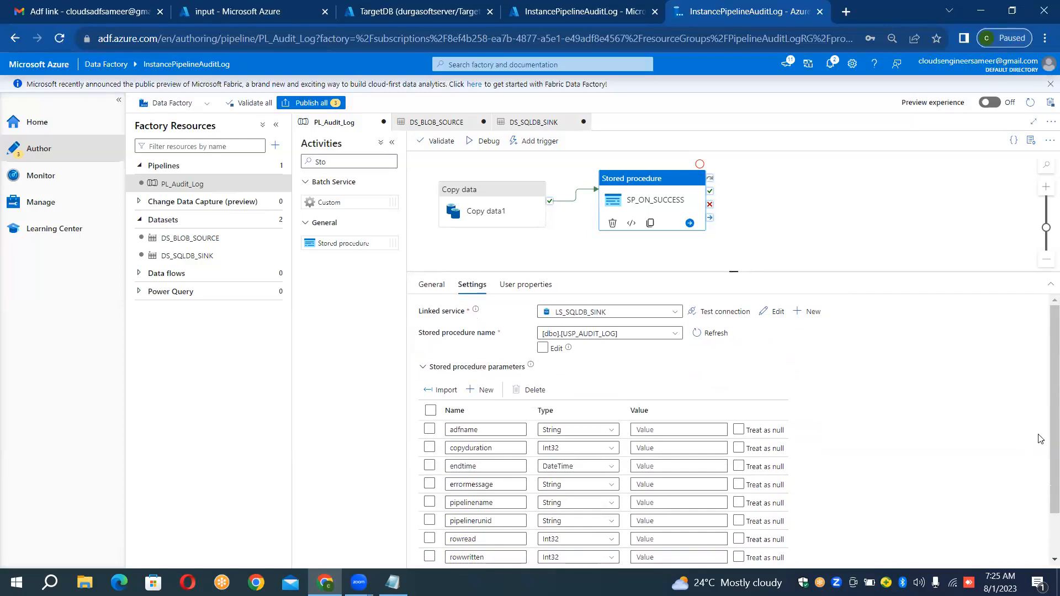
pyautogui.scroll(-2, 1044, 447)
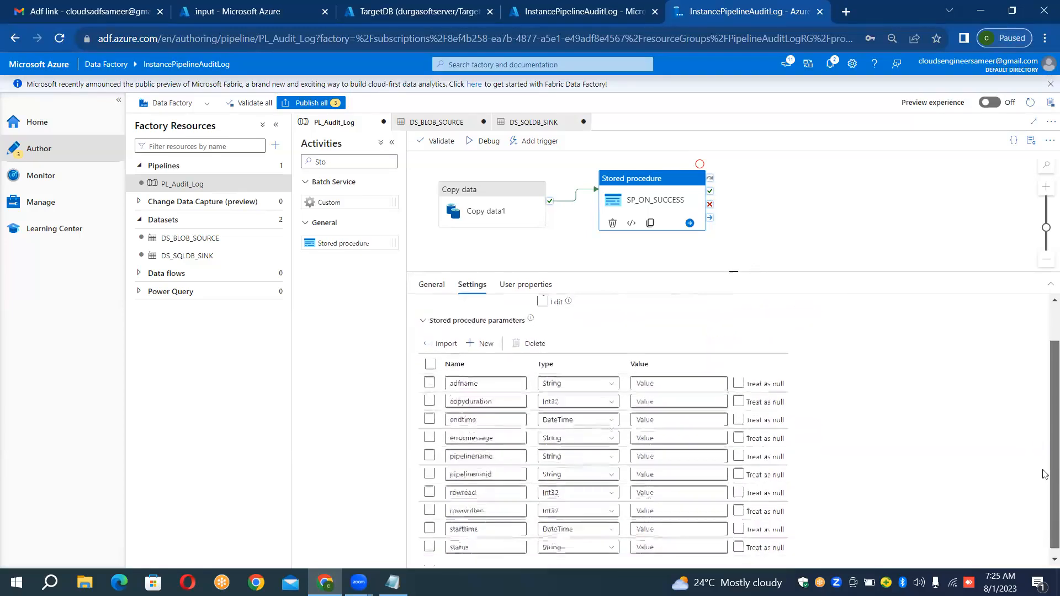
pyautogui.scroll(2, 1044, 437)
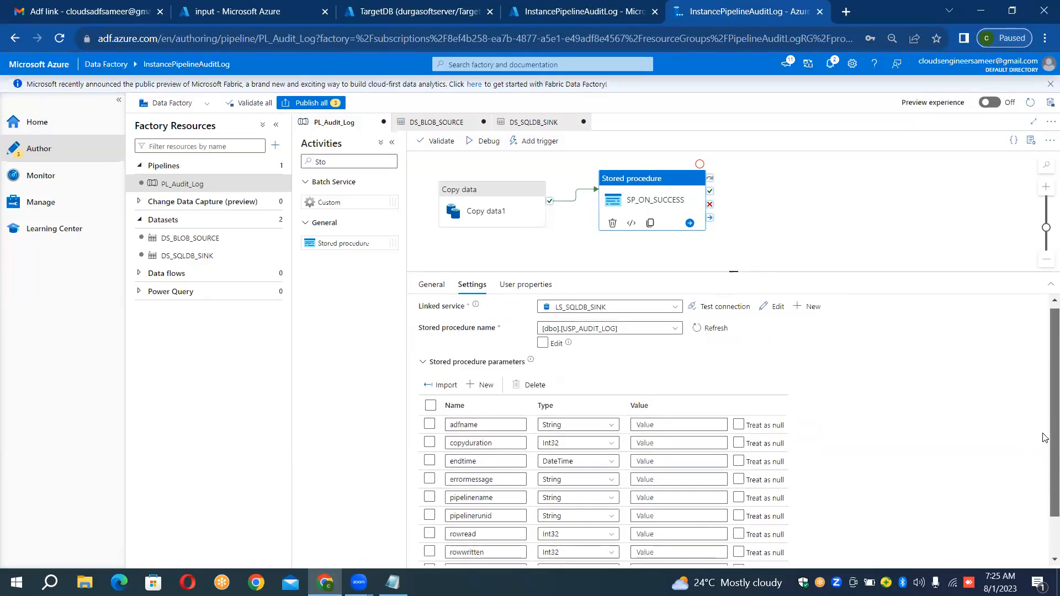
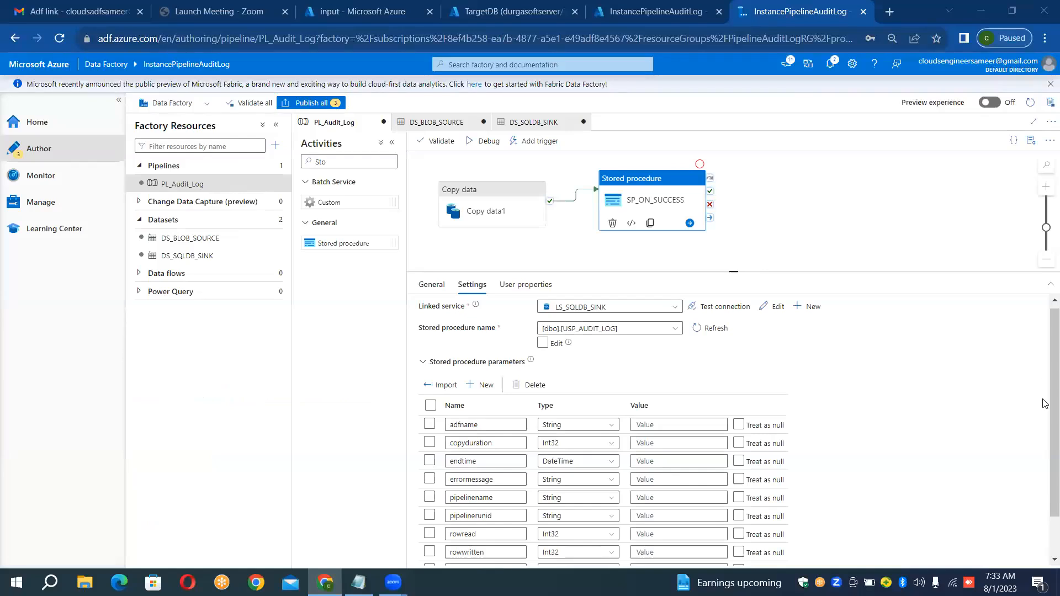
pyautogui.scroll(-2, 1046, 419)
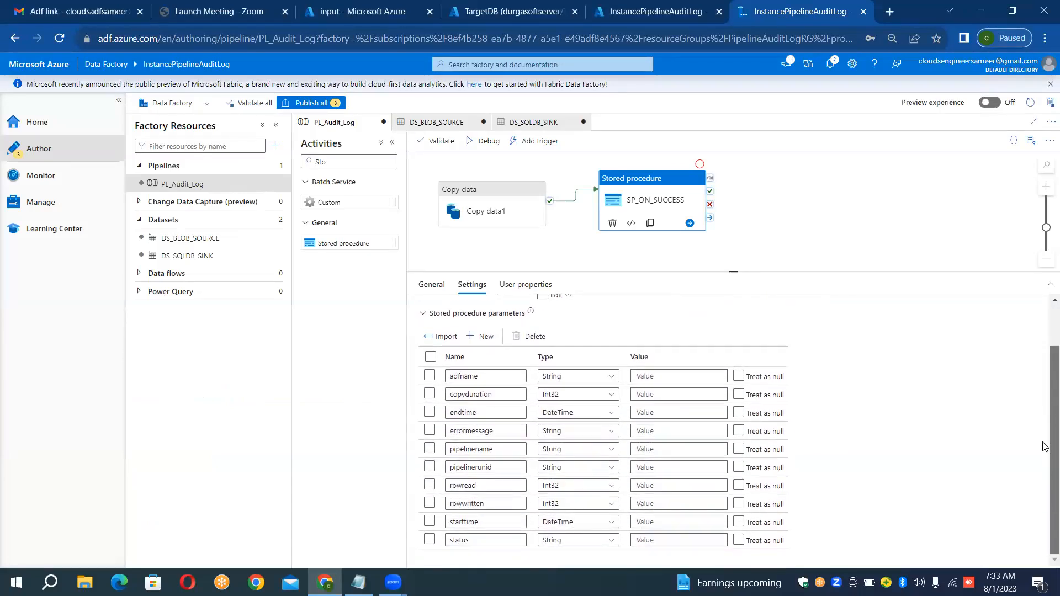
pyautogui.click(660, 375)
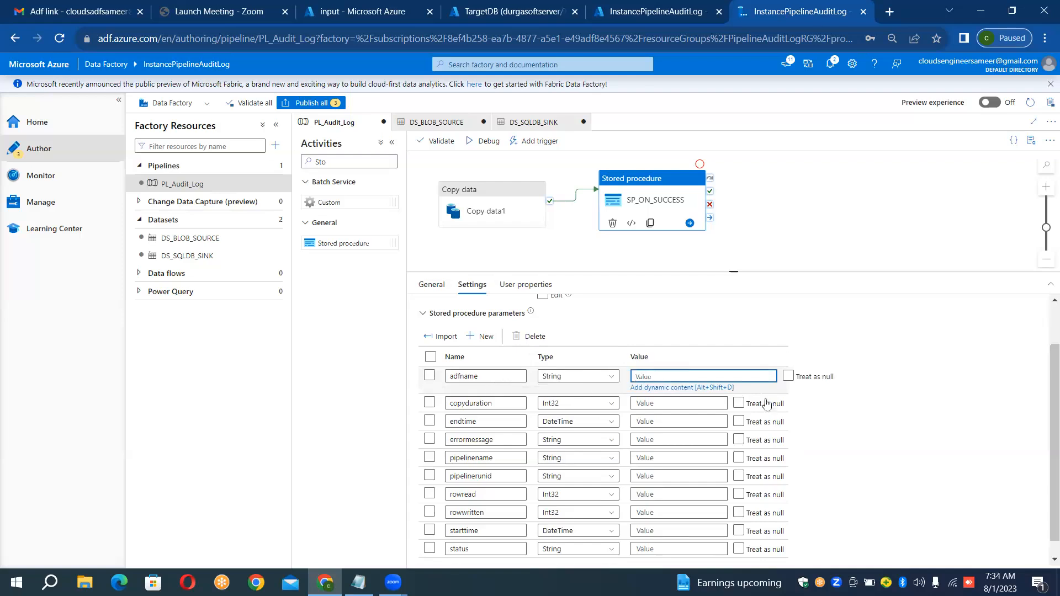
pyautogui.click(666, 387)
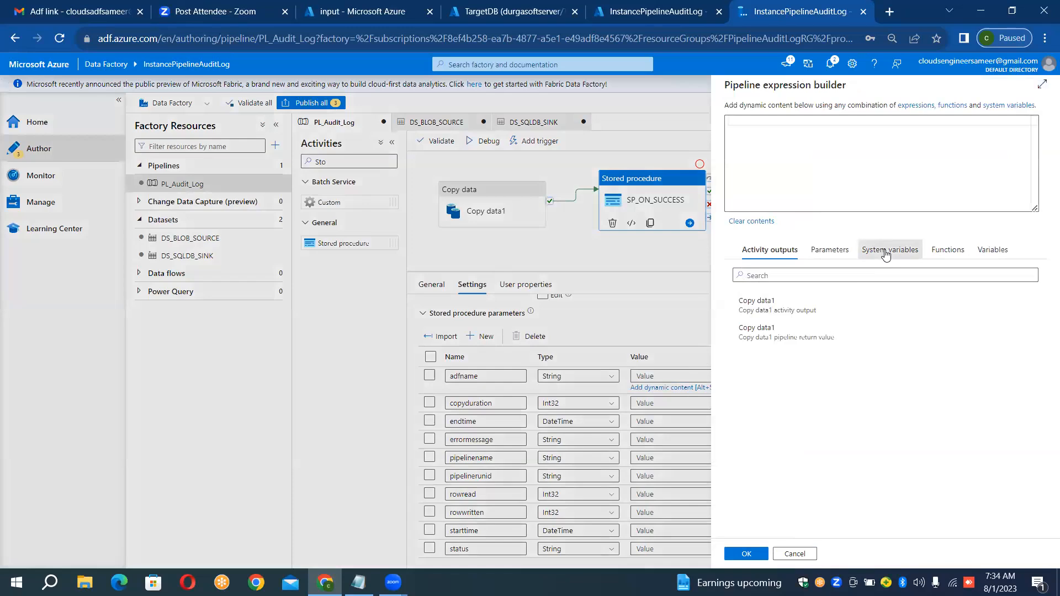
pyautogui.click(886, 254)
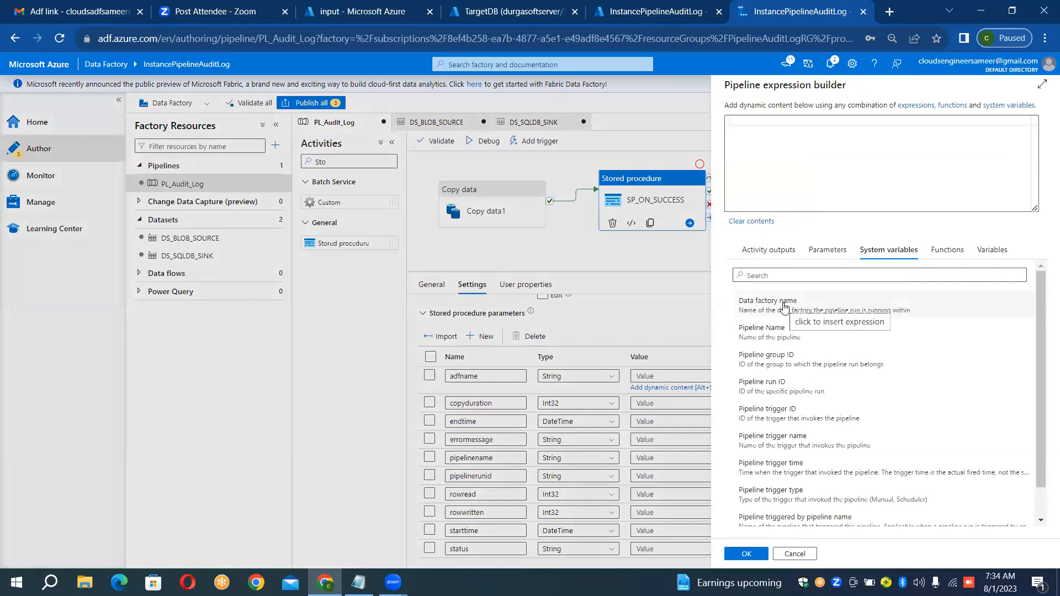
pyautogui.click(785, 307)
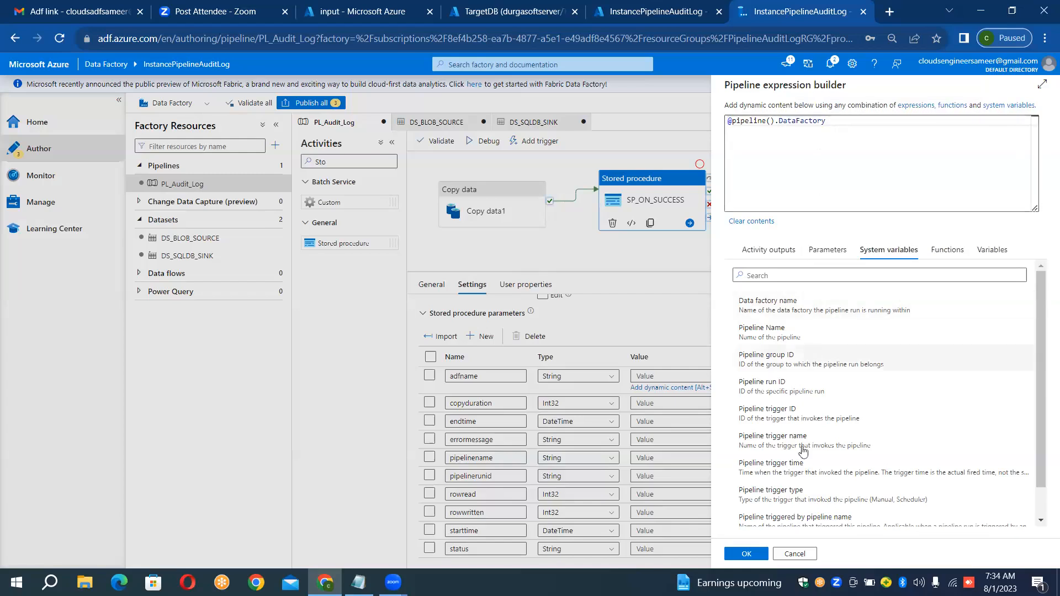
pyautogui.click(761, 558)
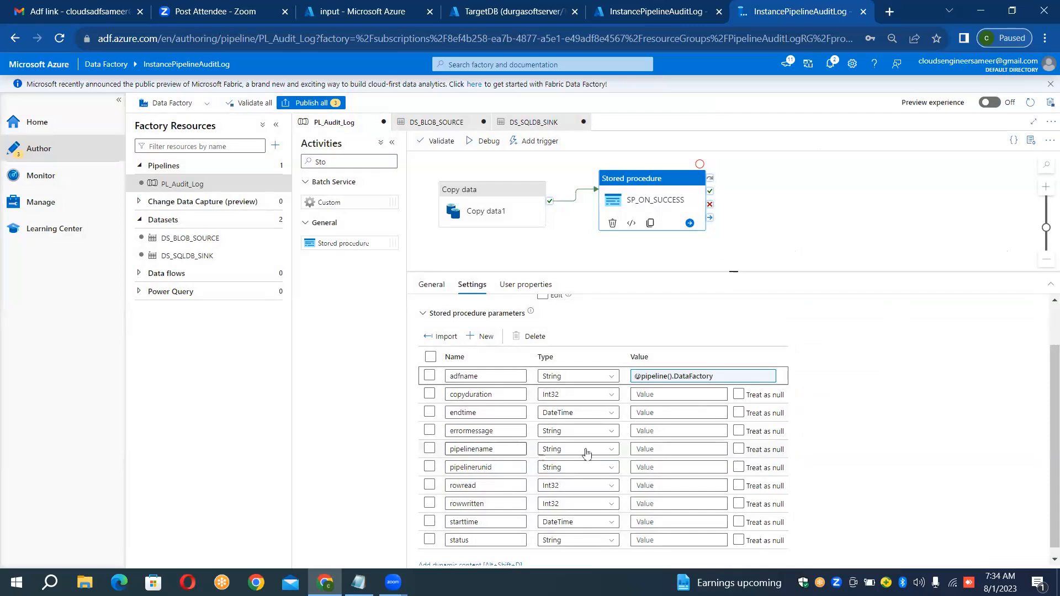
pyautogui.click(671, 449)
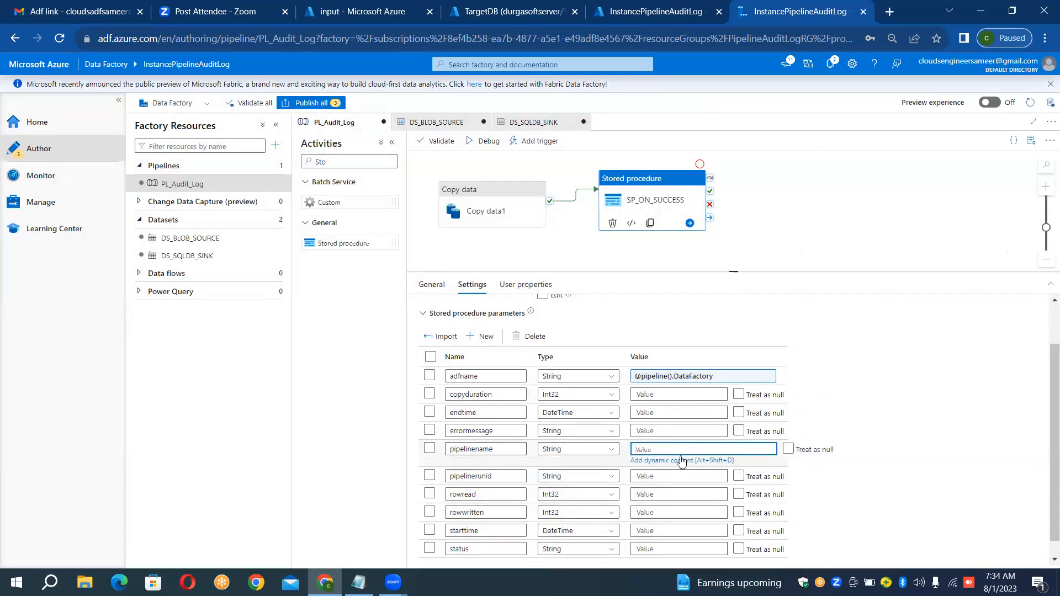
pyautogui.click(682, 462)
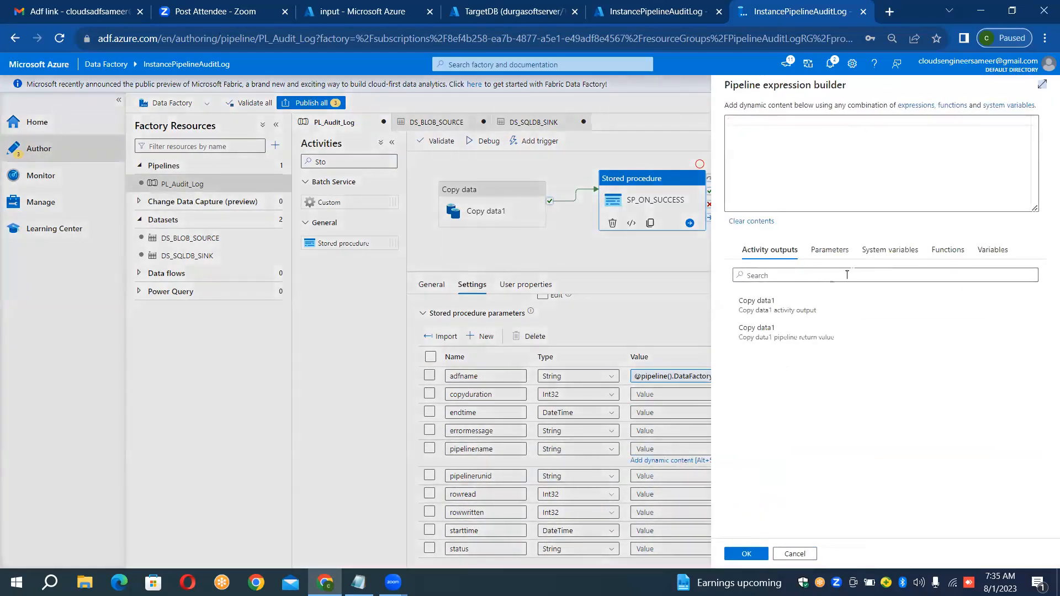
pyautogui.click(875, 254)
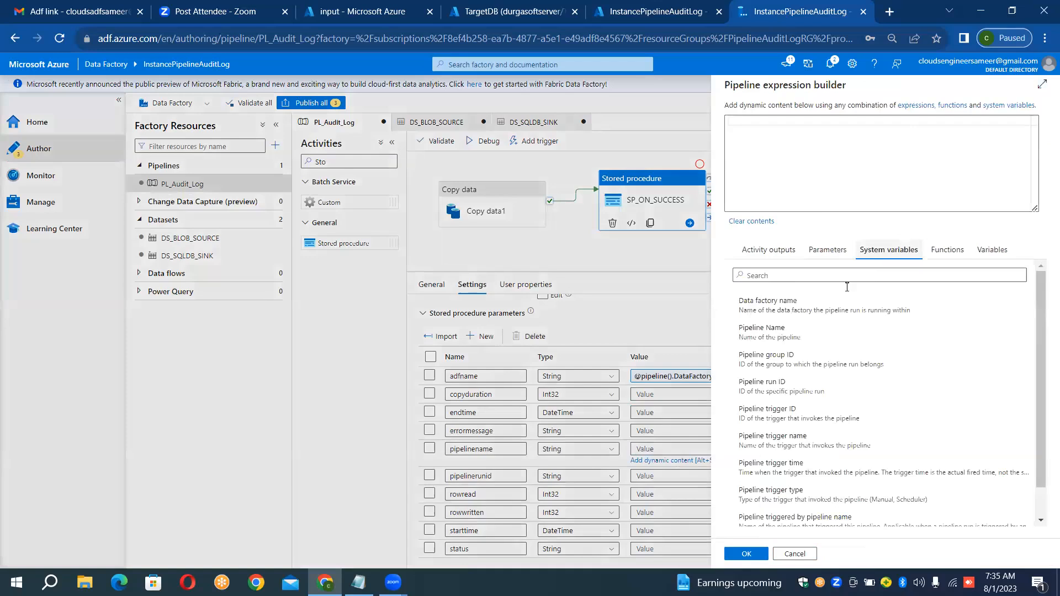
pyautogui.click(779, 339)
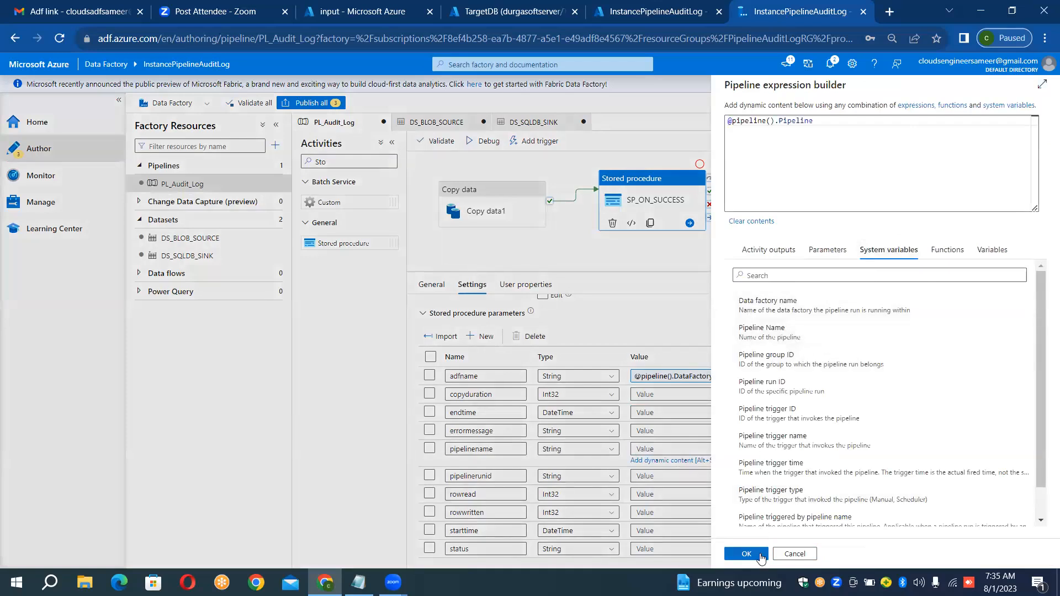
pyautogui.click(760, 554)
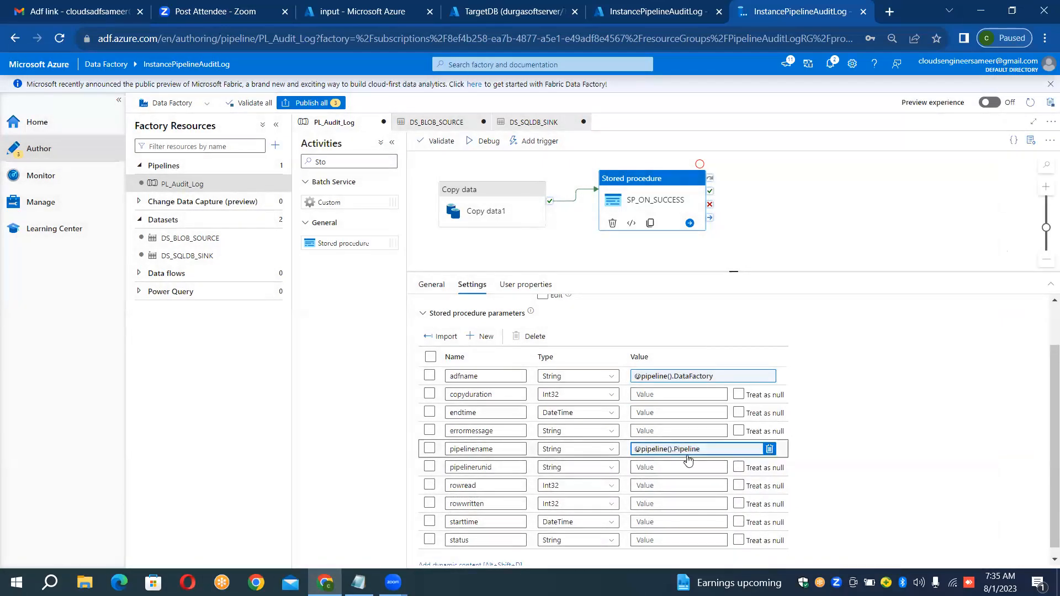
pyautogui.click(675, 468)
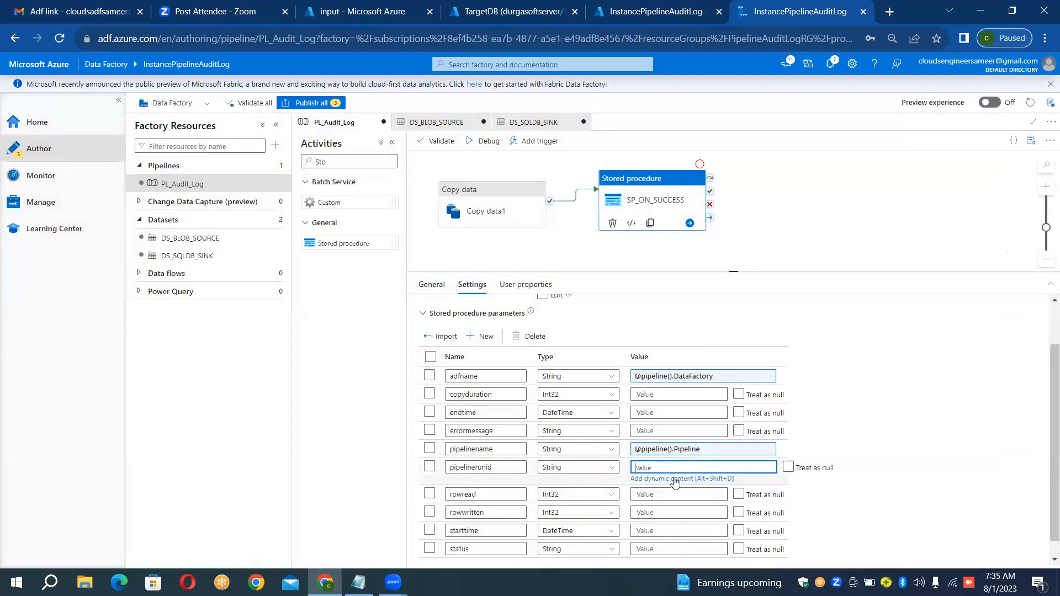
pyautogui.click(676, 479)
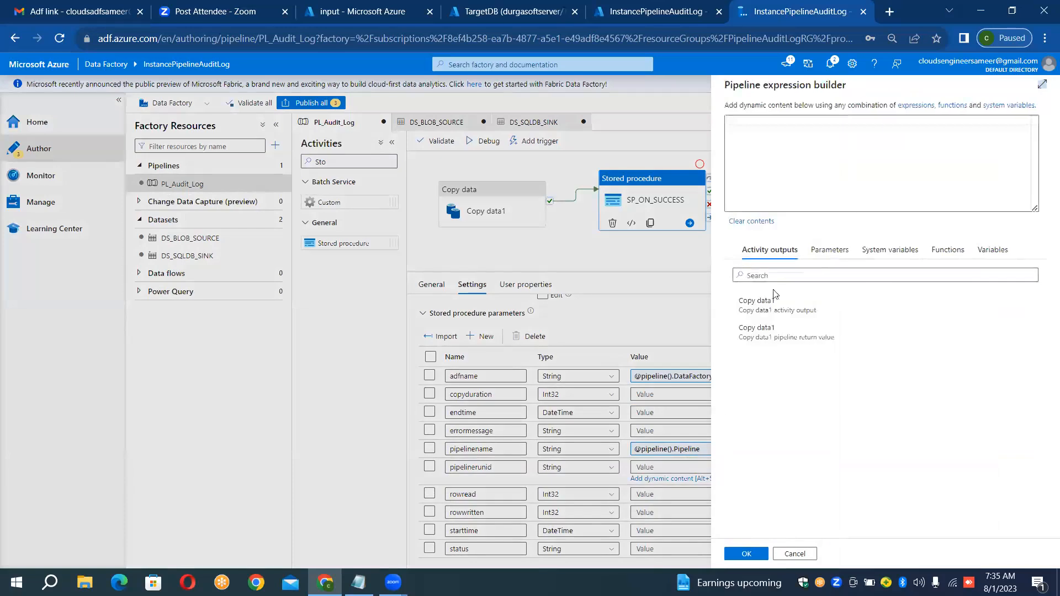
pyautogui.click(868, 260)
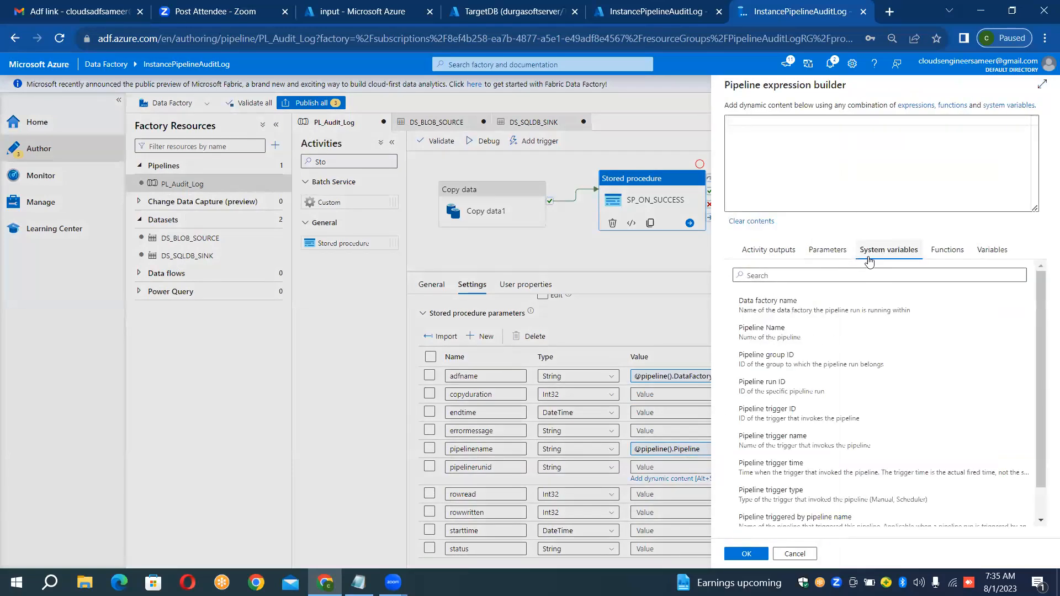
pyautogui.click(777, 385)
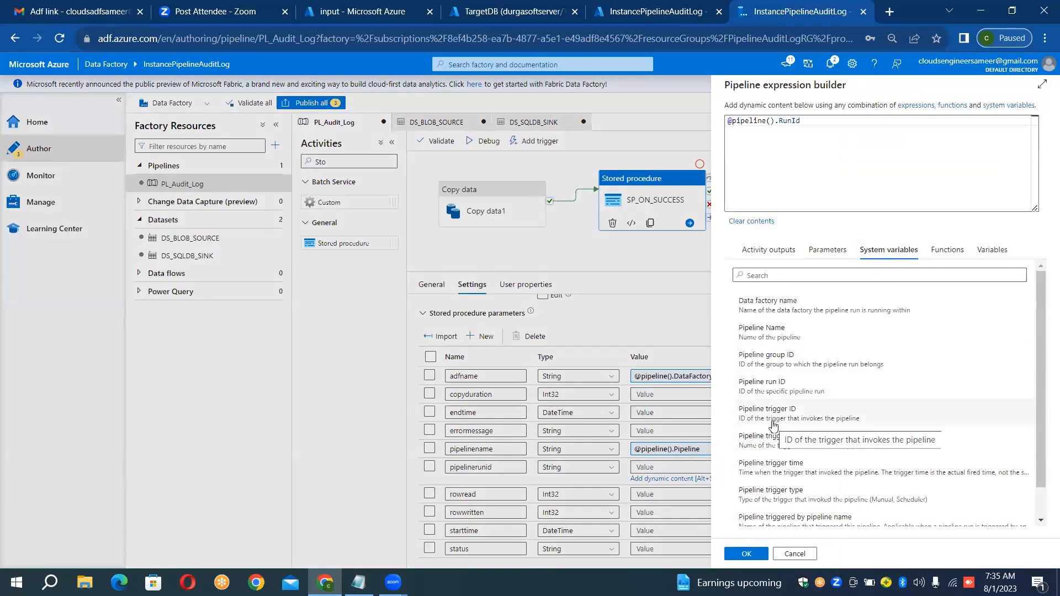
pyautogui.click(751, 555)
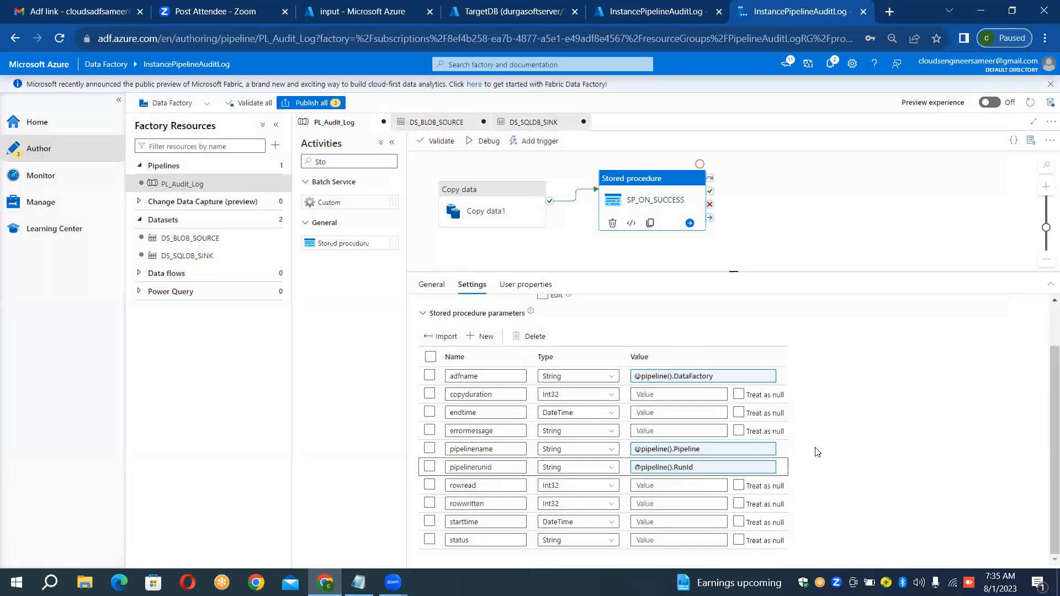
pyautogui.click(701, 396)
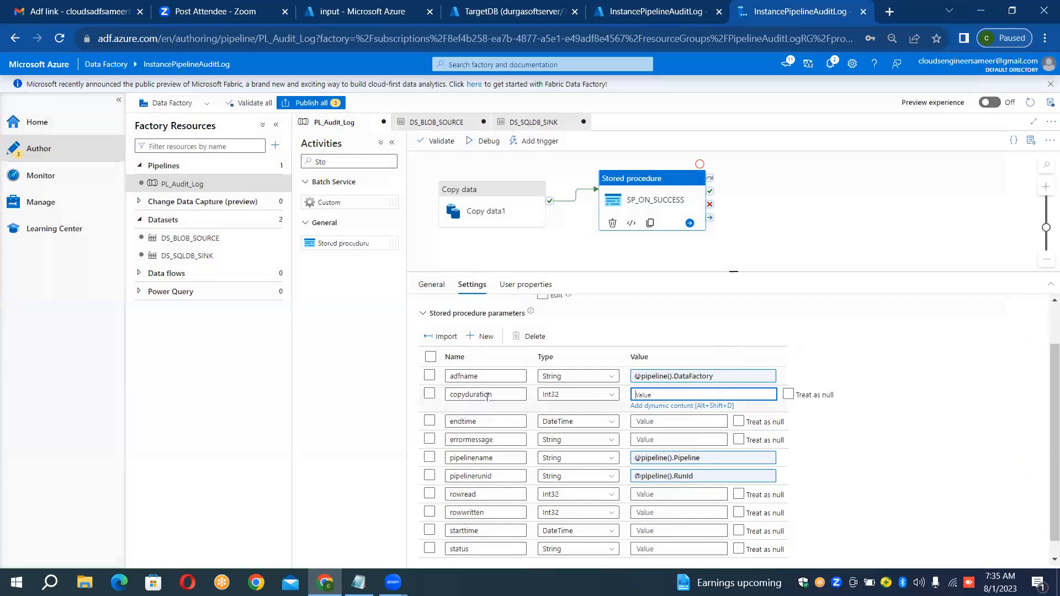
pyautogui.click(656, 407)
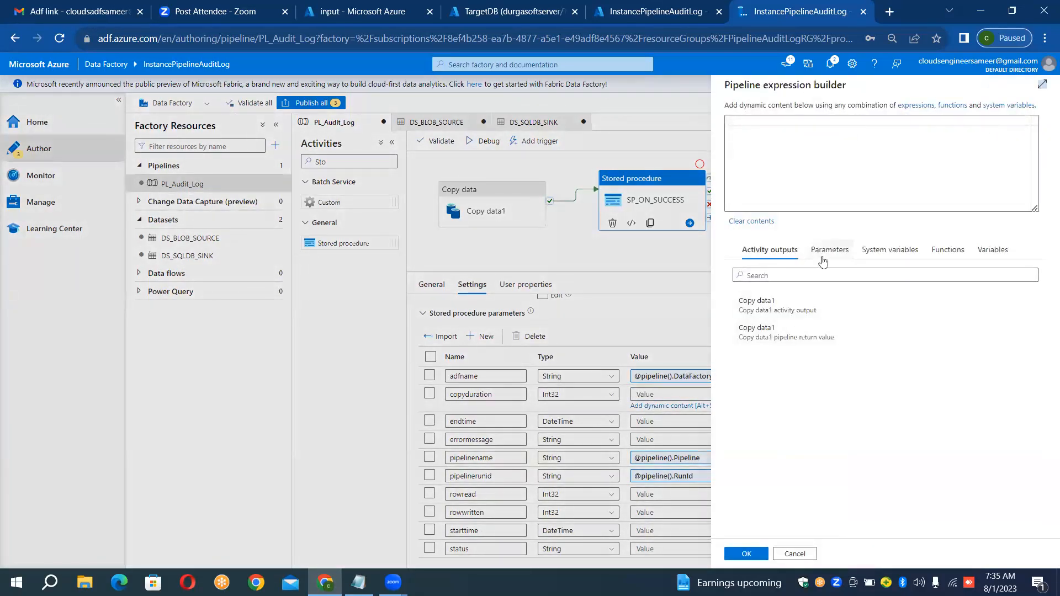
pyautogui.click(868, 250)
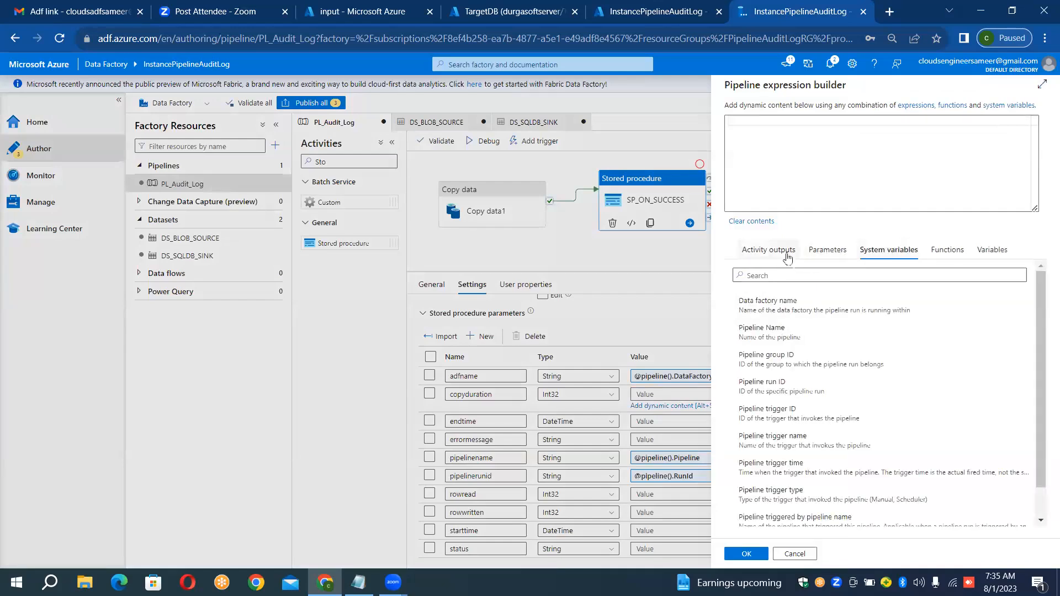
pyautogui.click(779, 256)
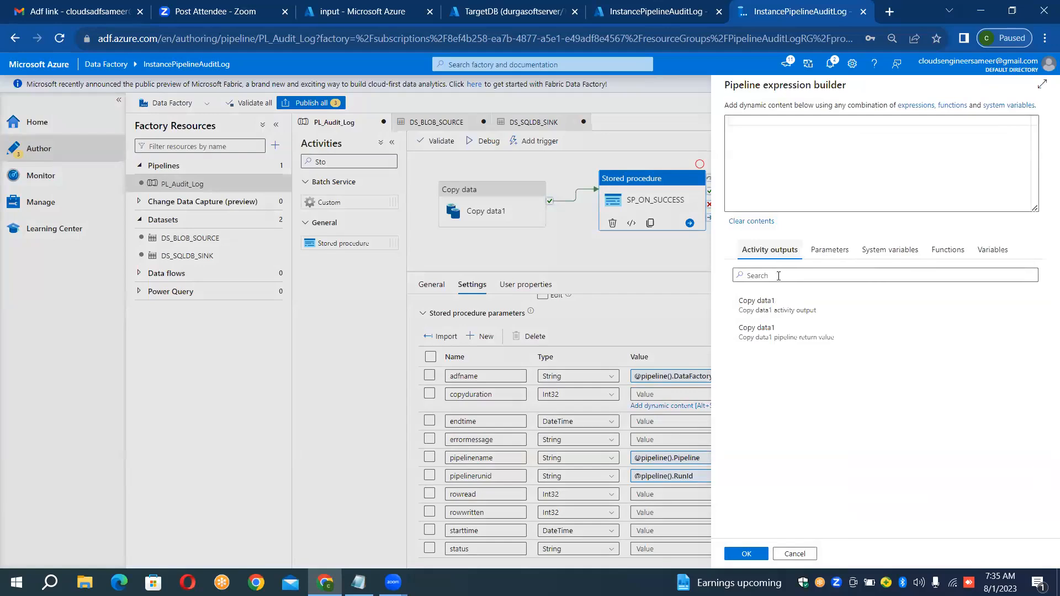
pyautogui.click(772, 313)
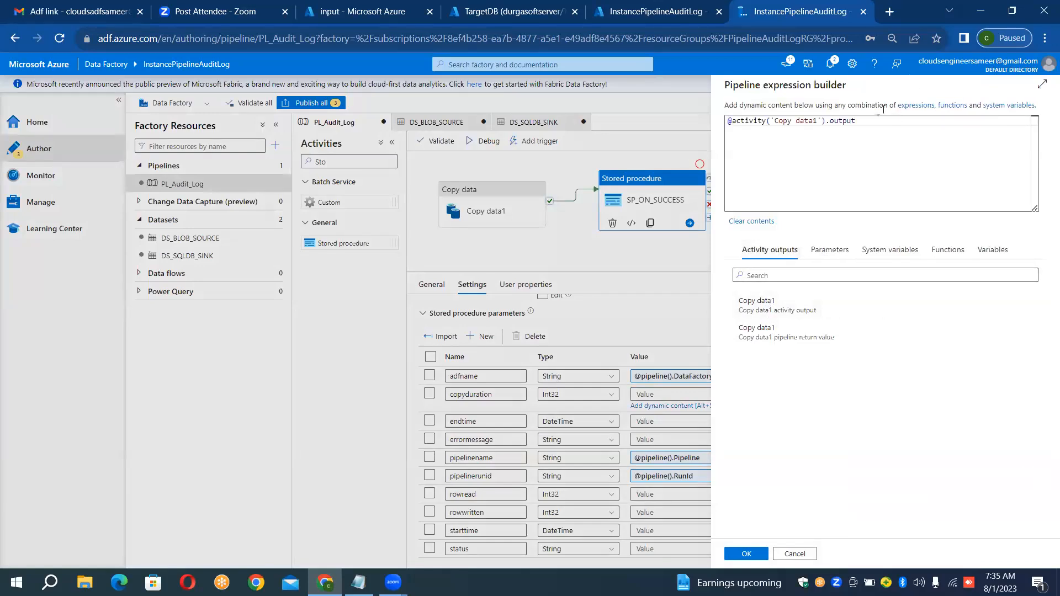
pyautogui.click(866, 126)
pyautogui.write('/')
pyautogui.press('BackSpace')
pyautogui.write('.')
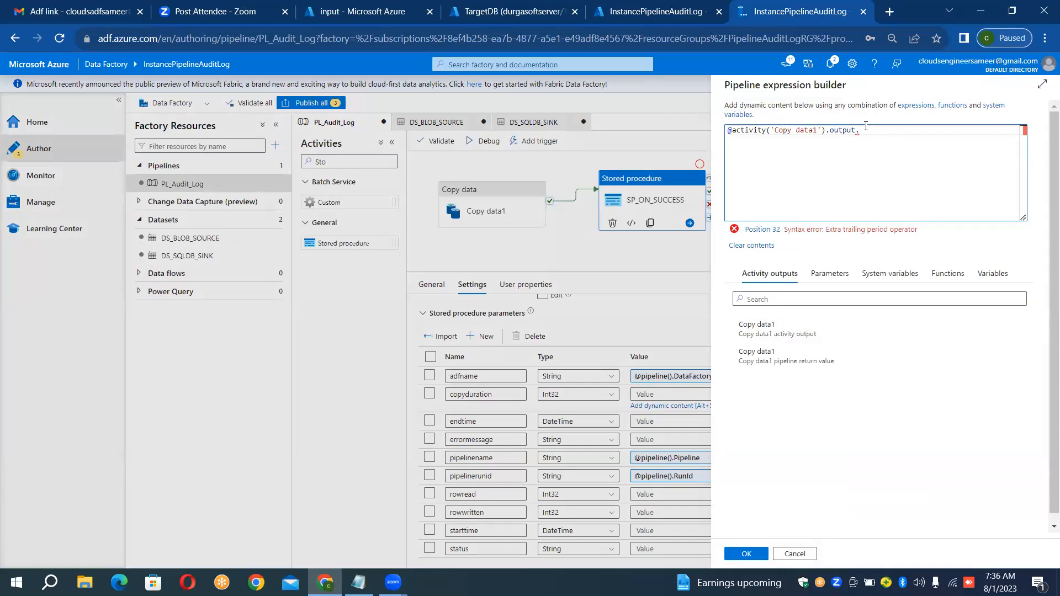
pyautogui.write('copy')
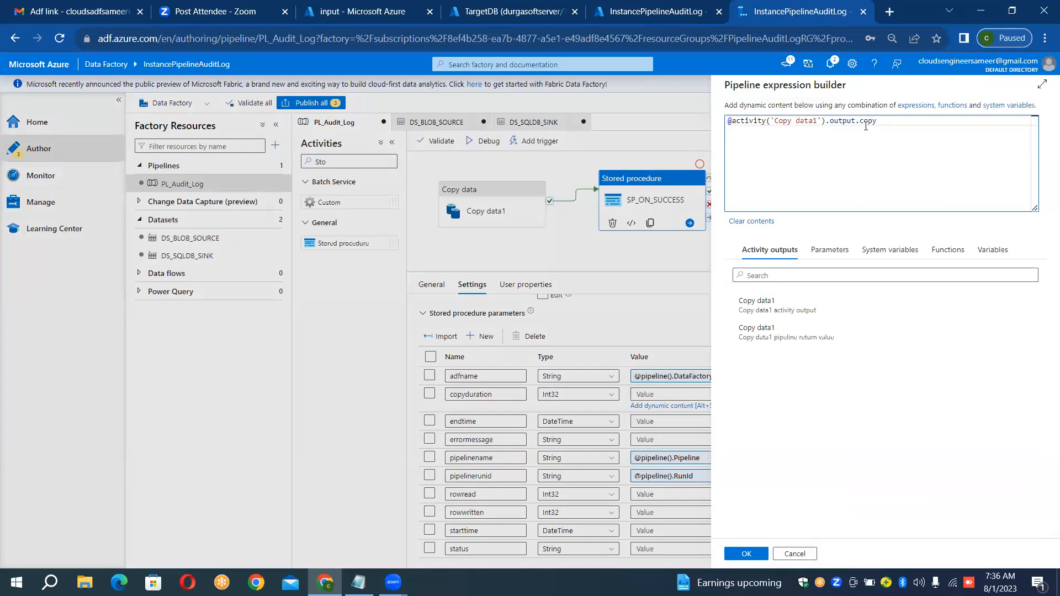
pyautogui.write('duration')
pyautogui.click(746, 554)
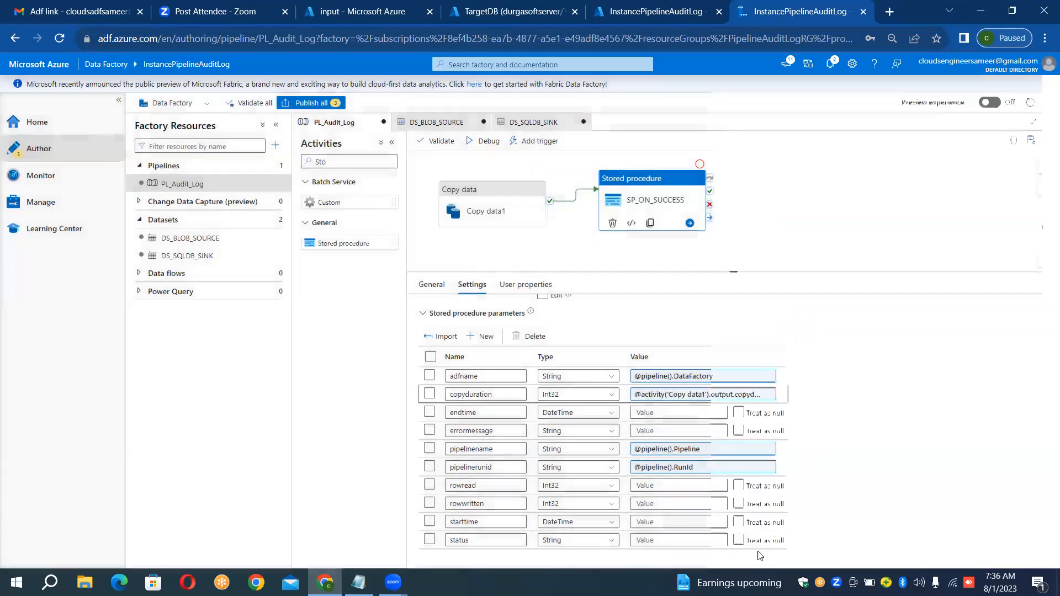
pyautogui.click(700, 413)
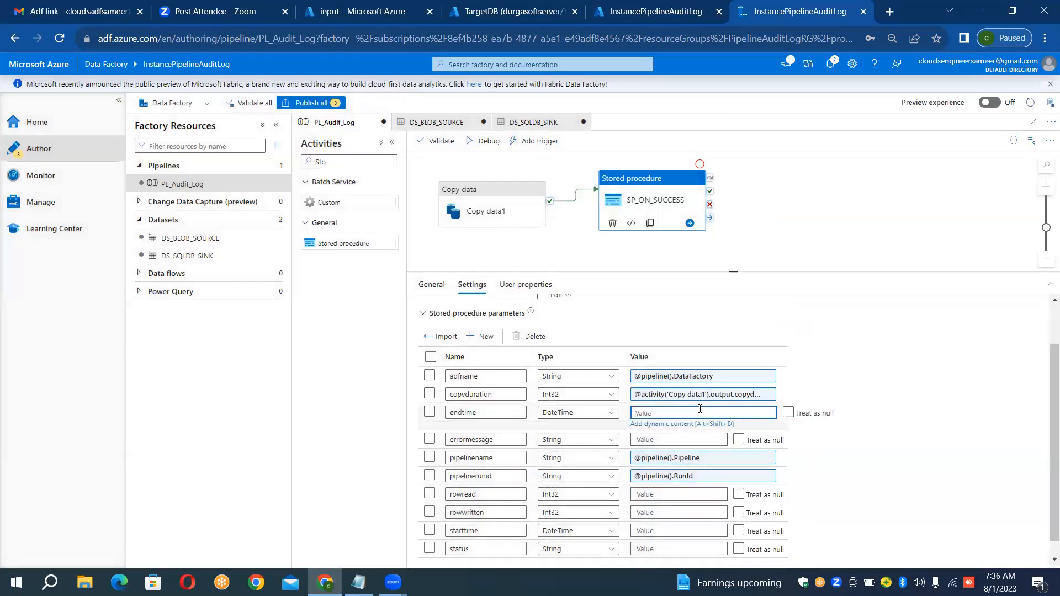
pyautogui.click(673, 424)
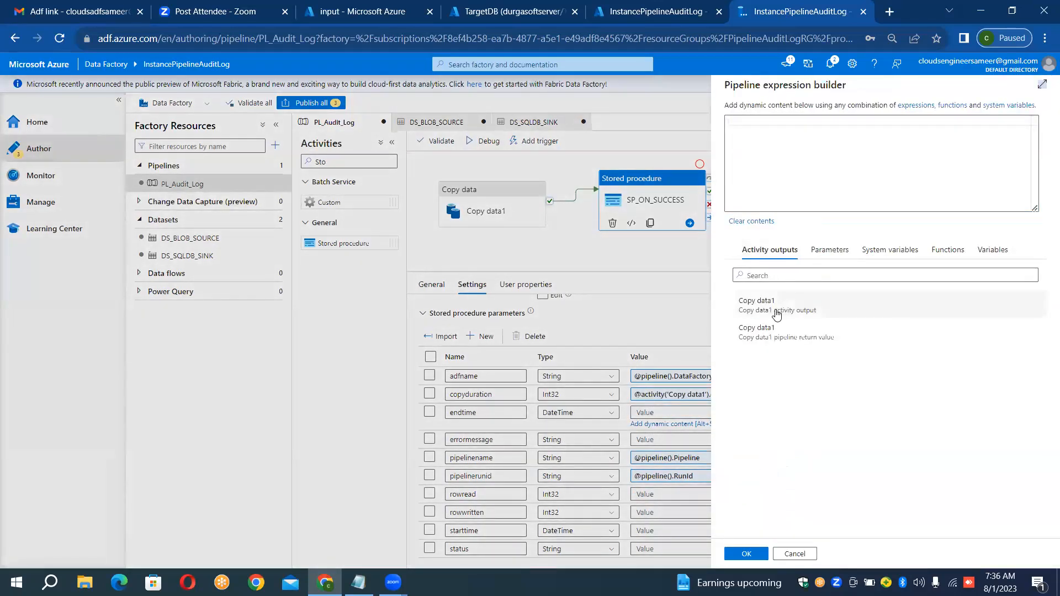
pyautogui.click(776, 312)
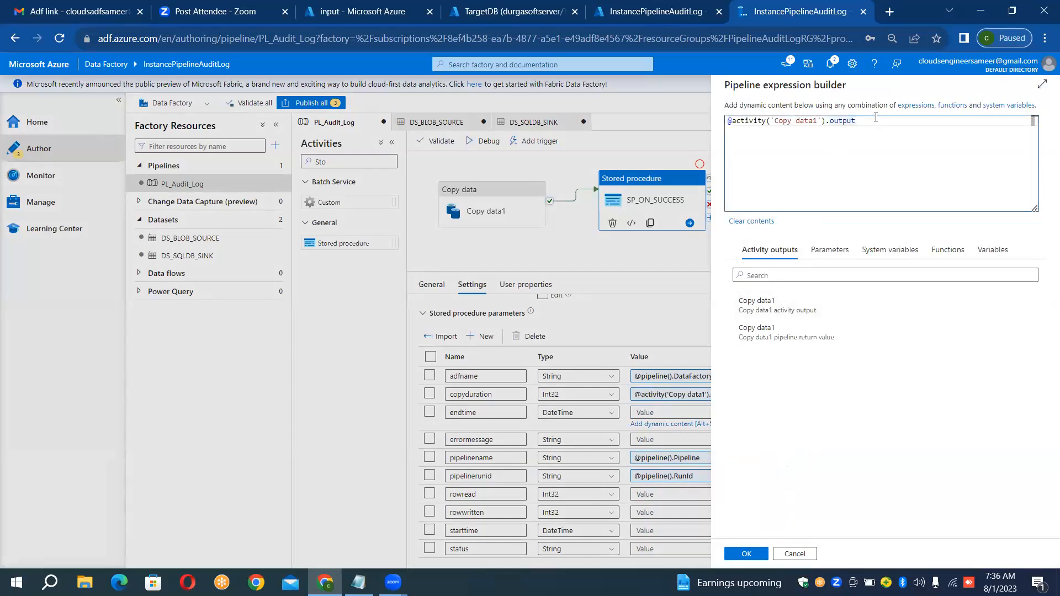
pyautogui.press('BackSpace')
pyautogui.press('BackSpace')
pyautogui.press('BackSpace')
pyautogui.press('BackSpace')
pyautogui.press('BackSpace')
pyautogui.press('BackSpace')
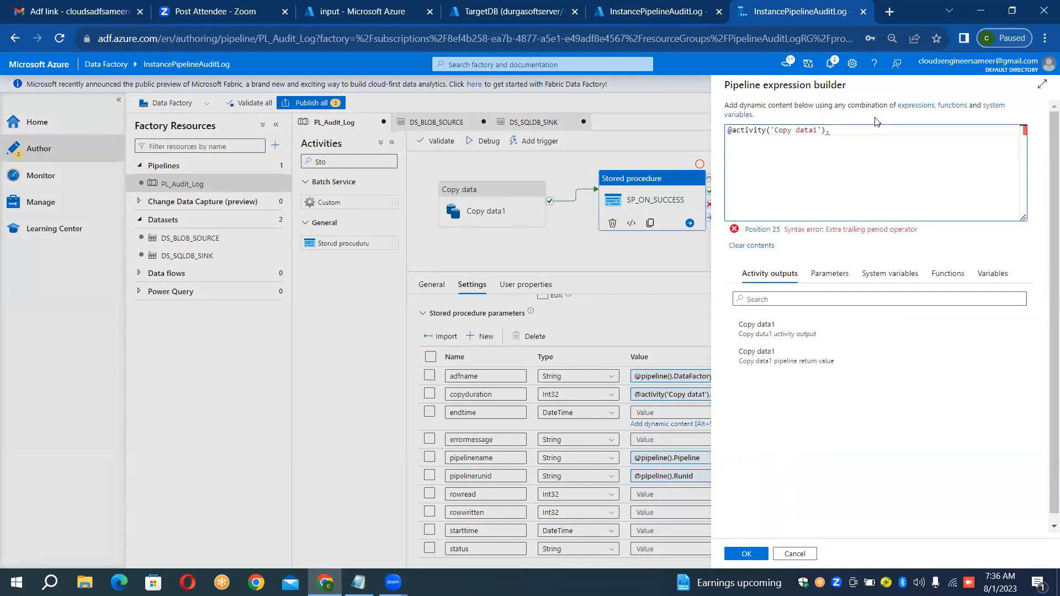
pyautogui.write('E')
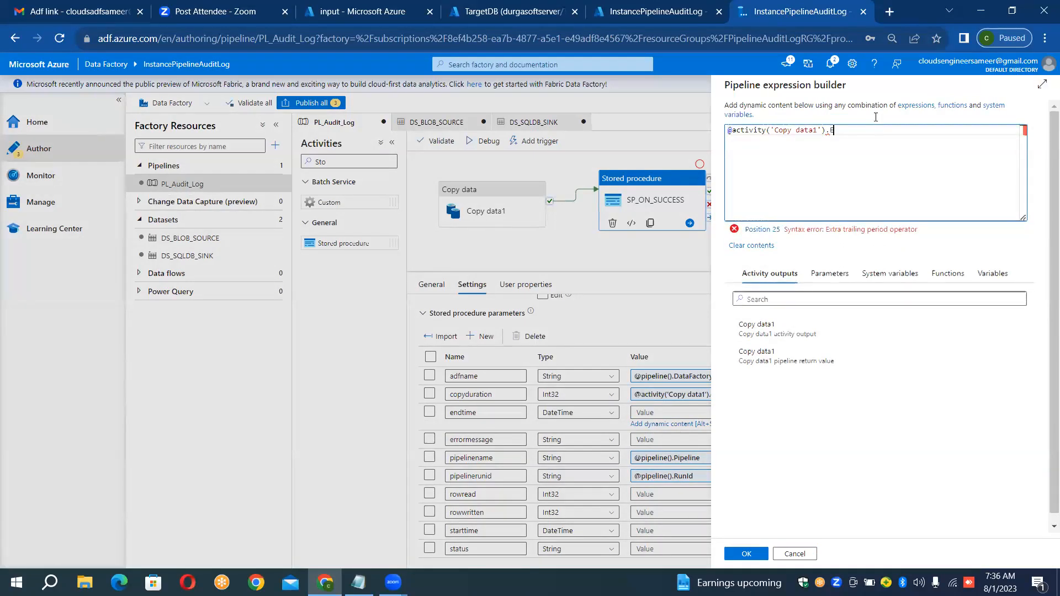
pyautogui.write('xecution')
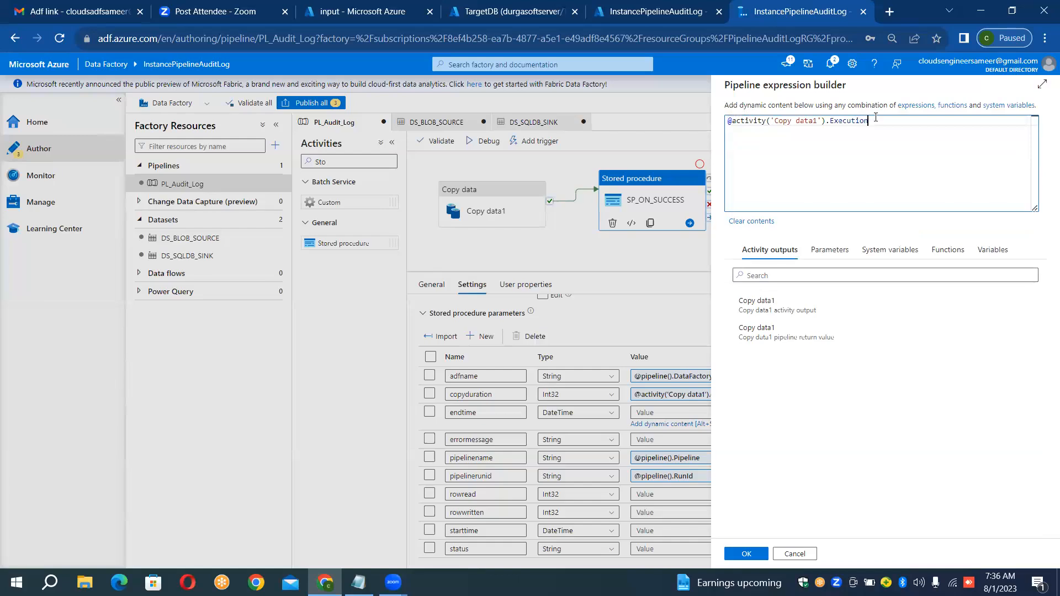
pyautogui.press('BackSpace')
pyautogui.write('EndTime')
pyautogui.click(747, 554)
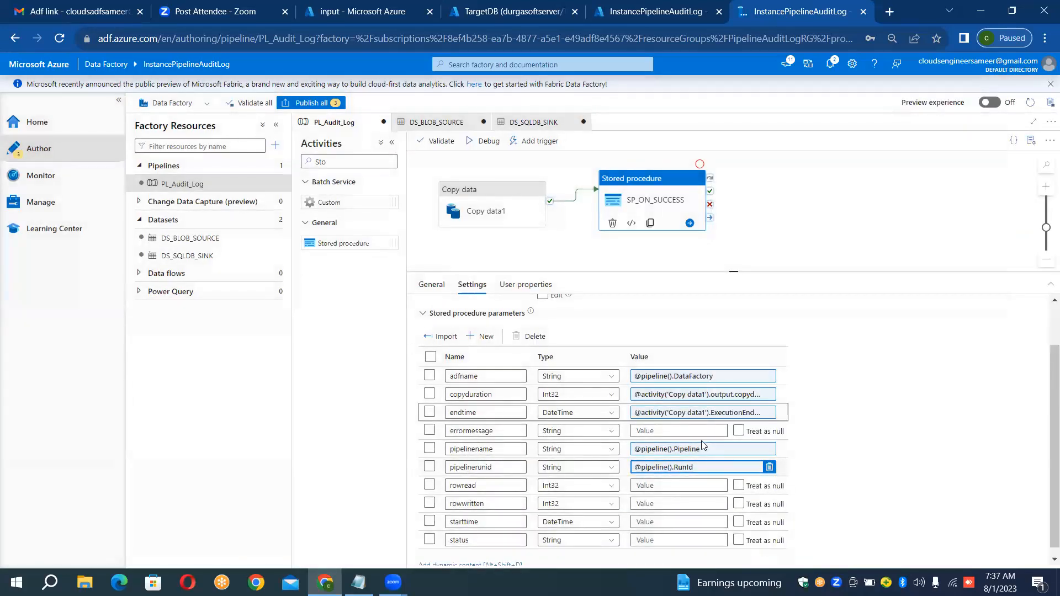
pyautogui.click(712, 430)
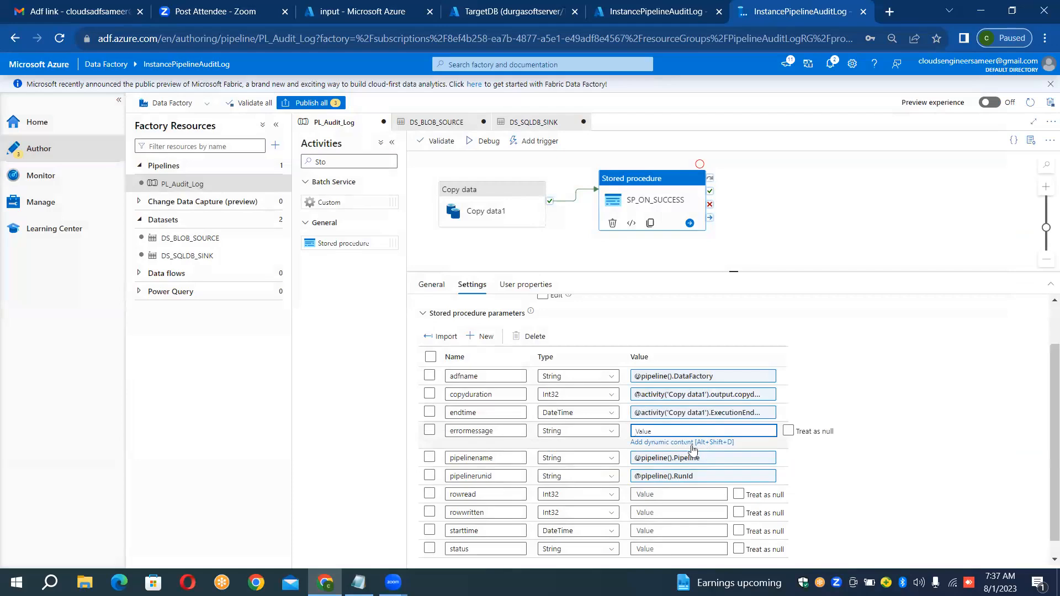
pyautogui.click(692, 447)
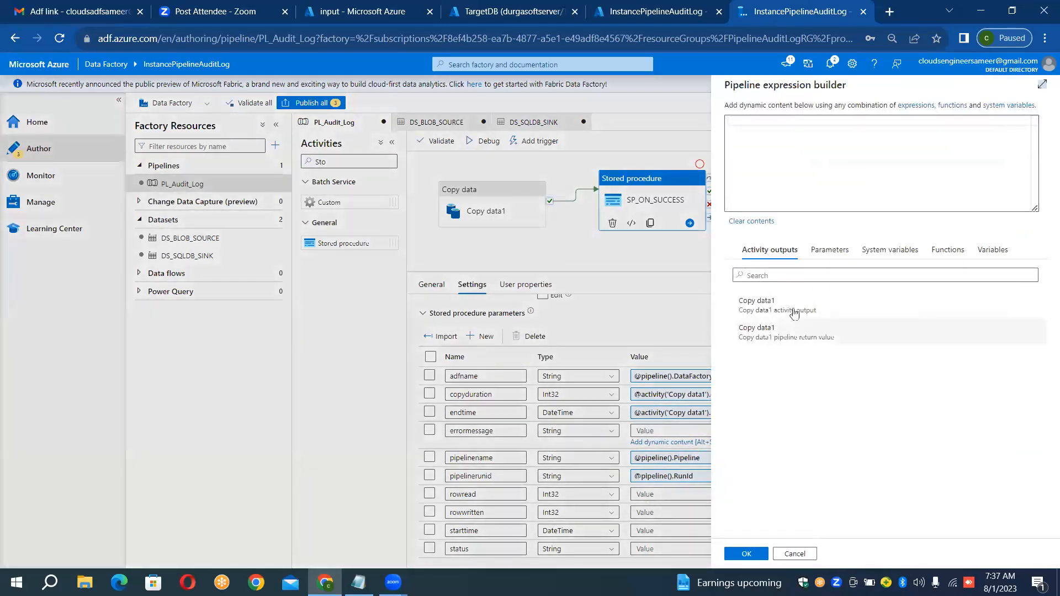
pyautogui.click(794, 307)
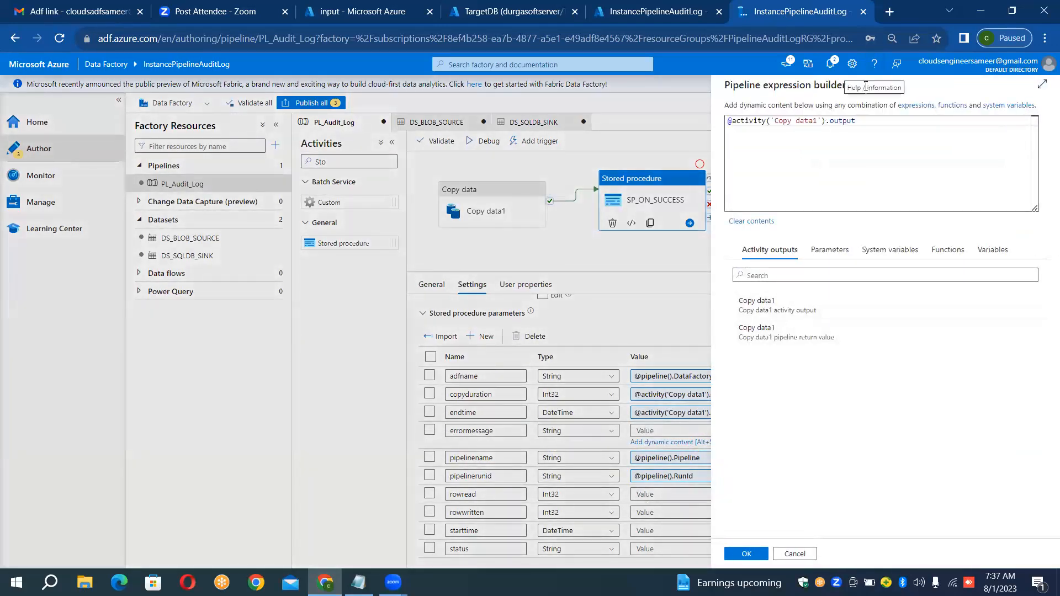
pyautogui.click(866, 120)
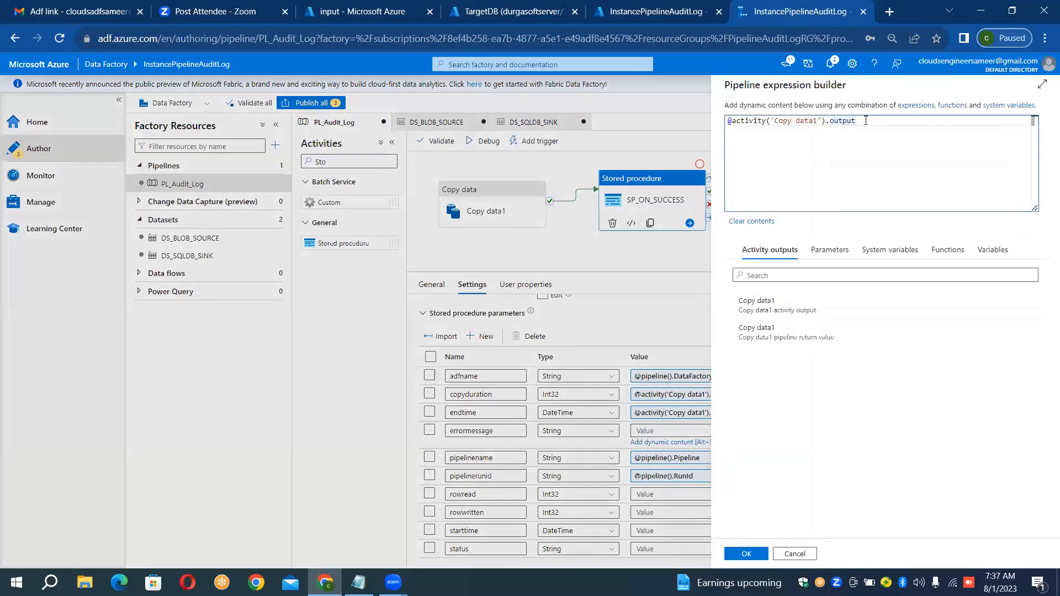
pyautogui.press('BackSpace')
pyautogui.press('BackSpace')
pyautogui.press('BackSpace')
pyautogui.press('BackSpace')
pyautogui.press('BackSpace')
pyautogui.press('BackSpace')
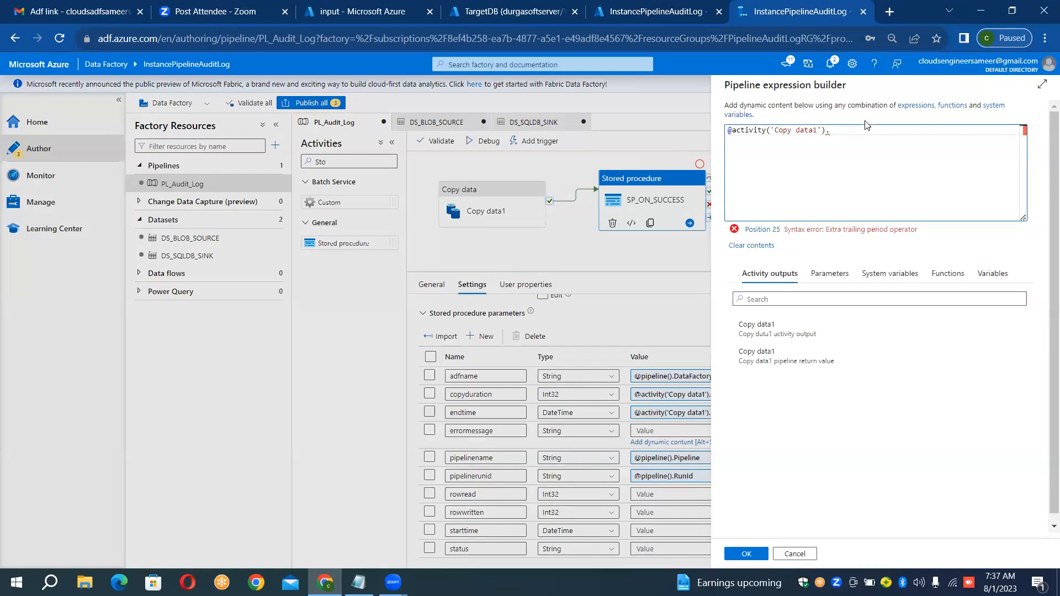
pyautogui.write('error')
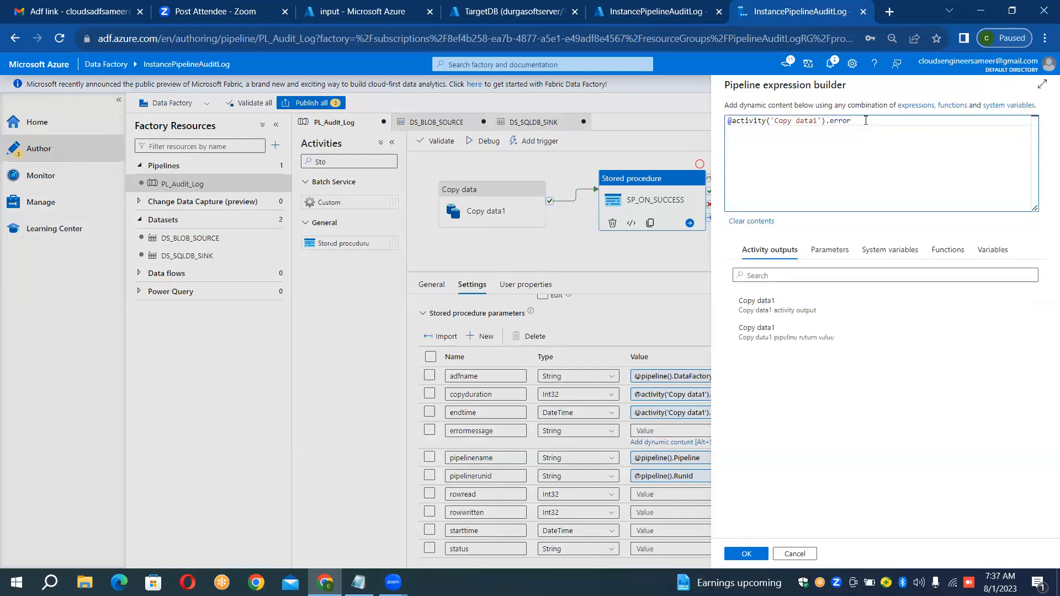
pyautogui.click(754, 554)
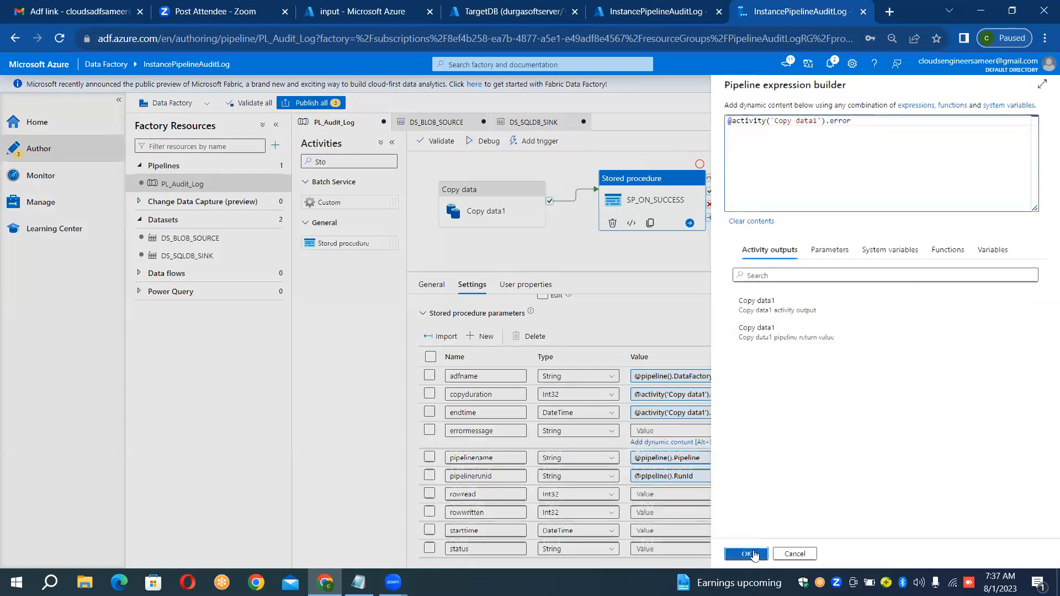
pyautogui.click(690, 488)
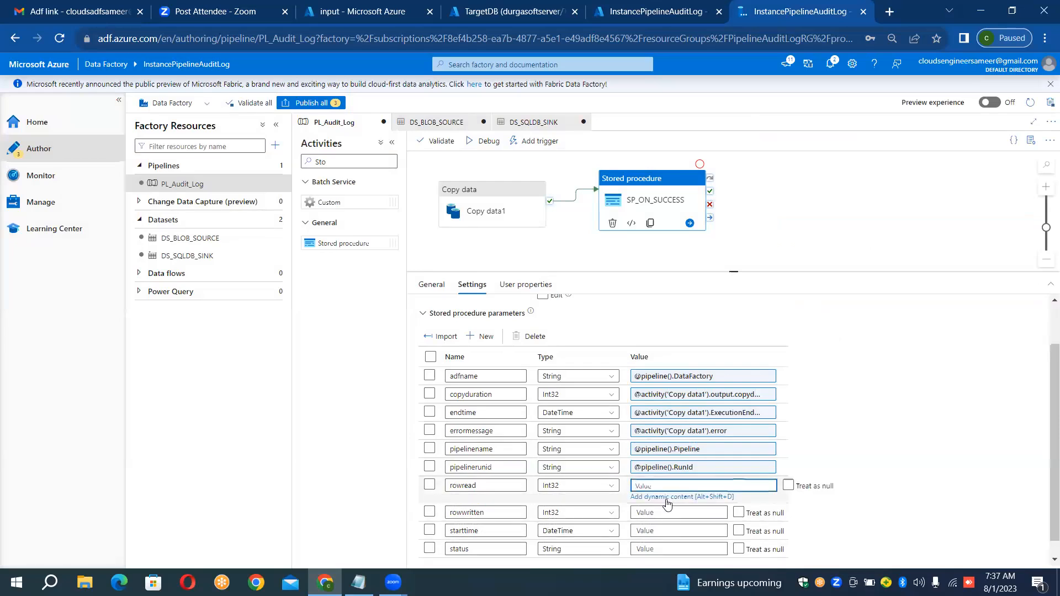
pyautogui.click(670, 497)
pyautogui.click(777, 305)
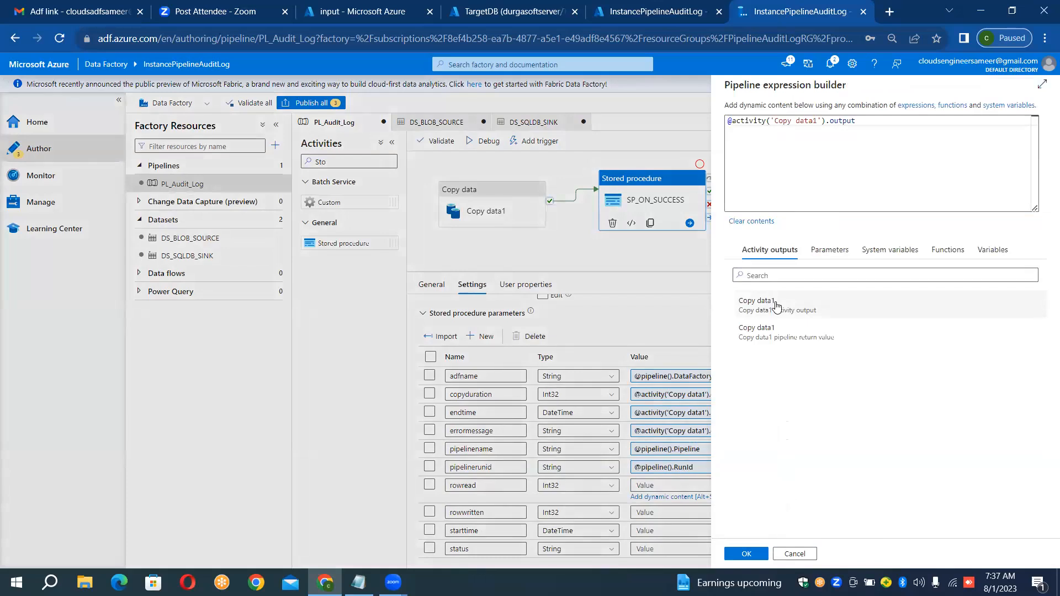
pyautogui.click(862, 120)
pyautogui.write('.')
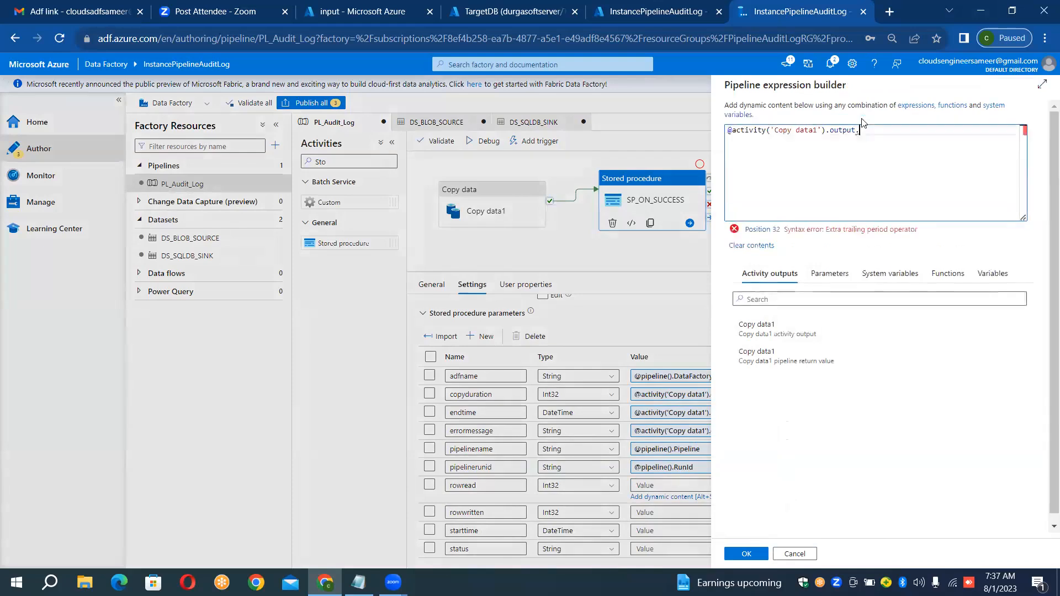
pyautogui.write('rows')
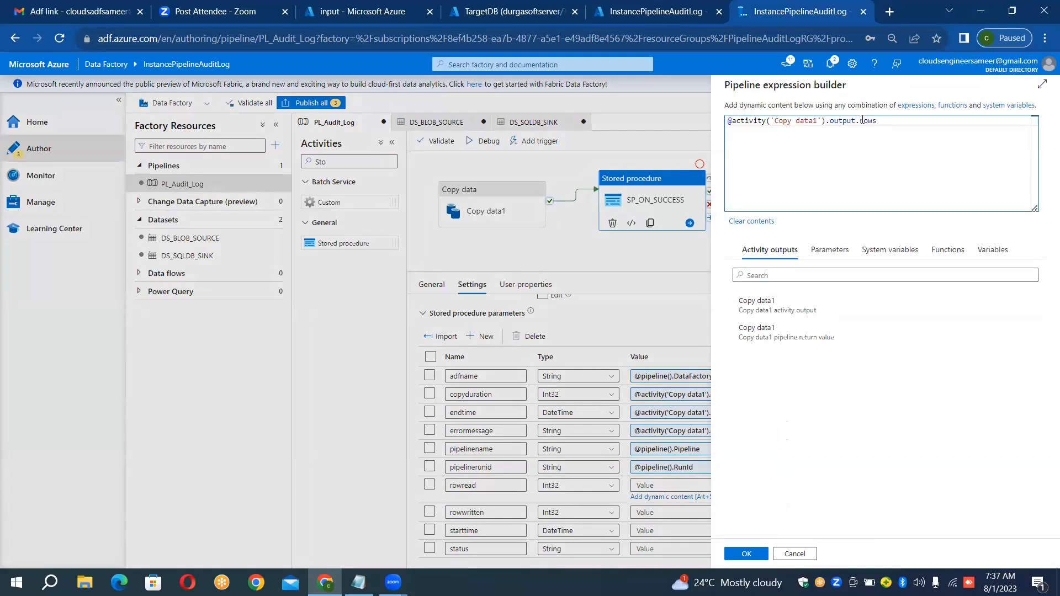
pyautogui.write('read')
pyautogui.click(762, 557)
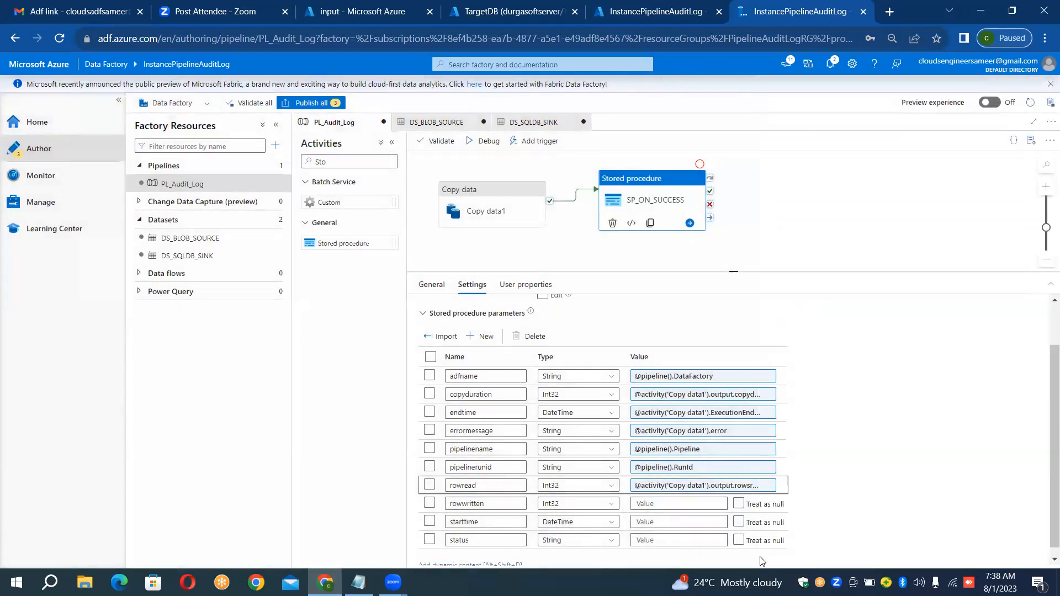
pyautogui.click(669, 506)
pyautogui.click(669, 516)
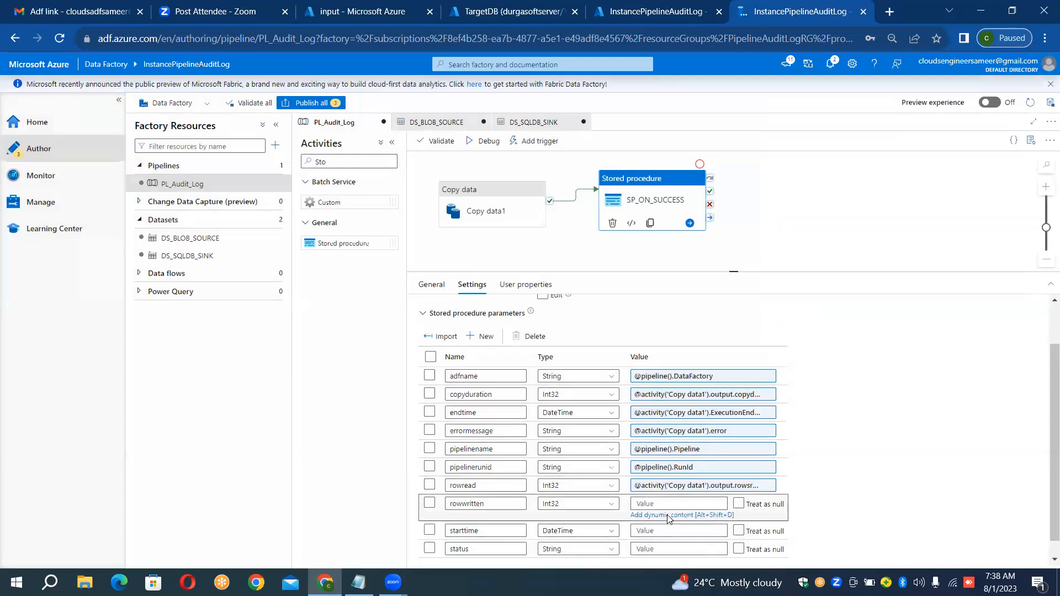
pyautogui.click(765, 314)
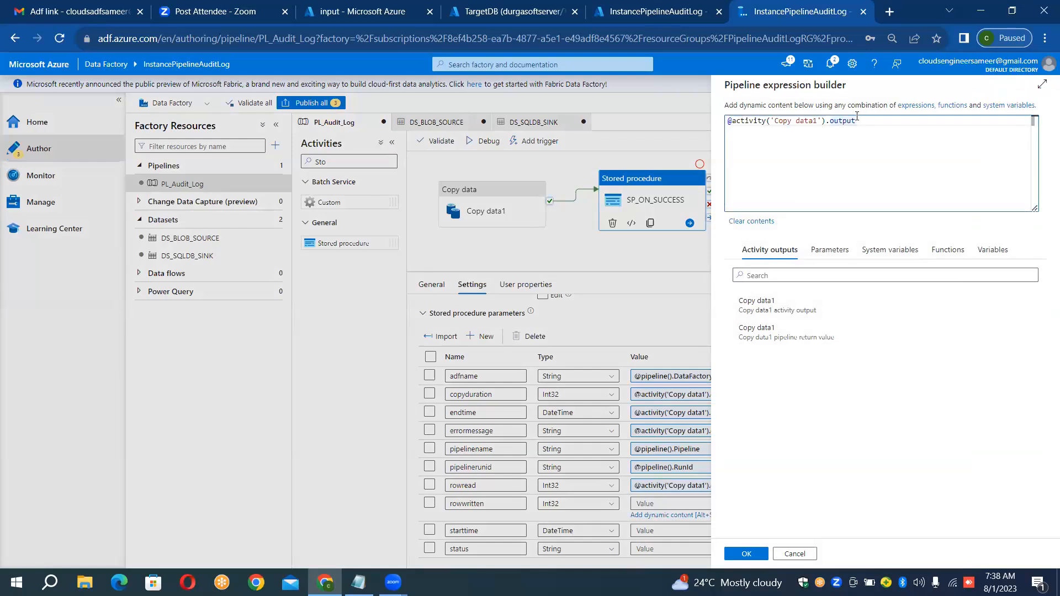
pyautogui.write('.')
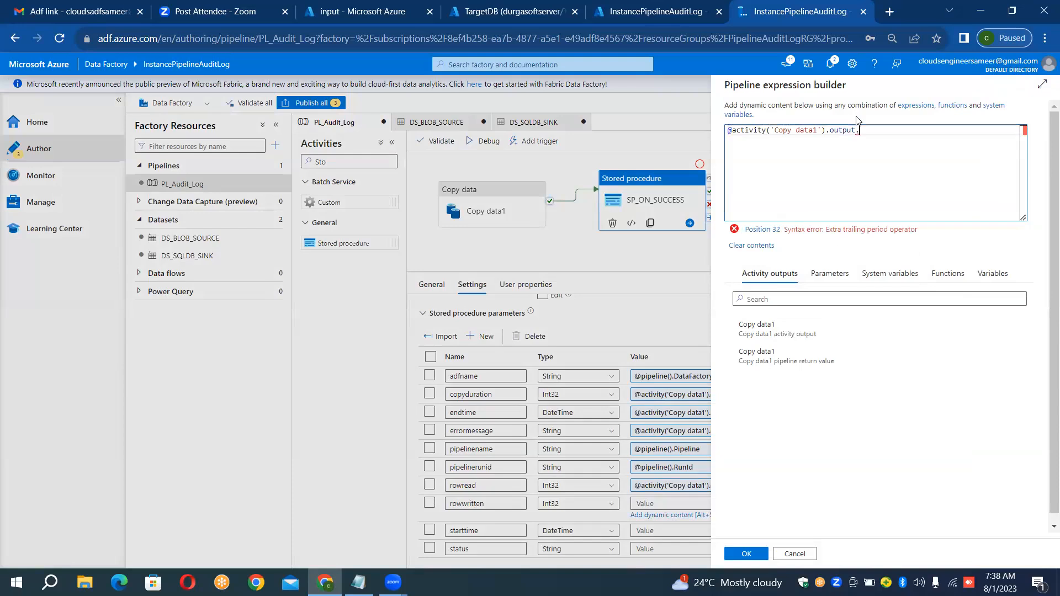
pyautogui.write('rows')
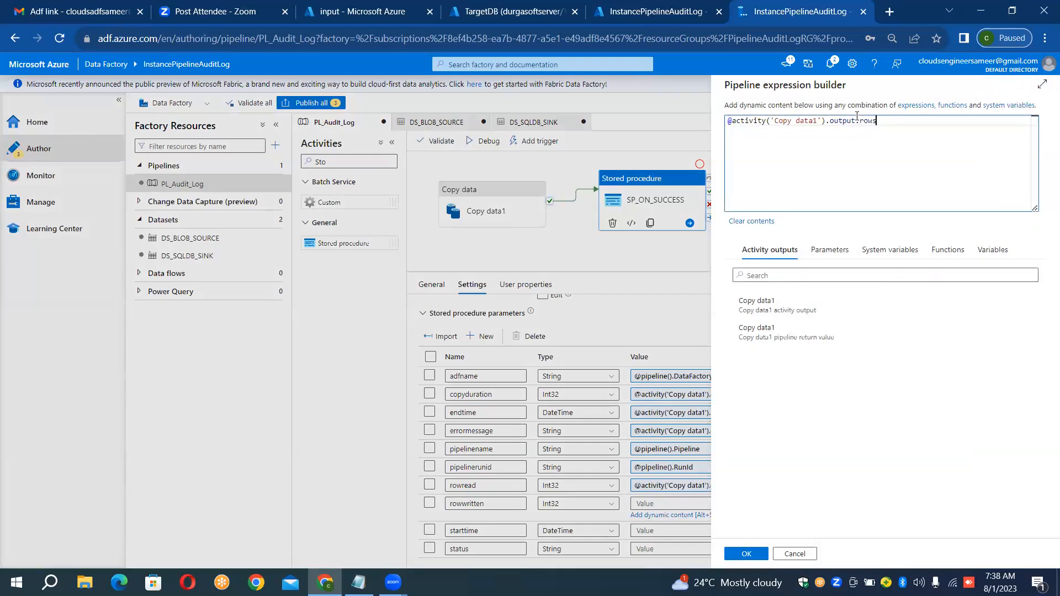
pyautogui.write('copied')
pyautogui.click(746, 554)
pyautogui.click(685, 522)
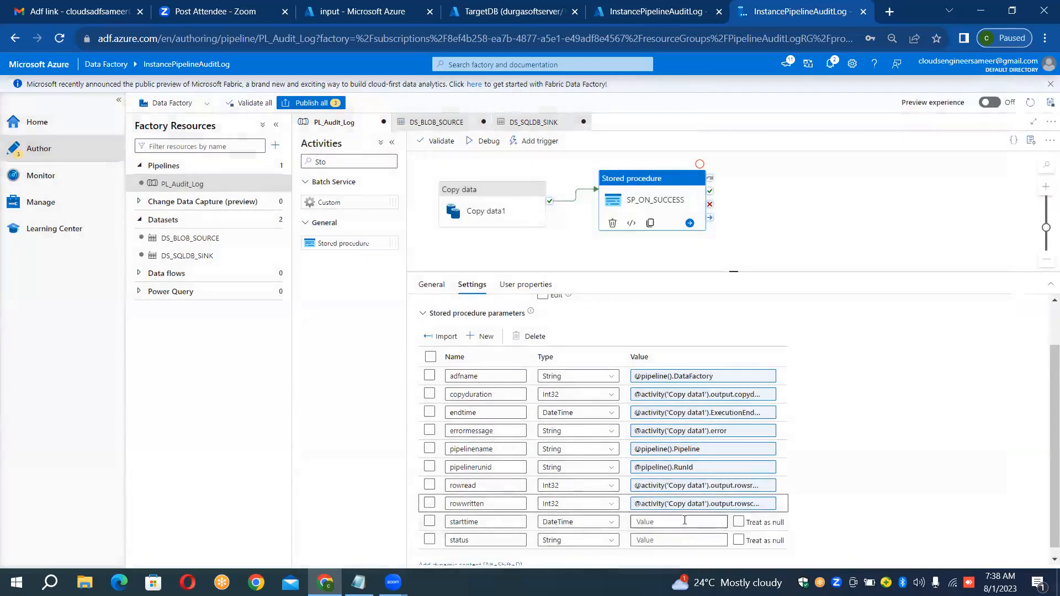
pyautogui.click(718, 533)
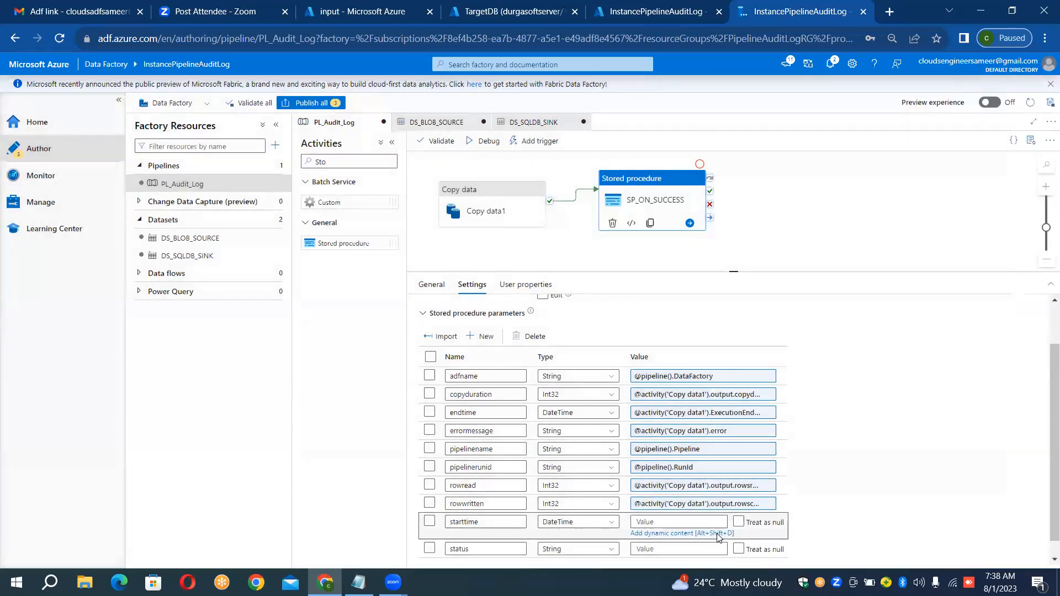
pyautogui.click(796, 307)
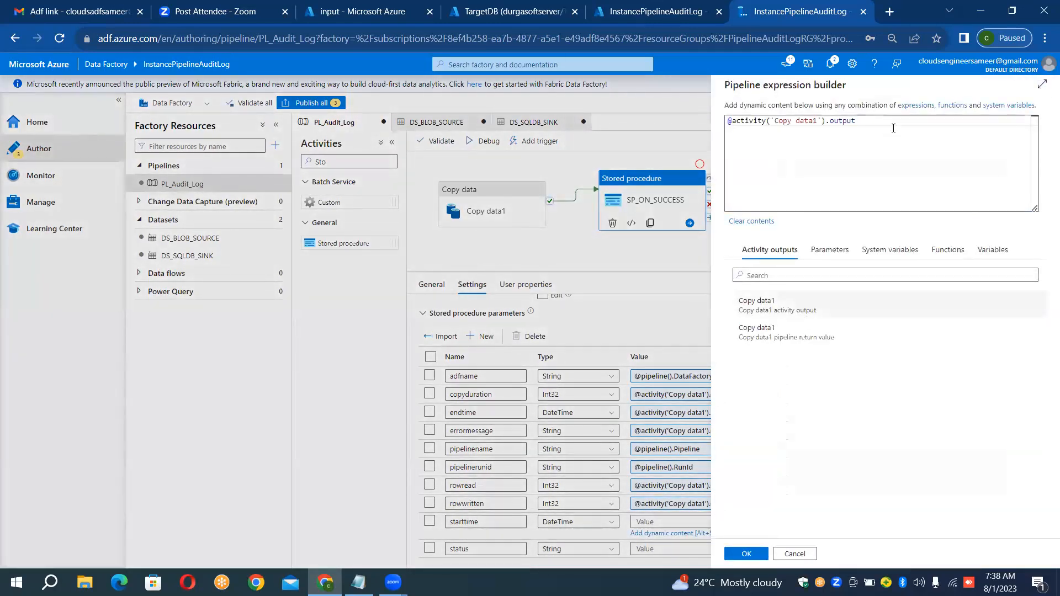
pyautogui.write('.')
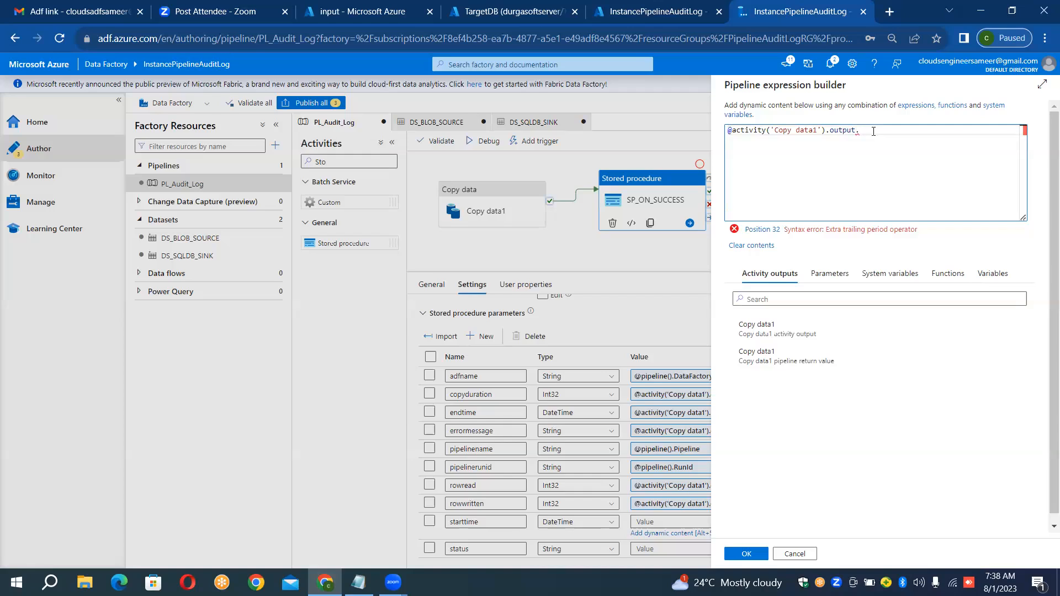
pyautogui.press('BackSpace')
pyautogui.press('BackSpace')
pyautogui.press('BackSpace')
pyautogui.press('BackSpace')
pyautogui.press('BackSpace')
pyautogui.press('BackSpace')
pyautogui.press('BackSpace')
pyautogui.write('Exe')
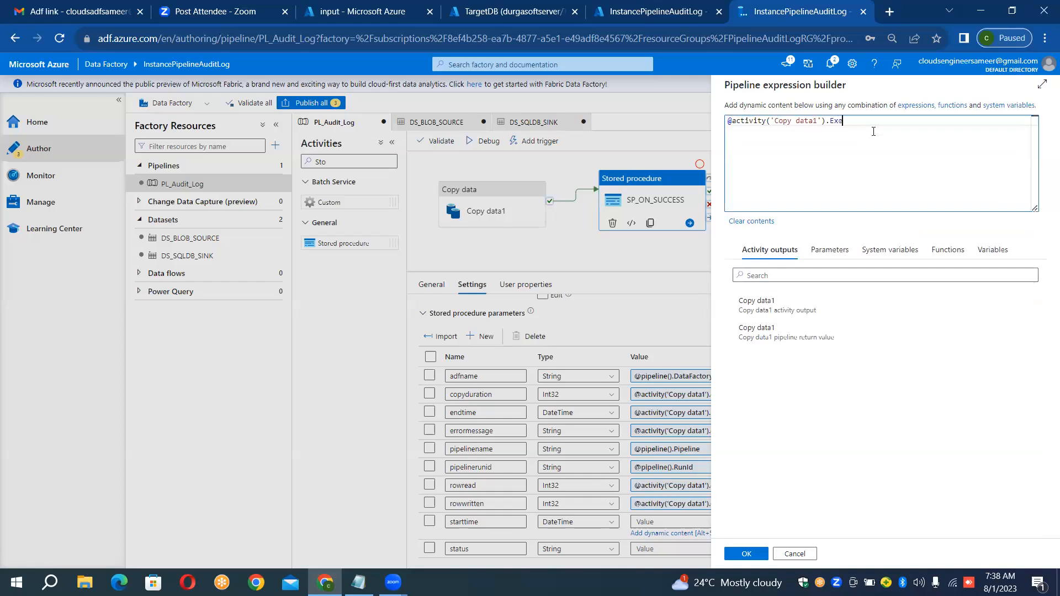
pyautogui.write('cutionStartTime')
pyautogui.click(742, 552)
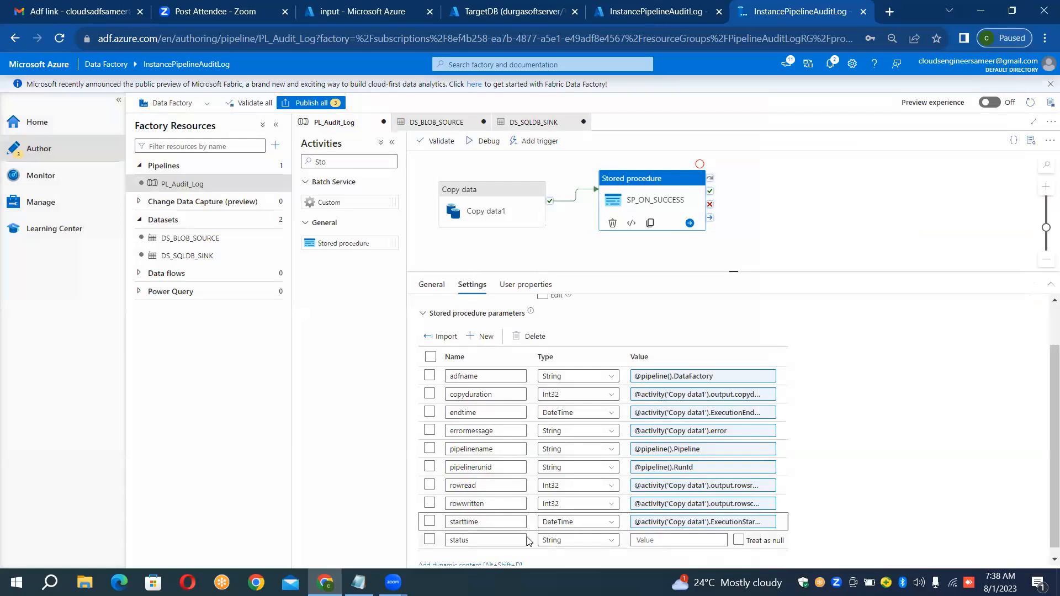
pyautogui.click(661, 538)
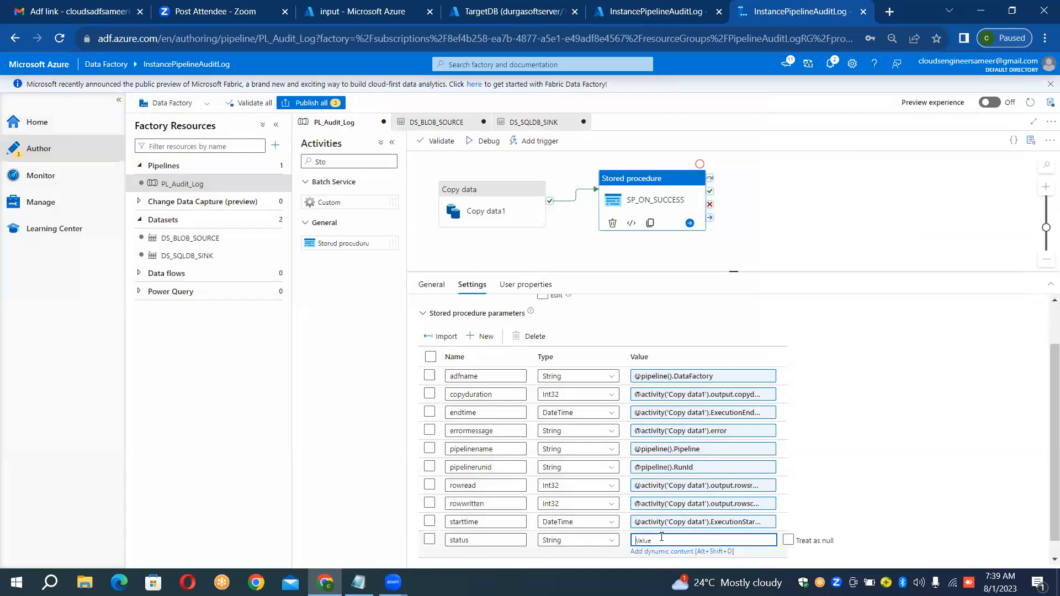
pyautogui.click(676, 550)
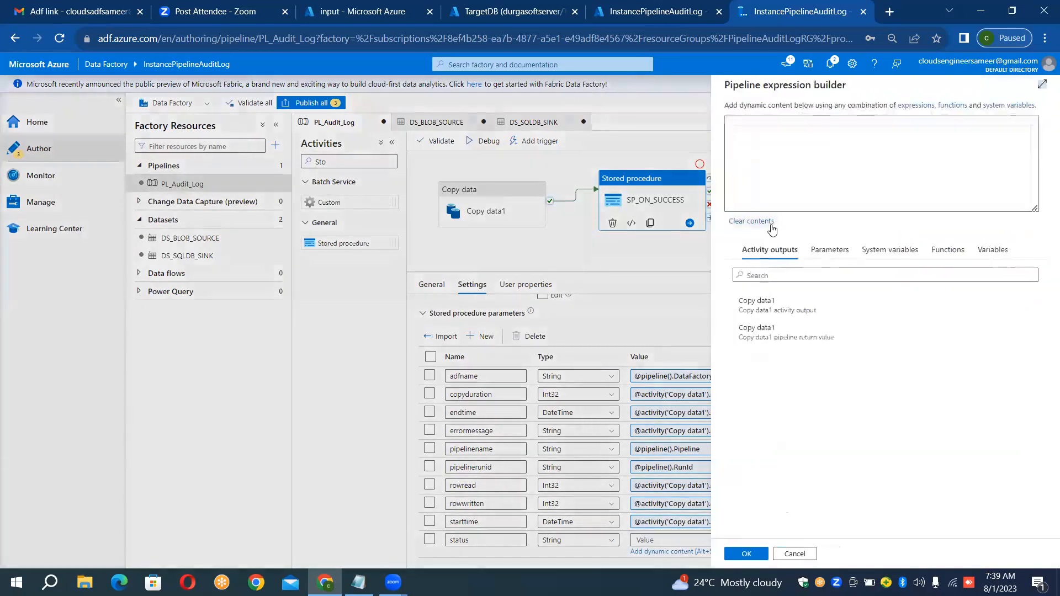
pyautogui.click(772, 310)
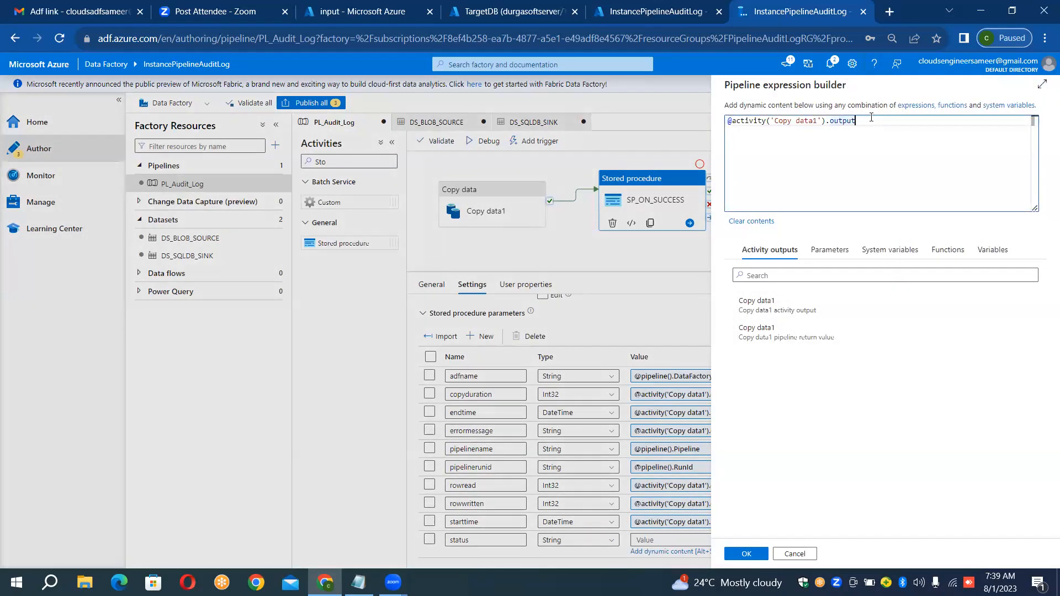
pyautogui.press('BackSpace')
pyautogui.press('BackSpace')
pyautogui.press('BackSpace')
pyautogui.press('BackSpace')
pyautogui.press('BackSpace')
pyautogui.press('BackSpace')
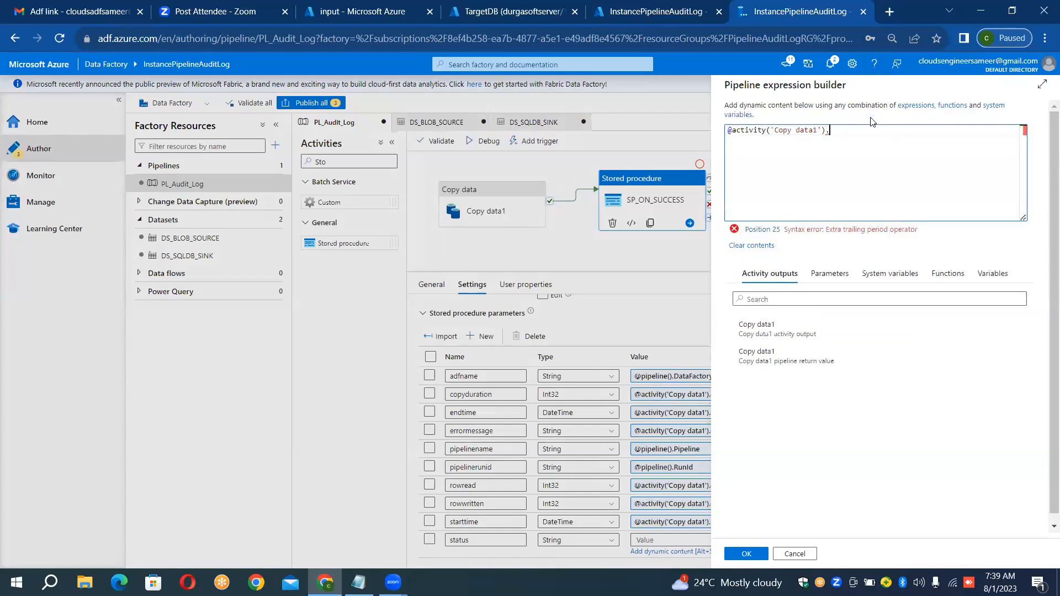
pyautogui.write('stat')
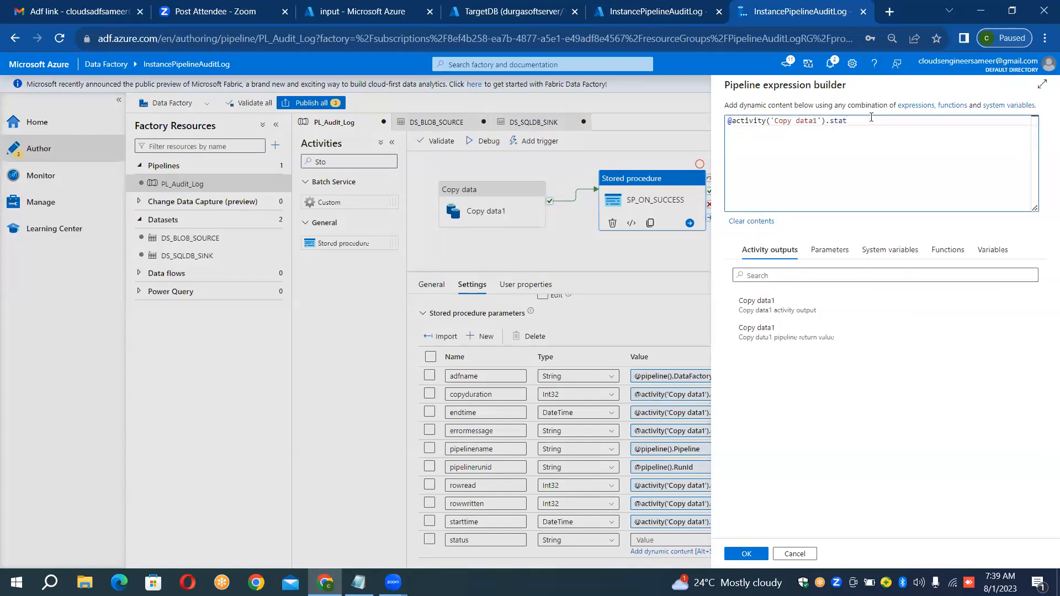
pyautogui.write('us')
pyautogui.click(744, 554)
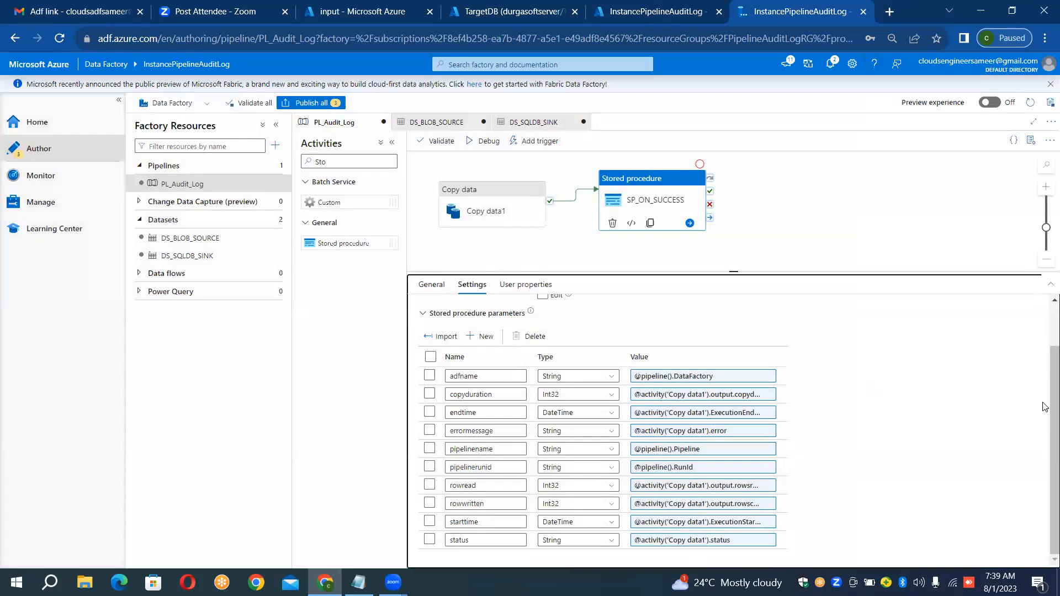
# Step: Duplicate the SP_ON_SUCCESS activity, place the copy below it and connect Copy data1's success output to the copy
pyautogui.scroll(2, 1046, 414)
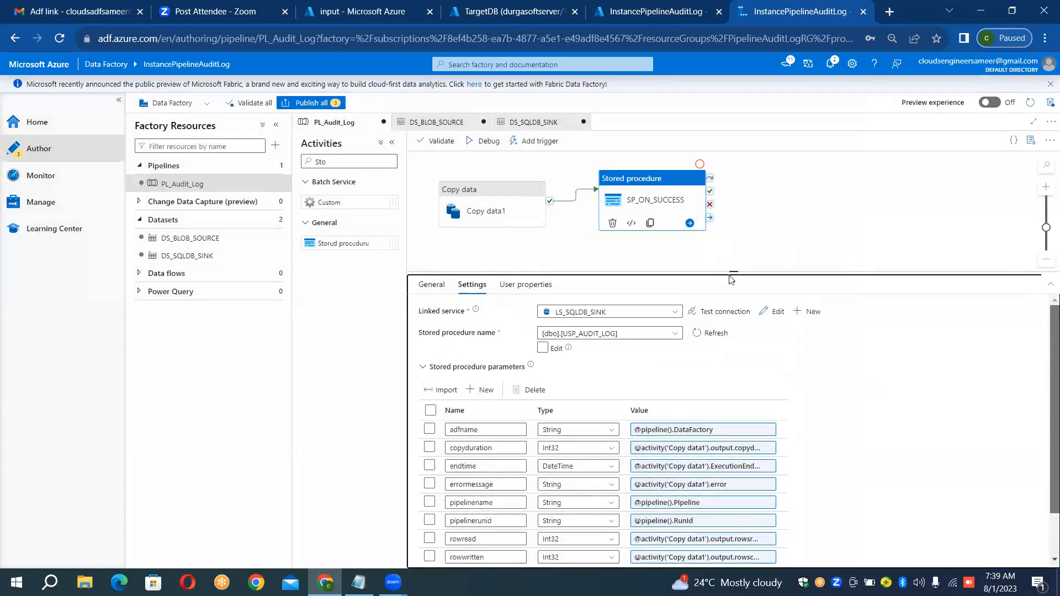
pyautogui.moveTo(732, 271); pyautogui.dragTo(733, 291)
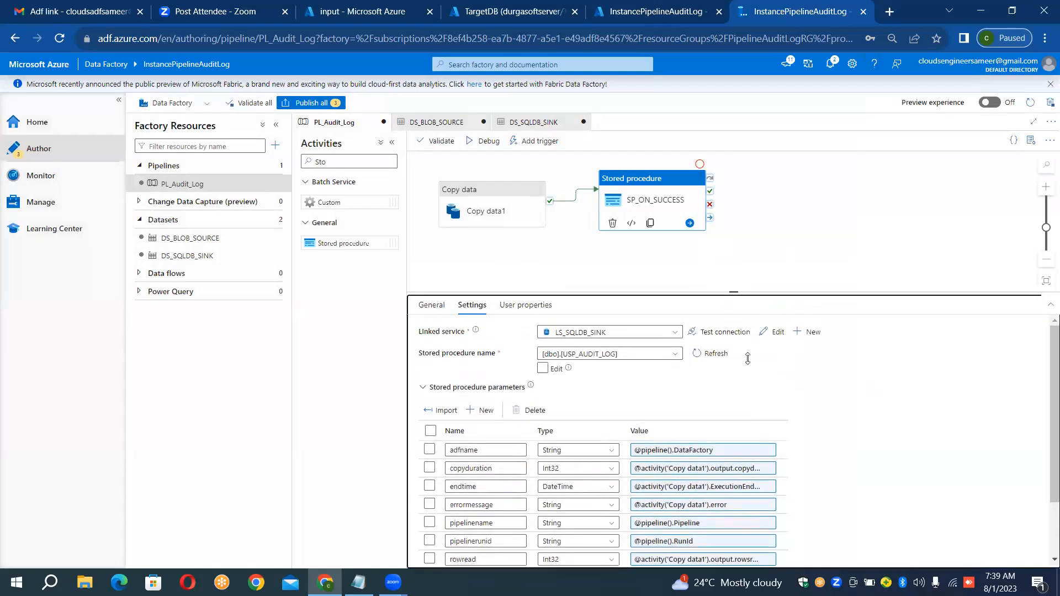
pyautogui.click(734, 293)
pyautogui.click(662, 182)
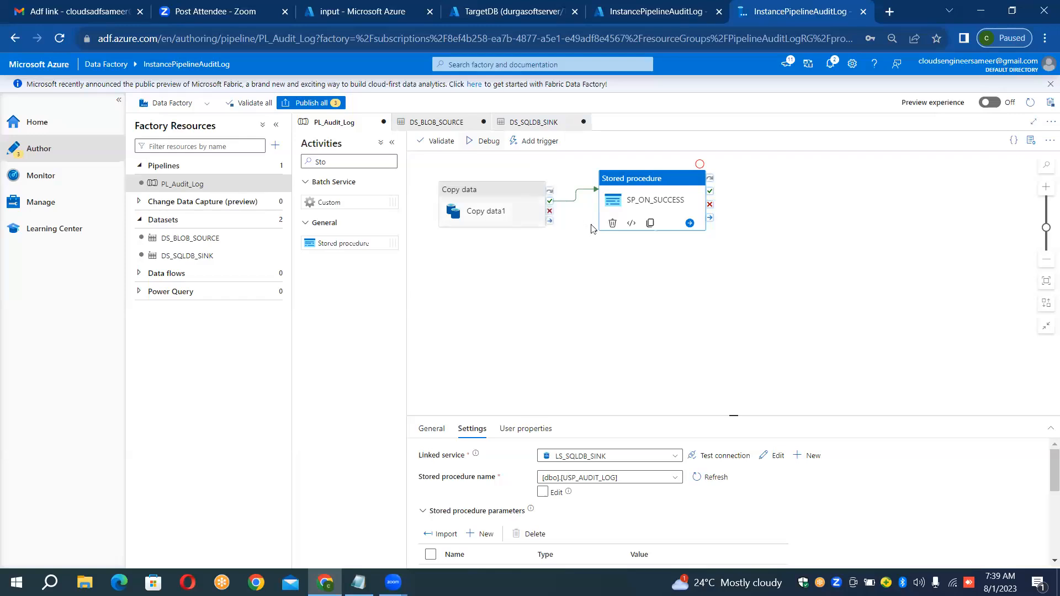
pyautogui.click(650, 223)
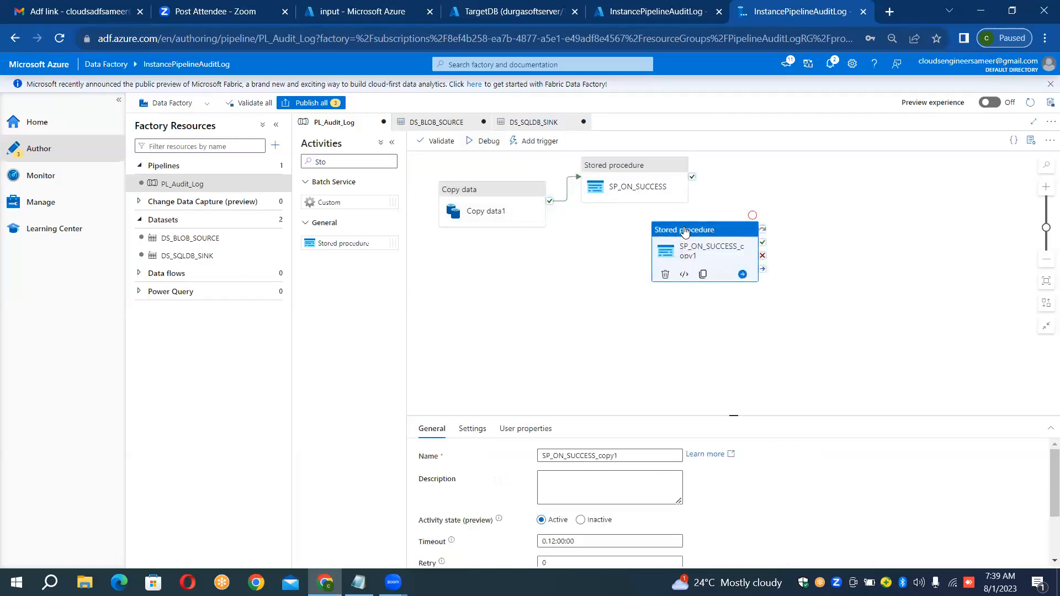
pyautogui.moveTo(685, 231); pyautogui.dragTo(611, 230)
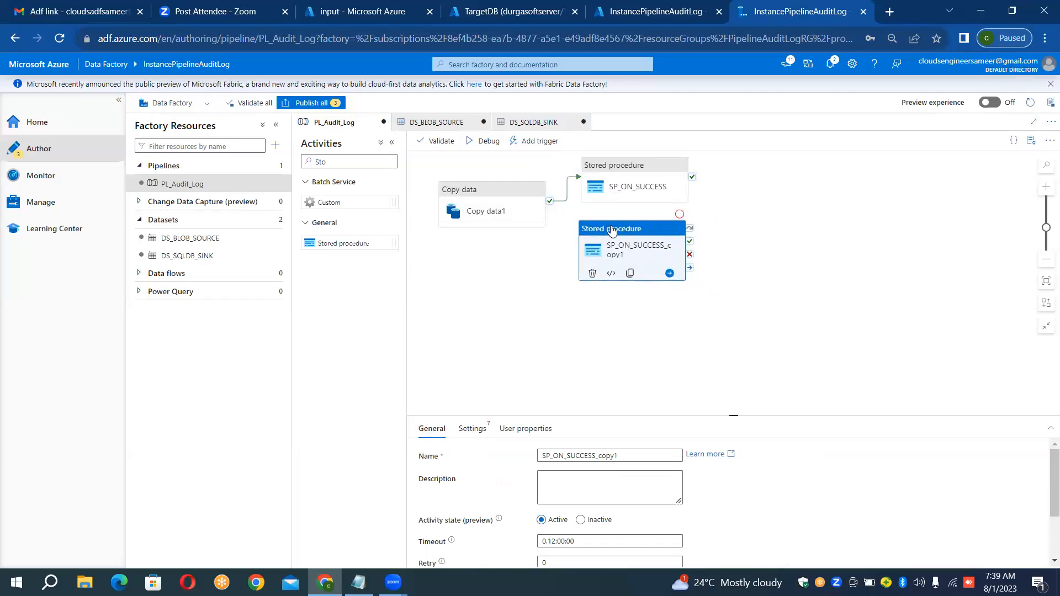
pyautogui.moveTo(549, 201); pyautogui.dragTo(588, 241)
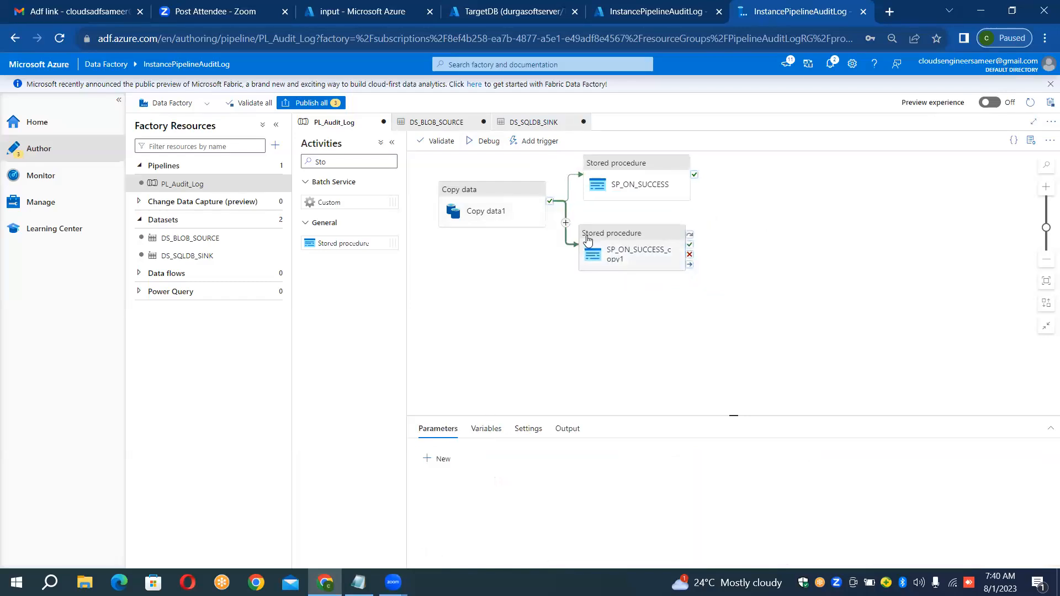
# Step: Rename the duplicated stored procedure activity to SP_ON_FAILURE and show its stored procedure settings
pyautogui.click(622, 238)
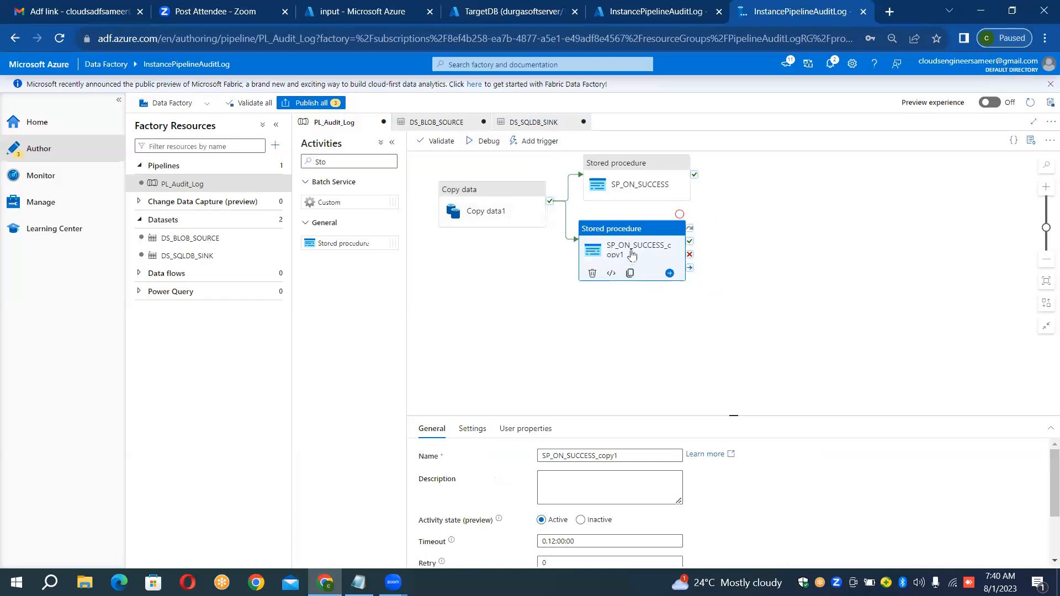
pyautogui.click(626, 456)
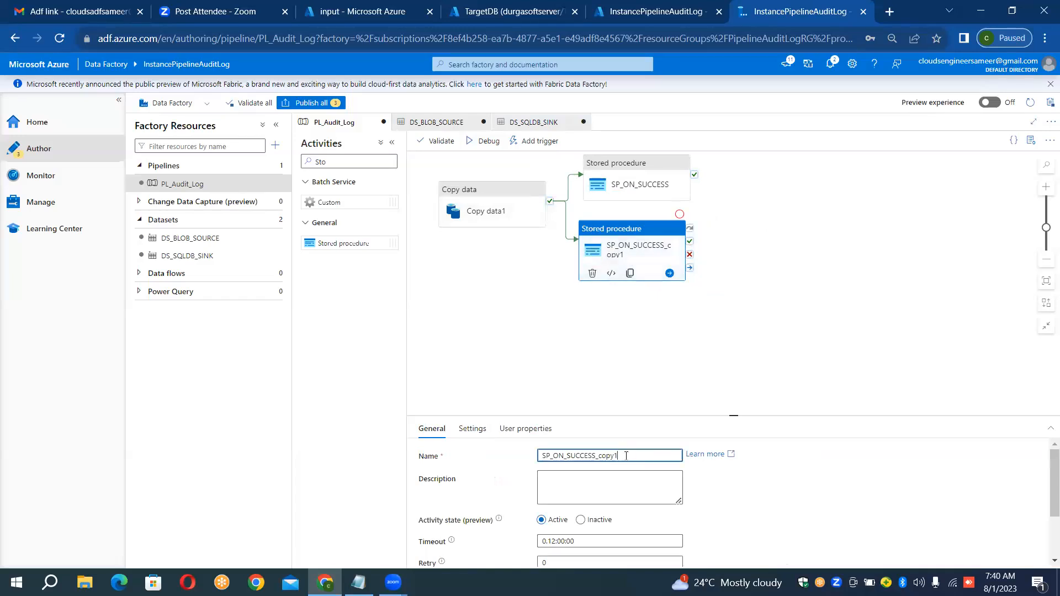
pyautogui.press('Left')
pyautogui.hotkey('shift', 'Left')
pyautogui.hotkey('shift', 'Left')
pyautogui.hotkey('shift', 'Left')
pyautogui.hotkey('shift', 'Left')
pyautogui.hotkey('shift', 'Left')
pyautogui.hotkey('shift', 'Left')
pyautogui.hotkey('shift', 'Left')
pyautogui.hotkey('shift', 'Left')
pyautogui.hotkey('shift', 'Left')
pyautogui.hotkey('shift', 'Left')
pyautogui.hotkey('shift', 'Left')
pyautogui.hotkey('shift', 'Left')
pyautogui.hotkey('shift', 'Left')
pyautogui.write('FAILURE')
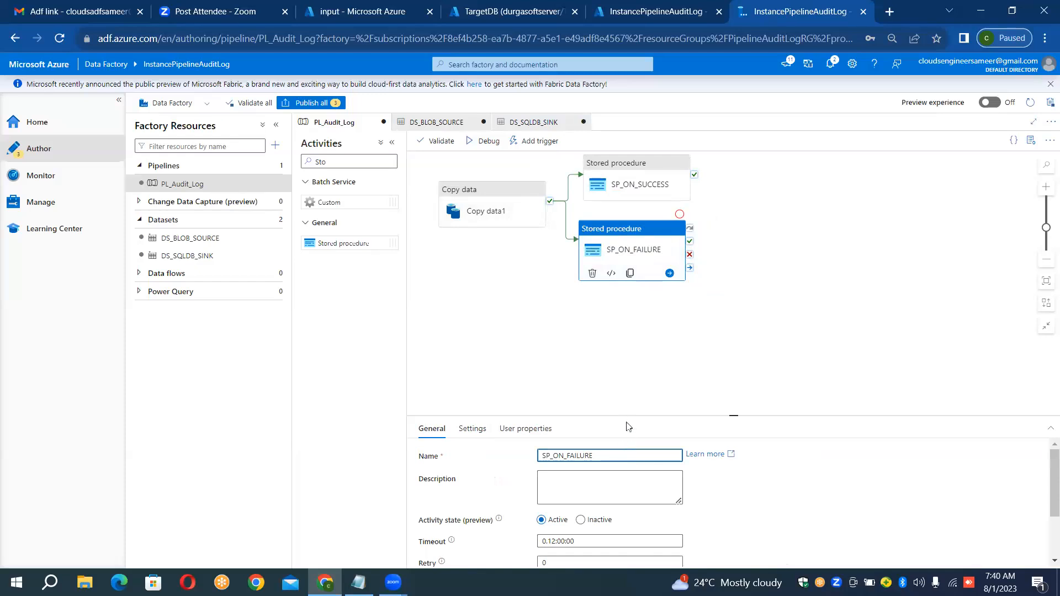
pyautogui.click(483, 433)
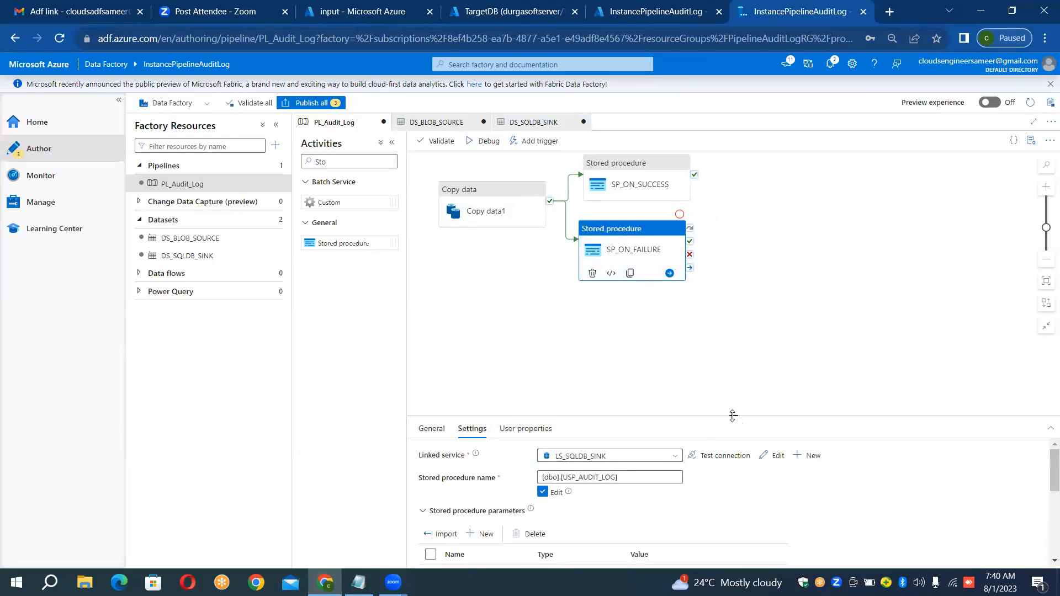
pyautogui.moveTo(733, 414); pyautogui.dragTo(756, 429)
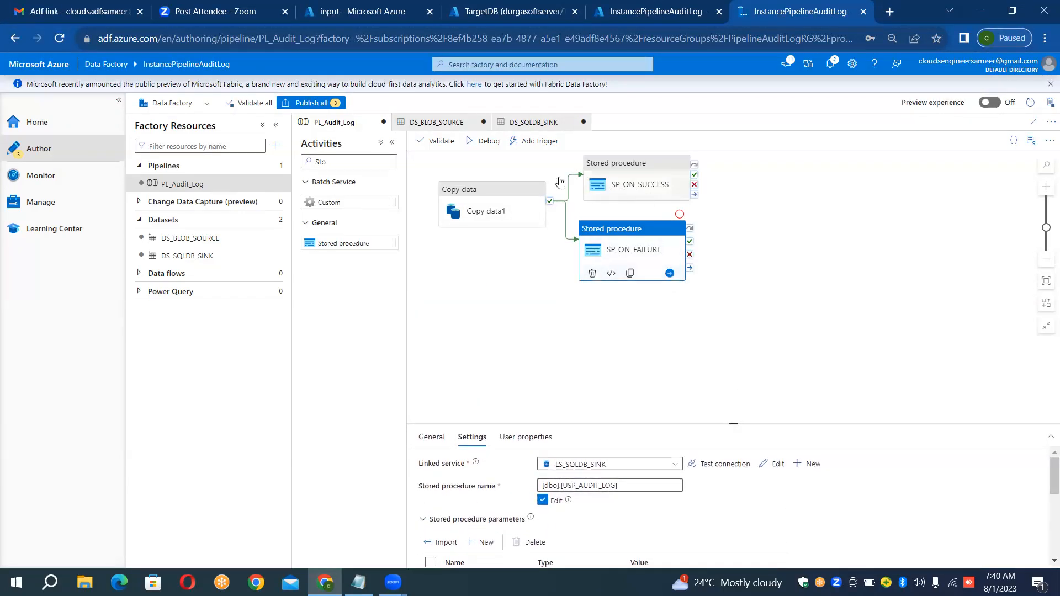
# Step: Debug the PL_Audit_Log pipeline, make more room for the canvas and run output, and refresh the run status
pyautogui.click(487, 144)
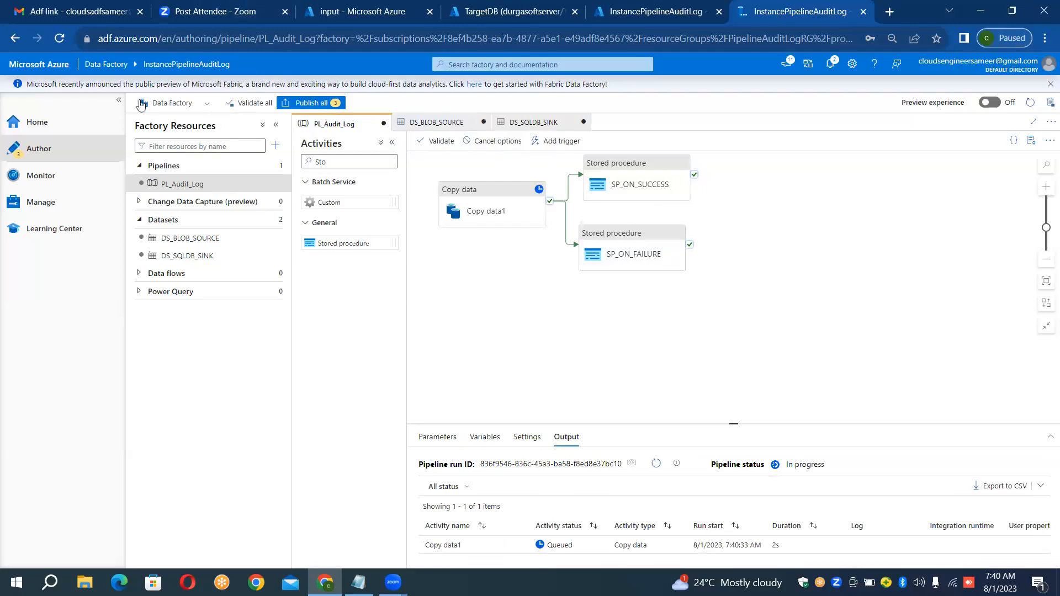
pyautogui.click(120, 101)
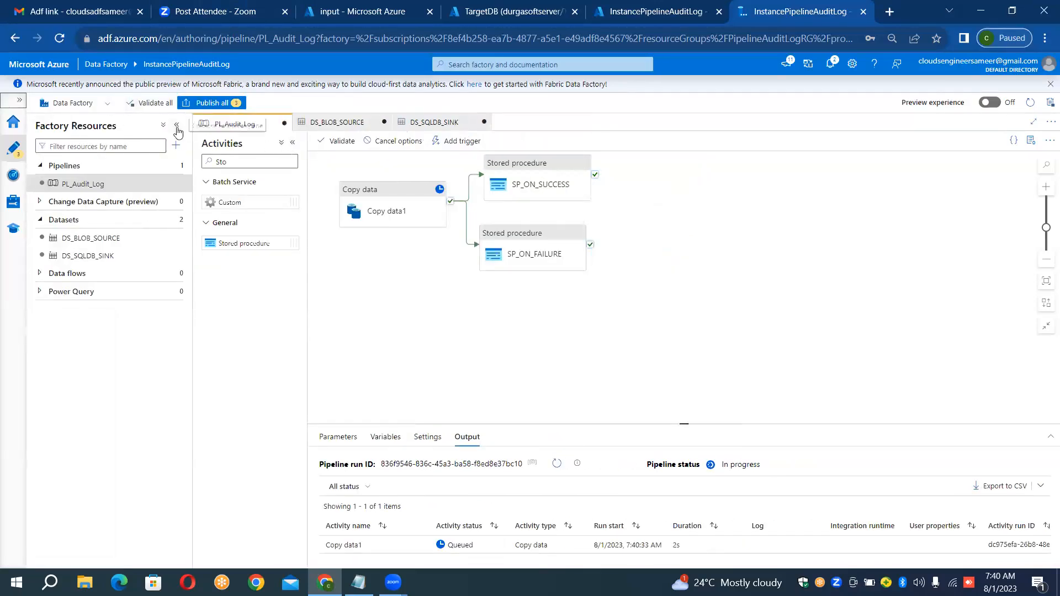
pyautogui.click(294, 144)
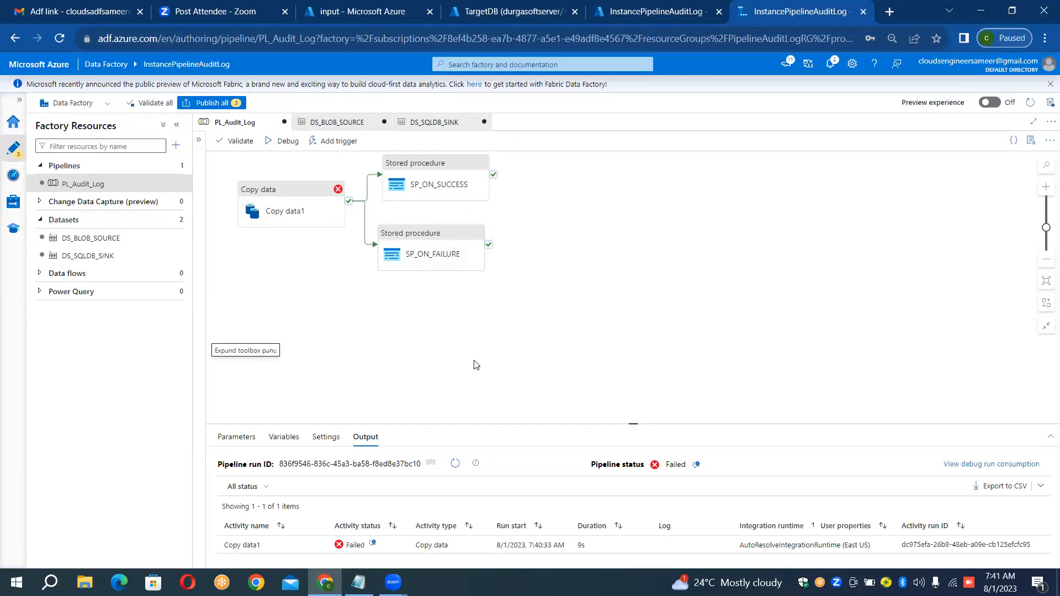
pyautogui.moveTo(636, 424); pyautogui.dragTo(635, 368)
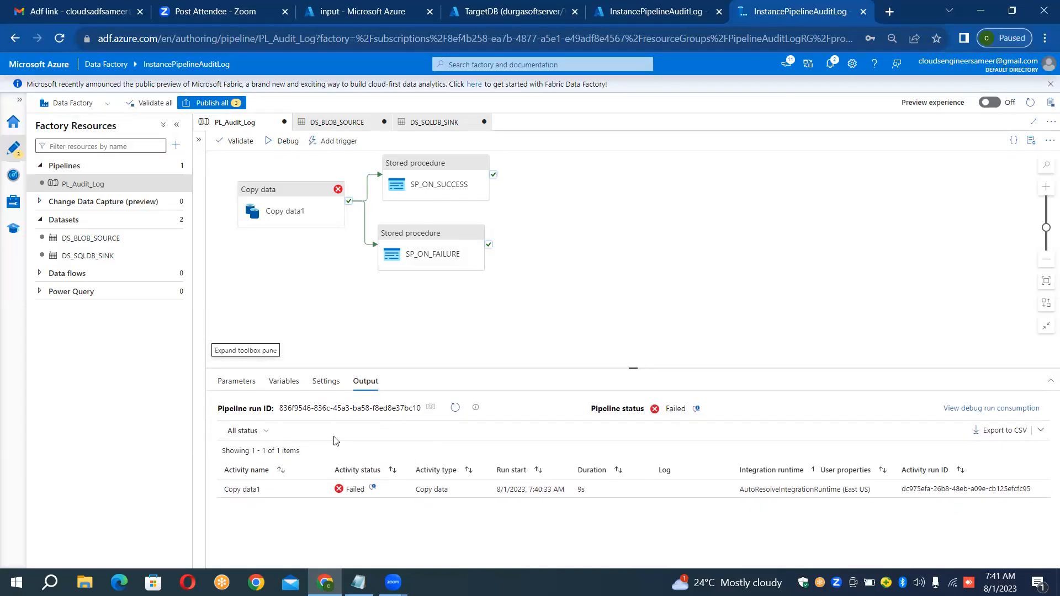
pyautogui.click(455, 409)
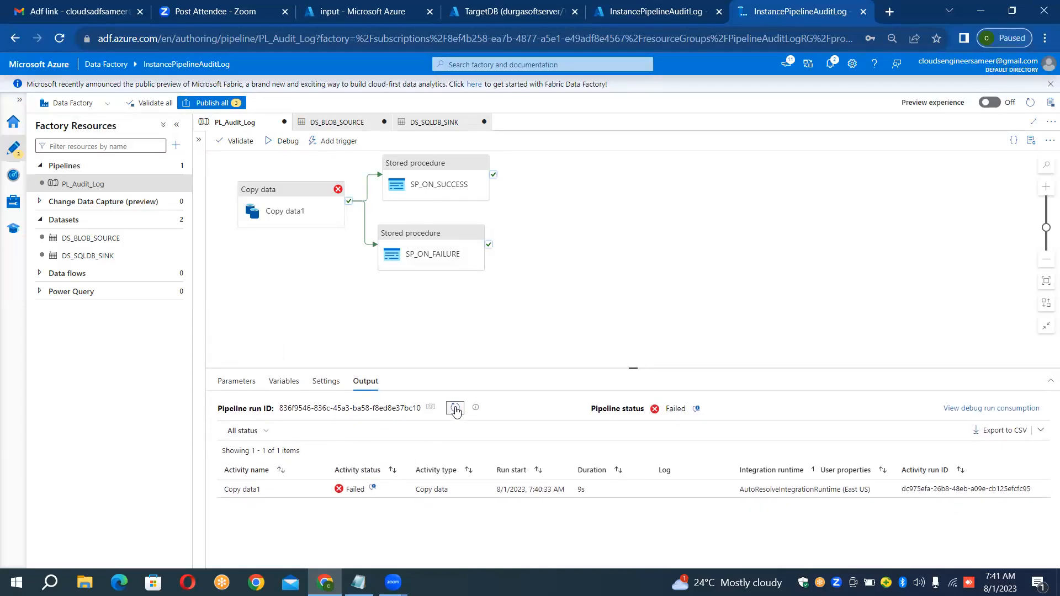
pyautogui.click(456, 409)
pyautogui.click(455, 409)
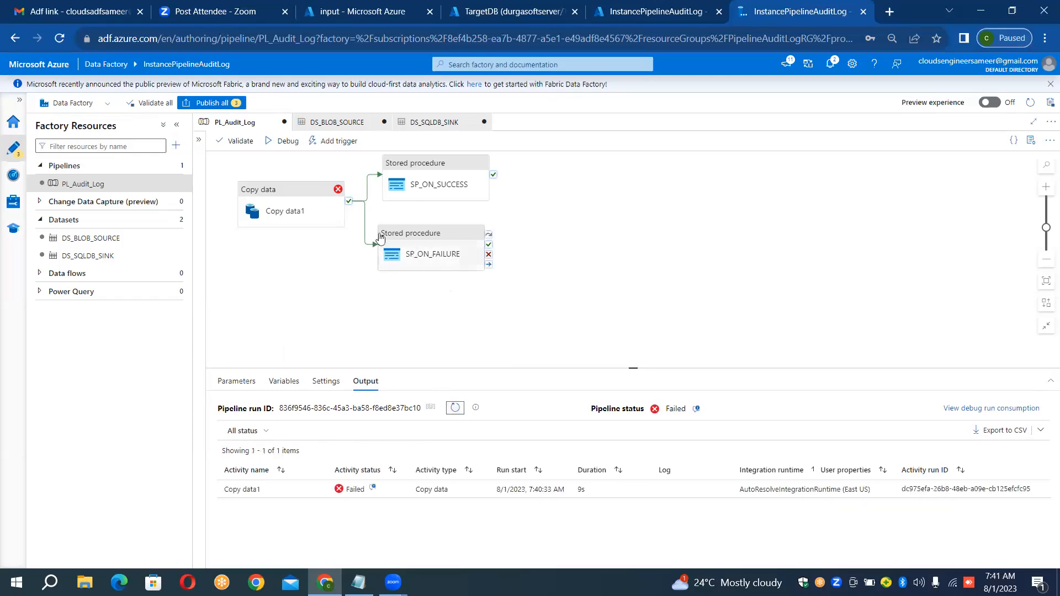
pyautogui.click(298, 205)
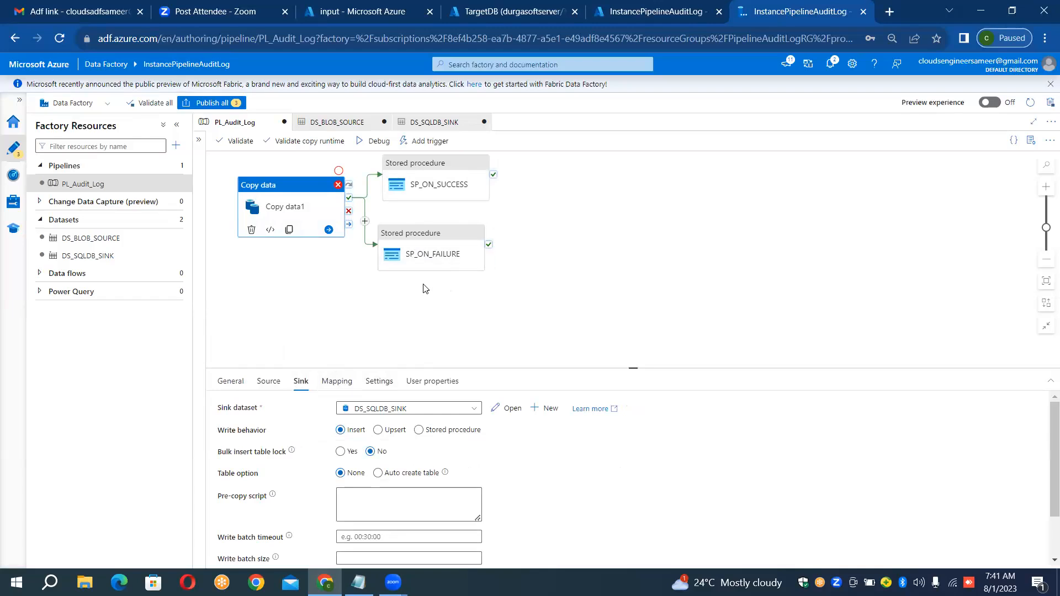
pyautogui.click(410, 328)
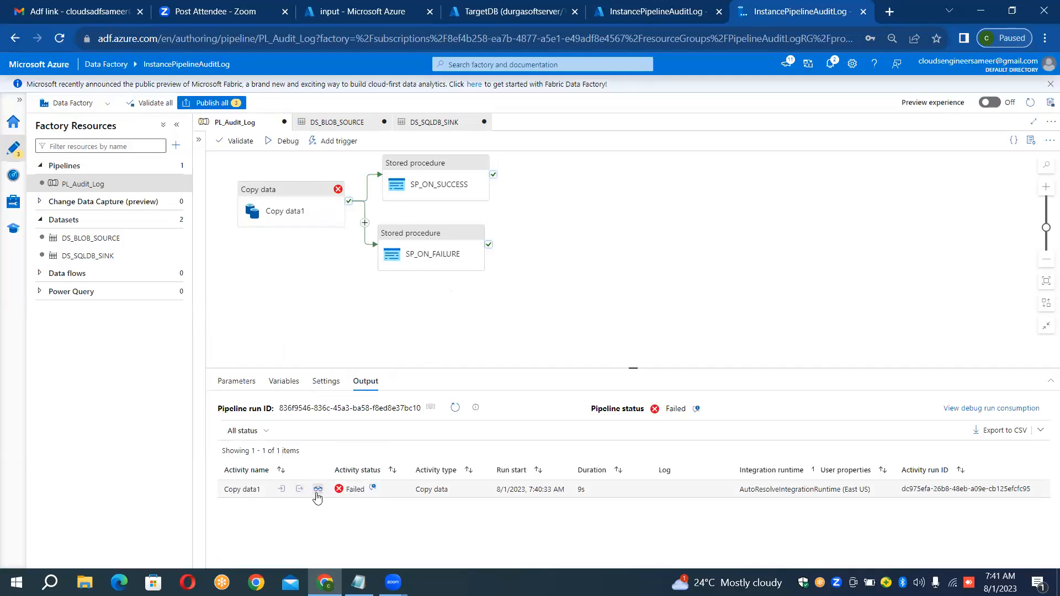
# Step: Read the failed Copy data1 run's error details and import the schemas in the activity's column mapping
pyautogui.click(374, 489)
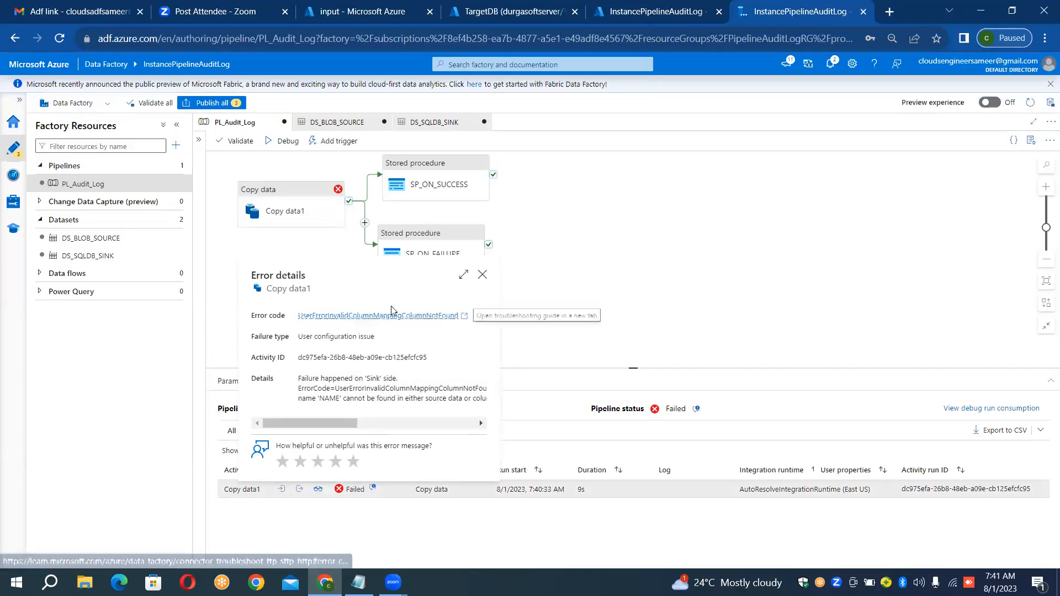
pyautogui.click(484, 275)
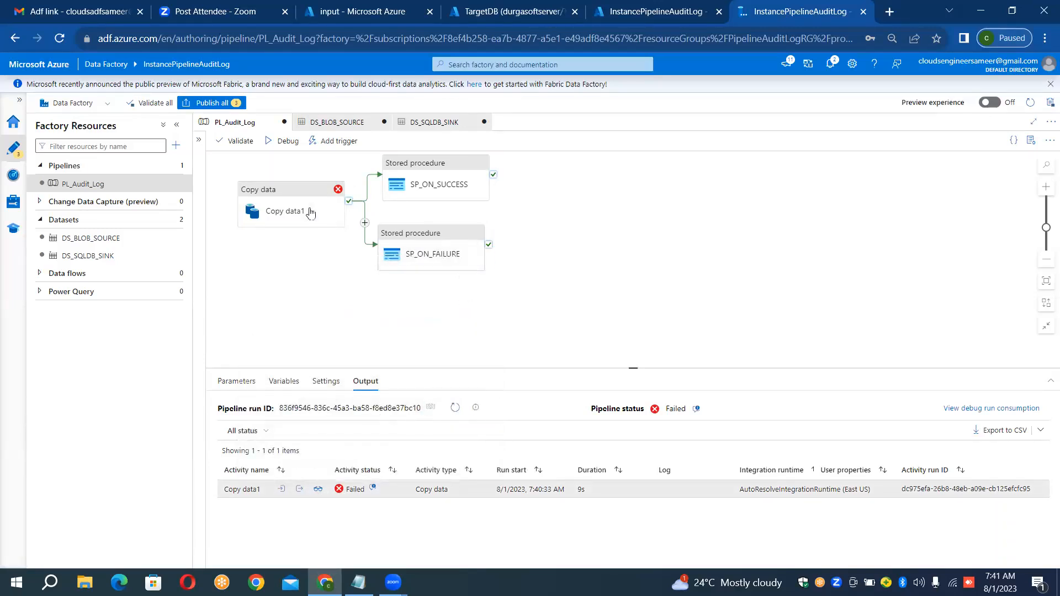
pyautogui.click(251, 208)
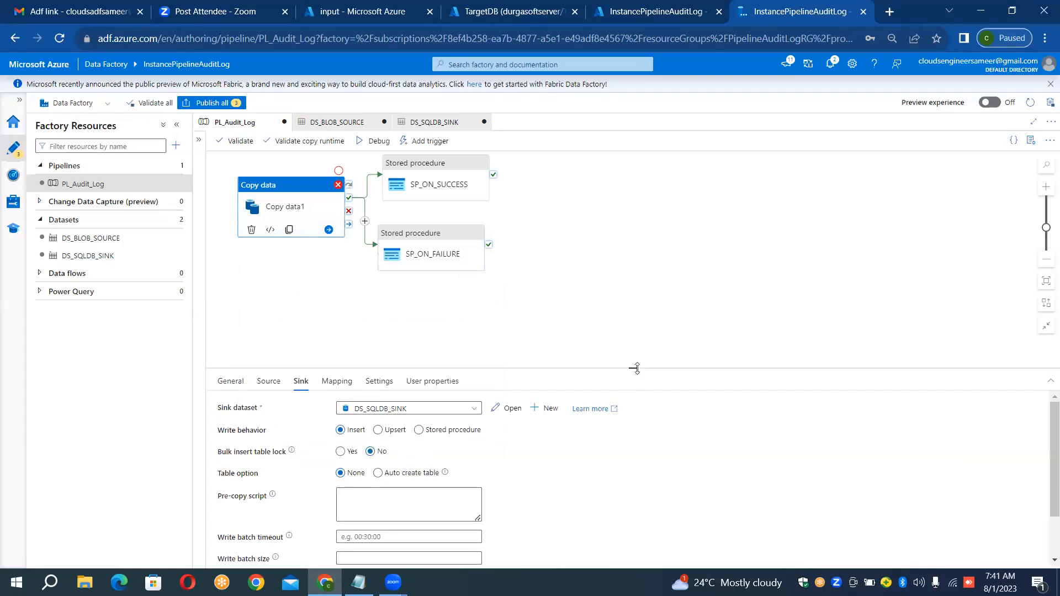
pyautogui.moveTo(637, 368); pyautogui.dragTo(635, 326)
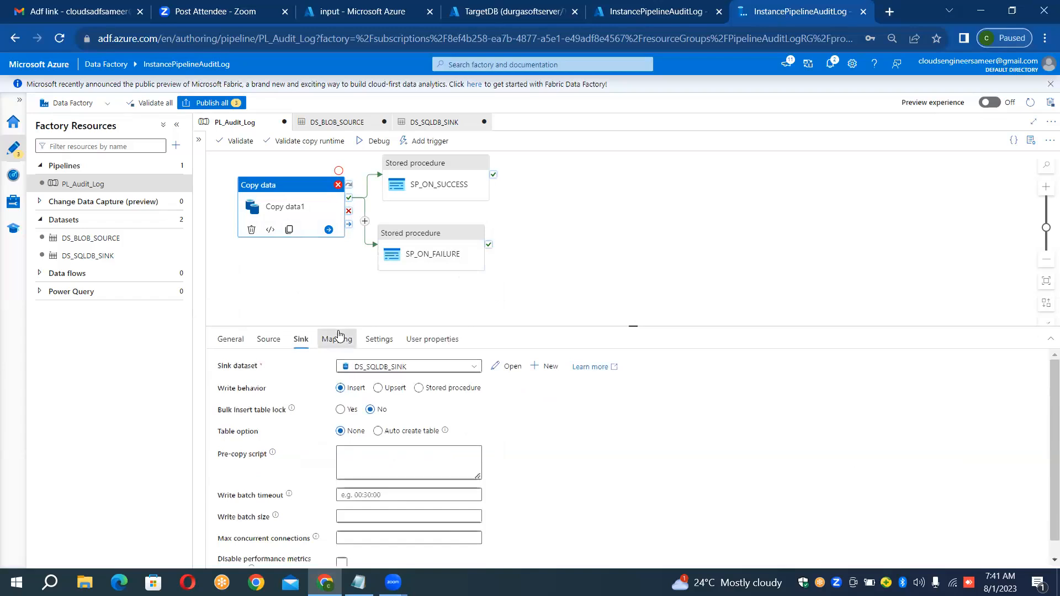
pyautogui.click(338, 338)
pyautogui.click(263, 385)
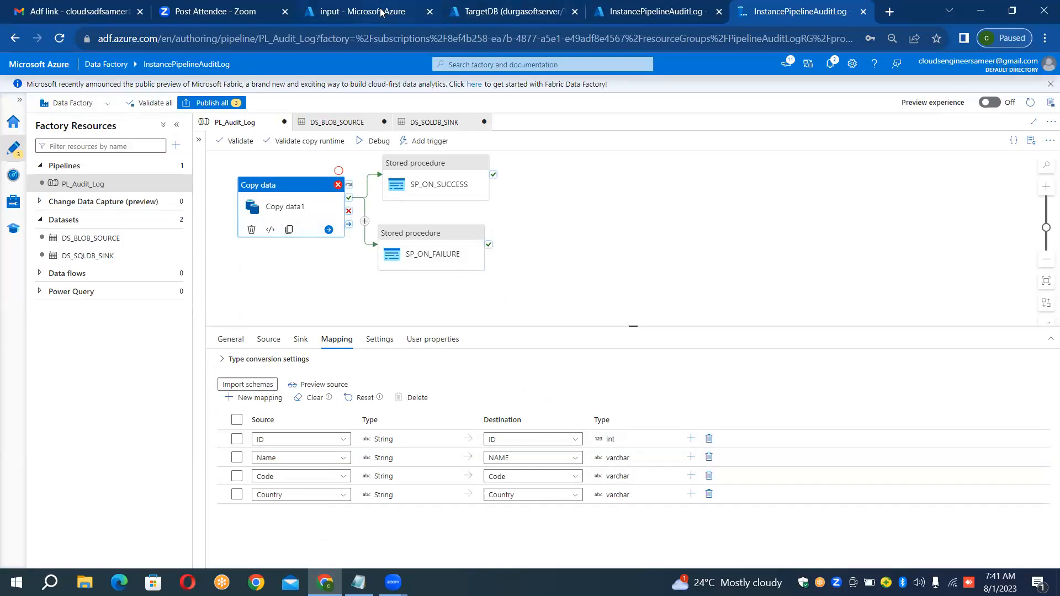
# Step: Switch to the TargetDB query editor and show the Airline table's CREATE TABLE statement
pyautogui.click(302, 12)
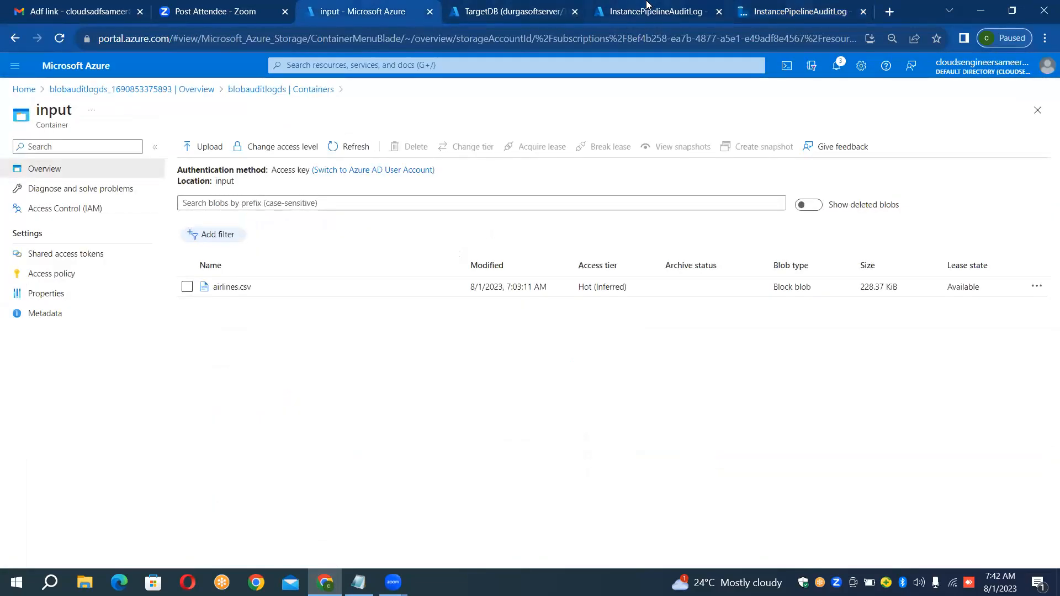
pyautogui.click(648, 4)
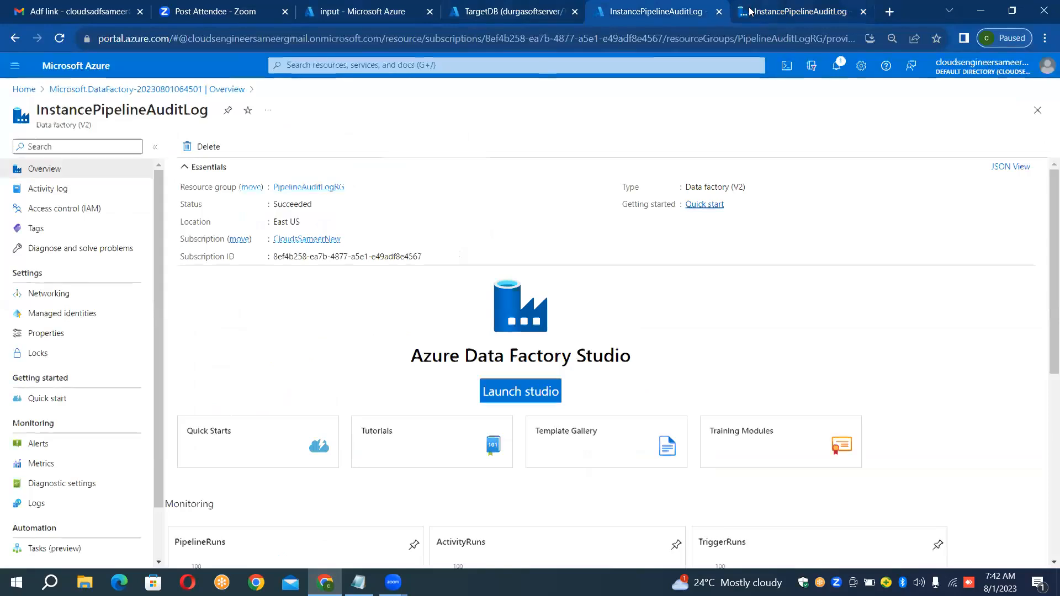
pyautogui.click(749, 10)
pyautogui.click(488, 13)
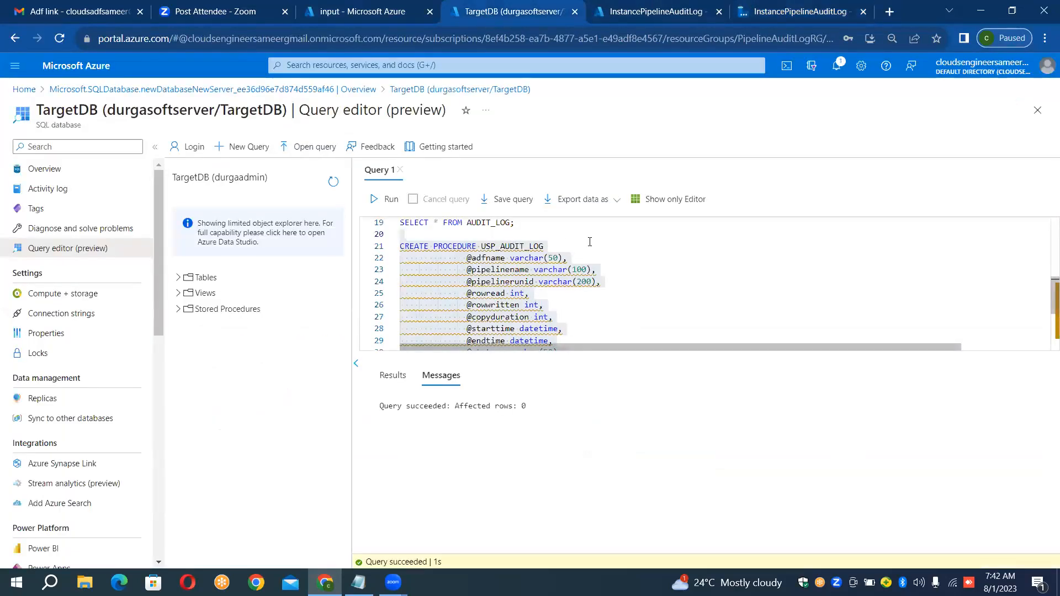
pyautogui.click(590, 242)
pyautogui.scroll(6, 590, 242)
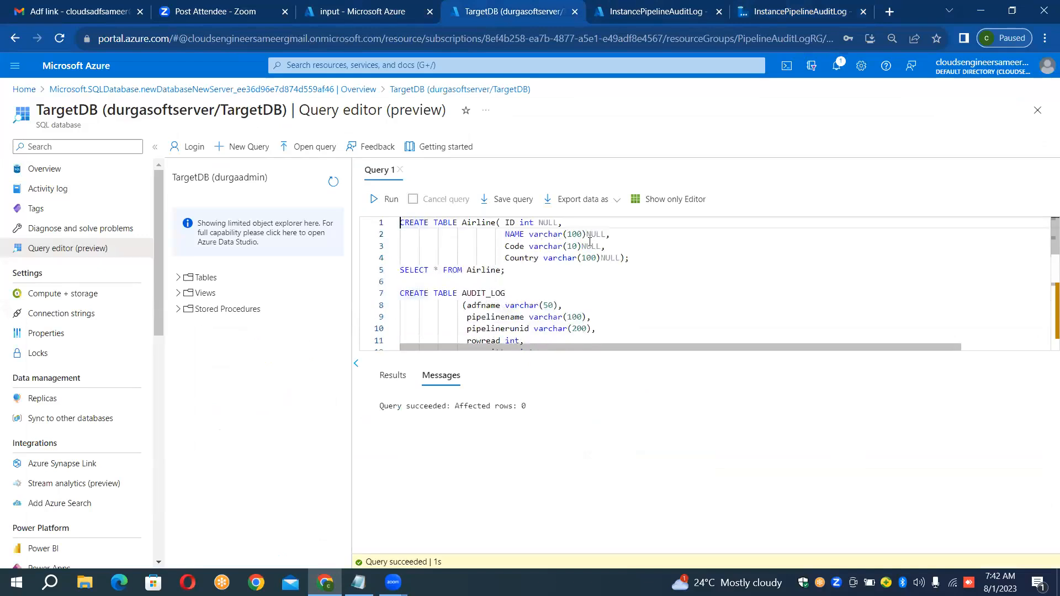
pyautogui.click(590, 242)
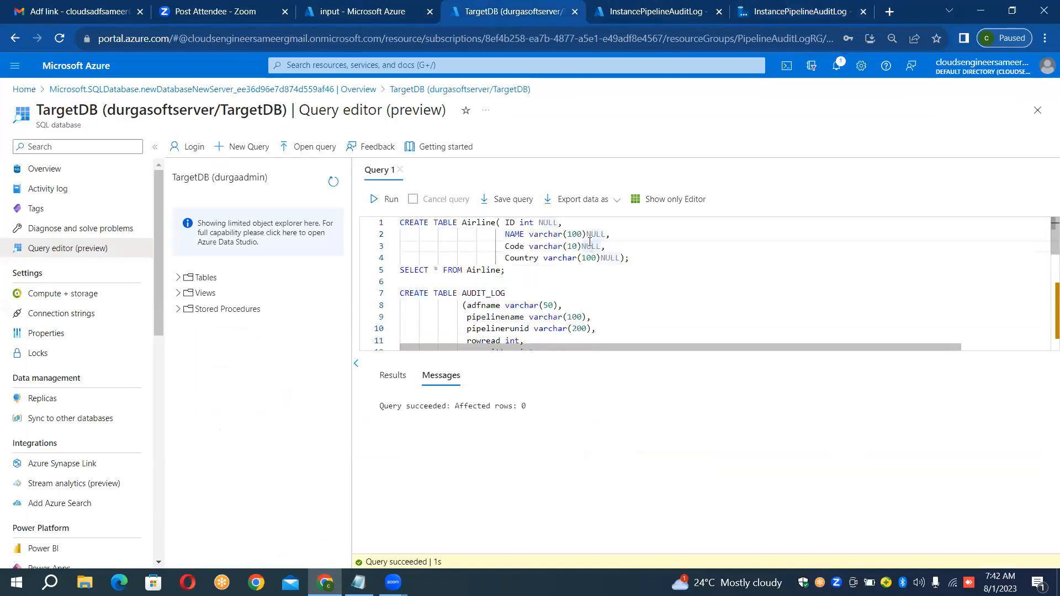
pyautogui.write('drop')
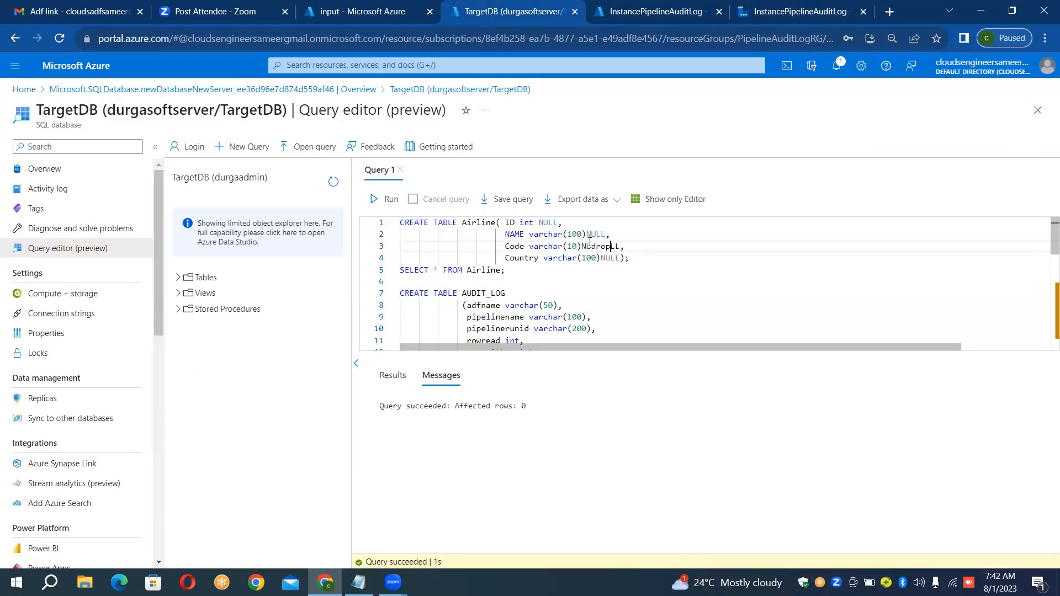
pyautogui.press('BackSpace')
pyautogui.press('BackSpace')
pyautogui.press('BackSpace')
pyautogui.press('BackSpace')
# Step: Try to drop the Airline table by adding "drop table Airline;" below its SELECT statement and running only that line
pyautogui.click(636, 263)
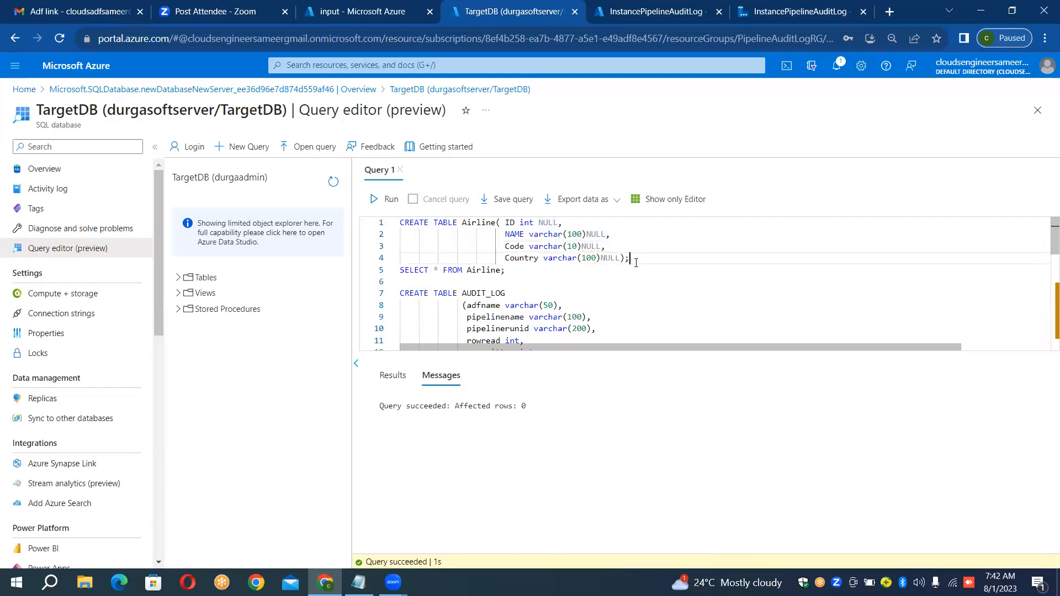
pyautogui.press('Down')
pyautogui.press('Return')
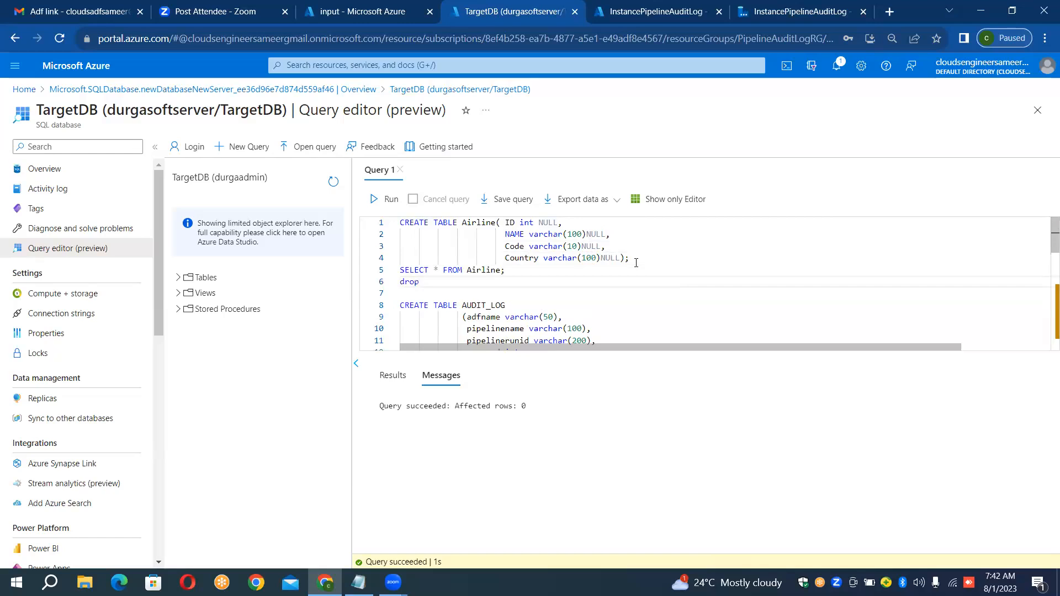
pyautogui.write('drop table Airline')
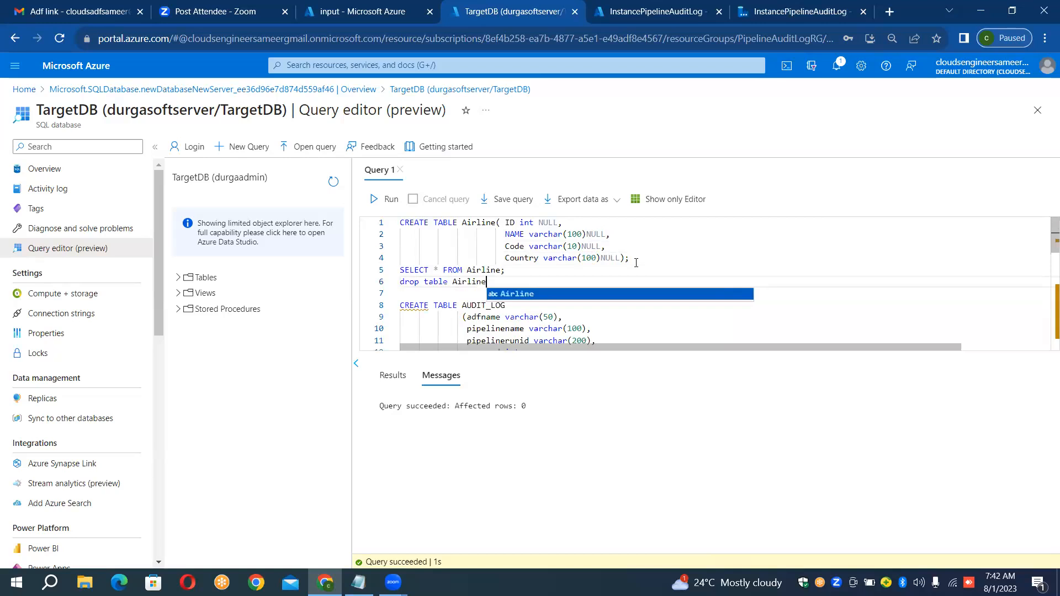
pyautogui.write(';')
pyautogui.hotkey('shift', 'Home')
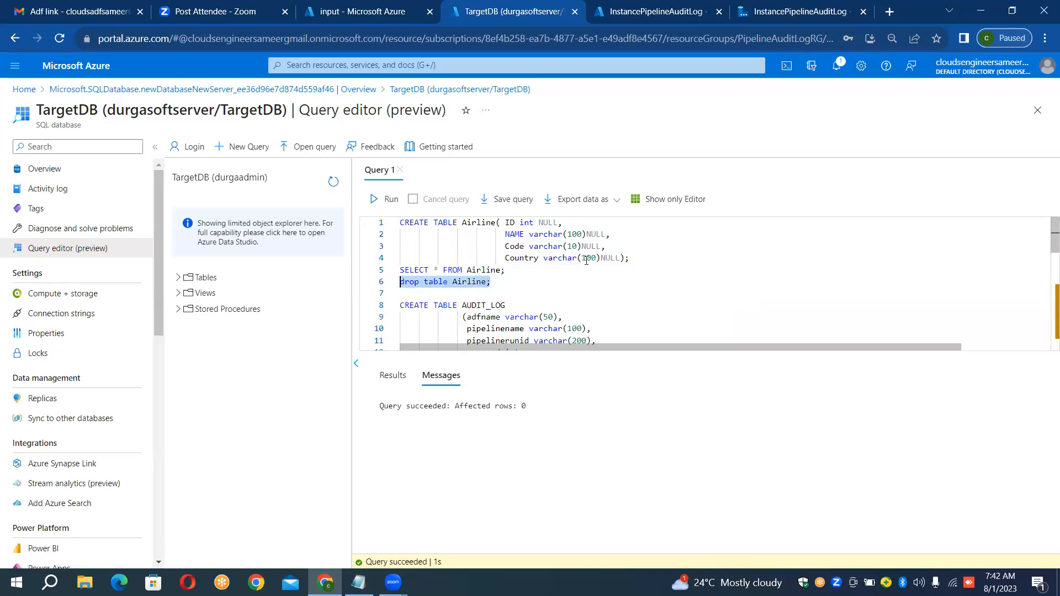
pyautogui.click(373, 203)
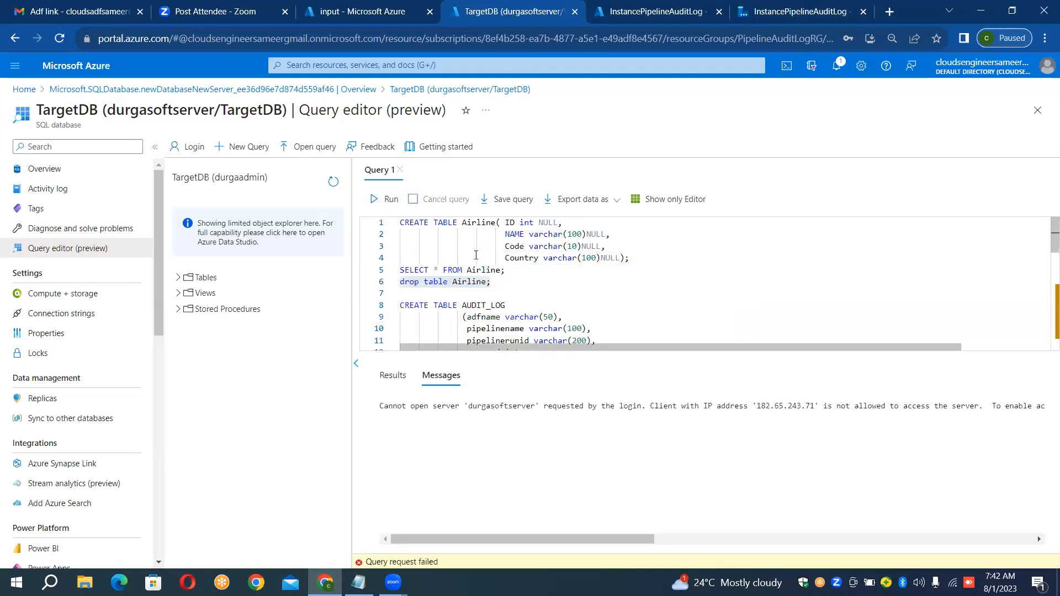
pyautogui.click(513, 287)
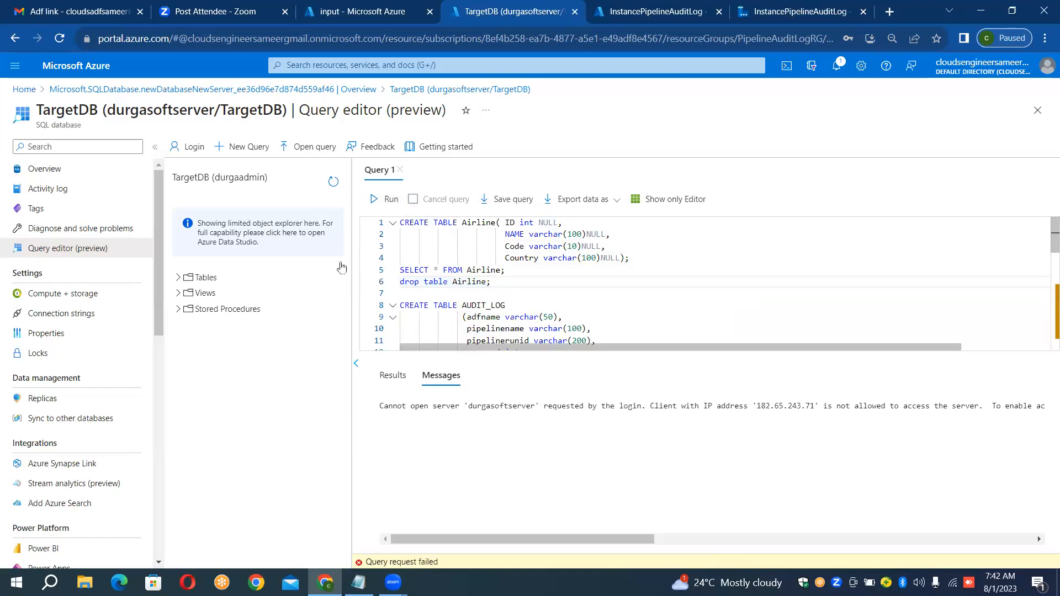
# Step: Try to log in to the query editor with SQL server authentication, entering the admin account's password
pyautogui.click(196, 147)
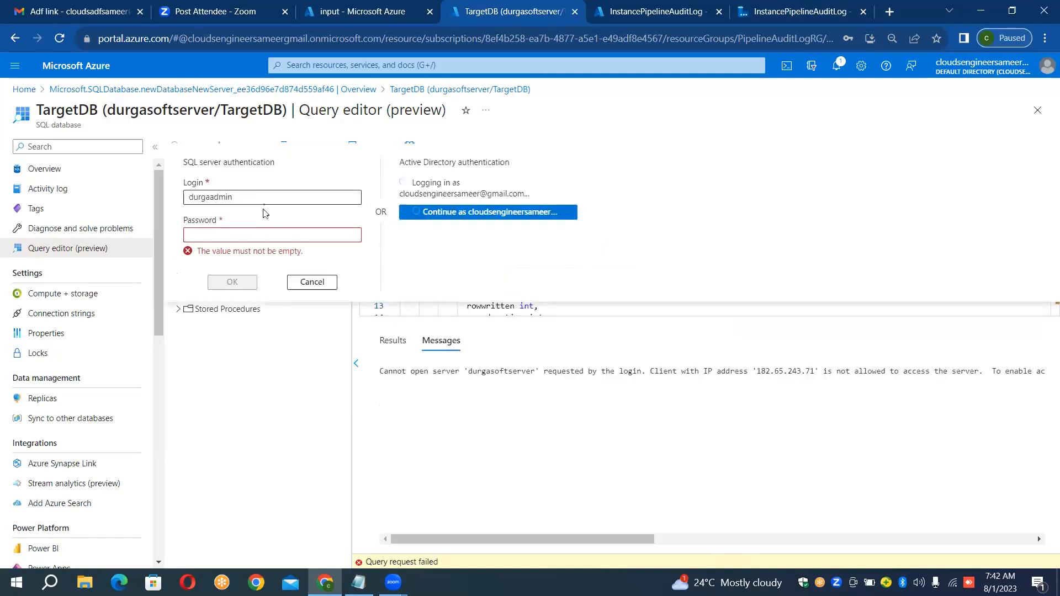
pyautogui.click(262, 235)
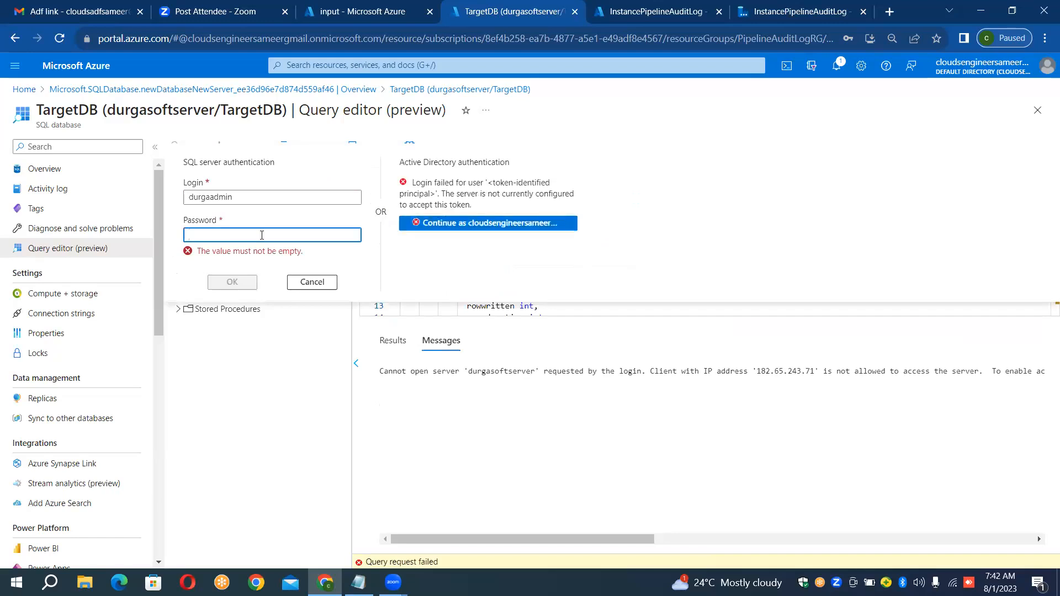
pyautogui.write('*****')
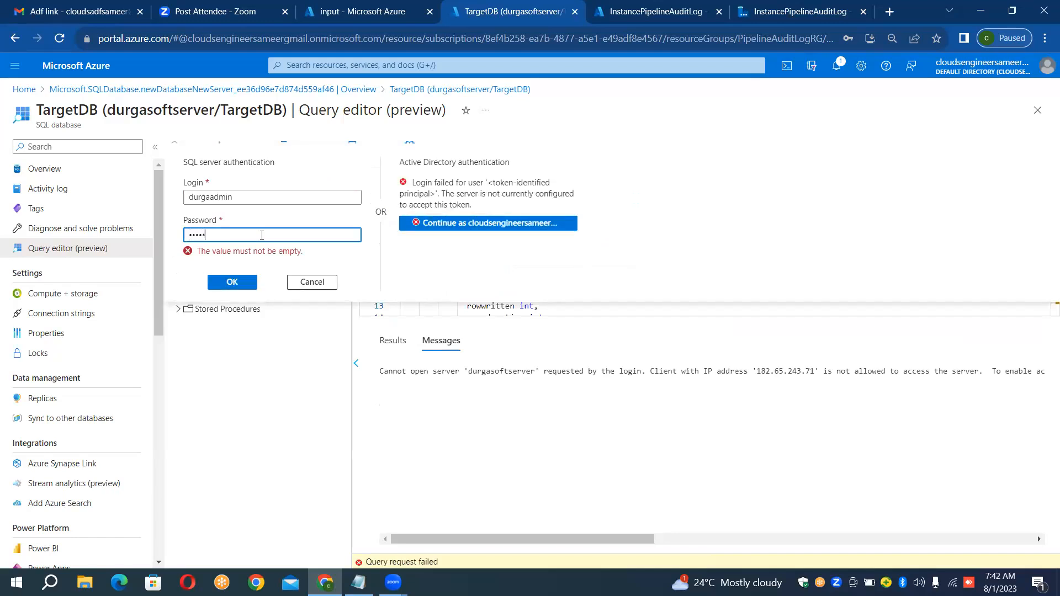
pyautogui.write('**')
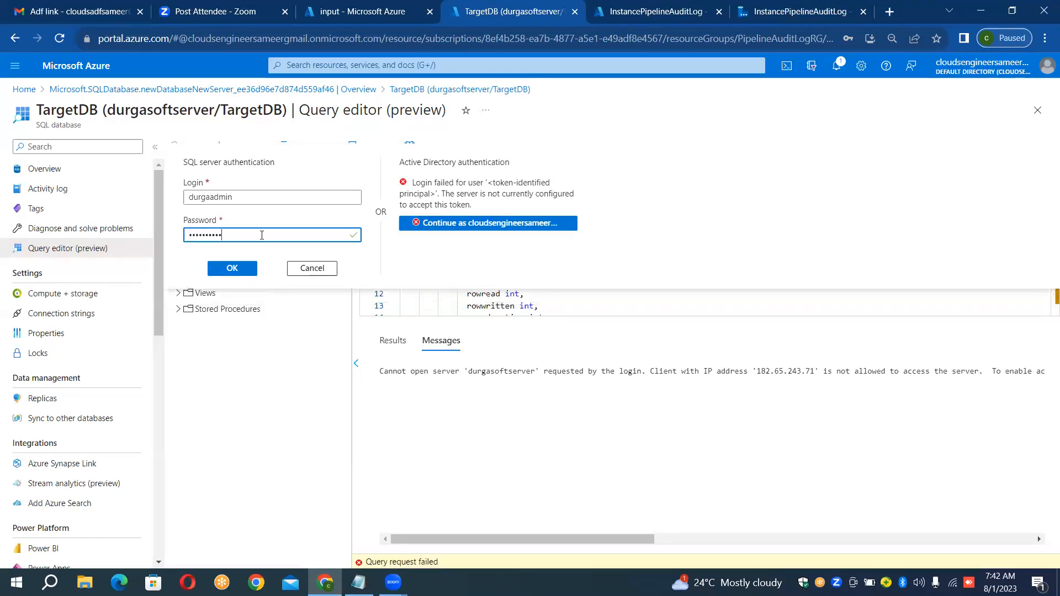
pyautogui.click(243, 270)
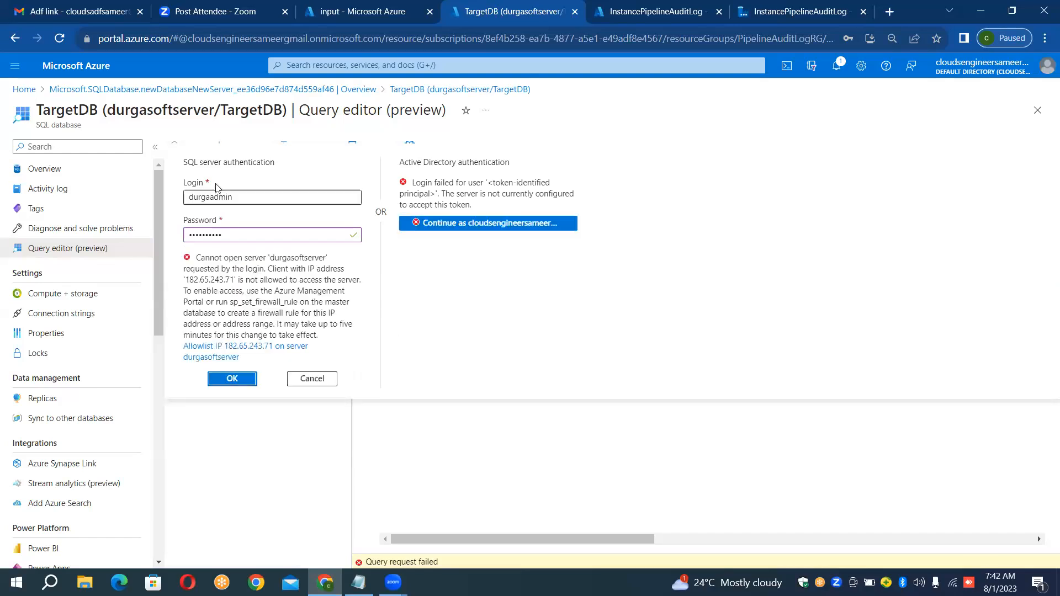
# Step: Re-enter the SQL server login password, try the login again and close the login form
pyautogui.click(236, 240)
pyautogui.doubleClick(236, 240)
pyautogui.press('BackSpace')
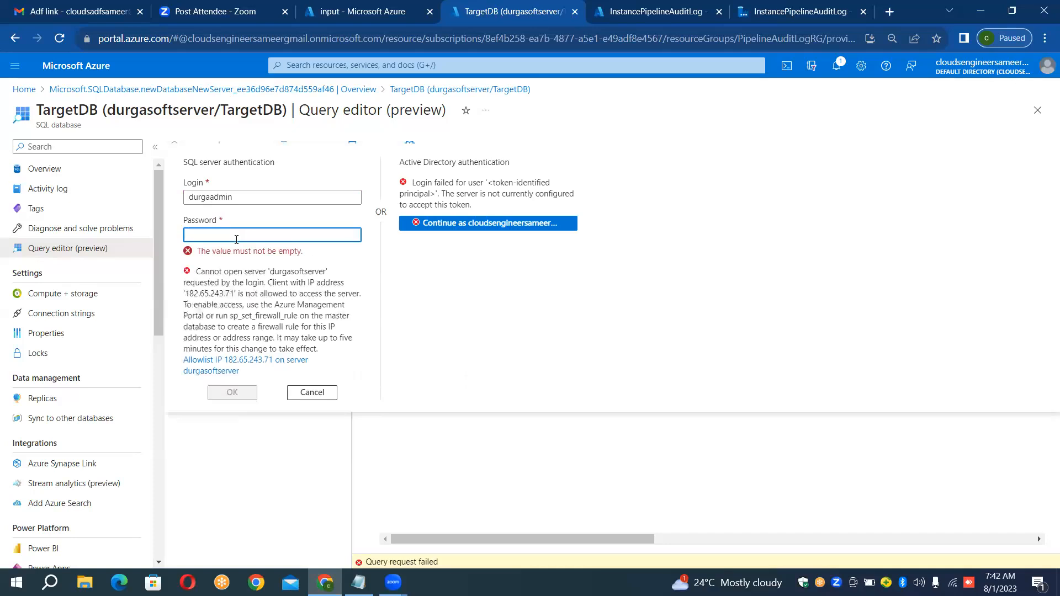
pyautogui.write('•••••••')
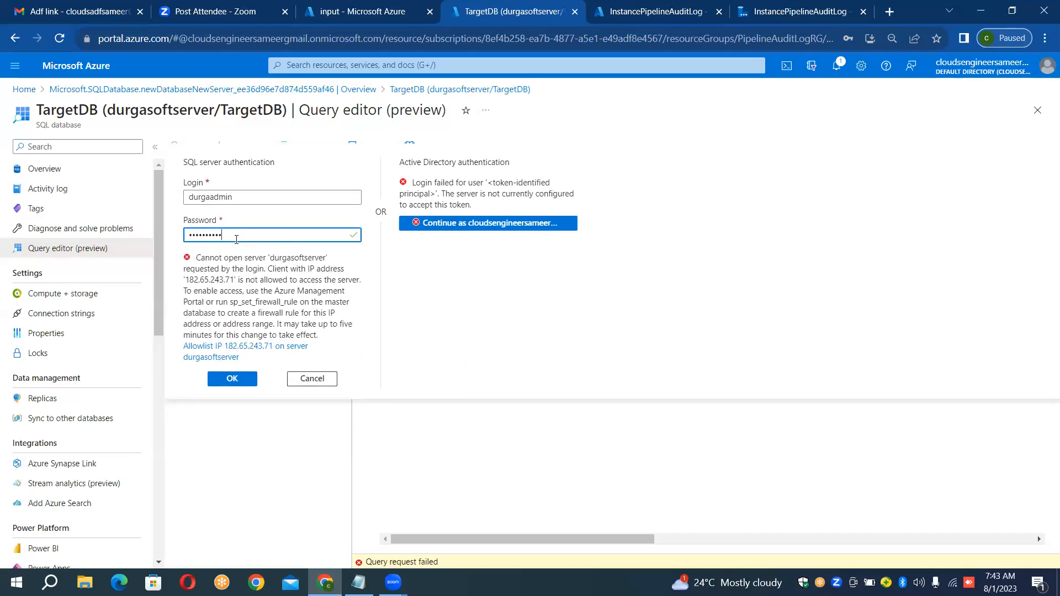
pyautogui.click(235, 383)
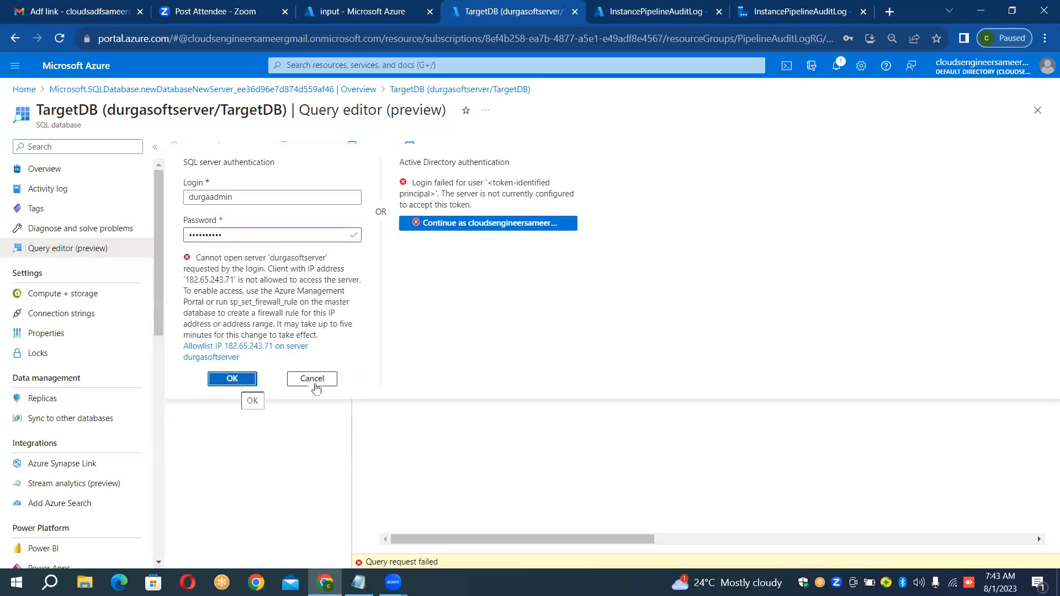
pyautogui.click(312, 380)
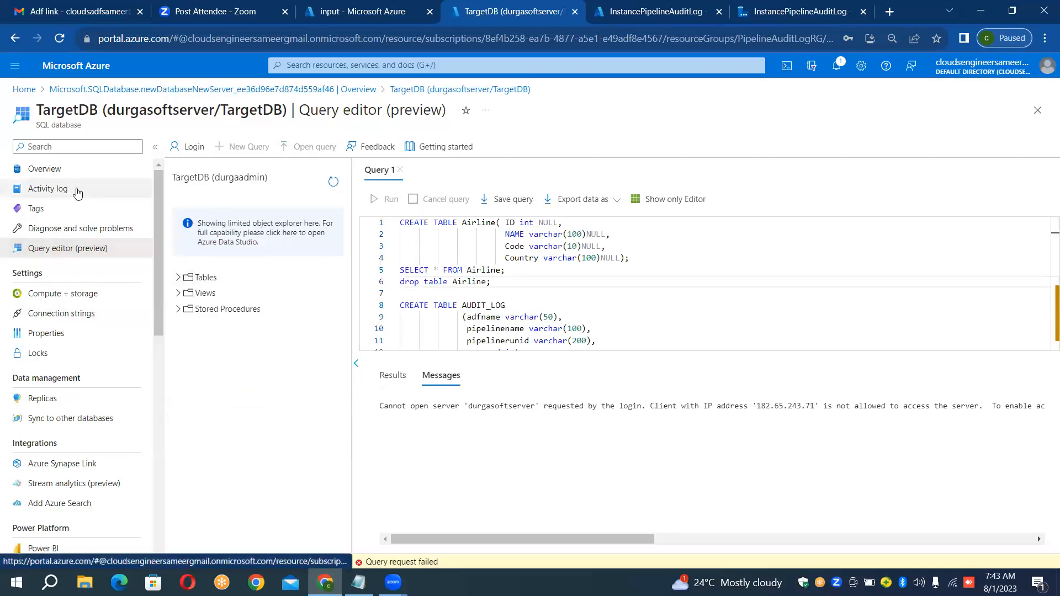
# Step: Leave the query editor, discarding the unsaved edits, and open the server firewall settings for TargetDB
pyautogui.click(87, 167)
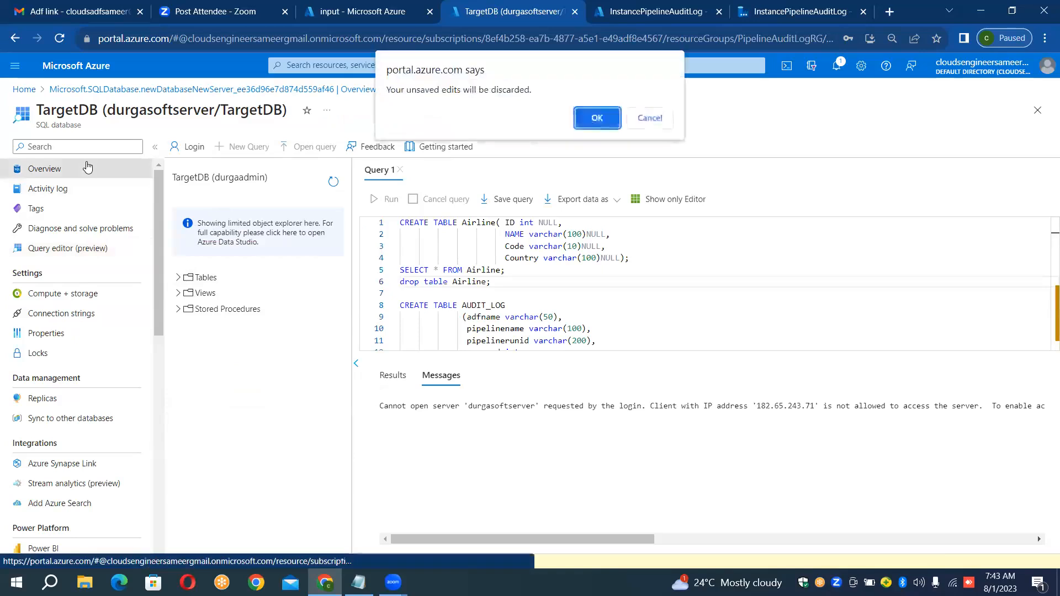
pyautogui.click(611, 123)
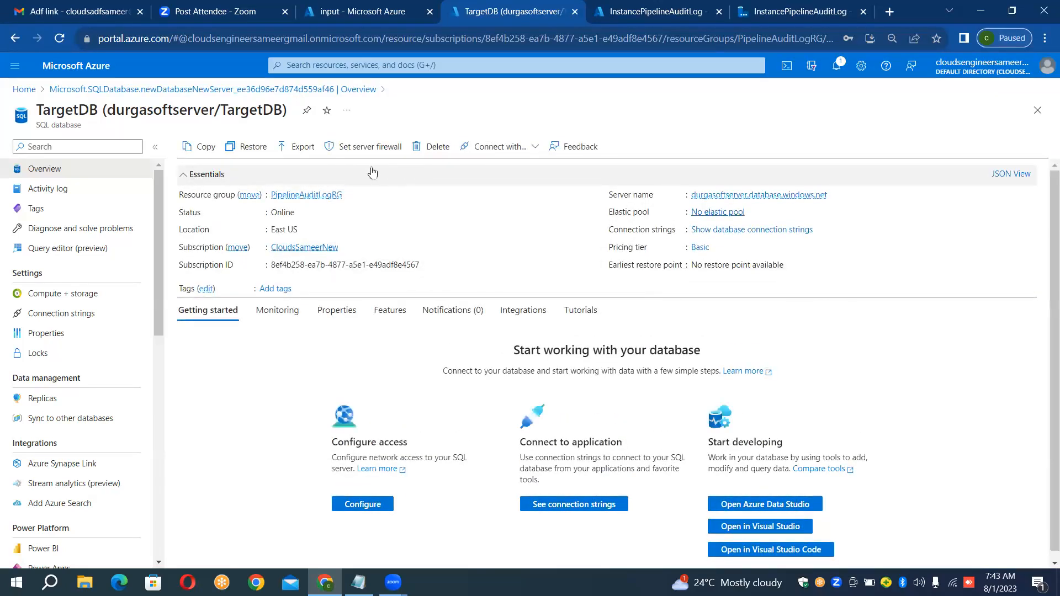
pyautogui.click(340, 147)
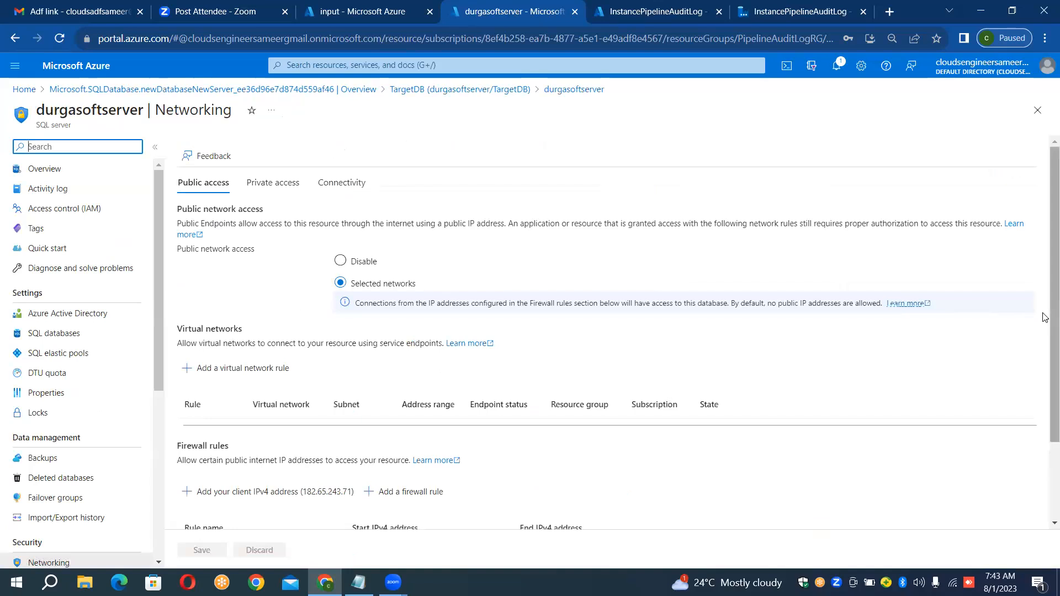
# Step: Replace the existing durgasoftserver firewall rule with one for the current client IPv4 address and save the networking settings
pyautogui.scroll(-2, 1044, 359)
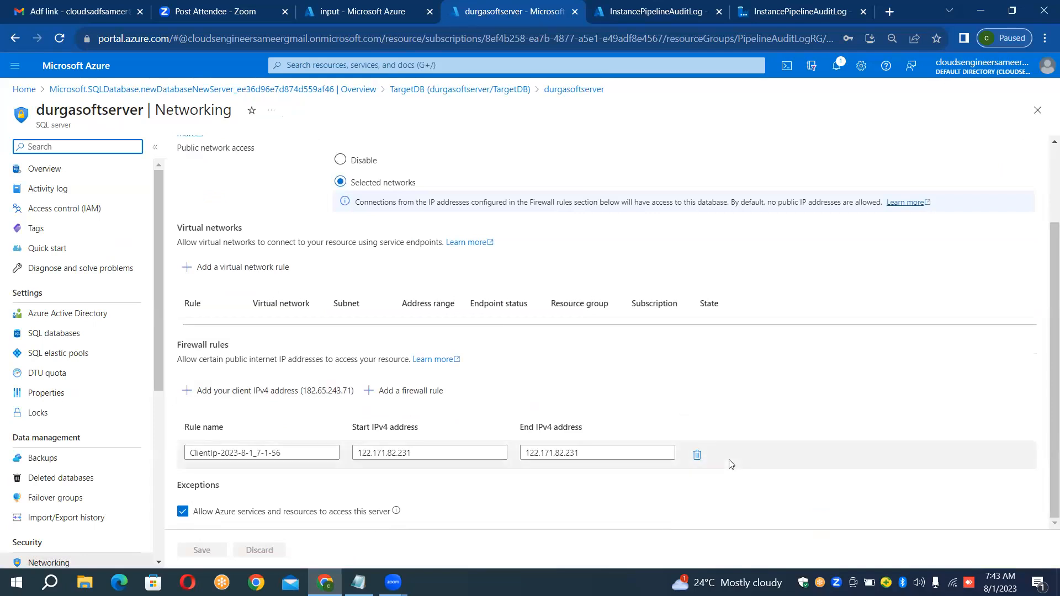
pyautogui.click(698, 456)
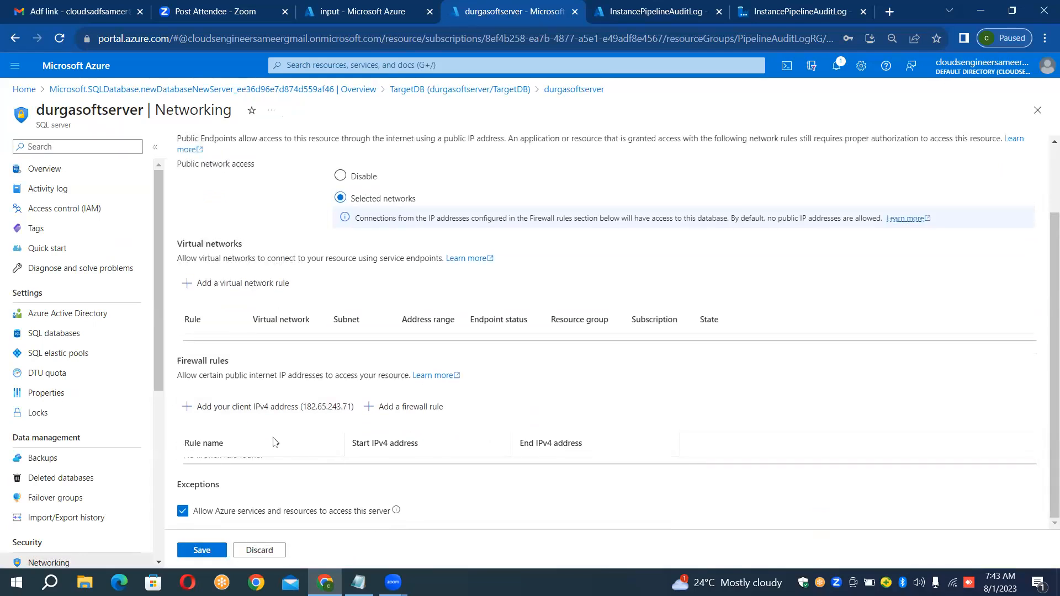
pyautogui.click(190, 408)
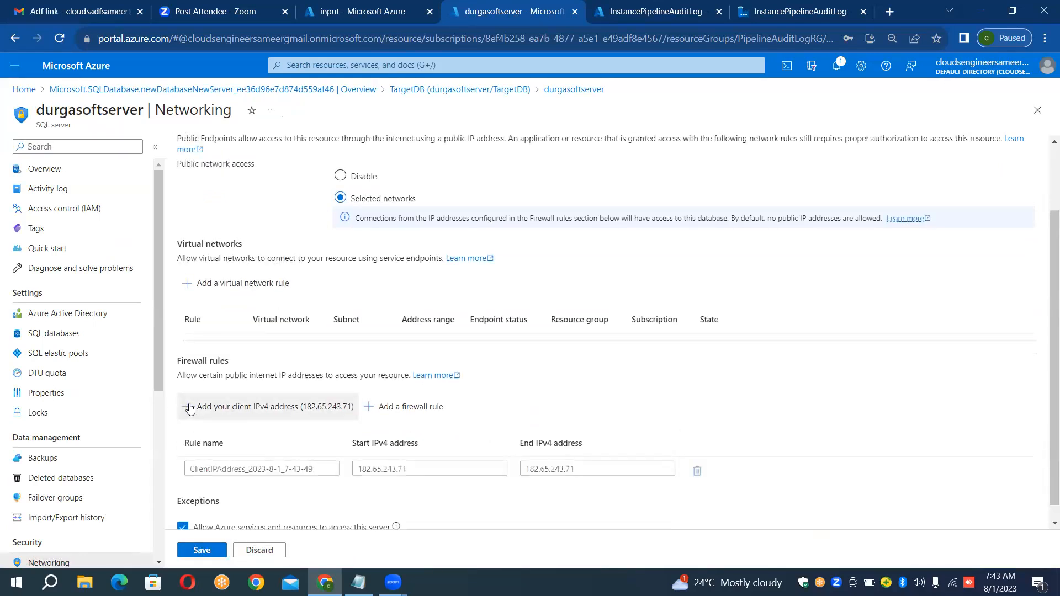
pyautogui.click(213, 551)
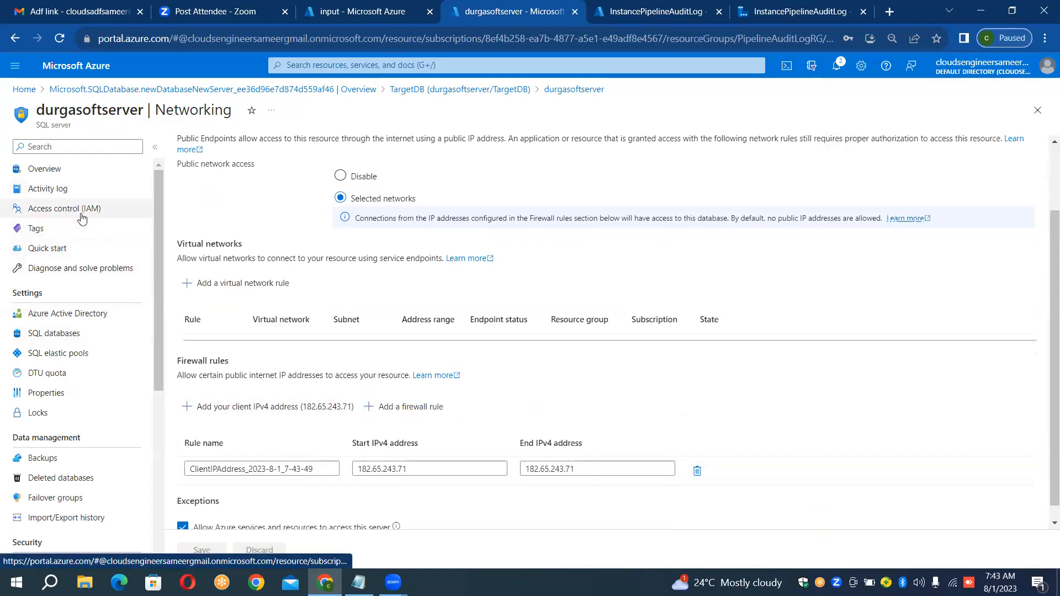
# Step: Return to TargetDB's query editor and log in with SQL server authentication, entering the admin account's password
pyautogui.click(85, 166)
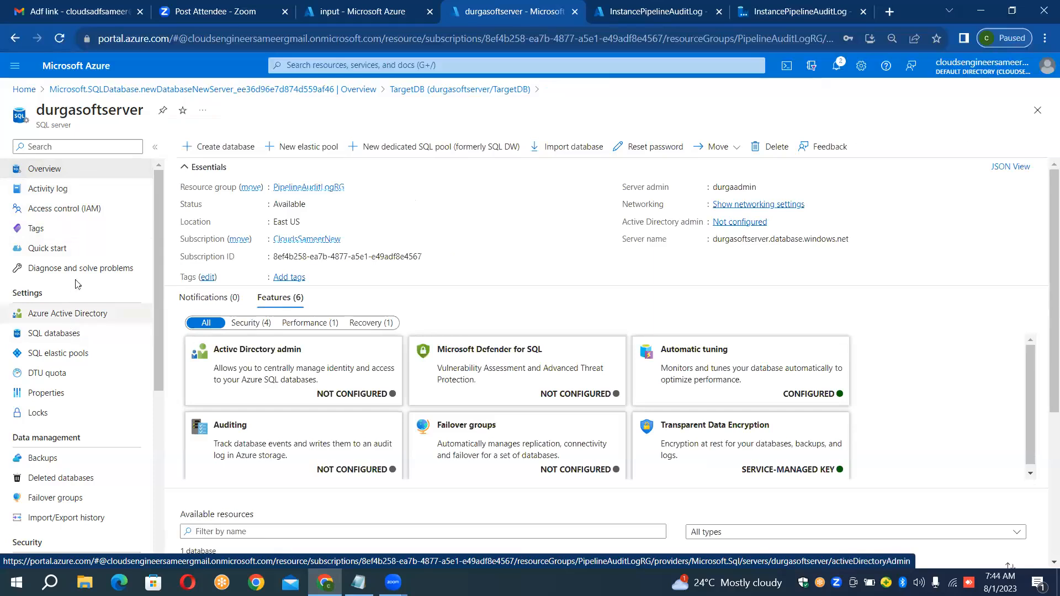
pyautogui.click(453, 104)
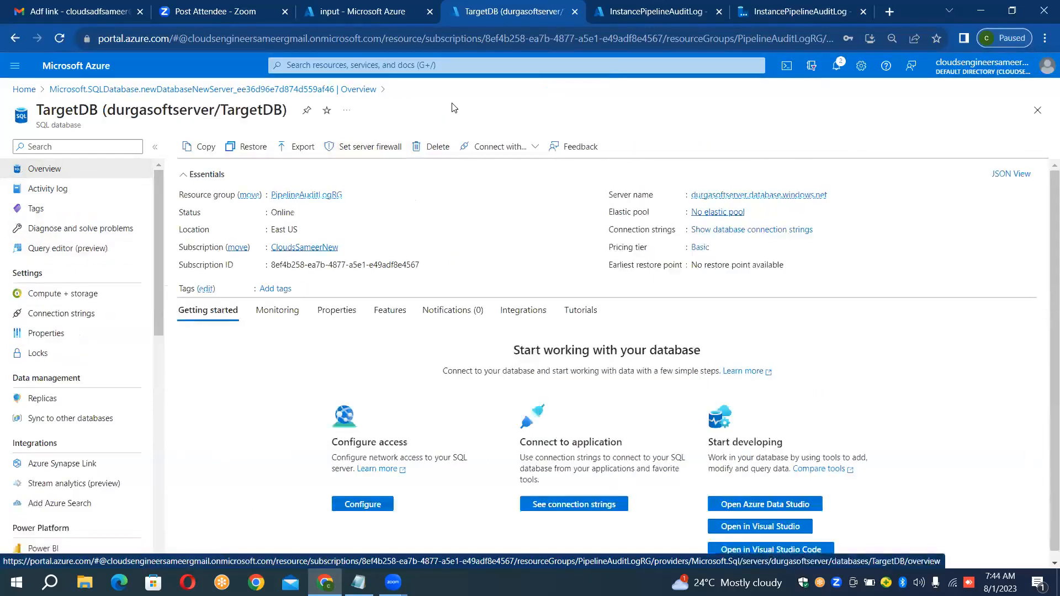
pyautogui.click(83, 248)
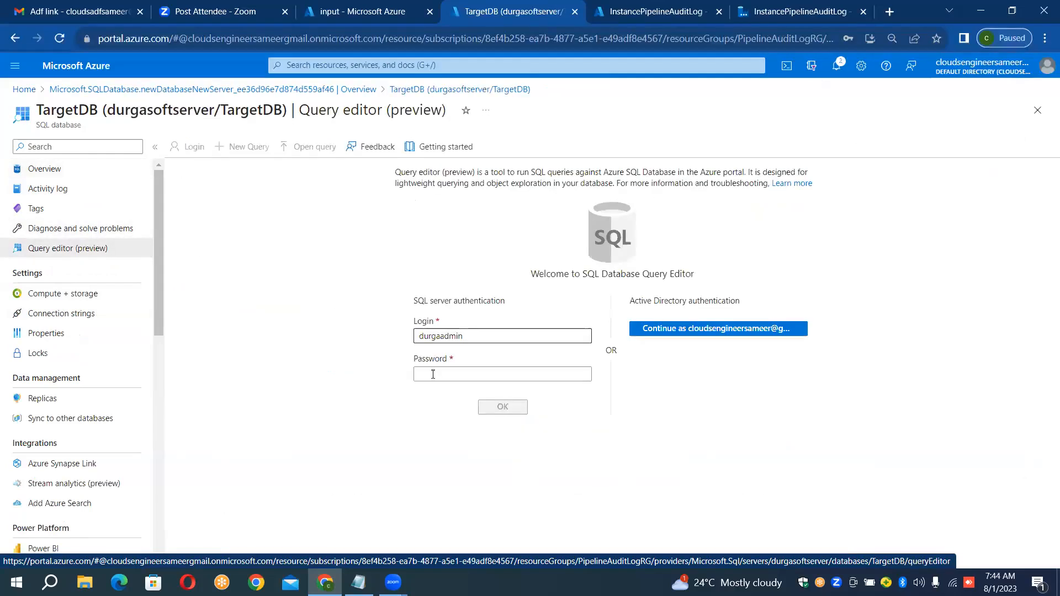
pyautogui.click(442, 376)
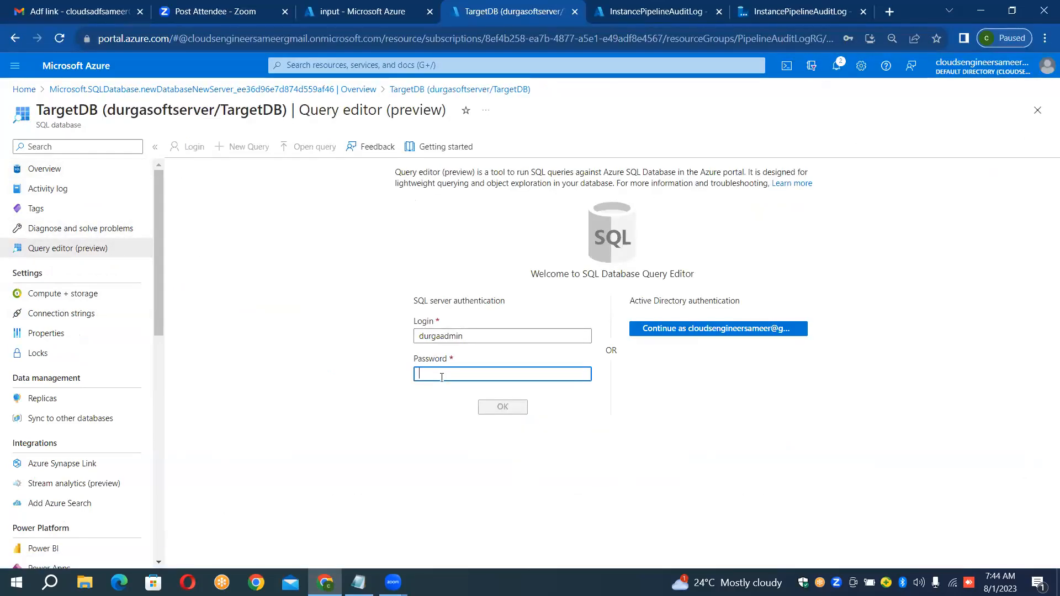
pyautogui.write('•••••••••')
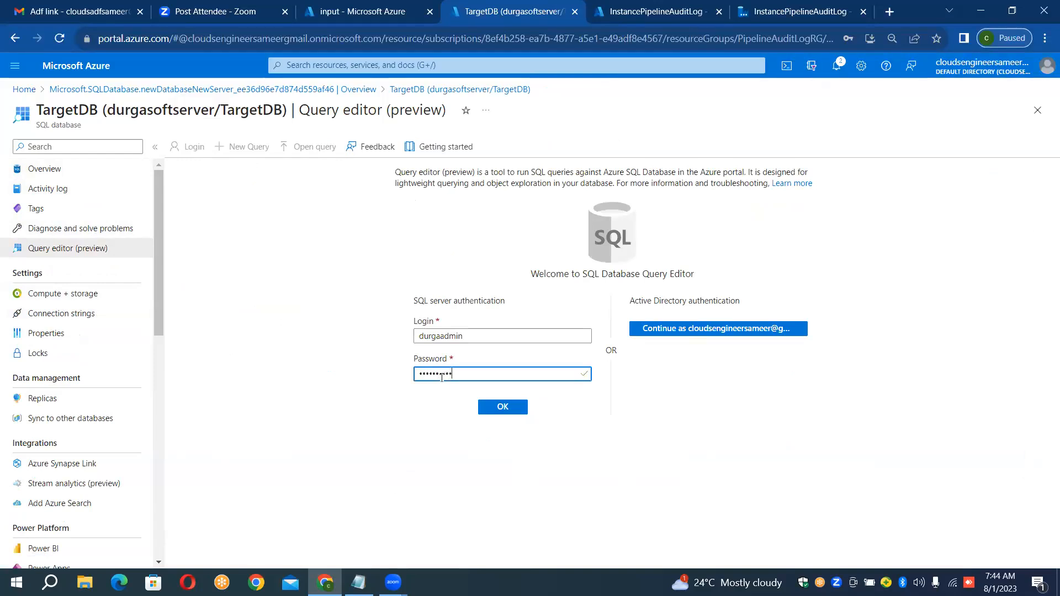
pyautogui.click(491, 407)
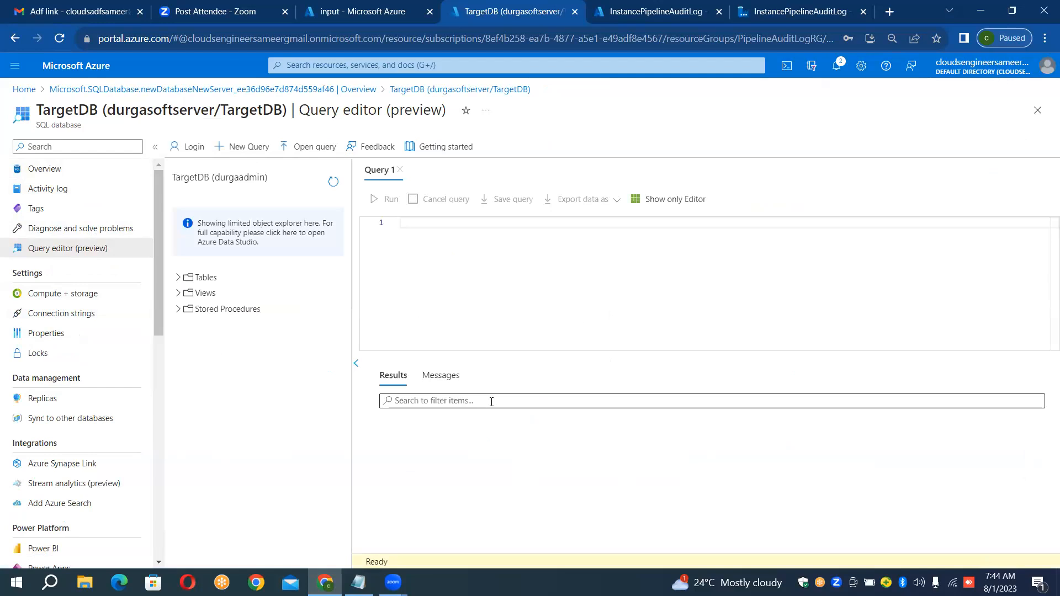
# Step: Drop the Airline table by running "drop table [dbo].[Airline];" and refresh the database's table list
pyautogui.click(177, 277)
pyautogui.click(426, 228)
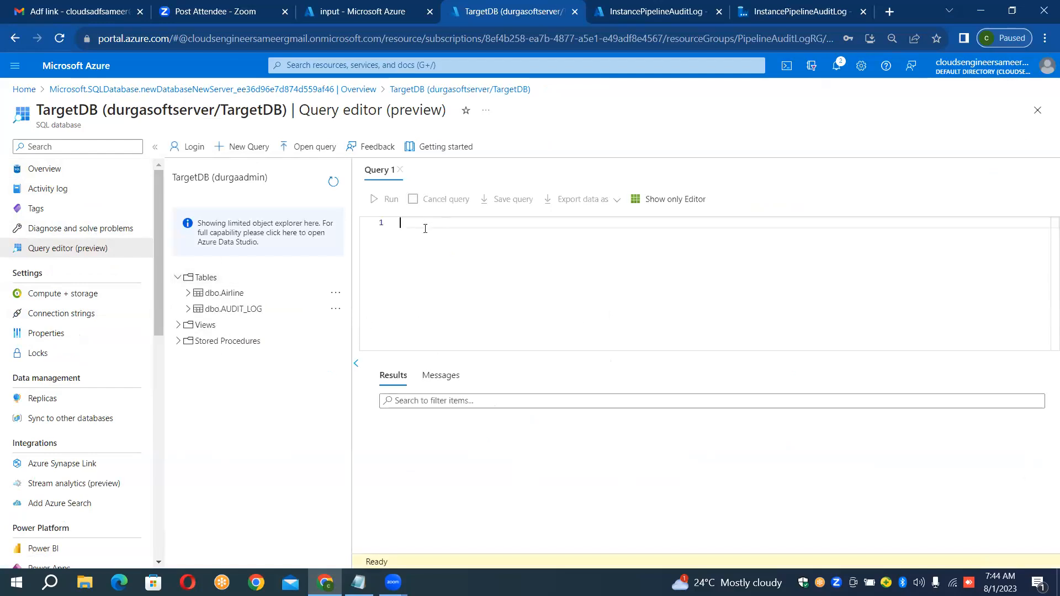
pyautogui.write('dri')
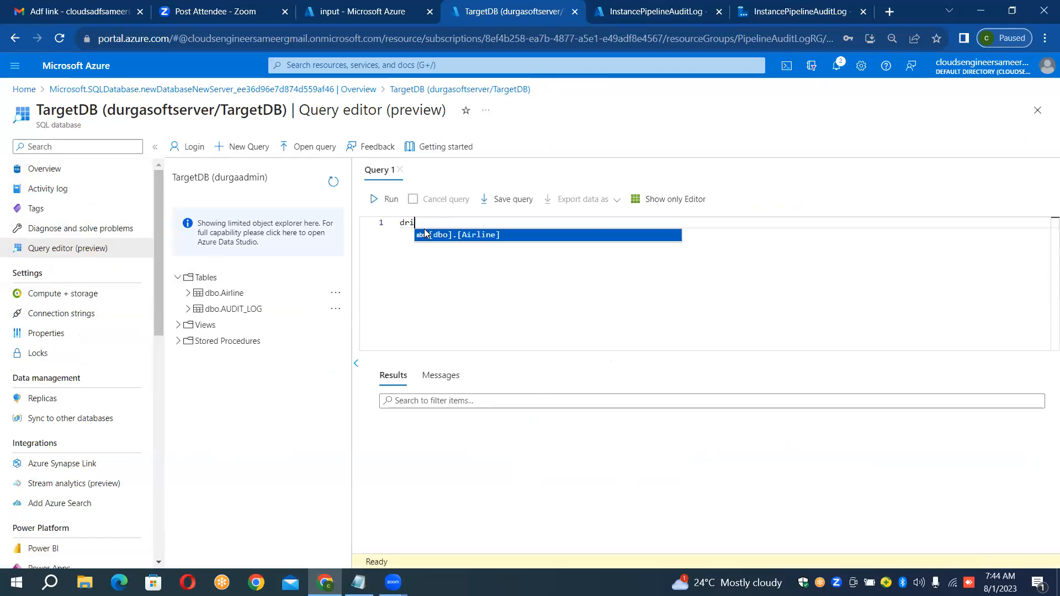
pyautogui.press('BackSpace')
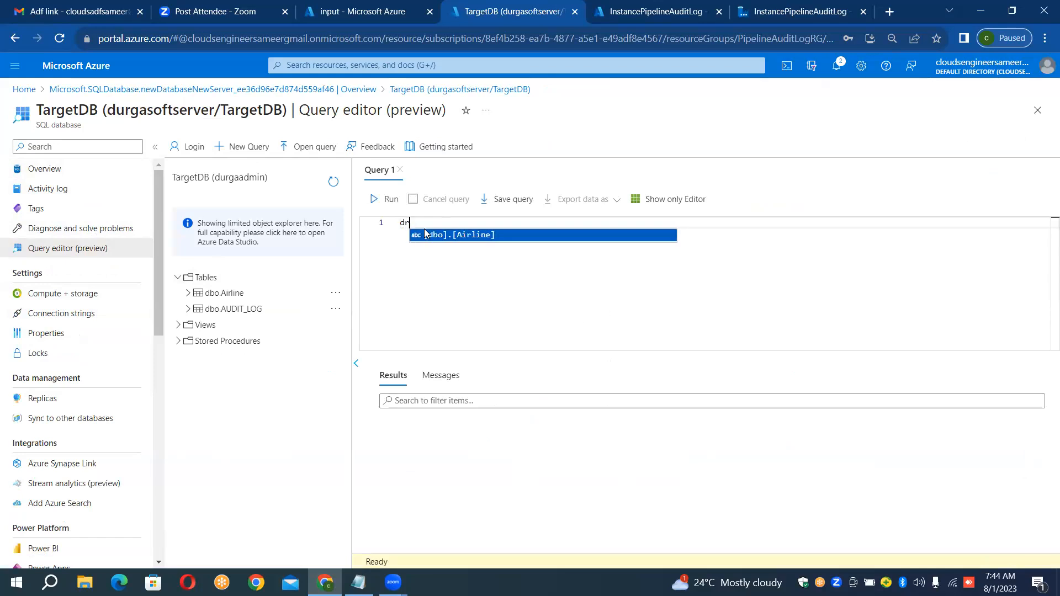
pyautogui.write('op tab')
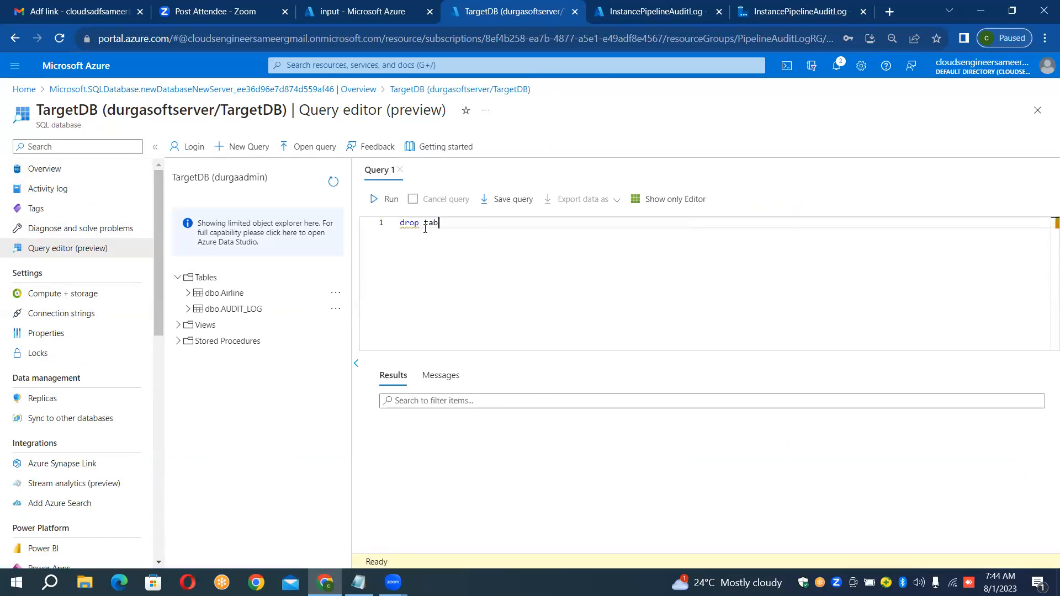
pyautogui.write('le Ai')
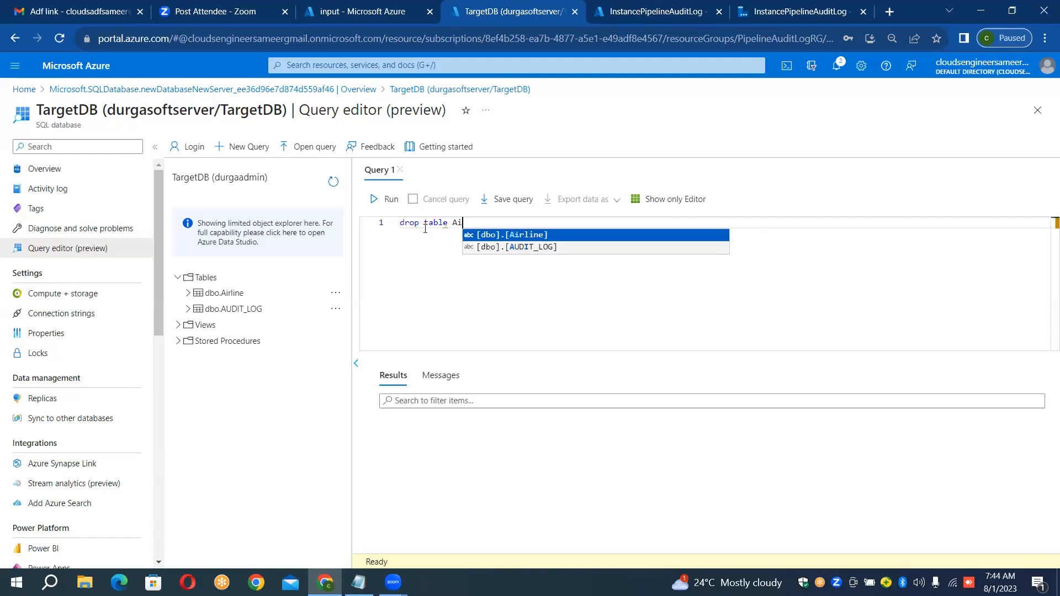
pyautogui.press('Return')
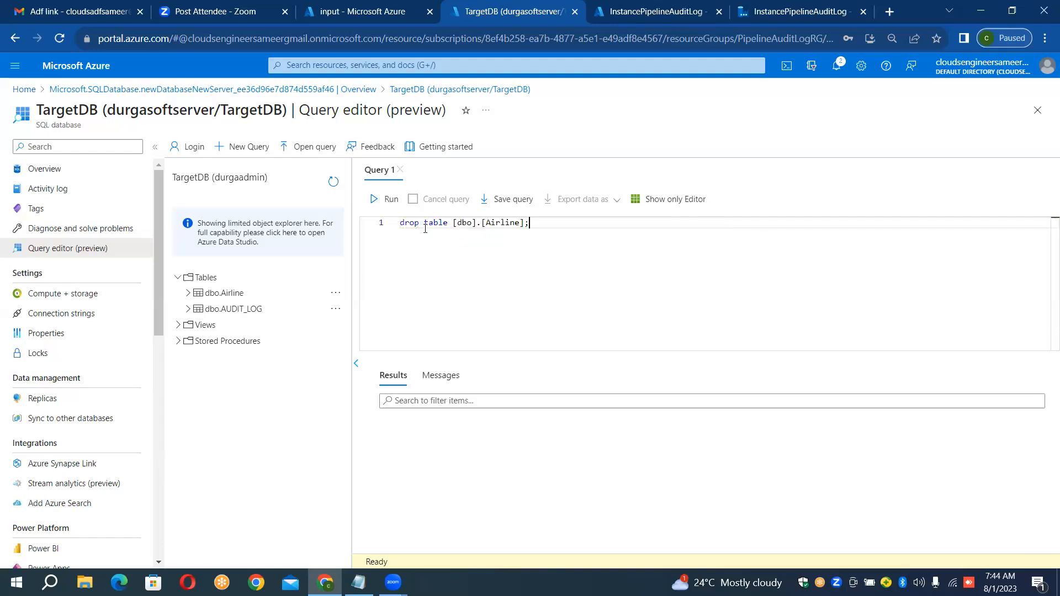
pyautogui.hotkey('shift', 'Home')
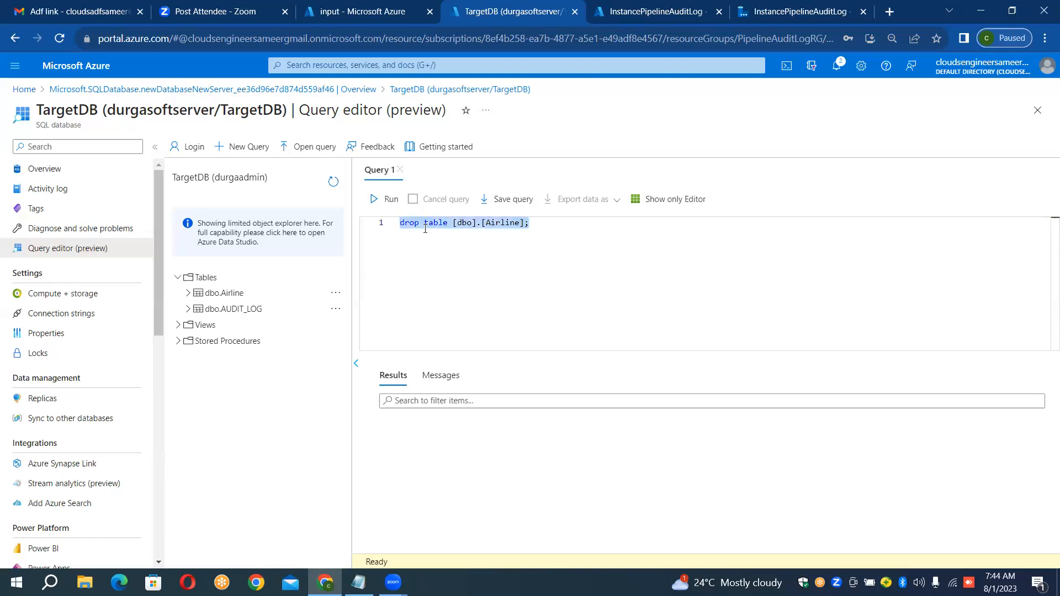
pyautogui.click(387, 200)
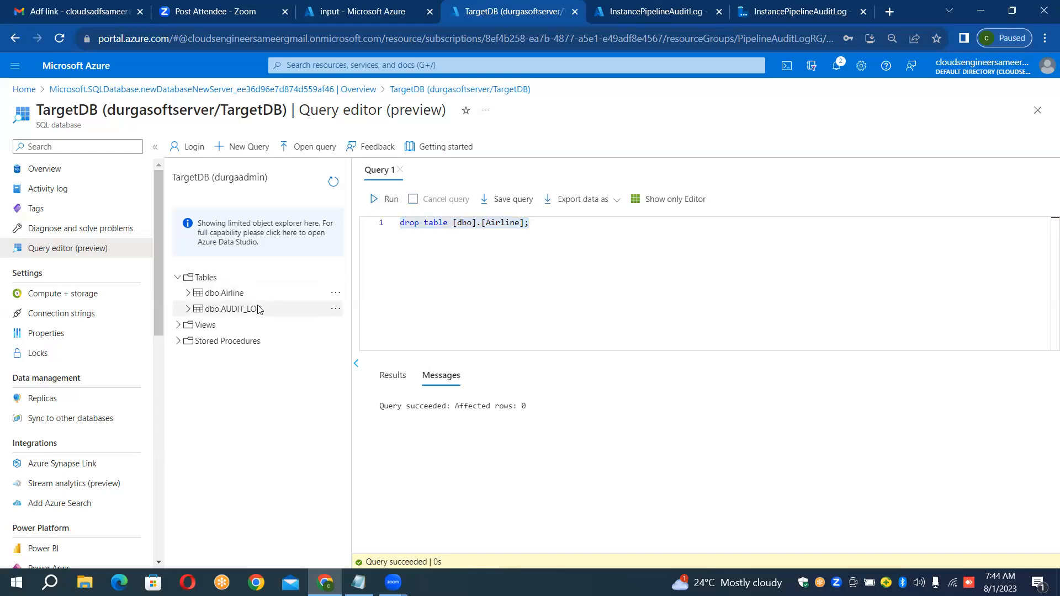
pyautogui.click(334, 182)
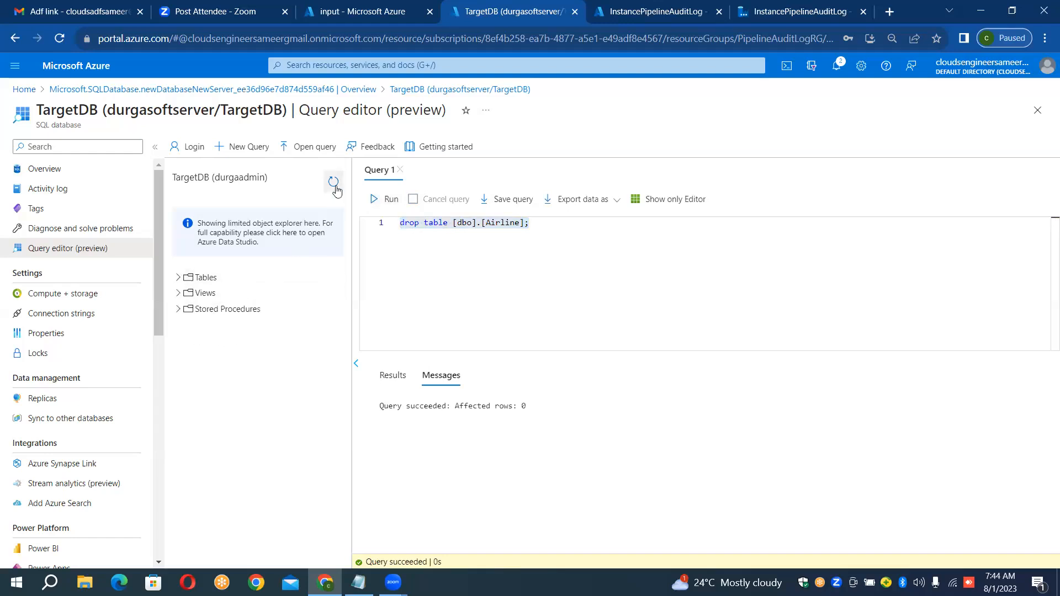
pyautogui.click(178, 278)
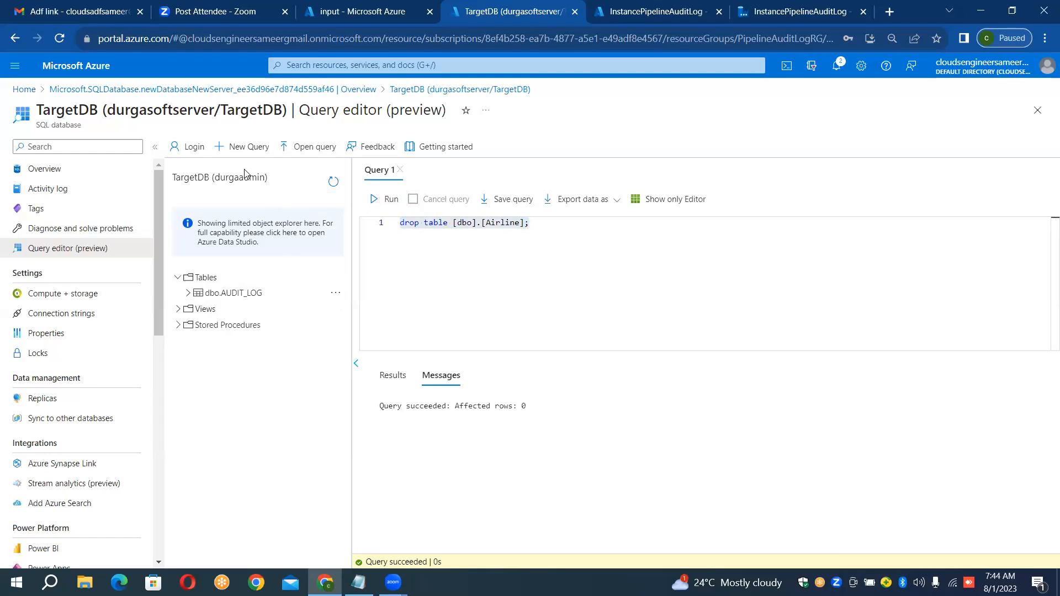
# Step: In the PL_Audit_Log pipeline, clear Copy data1's column mapping and set its sink table option to Auto create table
pyautogui.click(773, 8)
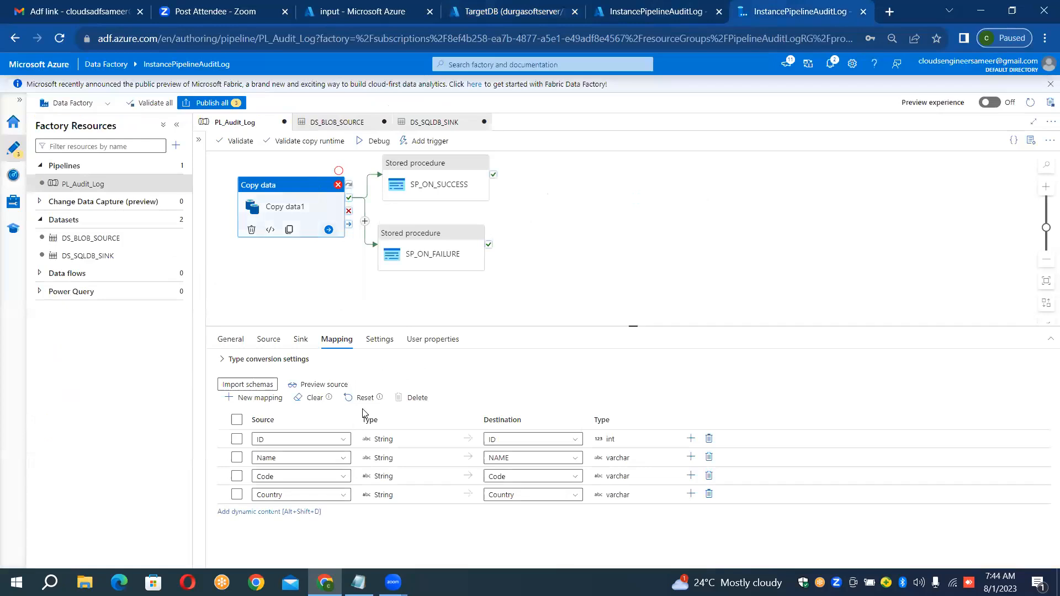
pyautogui.click(316, 399)
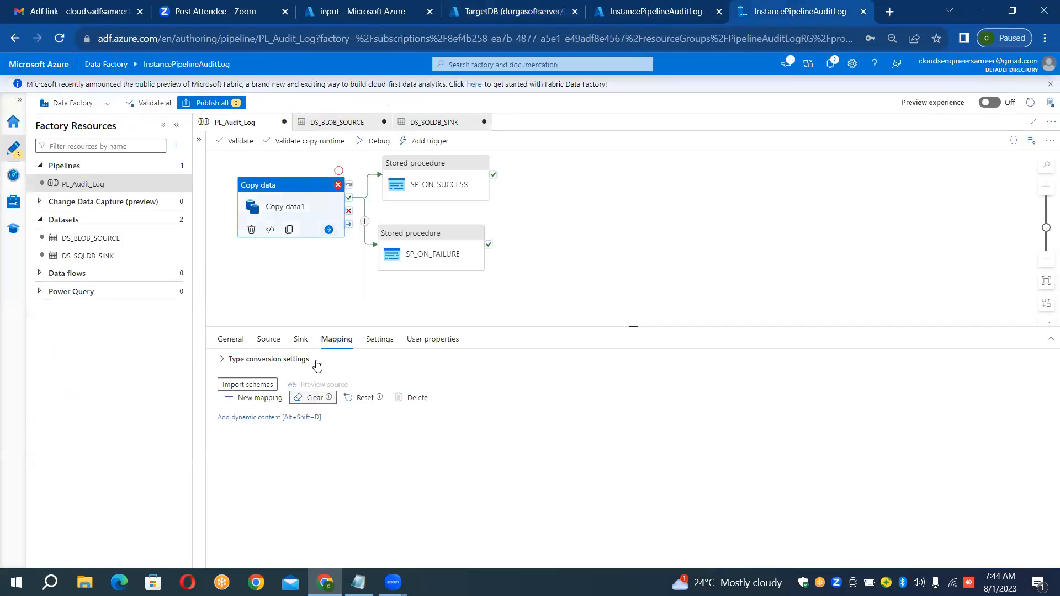
pyautogui.click(301, 340)
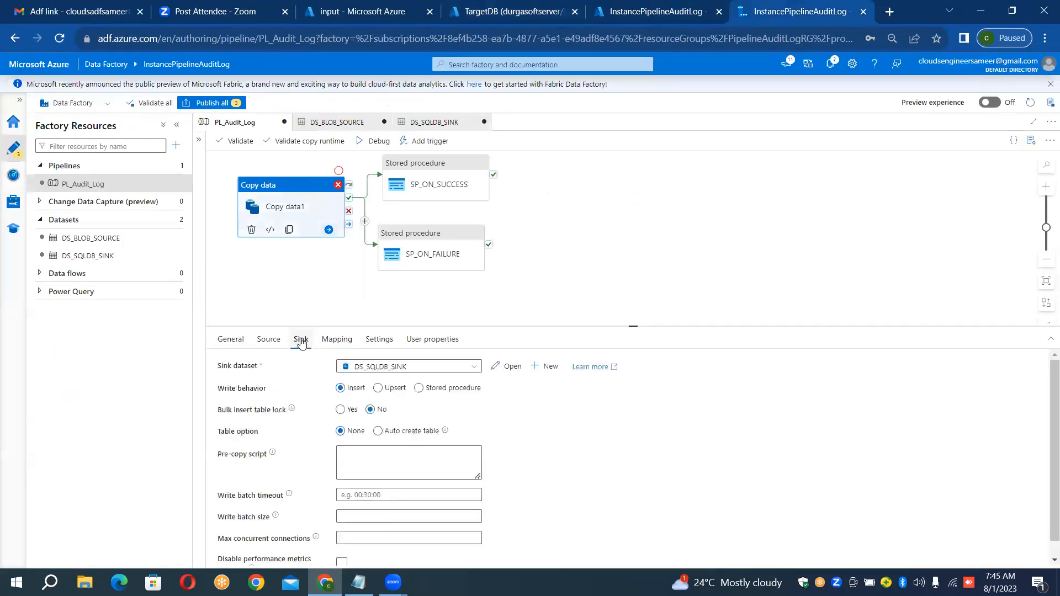
pyautogui.click(379, 433)
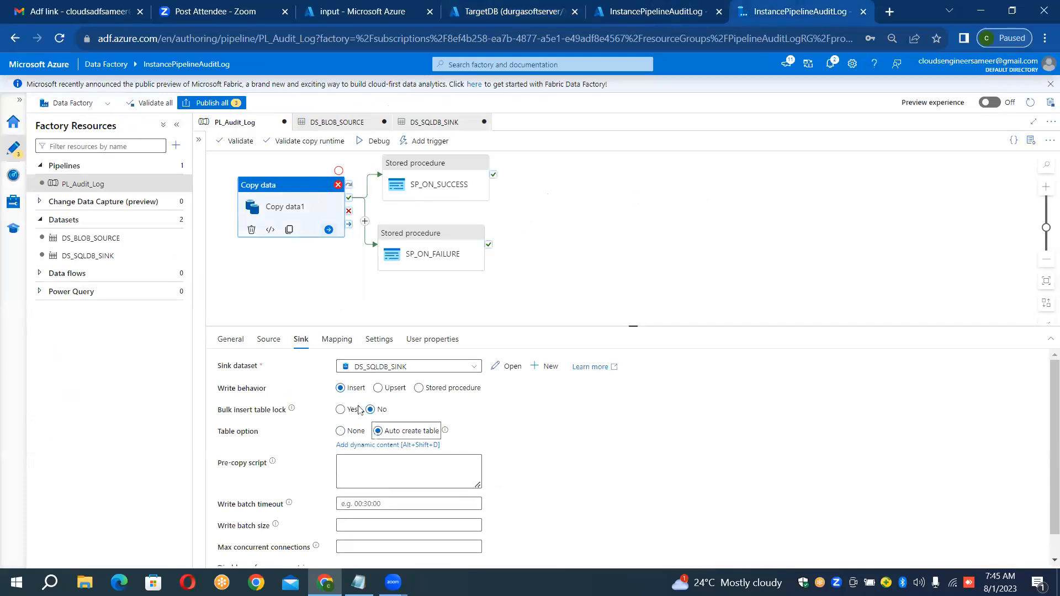
# Step: Check Copy data1's source and sink settings and run the pipeline in debug mode
pyautogui.click(276, 345)
pyautogui.click(303, 347)
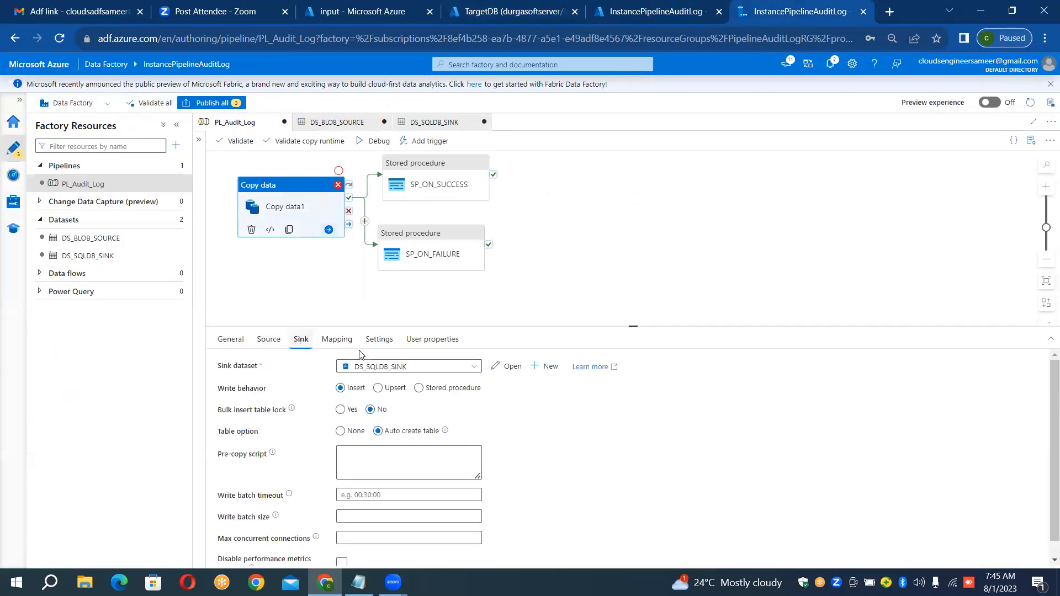
pyautogui.click(377, 143)
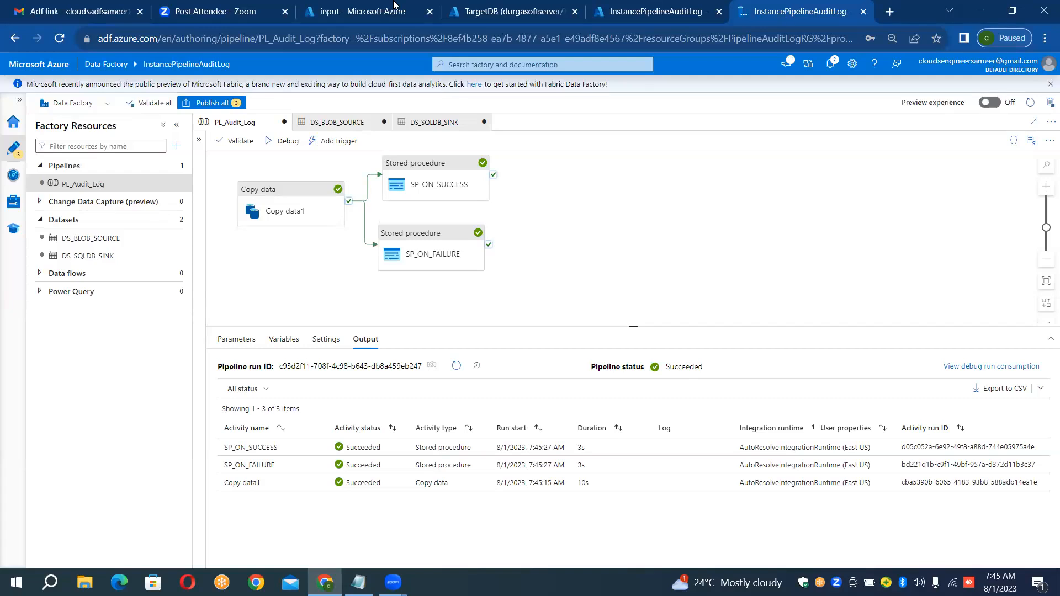
# Step: Switch back to TargetDB's query editor, refresh the object list and look for the Airline table under Tables
pyautogui.click(486, 11)
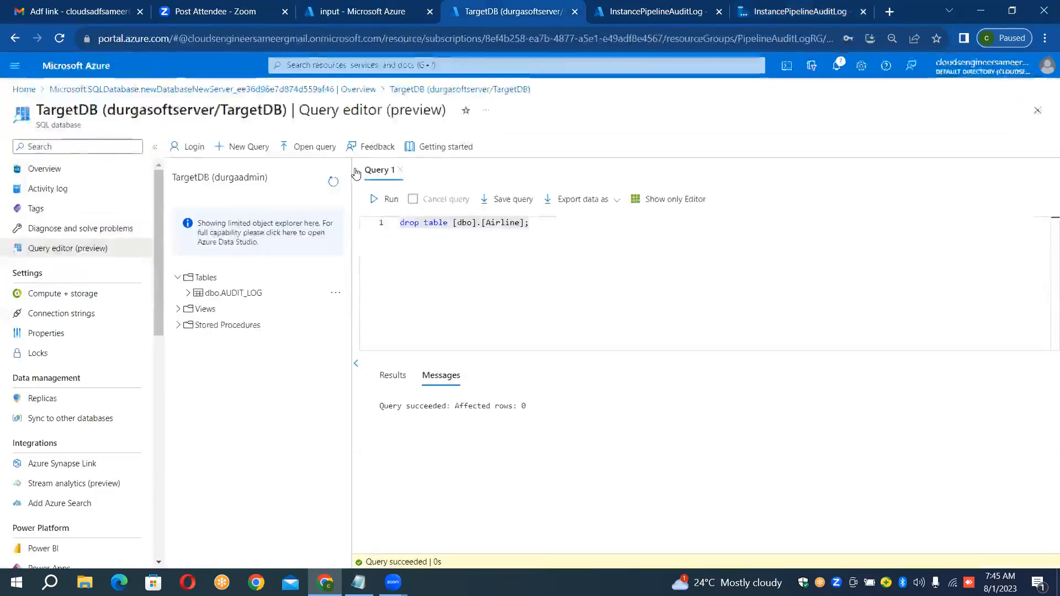
pyautogui.click(332, 183)
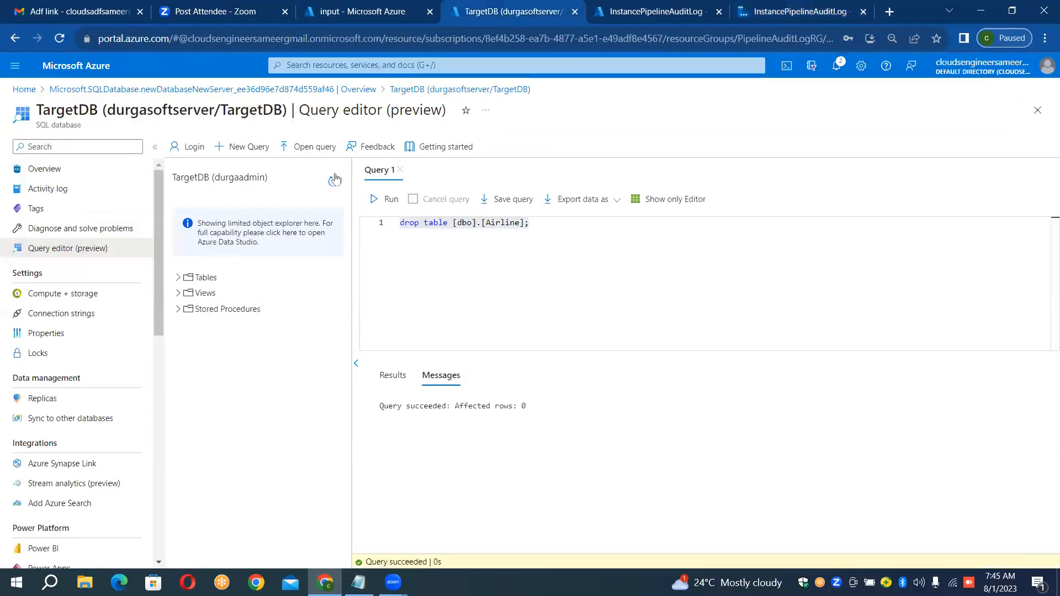
pyautogui.click(200, 278)
pyautogui.click(222, 292)
# Step: Add the query "SELECT * FROM [dbo].[Airline];" below the drop statement and run only that query
pyautogui.click(544, 226)
pyautogui.press('Return')
pyautogui.press('Return')
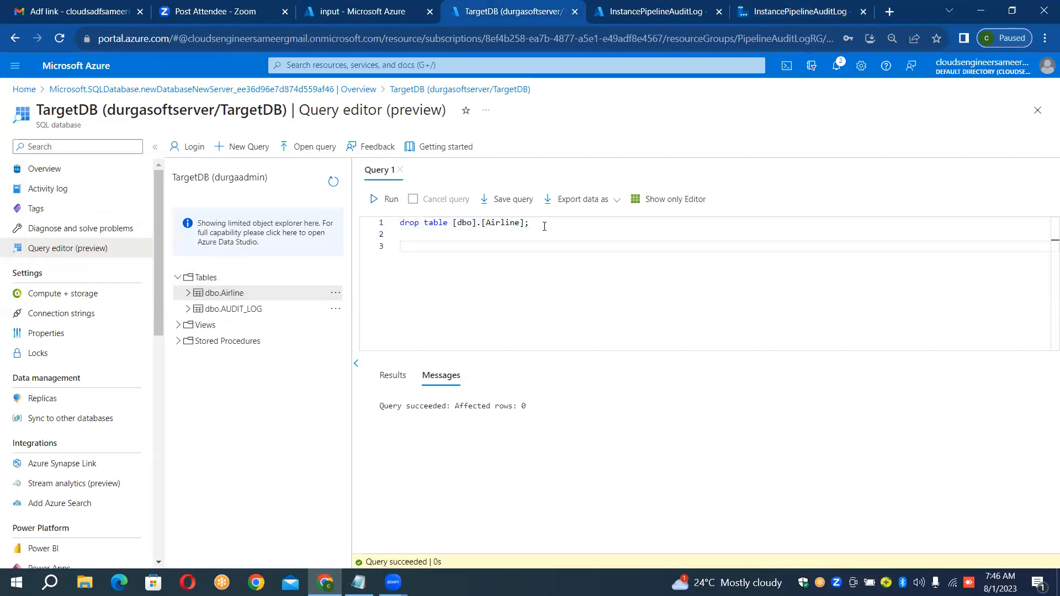
pyautogui.write('SE:E')
pyautogui.press('BackSpace')
pyautogui.write('ELECT * FROM AI')
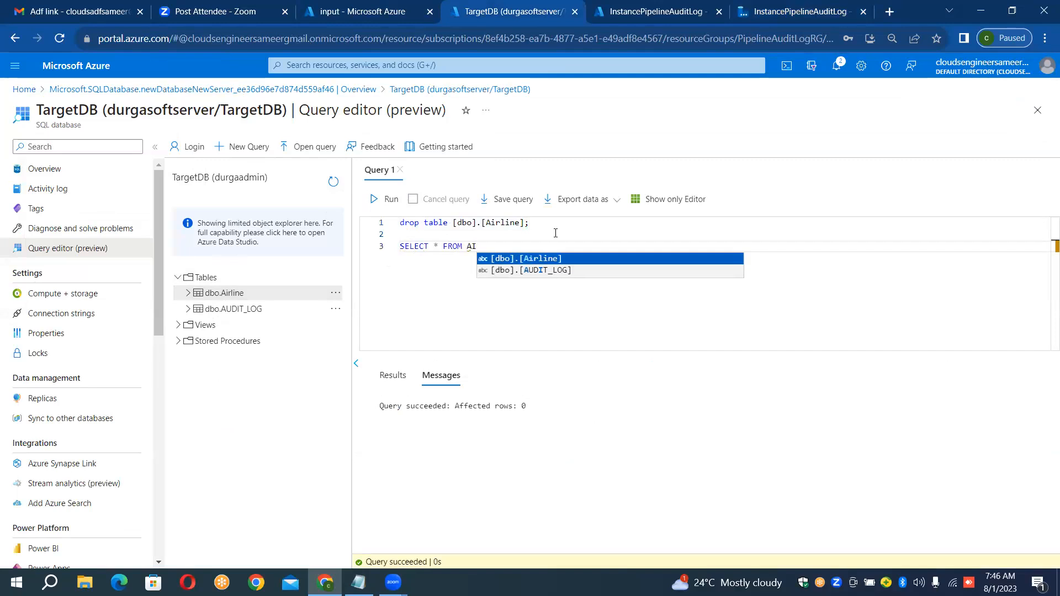
pyautogui.press('Return')
pyautogui.hotkey('shift', 'Home')
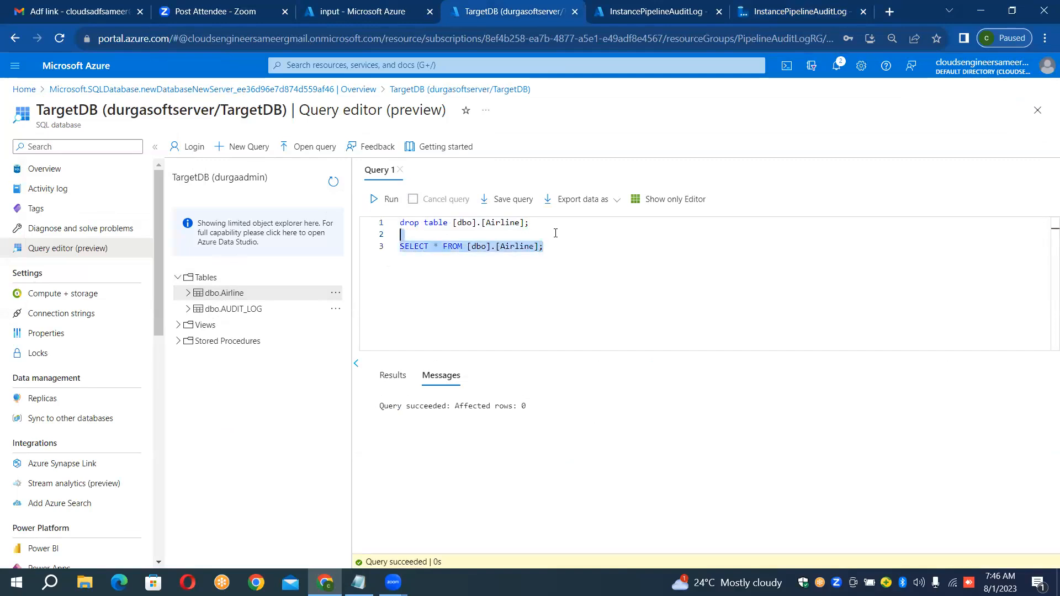
pyautogui.click(389, 203)
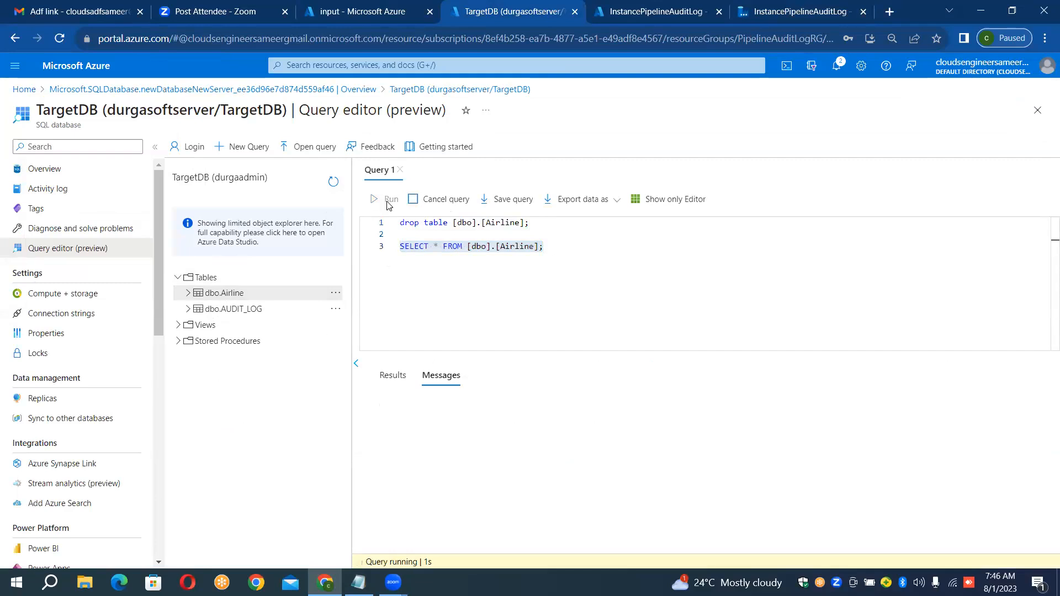
# Step: Add and run "SELECT * FROM [dbo].[AUDIT_LOG];" and examine the logged pipeline run columns
pyautogui.click(546, 253)
pyautogui.press('Return')
pyautogui.press('Return')
pyautogui.write('SELEC')
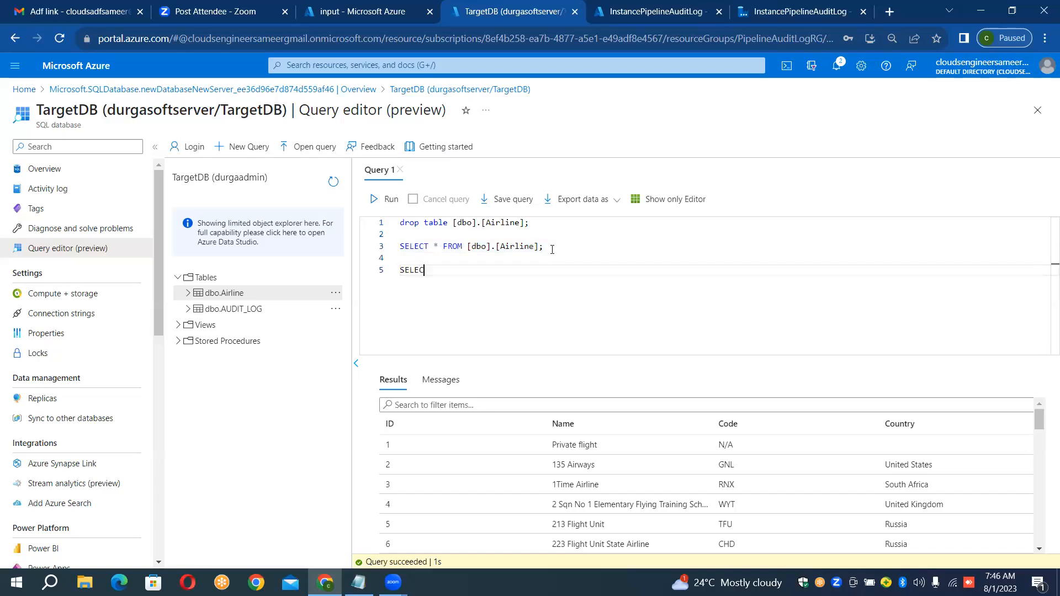
pyautogui.write('T * FROM AU')
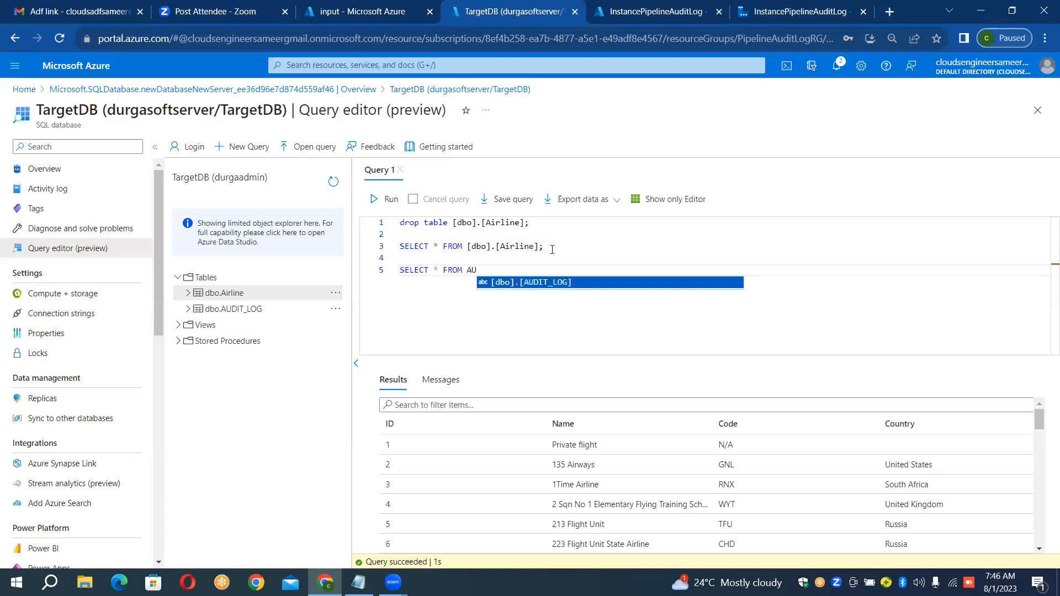
pyautogui.press('Tab')
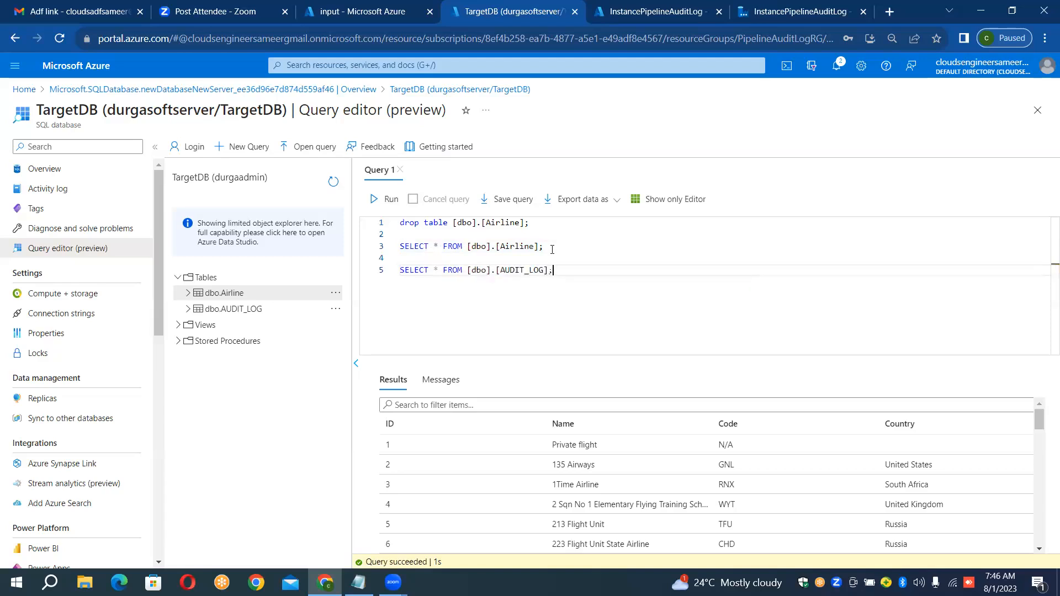
pyautogui.hotkey('shift', 'Home')
pyautogui.click(389, 199)
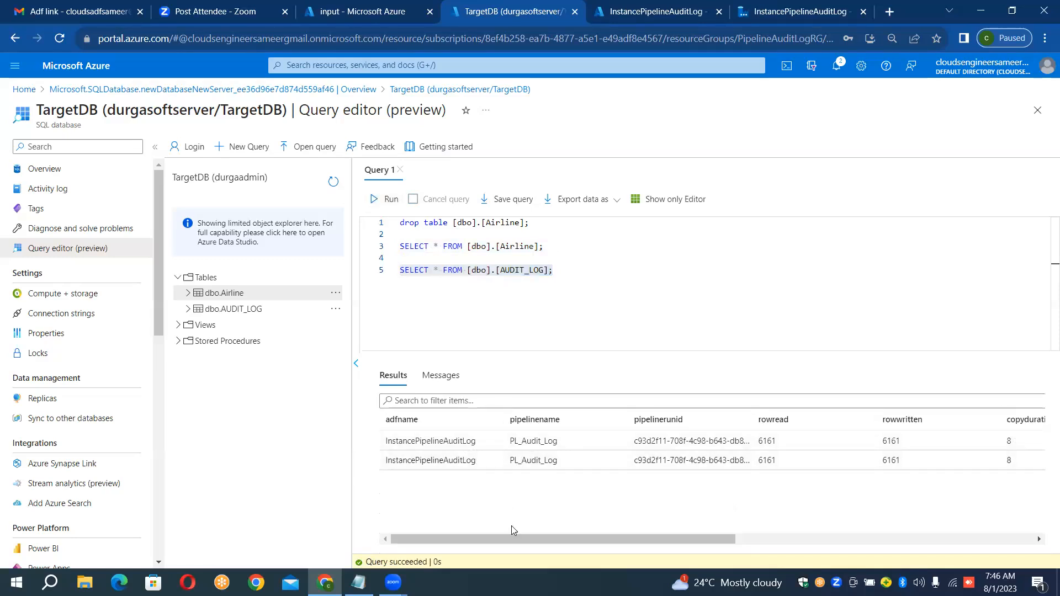
pyautogui.moveTo(514, 536); pyautogui.dragTo(492, 515)
# Step: In the PL_Audit_Log pipeline, change the connection from Copy data1 to SP_ON_FAILURE to the Failure condition
pyautogui.click(768, 16)
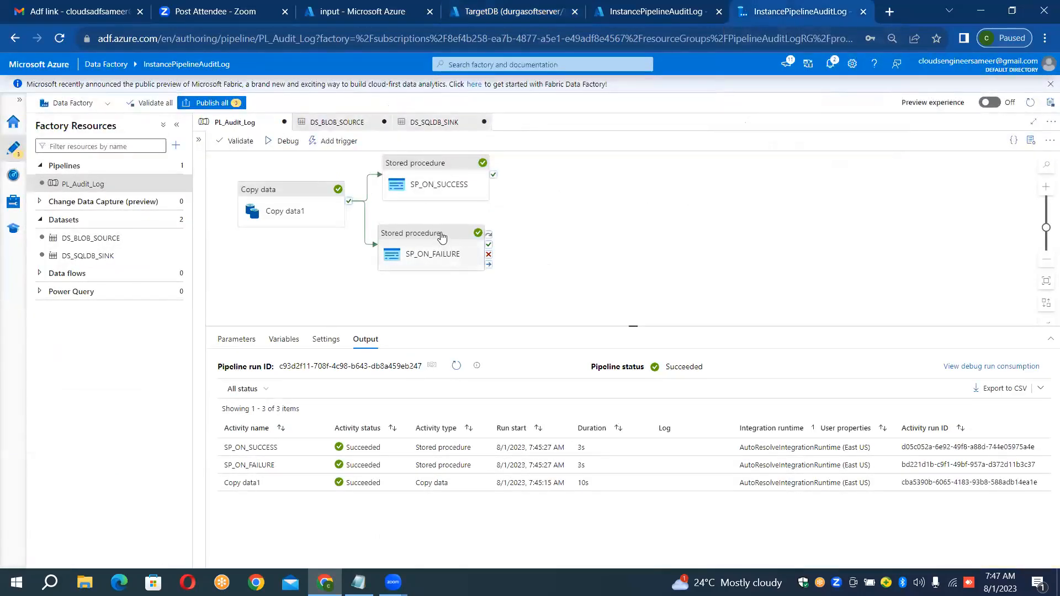
pyautogui.rightClick(364, 211)
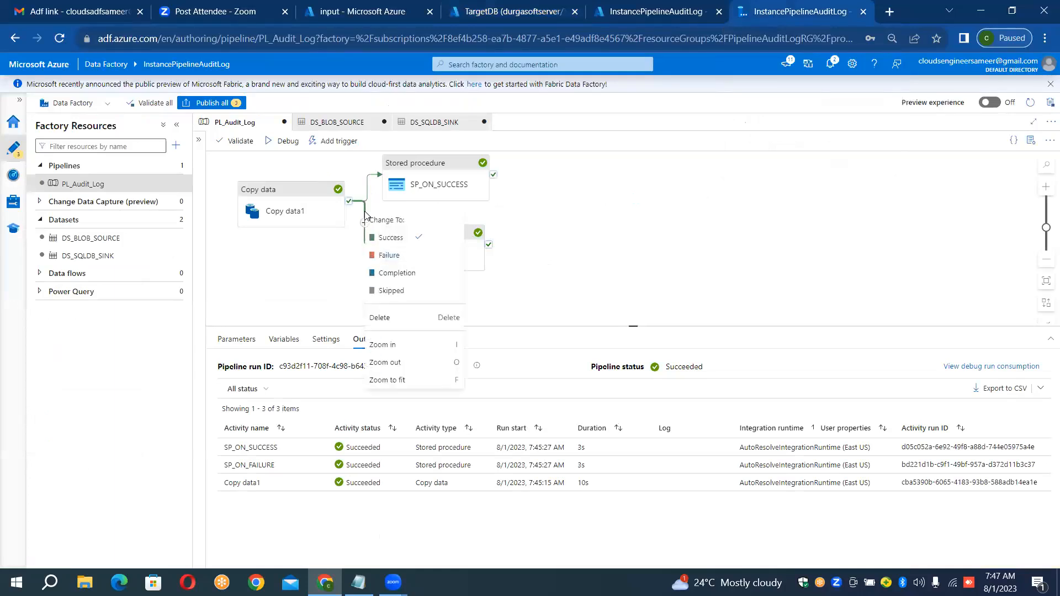
pyautogui.click(388, 255)
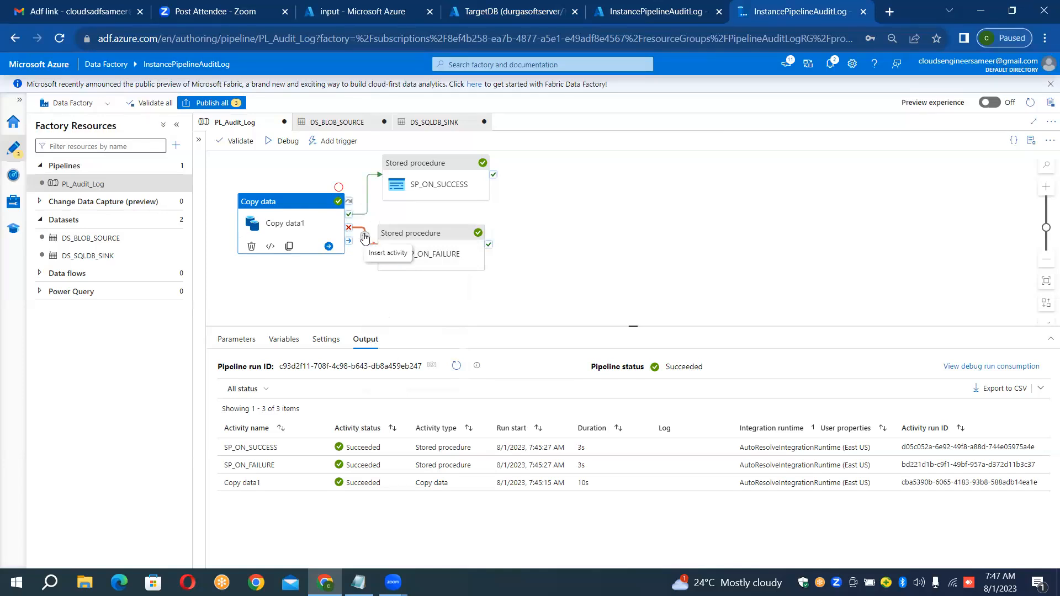
# Step: Run the PL_Audit_Log pipeline in debug mode and refresh its run status
pyautogui.click(270, 144)
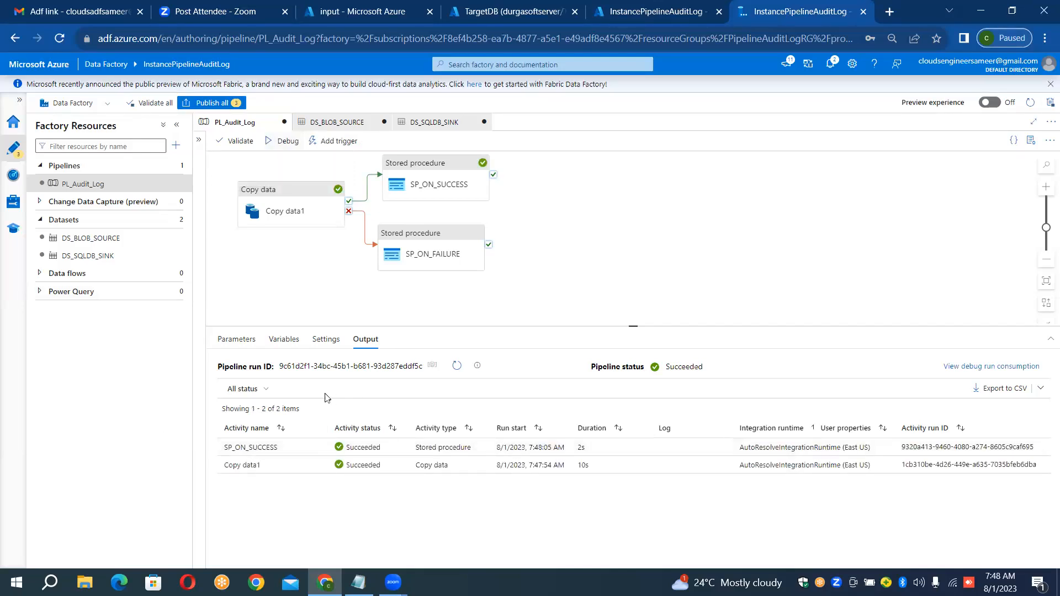
pyautogui.click(457, 366)
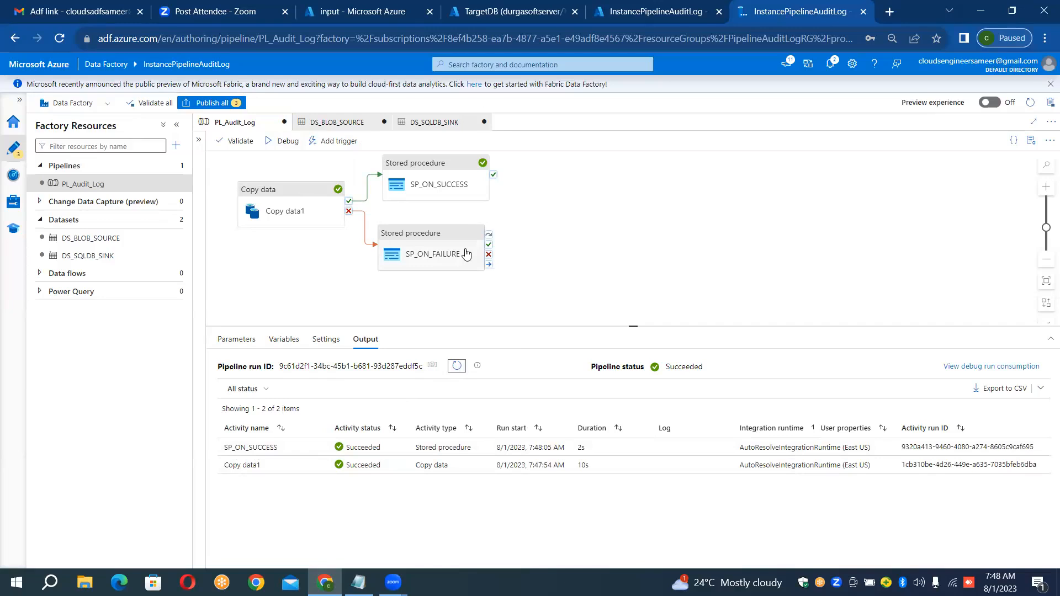
# Step: In TargetDB's query editor, rerun only the AUDIT_LOG select query and examine the logged pipeline runs
pyautogui.click(529, 11)
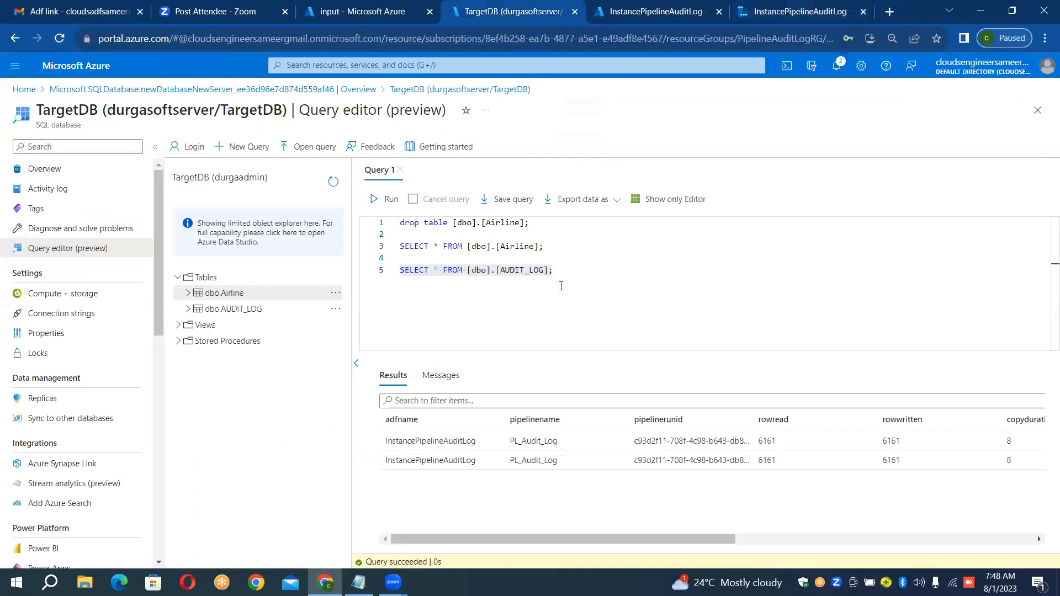
pyautogui.click(554, 271)
pyautogui.hotkey('shift', 'Home')
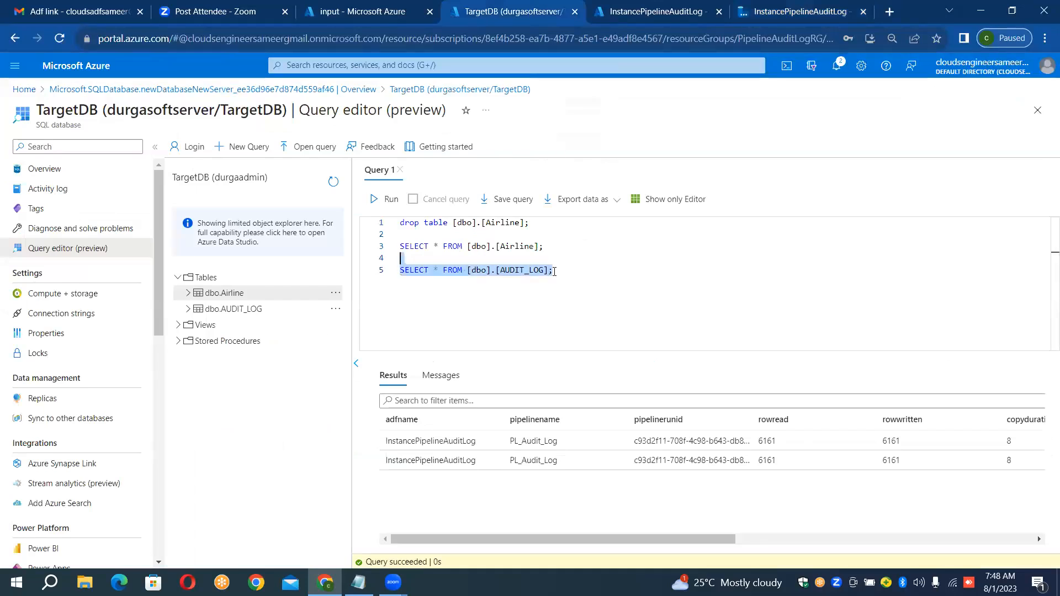
pyautogui.click(375, 197)
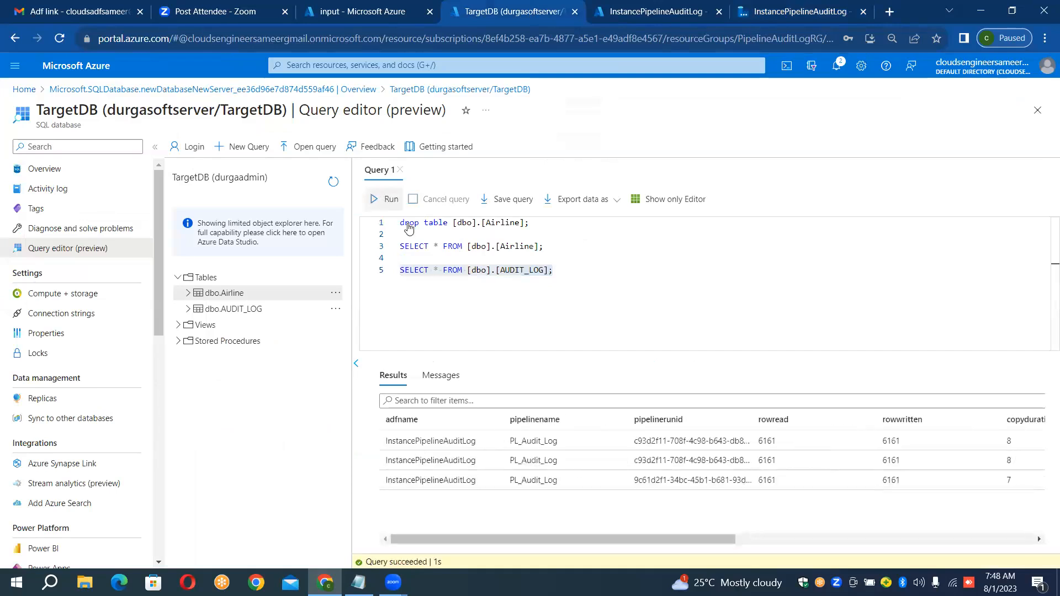
pyautogui.moveTo(527, 538); pyautogui.dragTo(531, 569)
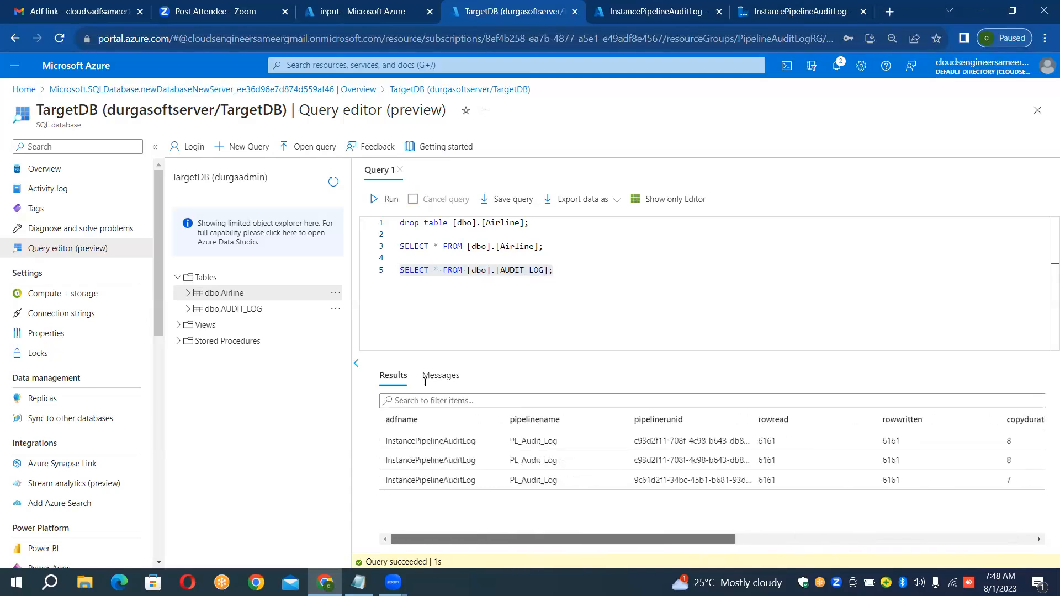
# Step: Run only the Airline select query and check its messages for the affected row count
pyautogui.click(551, 243)
pyautogui.hotkey('shift', 'Home')
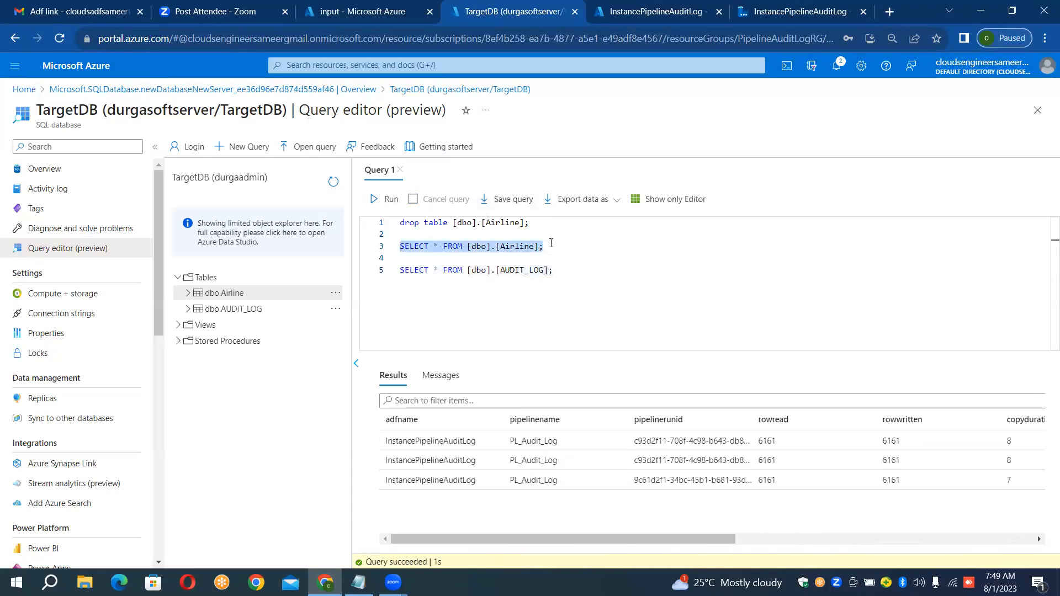
pyautogui.click(385, 196)
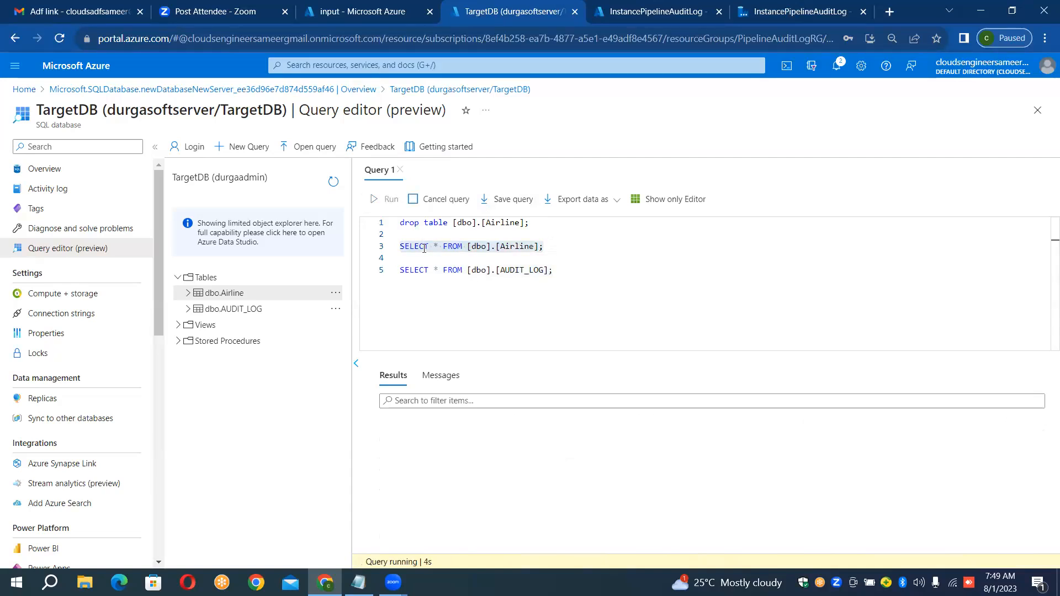
pyautogui.click(425, 381)
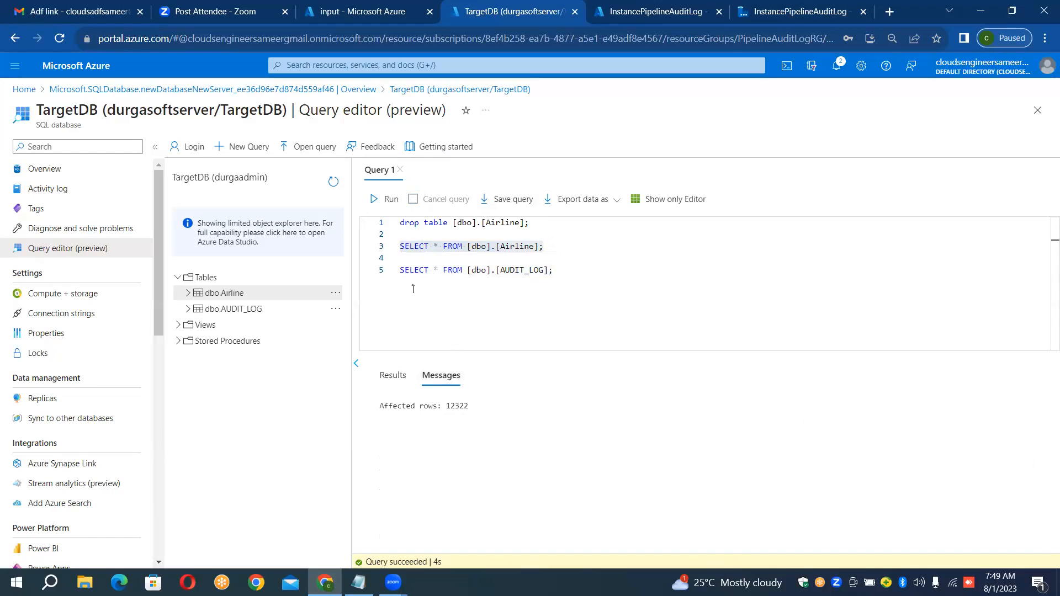
# Step: Return to the PL_Audit_Log pipeline and examine the pipelinerunid and rowread parameter expressions of the SP_ON_SUCCESS activity
pyautogui.click(663, 14)
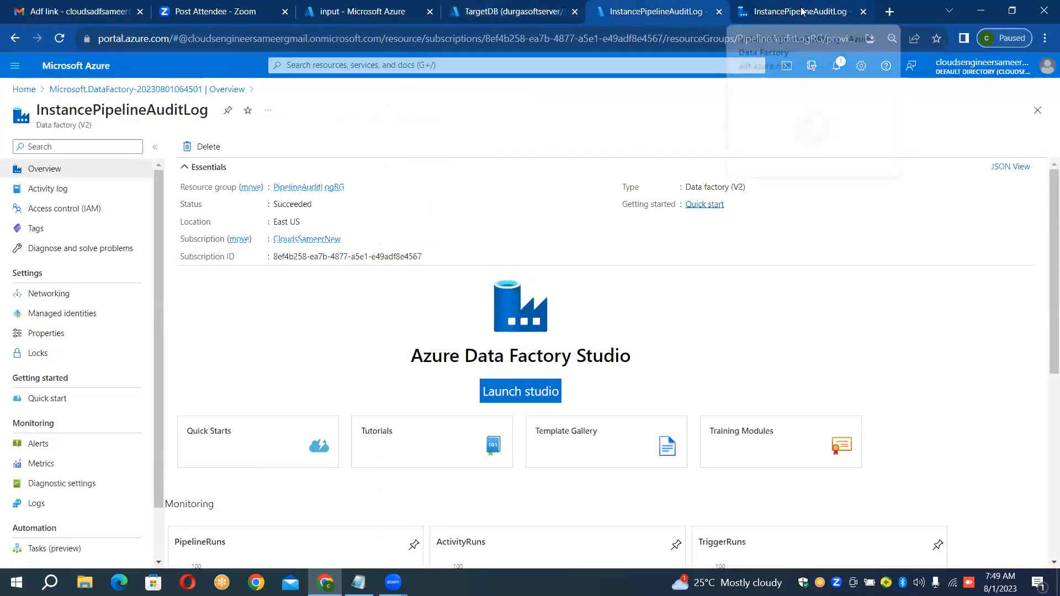
pyautogui.click(802, 11)
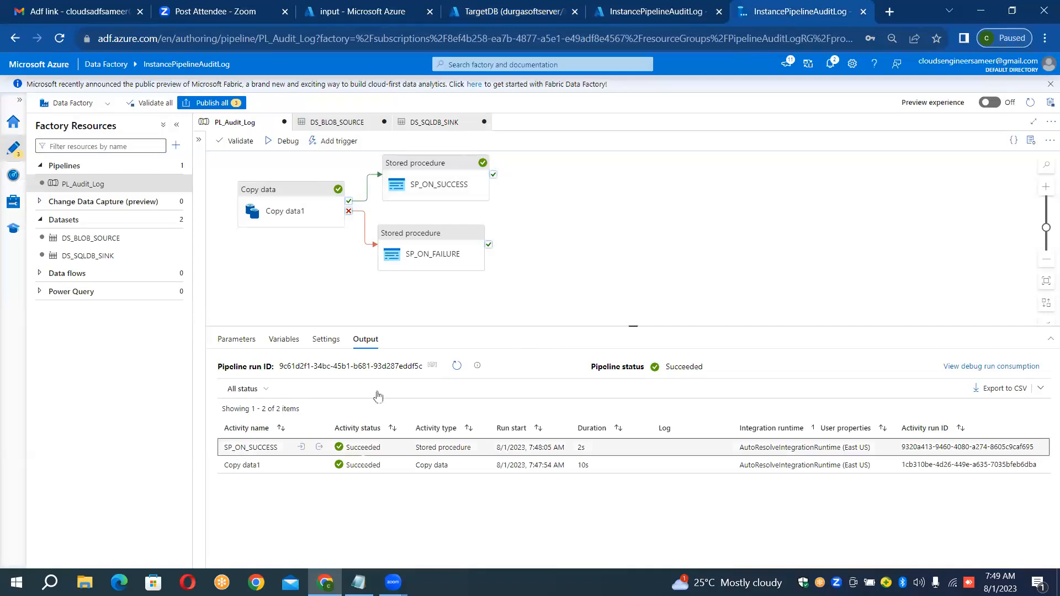
pyautogui.click(429, 187)
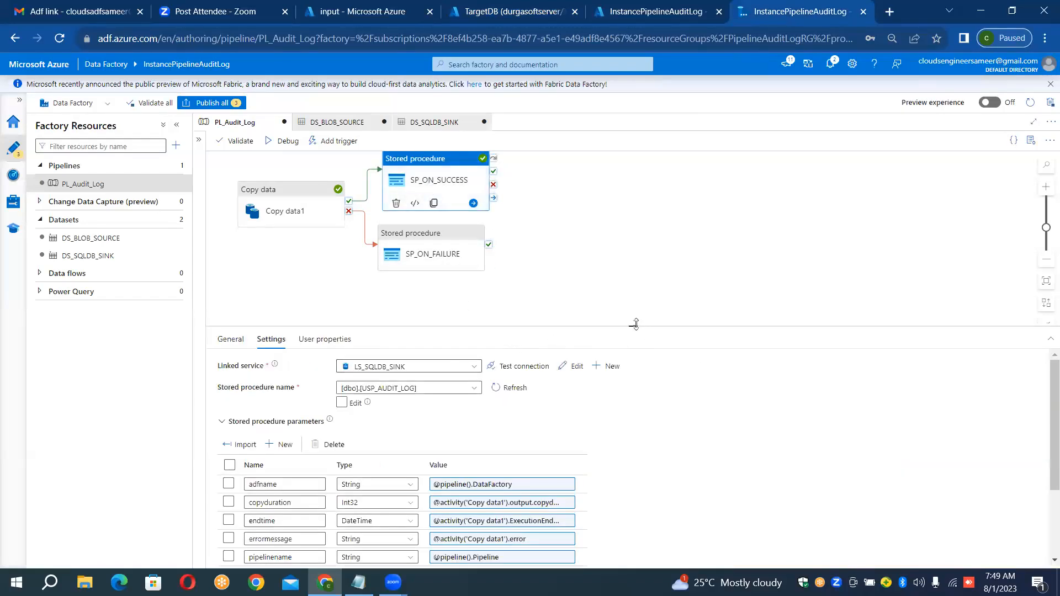
pyautogui.moveTo(633, 326); pyautogui.dragTo(632, 234)
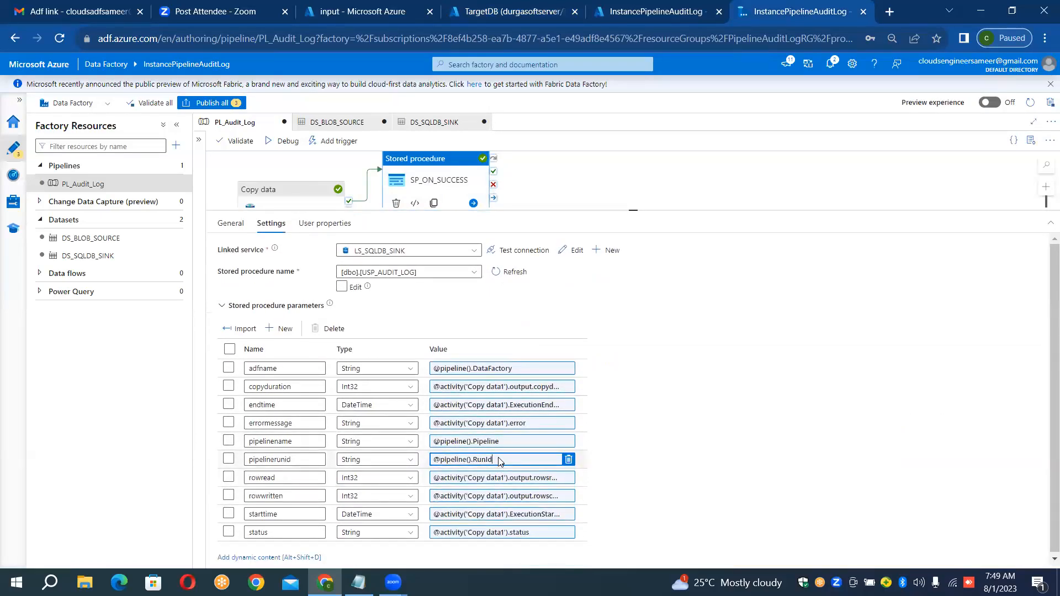
pyautogui.click(499, 461)
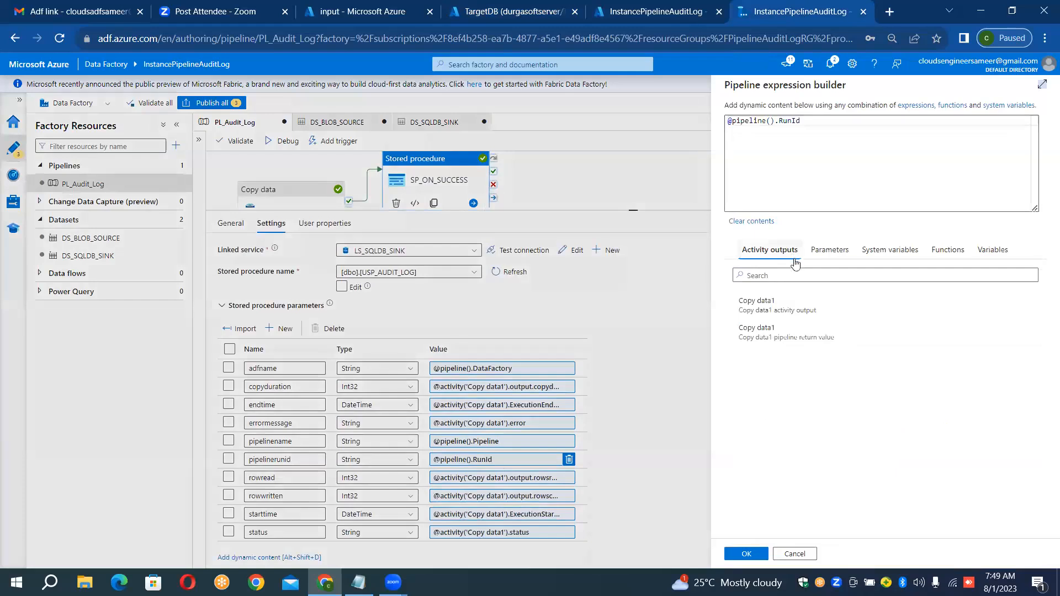
pyautogui.click(817, 122)
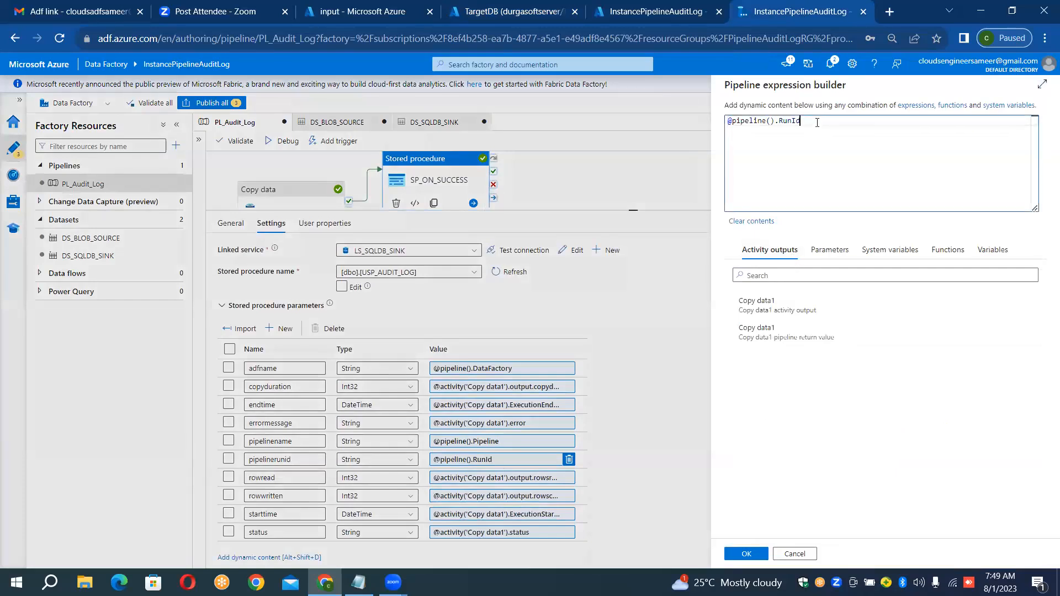
pyautogui.click(796, 557)
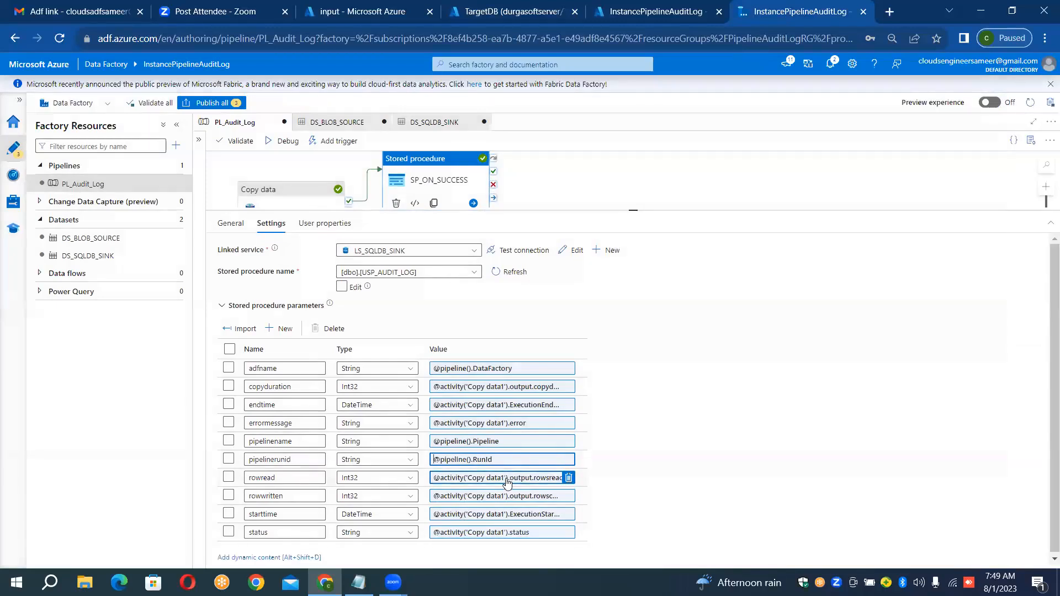
pyautogui.click(505, 477)
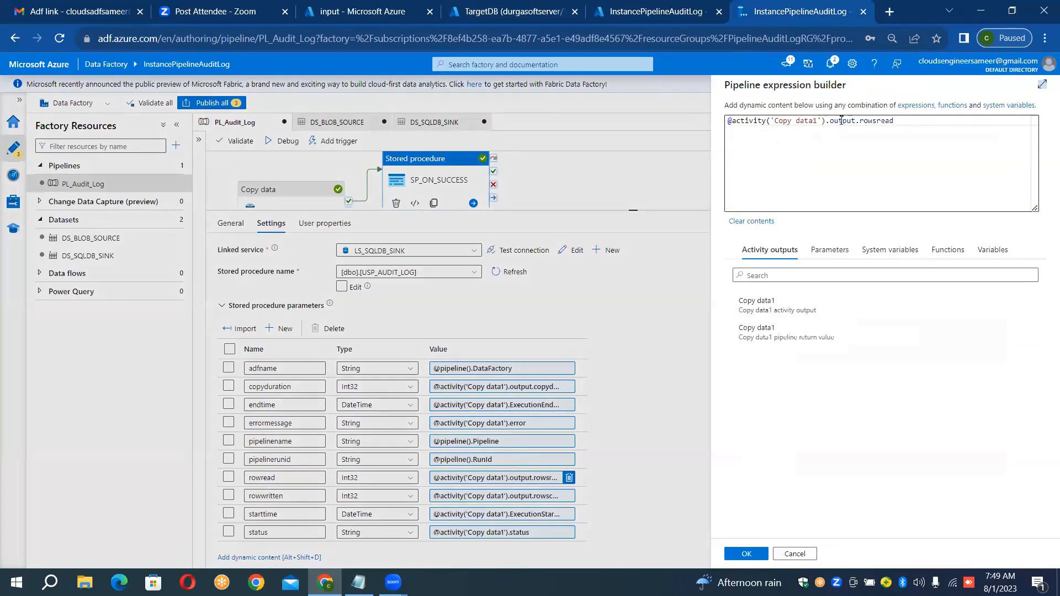
pyautogui.click(901, 121)
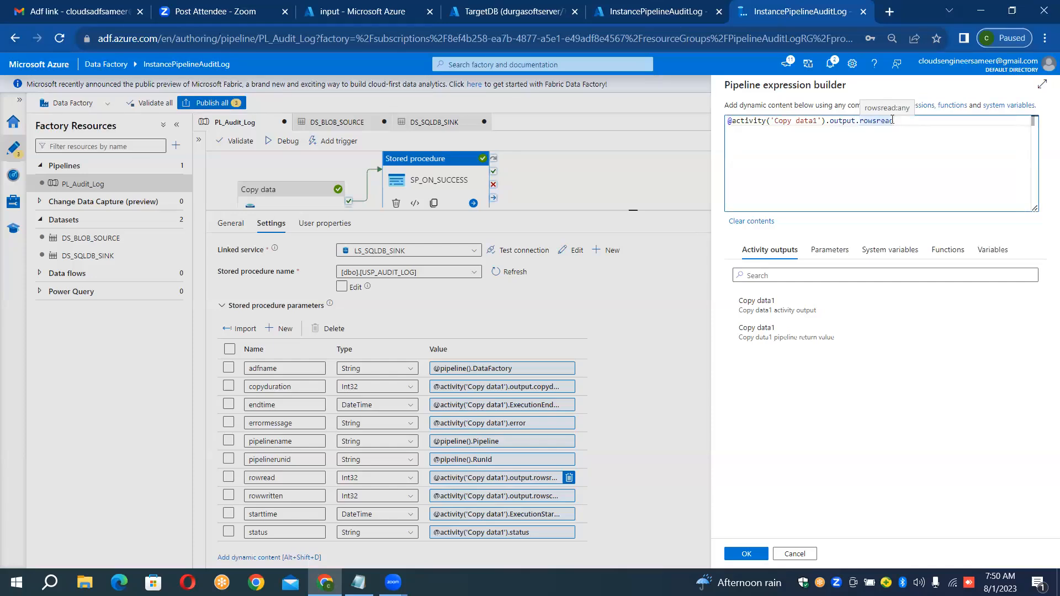
pyautogui.click(747, 554)
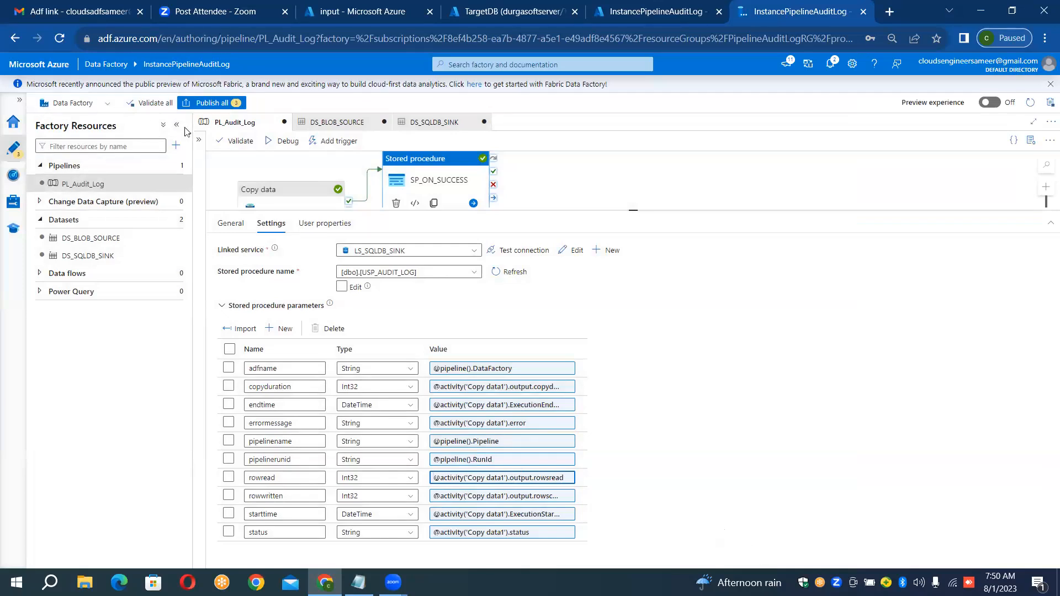
# Step: Expand the pipeline's activities list, view the data factory's home page and open the Learning Center
pyautogui.click(200, 139)
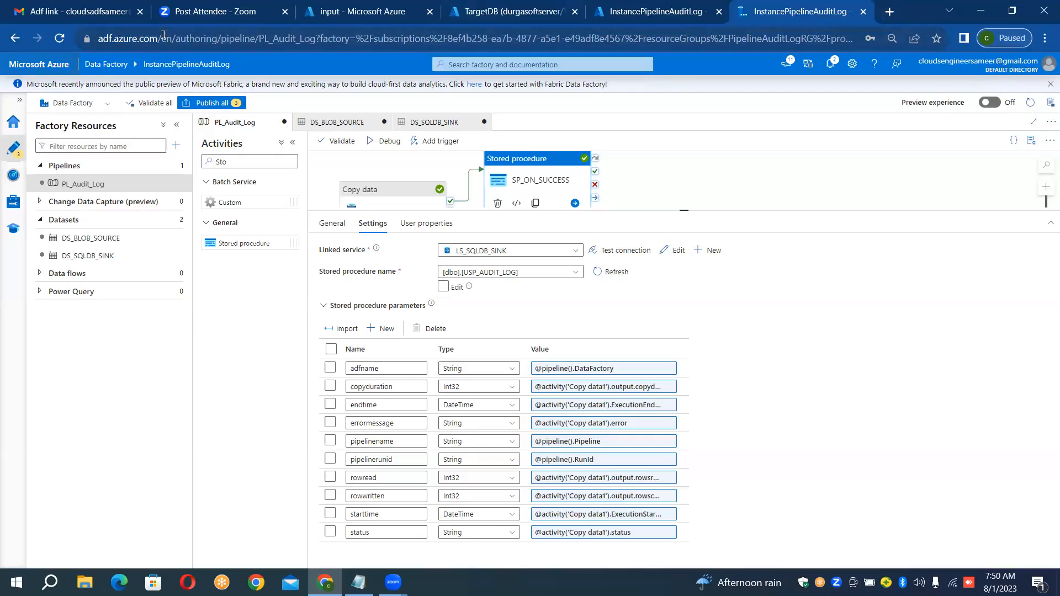
pyautogui.click(14, 122)
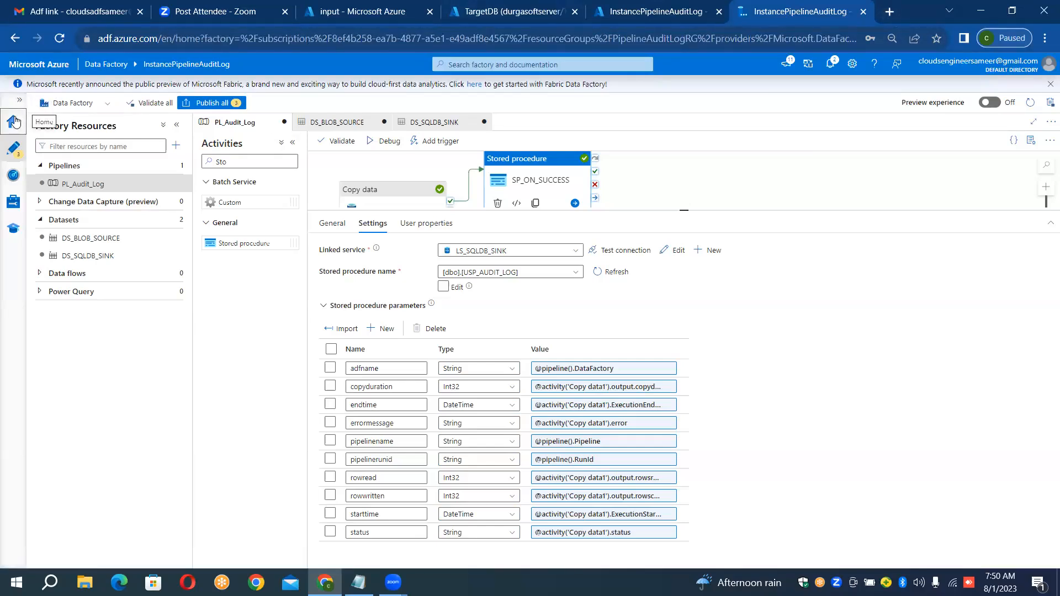
pyautogui.click(15, 232)
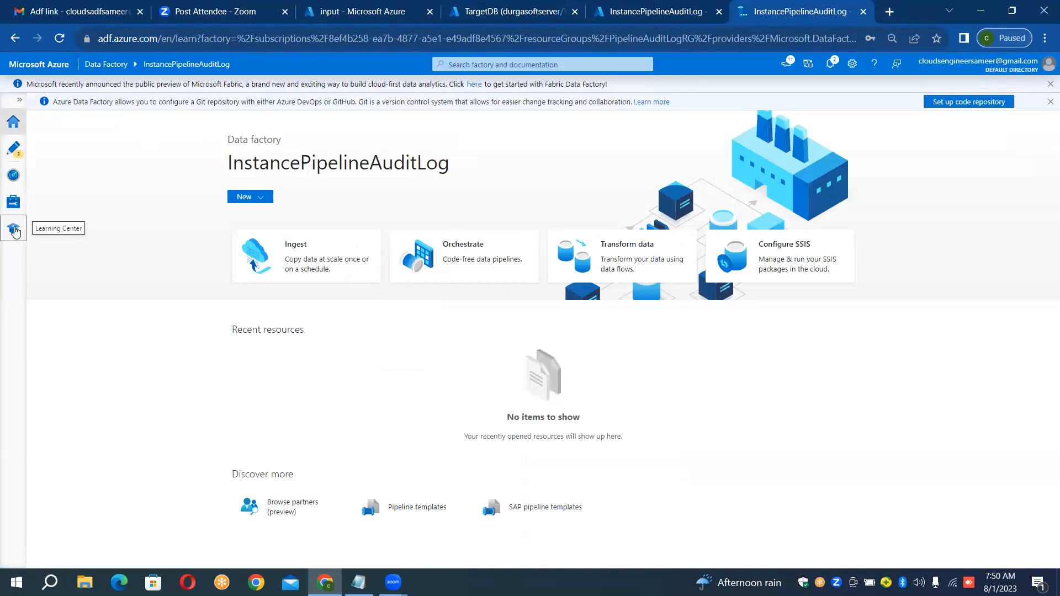